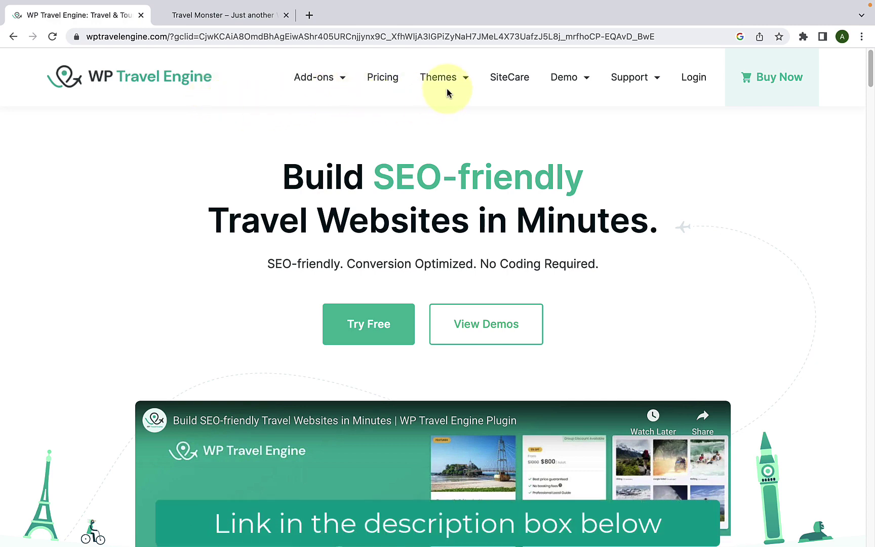
Open the Travel Monster Pro premium theme page and look over its preview and licence options.
mouse_move(446, 85)
mouse_move(441, 101)
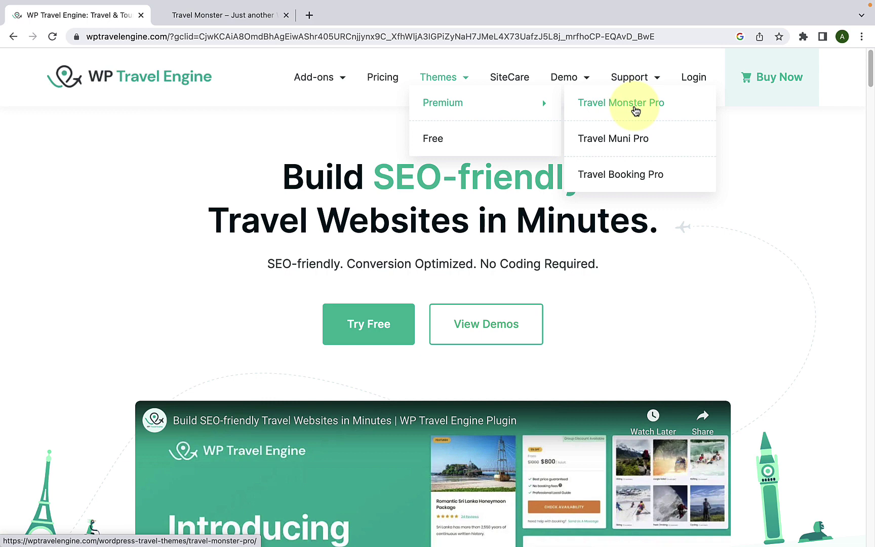
left_click(635, 111)
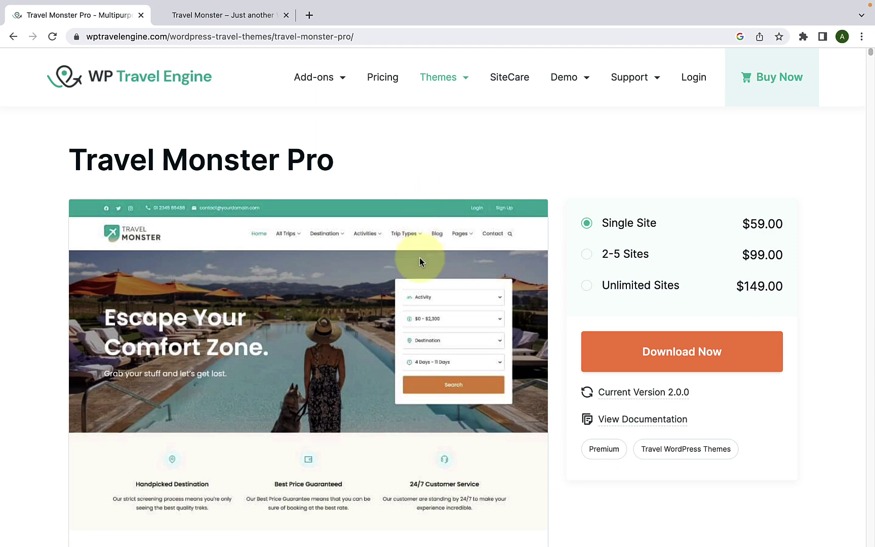
scroll(420, 262, "down", 6)
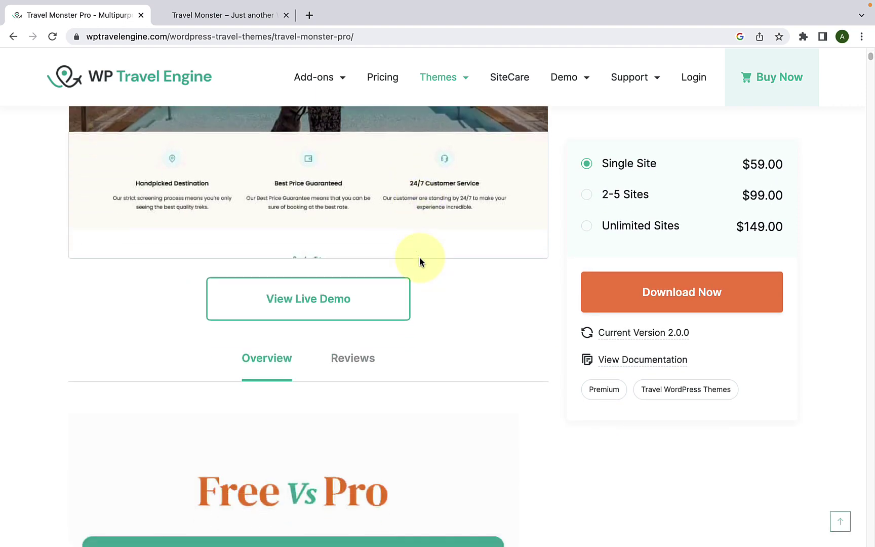
scroll(419, 262, "up", 5)
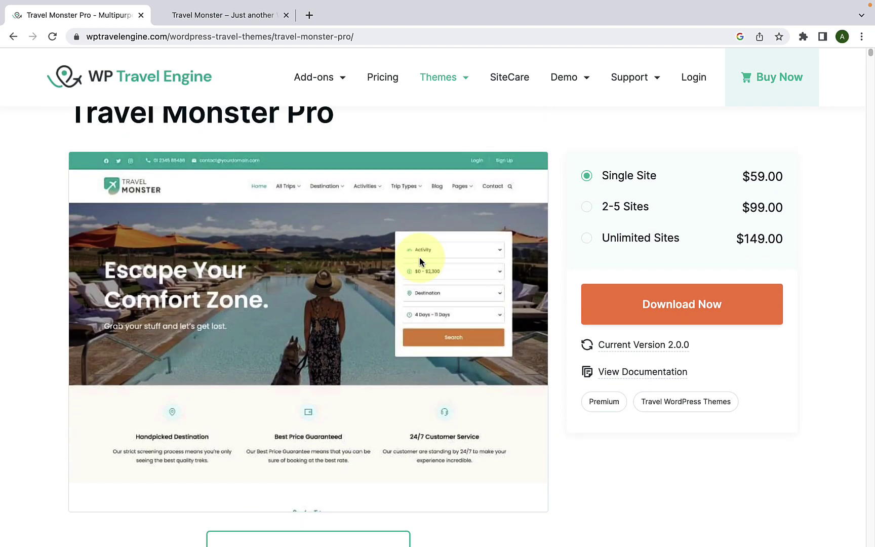
scroll(420, 261, "up", 1)
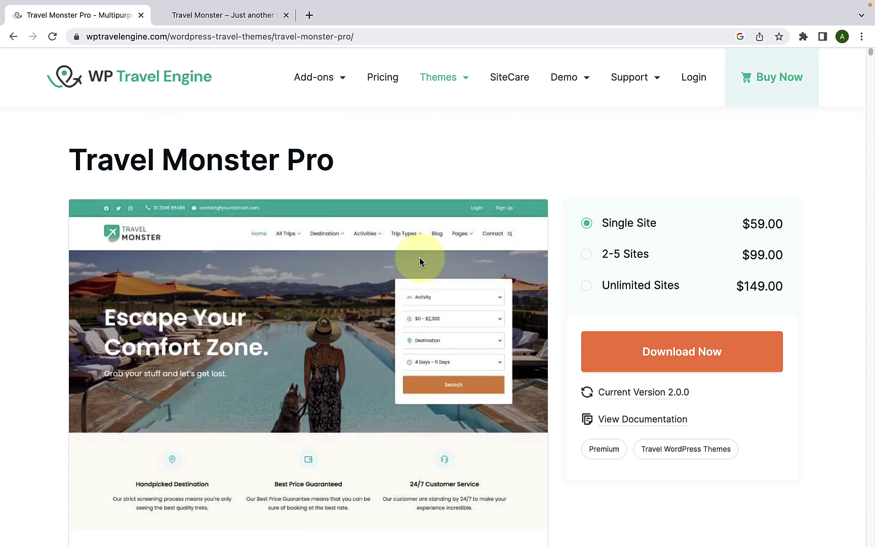
Open the Travel Monster Pro live demo page in a new browser tab and switch to it.
scroll(420, 258, "down", 5)
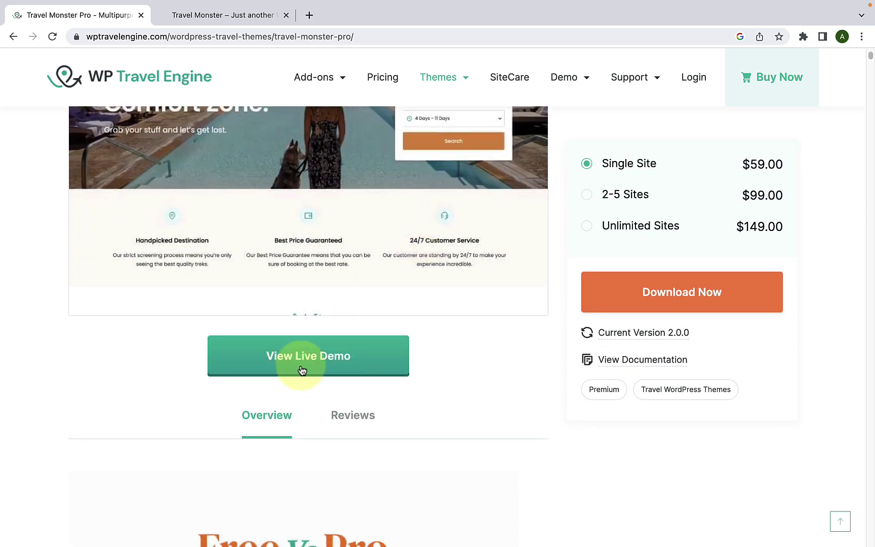
right_click(345, 362)
left_click(381, 342)
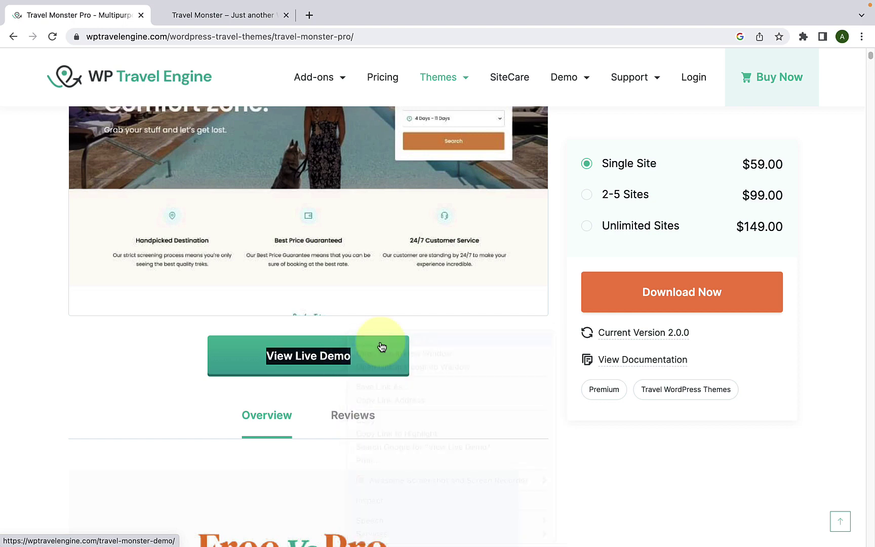
left_click(244, 13)
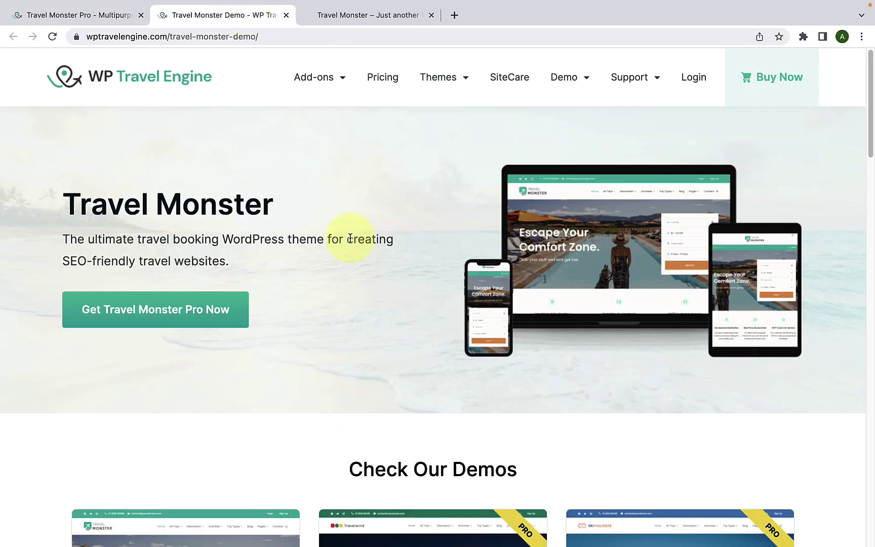
Browse the Travel Monster demo templates, from the Travel Monster, Travel and Holidays demos to Trekking, Funky and Wine Tour.
scroll(349, 237, "down", 6)
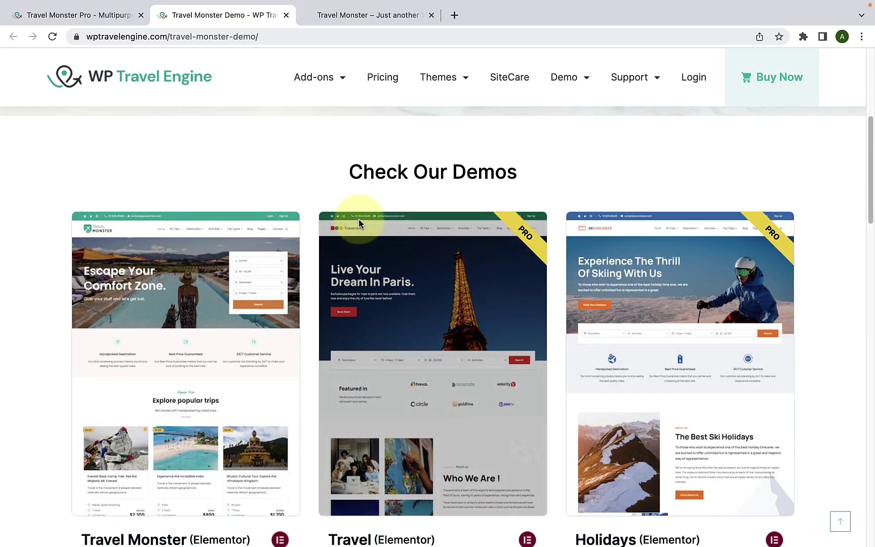
scroll(547, 299, "down", 2)
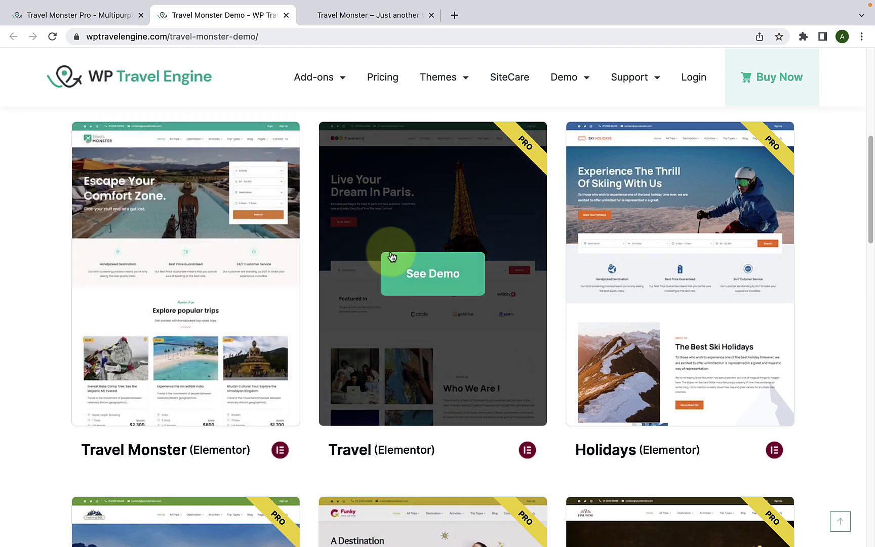
scroll(594, 257, "down", 8)
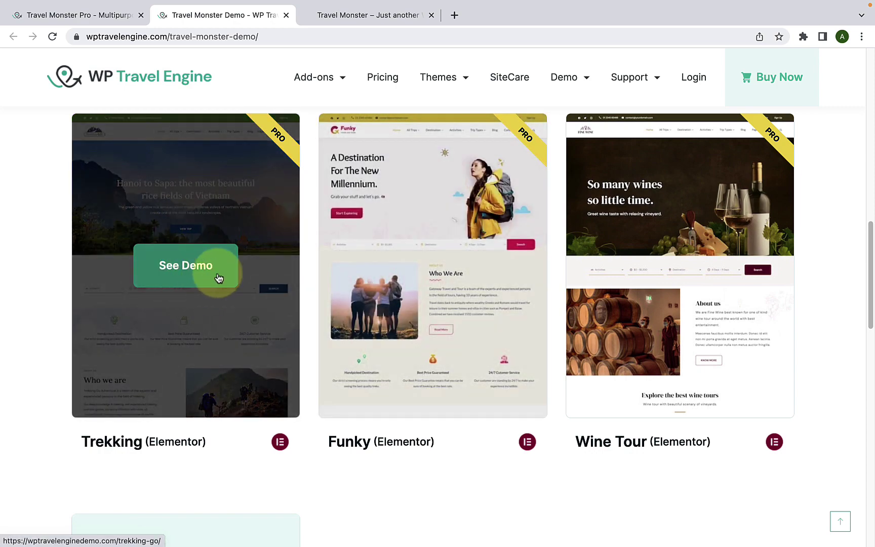
scroll(219, 277, "down", 10)
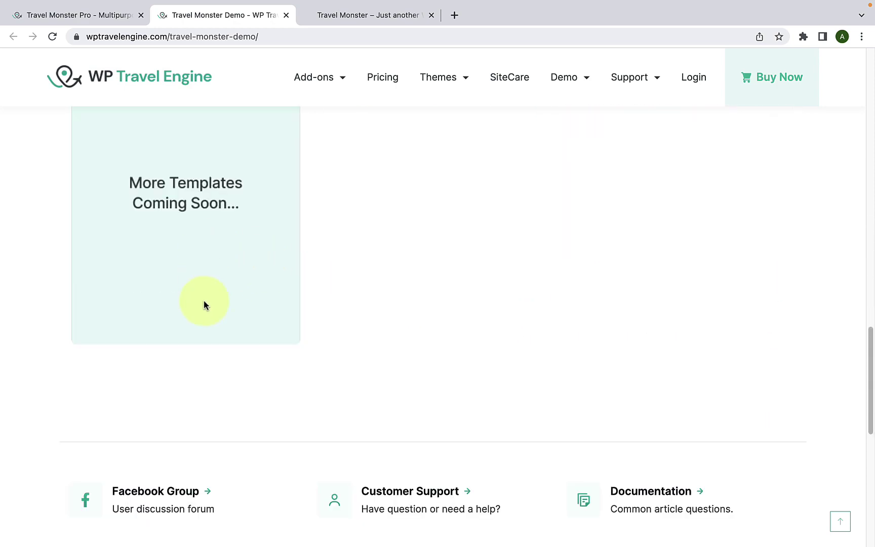
scroll(267, 286, "up", 13)
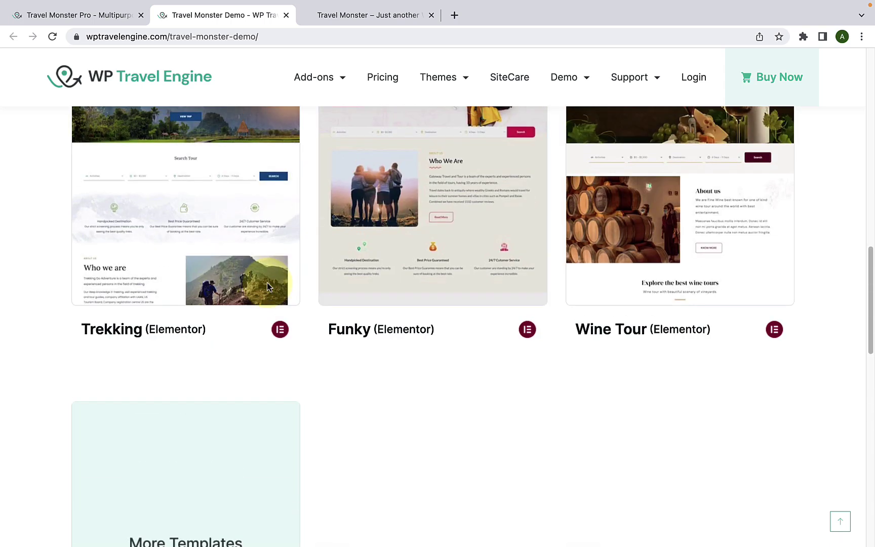
scroll(267, 286, "up", 11)
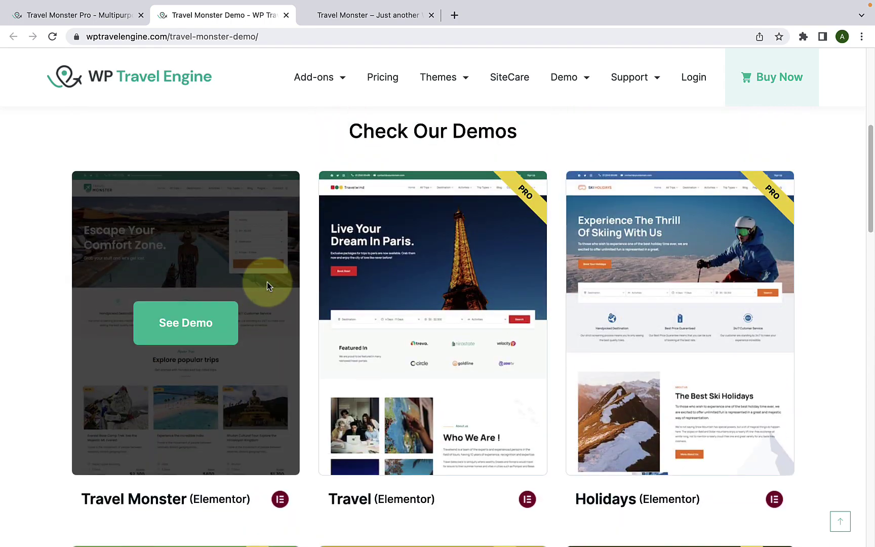
scroll(282, 284, "up", 2)
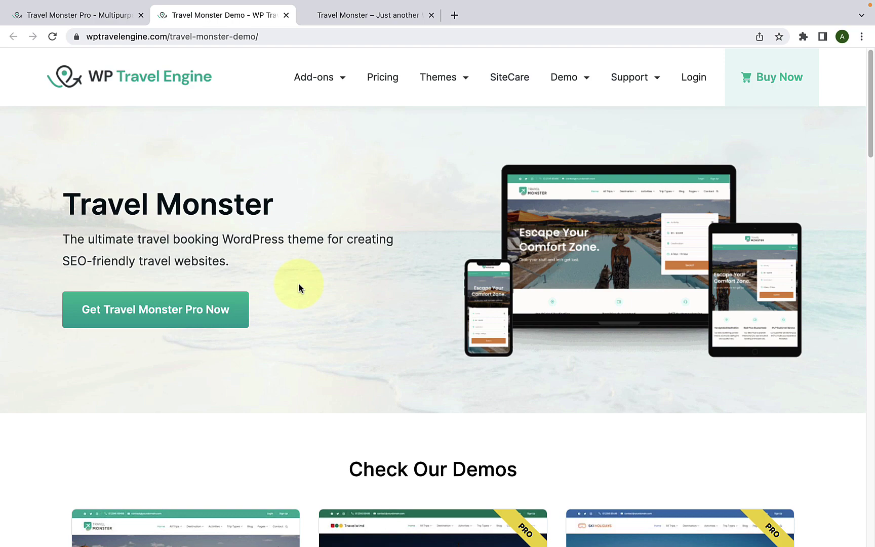
Return to the Travel Monster Pro page and read through its Free vs Pro feature comparison table.
left_click(98, 20)
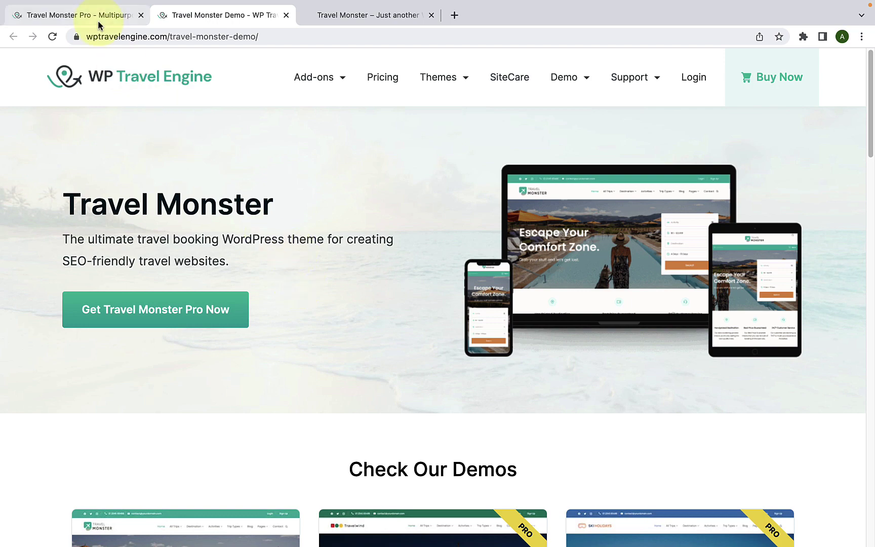
scroll(396, 284, "up", 5)
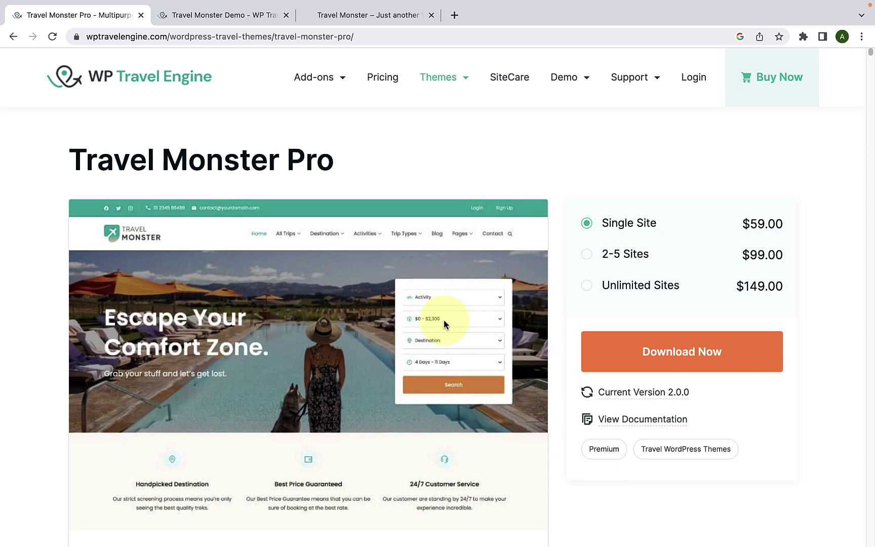
scroll(455, 326, "down", 10)
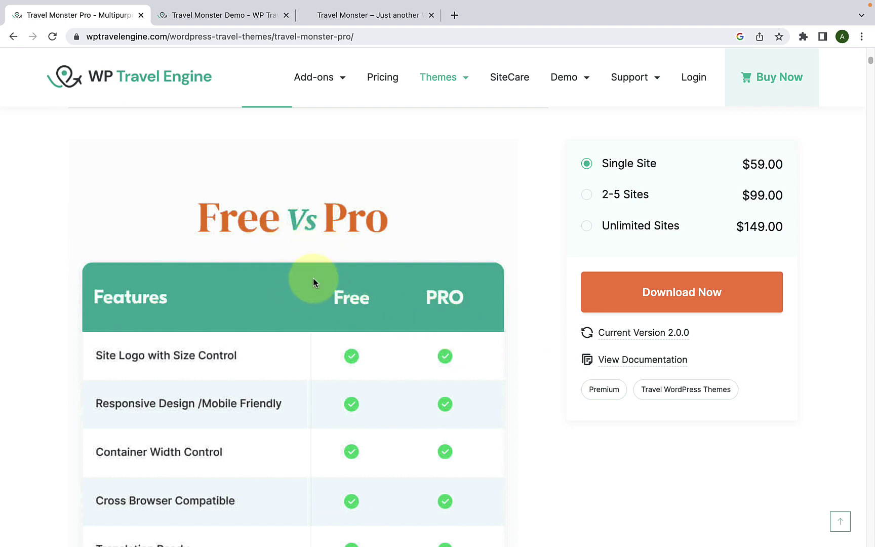
scroll(314, 284, "down", 15)
scroll(366, 313, "down", 20)
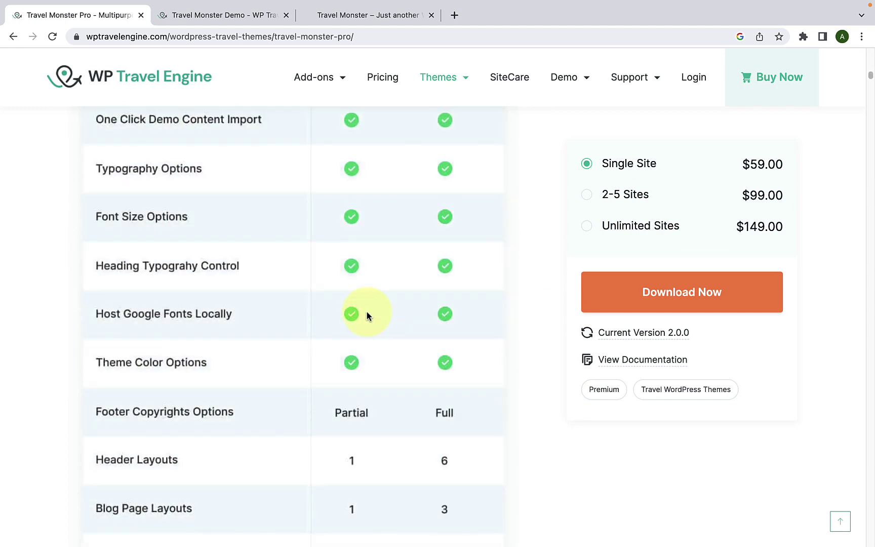
scroll(366, 311, "down", 20)
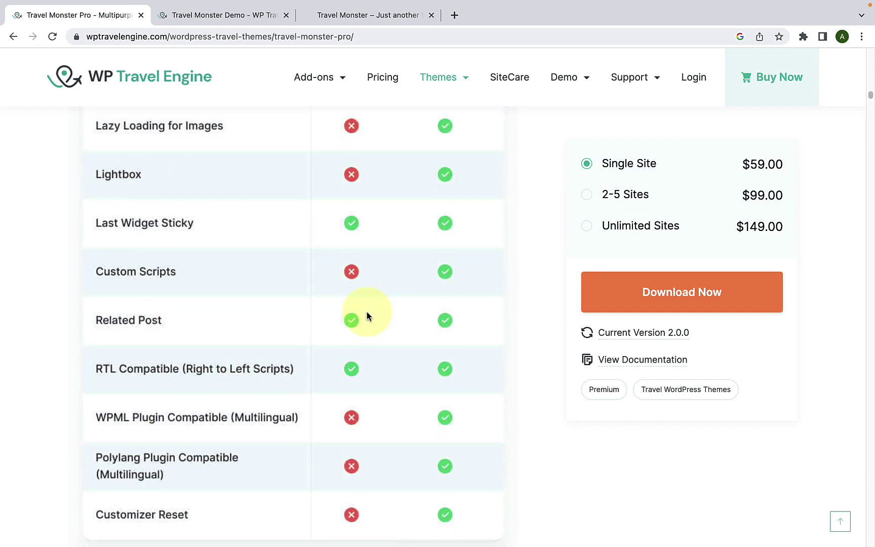
Review who Travel Monster Pro is for, its ready-to-import starter sites and its speed and Core Web Vitals features.
scroll(369, 331, "down", 15)
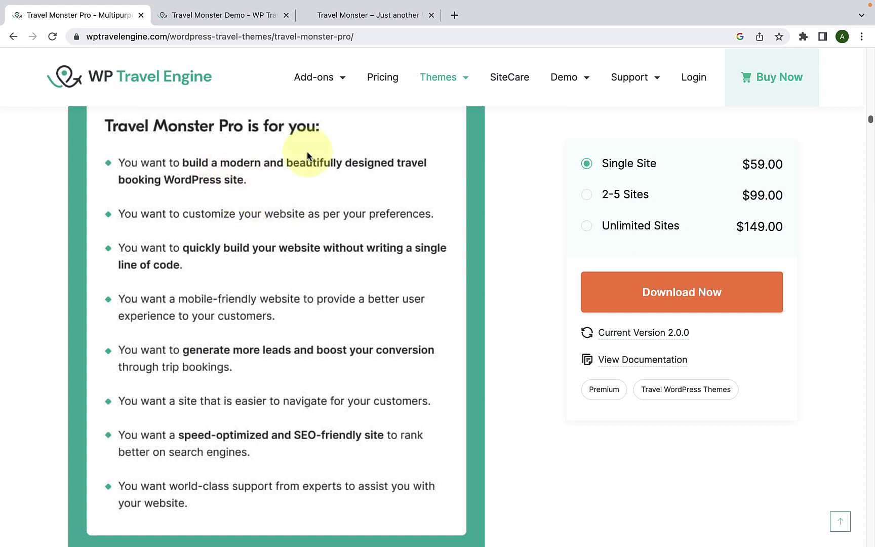
scroll(317, 286, "down", 7)
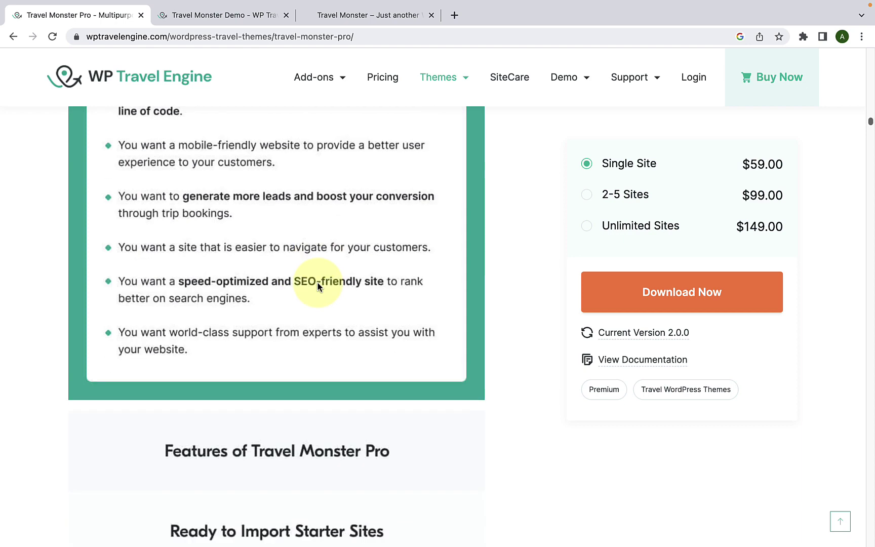
scroll(317, 288, "down", 4)
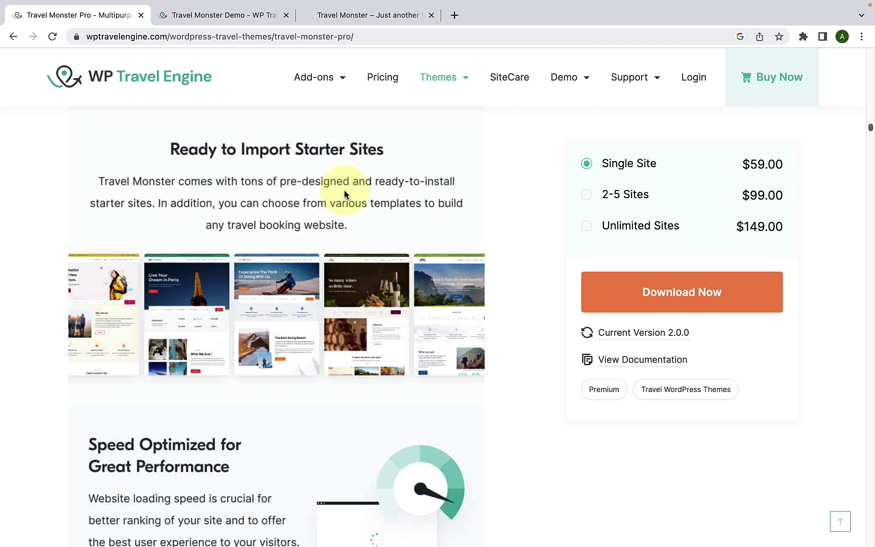
scroll(348, 261, "down", 1)
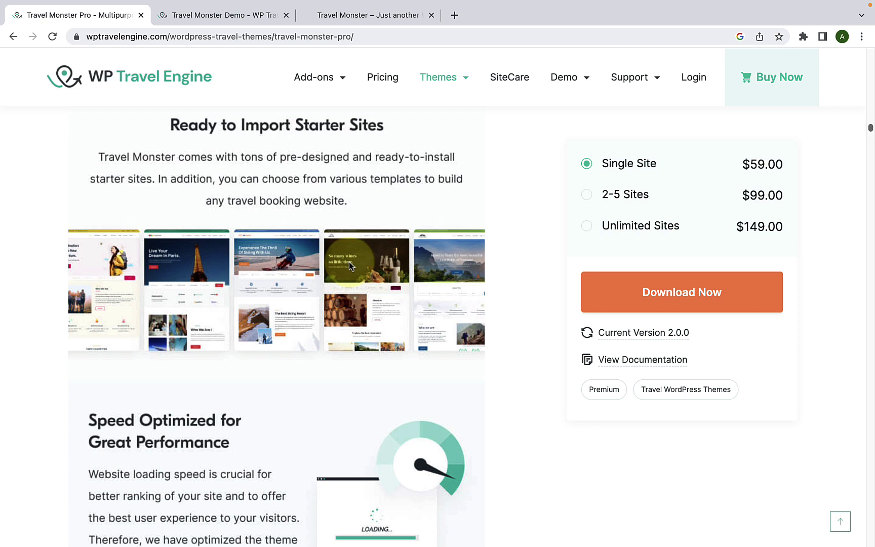
scroll(348, 261, "down", 5)
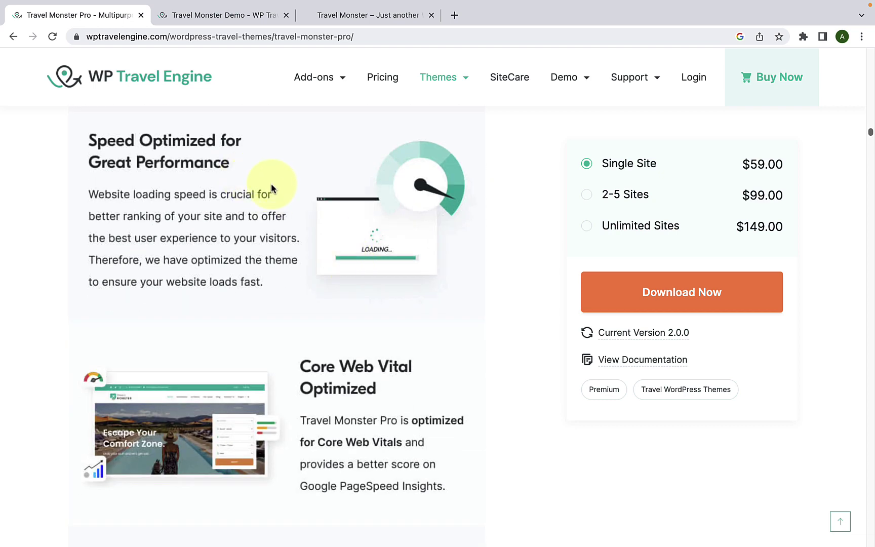
scroll(296, 222, "down", 2)
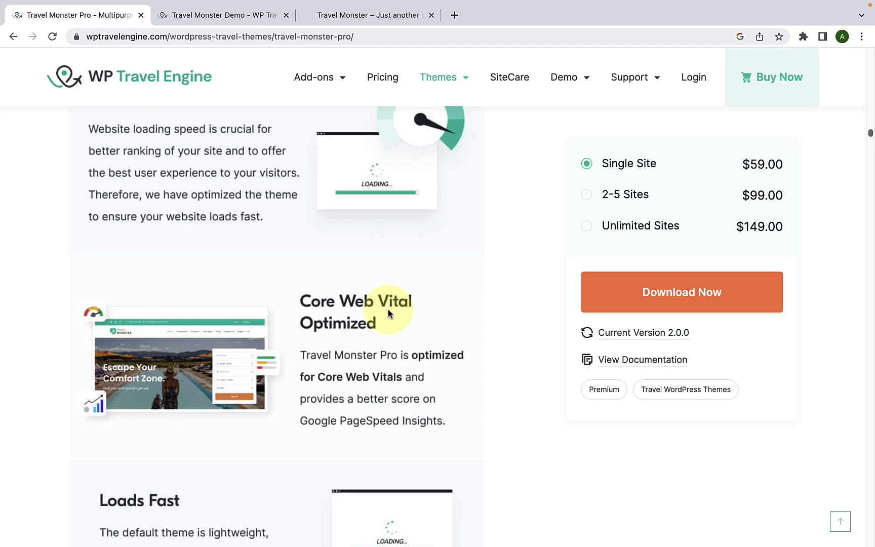
scroll(388, 311, "down", 6)
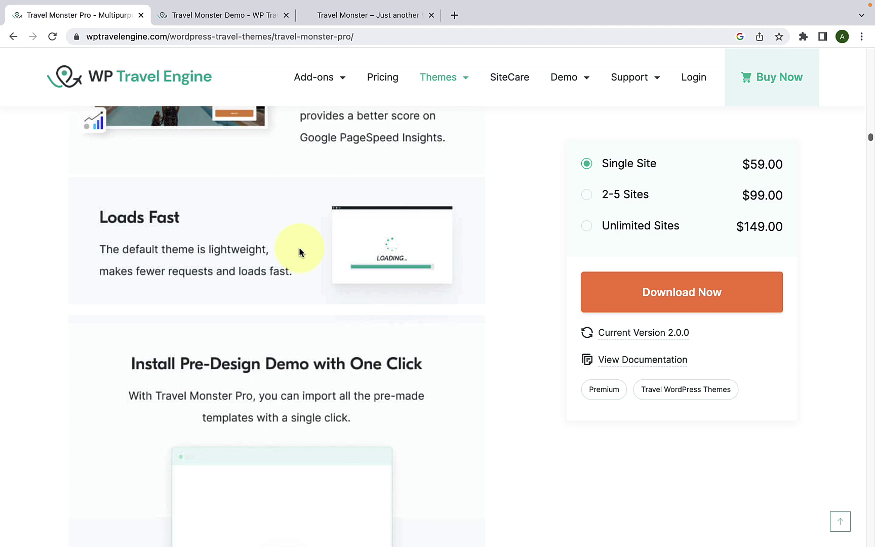
Examine the theme's one-click demo installation, imported demo customization, latest demos access and mobile-friendly design sections.
scroll(299, 248, "down", 3)
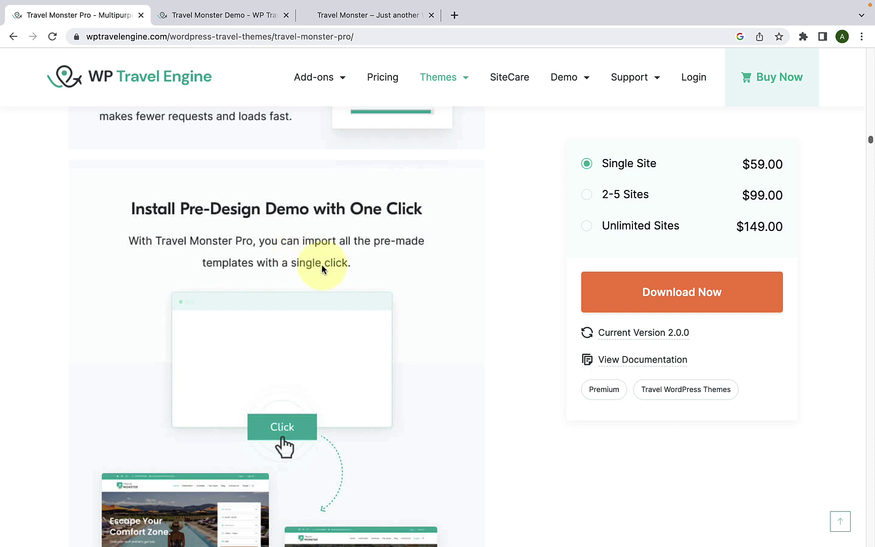
scroll(322, 268, "down", 10)
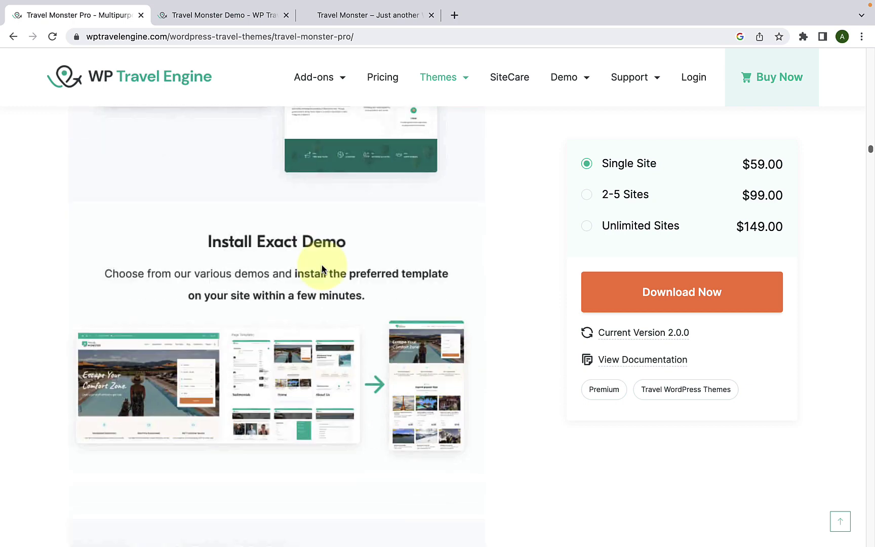
scroll(323, 269, "down", 1)
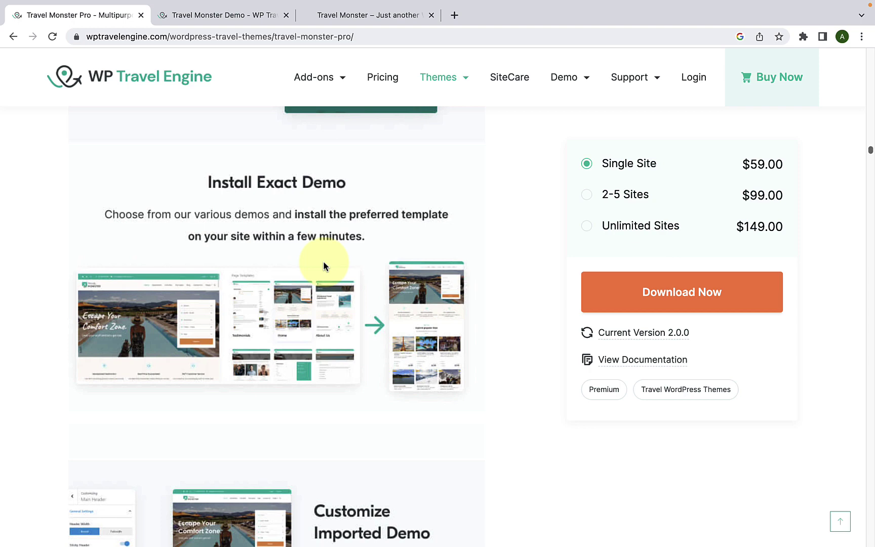
scroll(324, 265, "down", 7)
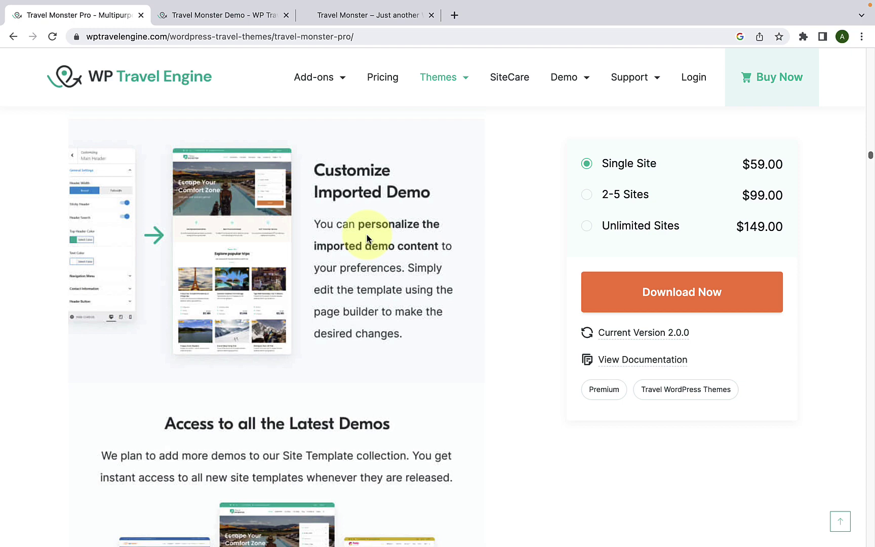
scroll(368, 238, "down", 5)
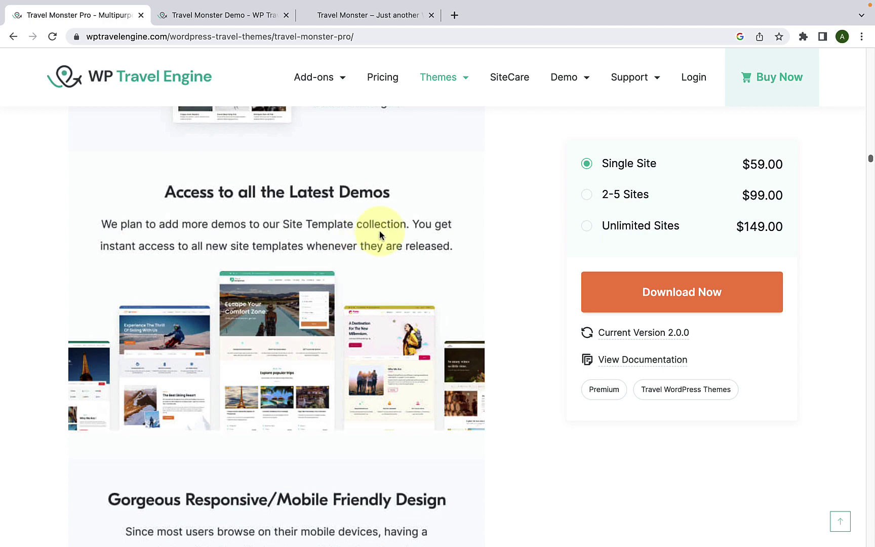
scroll(379, 257, "down", 8)
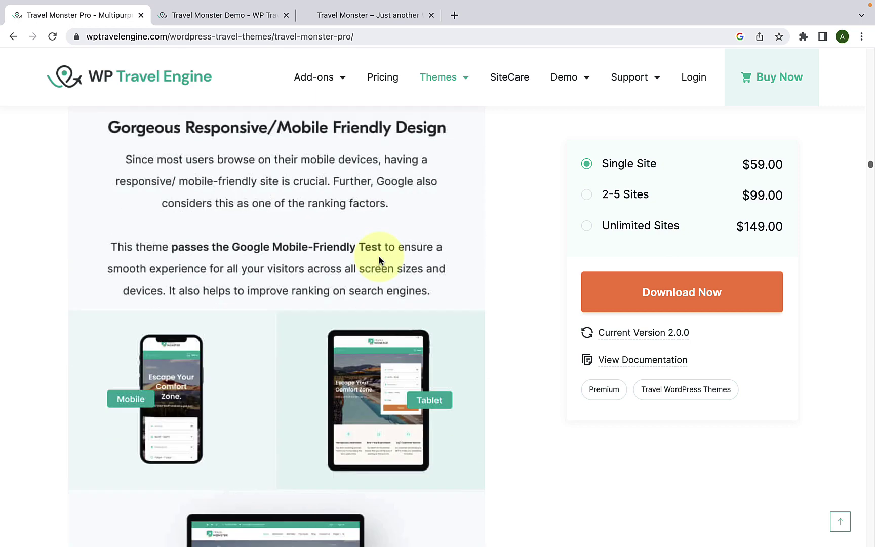
scroll(378, 258, "down", 3)
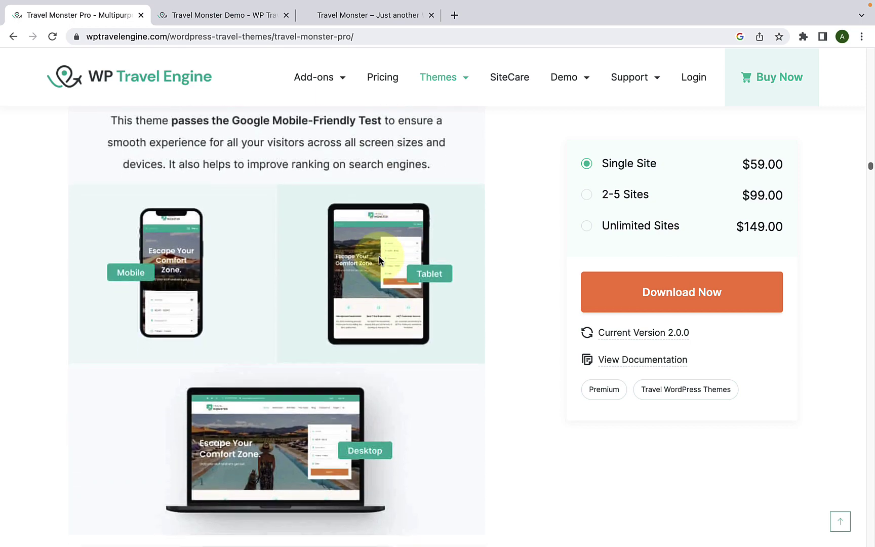
scroll(379, 258, "down", 1)
scroll(380, 260, "down", 2)
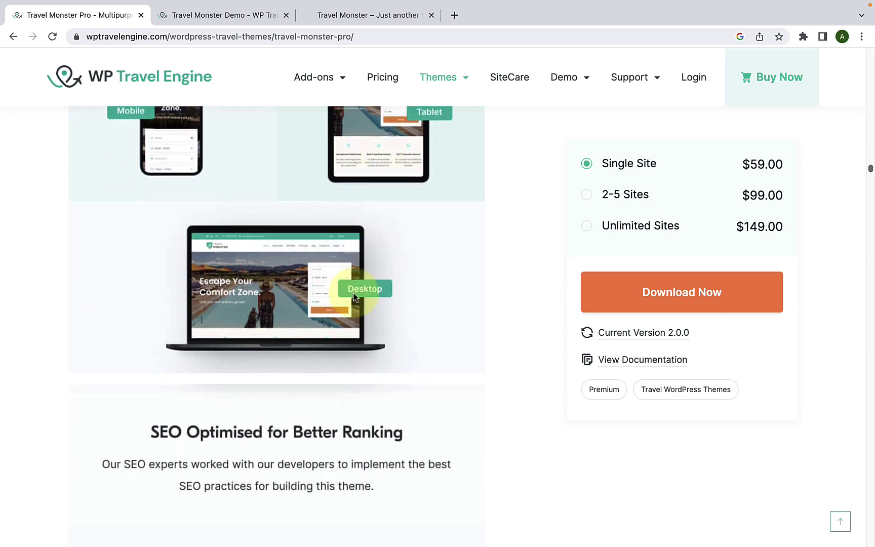
Read the theme's SEO features: SEO-friendly structure, schema markup, last updated date and built-in breadcrumb.
scroll(353, 296, "down", 4)
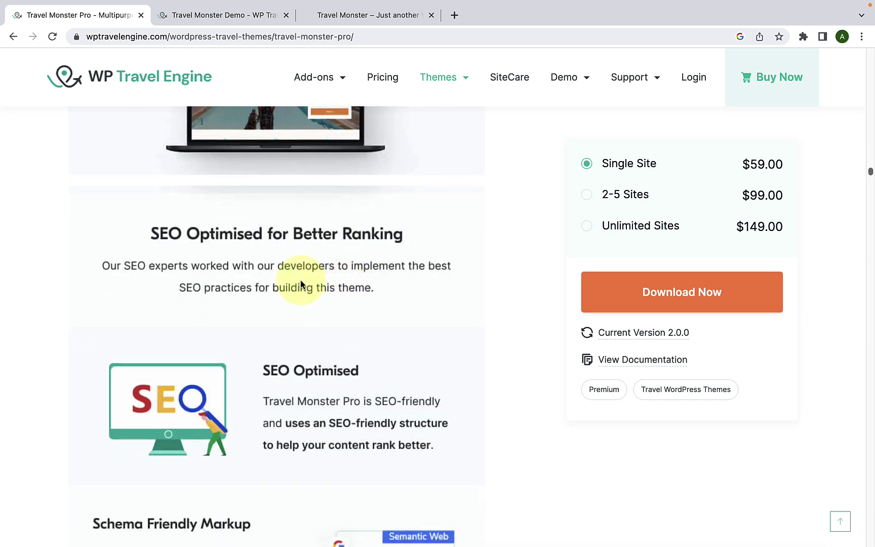
scroll(346, 277, "down", 4)
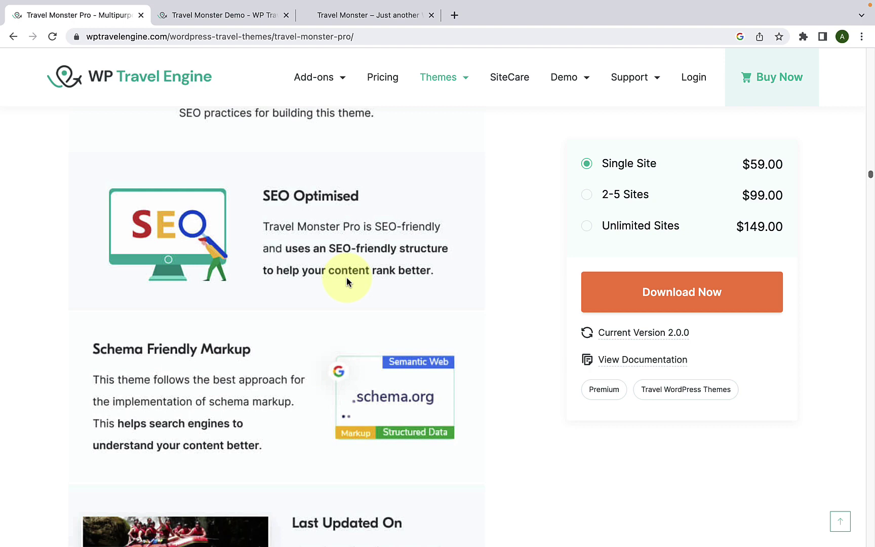
scroll(347, 282, "down", 2)
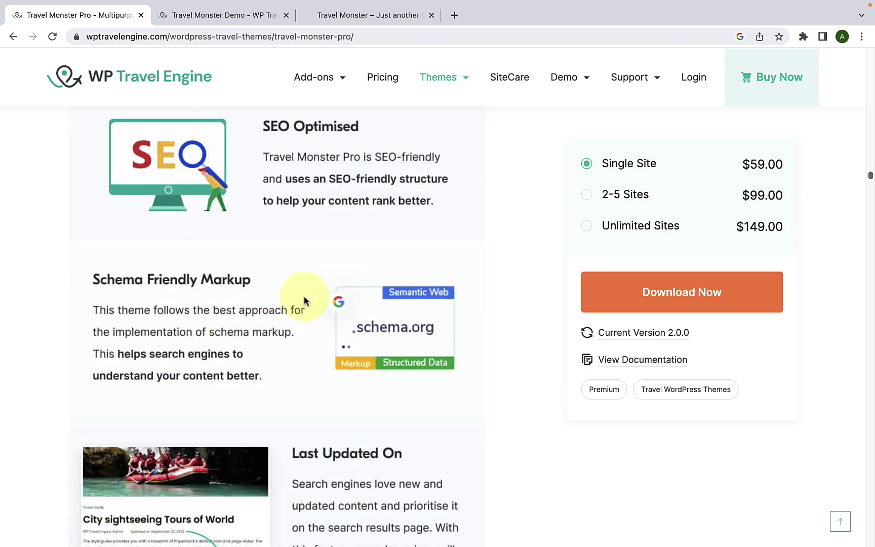
scroll(304, 300, "down", 5)
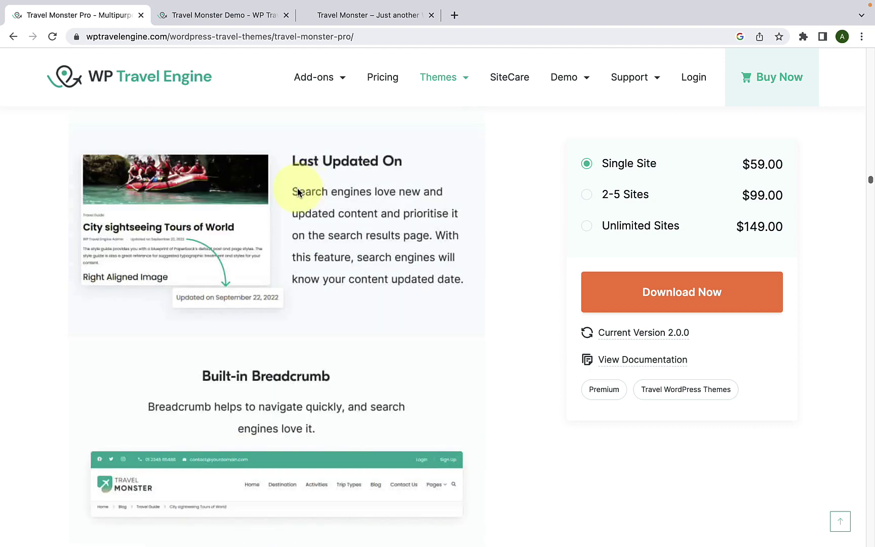
scroll(340, 229, "down", 3)
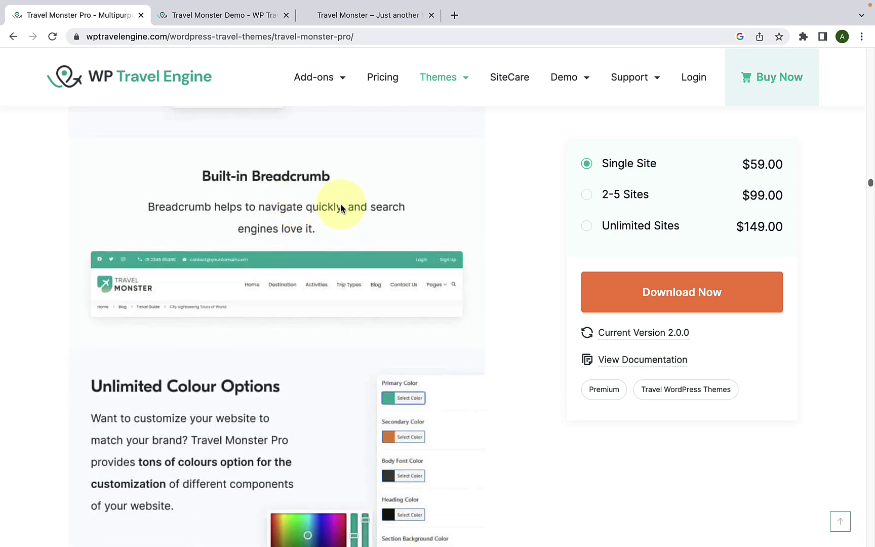
Review the unlimited colour options, the advanced typography controls with Google Fonts, and local font hosting.
scroll(340, 207, "down", 3)
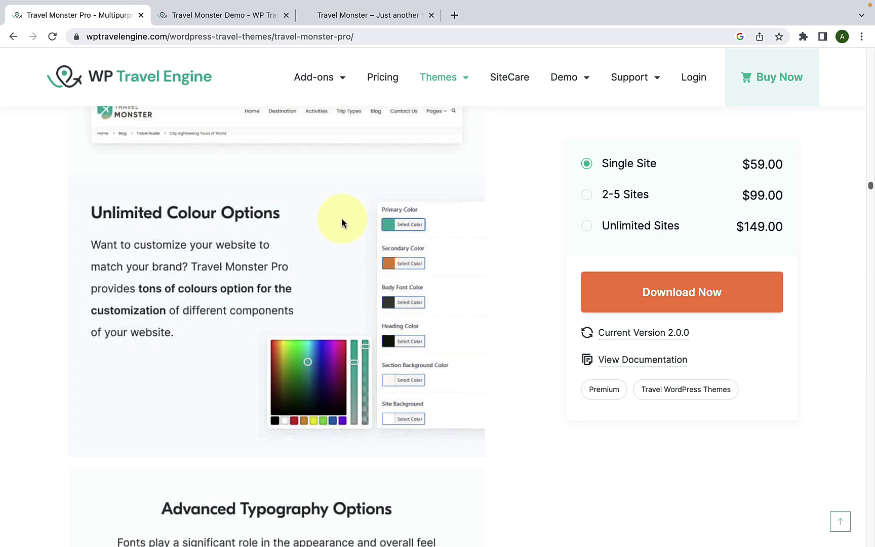
scroll(341, 222, "down", 5)
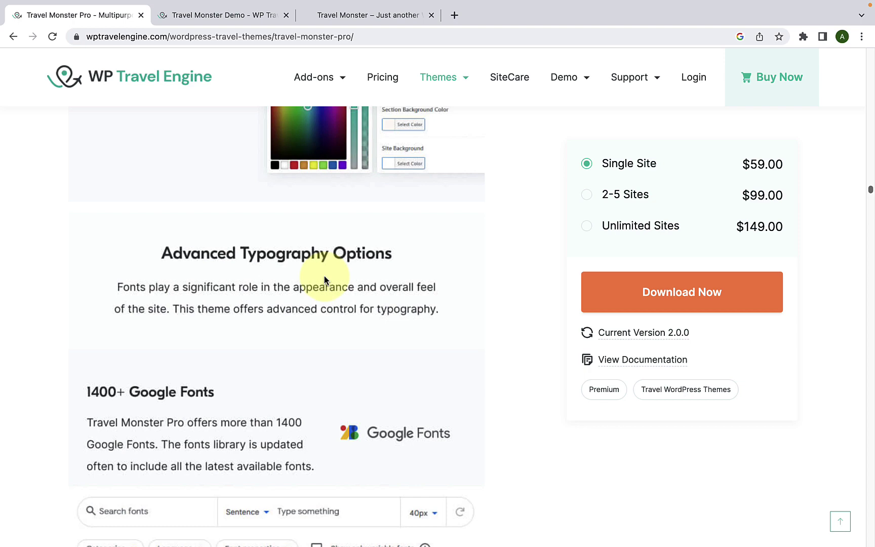
scroll(325, 279, "down", 8)
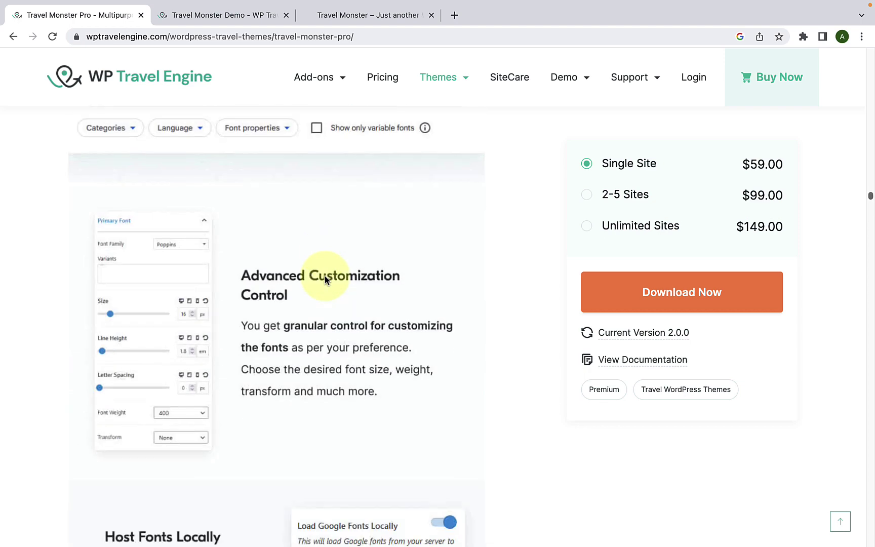
scroll(324, 279, "down", 1)
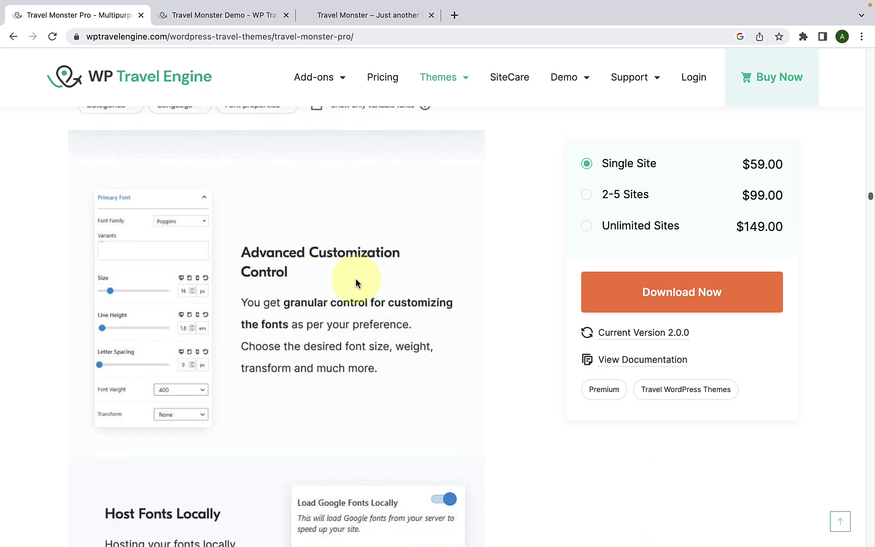
scroll(356, 278, "down", 6)
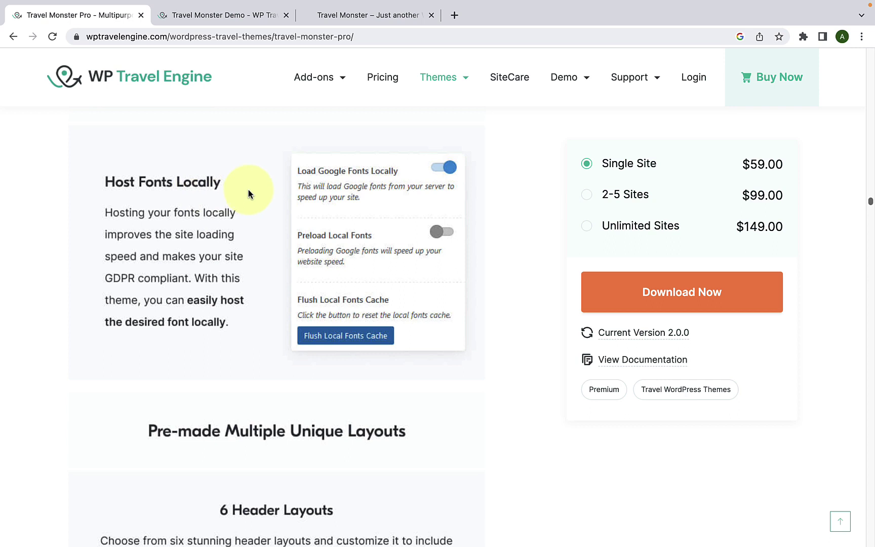
Look through the pre-made header, blog, archive, single post and sidebar layouts offered by the theme.
scroll(248, 193, "down", 5)
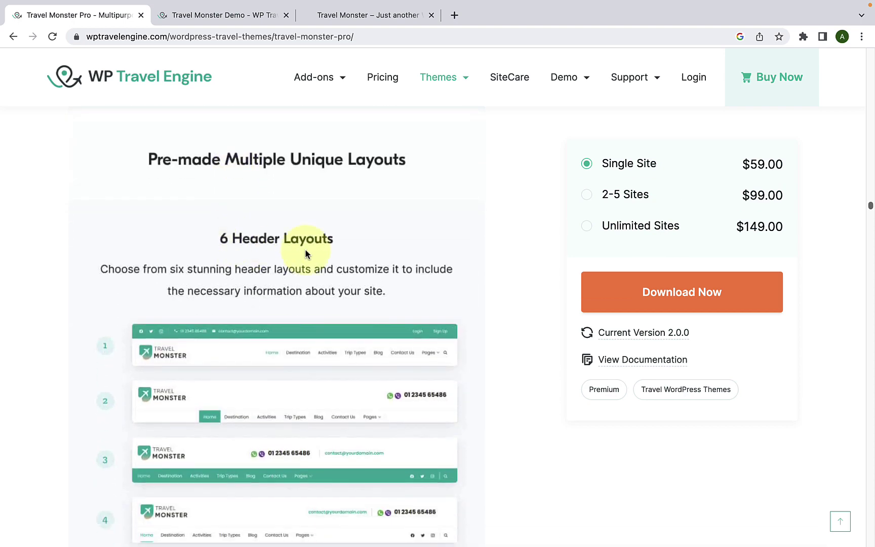
scroll(305, 248, "down", 9)
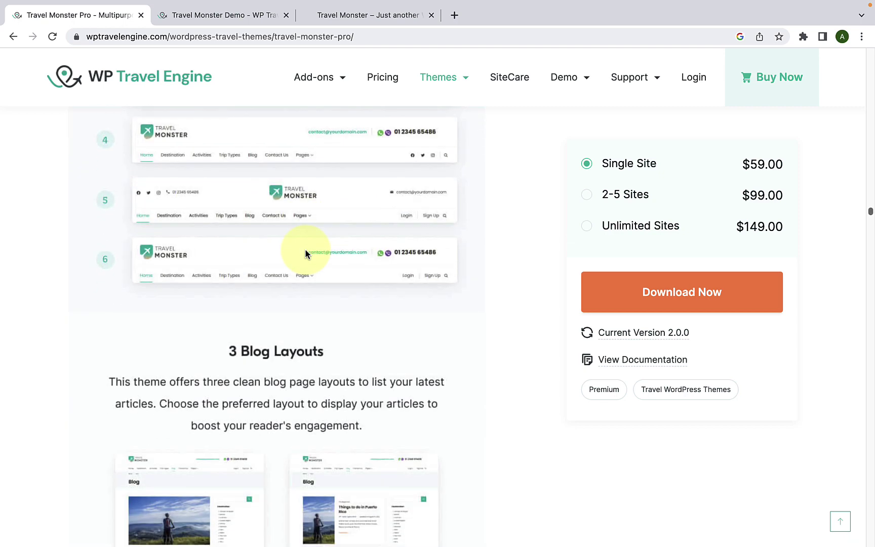
scroll(341, 255, "down", 10)
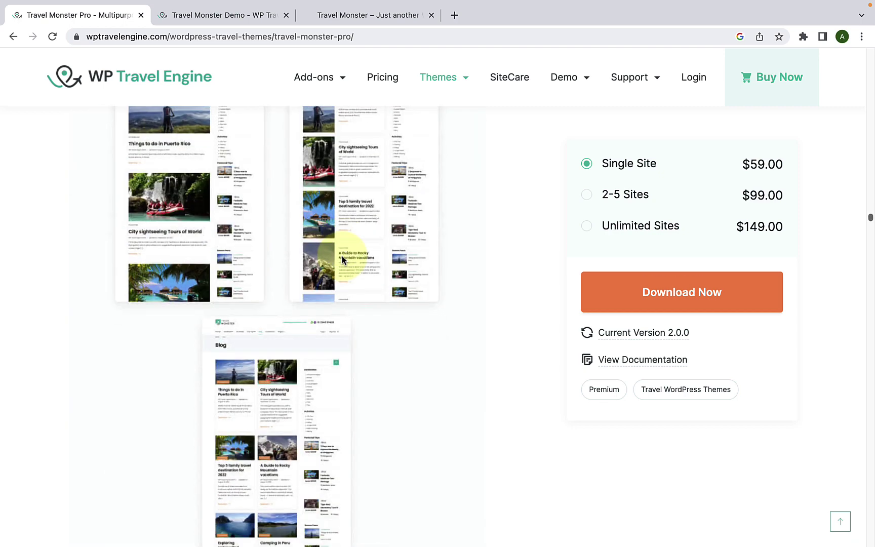
scroll(342, 255, "down", 4)
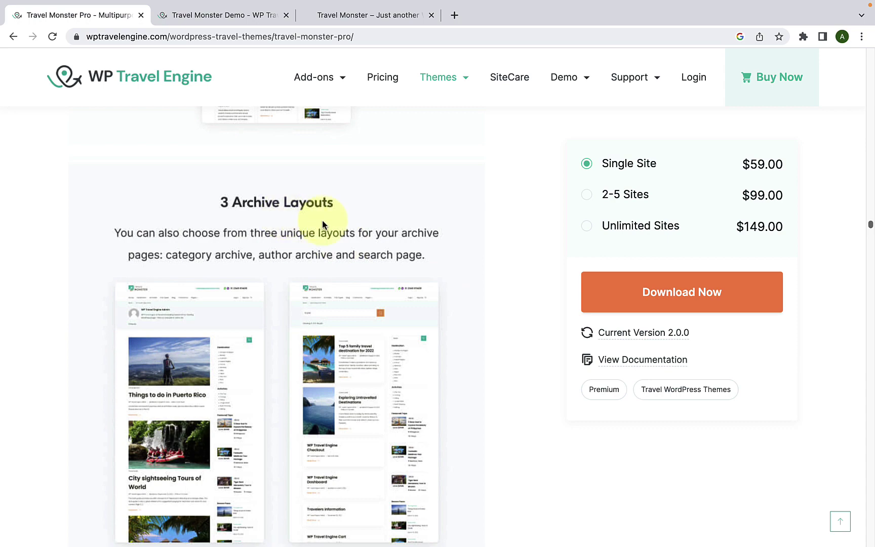
scroll(322, 219, "down", 5)
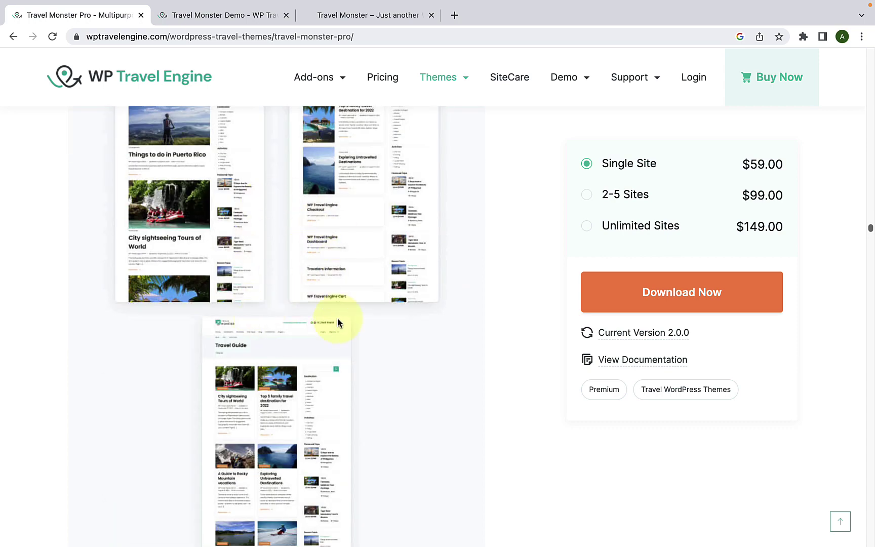
scroll(327, 308, "down", 6)
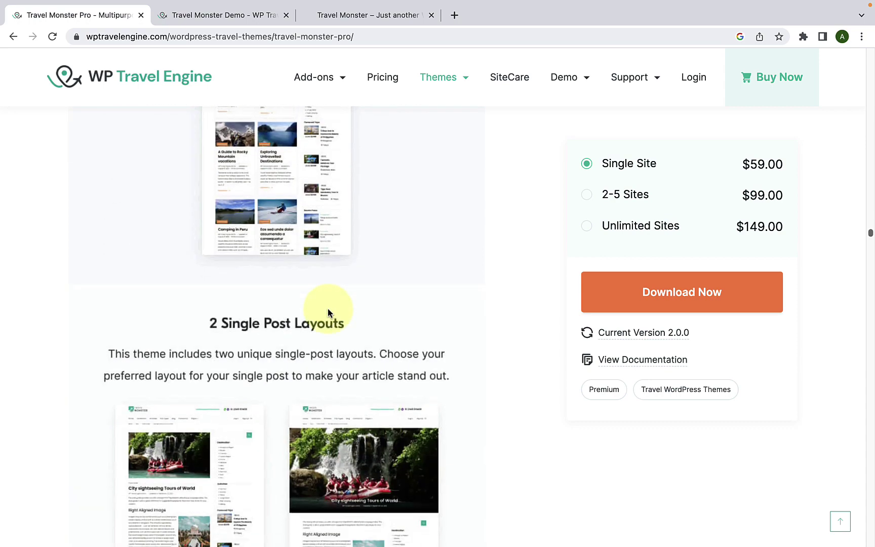
scroll(328, 311, "down", 4)
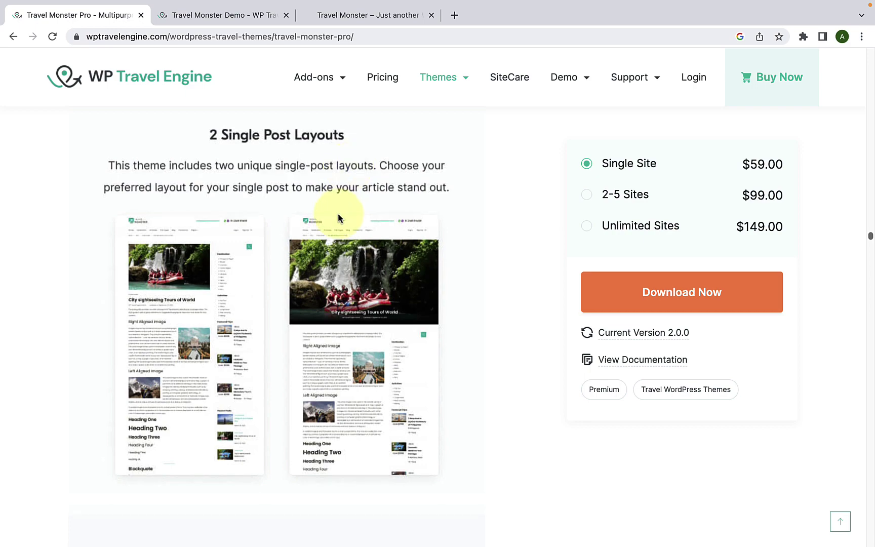
scroll(338, 215, "down", 8)
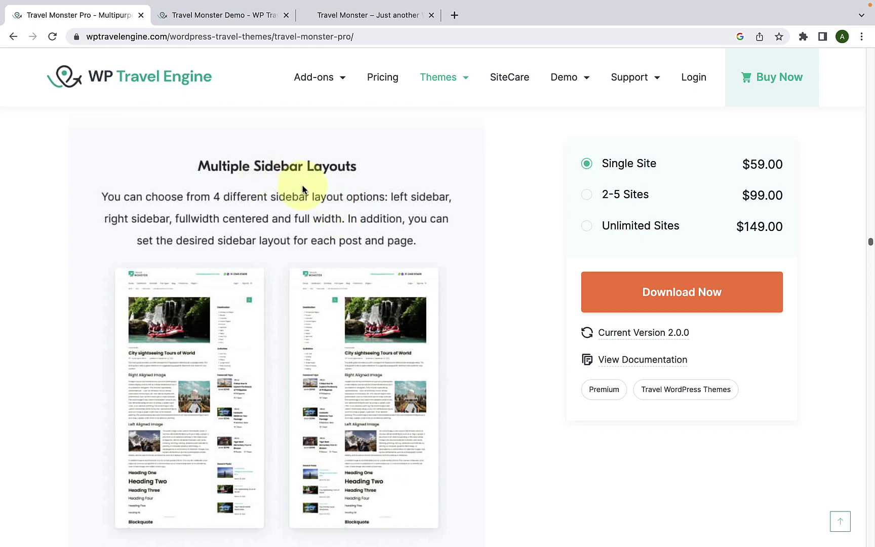
Review the pagination types and the theme settings panel with live preview.
scroll(313, 238, "down", 6)
scroll(313, 241, "down", 5)
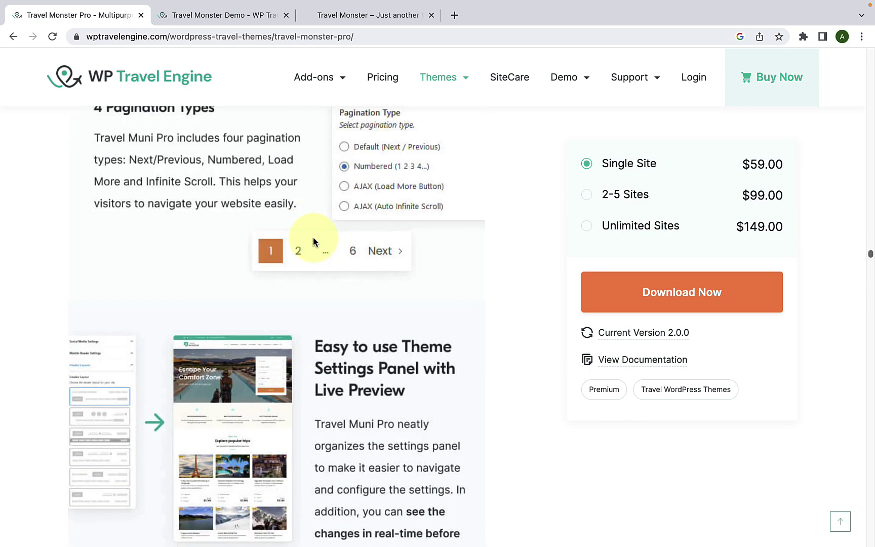
scroll(253, 187, "up", 1)
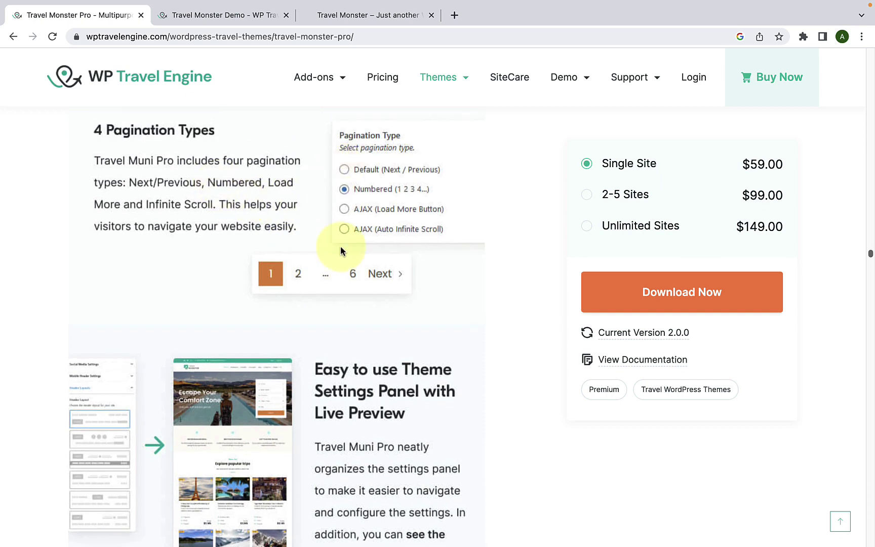
scroll(341, 253, "down", 4)
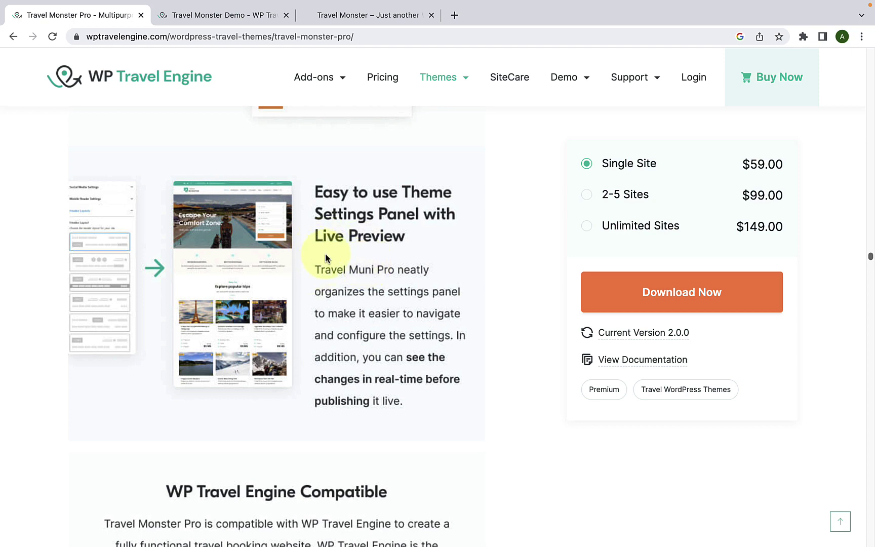
Read about the theme's WP Travel Engine compatibility and the plugin's Advanced Trips Search.
scroll(326, 256, "down", 6)
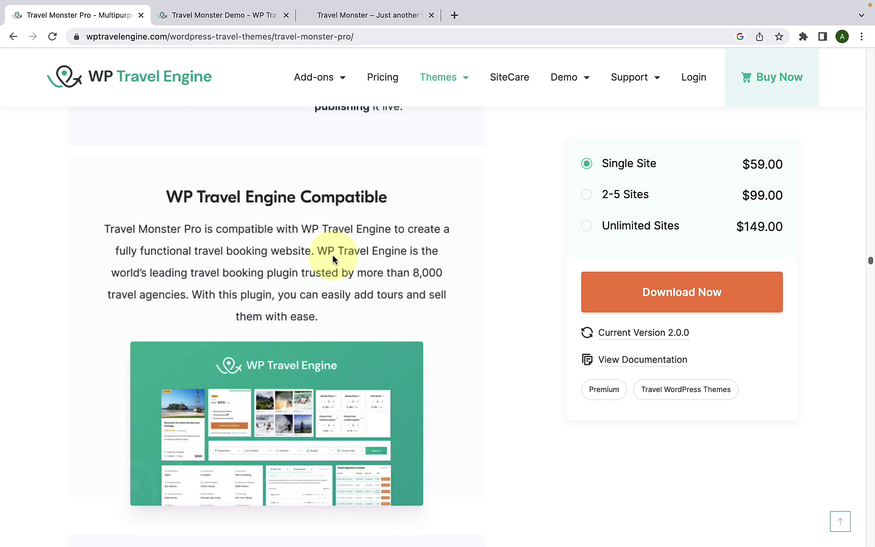
scroll(332, 257, "down", 2)
scroll(333, 258, "down", 3)
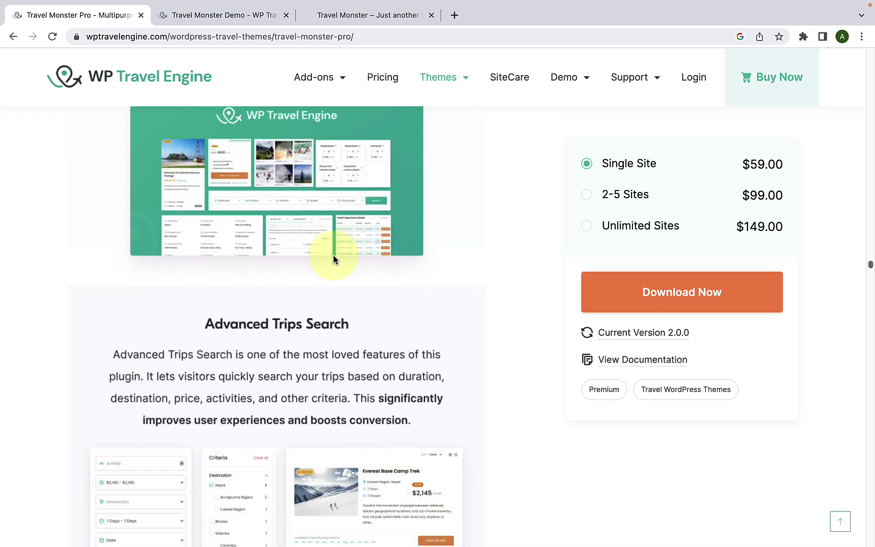
scroll(333, 258, "down", 2)
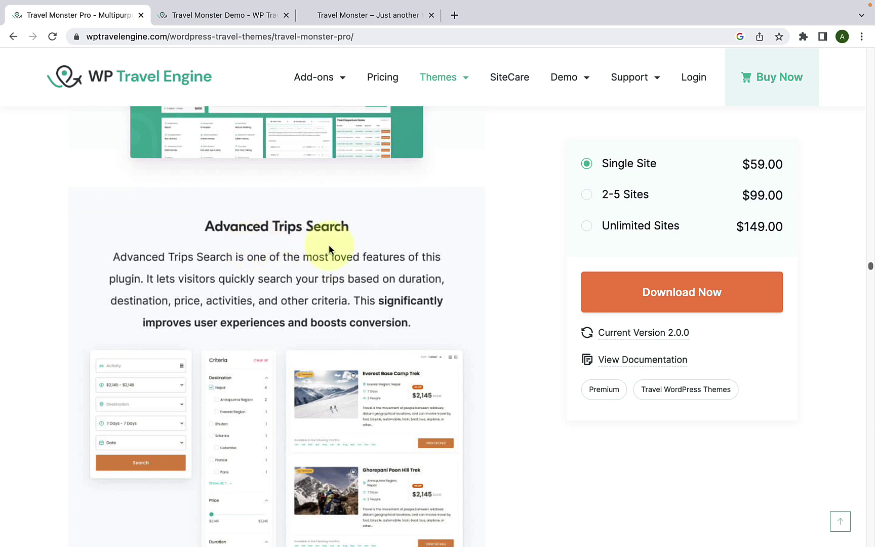
scroll(330, 249, "down", 1)
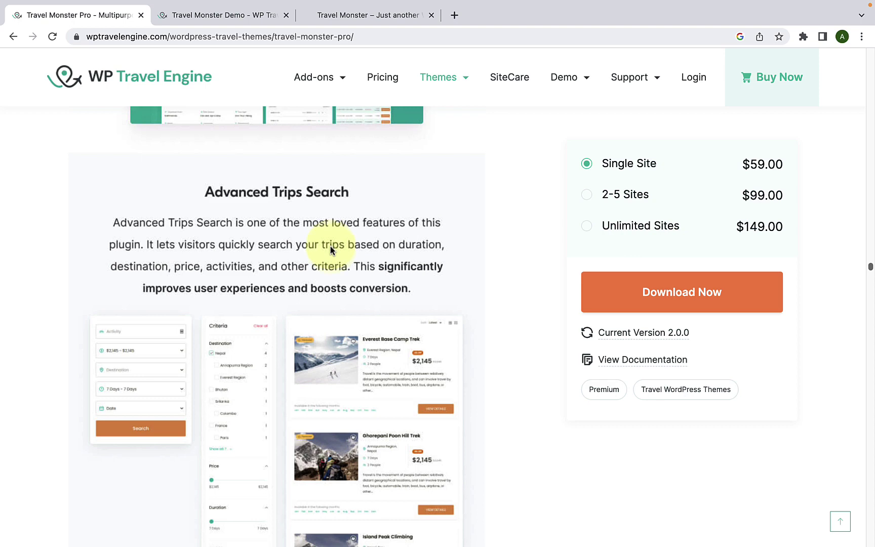
Examine the plugin's Destinations, Activities and Trip Types pages, along with its PayPal payment gateway and coupons sections.
scroll(332, 263, "down", 7)
scroll(332, 269, "down", 2)
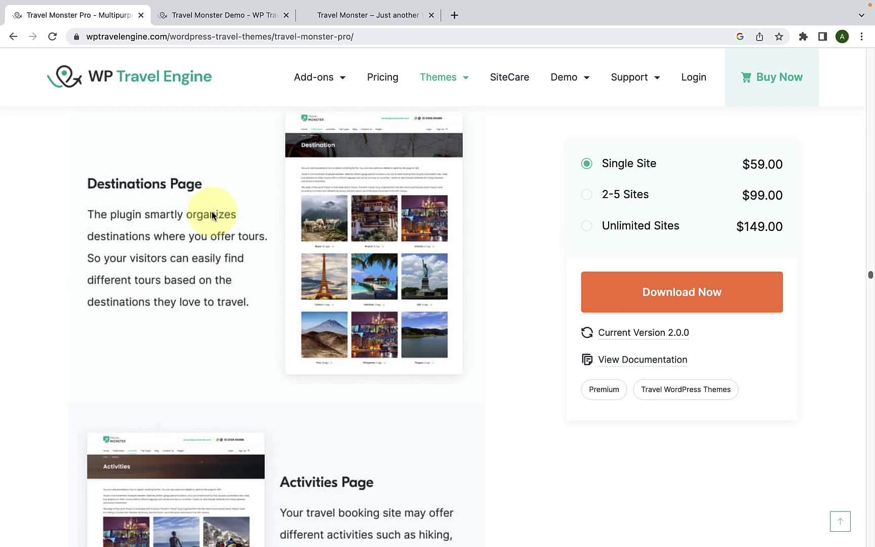
scroll(213, 216, "down", 6)
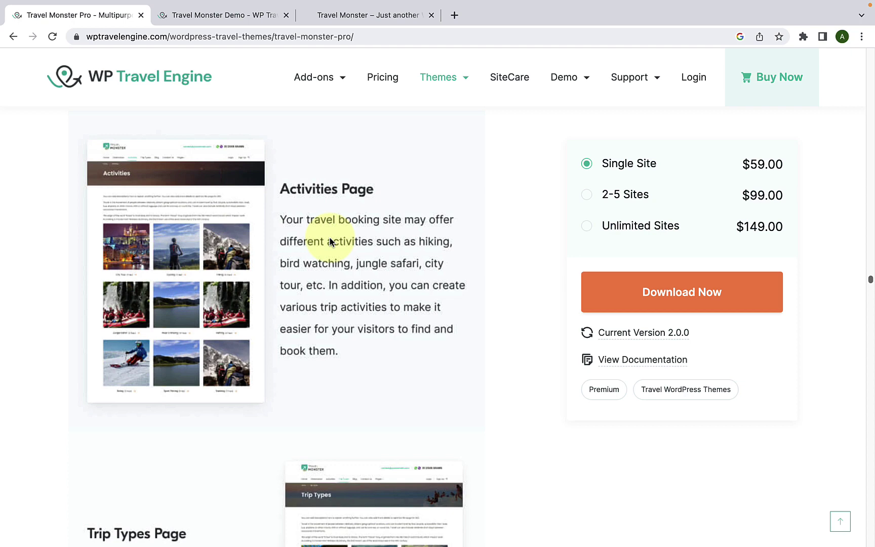
scroll(330, 242, "down", 6)
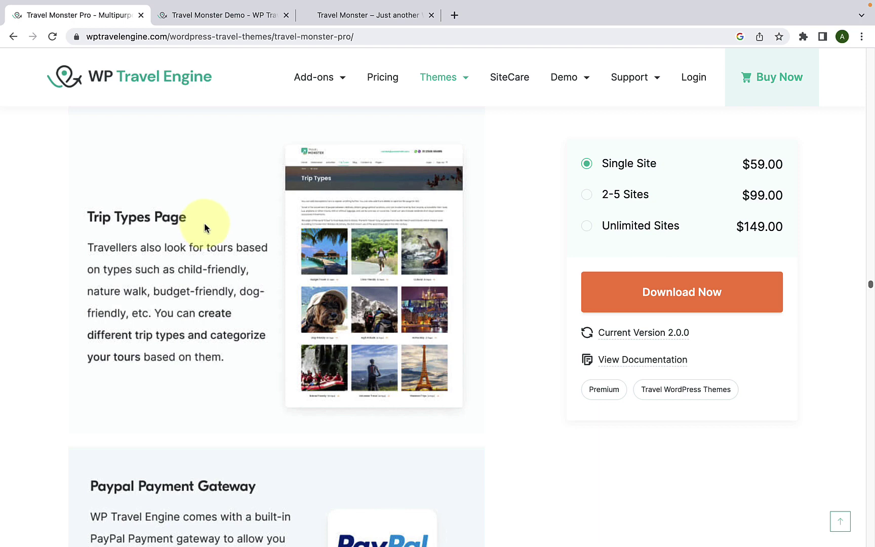
scroll(248, 207, "down", 6)
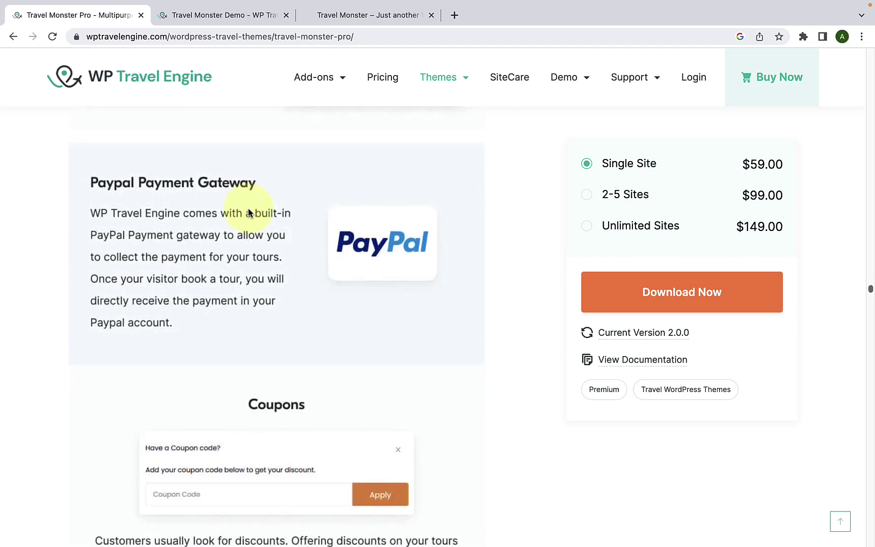
scroll(258, 213, "down", 4)
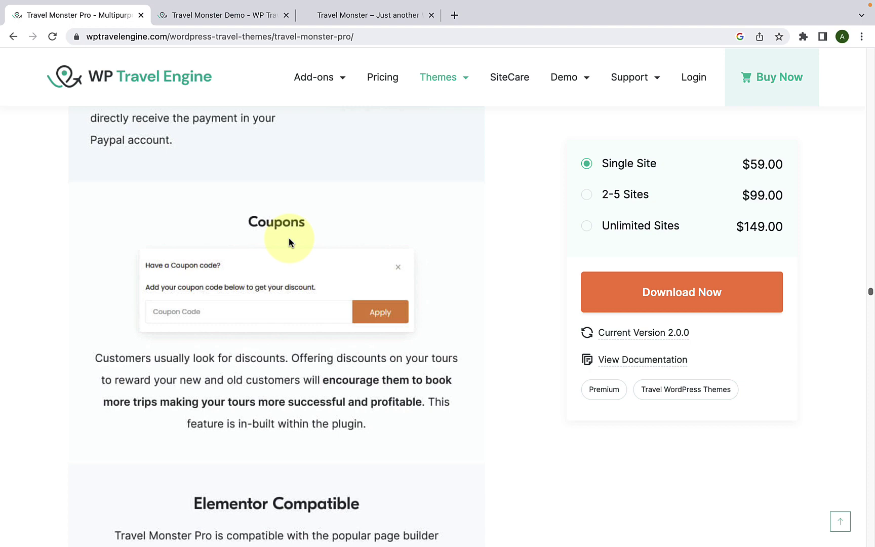
Review the theme's Elementor and Gutenberg compatibility and its advanced performance settings, including smart lazy loading of images.
scroll(290, 243, "down", 10)
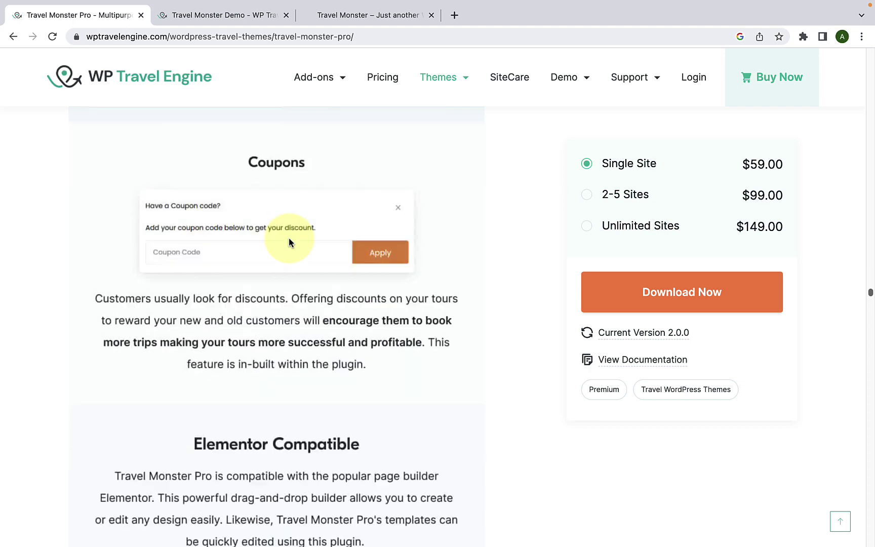
scroll(290, 242, "down", 2)
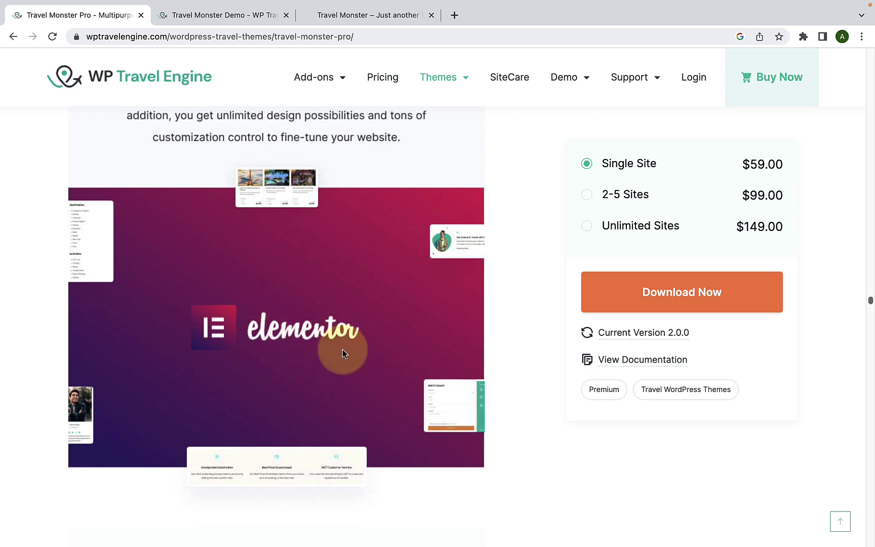
scroll(330, 336, "down", 6)
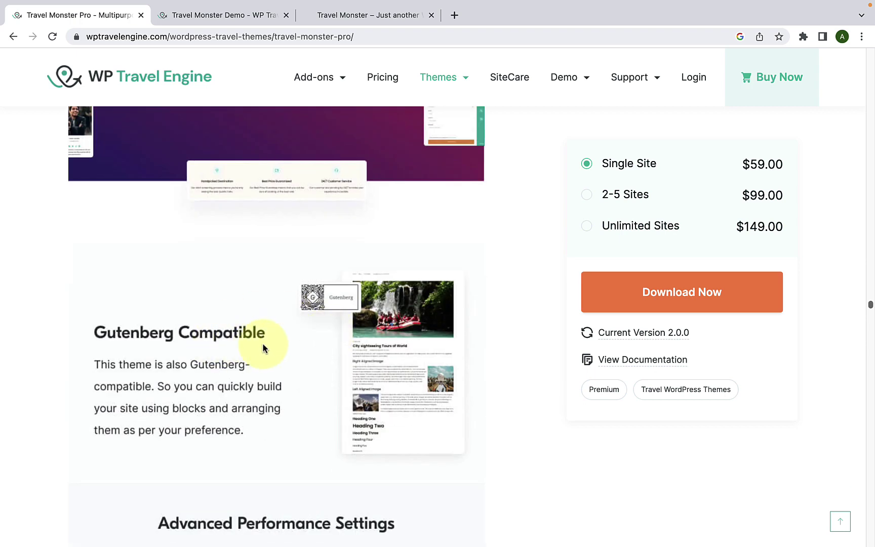
scroll(263, 348, "down", 6)
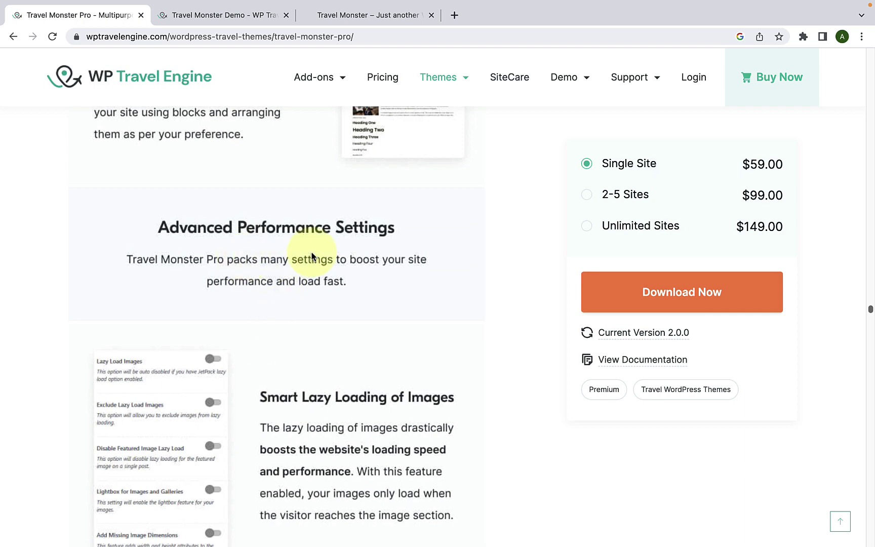
scroll(311, 257, "down", 4)
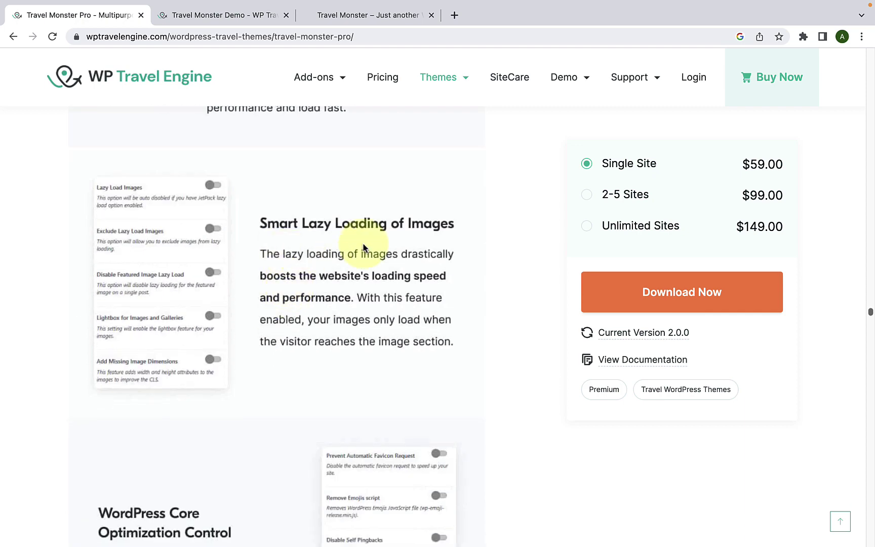
Review the WordPress core, CSS and JS, and Elementor optimization options, along with the custom scripts feature.
scroll(362, 247, "down", 4)
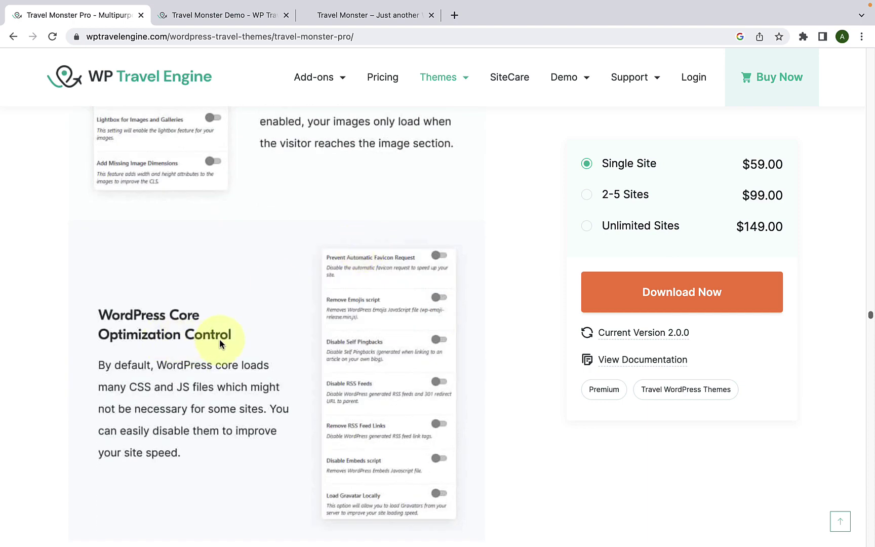
scroll(220, 338, "down", 7)
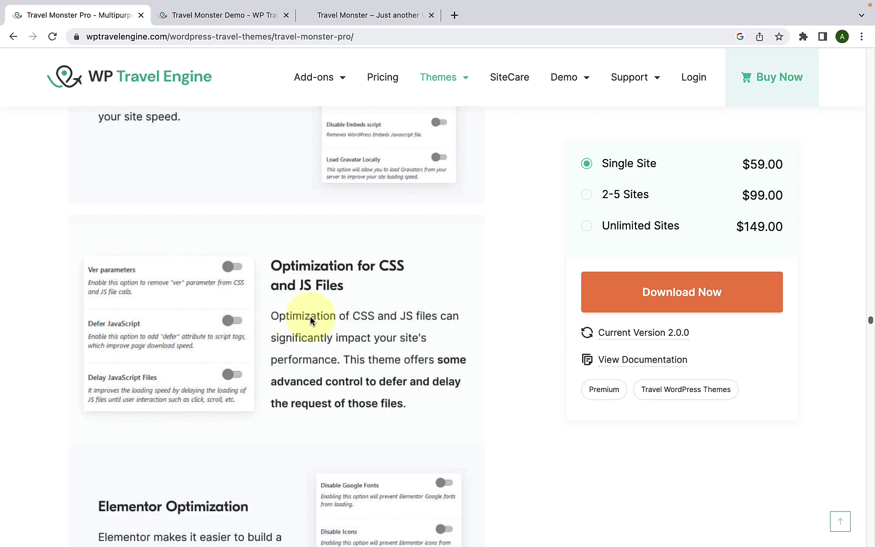
scroll(310, 316, "down", 3)
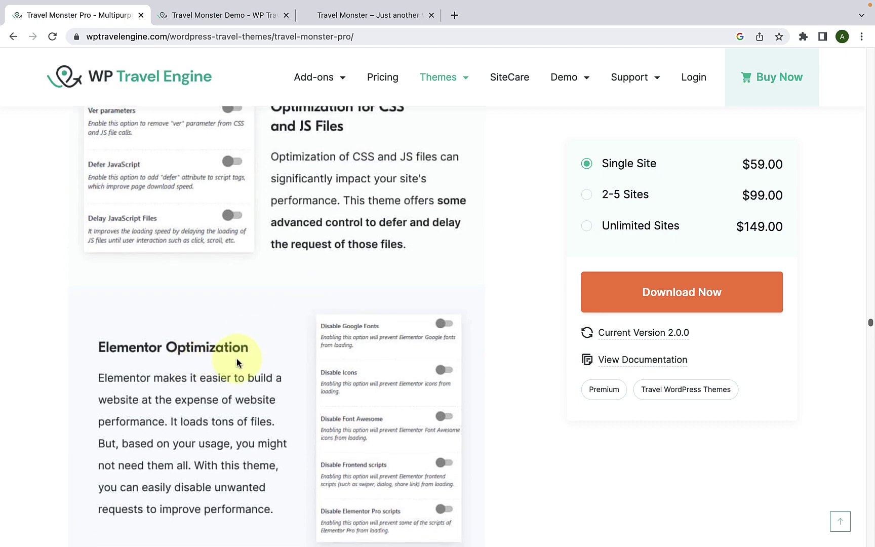
scroll(237, 358, "down", 8)
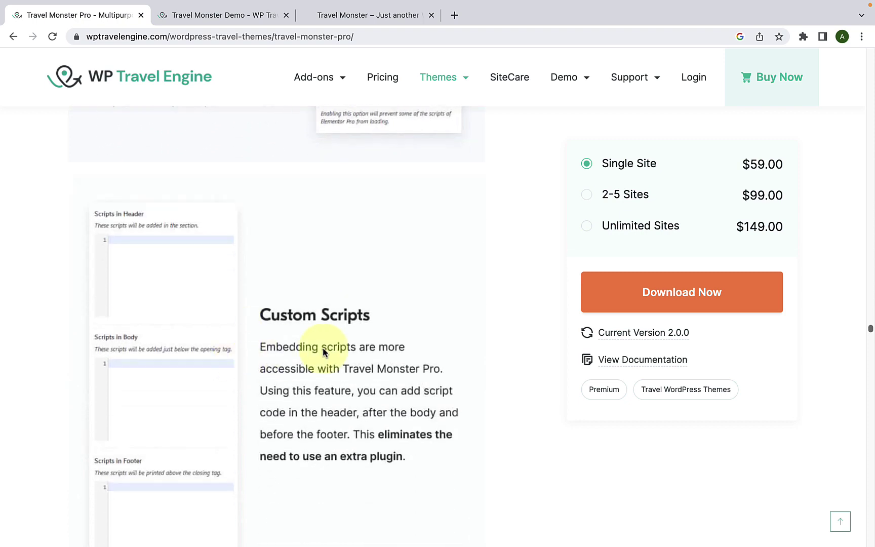
Review the custom site logo and header options, plus the blog page, page and single post settings.
scroll(322, 347, "down", 9)
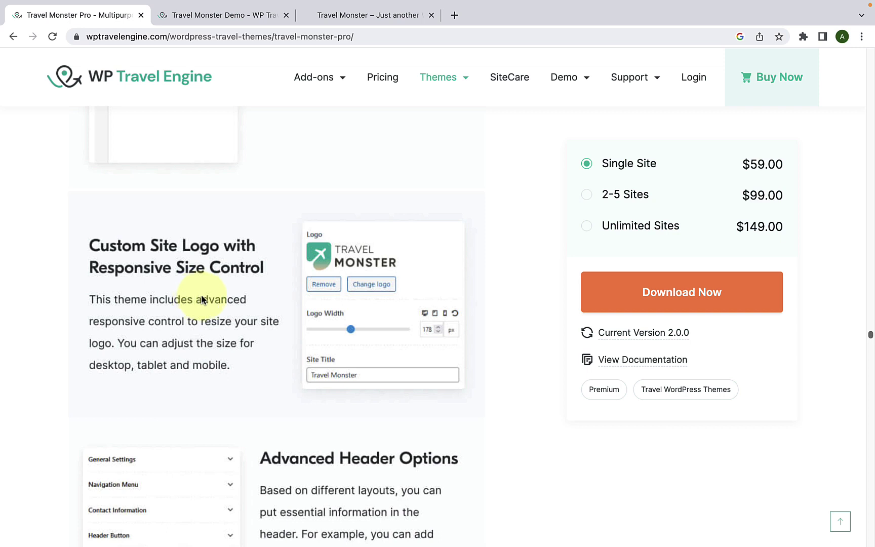
scroll(201, 298, "down", 4)
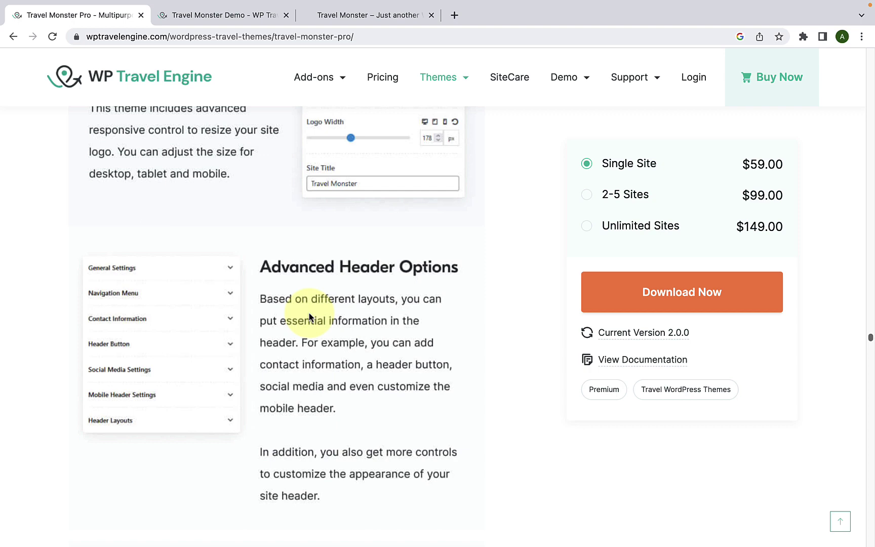
scroll(309, 316, "down", 8)
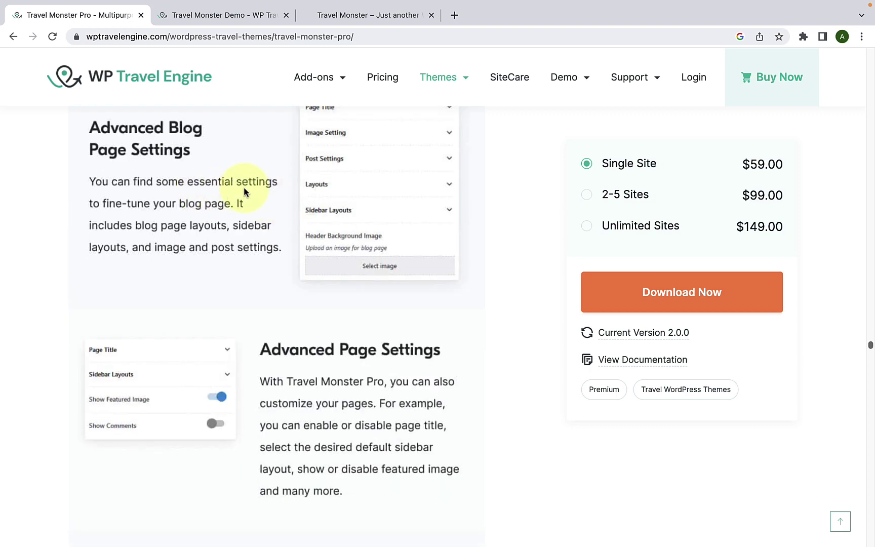
scroll(244, 188, "down", 3)
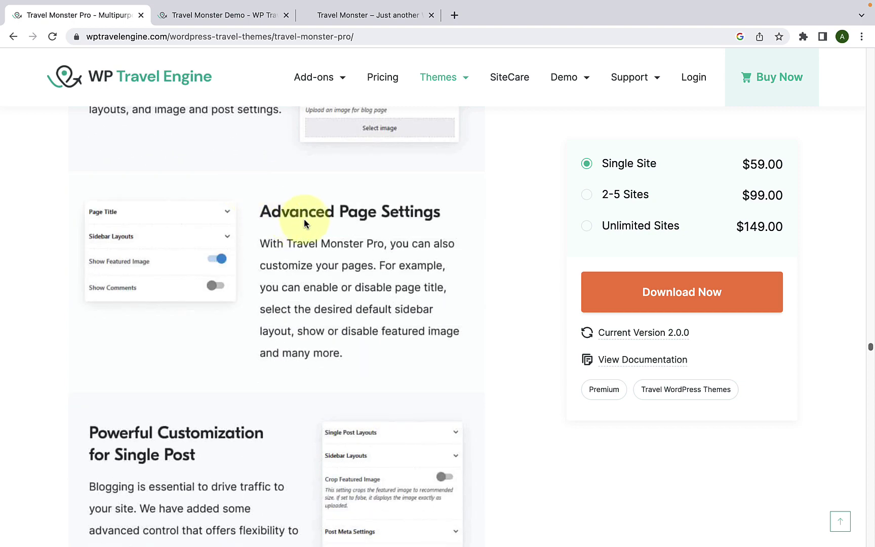
scroll(304, 220, "down", 4)
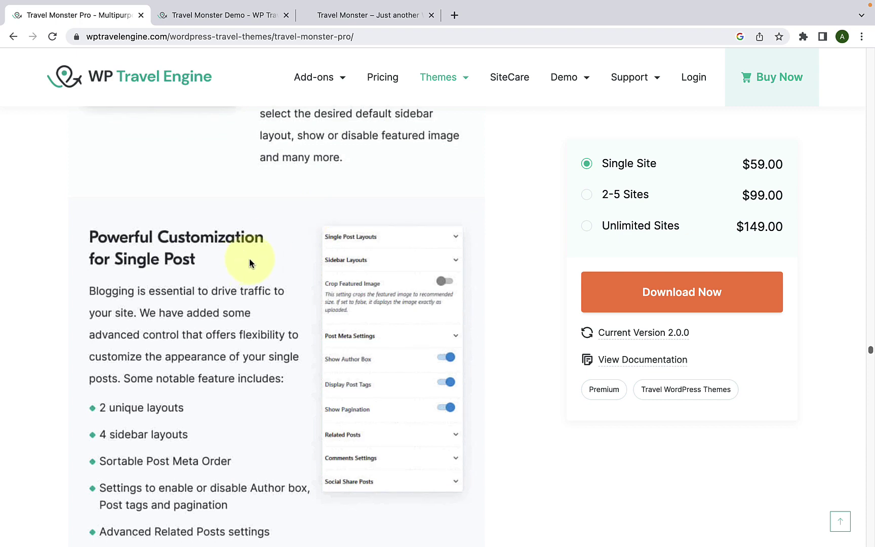
scroll(249, 262, "down", 3)
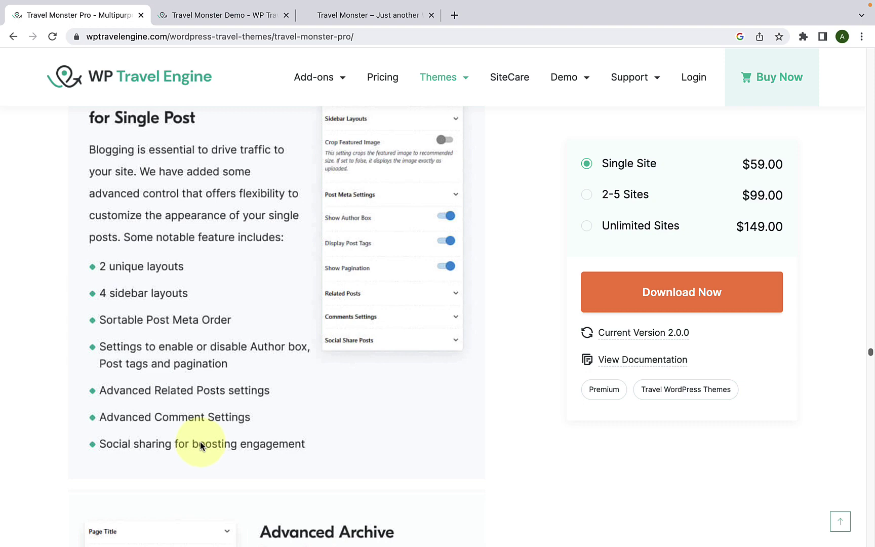
Examine the archive page settings, button customization, customizable 404 page and notification bar sections.
scroll(200, 442, "down", 4)
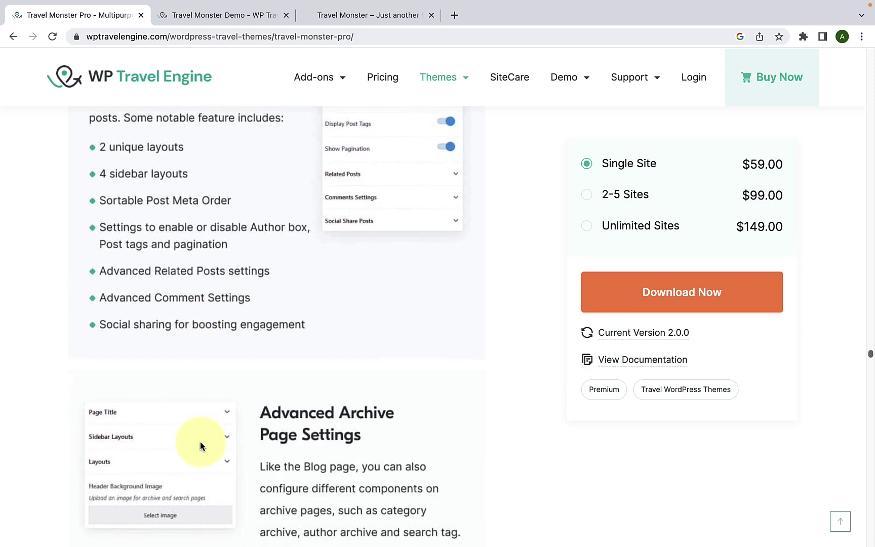
scroll(378, 349, "down", 2)
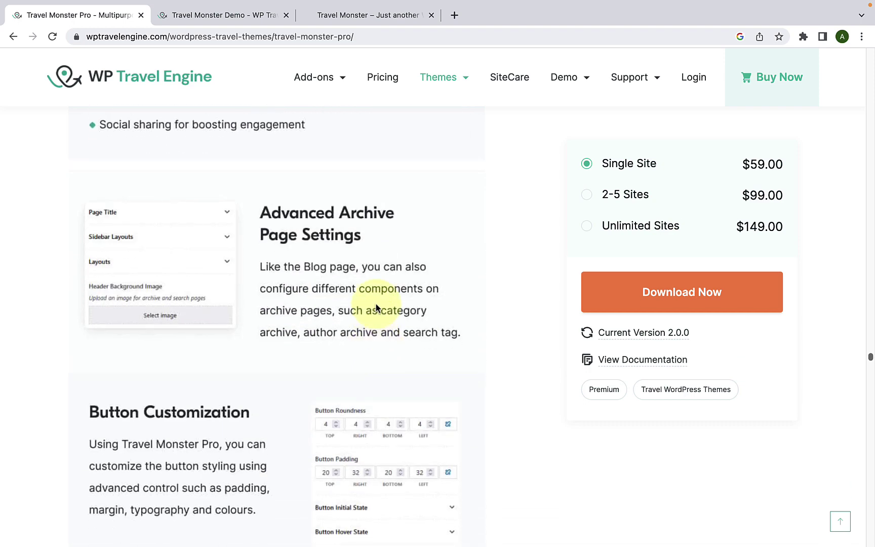
scroll(375, 307, "down", 2)
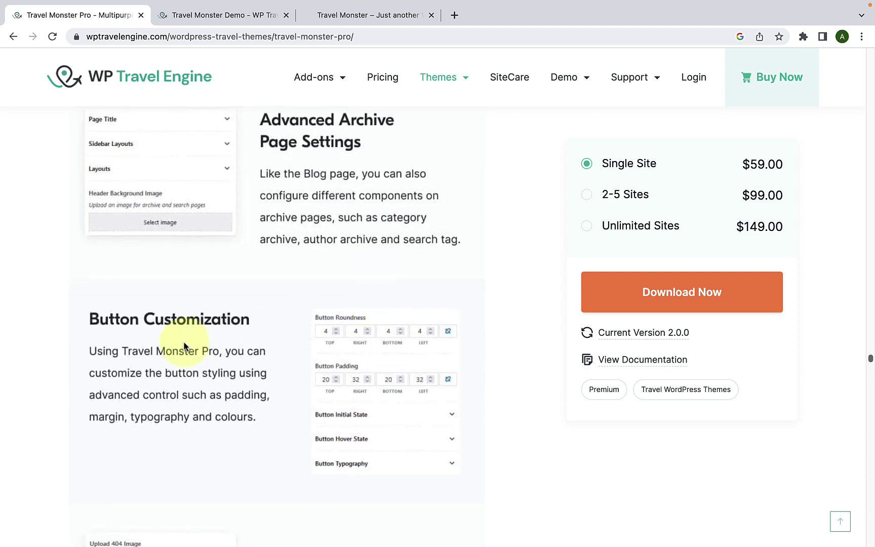
scroll(248, 334, "down", 2)
scroll(245, 343, "down", 3)
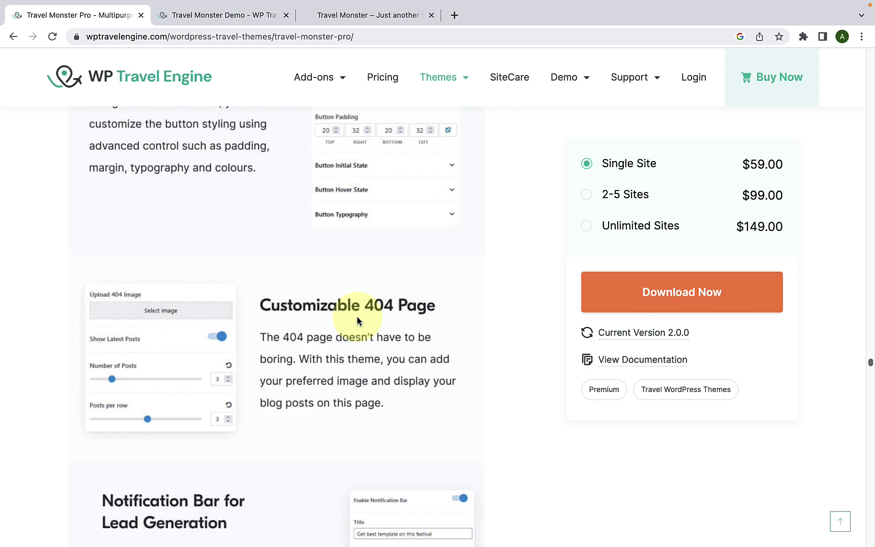
scroll(358, 316, "down", 6)
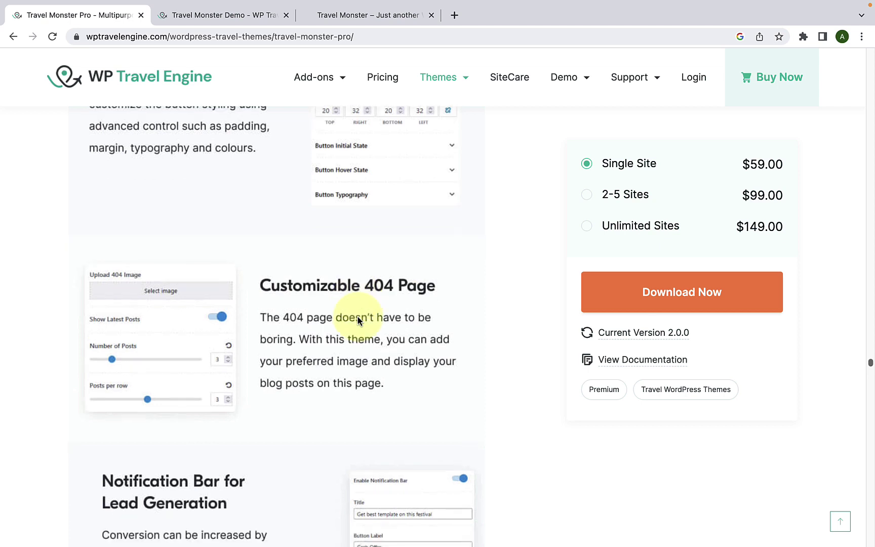
scroll(348, 311, "up", 1)
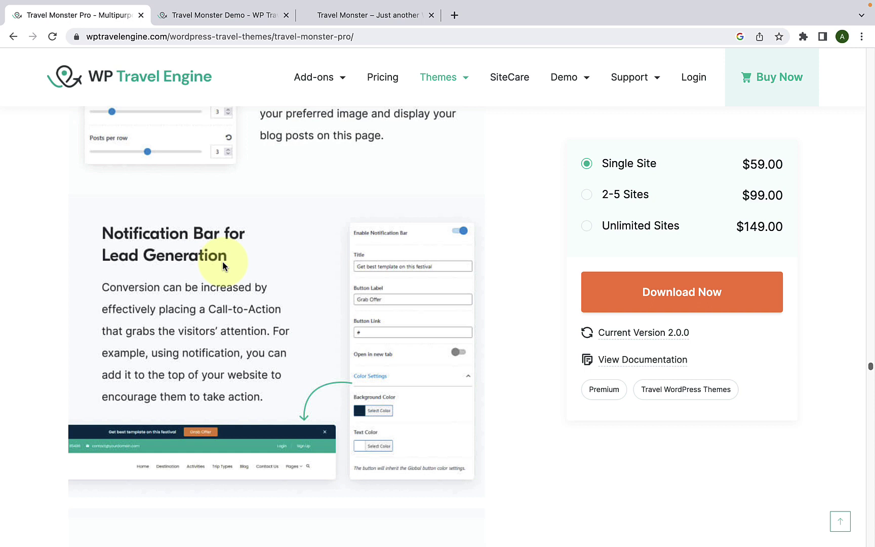
Review the social media, Scroll to Top and sticky widget features, the footer options and the customizer reset.
scroll(224, 263, "down", 7)
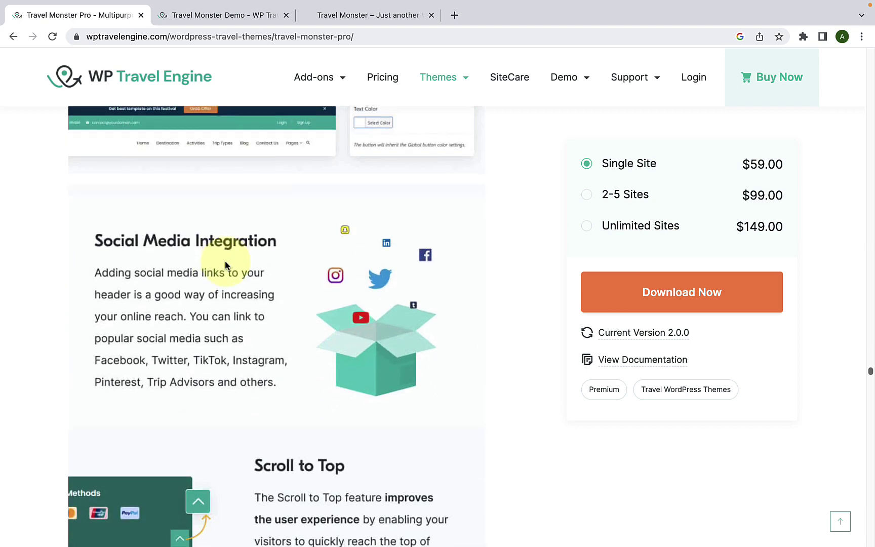
scroll(217, 271, "down", 4)
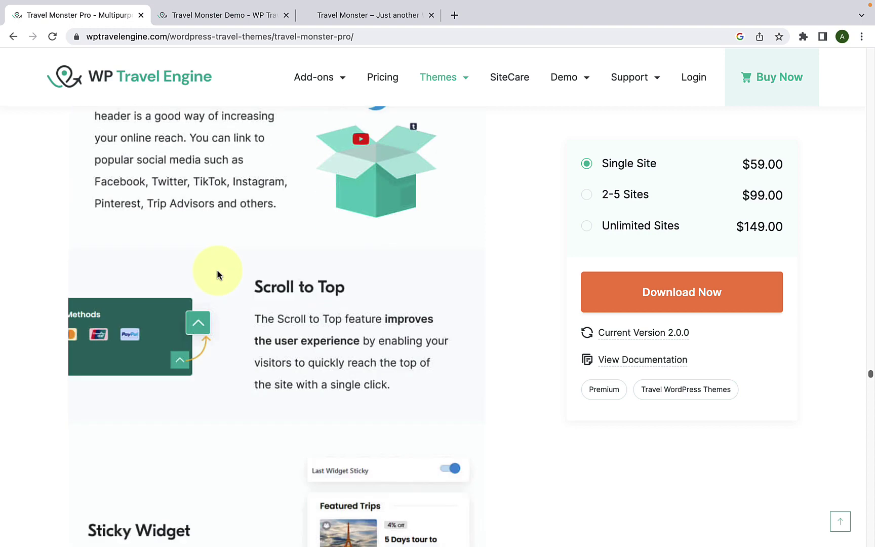
scroll(291, 324, "down", 4)
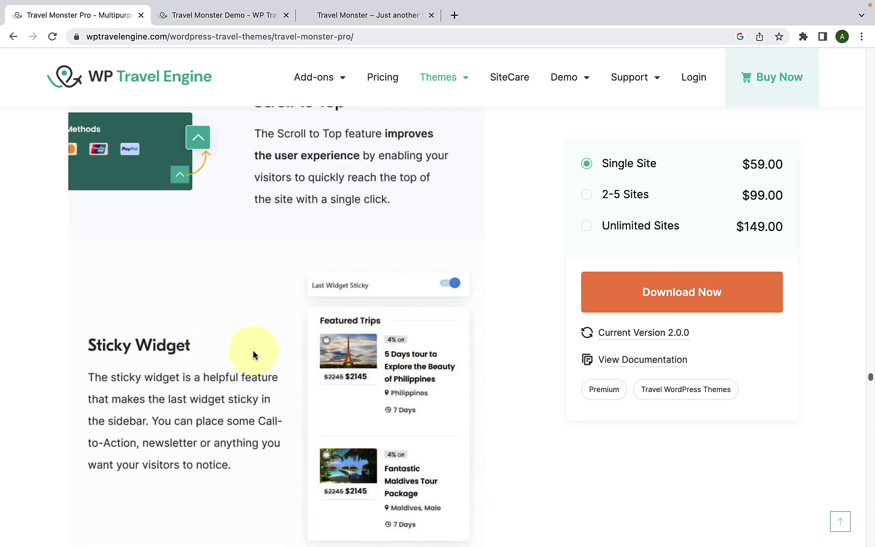
scroll(253, 349, "down", 8)
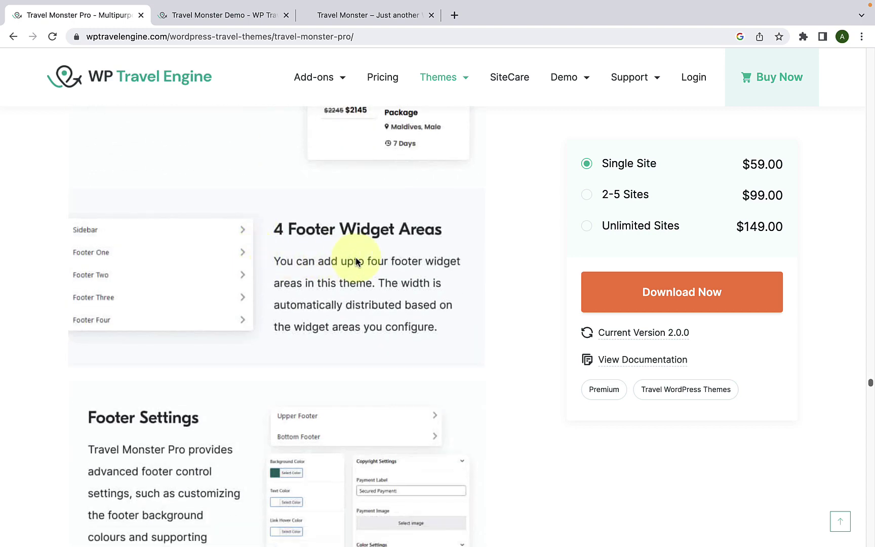
scroll(335, 268, "down", 2)
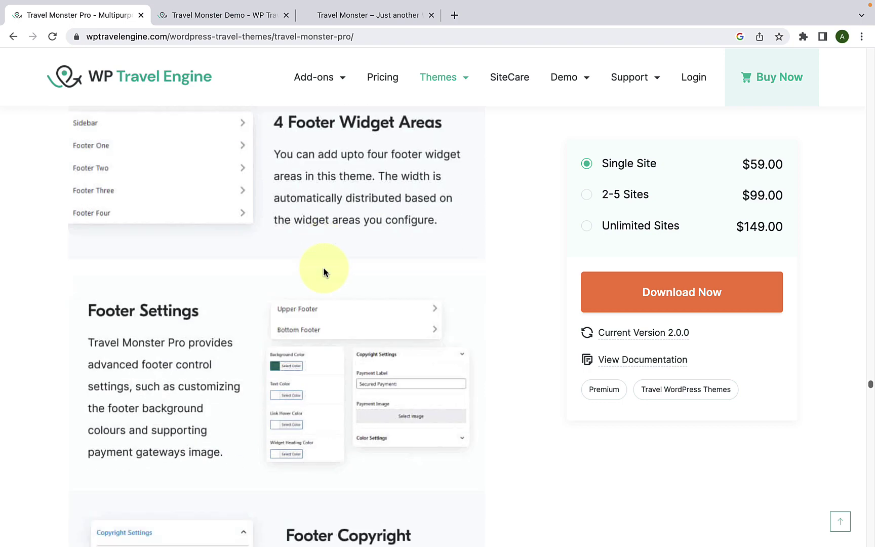
scroll(223, 319, "down", 6)
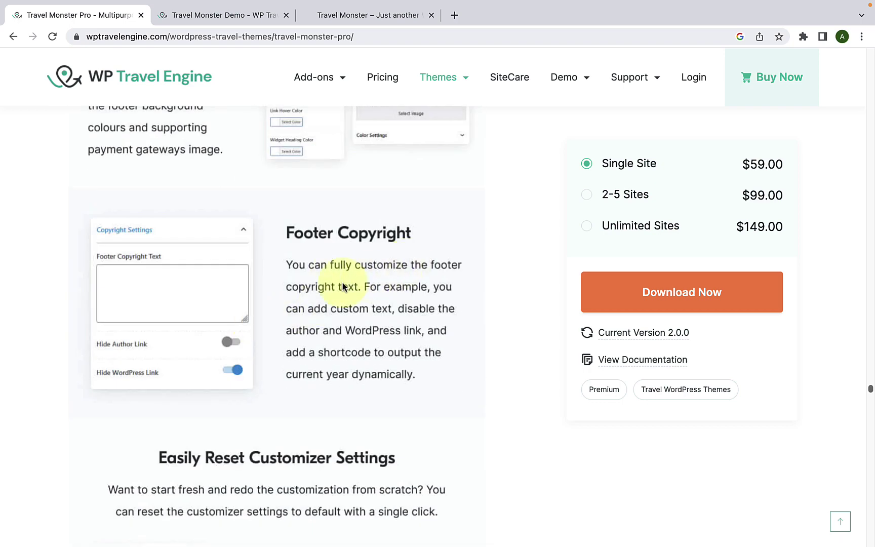
scroll(341, 286, "down", 3)
scroll(235, 326, "down", 2)
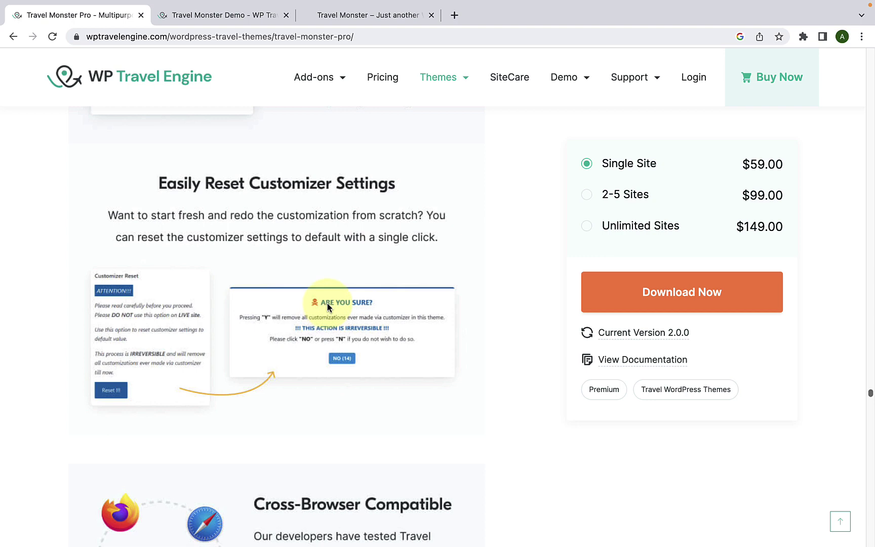
Read about cross-browser compatibility, legibility and the theme's RTL, translation and Polylang/WPML language support.
scroll(326, 304, "down", 6)
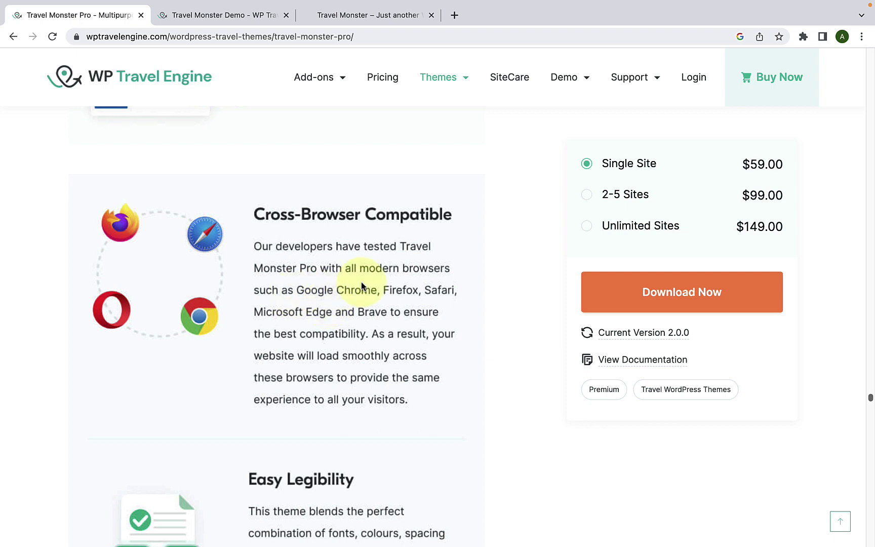
scroll(362, 286, "down", 5)
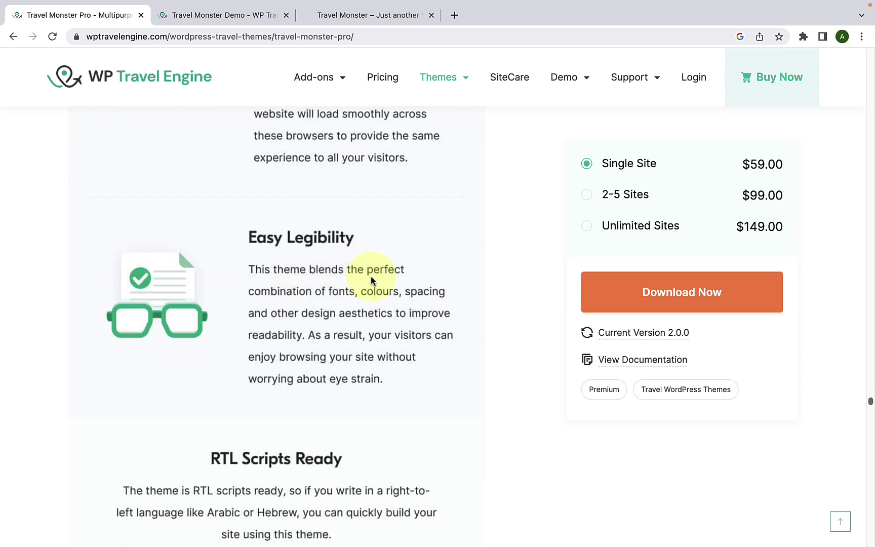
scroll(371, 280, "down", 4)
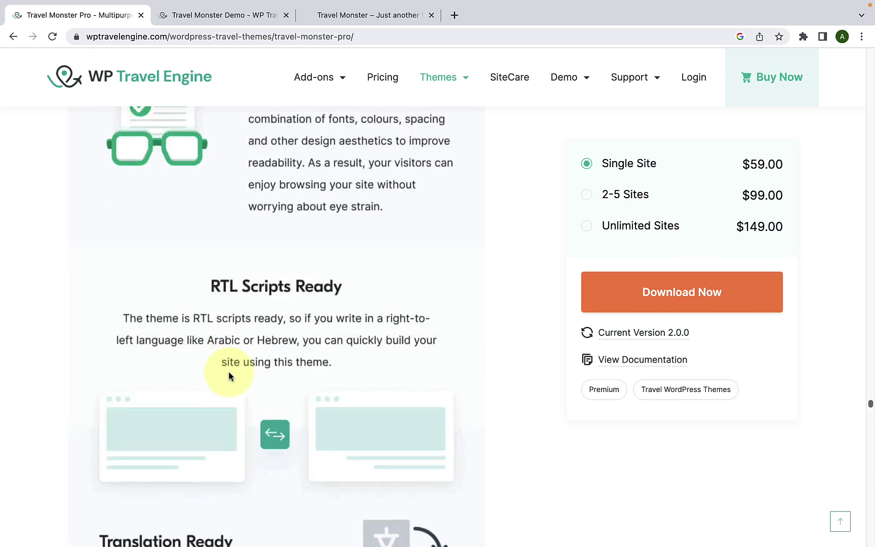
scroll(307, 340, "down", 6)
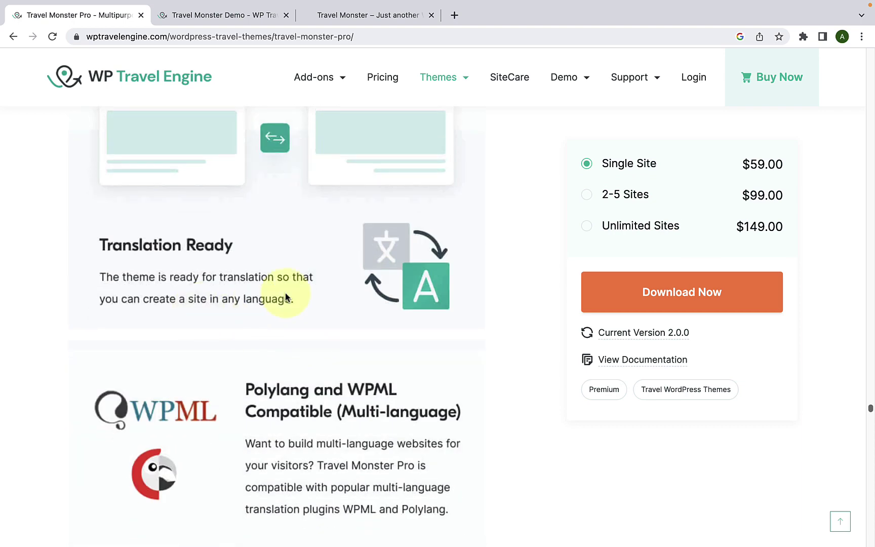
scroll(285, 296, "down", 3)
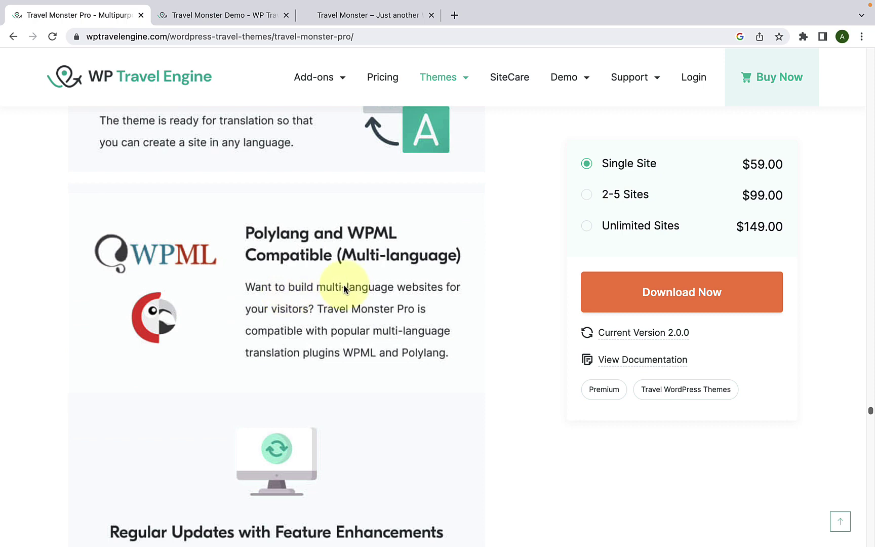
Read the sections on regular updates, beginner-friendly documentation and customer support.
scroll(343, 286, "down", 6)
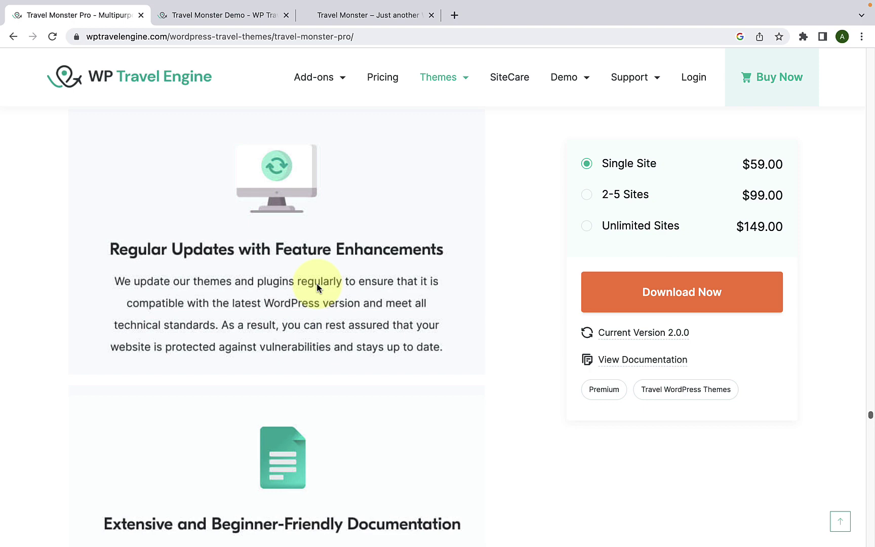
scroll(317, 287, "down", 6)
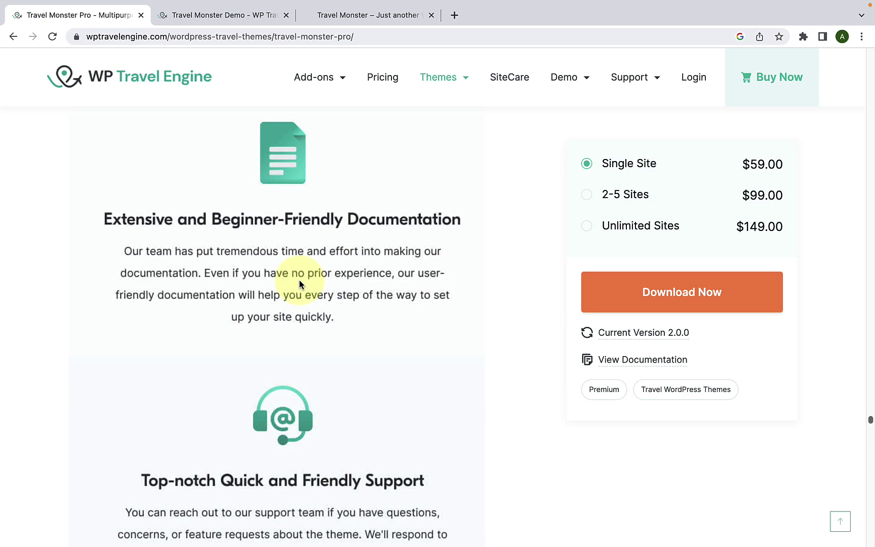
scroll(299, 278, "down", 4)
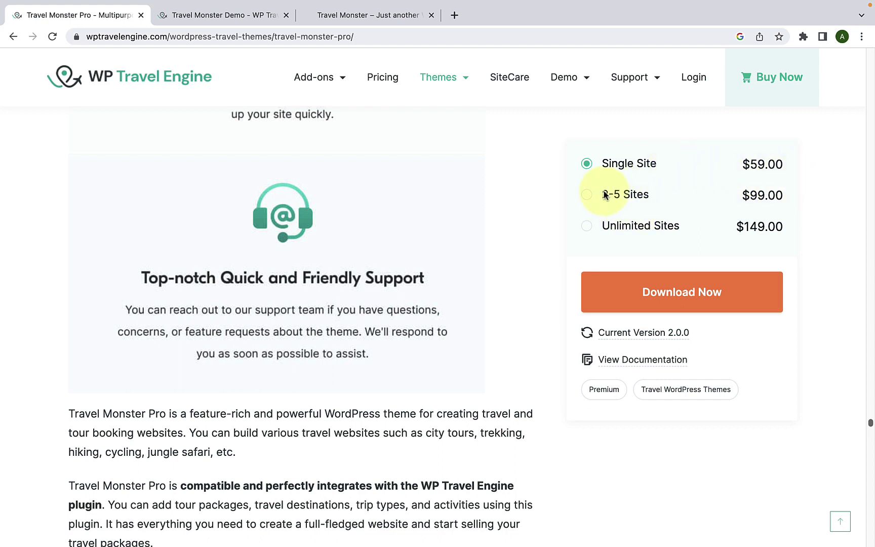
Try the 2-5 Sites and Unlimited Sites licence options, and proceed to checkout with the Single Site licence of Travel Monster Pro.
left_click(586, 195)
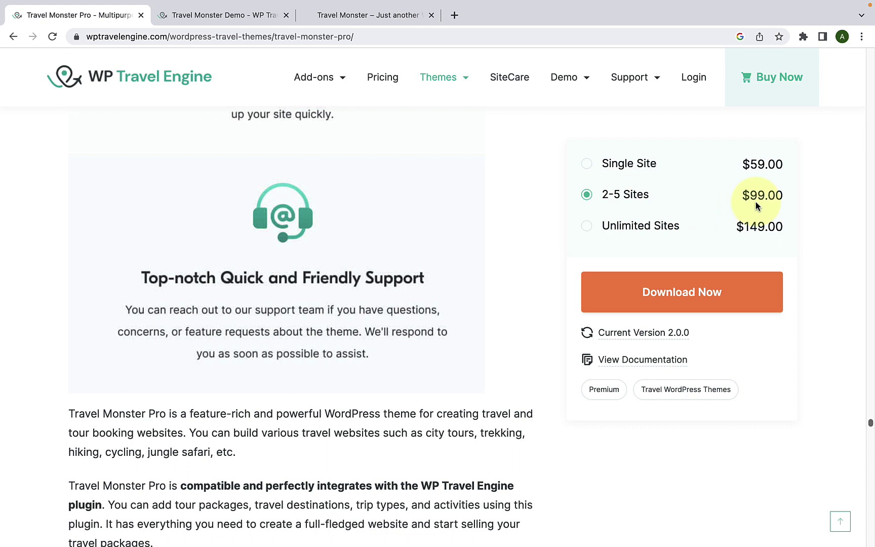
left_click(588, 225)
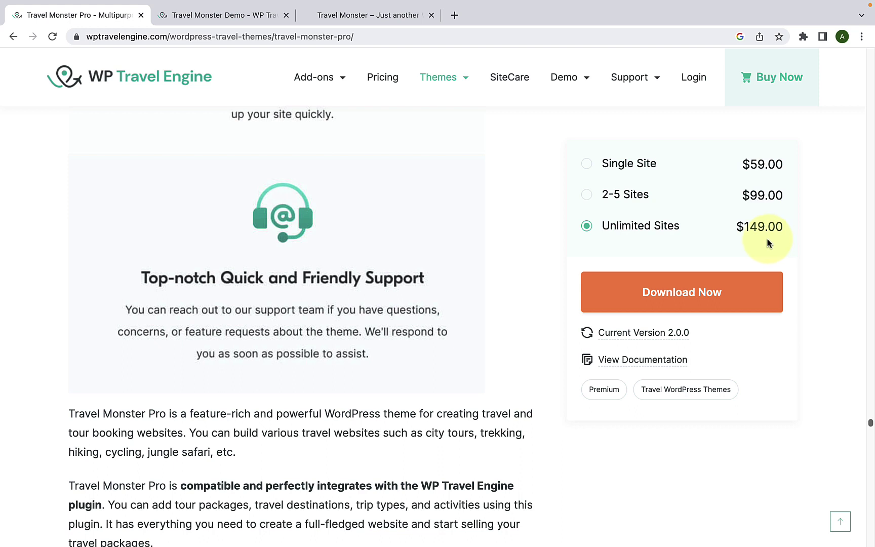
left_click(585, 163)
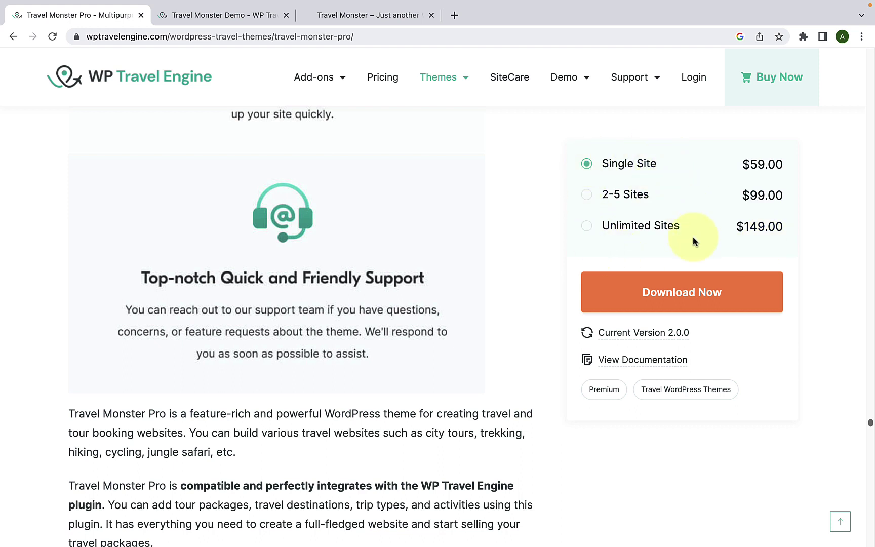
left_click(705, 300)
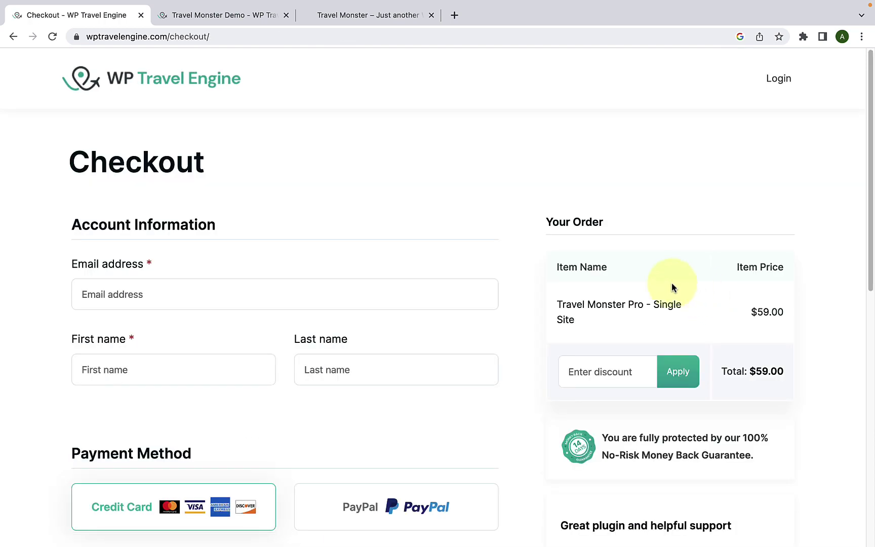
Review the checkout form's account information, payment methods, credit card fields and purchase terms for the Travel Monster Pro single-site order.
scroll(164, 249, "down", 3)
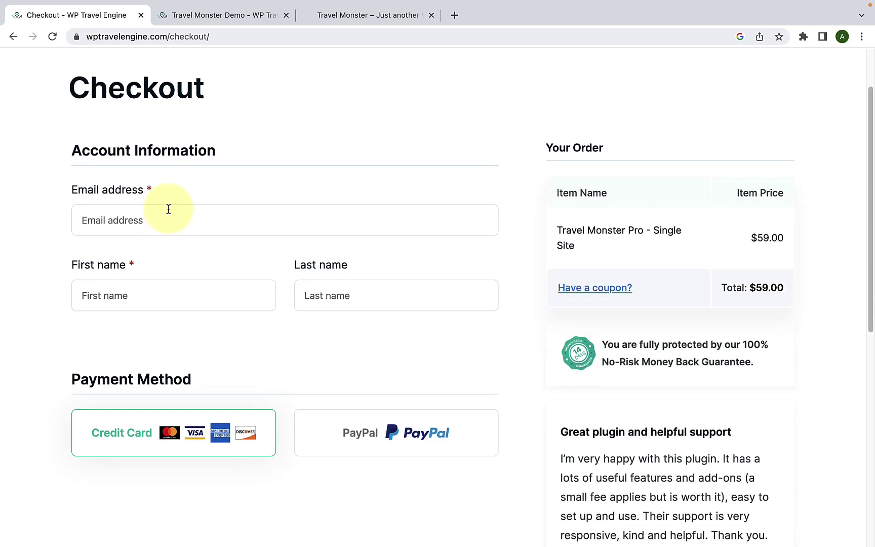
scroll(209, 216, "down", 1)
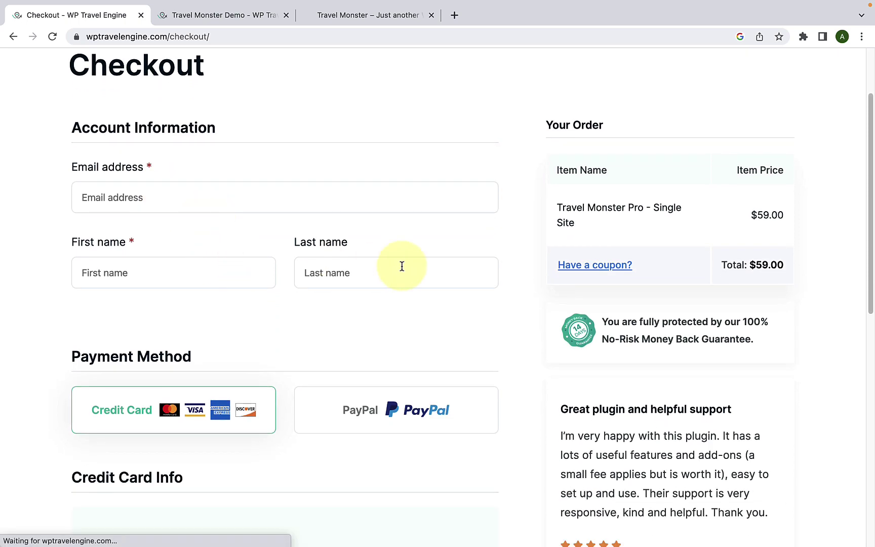
scroll(349, 256, "down", 5)
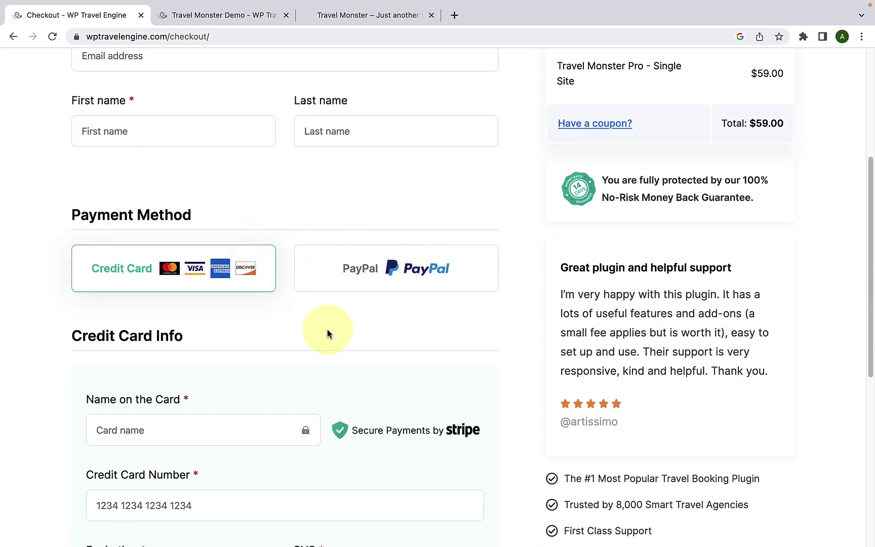
scroll(333, 330, "down", 10)
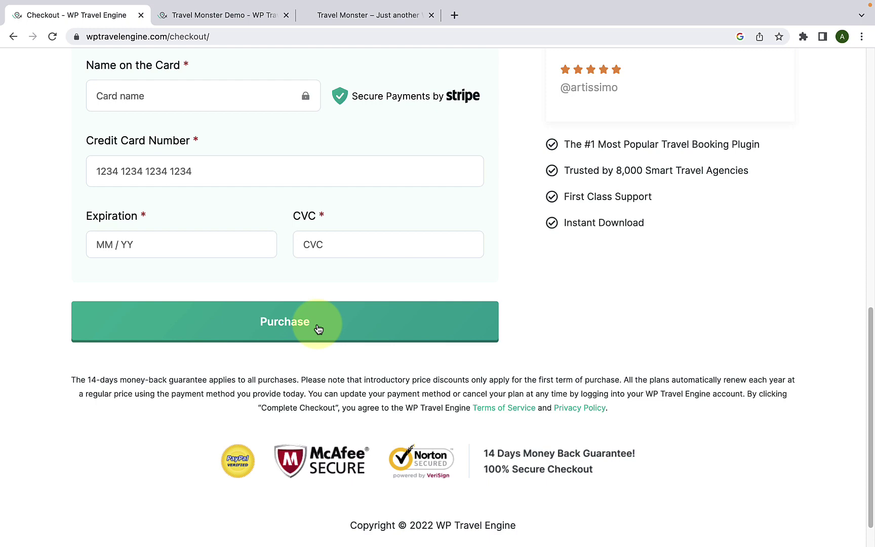
scroll(318, 329, "up", 14)
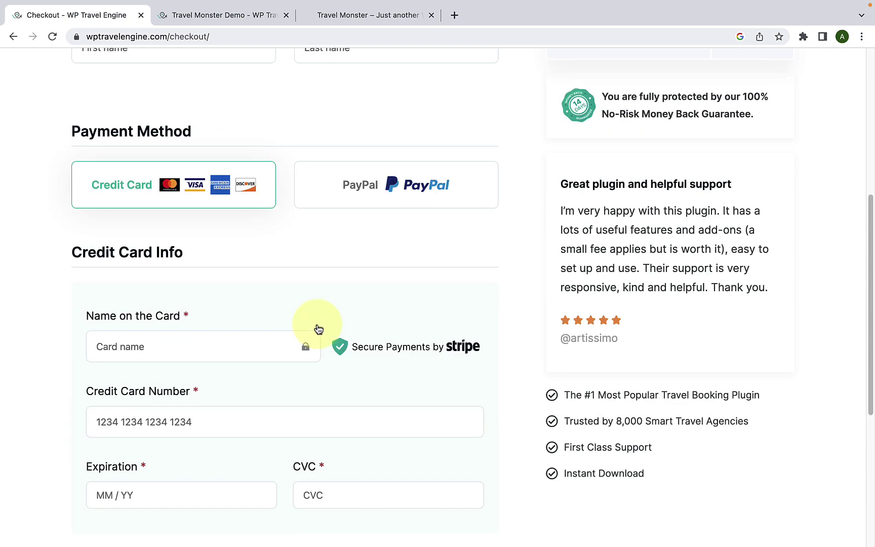
scroll(317, 326, "up", 1)
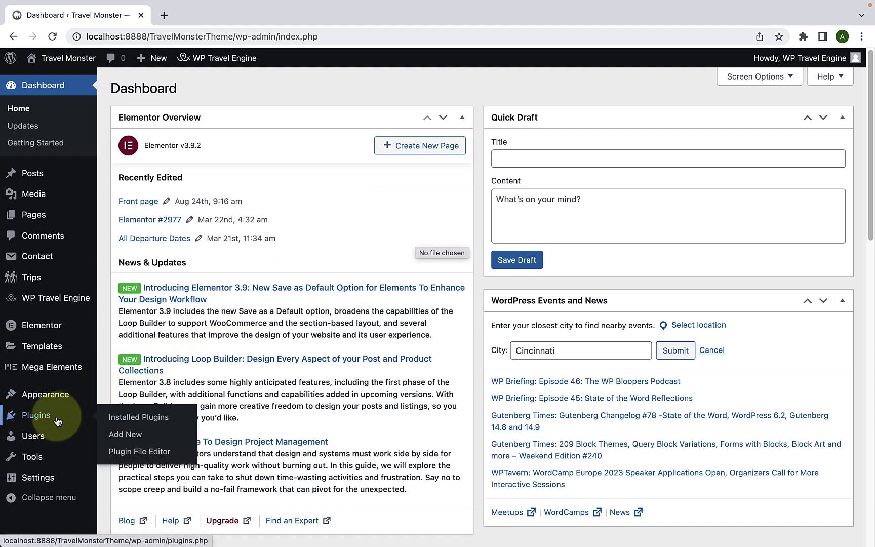
Switch to the local WordPress dashboard and install a new plugin from the uploaded file travel-monster-pro-plugin_2.0.0.zip in Documents.
left_click(138, 434)
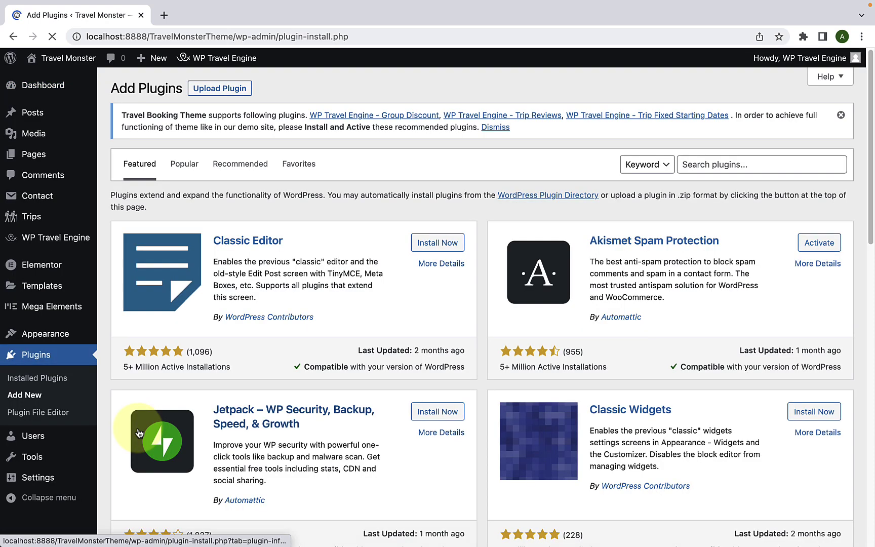
left_click(225, 89)
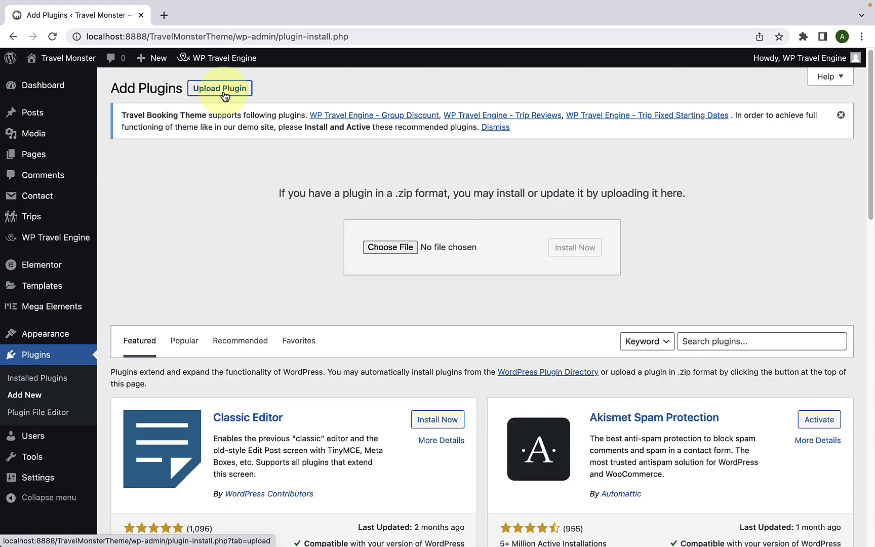
left_click(400, 248)
left_click(132, 142)
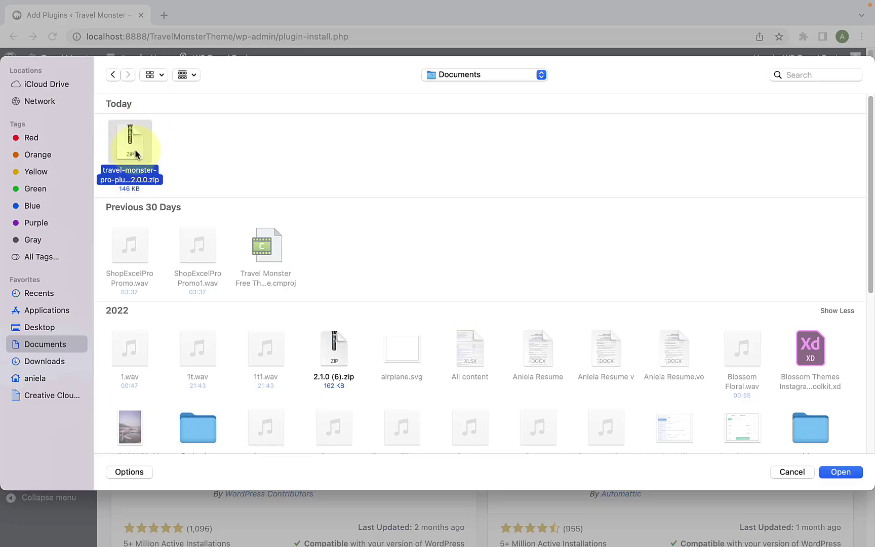
left_click(851, 472)
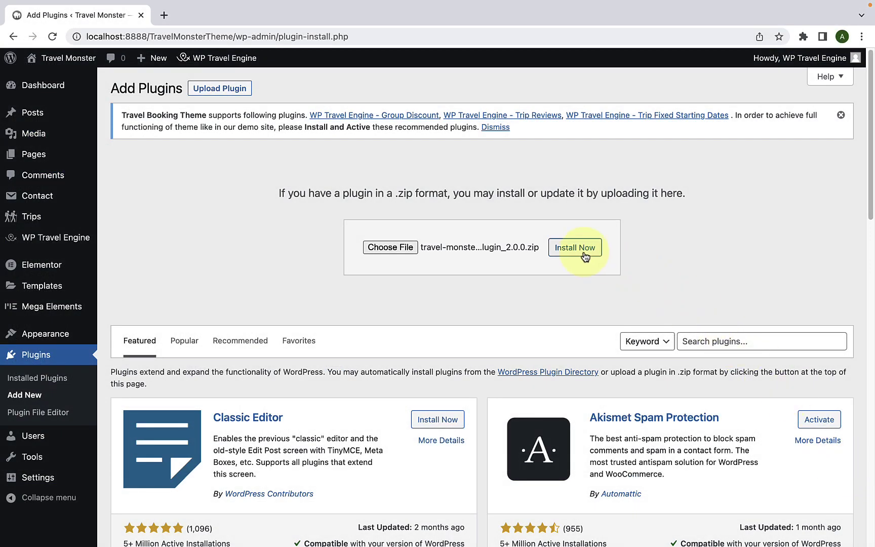
left_click(583, 252)
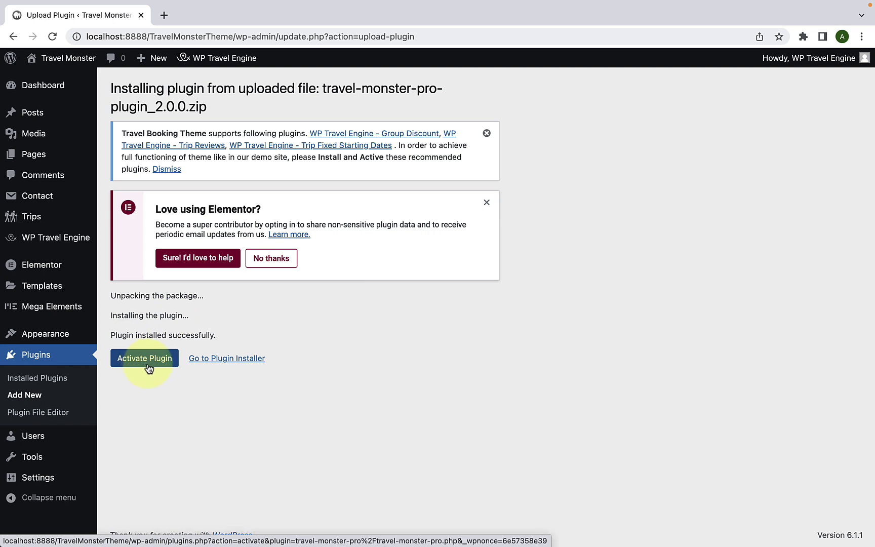
Activate the Travel Monster Pro plugin and check its entry in the installed plugins list.
left_click(145, 359)
scroll(149, 367, "down", 5)
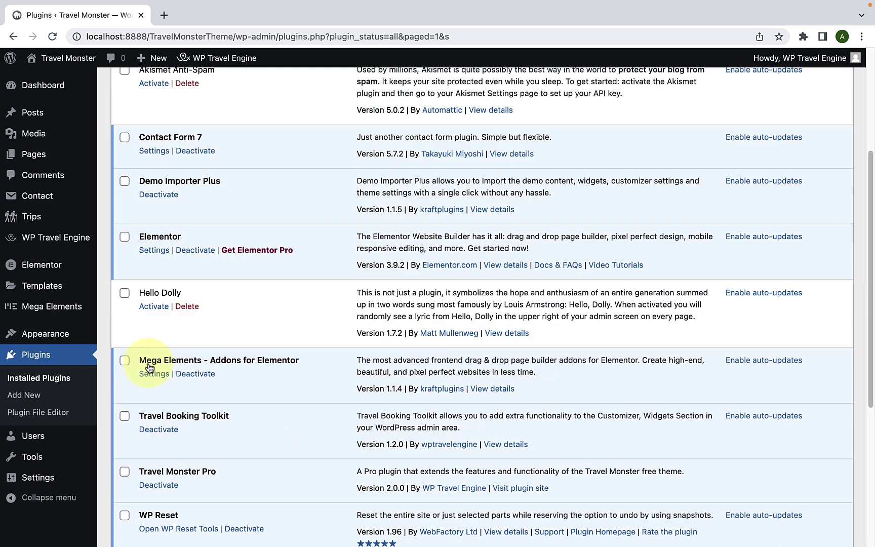
scroll(150, 368, "down", 2)
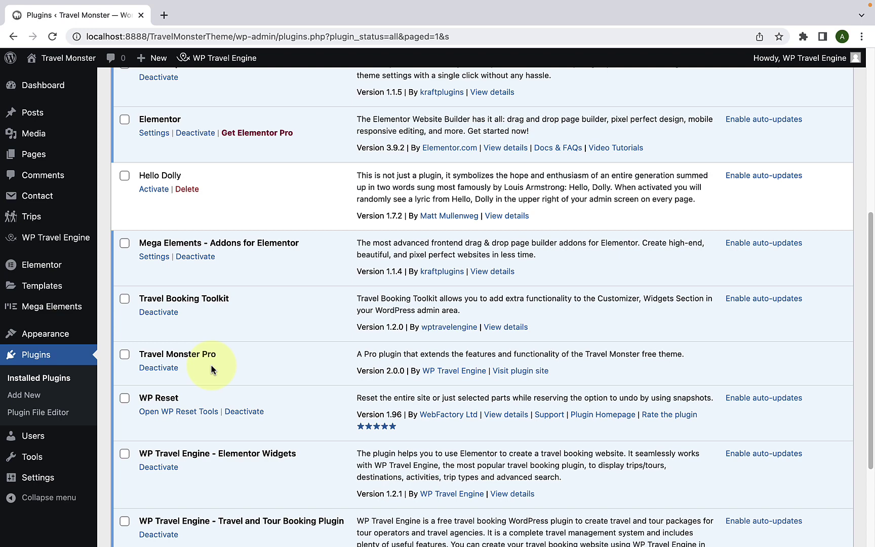
Open the theme's Getting Started page, paste the Travel Monster Pro licence key and activate the licence.
mouse_move(76, 339)
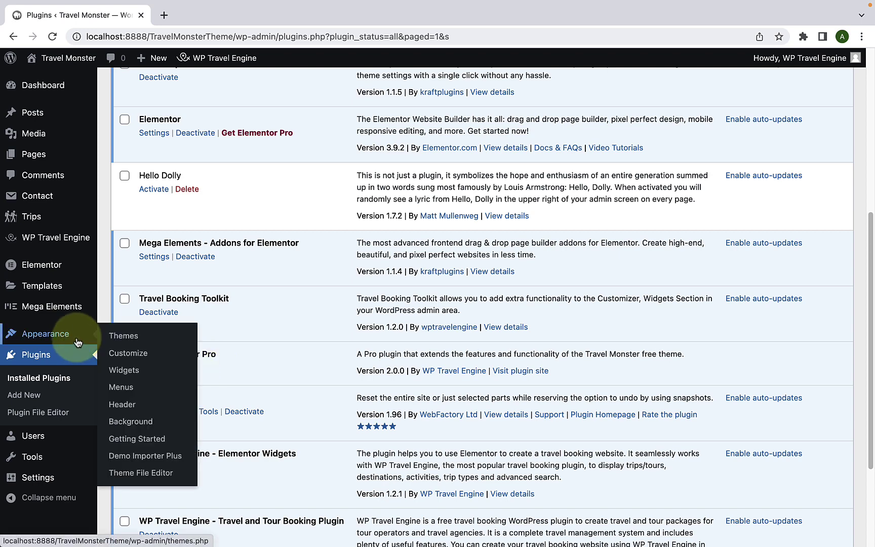
left_click(152, 441)
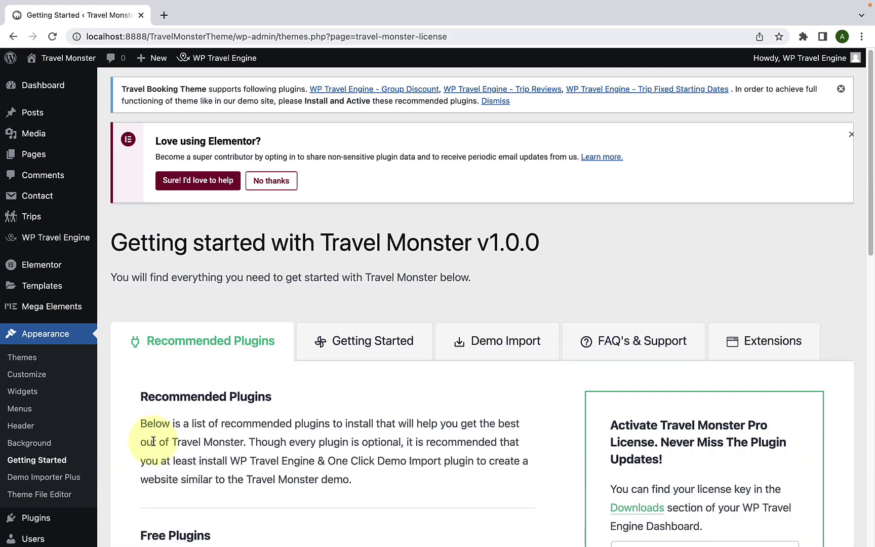
scroll(701, 430, "down", 3)
scroll(702, 433, "down", 3)
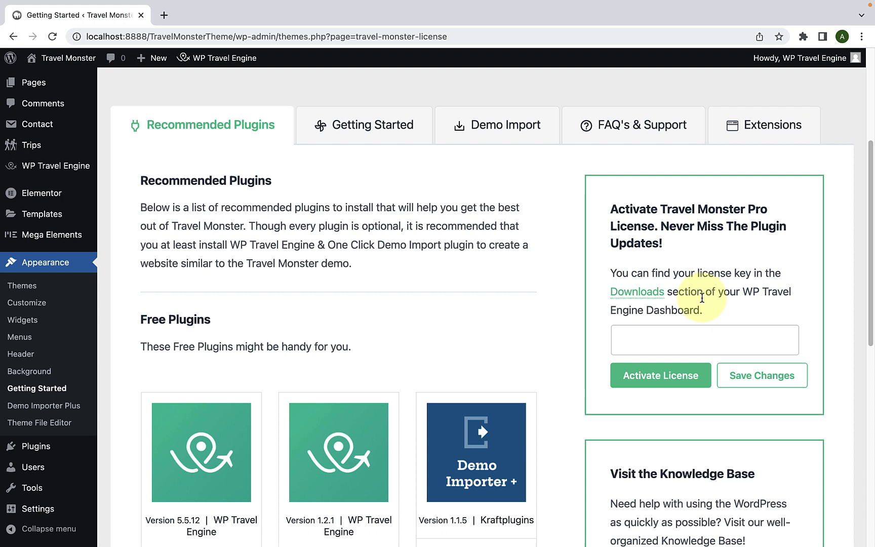
left_click(668, 338)
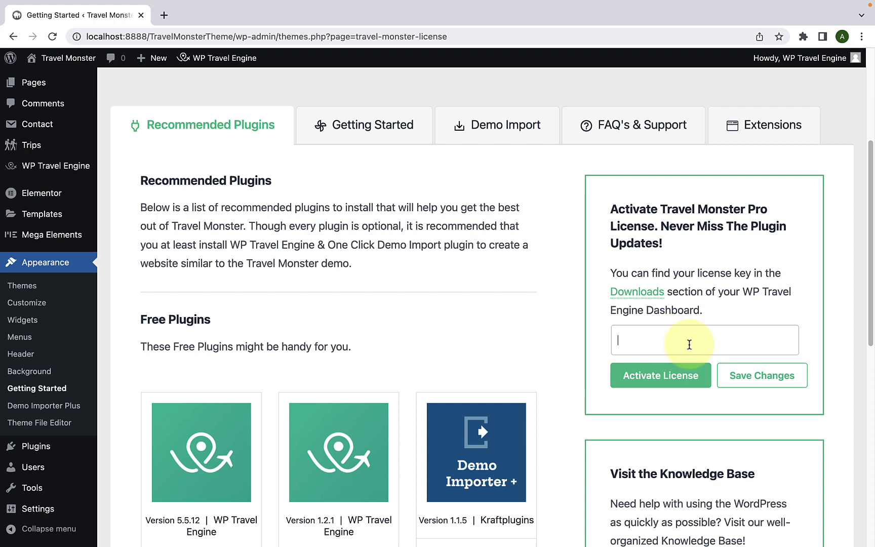
key("super+v")
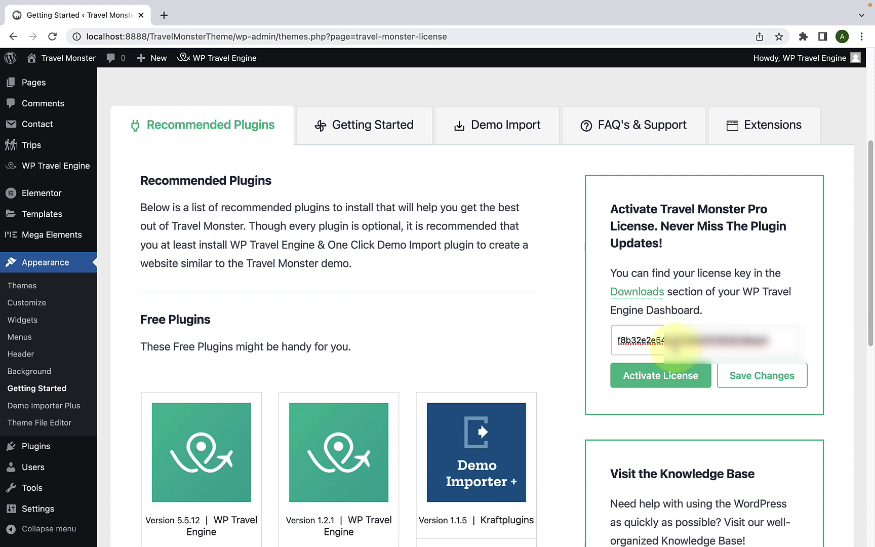
left_click(646, 383)
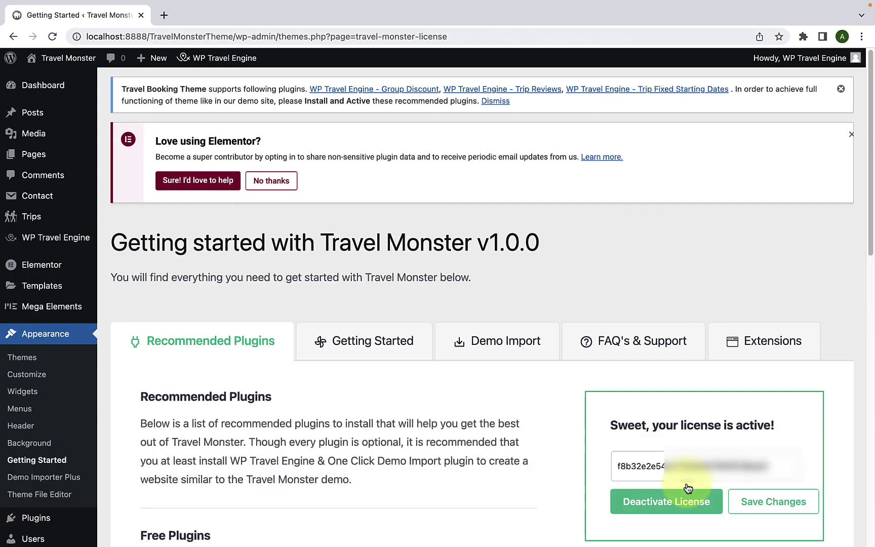
Open the starter templates collection from the Demo Import section of the Getting Started page.
scroll(687, 488, "down", 1)
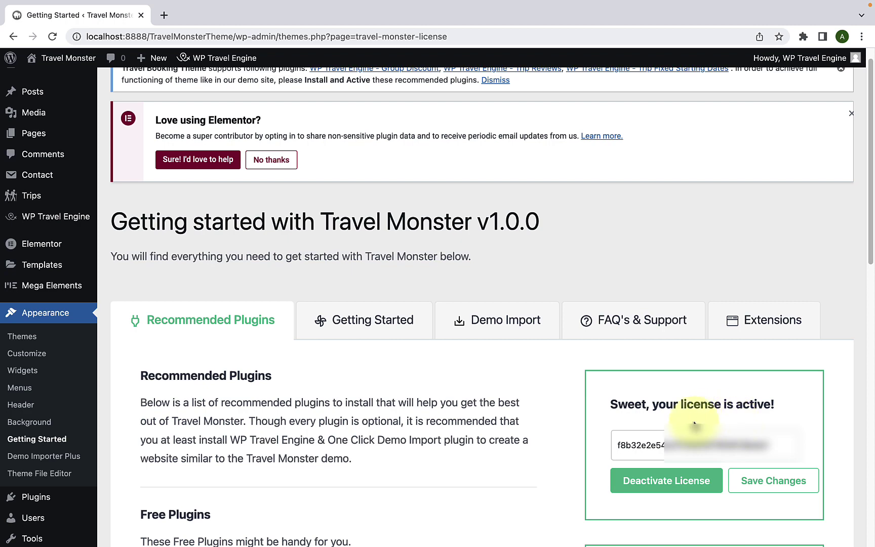
scroll(688, 423, "down", 1)
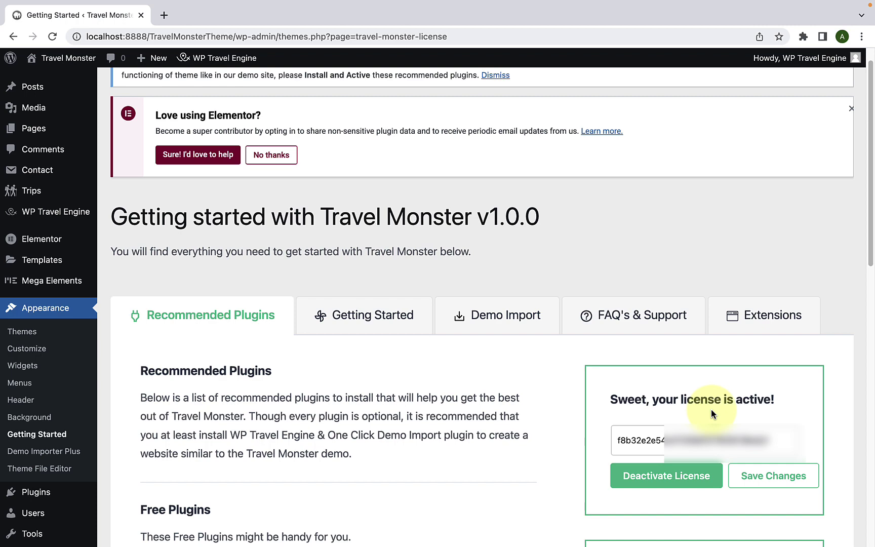
scroll(538, 433, "down", 1)
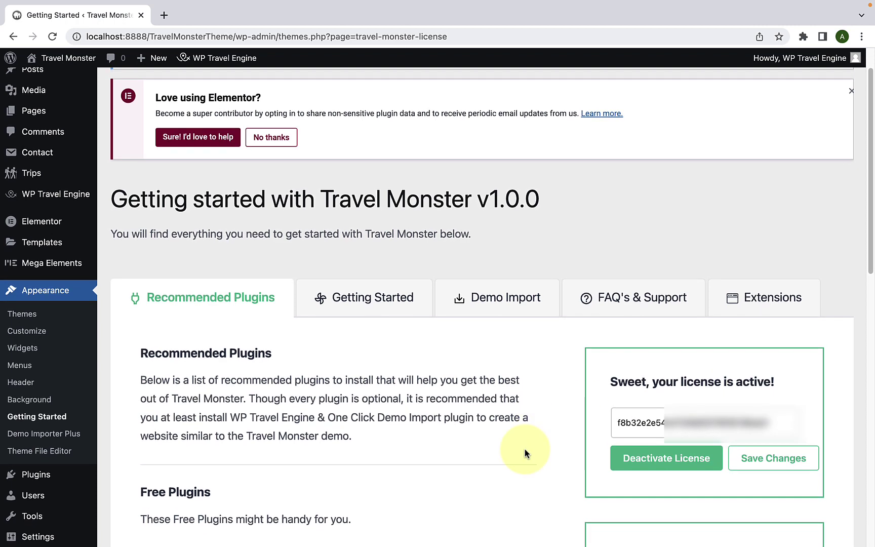
left_click(497, 311)
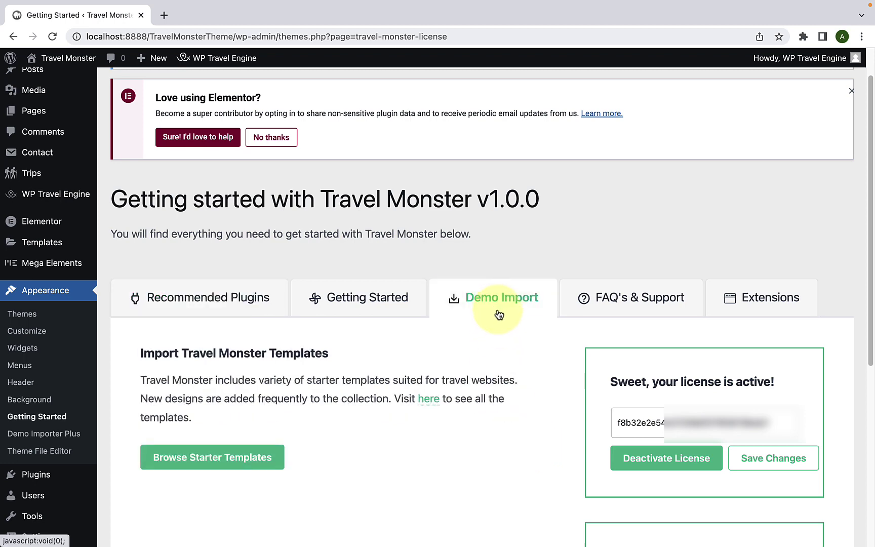
scroll(270, 400, "down", 3)
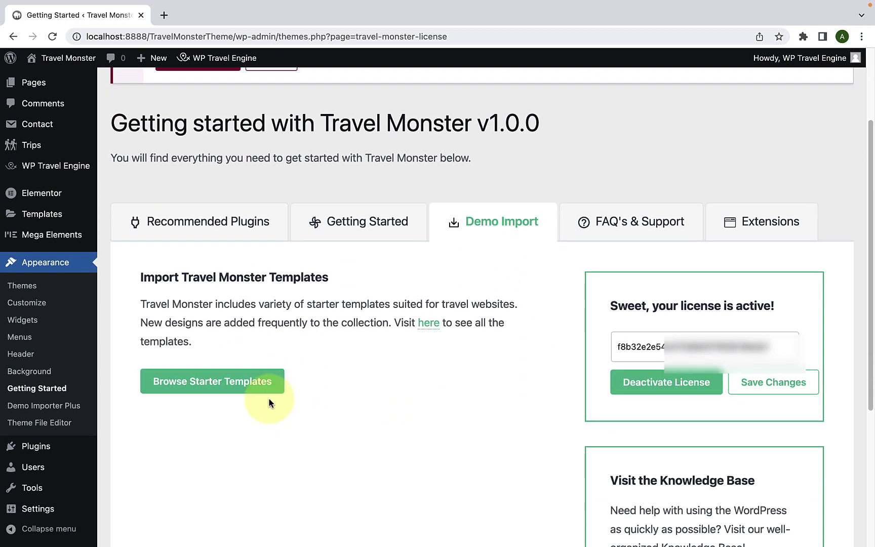
left_click(225, 390)
Browse the starter templates, including the Pro demos Trekking Go, Funky and Fine Wine.
scroll(229, 392, "down", 5)
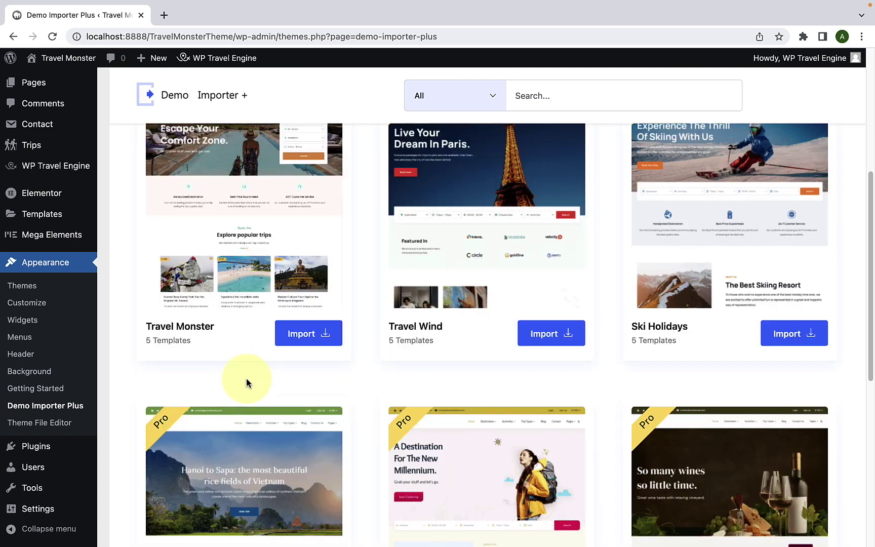
scroll(531, 385, "down", 5)
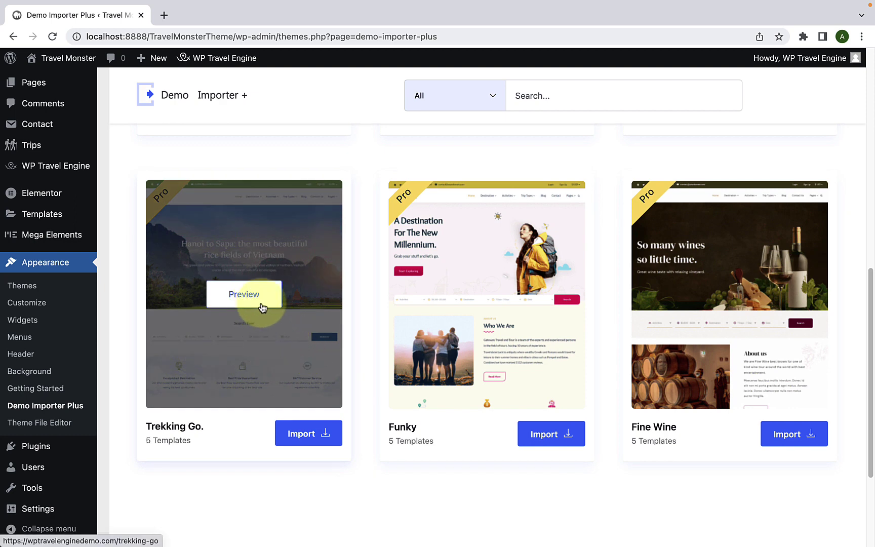
scroll(260, 307, "up", 2)
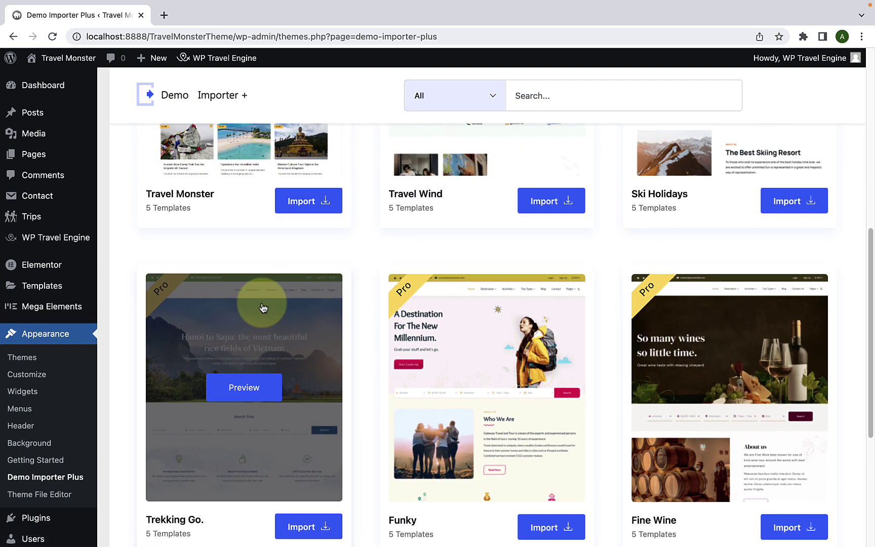
scroll(261, 307, "down", 2)
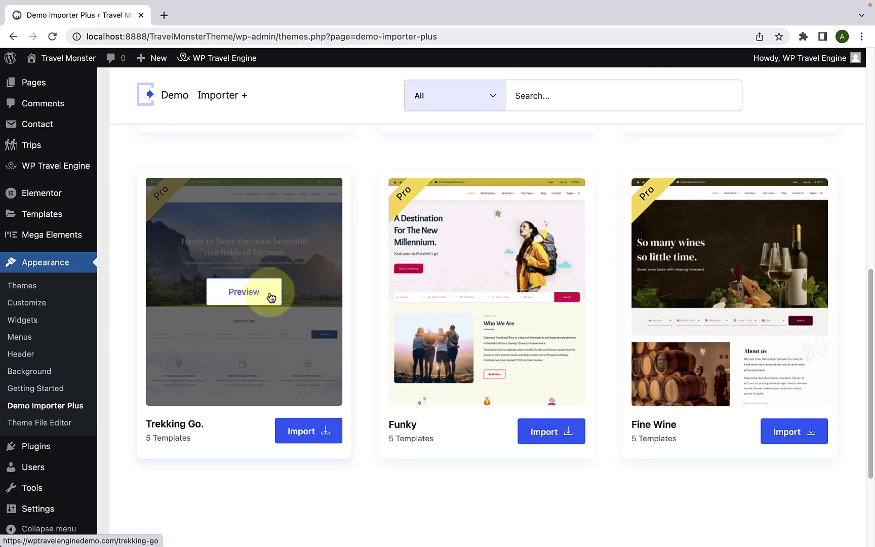
Preview the Trekking Go demo site from its banner down to the footer, close the preview and return to the template list.
left_click(269, 293)
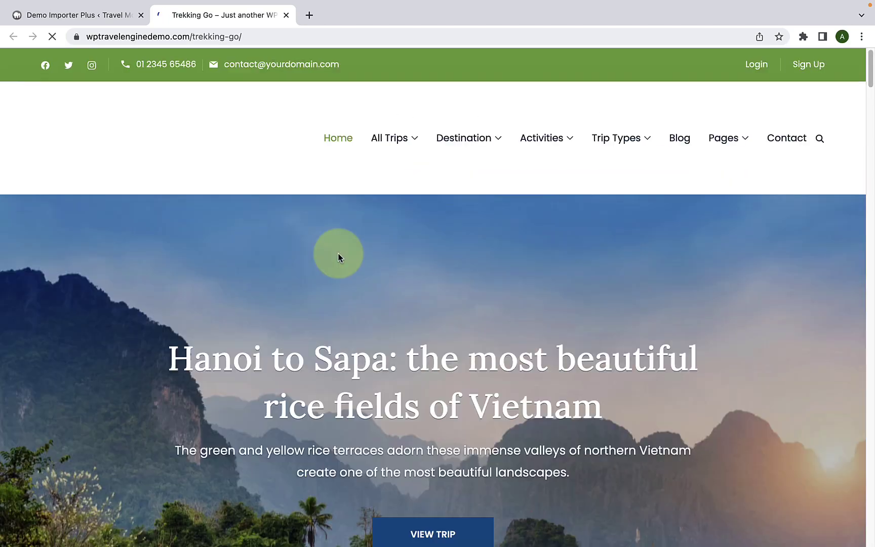
scroll(586, 260, "down", 15)
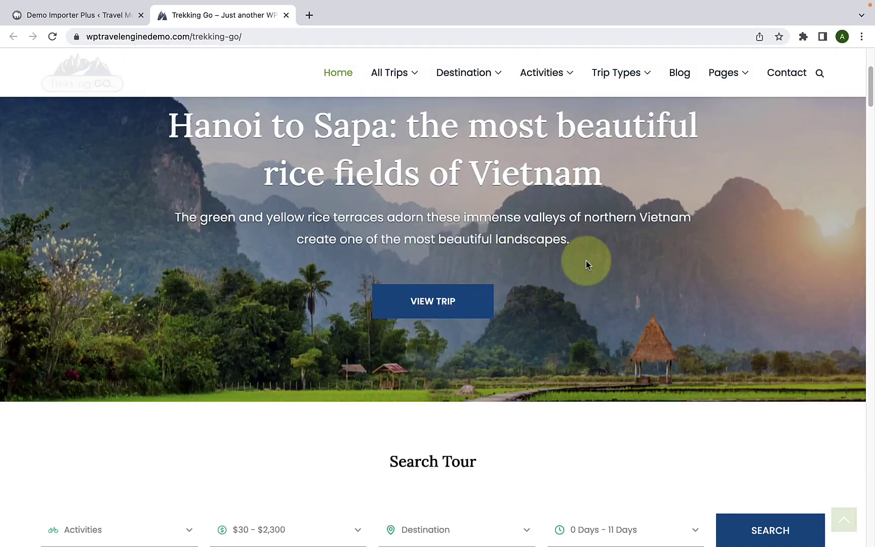
scroll(587, 261, "down", 15)
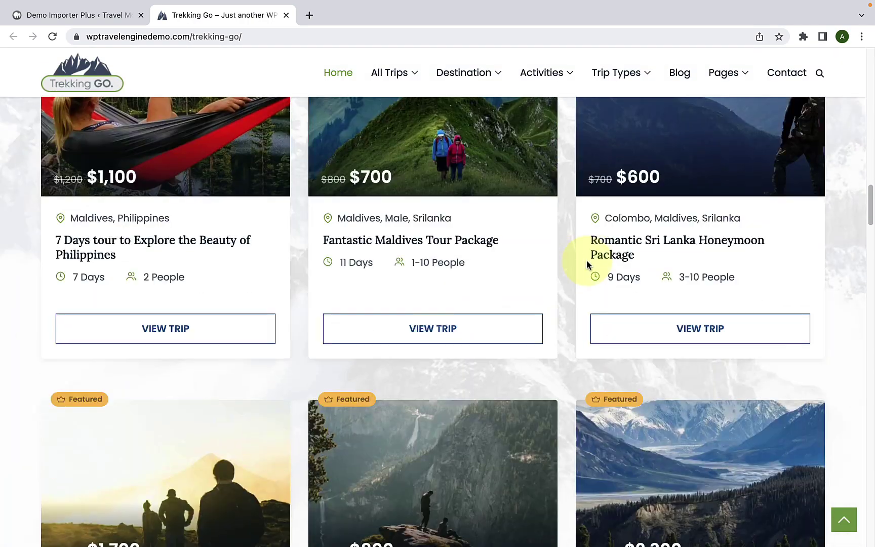
scroll(589, 266, "down", 20)
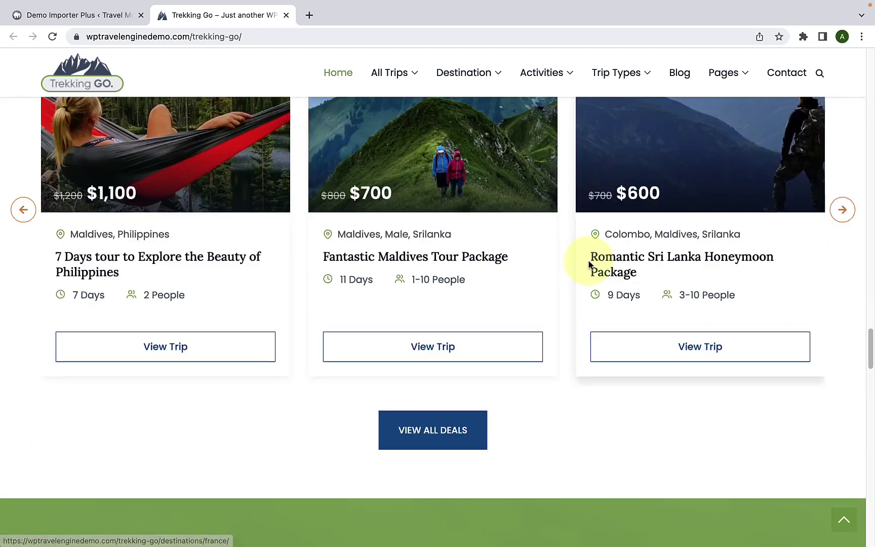
scroll(589, 265, "down", 8)
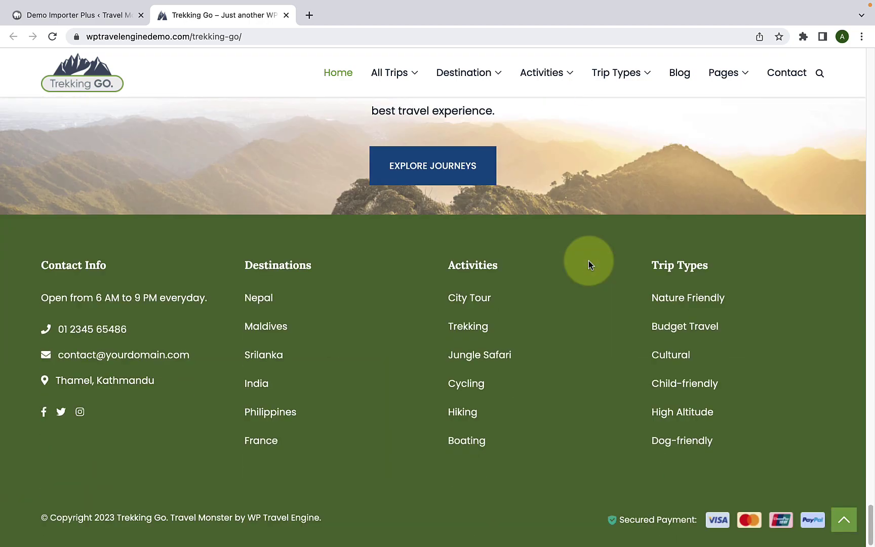
left_click(836, 513)
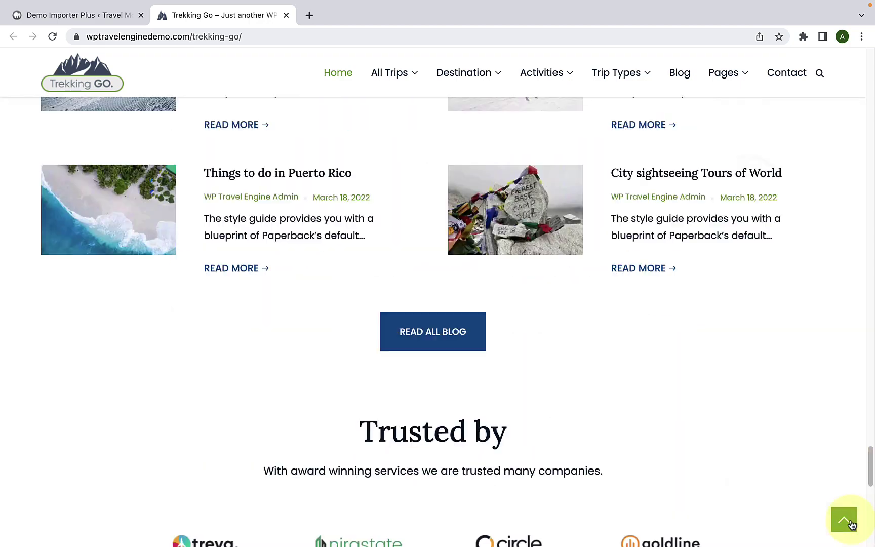
left_click(286, 15)
scroll(644, 416, "down", 3)
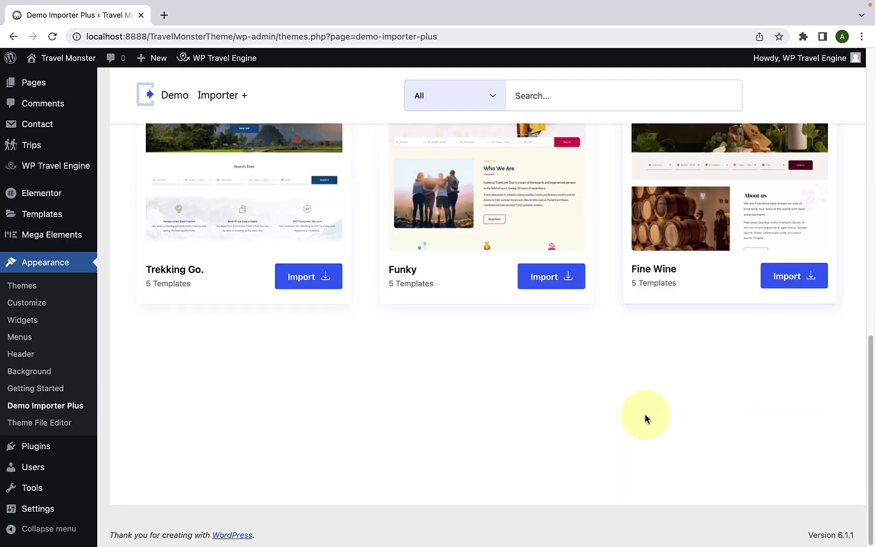
Look over the available templates, from Travel Monster, Travel Wind and Ski Holidays down to Trekking Go, Funky and Fine Wine.
scroll(557, 411, "up", 2)
mouse_move(523, 293)
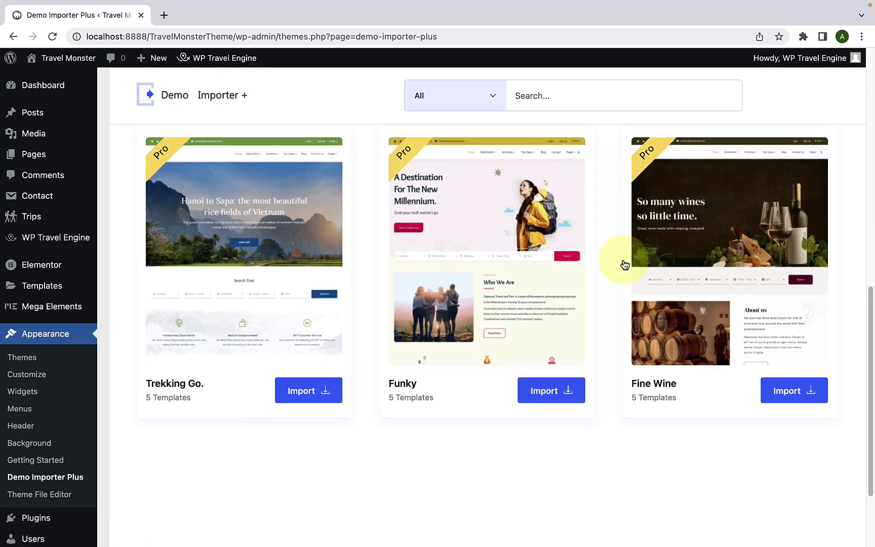
scroll(658, 256, "up", 4)
scroll(258, 252, "up", 4)
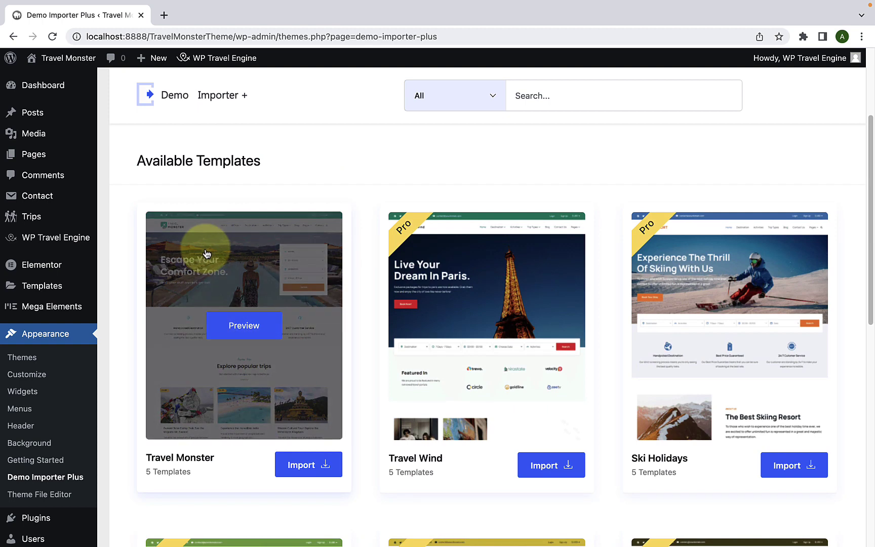
scroll(259, 273, "down", 2)
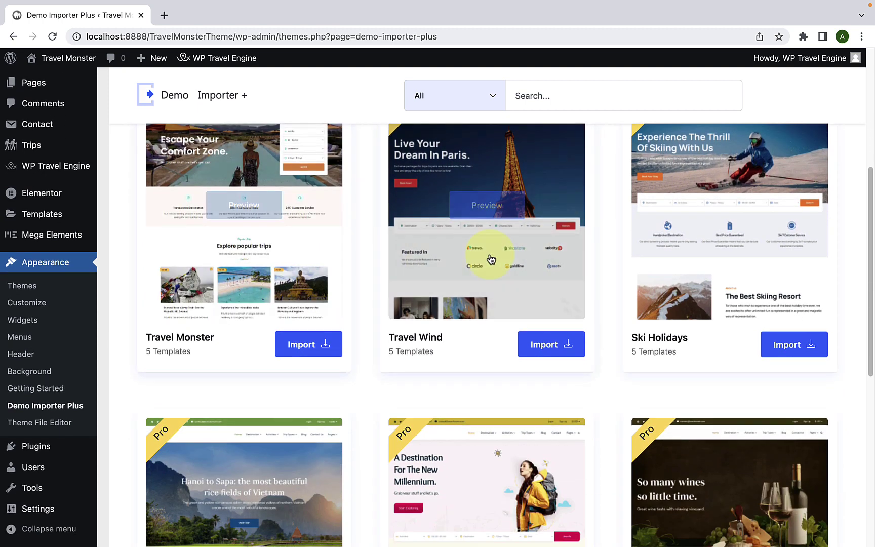
scroll(666, 238, "down", 5)
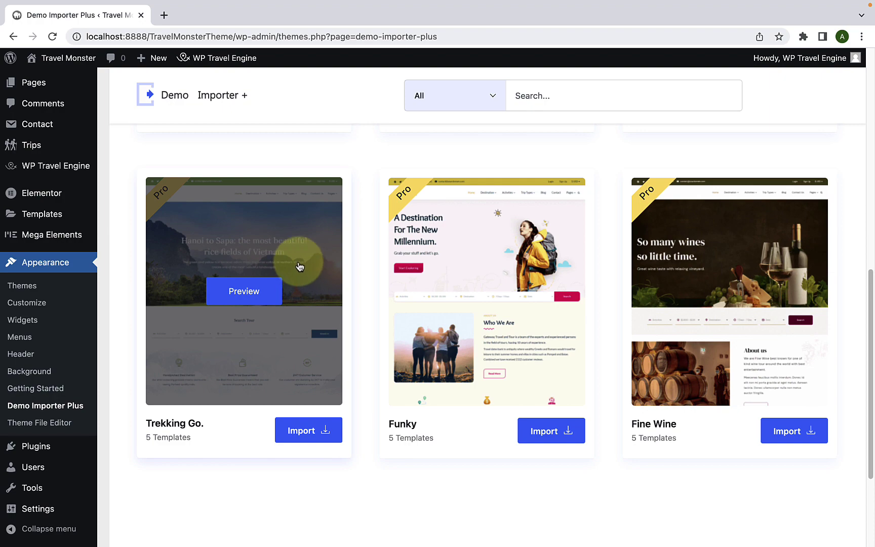
scroll(295, 272, "up", 4)
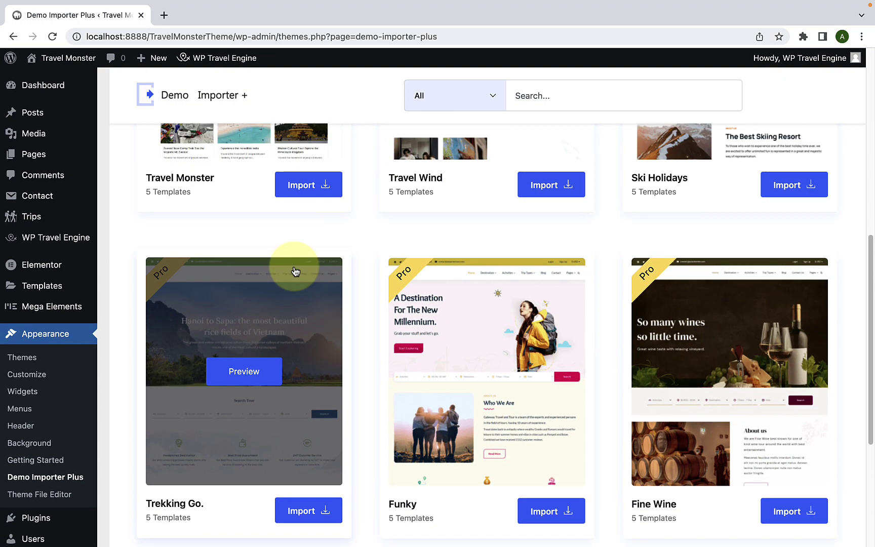
scroll(294, 271, "down", 5)
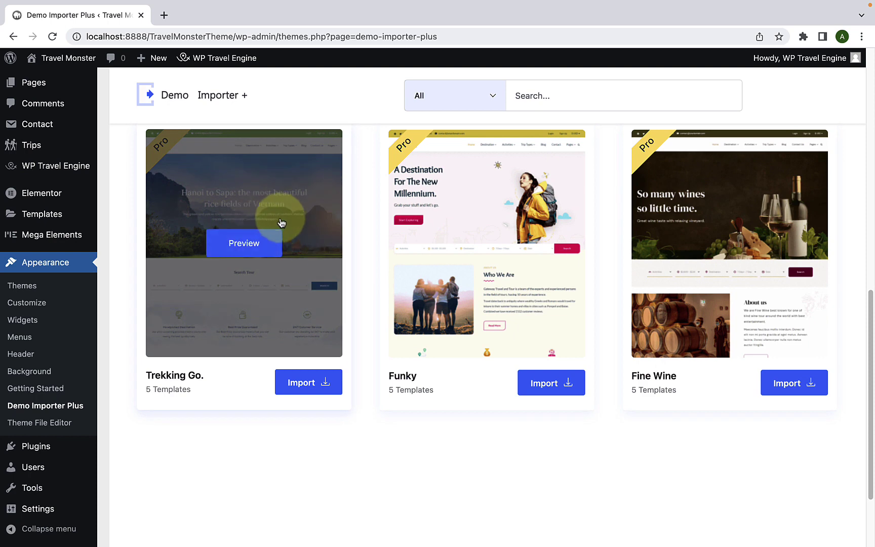
scroll(260, 297, "up", 1)
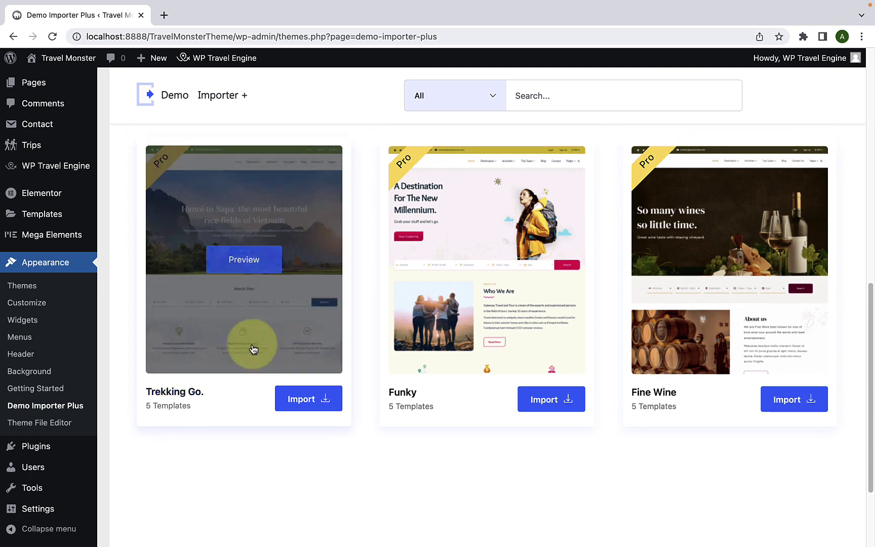
Open the Trekking Go template and view its About Us, Our Team, Contact Us and FAQ's page templates.
left_click(251, 381)
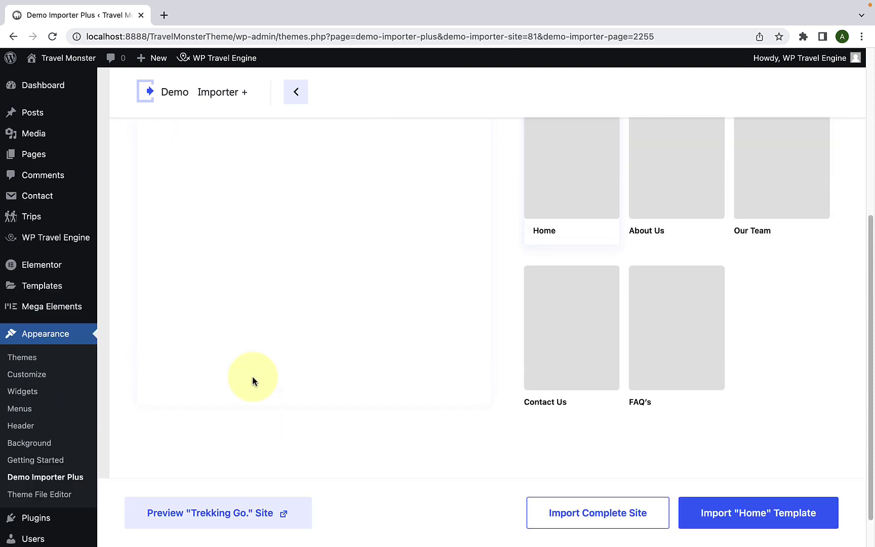
scroll(253, 376, "up", 1)
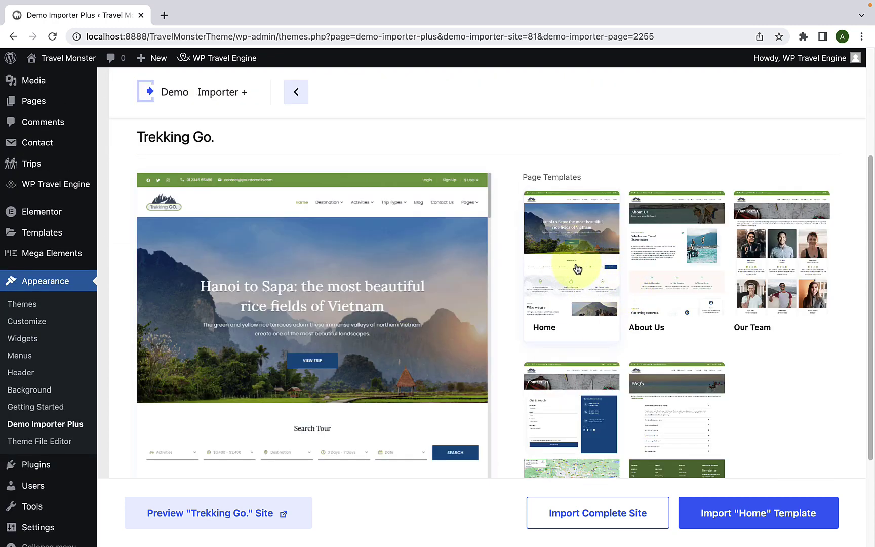
left_click(666, 283)
left_click(775, 283)
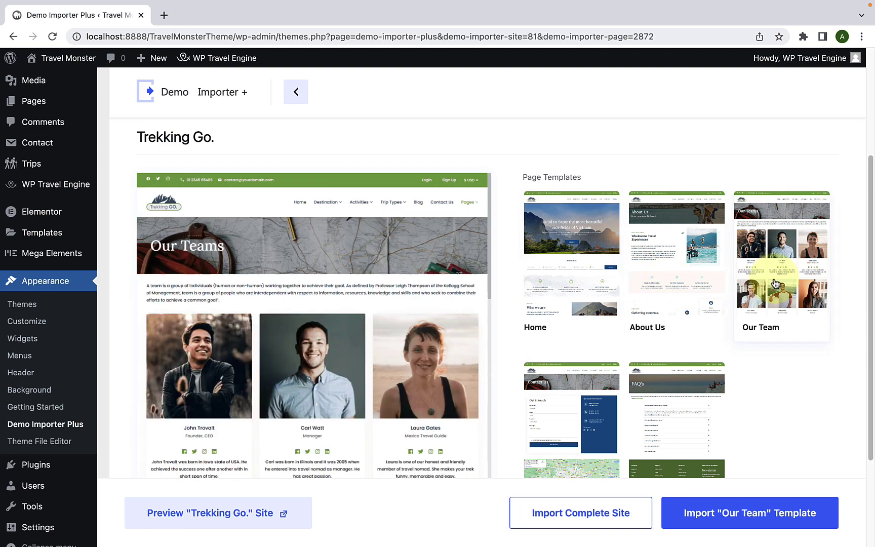
scroll(608, 390, "down", 3)
left_click(591, 388)
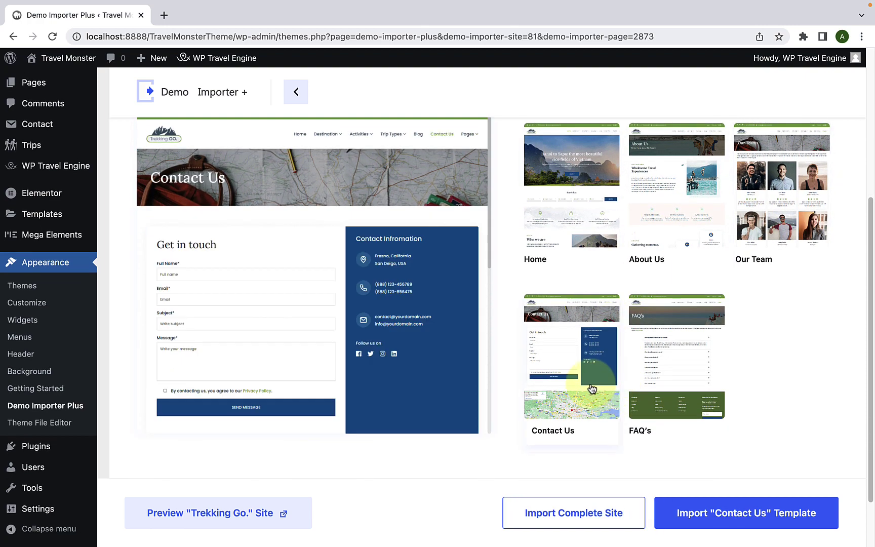
left_click(671, 382)
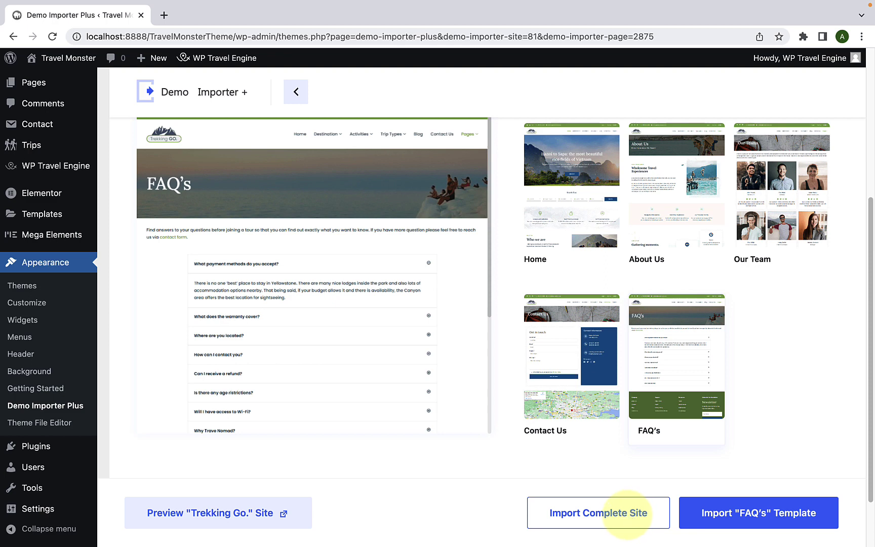
Import the complete Trekking Go site with Delete Previously Imported Site enabled alongside the customizer settings, widgets and content.
left_click(627, 517)
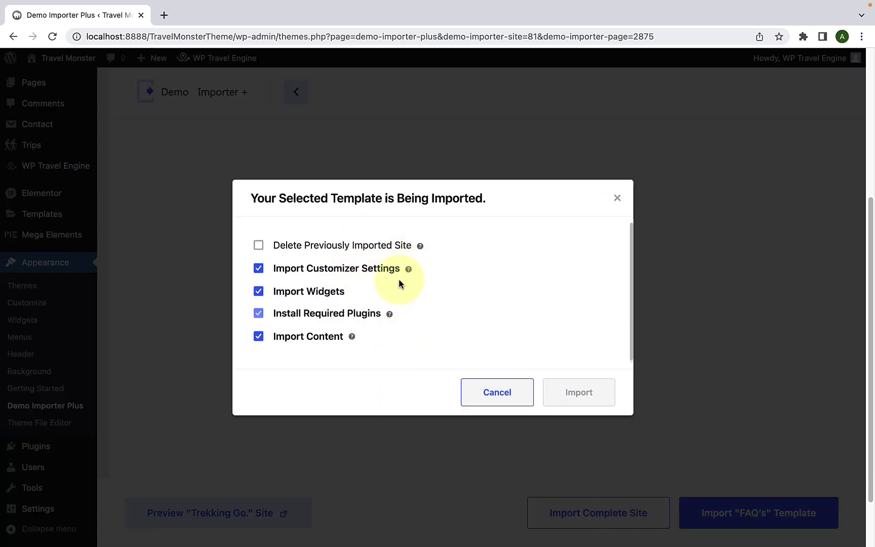
left_click(258, 246)
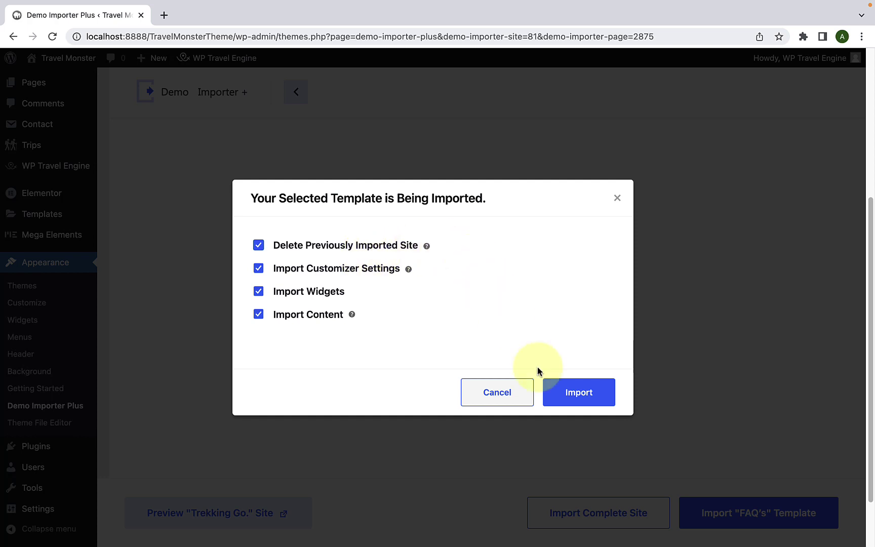
left_click(576, 398)
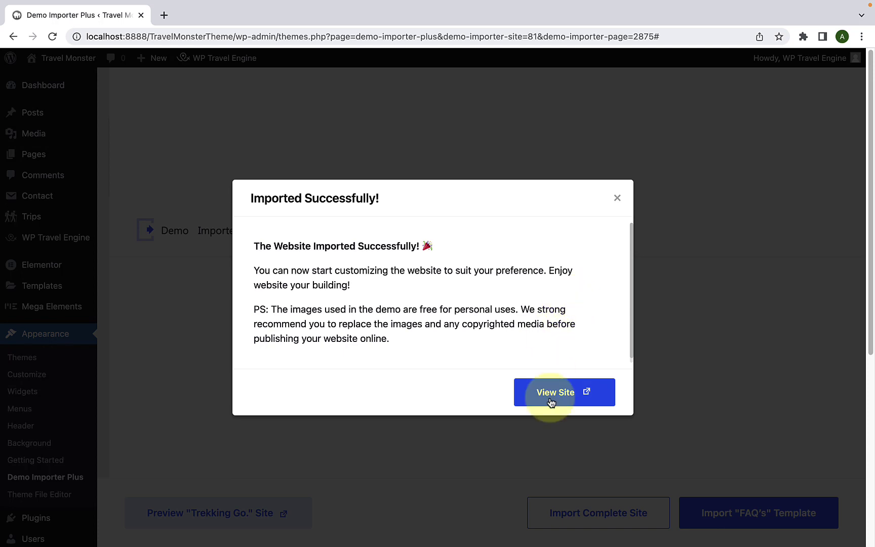
View the imported site's home page from the banner down to the footer and return to its top.
left_click(590, 403)
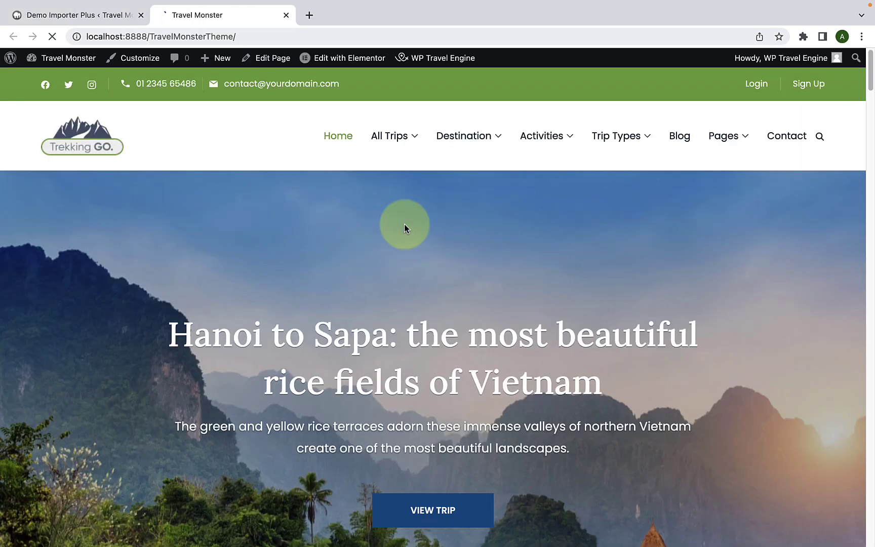
scroll(438, 297, "down", 3)
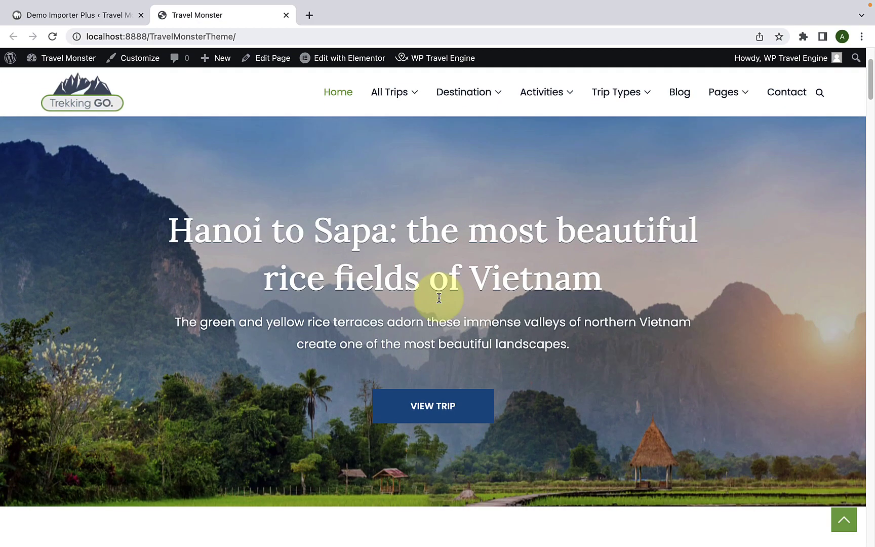
scroll(439, 298, "down", 10)
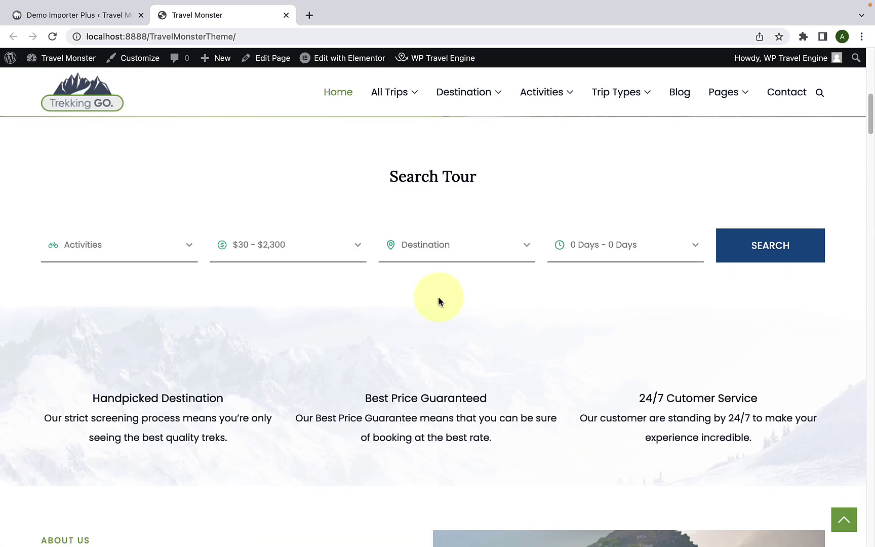
scroll(438, 301, "down", 1)
scroll(439, 302, "down", 20)
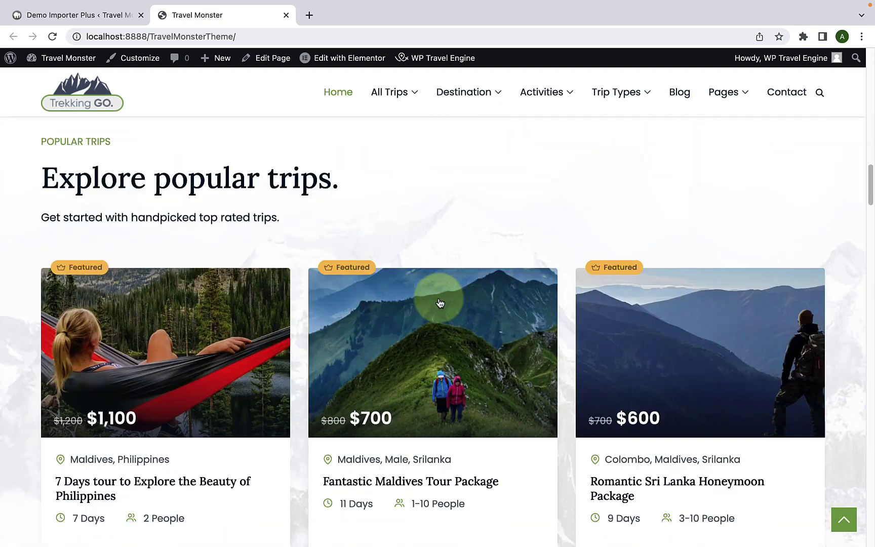
scroll(439, 302, "down", 20)
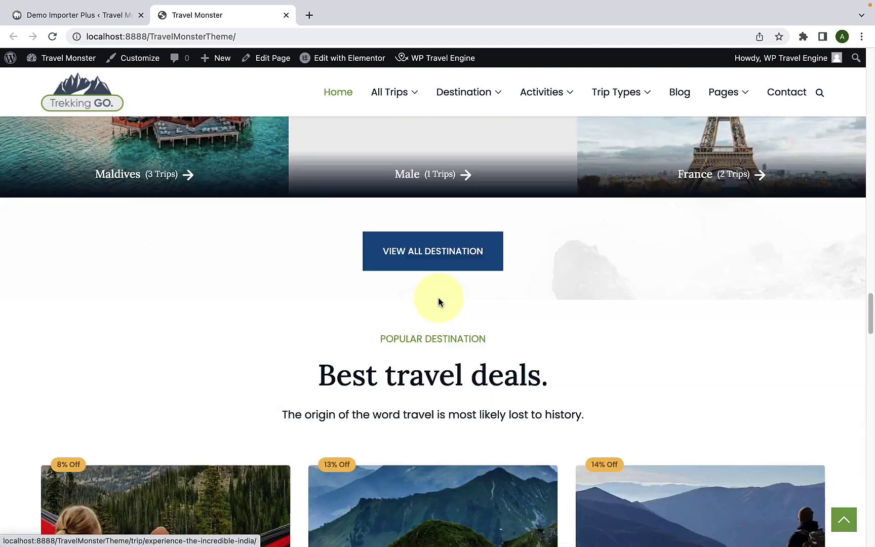
scroll(439, 300, "down", 20)
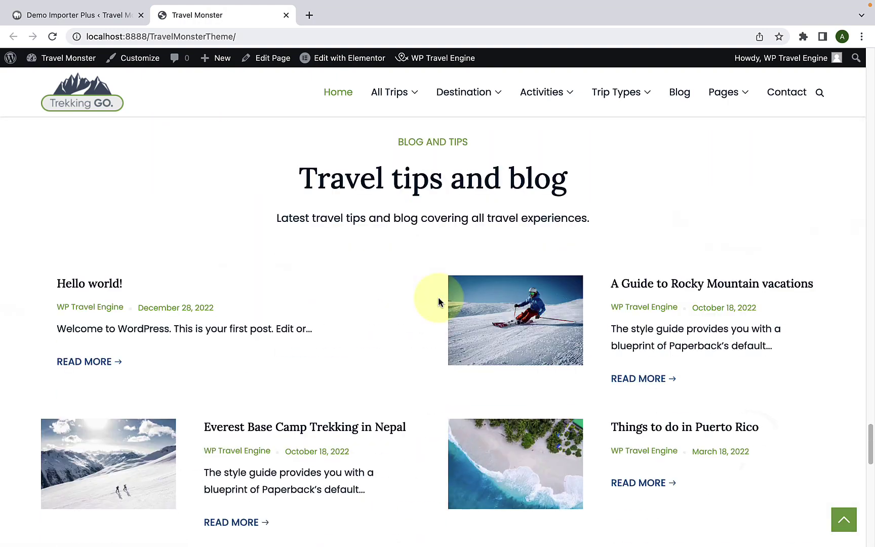
scroll(439, 298, "down", 10)
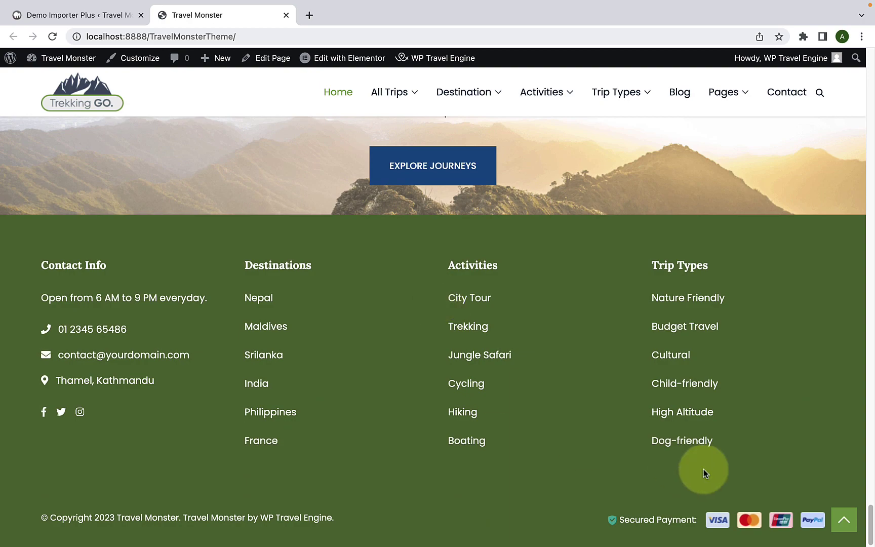
left_click(841, 519)
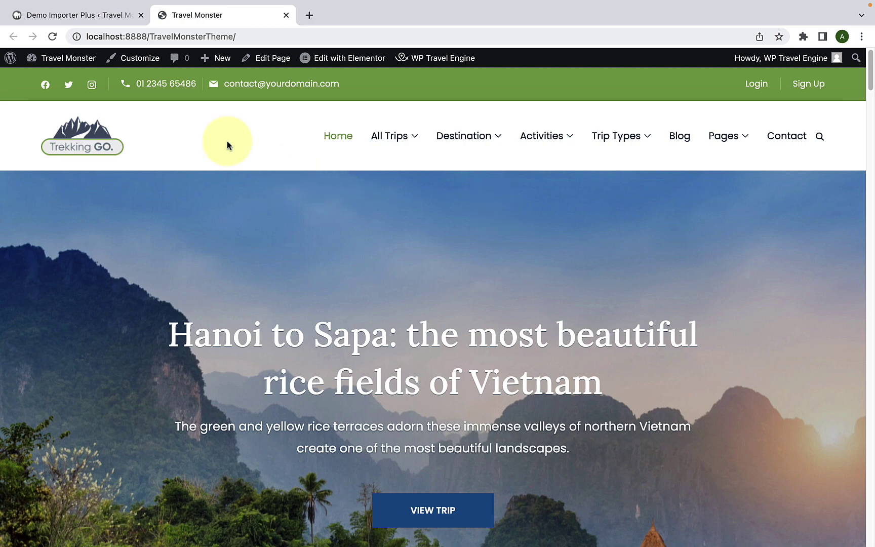
Go back to Demo Importer Plus, dismiss the import dialog, return to the Available Templates list and look over the demos.
left_click(98, 14)
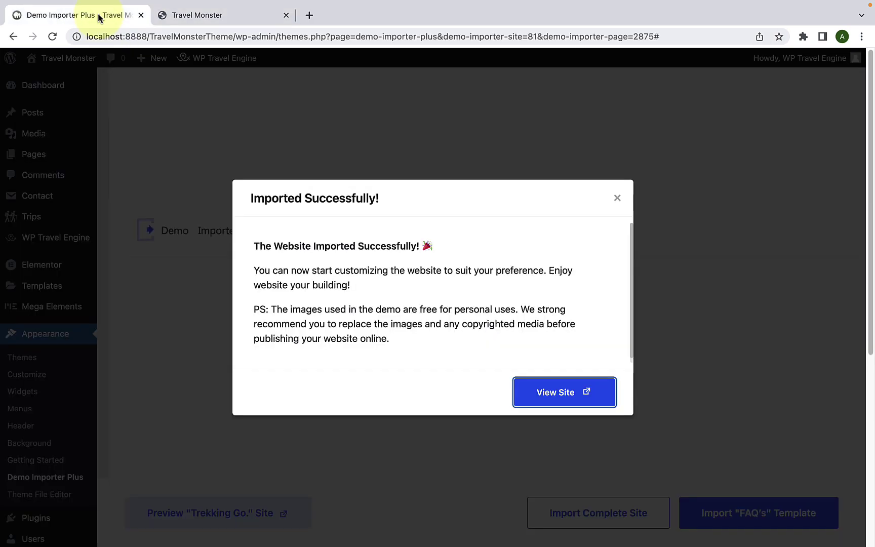
left_click(617, 198)
scroll(559, 405, "down", 1)
scroll(559, 405, "down", 5)
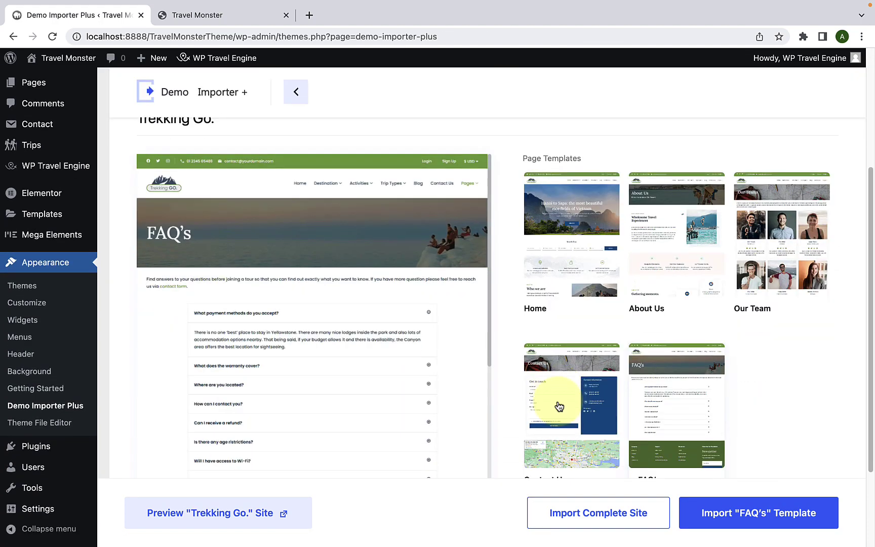
scroll(552, 405, "up", 1)
left_click(296, 94)
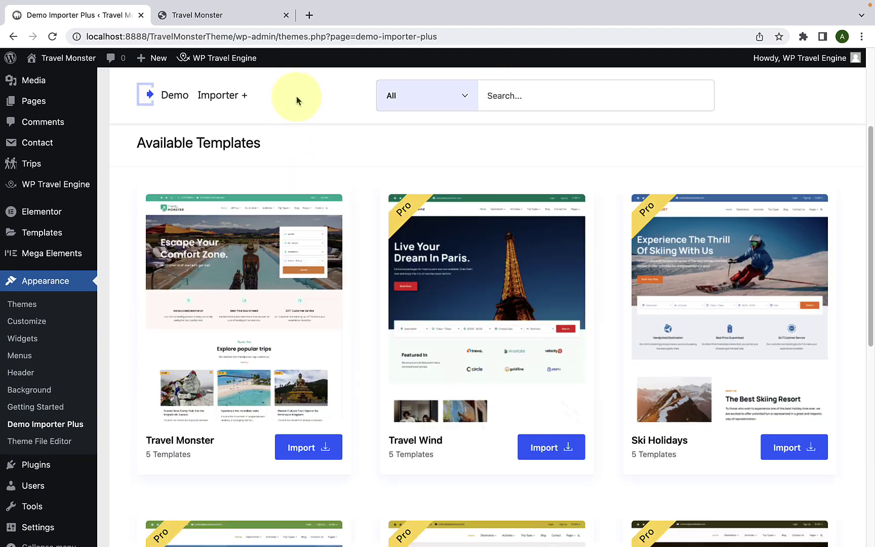
scroll(747, 354, "down", 5)
scroll(740, 367, "down", 7)
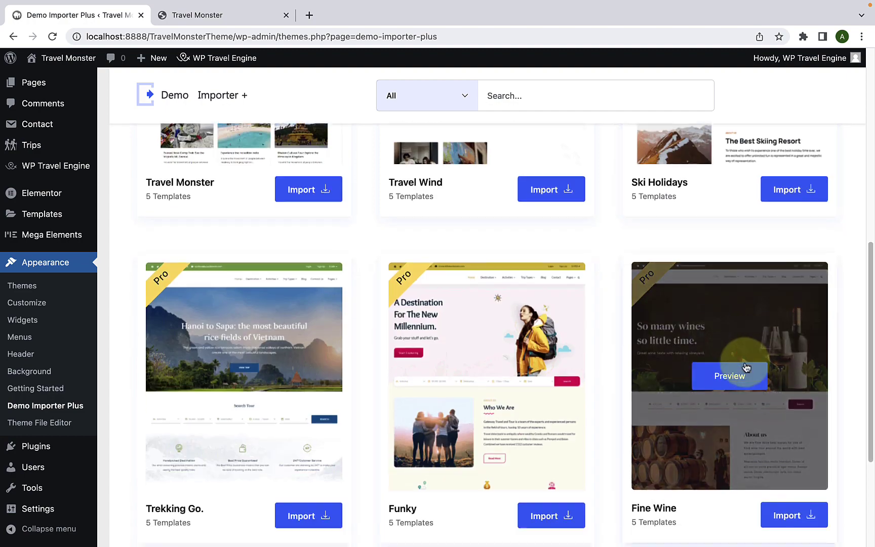
scroll(287, 330, "up", 7)
scroll(287, 331, "up", 6)
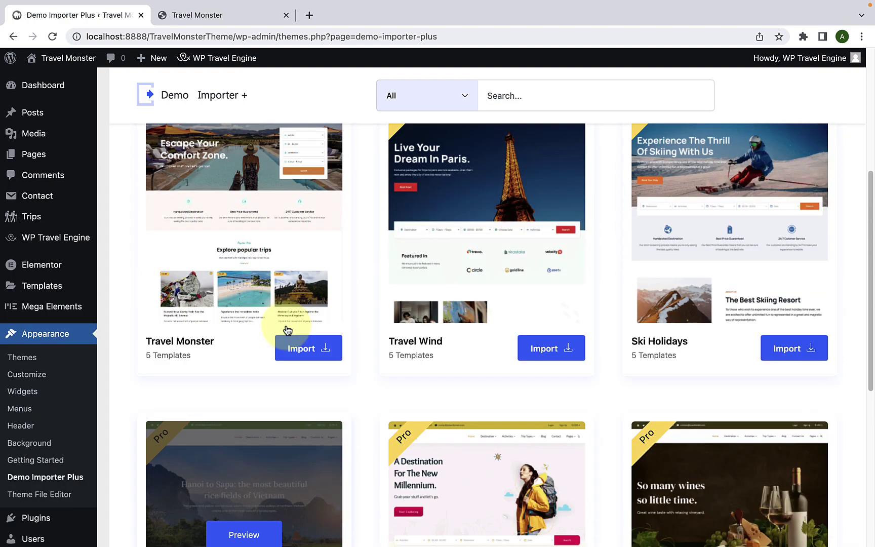
scroll(471, 365, "down", 5)
scroll(485, 365, "up", 1)
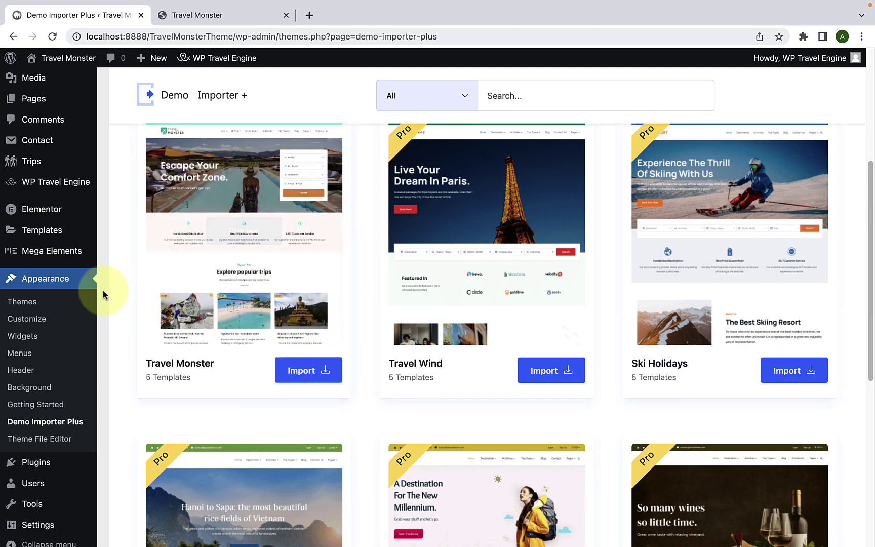
Open the theme Customizer in a new browser tab beside the Demo Importer tab and look over its General Settings and Posts & Pages sections.
right_click(47, 324)
left_click(64, 328)
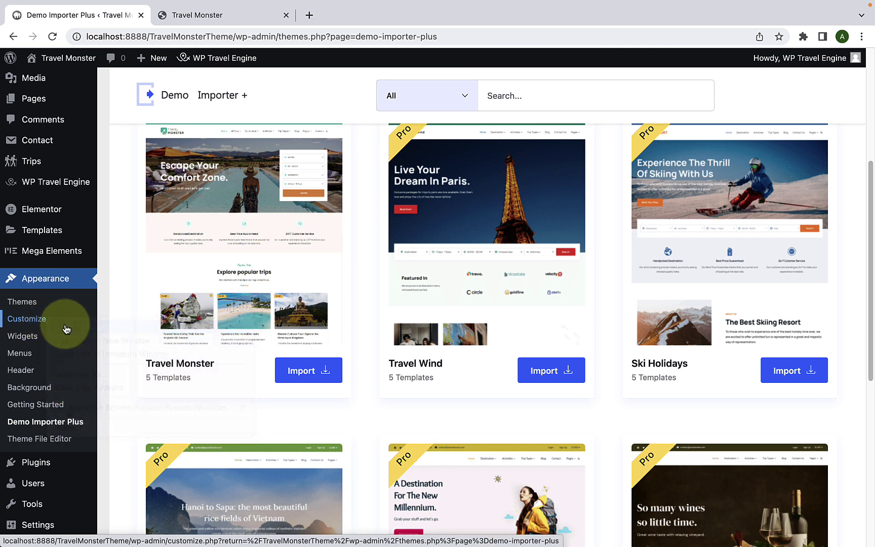
left_click(330, 17)
left_click_drag(330, 20, 209, 19)
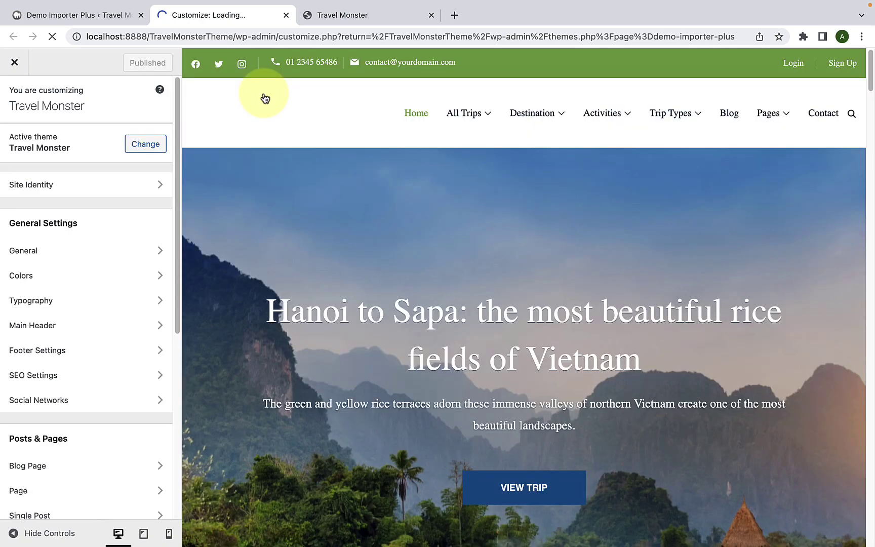
scroll(101, 280, "down", 6)
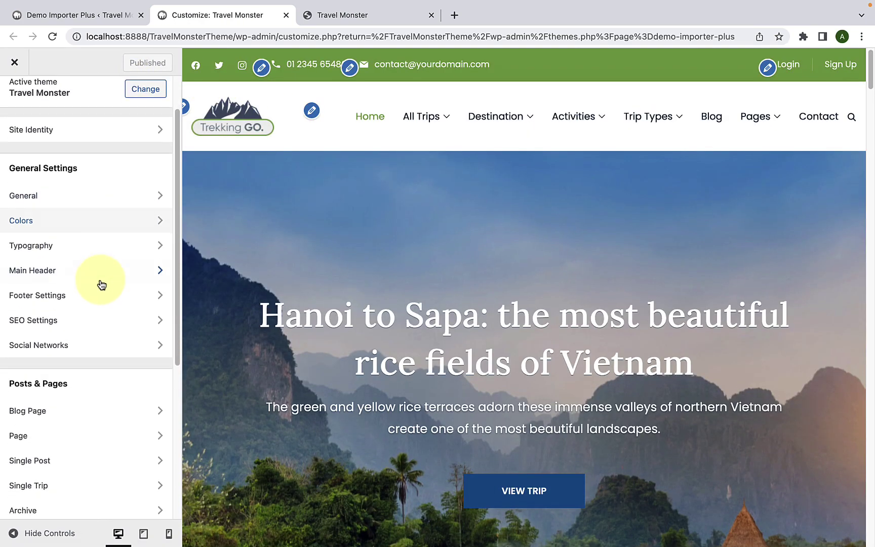
scroll(102, 324, "up", 6)
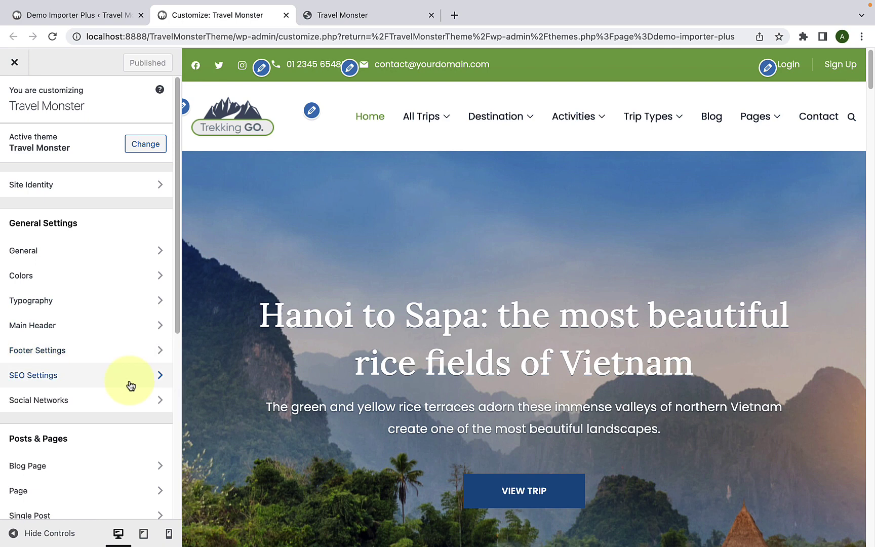
scroll(130, 385, "down", 1)
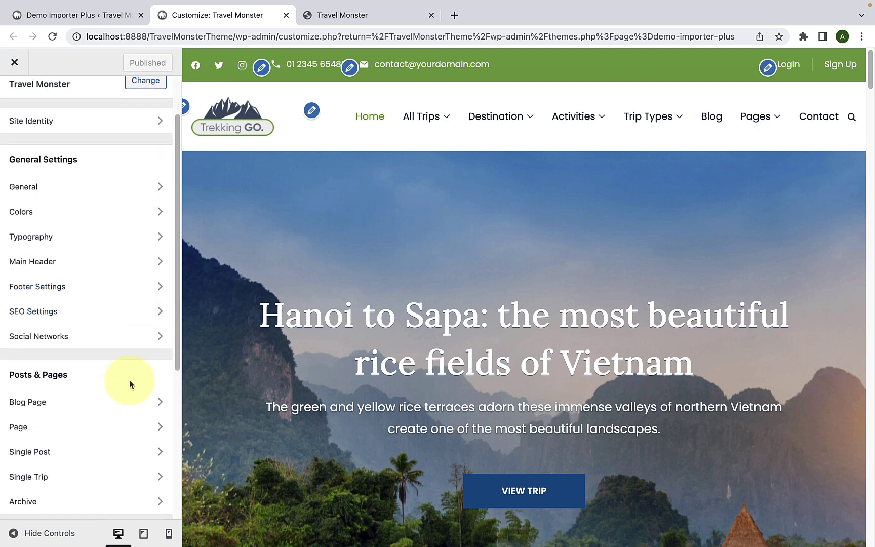
scroll(129, 381, "up", 1)
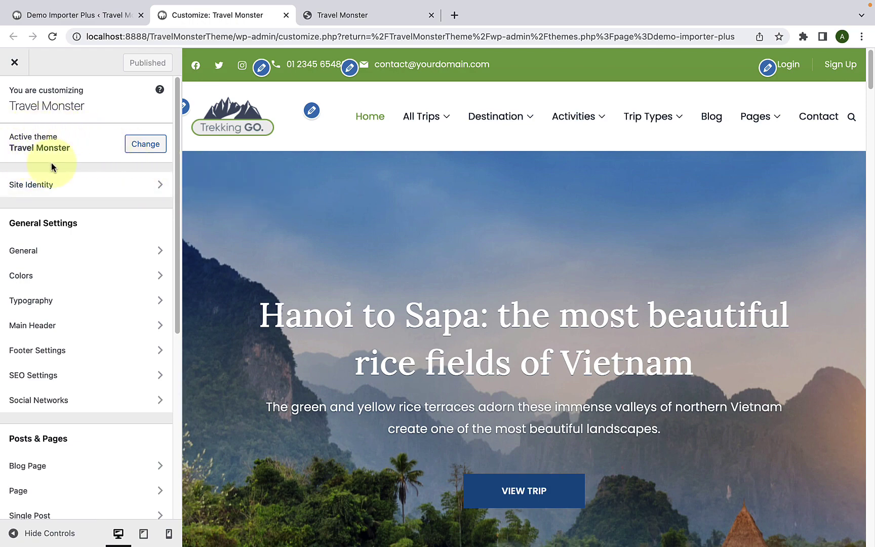
Look over the Site Identity settings for logo, site title, tagline and site icon, and return to the main Customizer list.
left_click(60, 187)
scroll(104, 342, "down", 5)
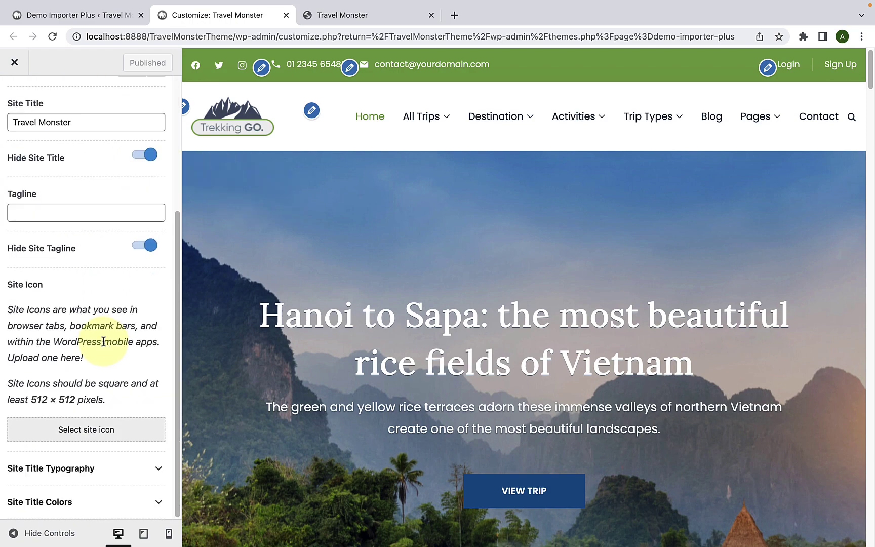
scroll(103, 342, "up", 5)
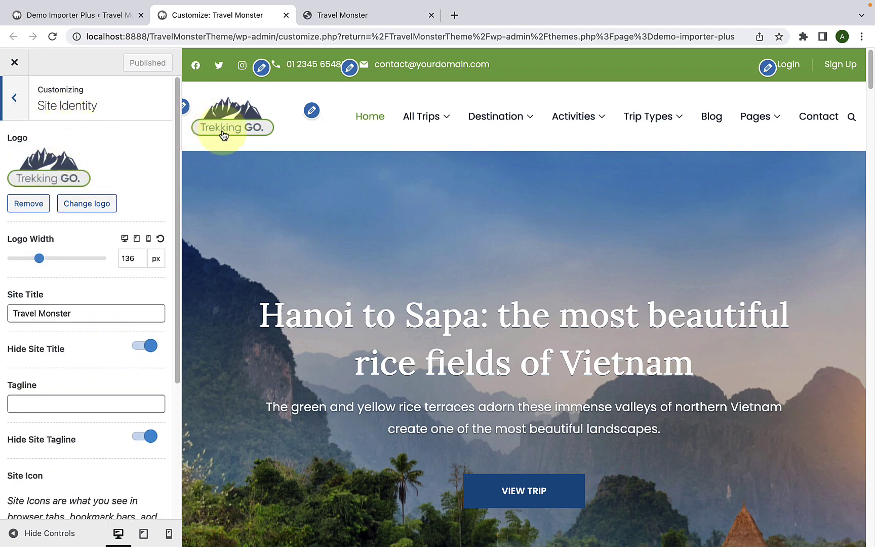
left_click(14, 98)
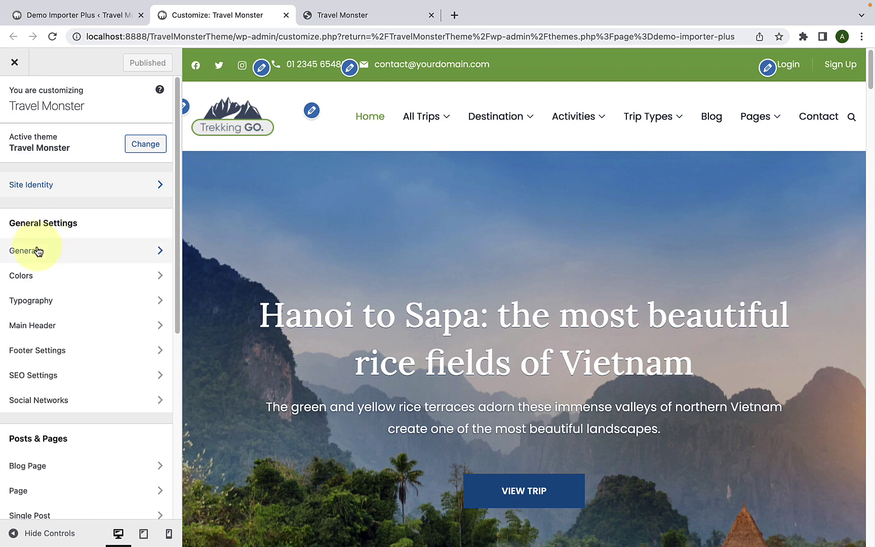
Enable the Notification Bar in the General settings and give it the title "Black Friday Sales 60% Off".
left_click(62, 261)
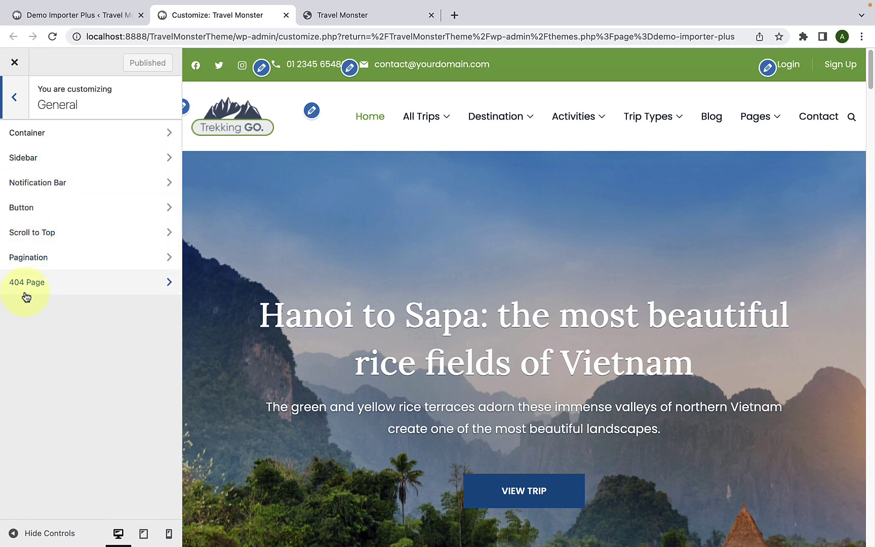
left_click(62, 189)
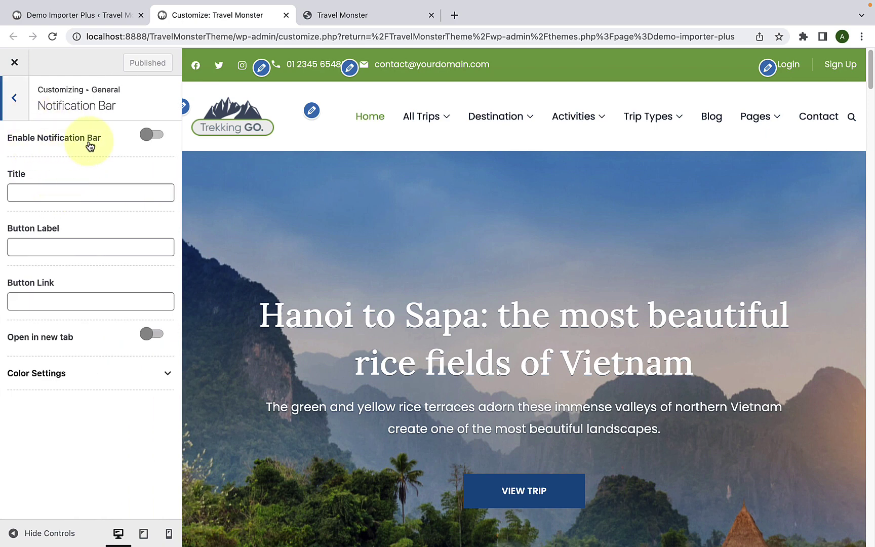
left_click(154, 136)
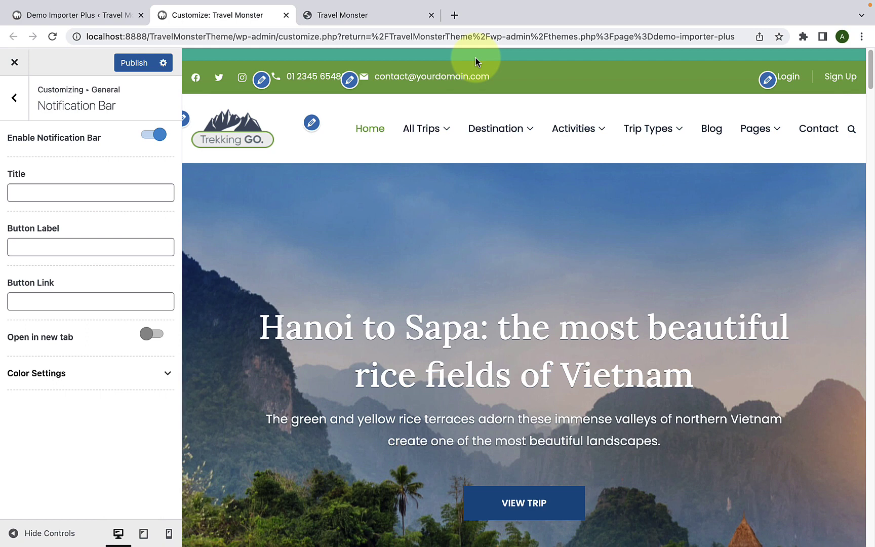
left_click(34, 189)
type("Black")
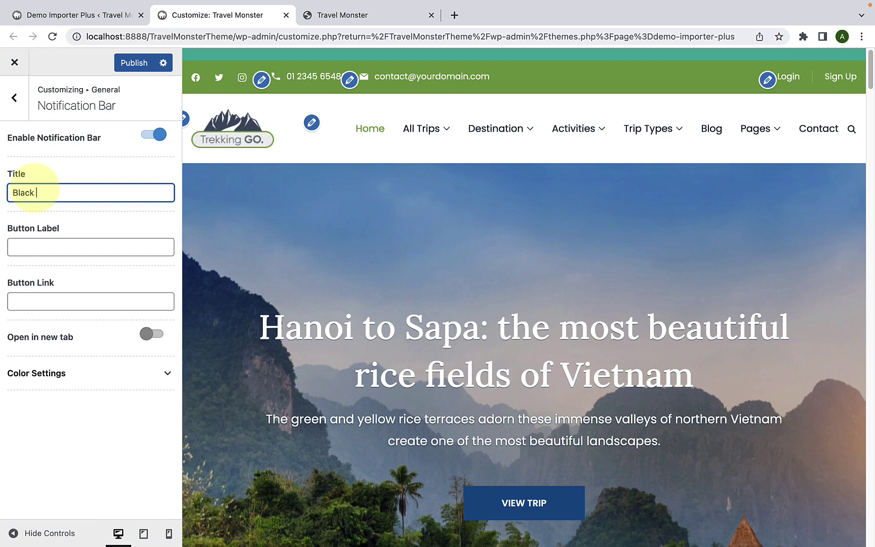
type(" Friday Sales 60% Off")
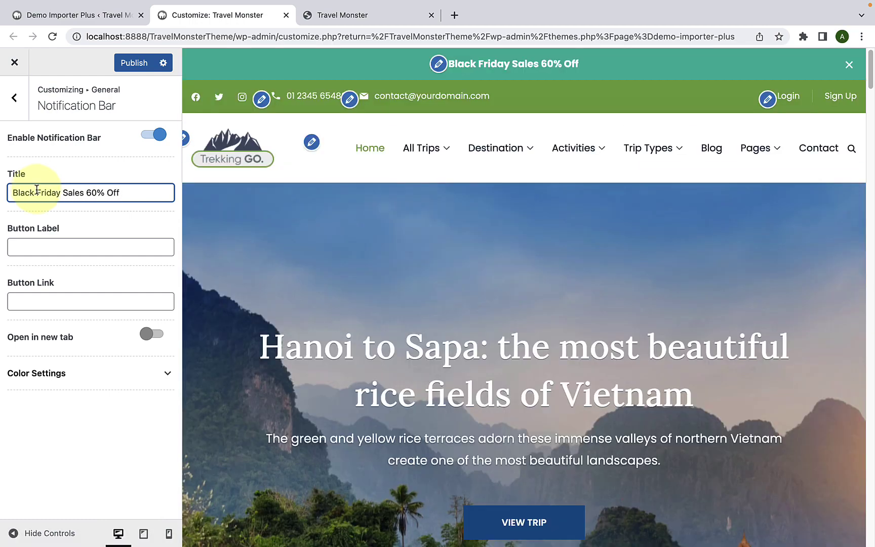
Label the notification bar button "Get It Now", link it to the current Customizer page URL and make it open in a new tab.
left_click(64, 246)
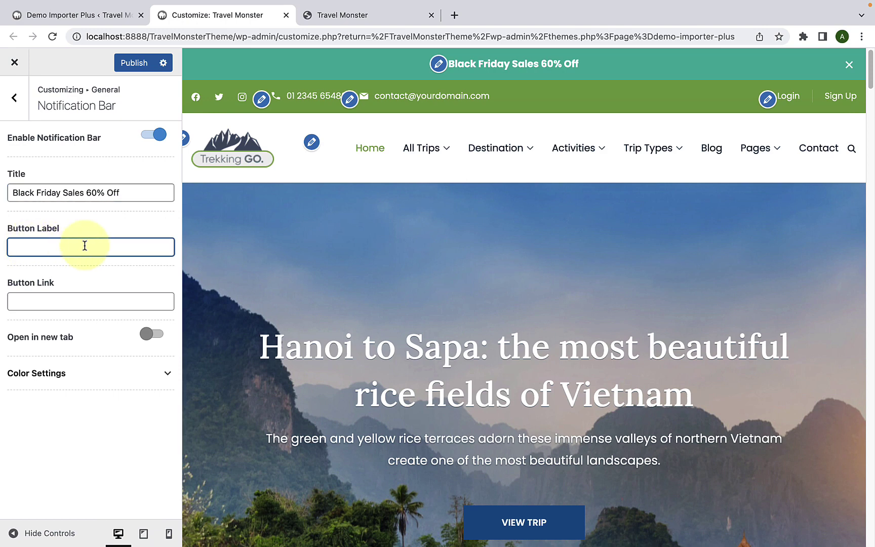
type("Get It Now")
left_click(78, 302)
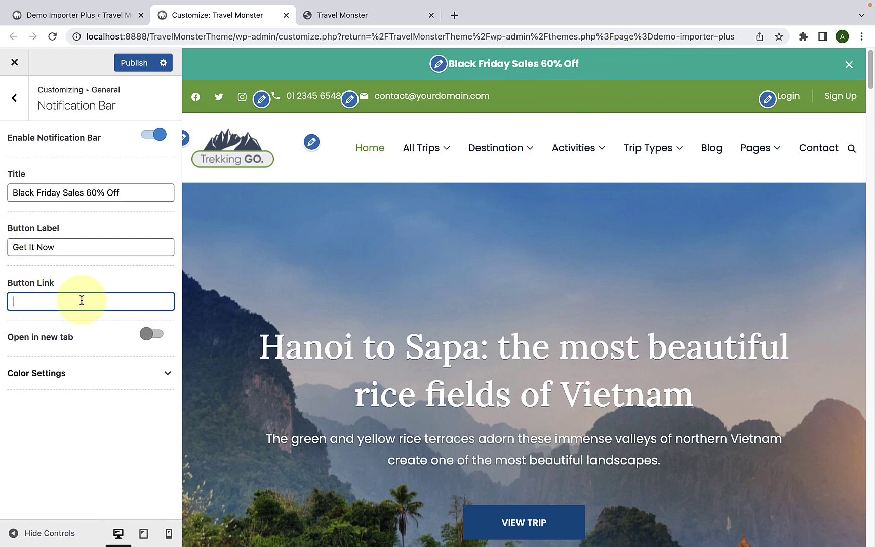
type("http://localhost:8888/TravelMonsterTheme/wp-admin/customize.php?return=%2FTravelMonsterTheme%2Fwp-admin%2Fthemes.php%3Fpage%3Ddemo-importer-plus")
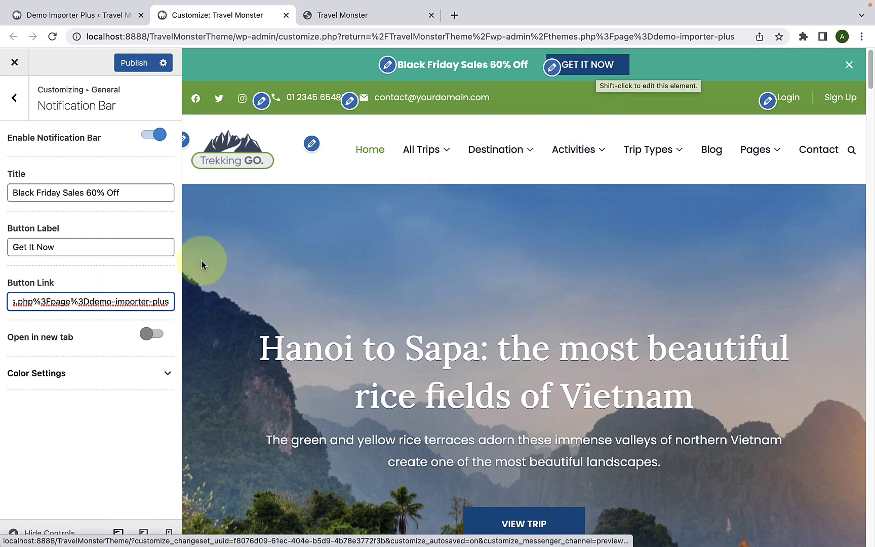
left_click(153, 335)
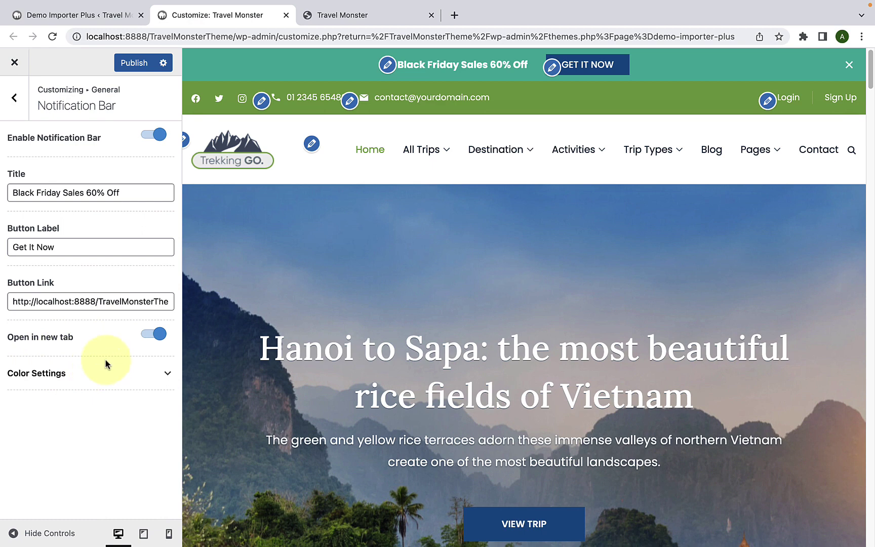
Change the notification bar's background color to a muted, slightly transparent teal-blue.
left_click(162, 375)
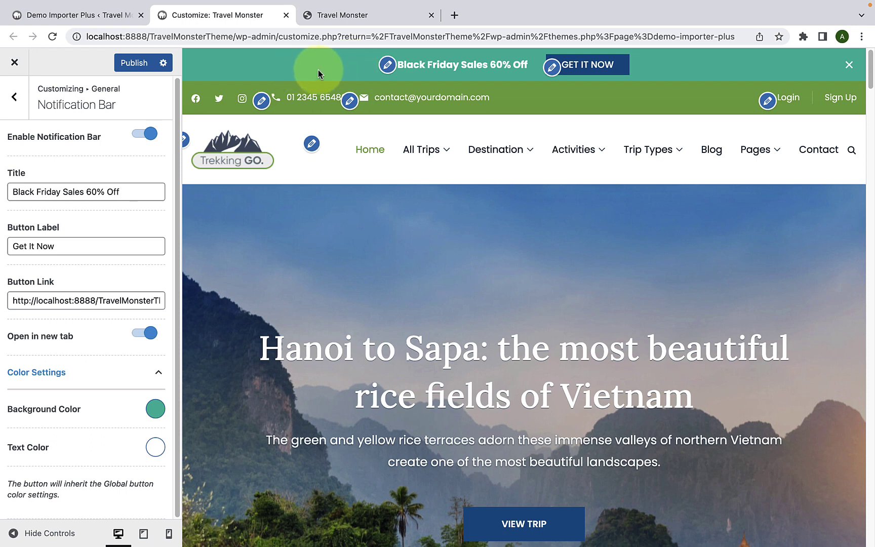
left_click(155, 409)
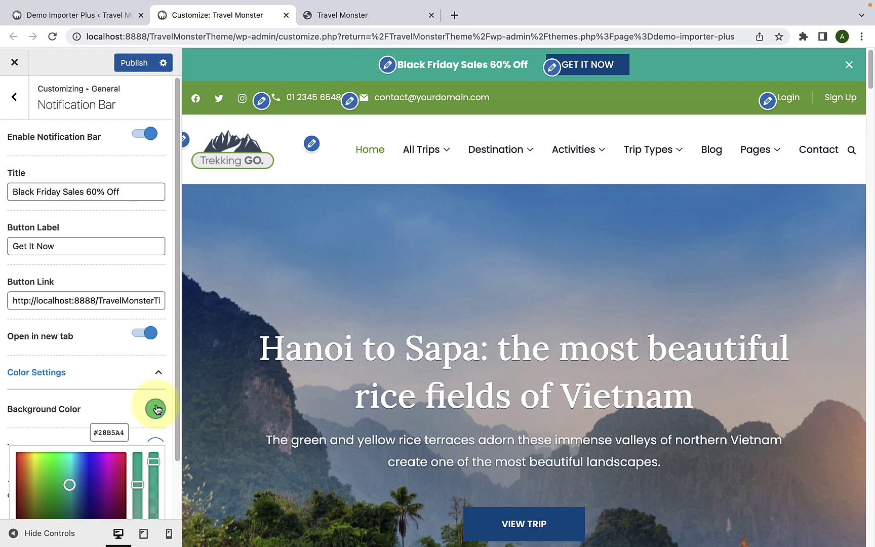
scroll(114, 449, "down", 2)
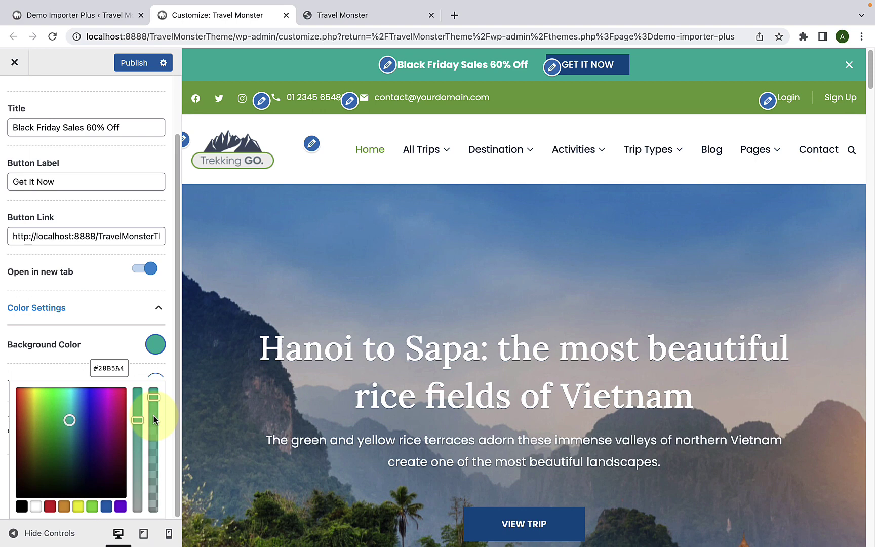
left_click(107, 505)
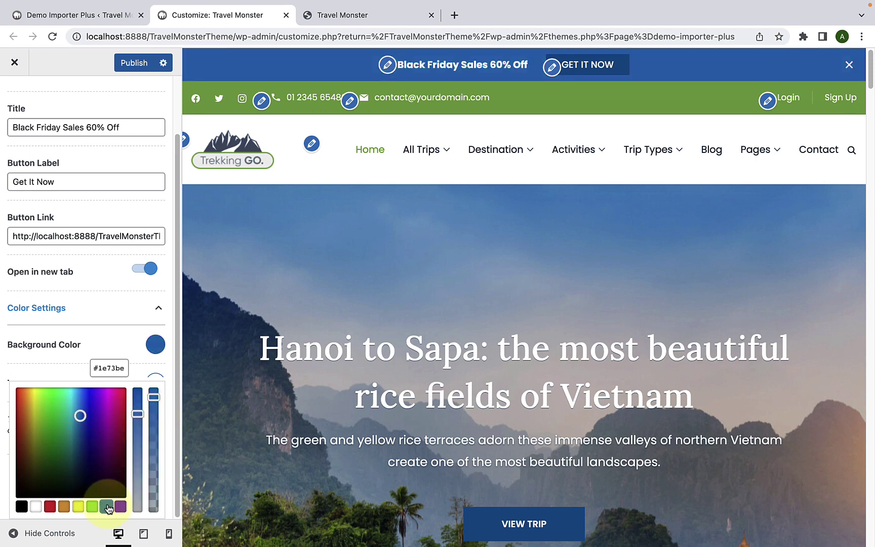
left_click_drag(81, 422, 78, 421)
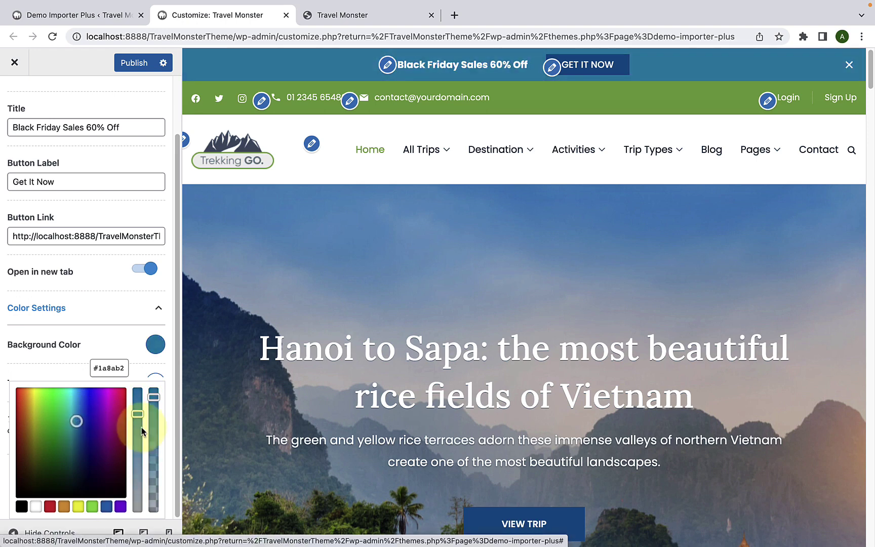
left_click_drag(136, 420, 137, 442)
left_click_drag(154, 396, 155, 415)
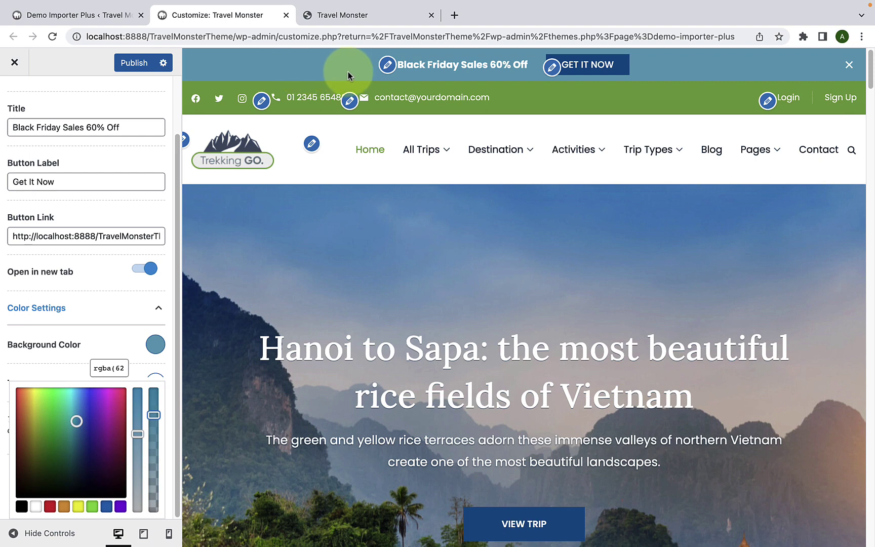
left_click(64, 363)
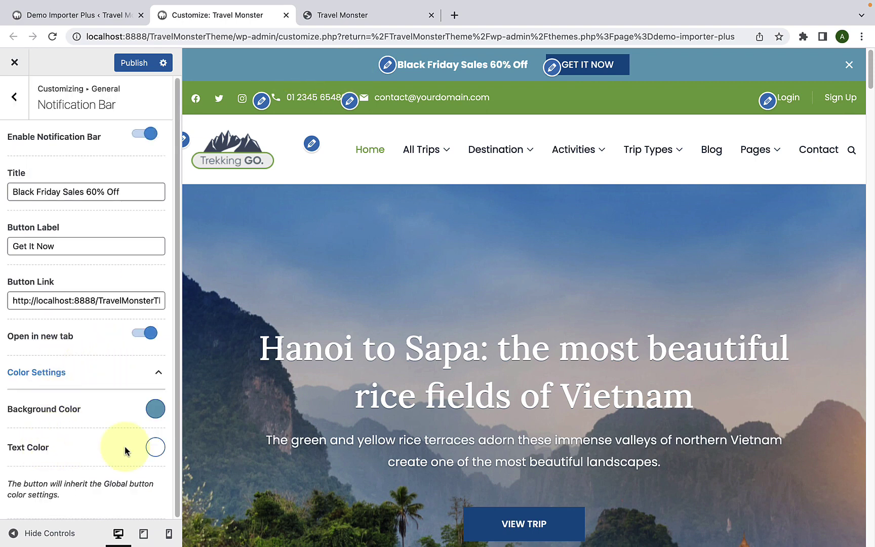
Try black (#000000) as the notification bar's text color and set it back to white (#ffffff).
left_click(152, 455)
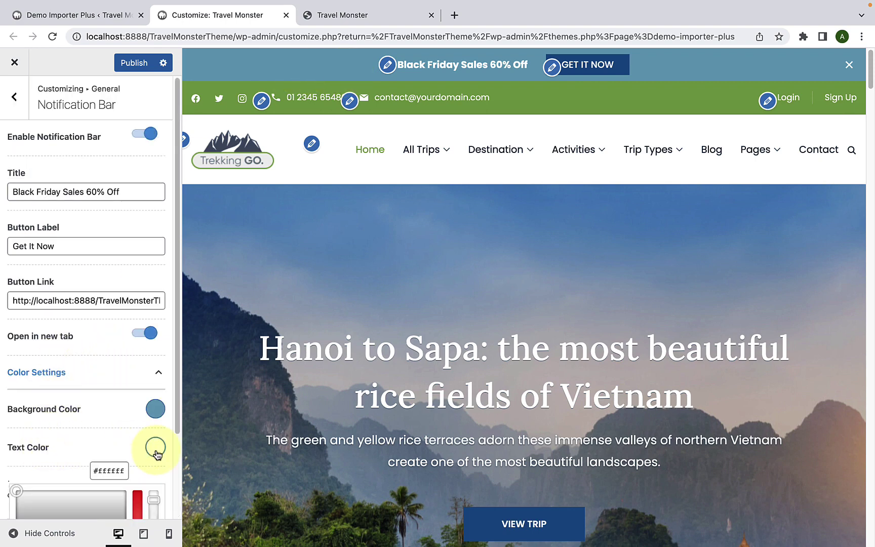
scroll(91, 476, "down", 2)
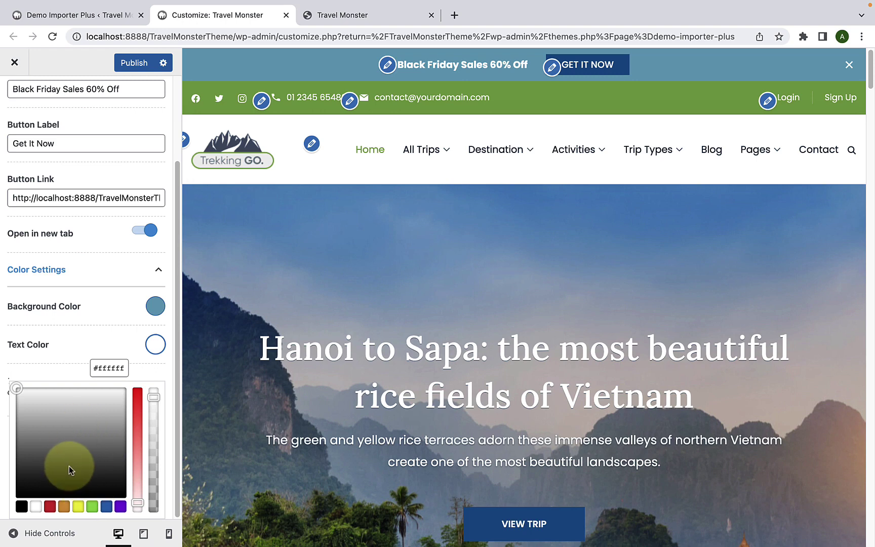
left_click(22, 506)
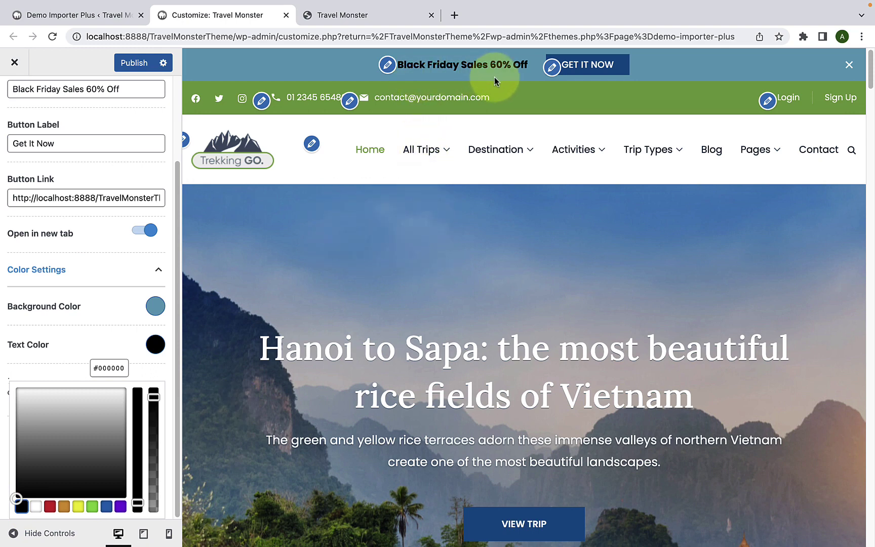
left_click(36, 506)
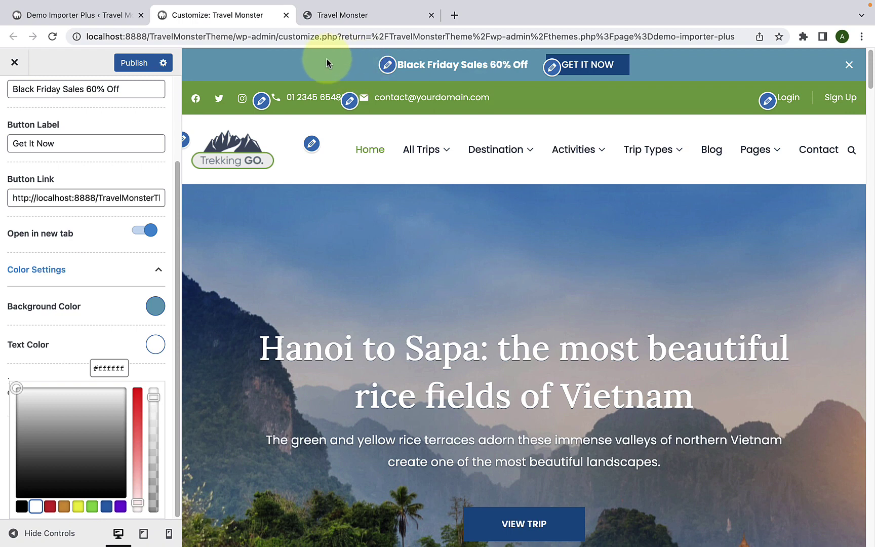
left_click(66, 374)
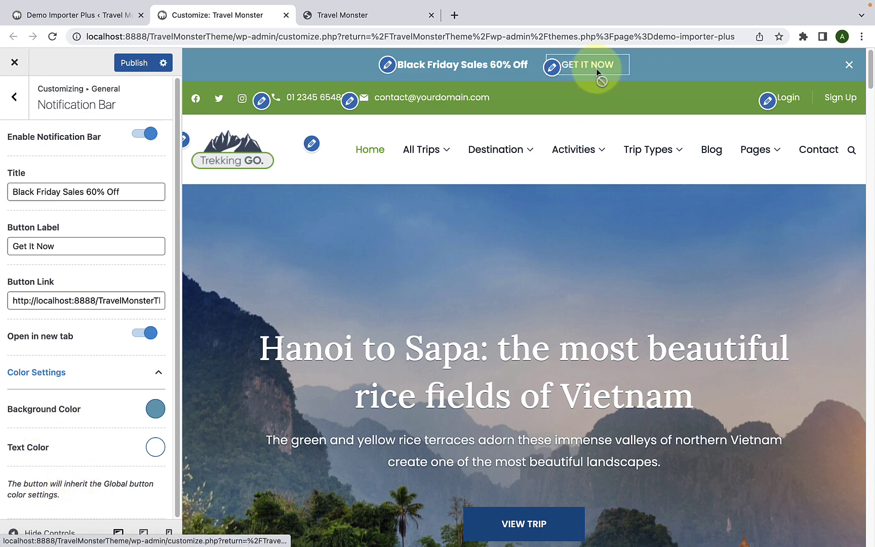
Set the background of the global Button Initial State to a slightly brighter dark blue, #005999.
left_click(25, 111)
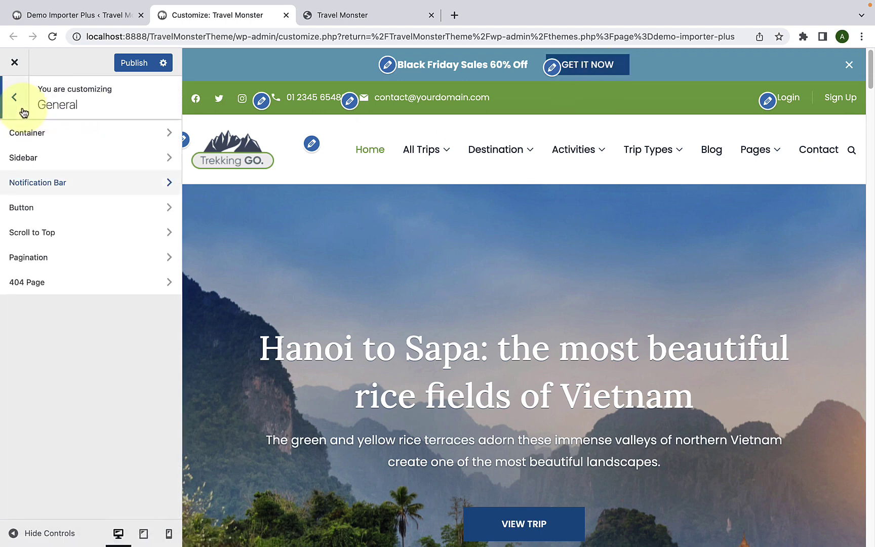
left_click(59, 217)
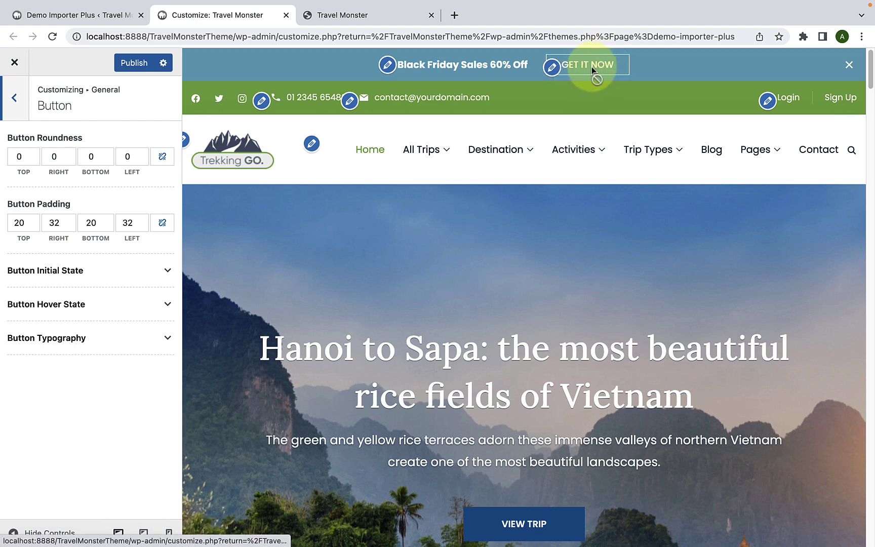
left_click(167, 274)
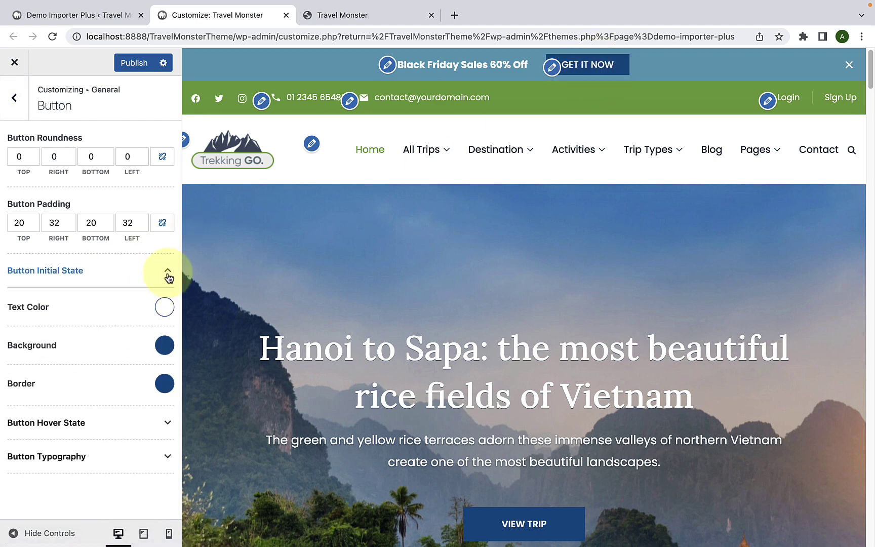
left_click(164, 346)
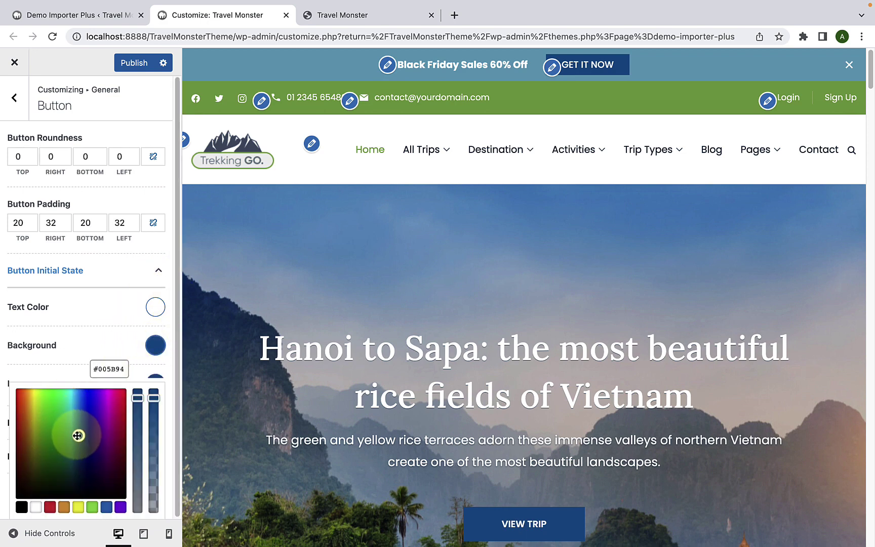
mouse_move(78, 436)
left_mouse_down()
mouse_move(88, 422)
mouse_move(79, 432)
left_mouse_up()
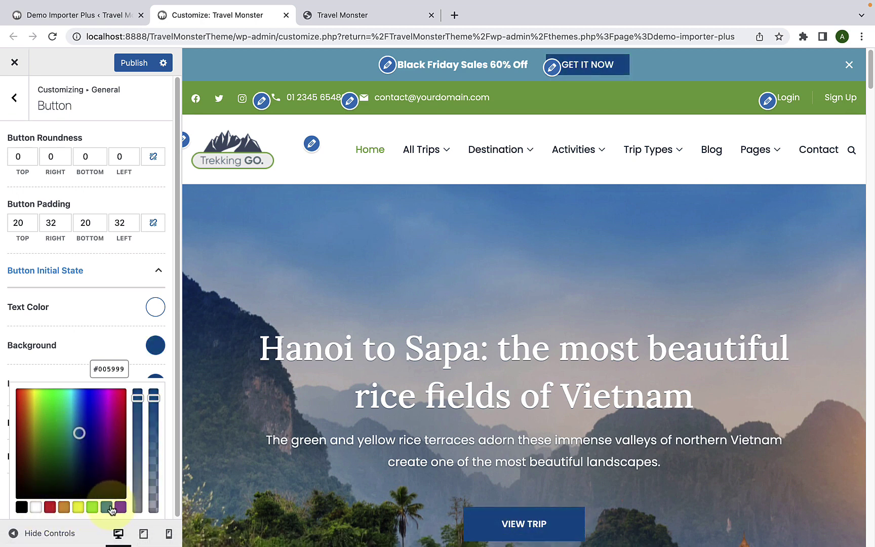
left_click(118, 276)
left_click(118, 276)
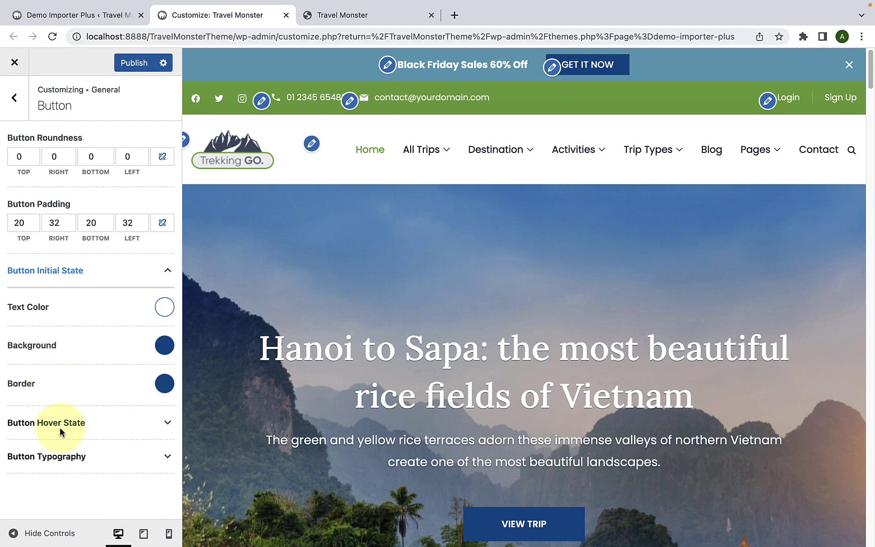
Look over the Button Hover State and Button Typography settings, and go back to the Notification Bar settings.
left_click(95, 425)
scroll(122, 425, "down", 2)
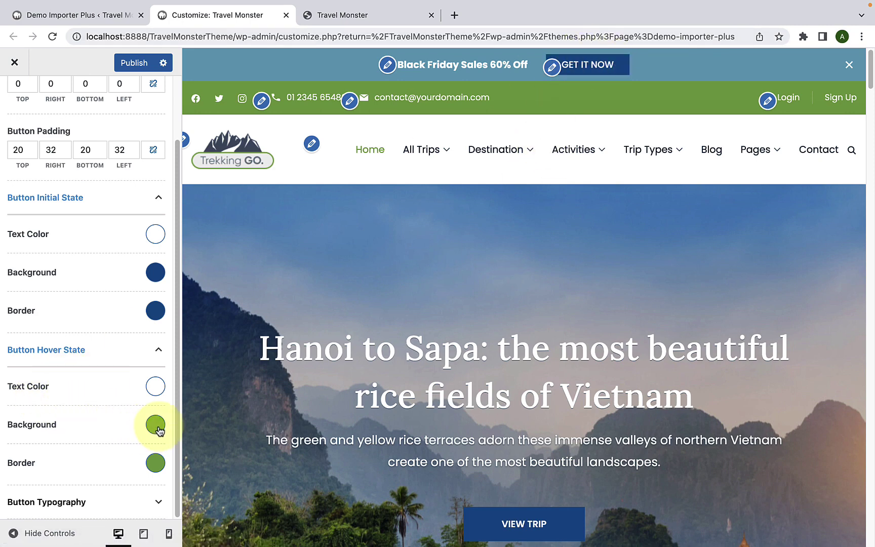
left_click(108, 509)
scroll(111, 482, "down", 5)
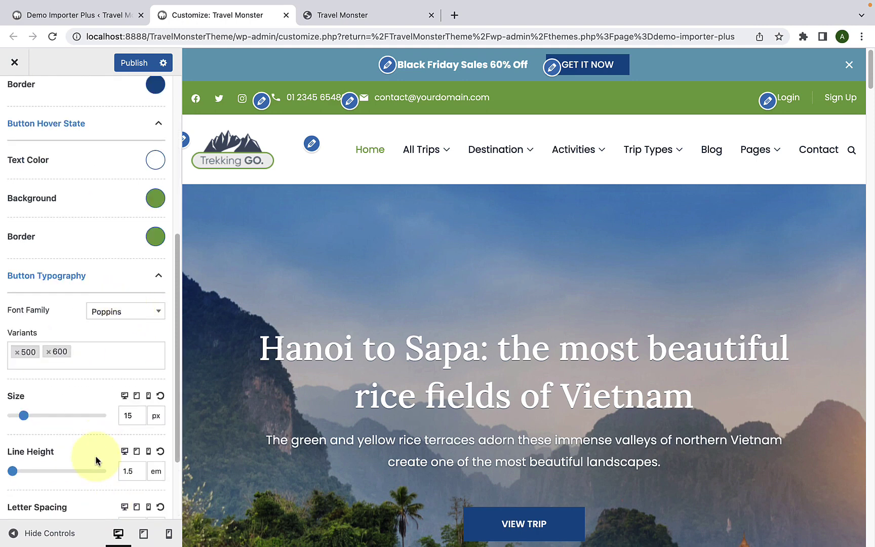
scroll(94, 481, "down", 3)
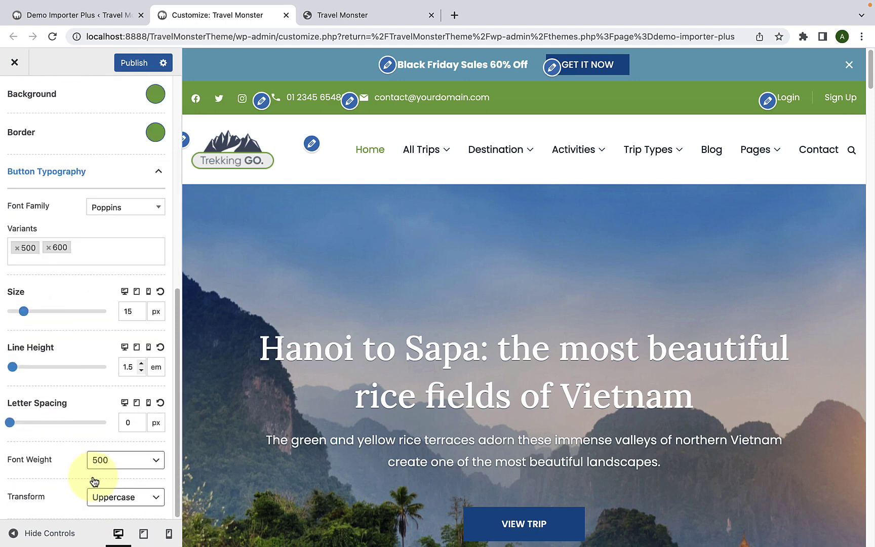
scroll(94, 479, "up", 5)
scroll(76, 172, "up", 4)
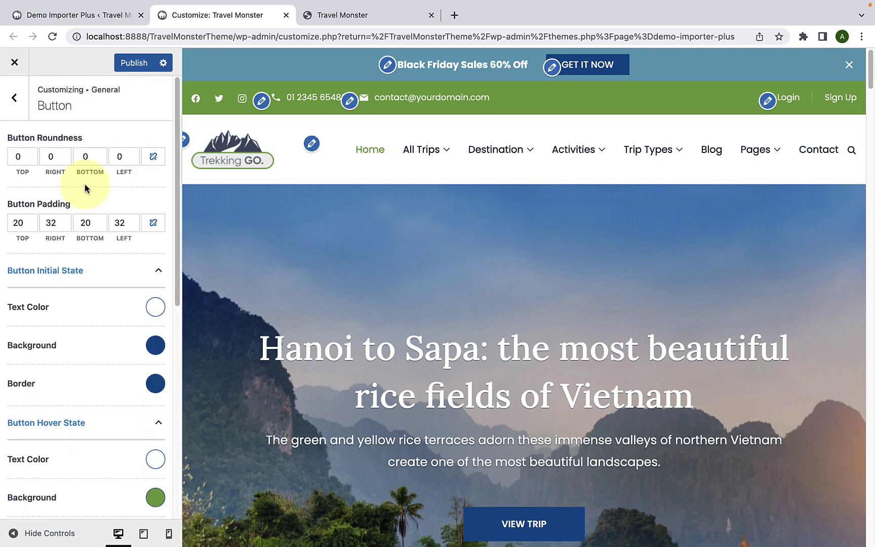
left_click(16, 98)
left_click(60, 183)
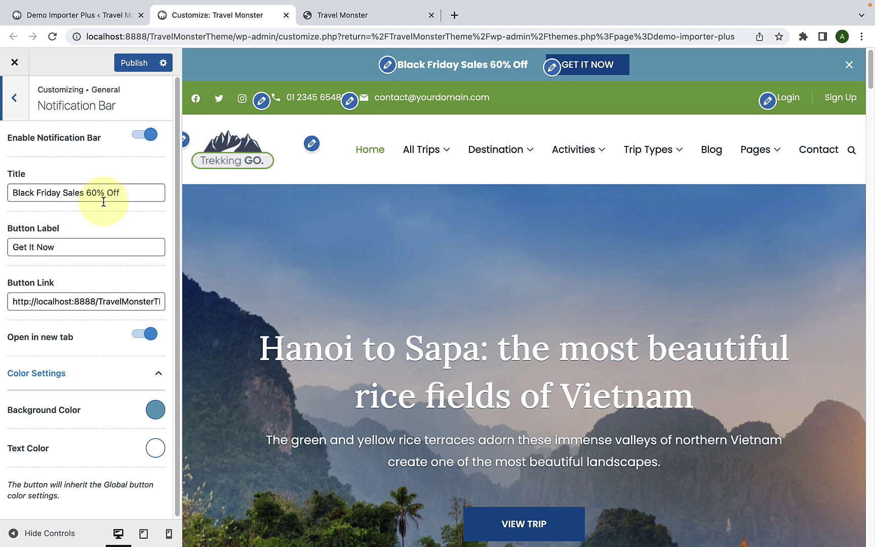
Publish the Customizer changes and reload the live site's homepage to check the notification bar.
left_click(141, 71)
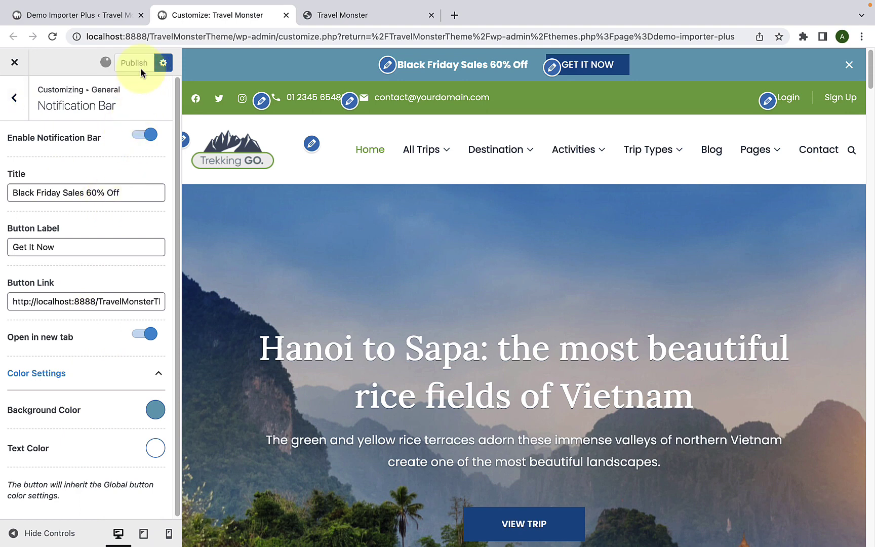
left_click(319, 16)
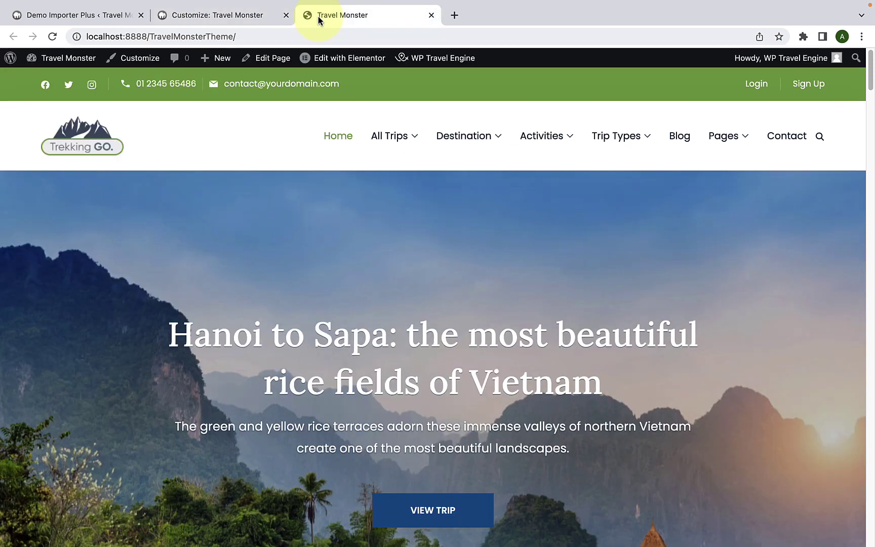
left_click(53, 37)
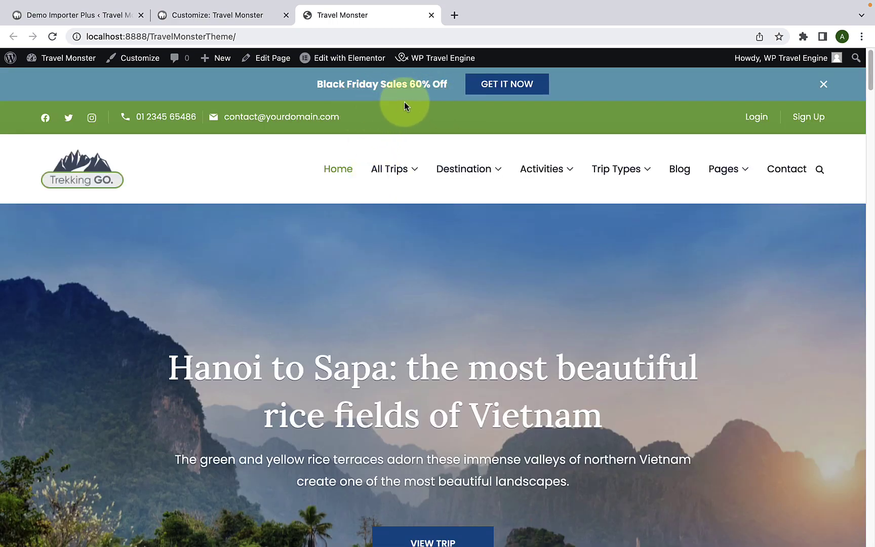
Return to the Customizer, leave the General settings and look over the theme's global Colors settings.
left_click(244, 16)
left_click(20, 101)
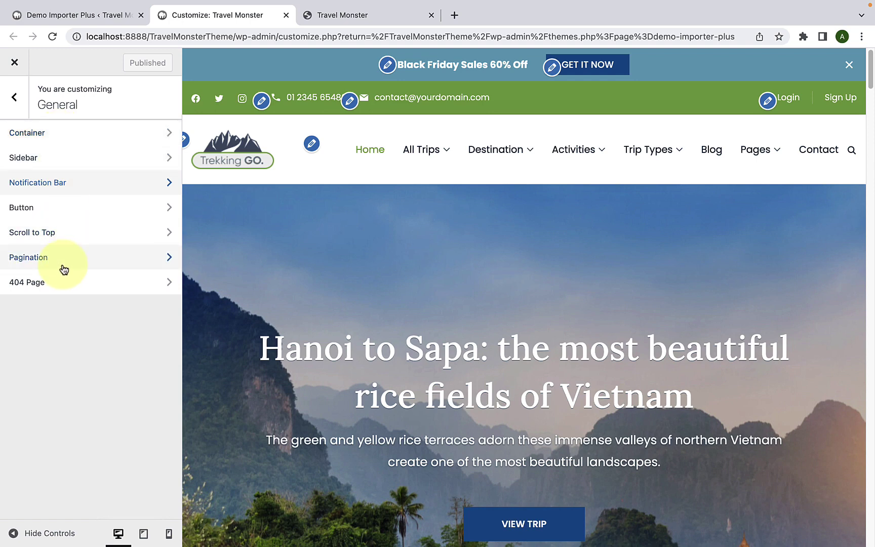
left_click(14, 97)
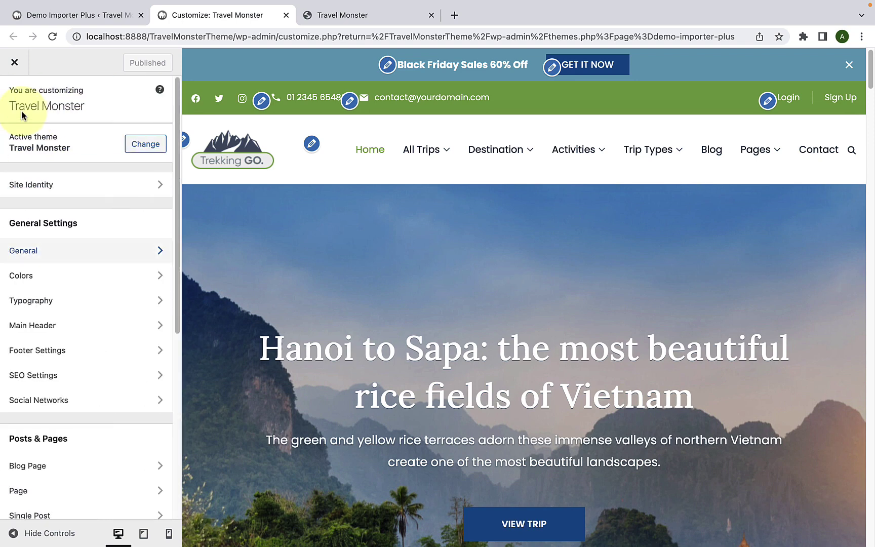
left_click(58, 277)
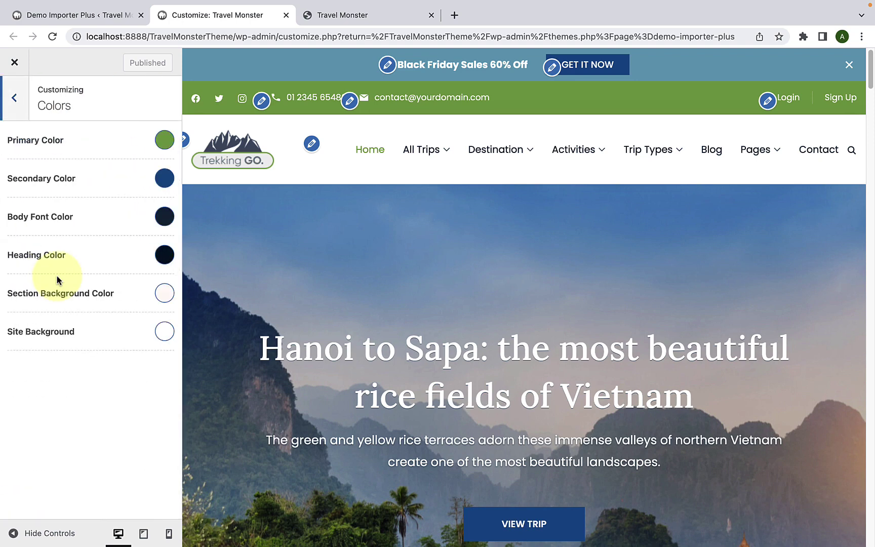
left_click(16, 99)
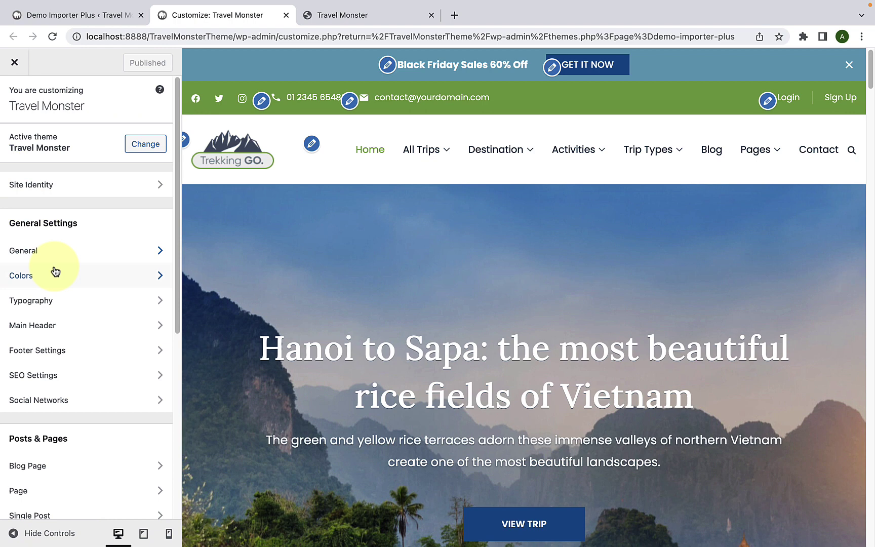
Enable Load Google Fonts Locally and Preload Local Fonts in the Typography settings and publish the changes.
left_click(86, 303)
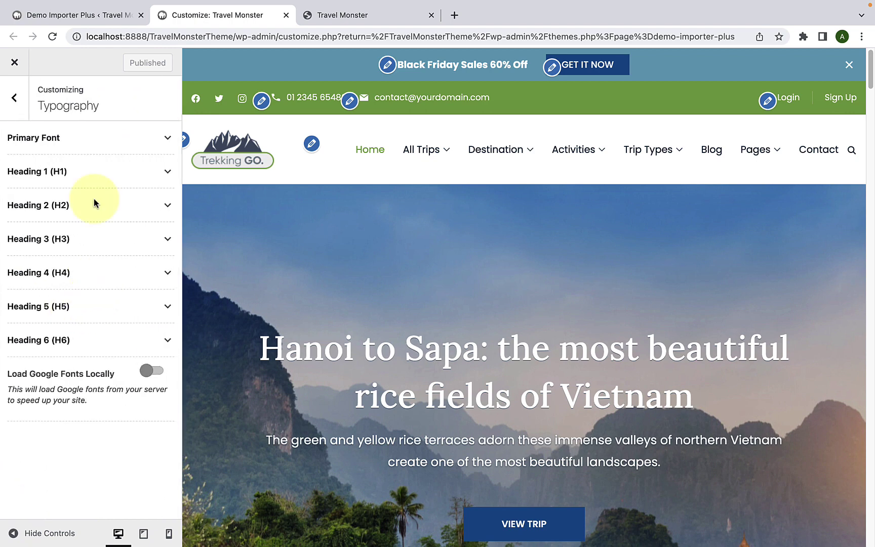
left_click(156, 371)
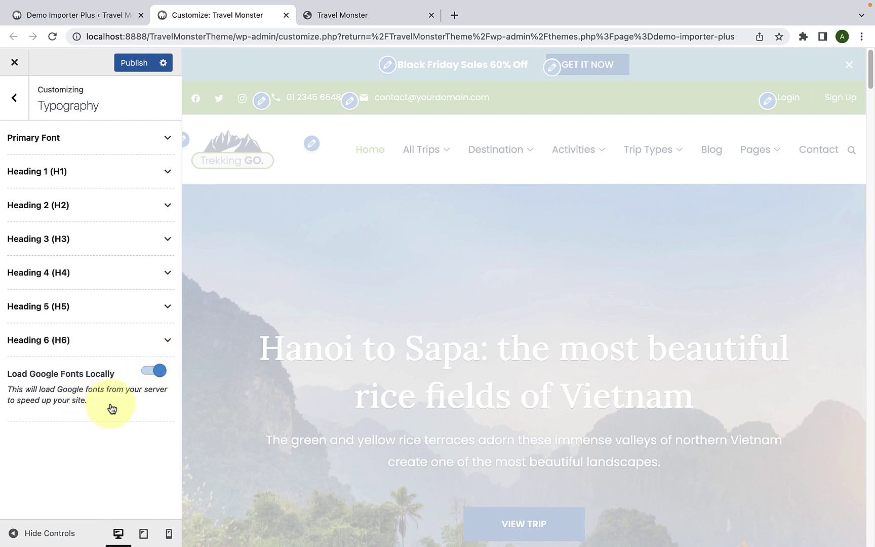
scroll(113, 409, "down", 2)
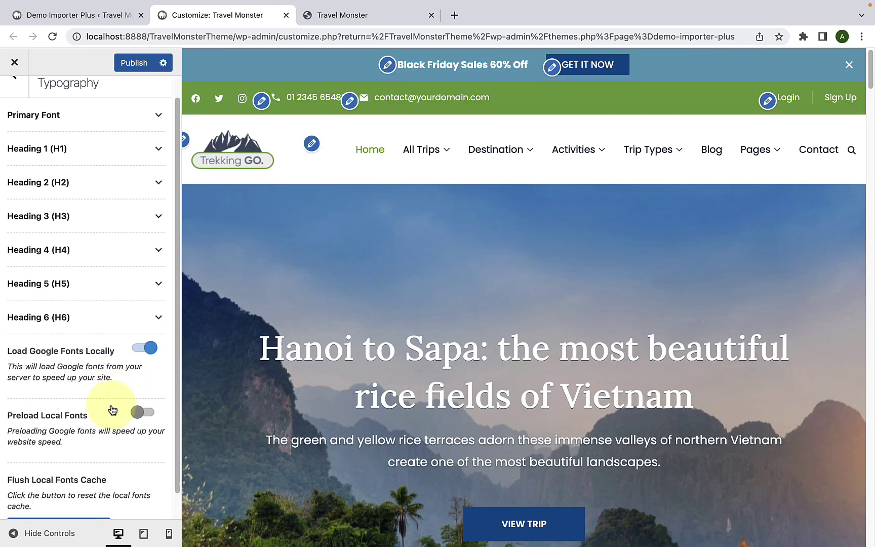
left_click(152, 386)
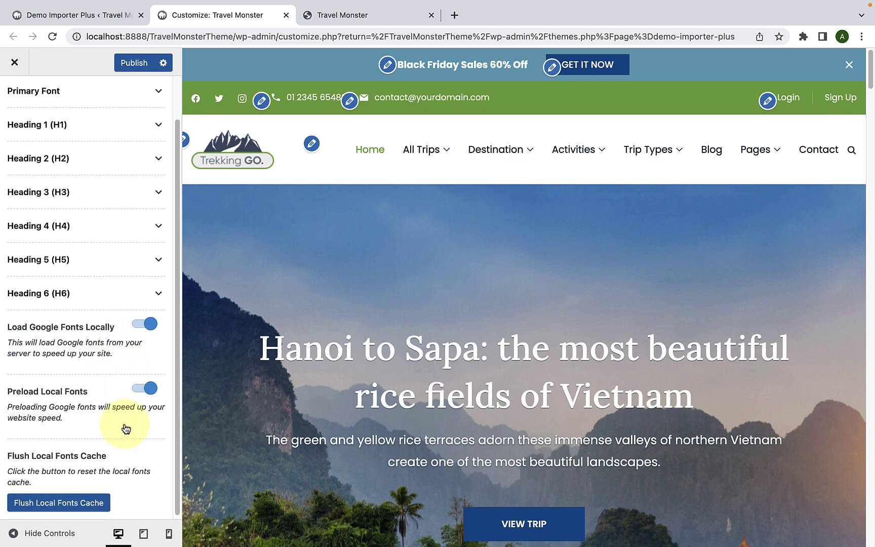
scroll(125, 428, "up", 2)
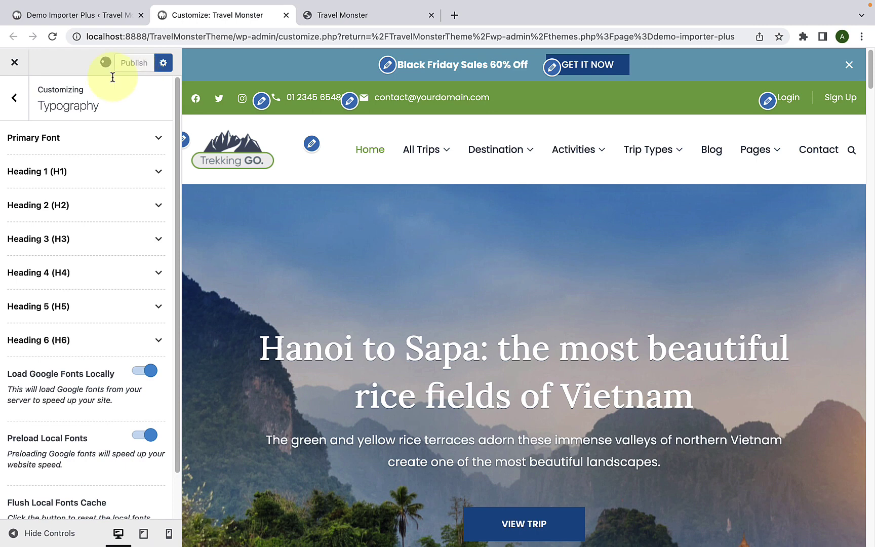
left_click(23, 117)
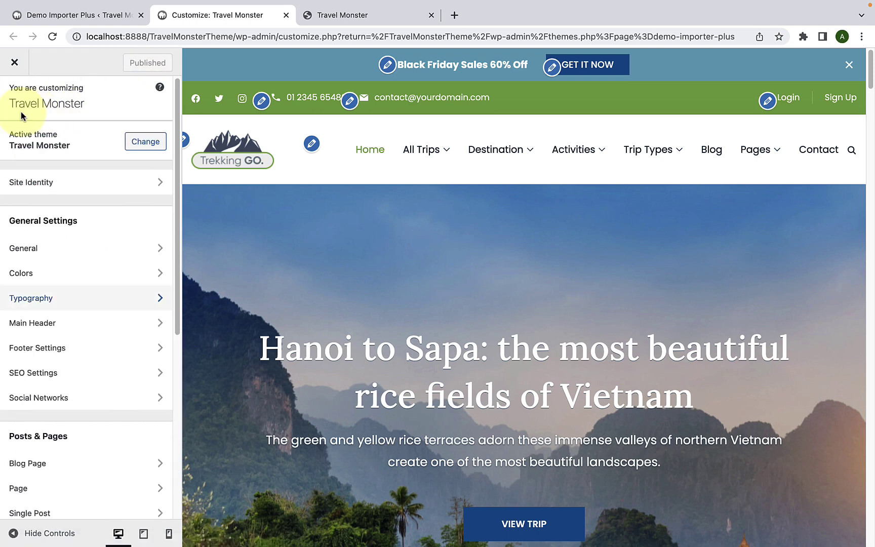
Enable Only Search Trips in the General Settings of the Main Header.
scroll(73, 314, "down", 1)
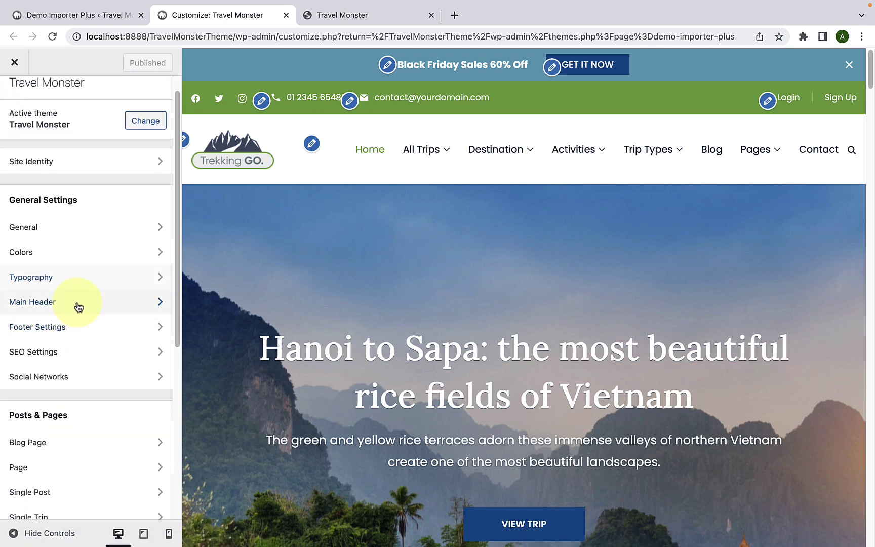
left_click(79, 307)
left_click(94, 119)
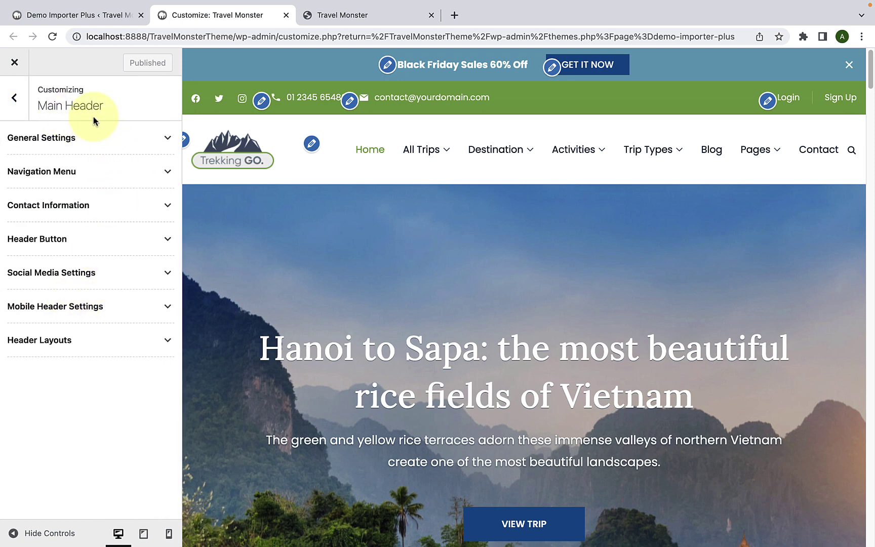
left_click(91, 140)
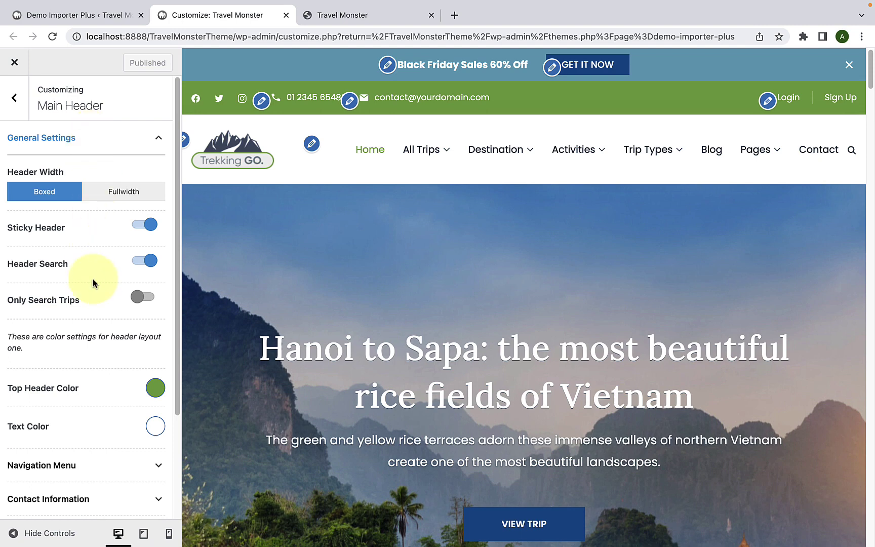
scroll(93, 284, "down", 1)
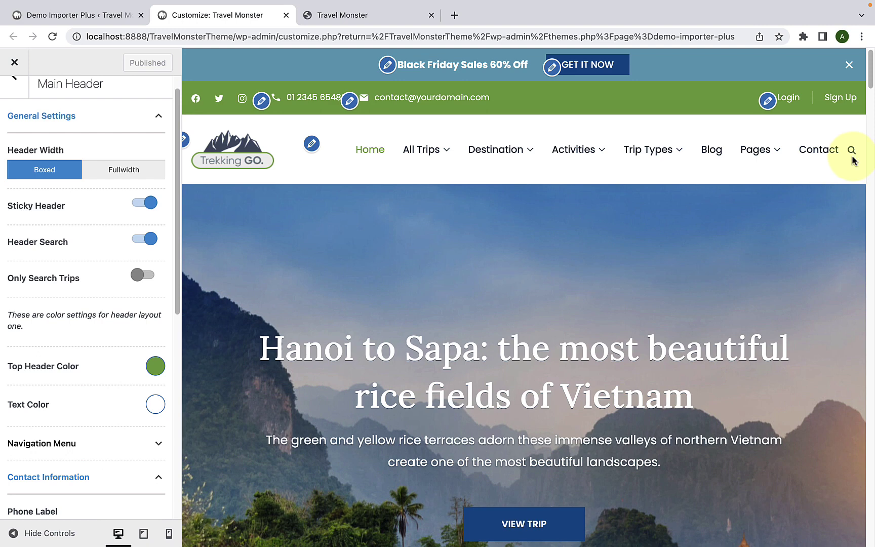
left_click(143, 277)
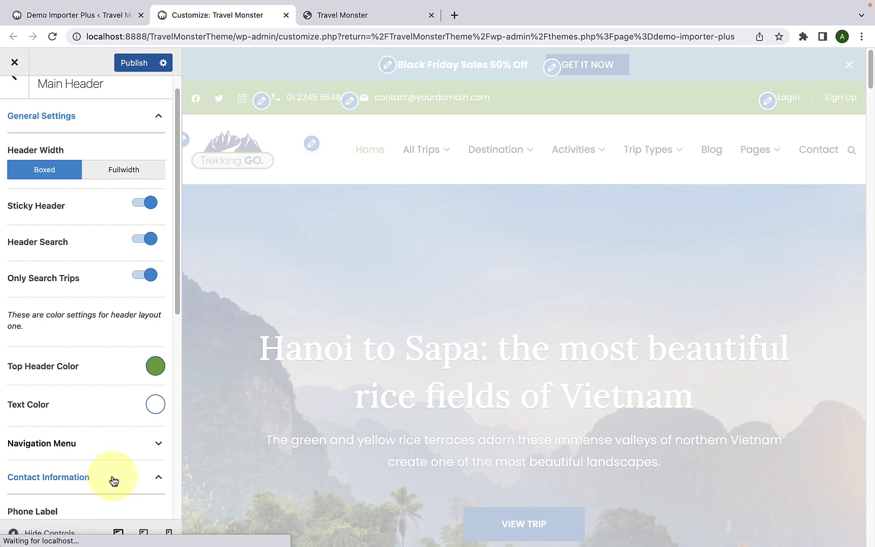
Examine the Main Header's Contact Information fields and the Header Button's label, link and color options.
scroll(114, 480, "down", 5)
scroll(91, 330, "down", 1)
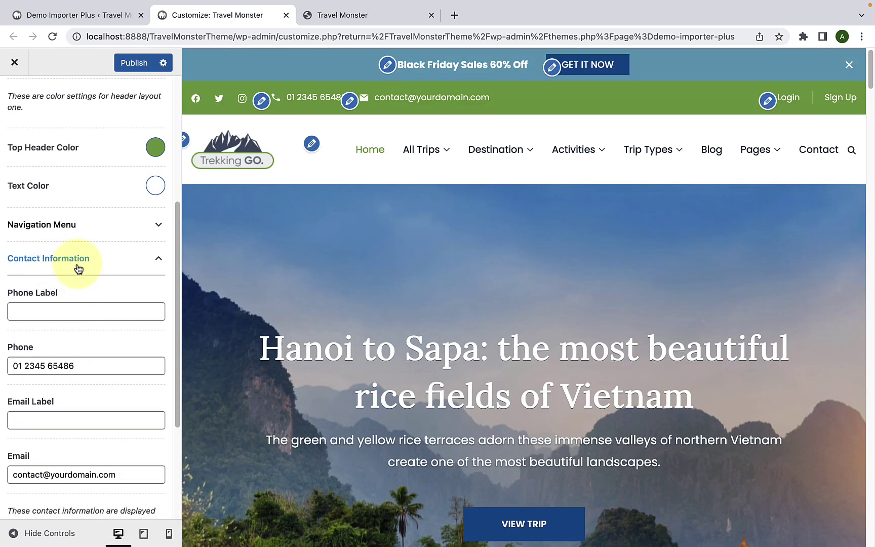
scroll(87, 365, "down", 1)
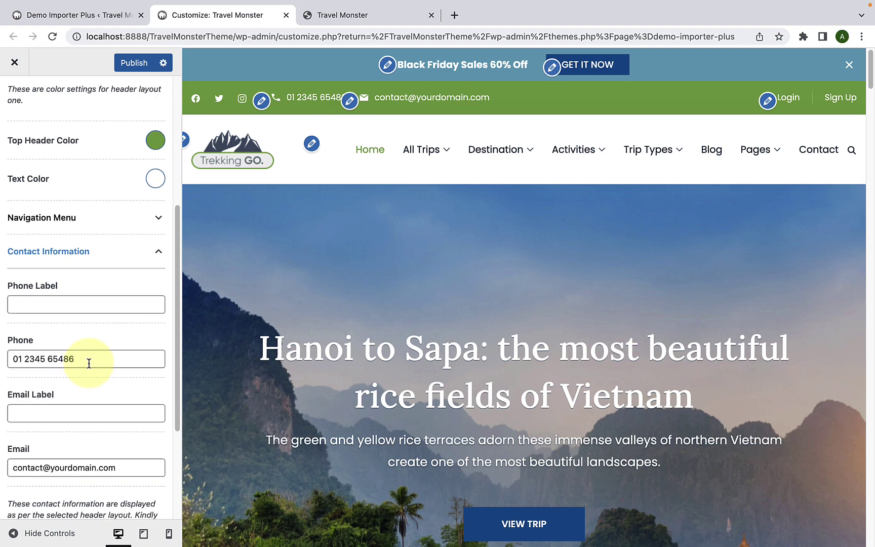
scroll(56, 363, "down", 1)
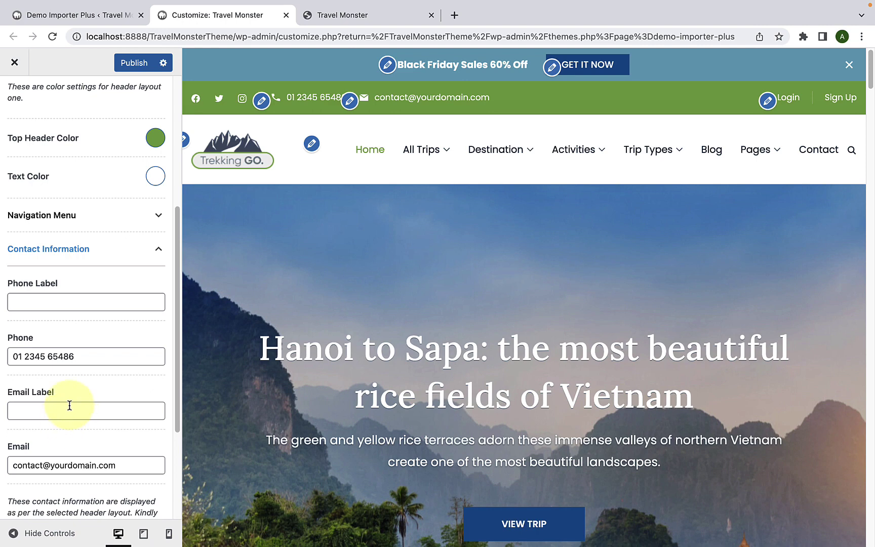
scroll(69, 405, "down", 3)
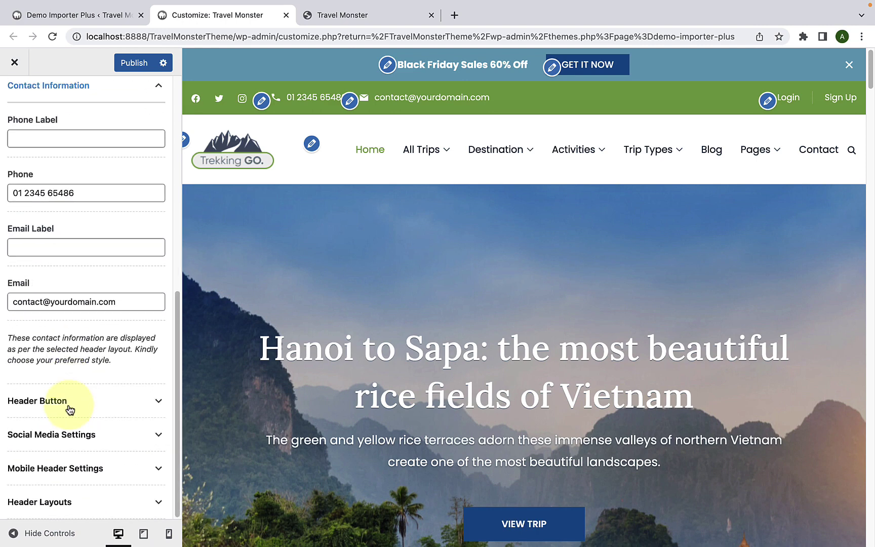
left_click(70, 405)
scroll(70, 406, "down", 4)
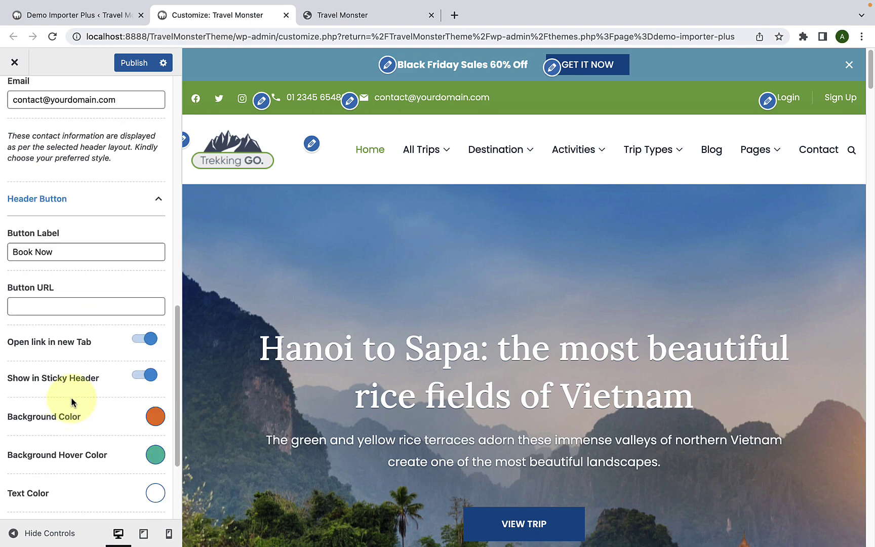
scroll(70, 401, "down", 1)
scroll(72, 400, "down", 4)
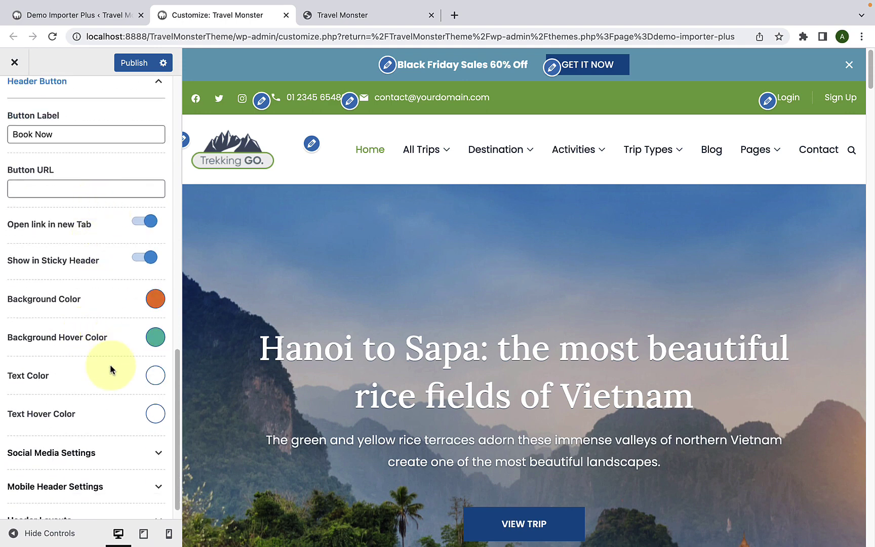
scroll(111, 365, "down", 1)
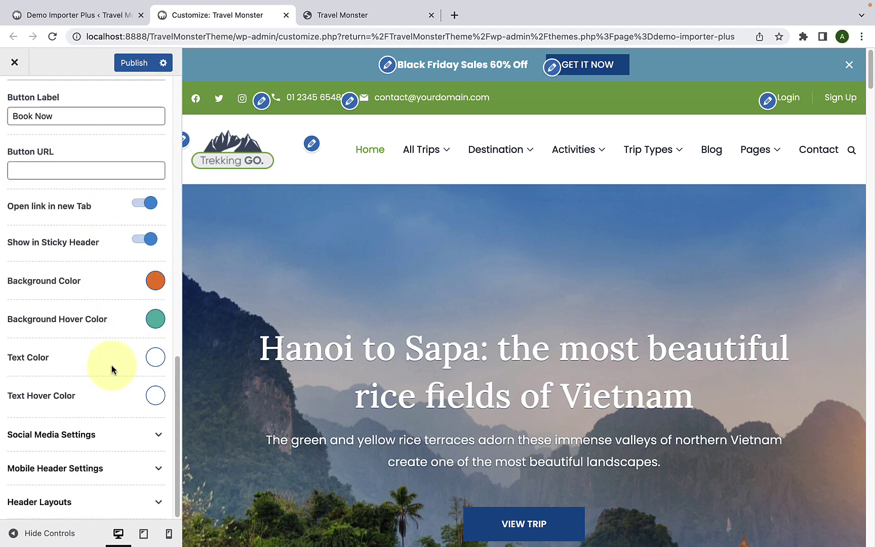
Look over the Main Header's Social Media Settings and Mobile Header Settings.
left_click(116, 444)
scroll(114, 443, "down", 8)
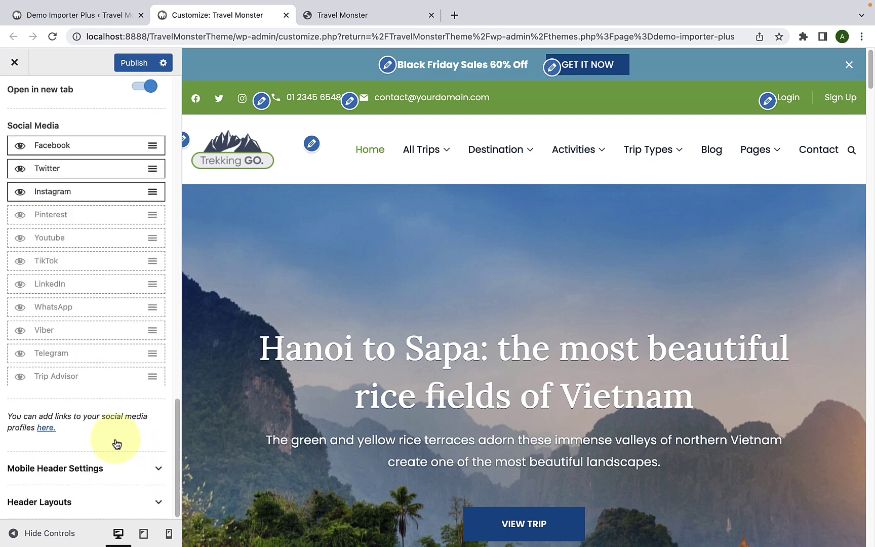
left_click(108, 467)
scroll(107, 466, "down", 4)
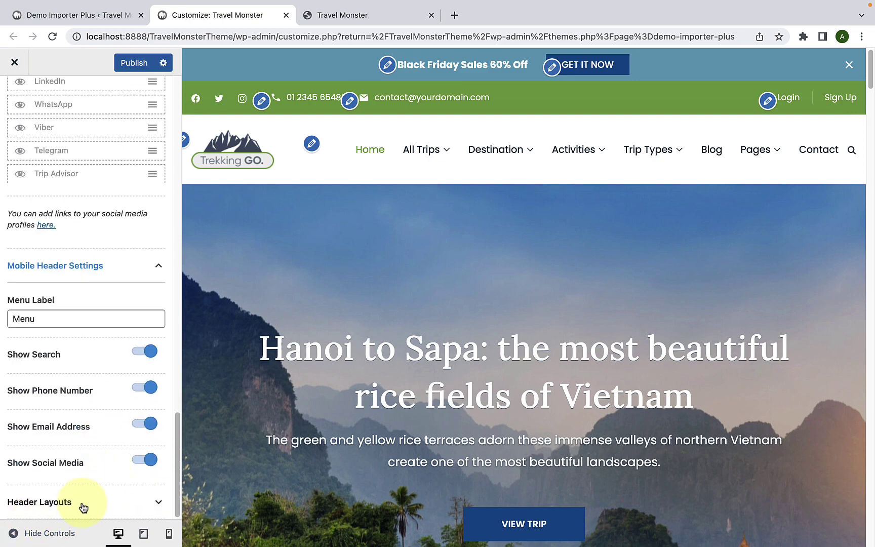
Try the third header layout, Style Five and Style Six in the preview, and set the header layout back to Style One.
left_click(84, 506)
scroll(81, 501, "down", 7)
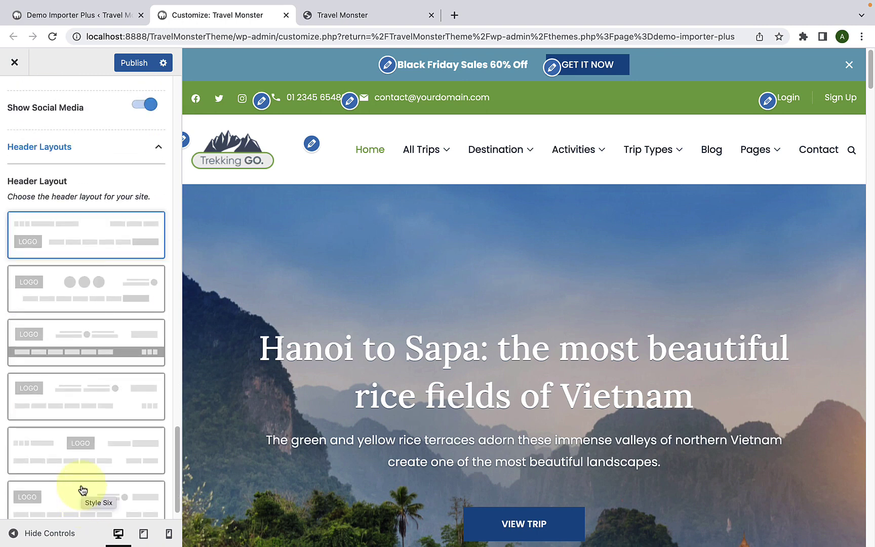
scroll(83, 489, "down", 1)
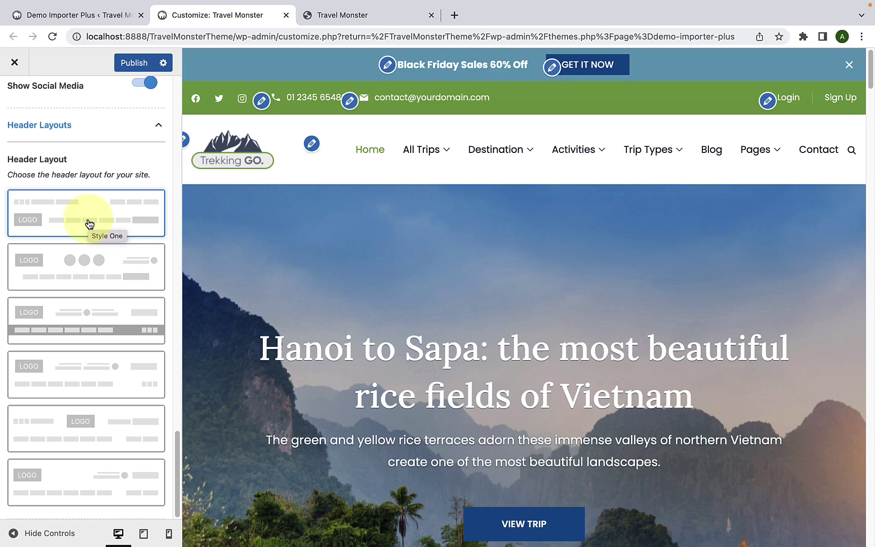
left_click(92, 318)
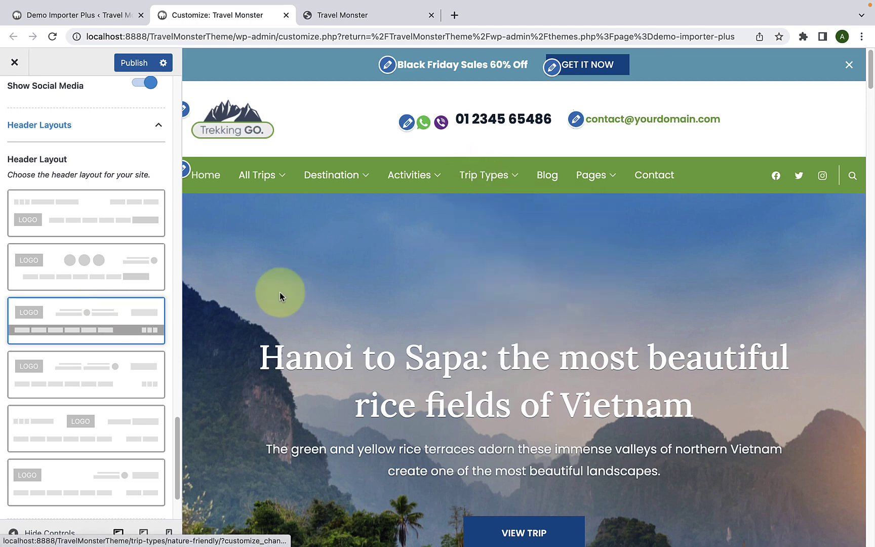
left_click(14, 533)
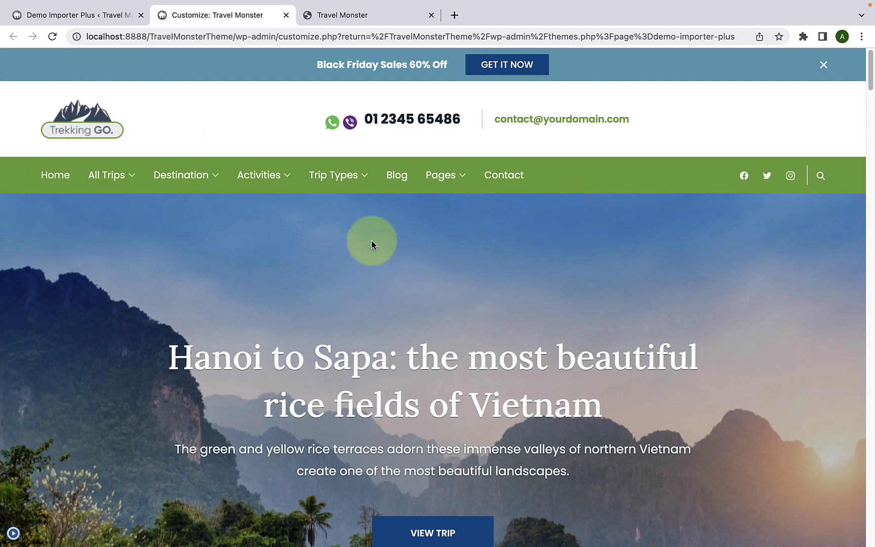
left_click(14, 532)
left_click(79, 437)
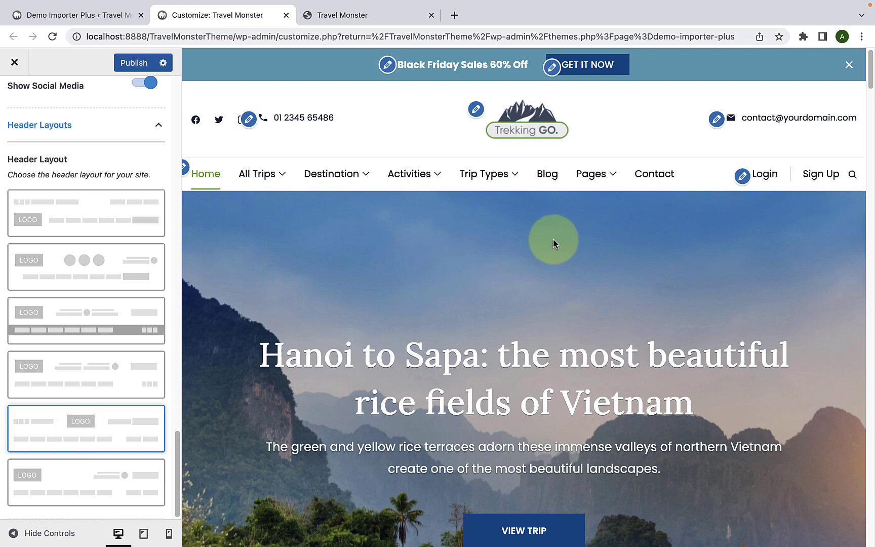
left_click(86, 489)
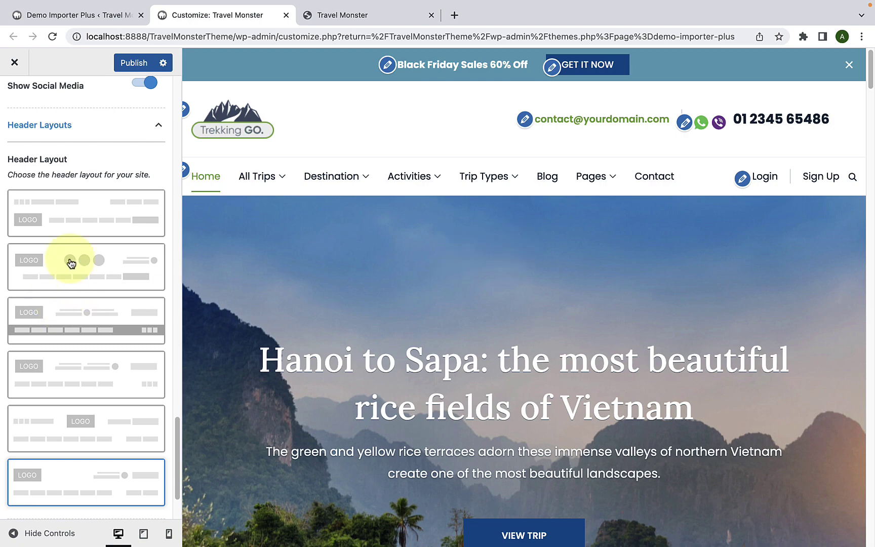
left_click(57, 231)
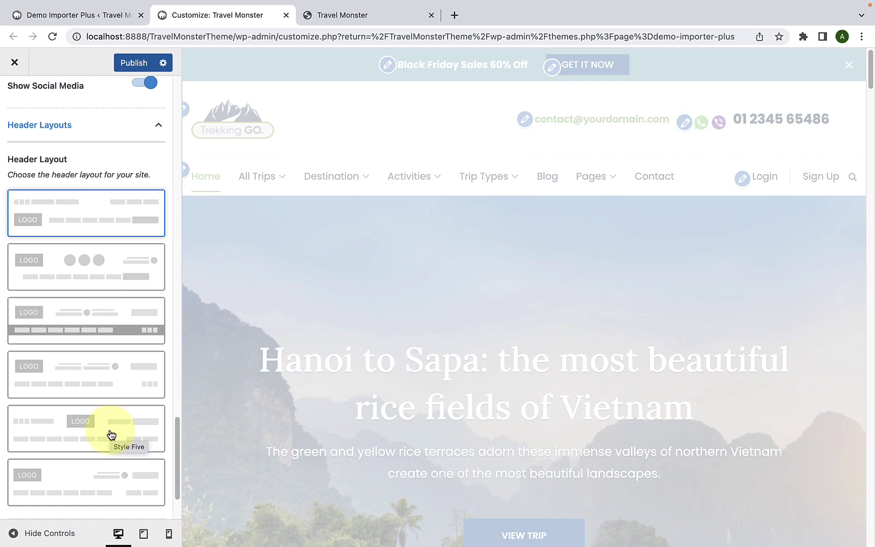
scroll(111, 435, "up", 20)
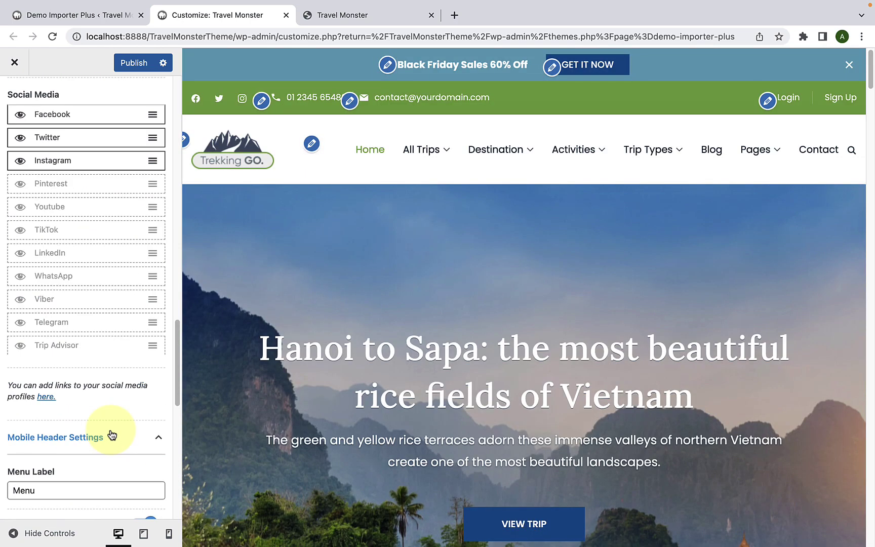
Look over the Upper Footer's color options in the Footer Settings.
scroll(112, 434, "up", 15)
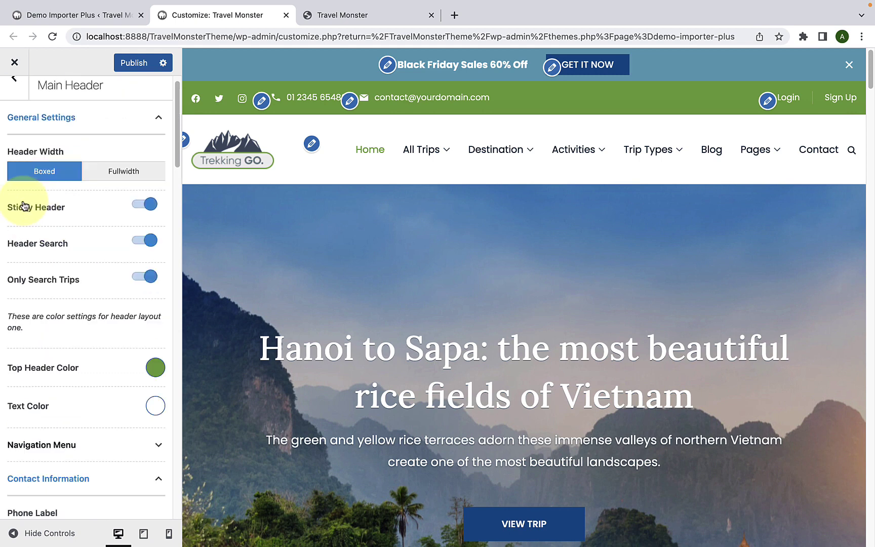
left_click(22, 111)
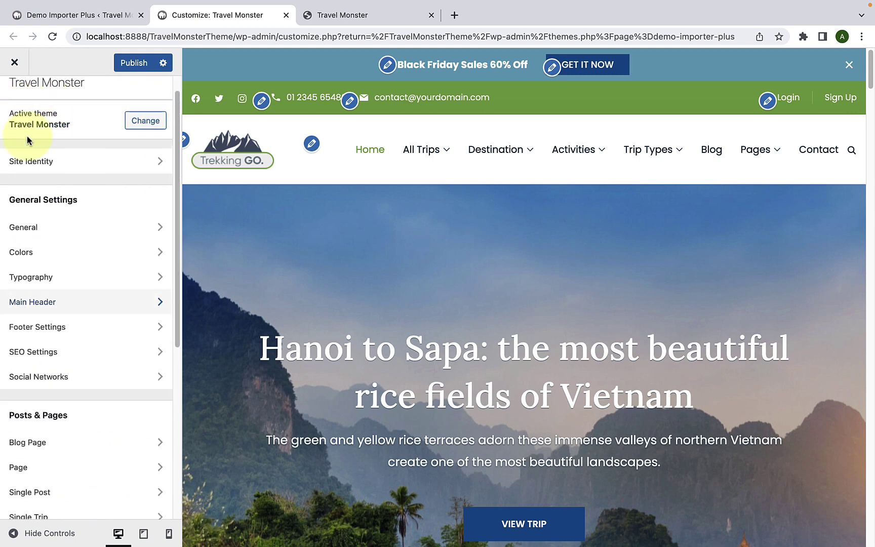
left_click(69, 334)
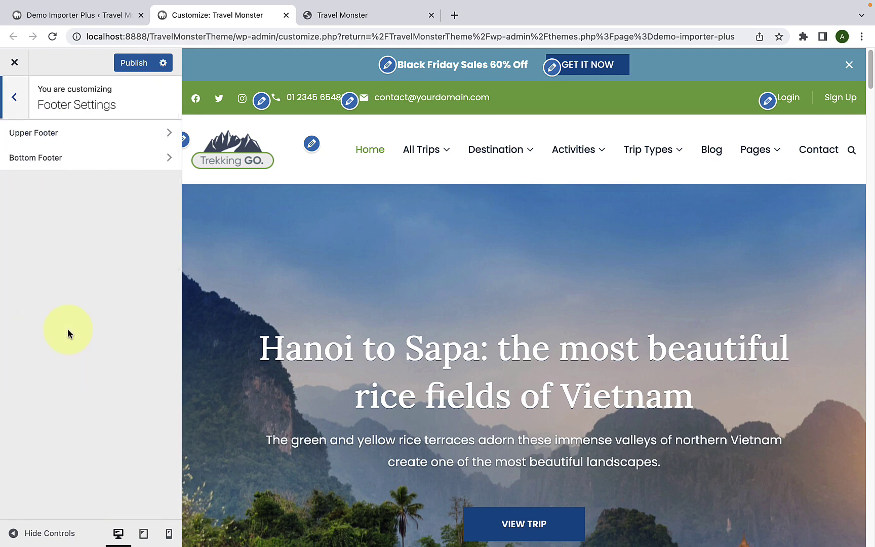
left_click(61, 138)
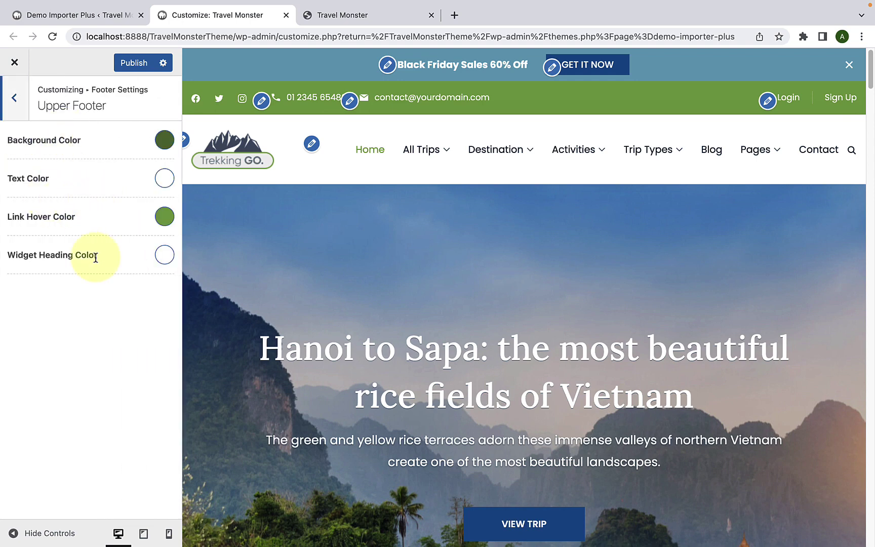
Examine the Bottom Footer's Copyright Settings and payment options alongside the site footer in the preview.
left_click(15, 111)
left_click(41, 160)
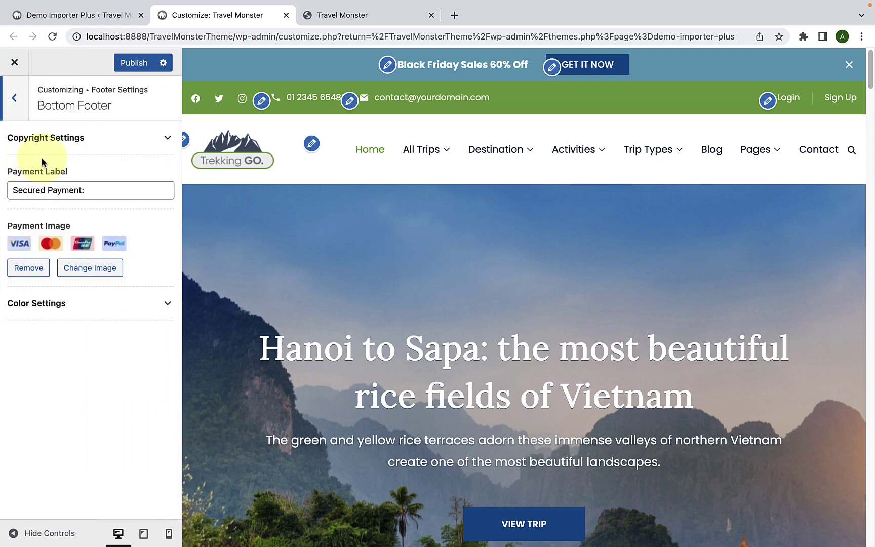
left_click(103, 144)
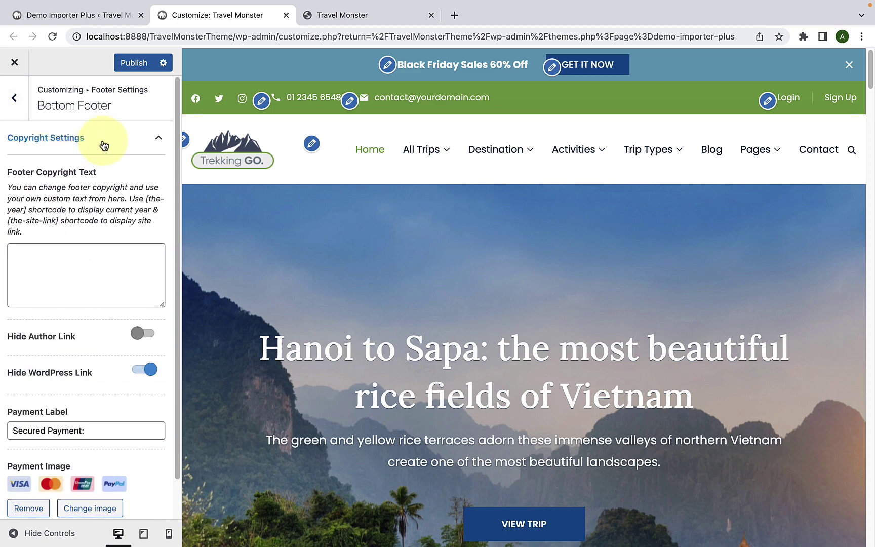
left_click(86, 265)
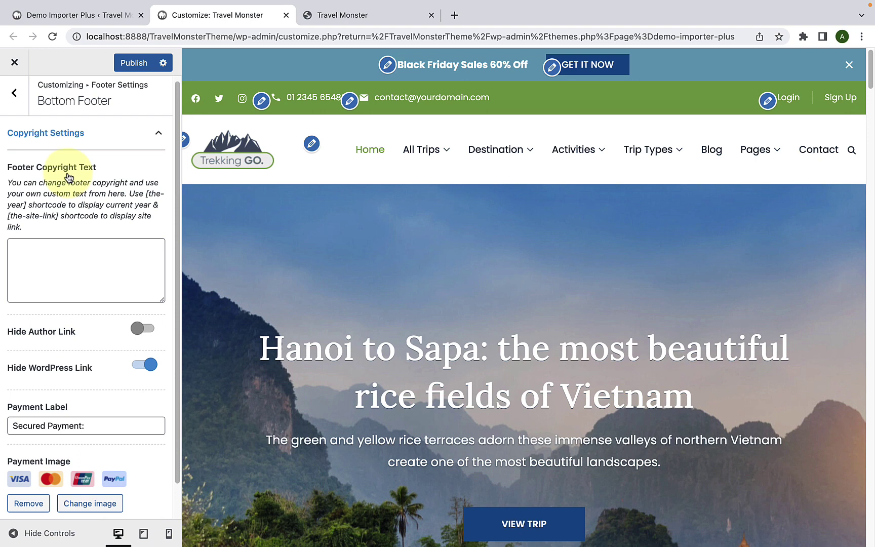
scroll(57, 307, "down", 2)
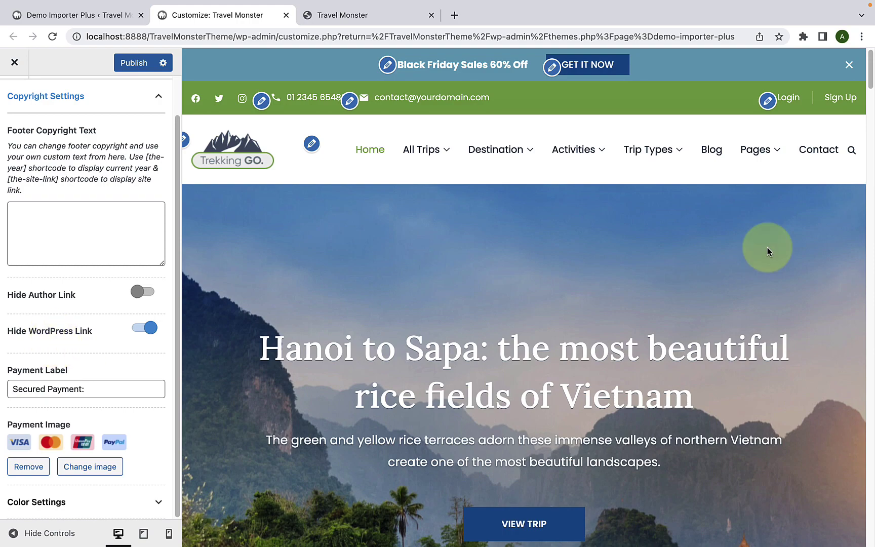
scroll(799, 272, "down", 15)
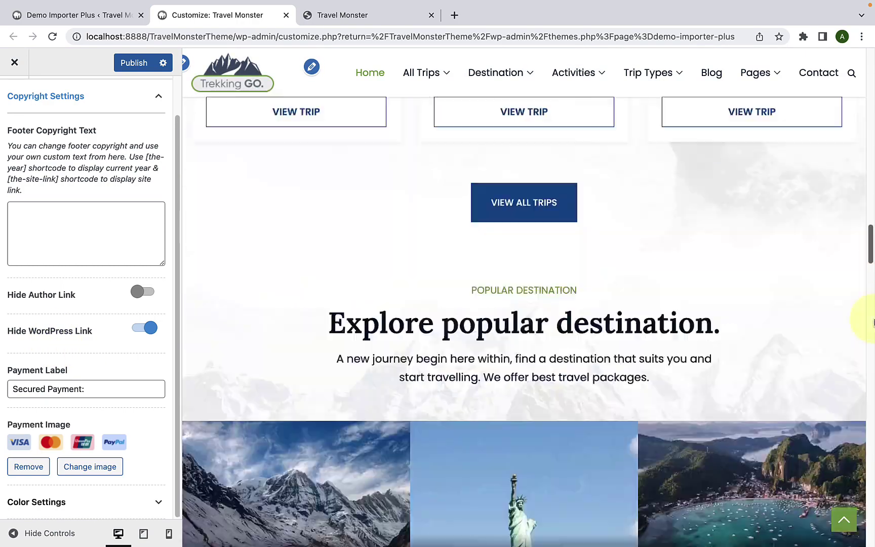
scroll(873, 461, "down", 10)
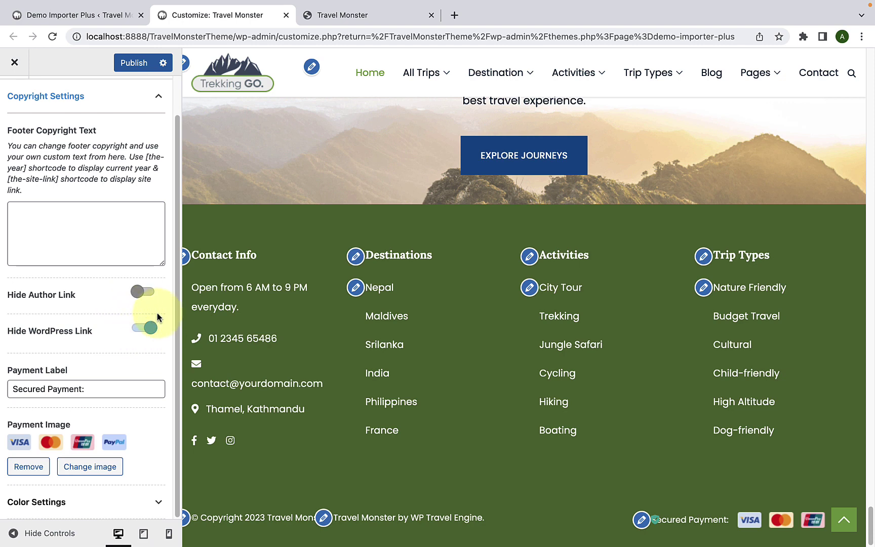
Enable Hide Author Link, keep Hide WordPress Link enabled for the bottom footer, and publish the changes.
left_click(141, 328)
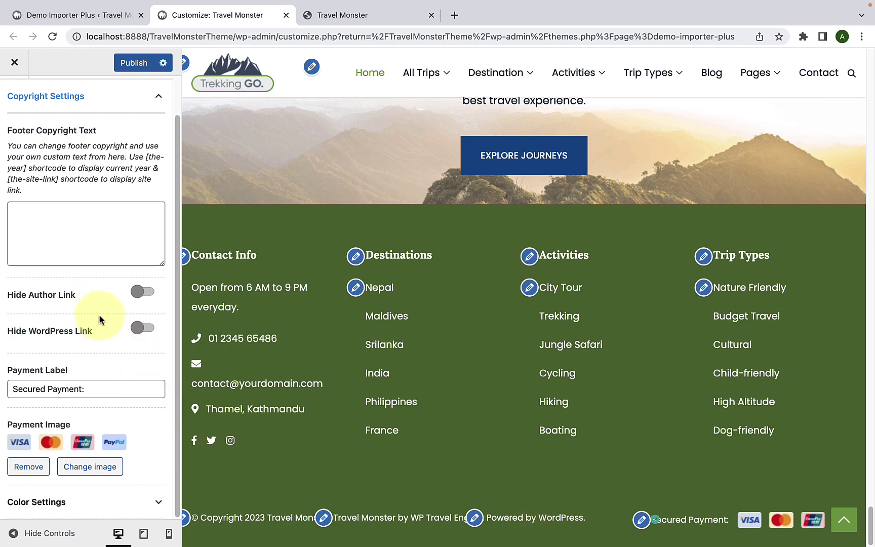
left_click(143, 329)
left_click(142, 295)
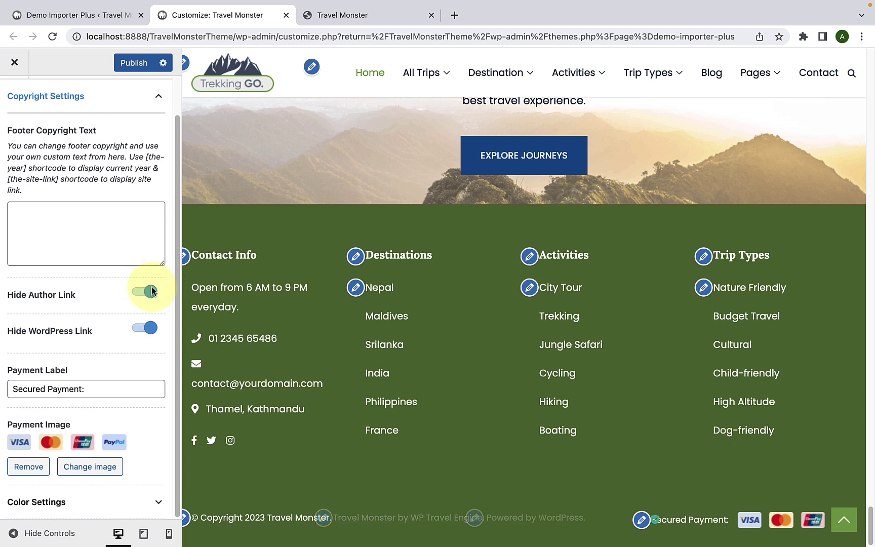
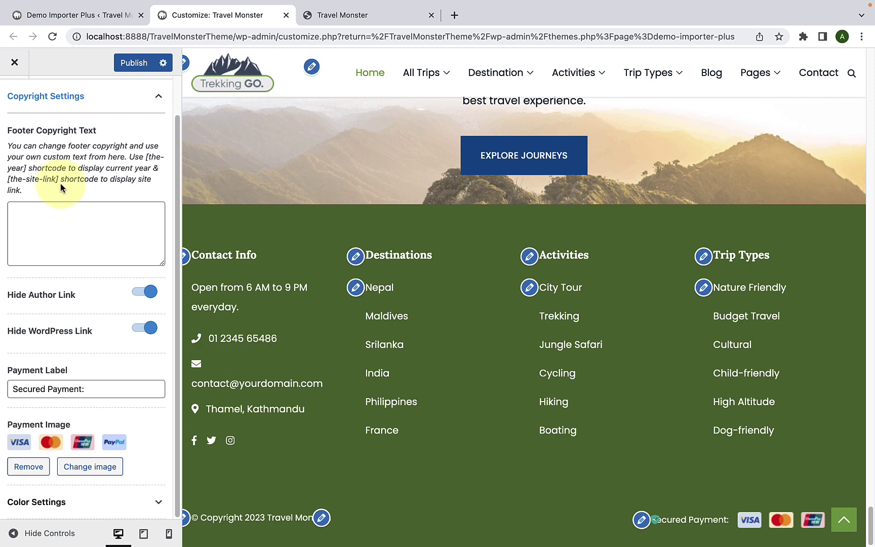
left_click(57, 222)
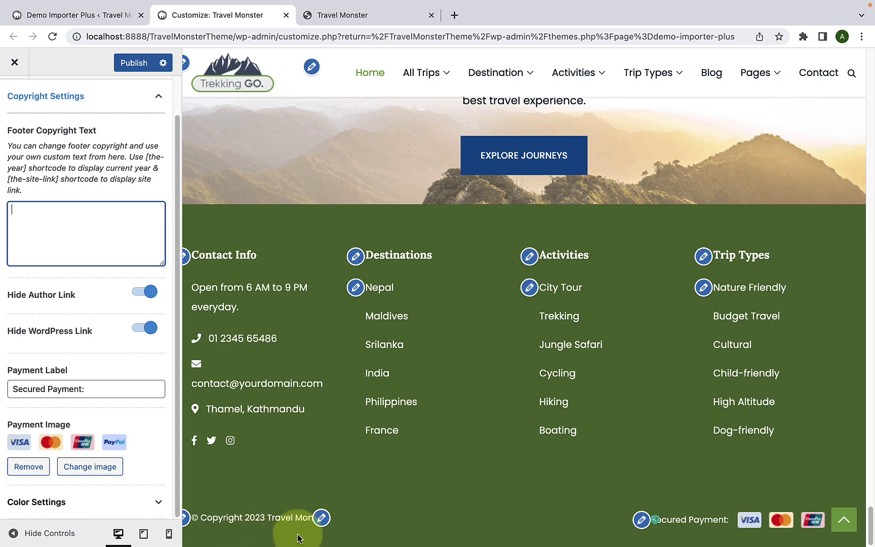
scroll(137, 343, "up", 2)
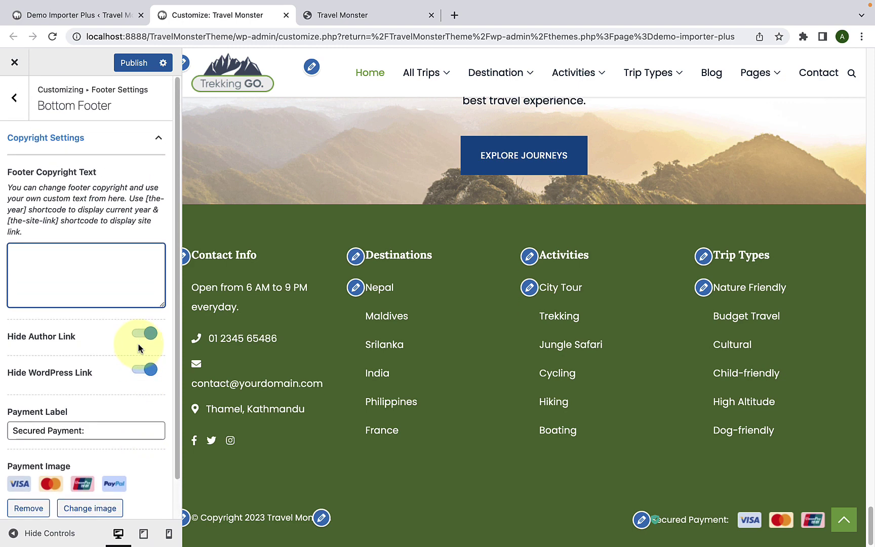
left_click(134, 64)
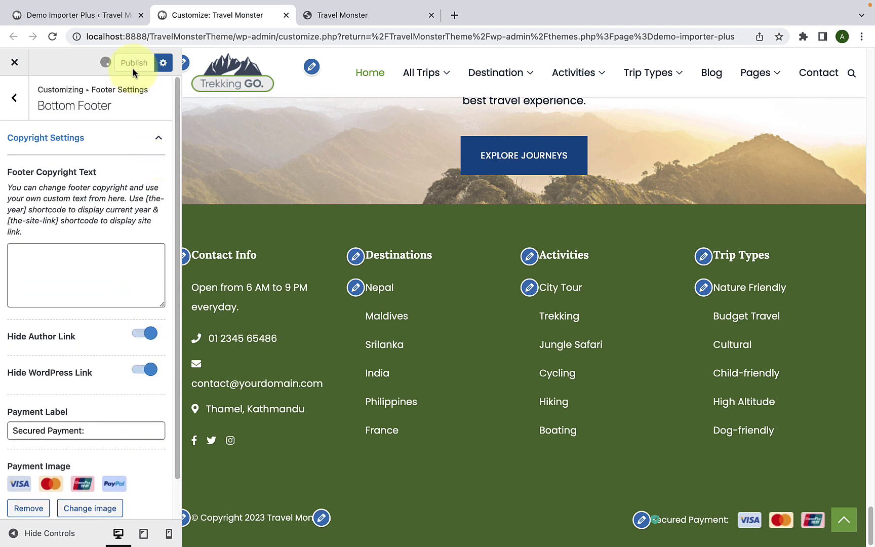
Look over the SEO Settings and the profile link fields in Social Networks.
left_click(6, 102)
left_click(6, 101)
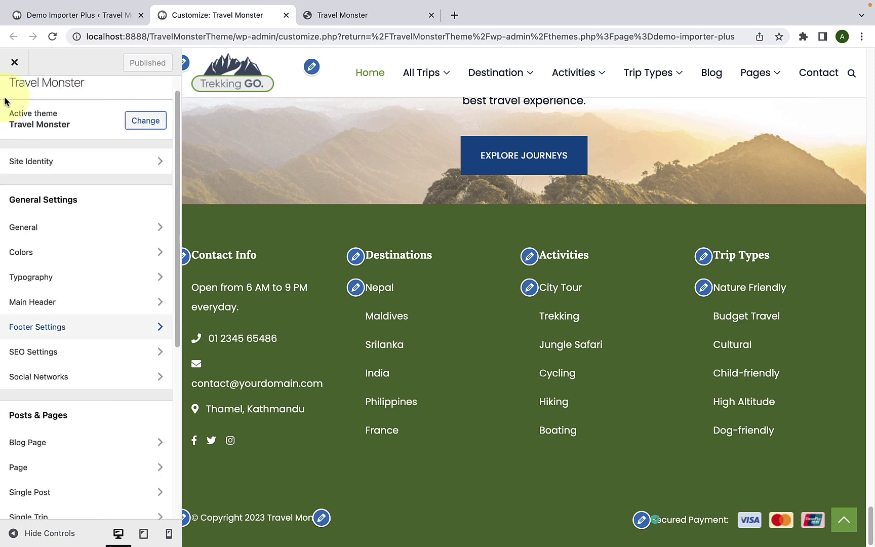
scroll(80, 345, "down", 1)
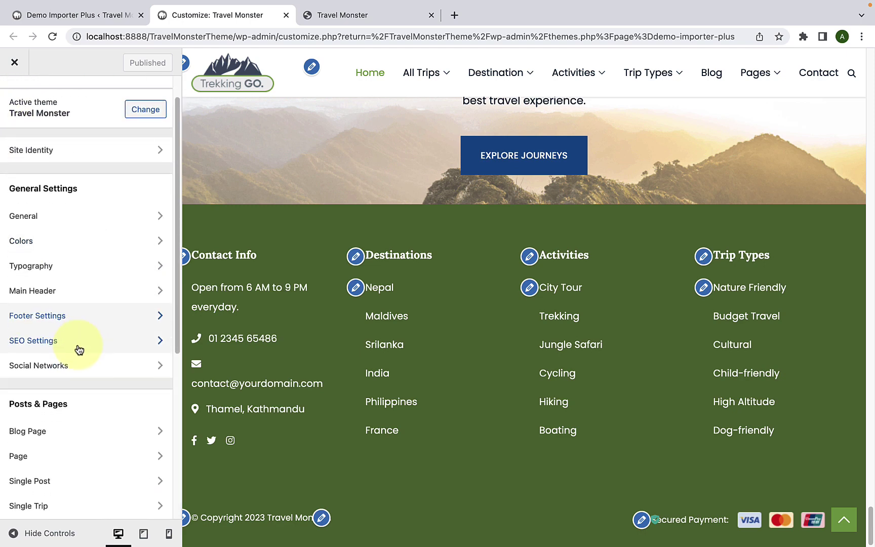
left_click(80, 341)
left_click(14, 97)
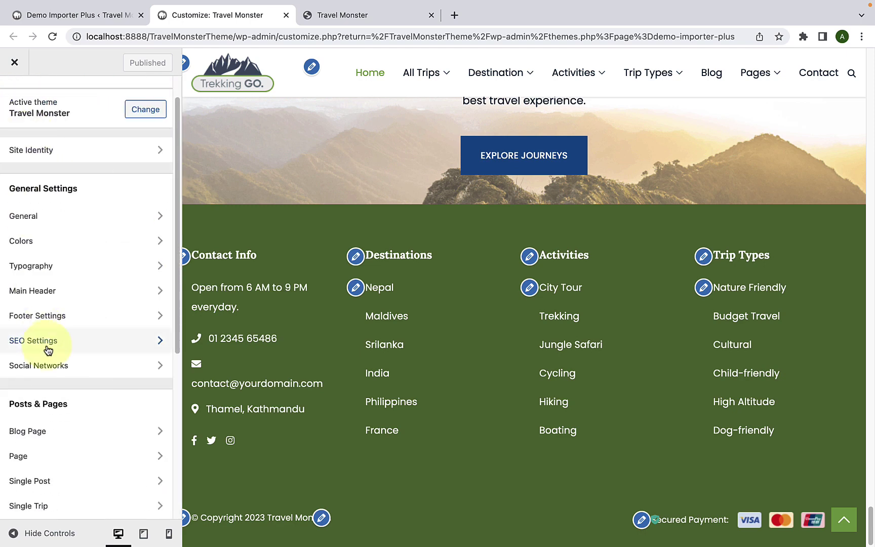
left_click(65, 361)
scroll(66, 304, "down", 5)
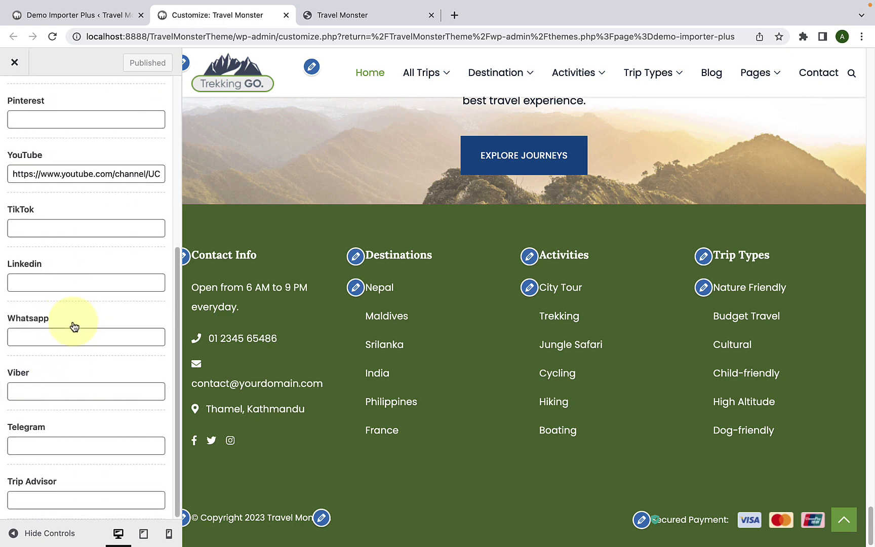
scroll(73, 325, "up", 6)
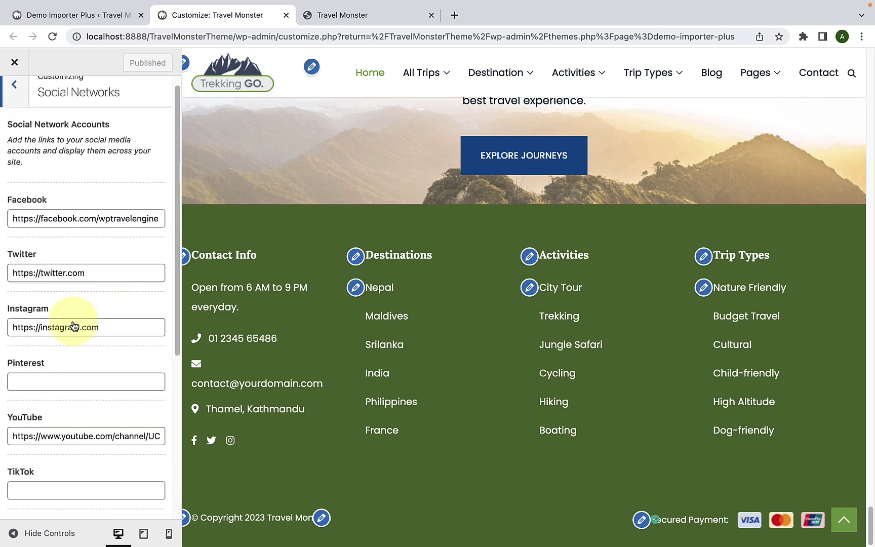
Open the Blog Page settings and view the site's Blog page and its posts in the preview.
left_click(19, 114)
scroll(67, 391, "down", 3)
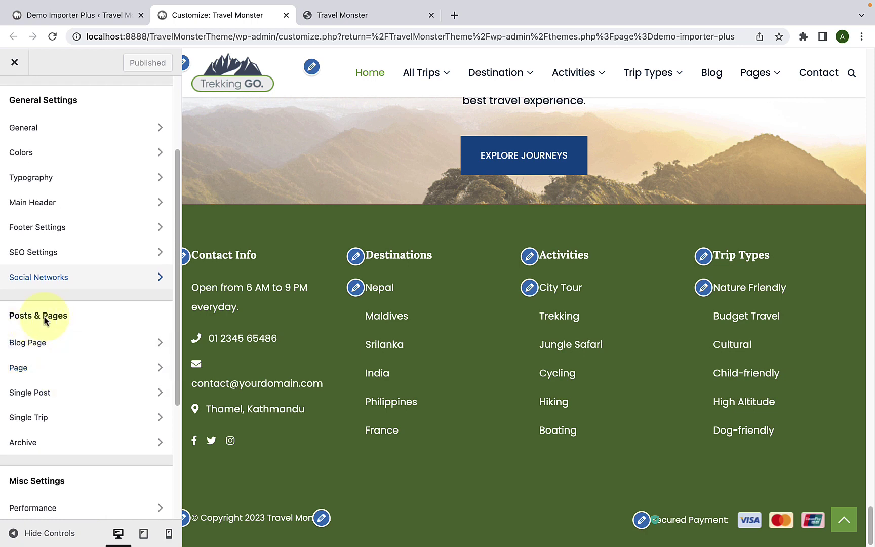
left_click(74, 342)
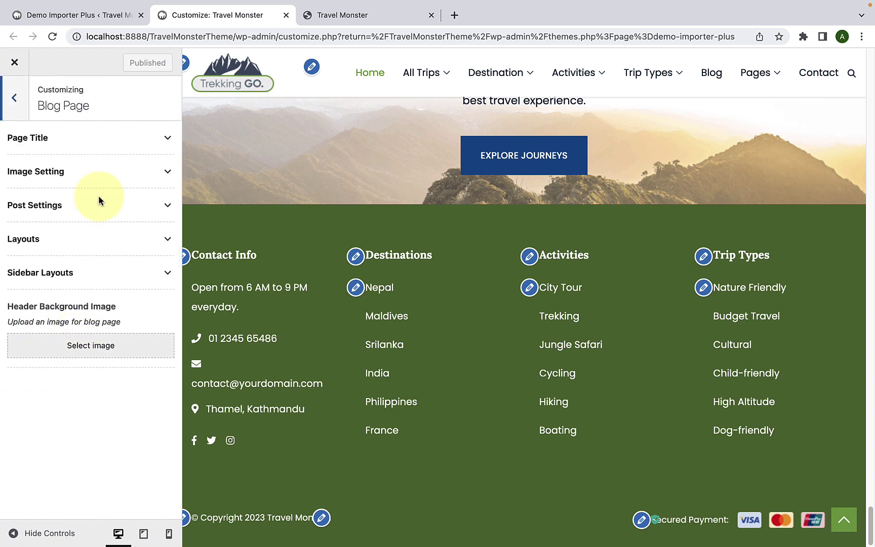
left_click(716, 76)
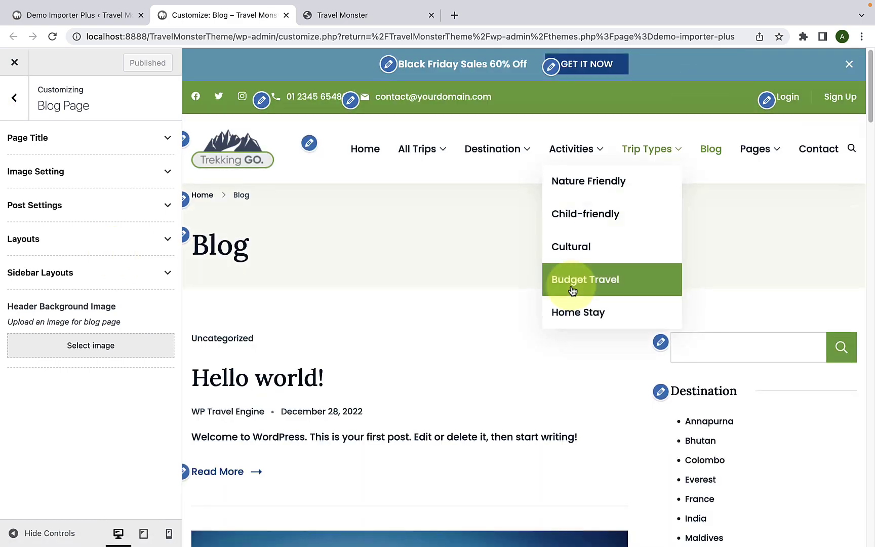
scroll(573, 291, "down", 2)
scroll(573, 291, "down", 7)
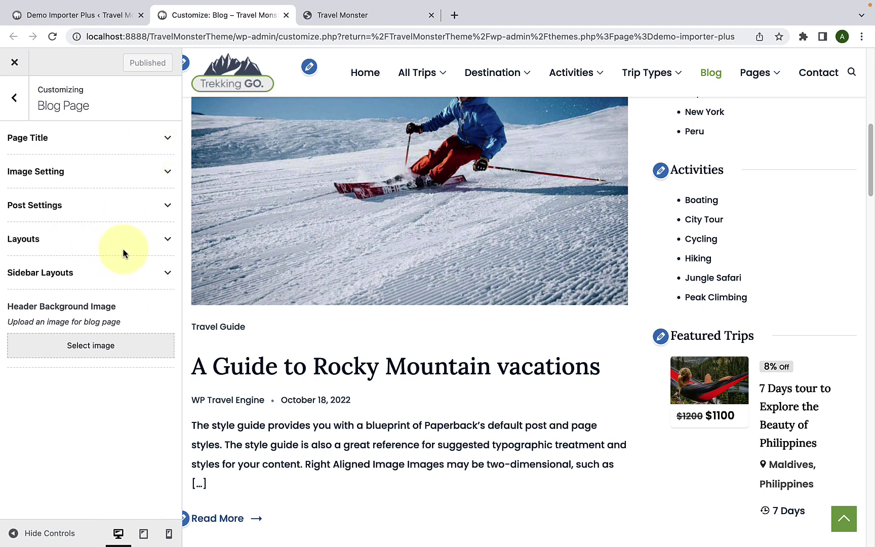
Review the blog page layout choices and set the Blog Sidebar Layout to full width without a sidebar.
left_click(162, 246)
scroll(96, 301, "down", 2)
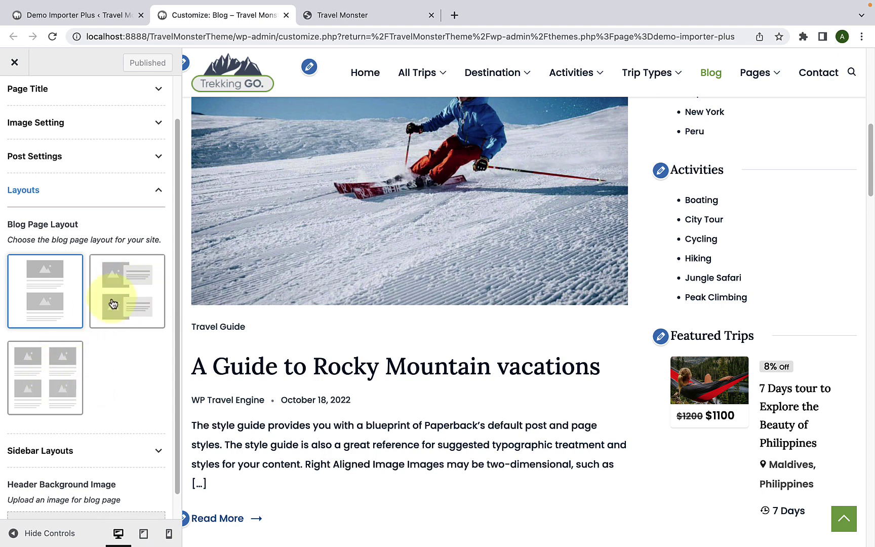
scroll(95, 411, "down", 1)
left_click(153, 432)
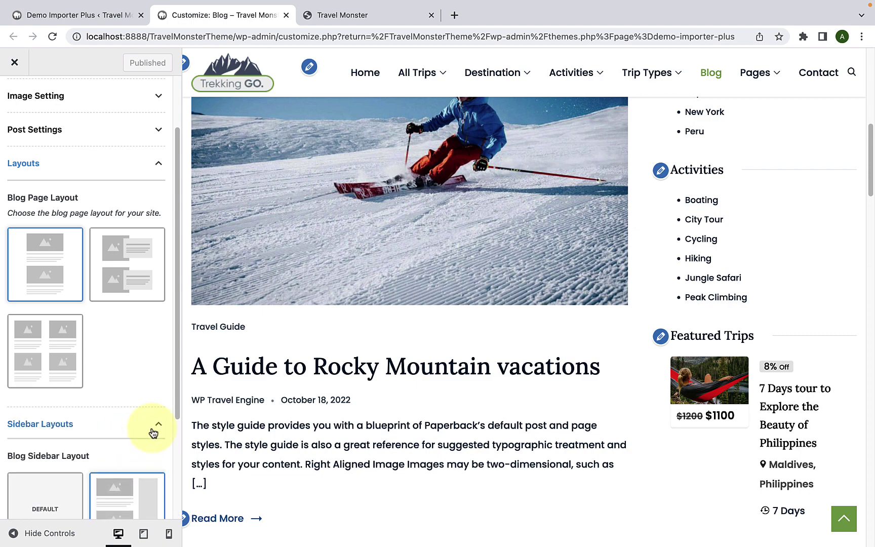
scroll(112, 426, "down", 7)
left_click(116, 420)
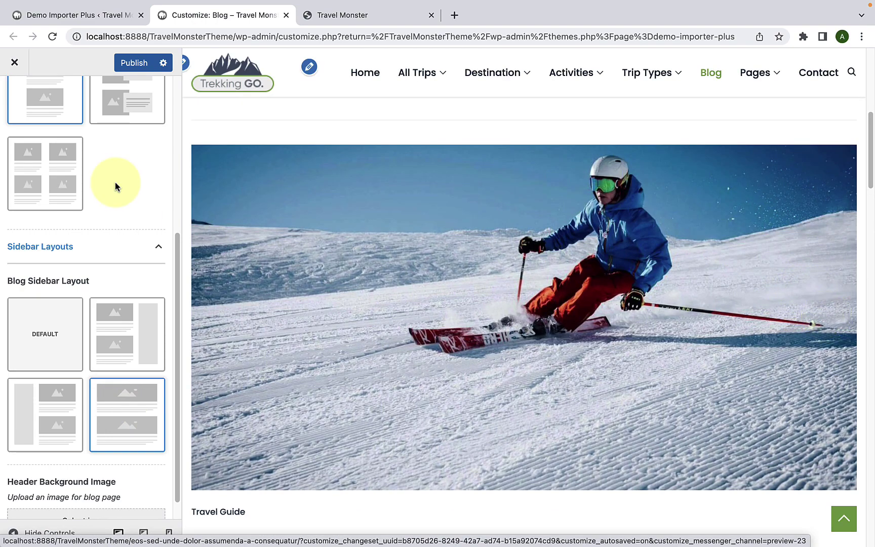
Compare the image-beside-text and grid Blog Page Layouts in the preview, and choose the image-beside-text layout.
scroll(117, 179, "up", 5)
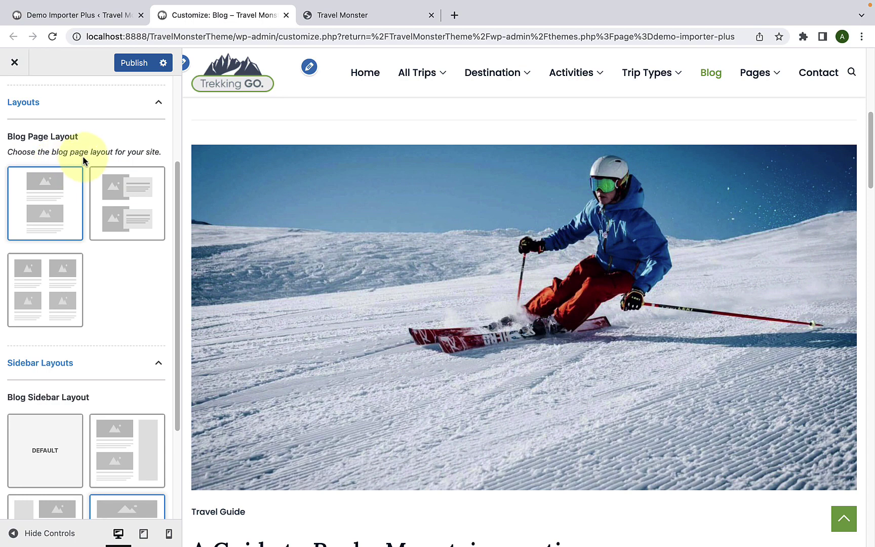
left_click(109, 202)
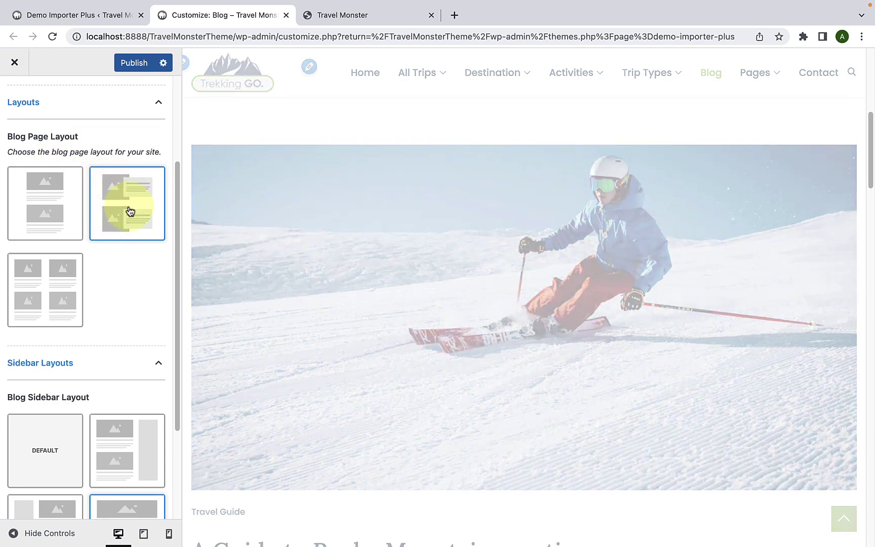
scroll(583, 317, "down", 10)
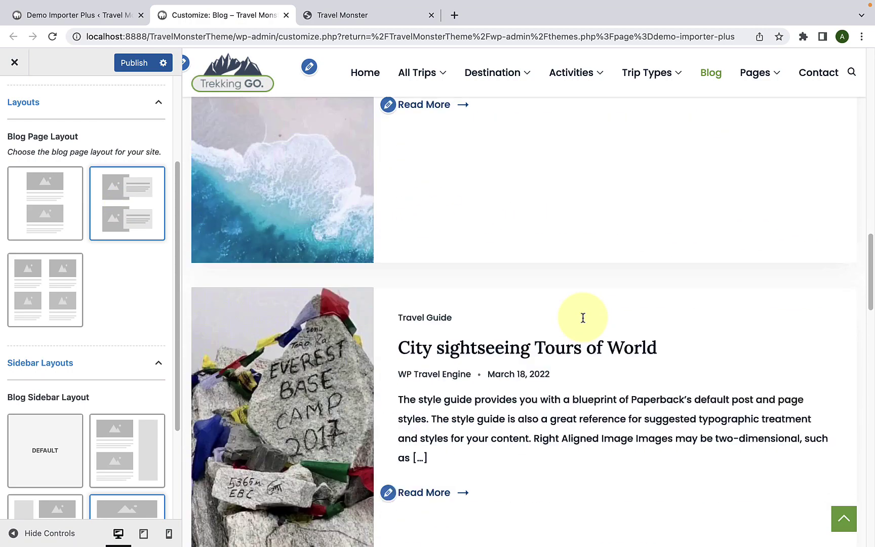
scroll(582, 318, "down", 10)
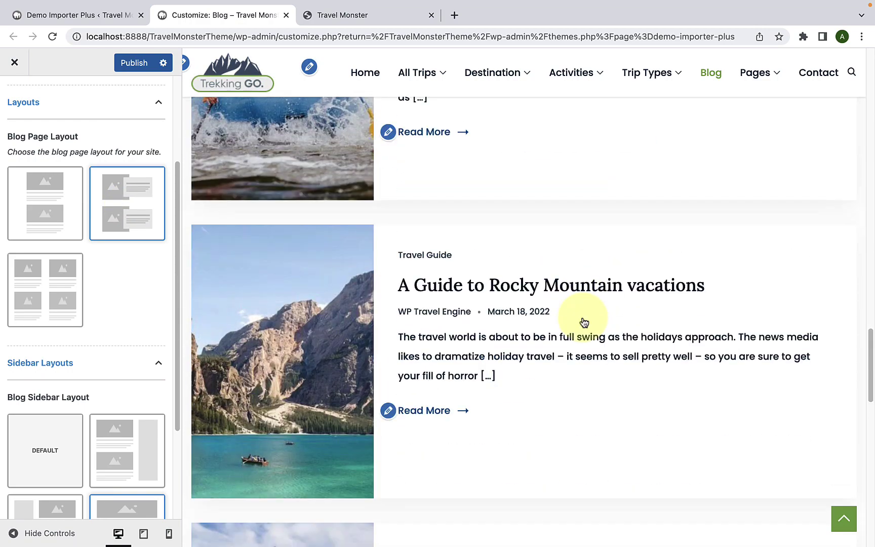
left_click(54, 297)
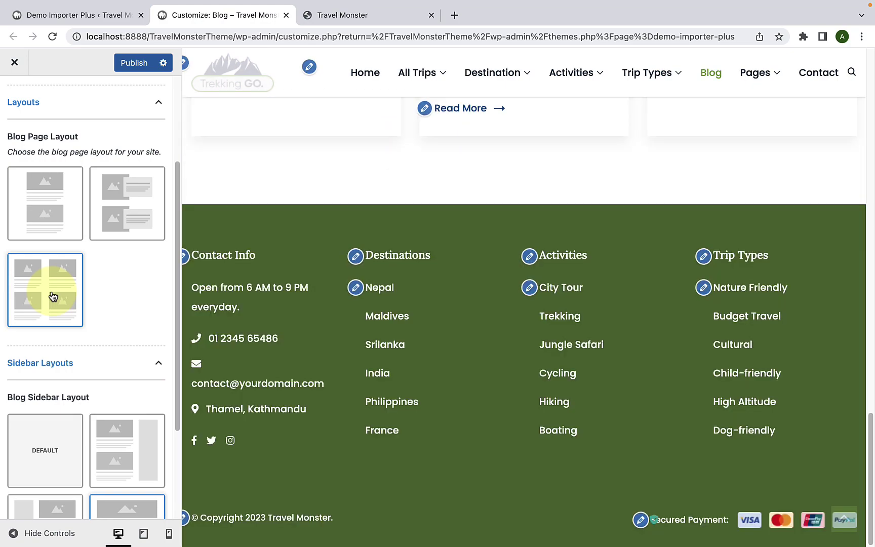
scroll(507, 306, "up", 6)
scroll(509, 307, "up", 3)
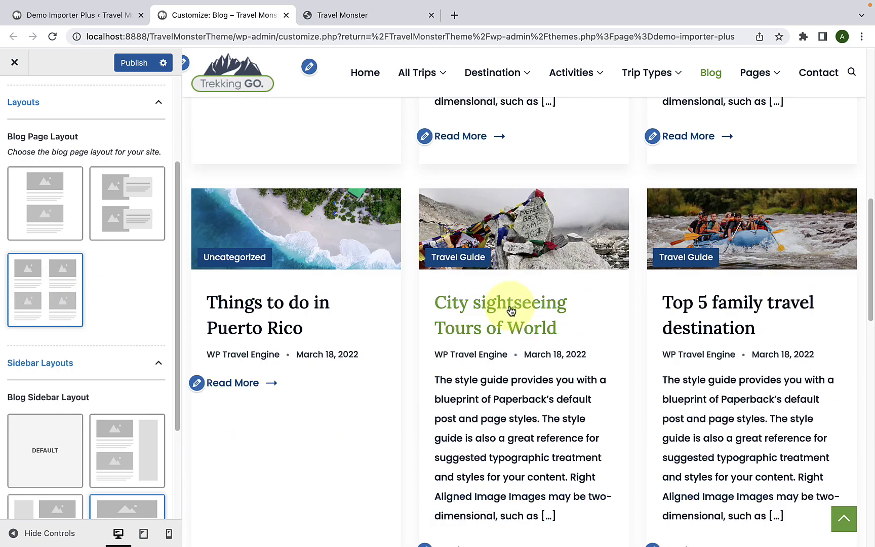
left_click(141, 218)
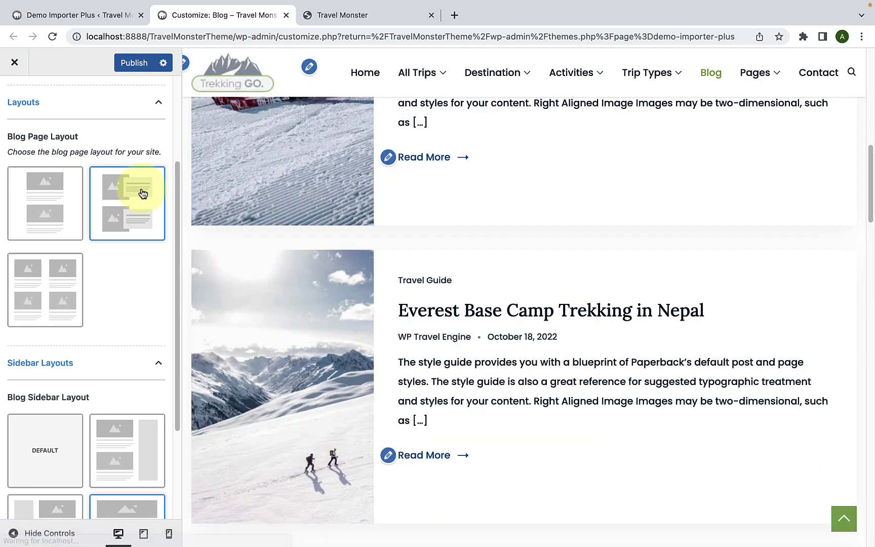
Set the Blog Page Layout to the single-column option with the image above the text, and check the posts in the preview.
scroll(430, 307, "up", 5)
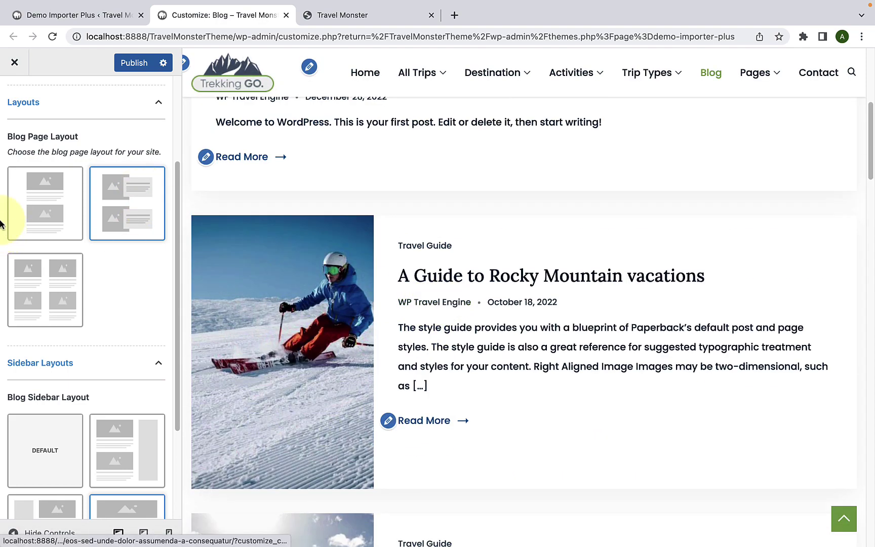
left_click(52, 215)
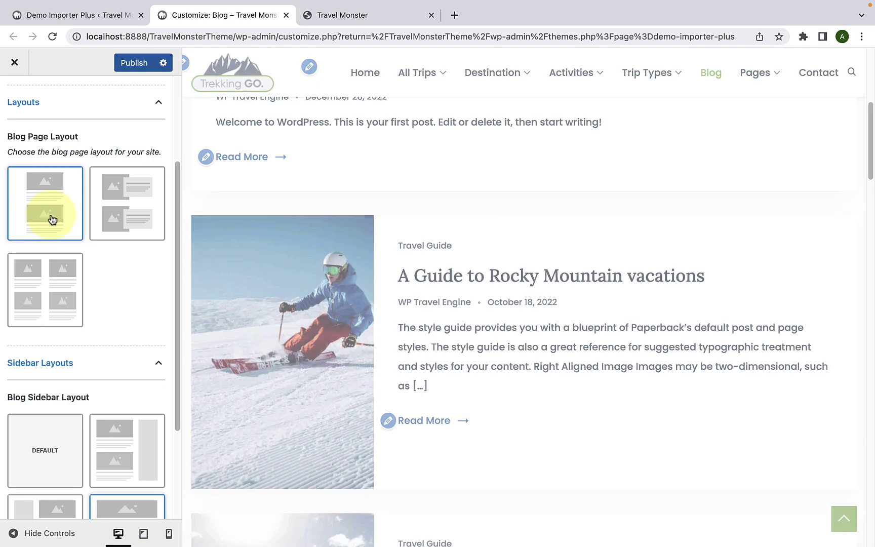
scroll(389, 231, "up", 2)
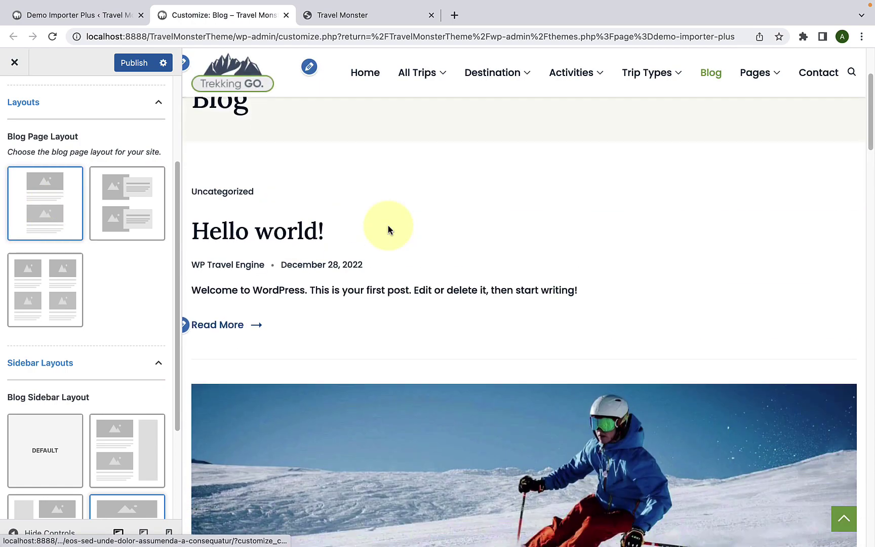
scroll(388, 228, "down", 6)
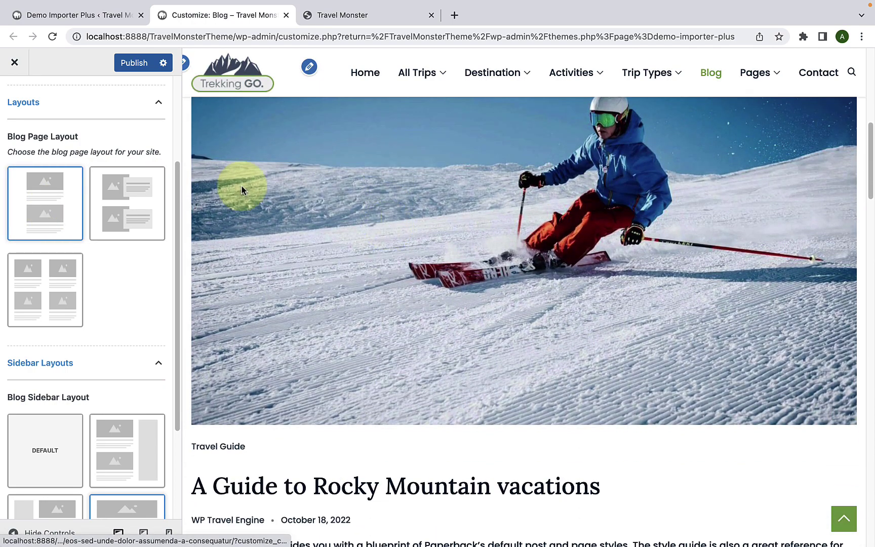
left_click(131, 107)
left_click(133, 222)
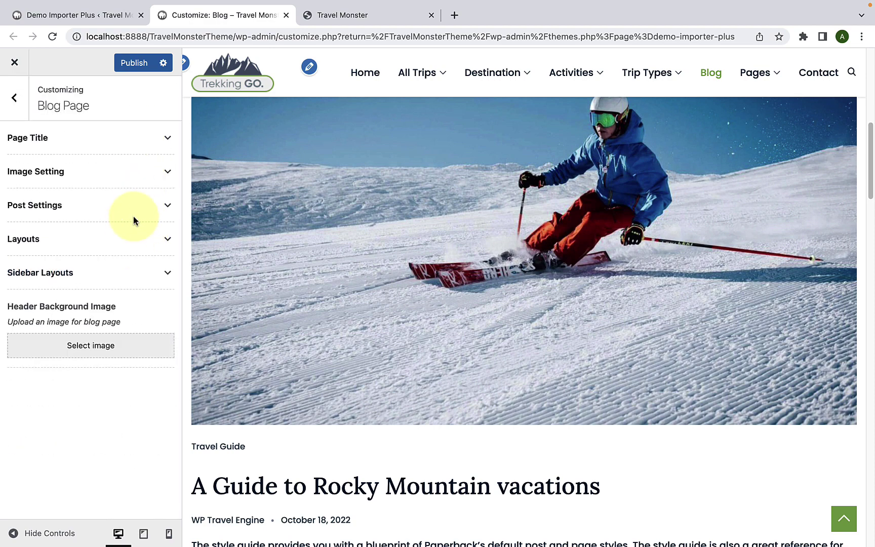
Look over the Page settings for title, sidebar layouts, featured image and comments.
left_click(12, 98)
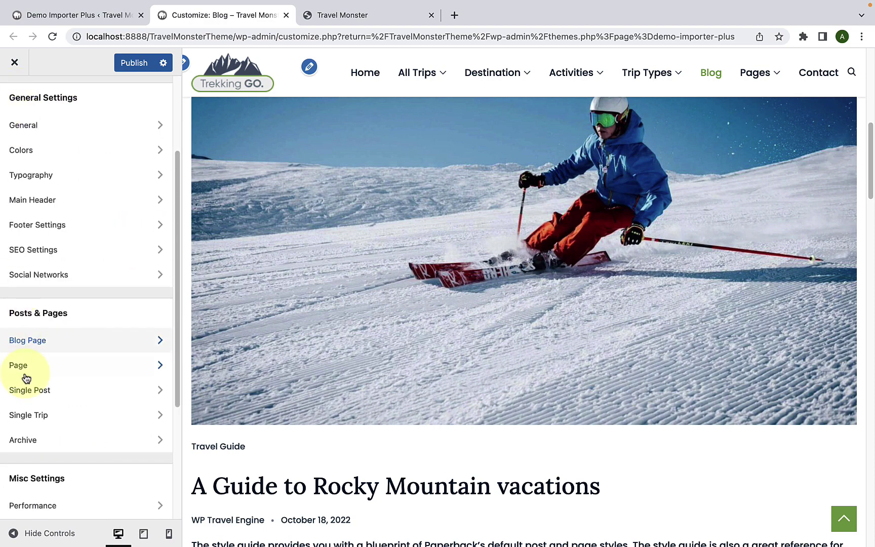
left_click(59, 374)
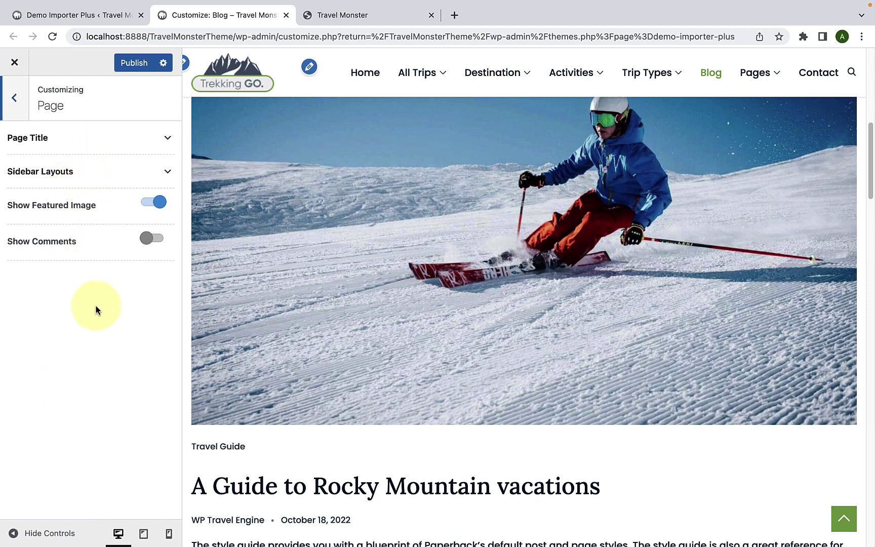
left_click(21, 107)
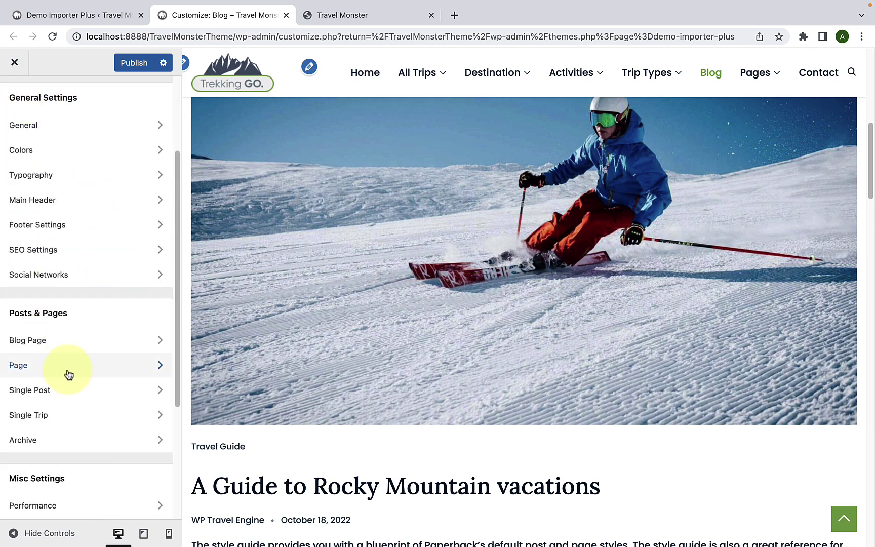
Open the Single Post Layouts choices and load the post "A Guide to Rocky Mountain vacations" in the preview.
left_click(84, 401)
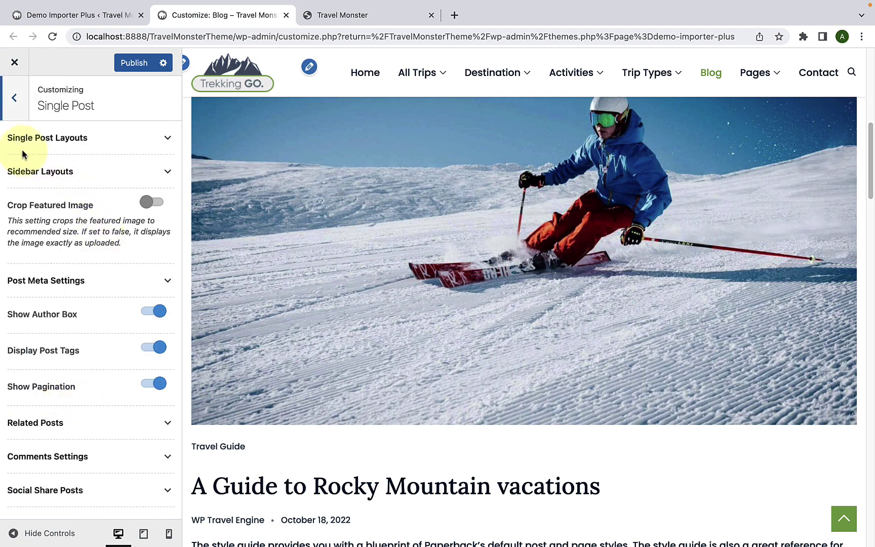
left_click(155, 145)
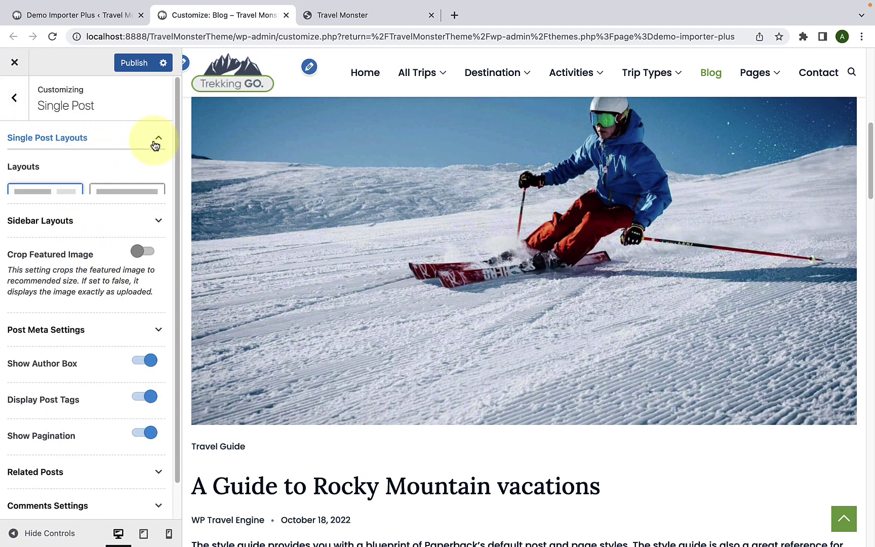
scroll(513, 367, "down", 4)
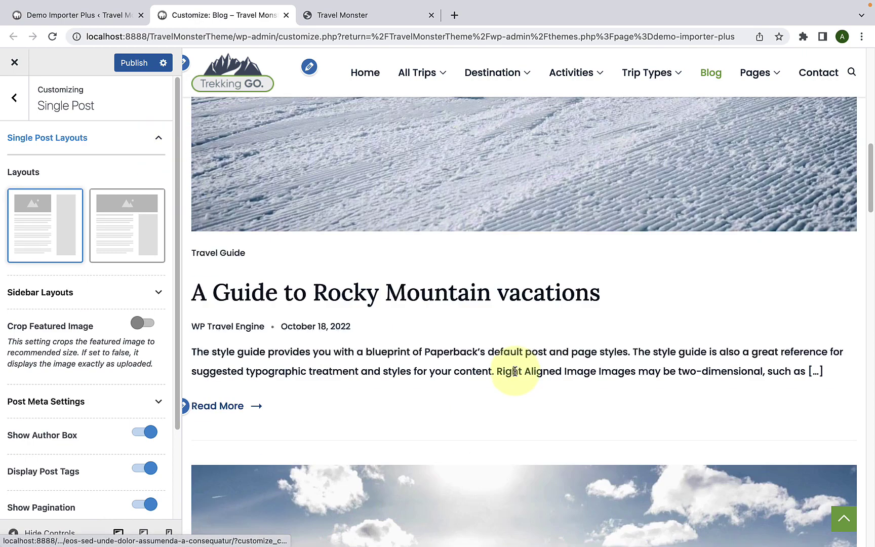
left_click(488, 293)
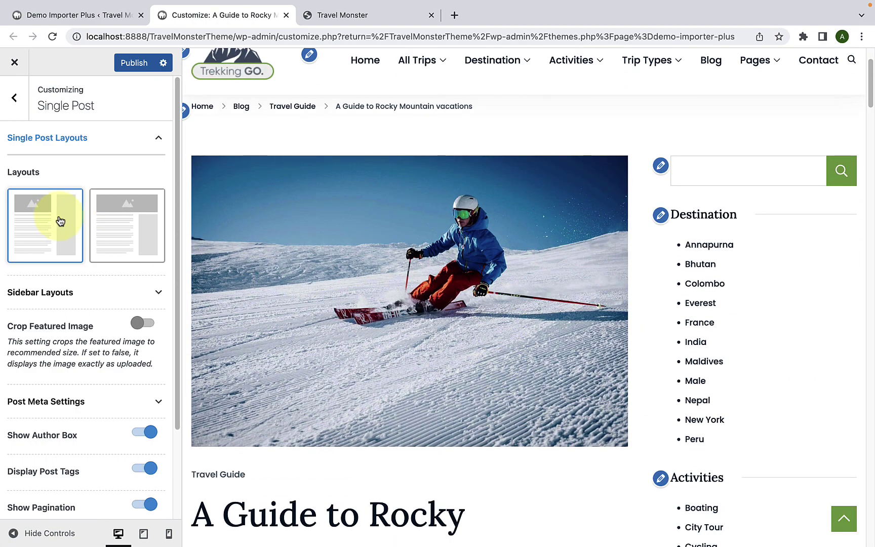
Set the single post layout to the one with the image spanning content and sidebar, and look over the previewed post.
left_click(113, 232)
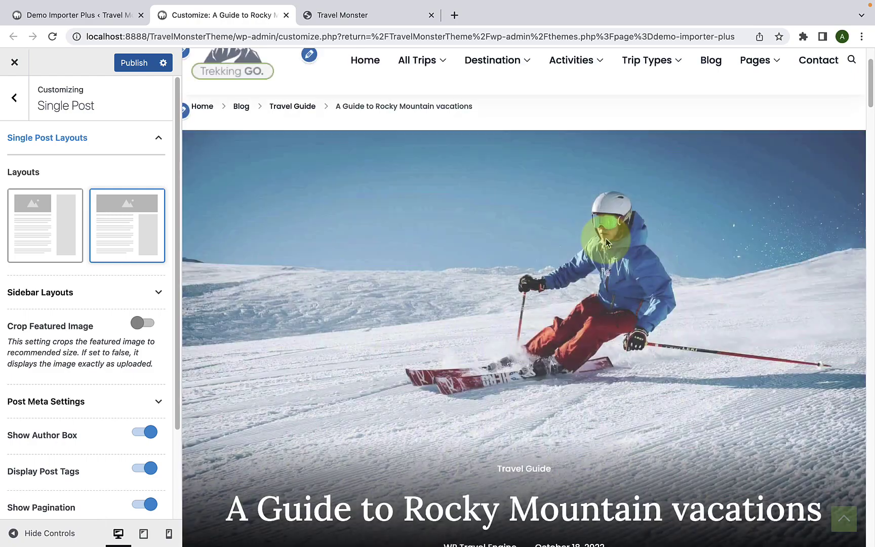
scroll(589, 329, "down", 7)
scroll(588, 333, "up", 5)
scroll(588, 333, "up", 1)
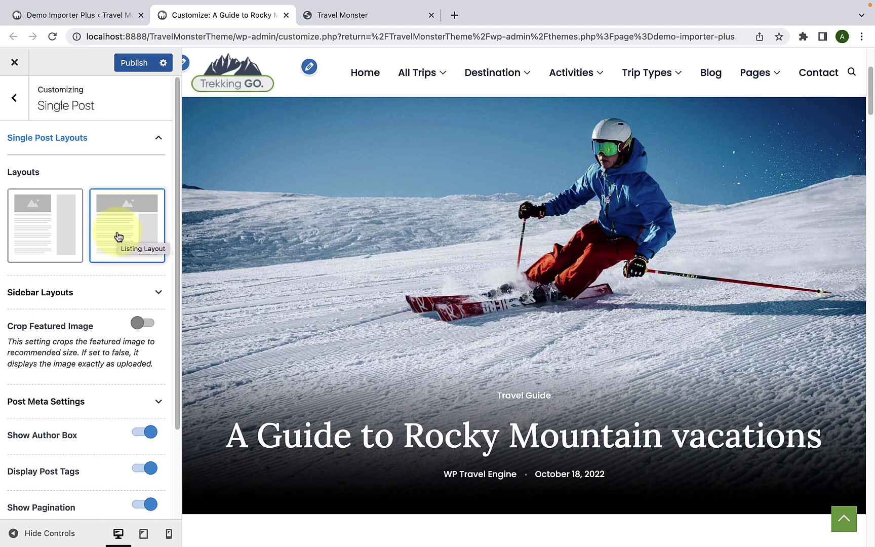
Open the Social Share Posts settings and find the sharing buttons below the article in the previewed post.
scroll(117, 233, "down", 4)
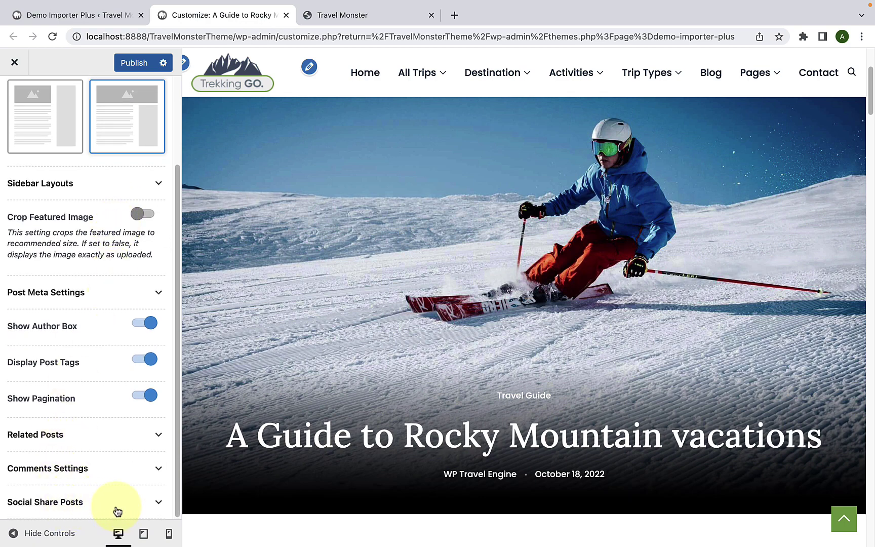
left_click(146, 504)
scroll(141, 489, "down", 5)
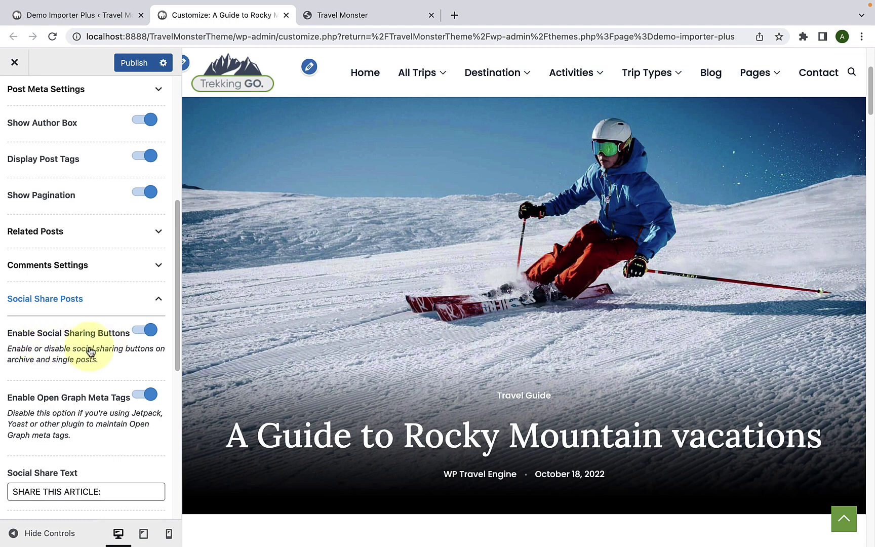
scroll(344, 406, "down", 7)
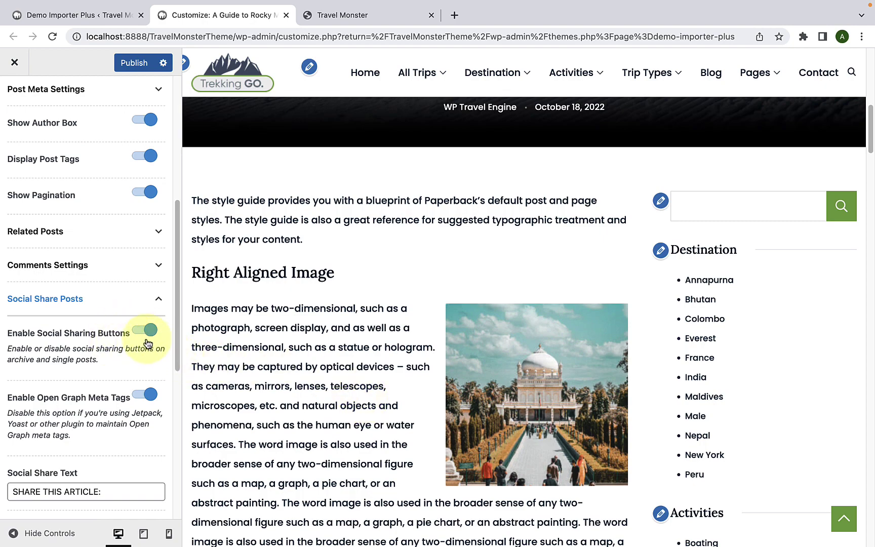
scroll(348, 365, "down", 20)
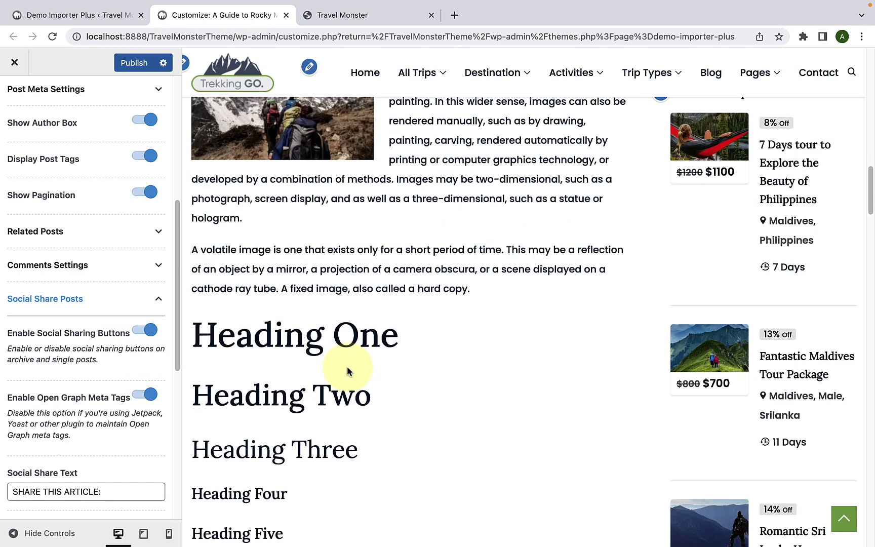
scroll(348, 368, "down", 20)
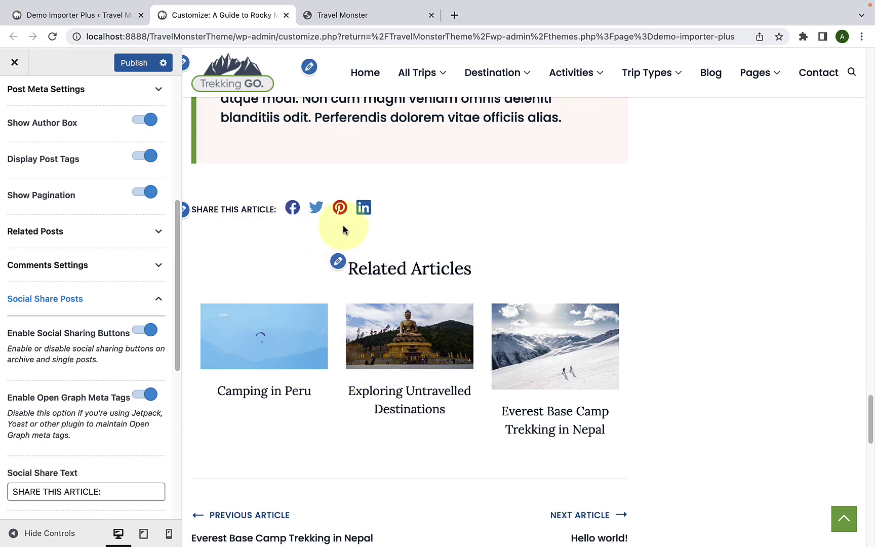
Turn the social sharing buttons off and back on to compare the post in the preview.
left_click(147, 333)
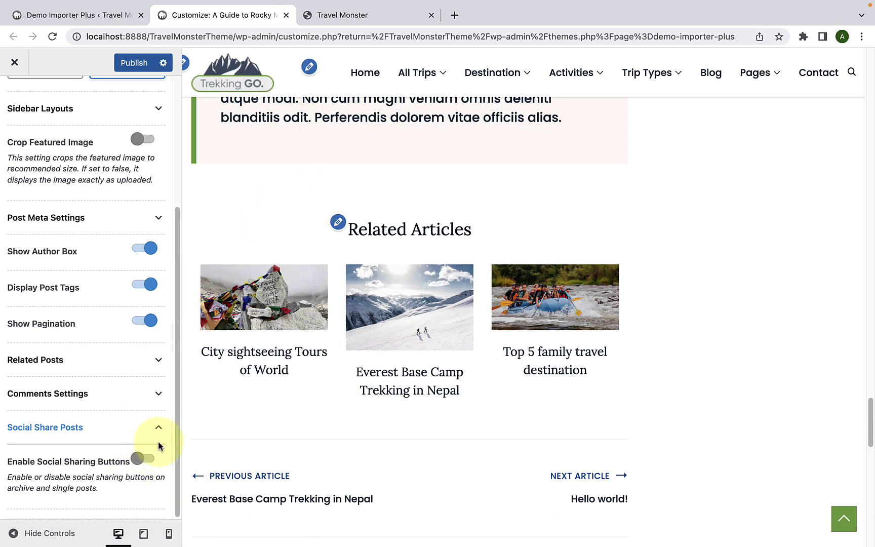
left_click(148, 460)
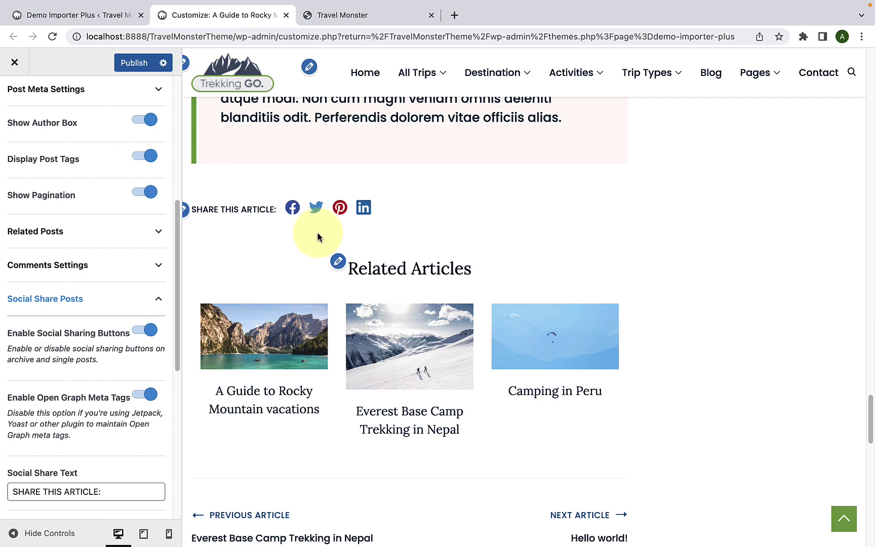
Review the Open Graph Meta Tags option and compare the Social Share Text with the label in the preview.
scroll(25, 375, "down", 3)
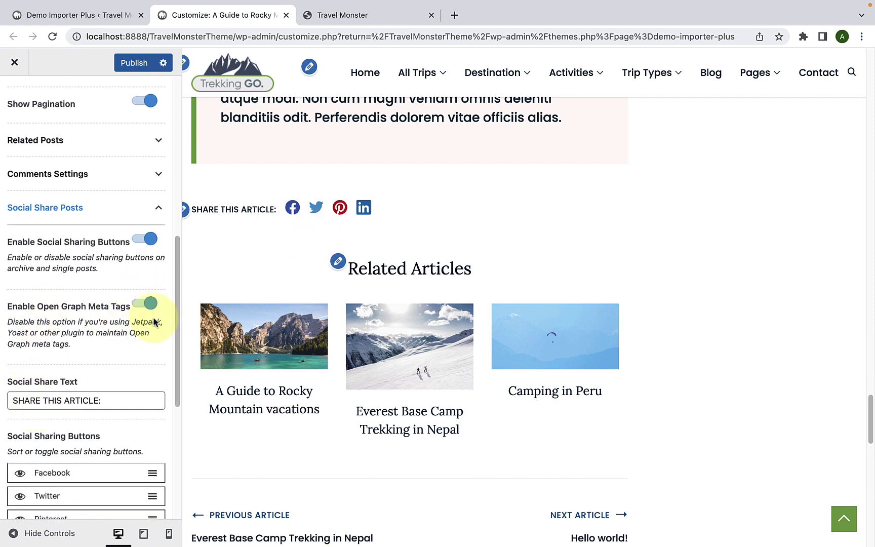
scroll(111, 392, "down", 1)
scroll(112, 392, "down", 2)
left_click_drag(102, 341, 5, 344)
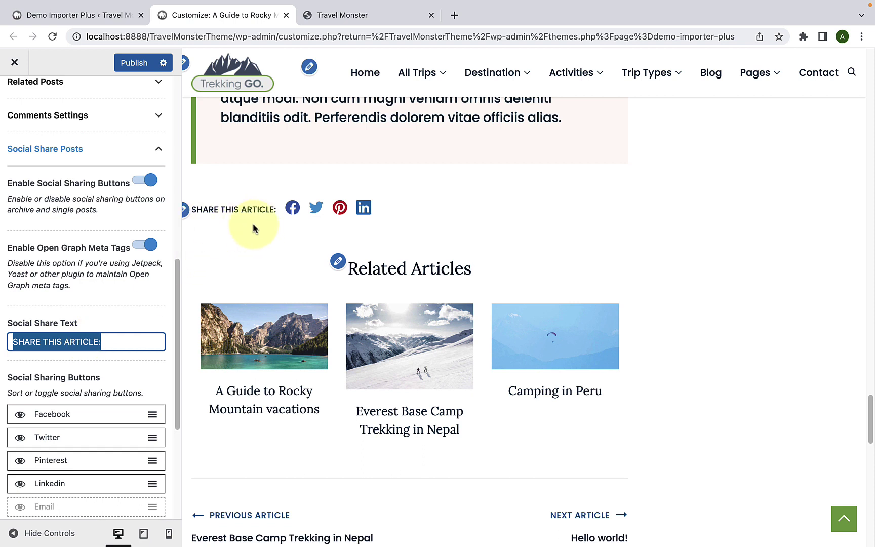
left_click(108, 344)
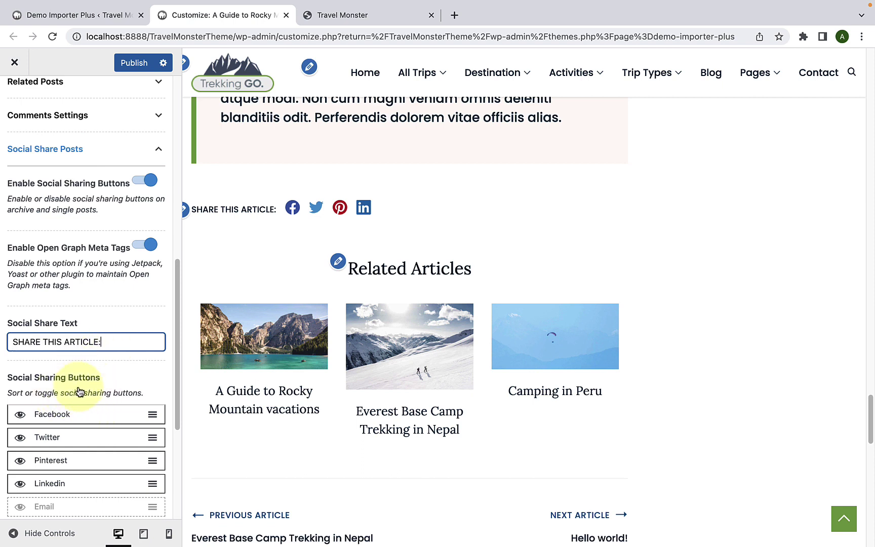
Enable the Email and Reddit social sharing buttons for posts.
scroll(82, 420, "down", 3)
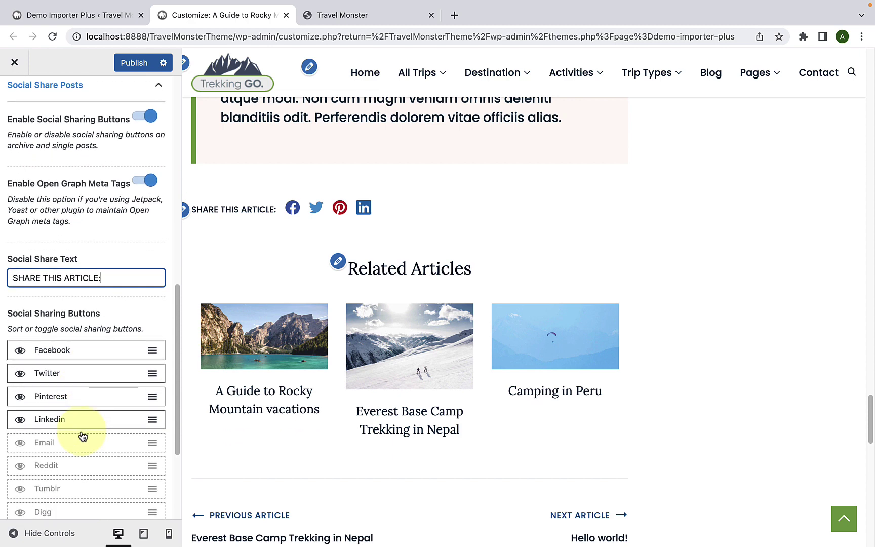
scroll(83, 436, "down", 2)
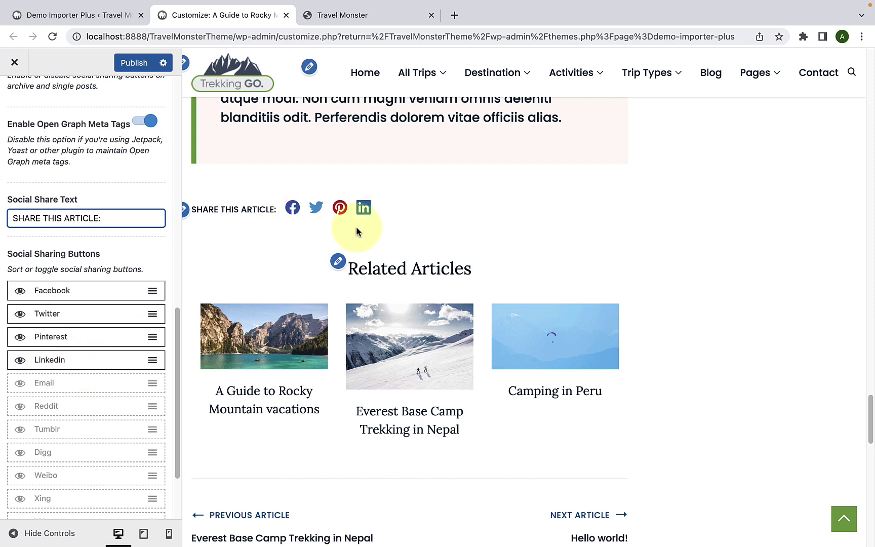
scroll(38, 390, "down", 1)
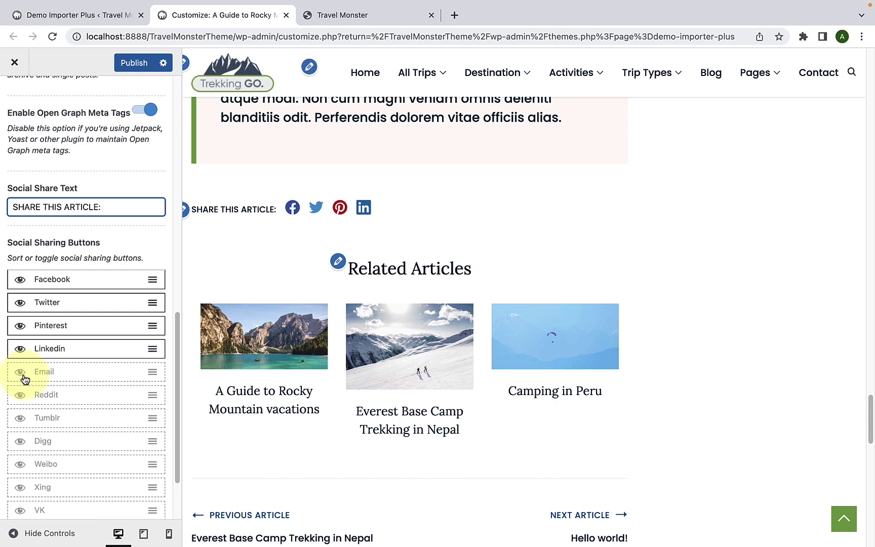
left_click(22, 374)
left_click(20, 396)
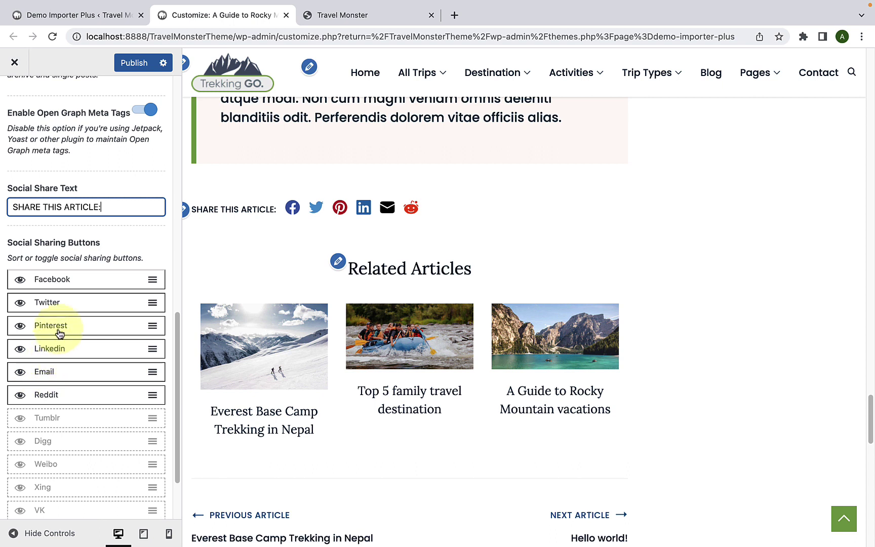
Reorder the social sharing buttons so Linkedin comes first, followed by Pinterest, Facebook and Twitter, and publish the changes.
mouse_move(59, 334)
left_mouse_down()
mouse_move(58, 280)
mouse_move(59, 320)
left_mouse_up()
left_click_drag(62, 339, 65, 281)
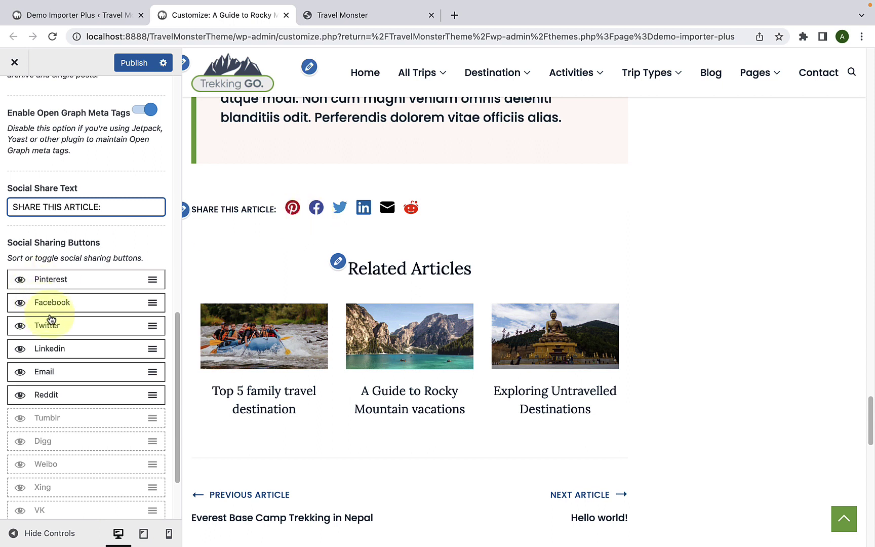
left_click_drag(58, 355, 58, 287)
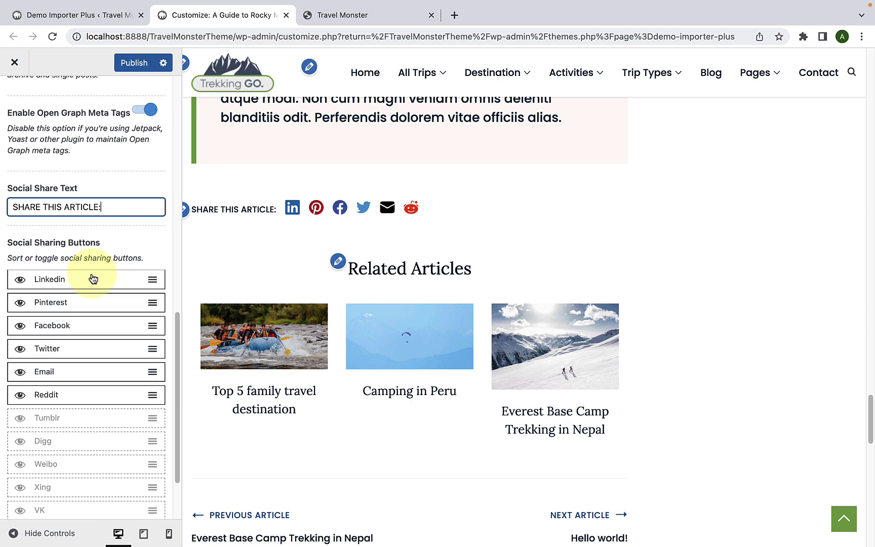
scroll(96, 337, "down", 1)
scroll(97, 334, "up", 15)
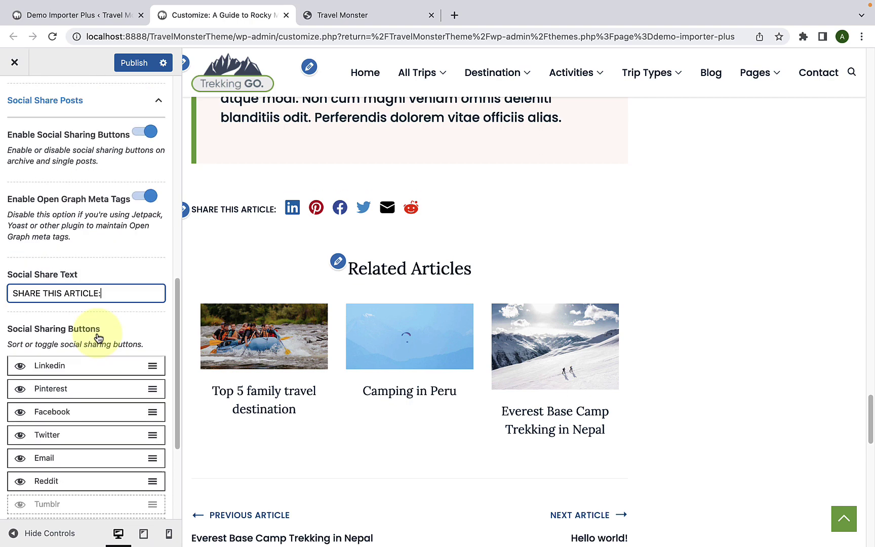
left_click(137, 61)
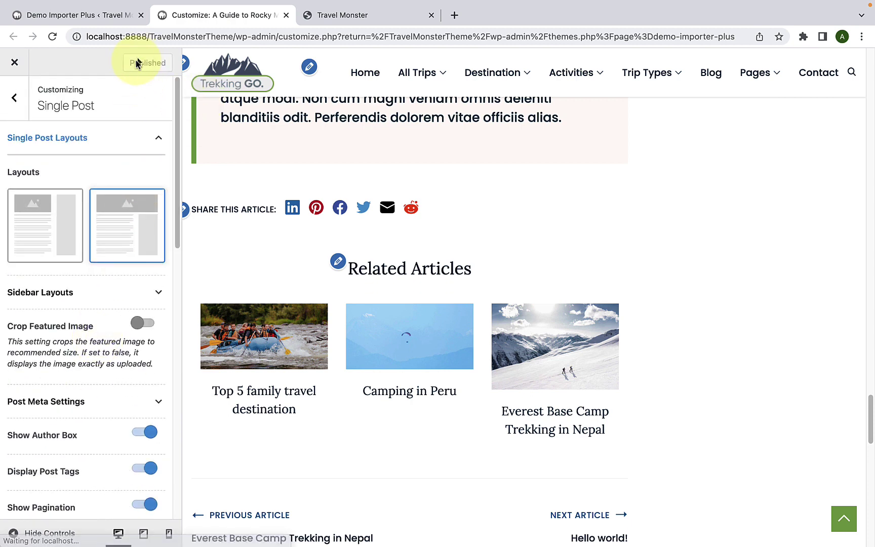
Check the sticky booking form option in the Single Trip settings and return to the main settings list.
left_click(16, 97)
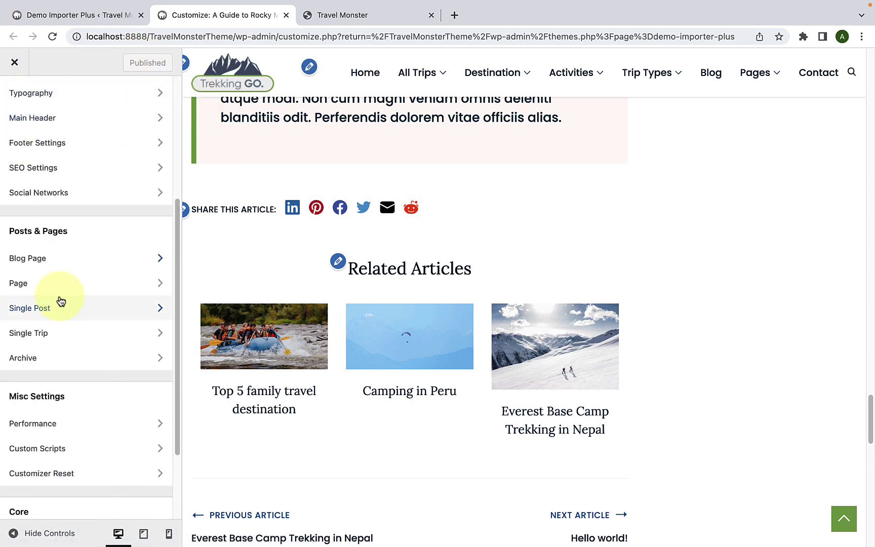
left_click(70, 341)
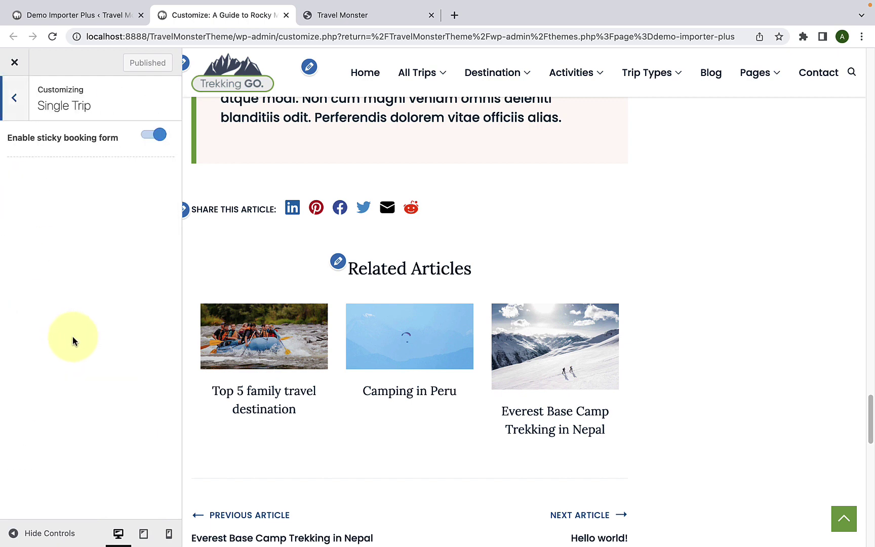
left_click(18, 114)
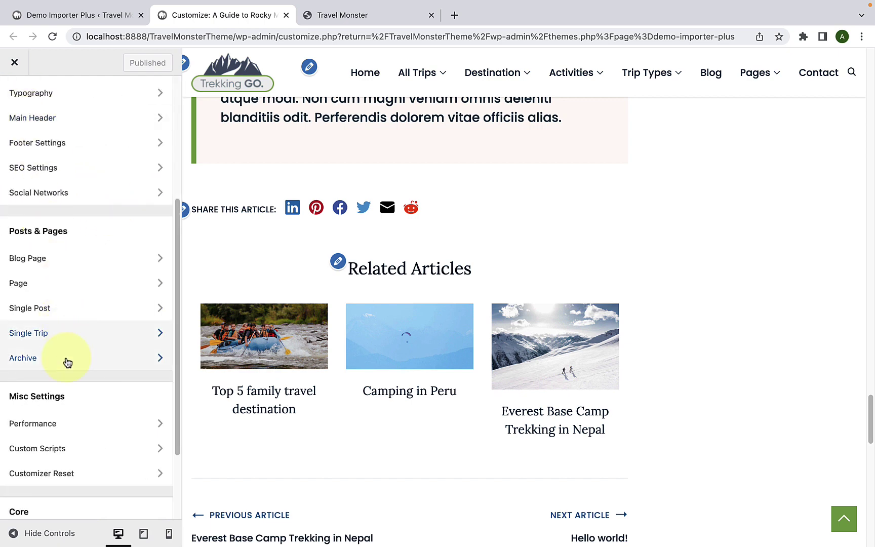
Open the Archive layout options and show the Travel Guide category archive in the preview.
left_click(67, 360)
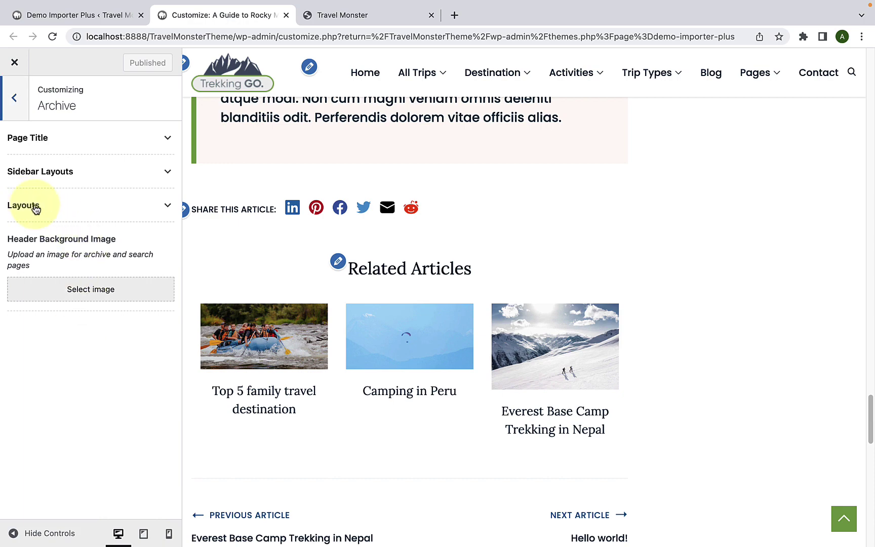
left_click(147, 212)
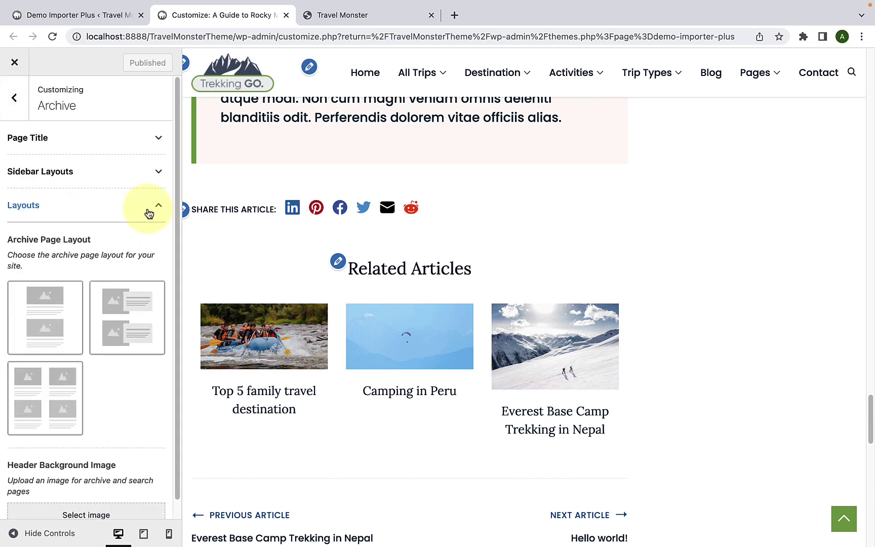
scroll(332, 234, "up", 20)
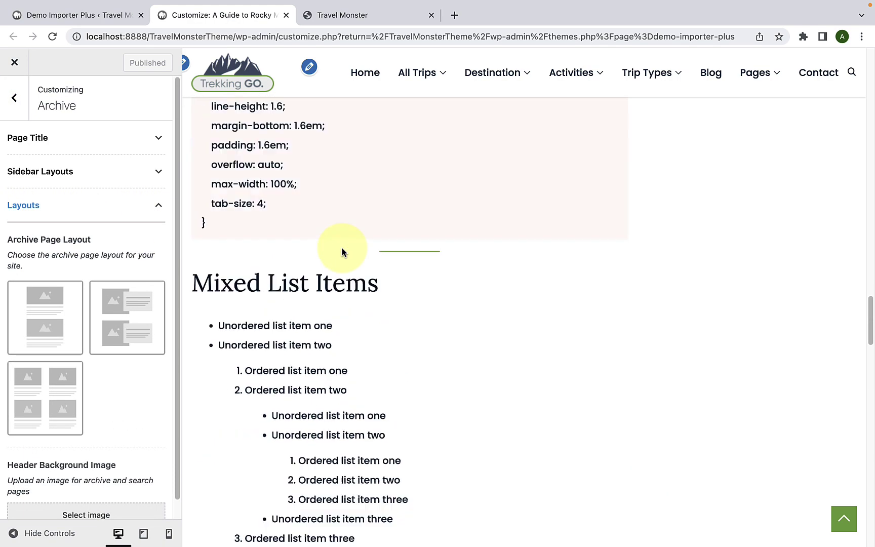
scroll(342, 249, "up", 15)
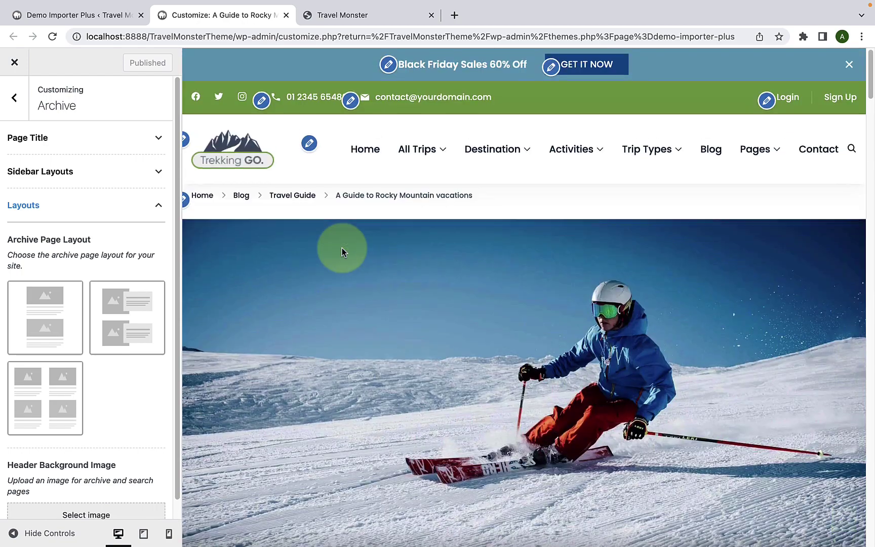
scroll(440, 299, "down", 4)
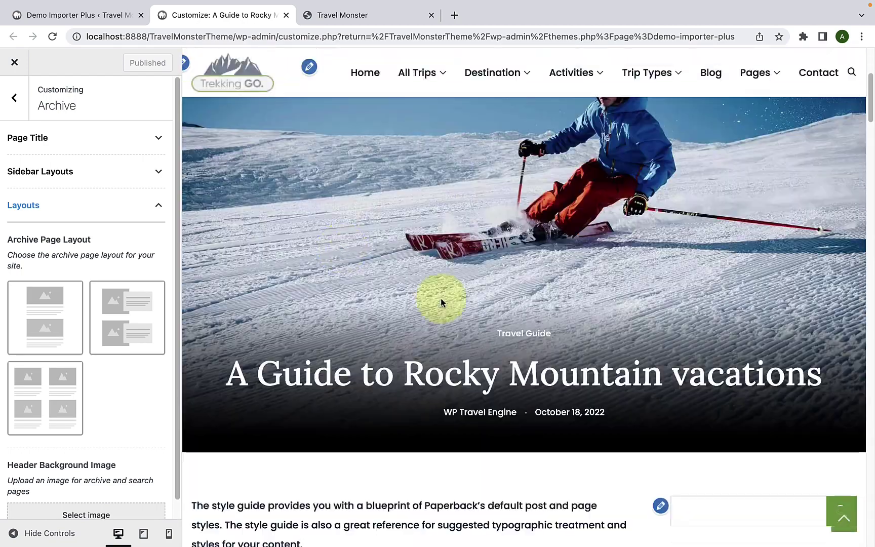
left_click(542, 335)
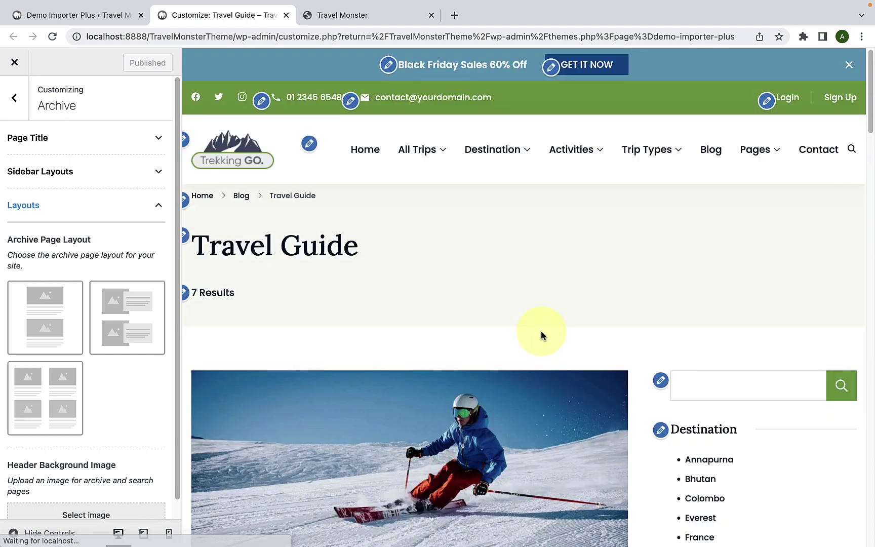
scroll(541, 333, "down", 6)
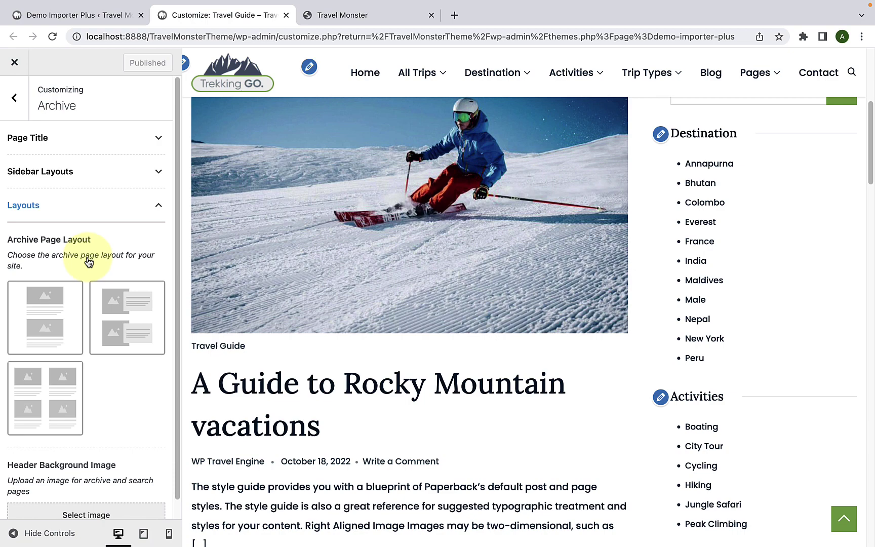
Try the single-column and Listing layouts for the archive page, settle on the Grid Layout and publish it.
left_click(63, 319)
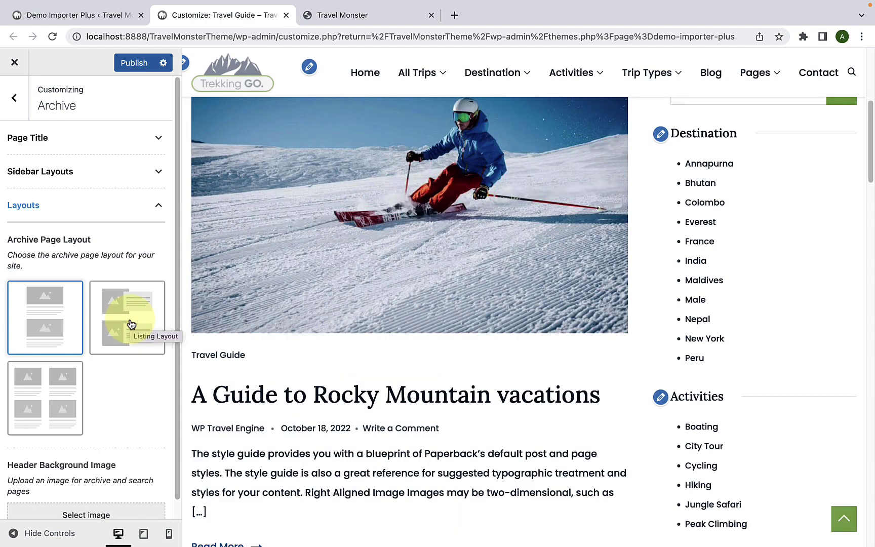
left_click(129, 323)
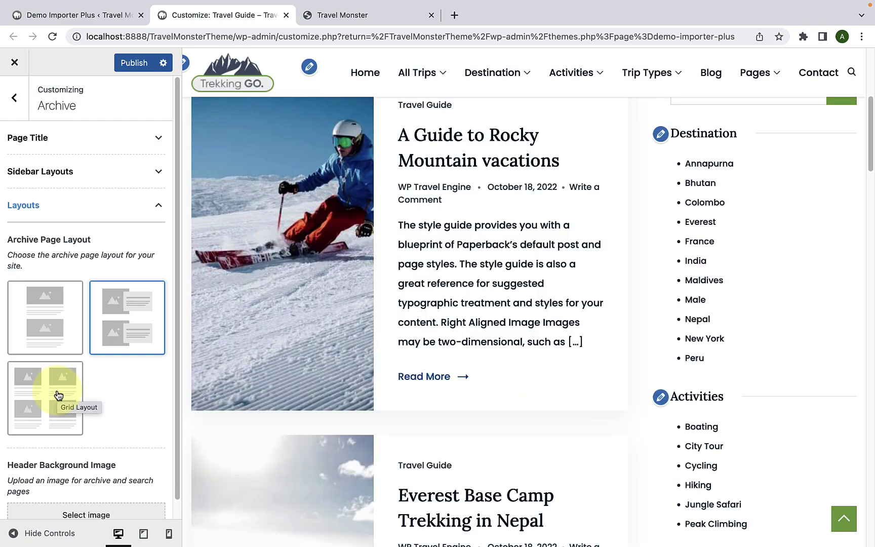
left_click(62, 399)
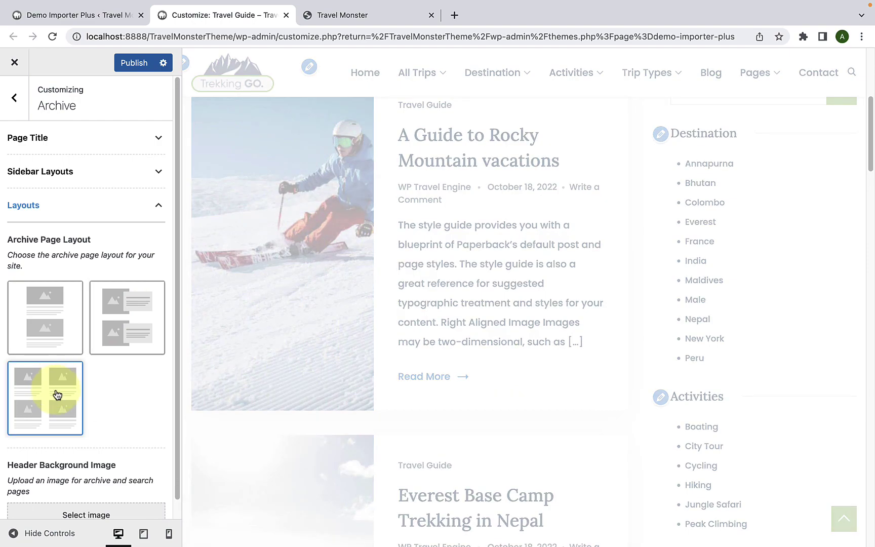
scroll(488, 314, "down", 8)
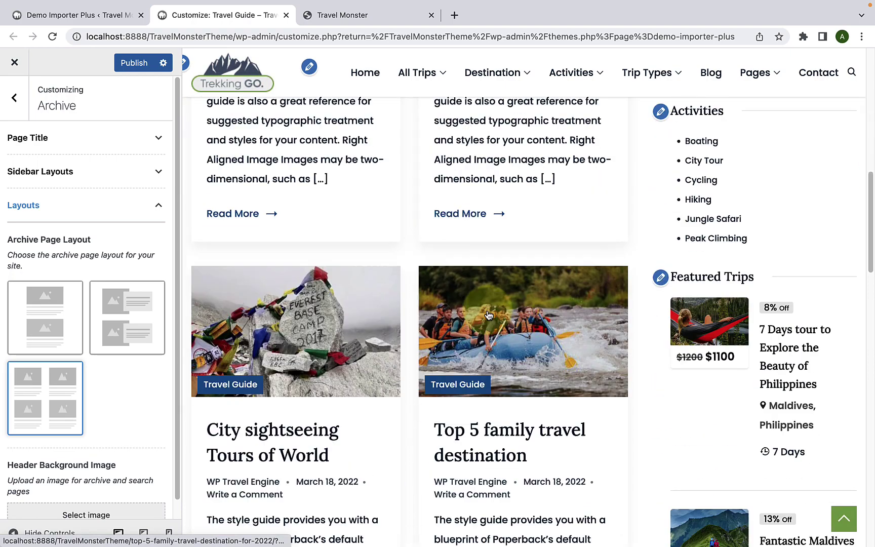
scroll(488, 315, "down", 5)
scroll(488, 312, "up", 15)
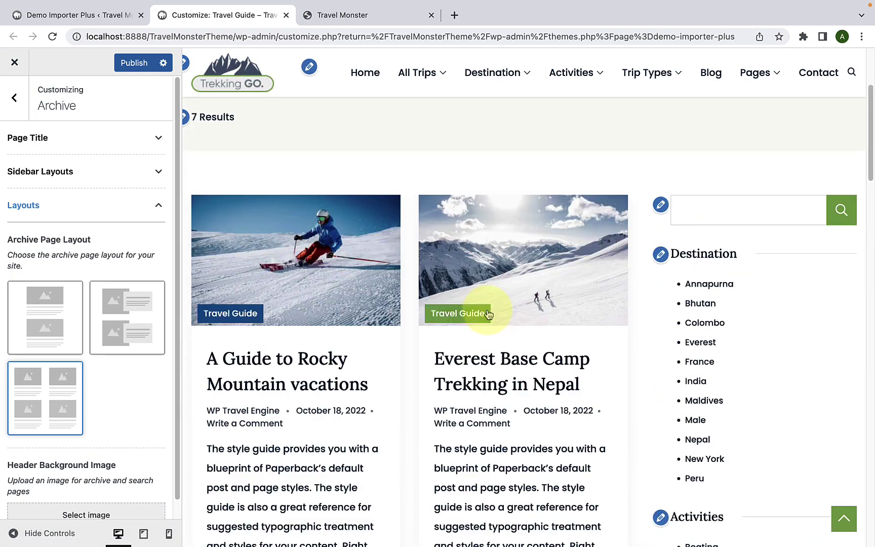
left_click(140, 67)
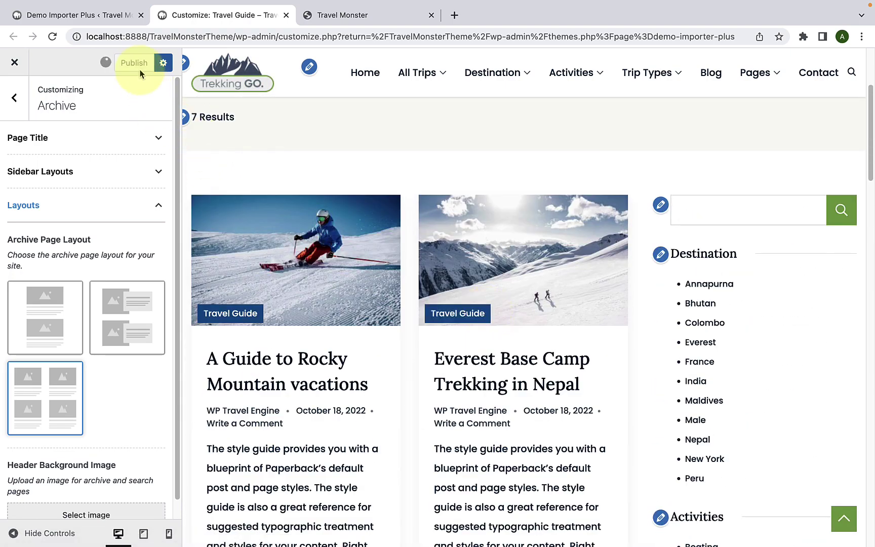
Review the Images options in the Performance settings, from lazy loading and lightbox to missing image dimensions.
left_click(19, 105)
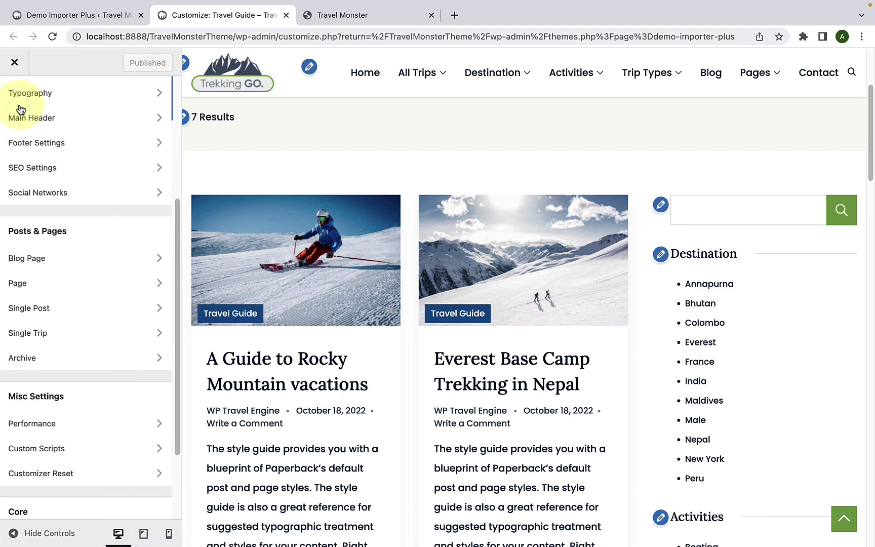
scroll(65, 329, "down", 2)
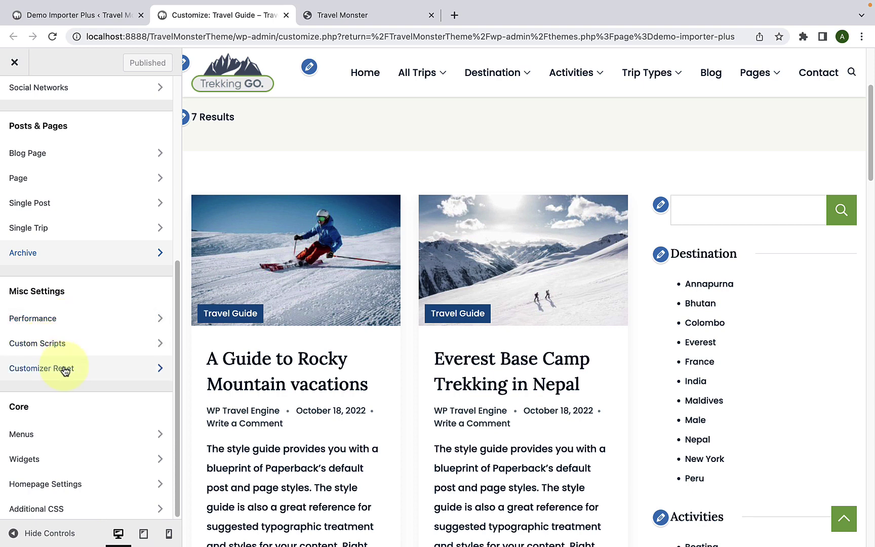
left_click(71, 320)
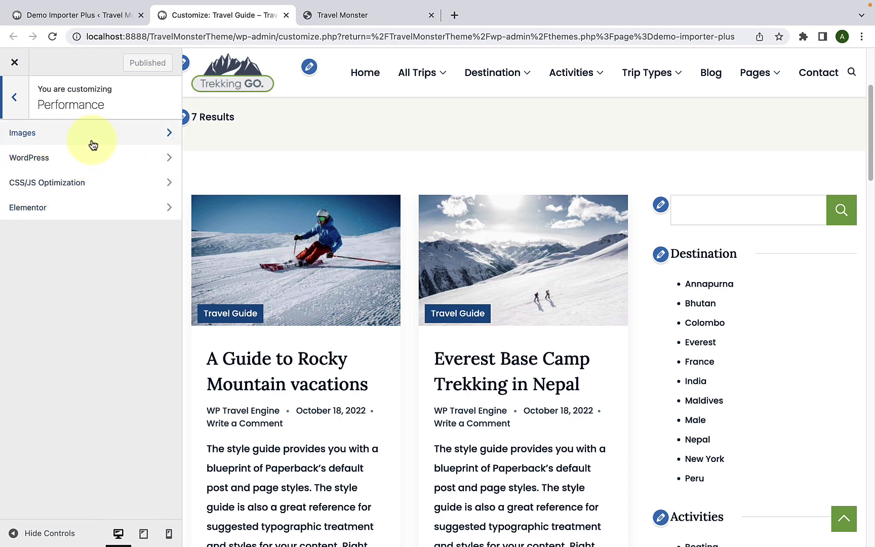
left_click(92, 145)
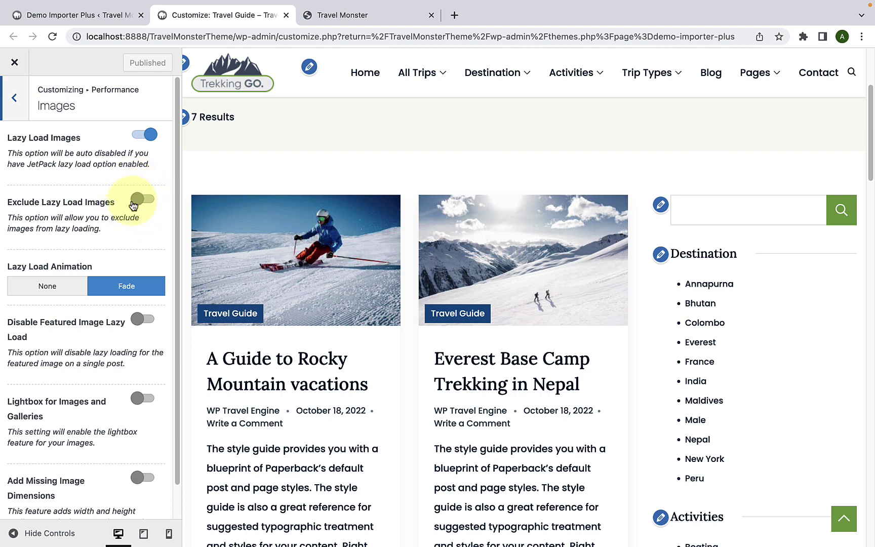
scroll(122, 253, "down", 1)
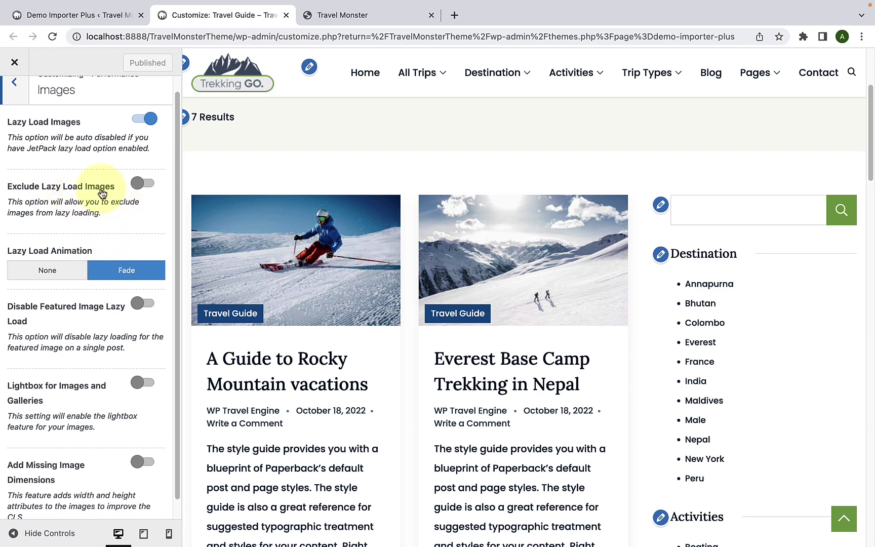
scroll(71, 314, "down", 1)
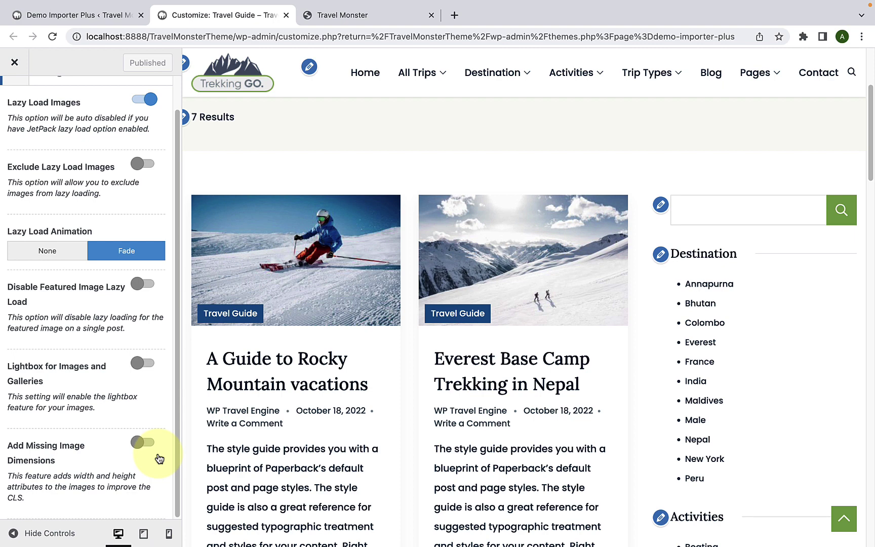
scroll(114, 436, "up", 2)
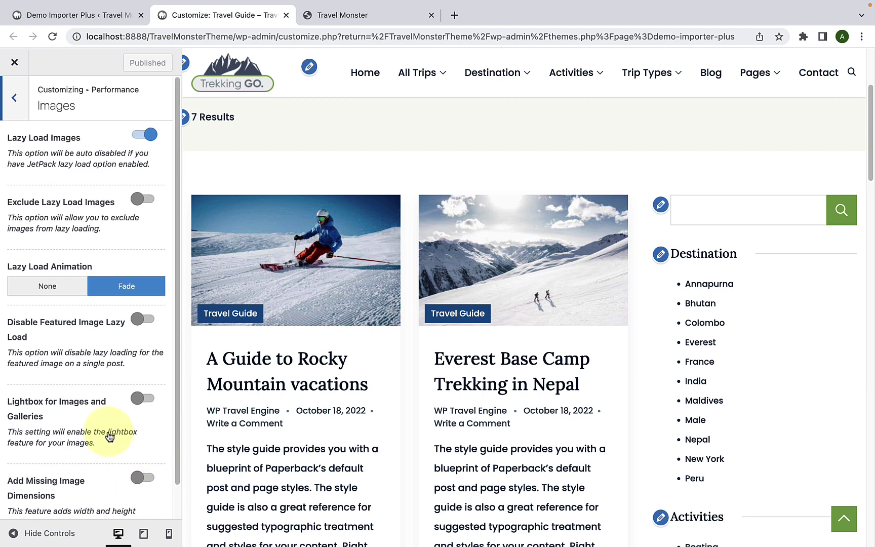
left_click(18, 106)
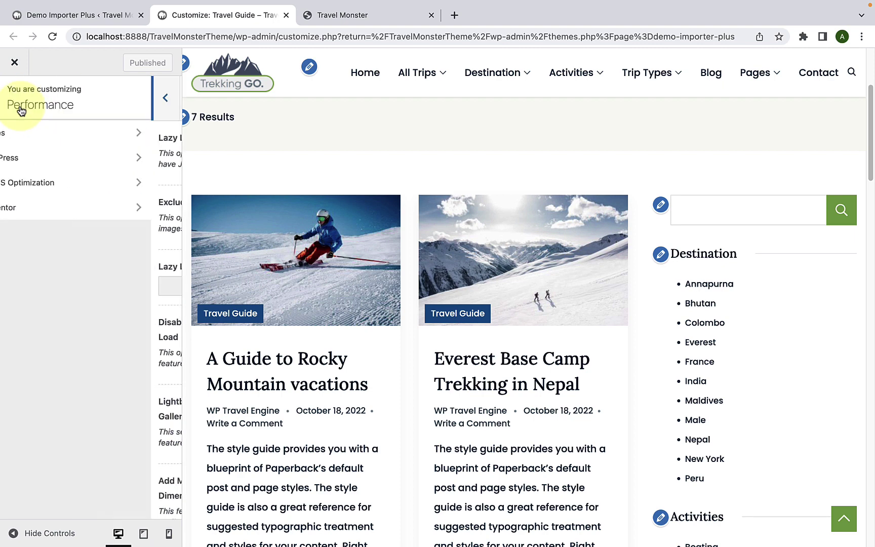
Review the WordPress options and the CSS/JS Optimization options in the Performance settings.
left_click(71, 167)
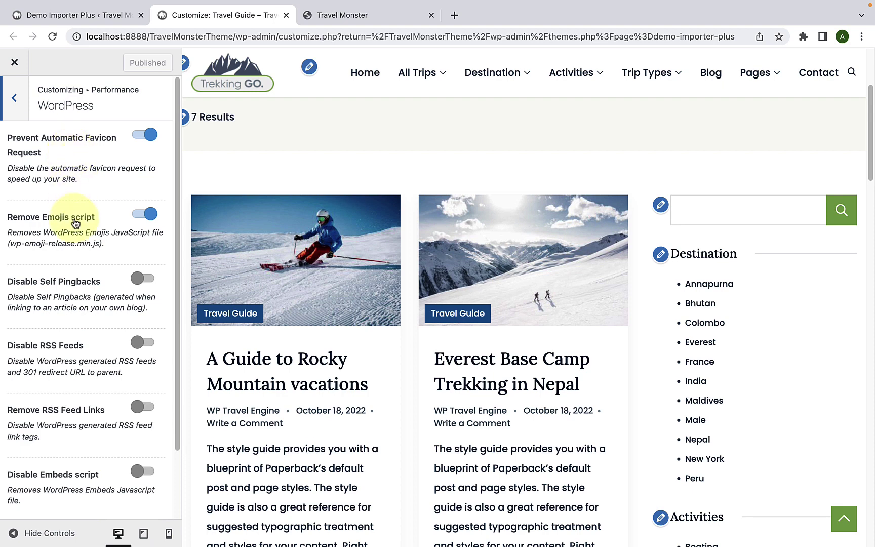
scroll(74, 222, "down", 1)
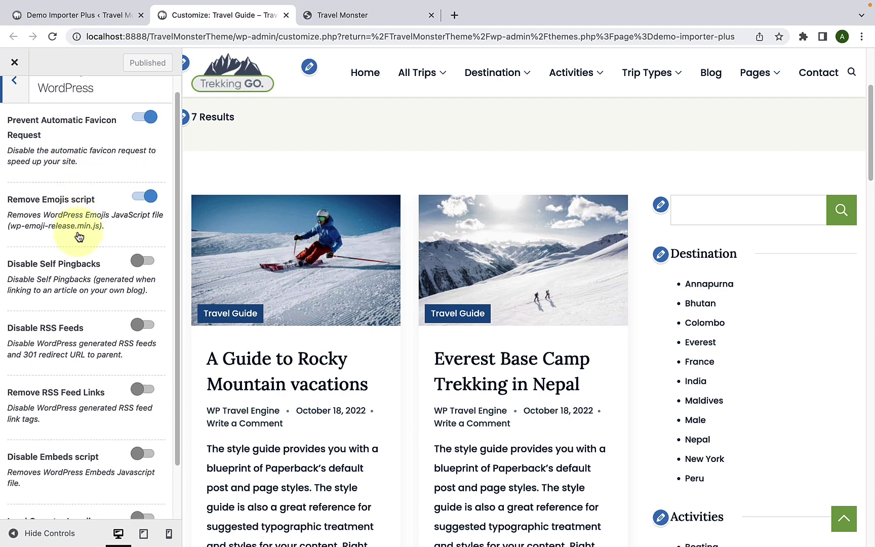
scroll(76, 241, "down", 3)
scroll(76, 247, "down", 1)
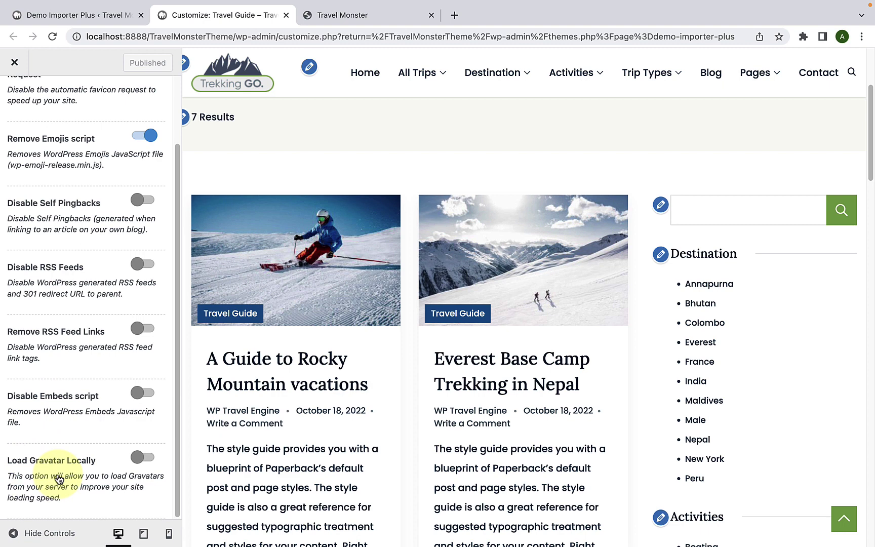
scroll(58, 476, "up", 5)
left_click(23, 109)
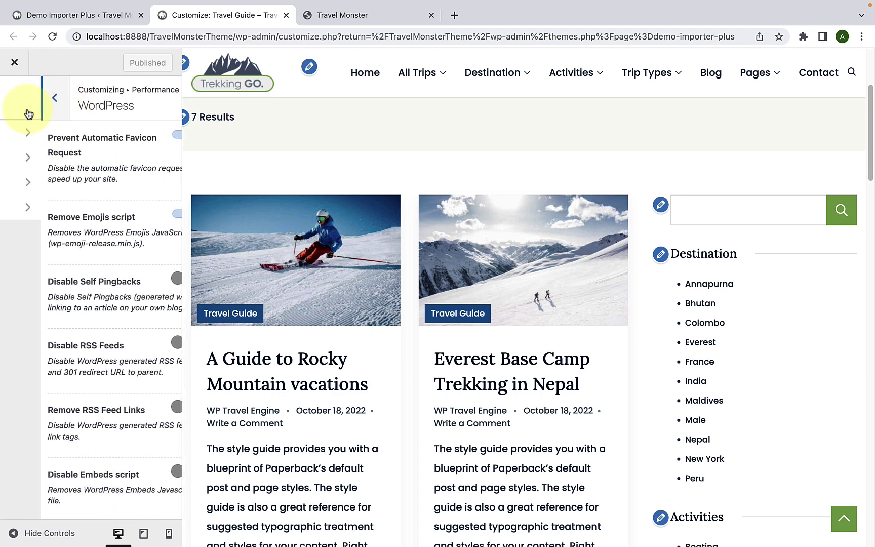
left_click(28, 180)
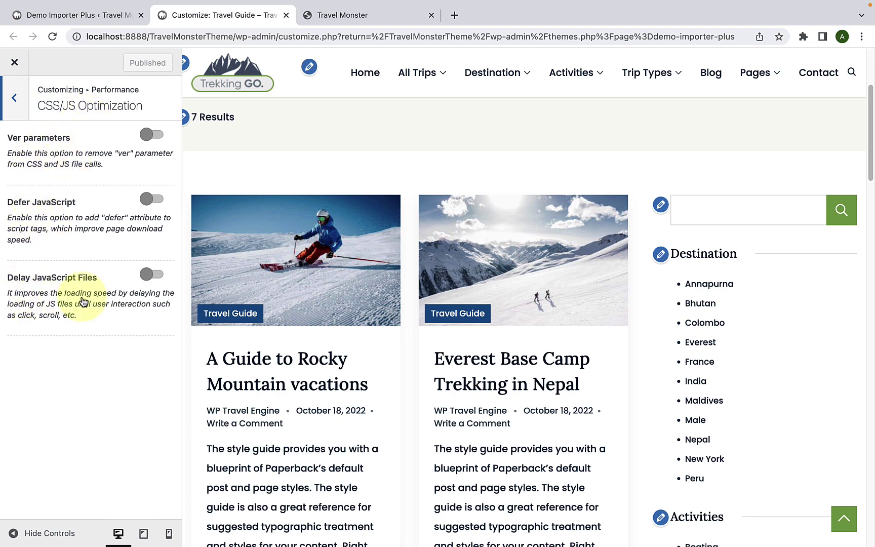
left_click(15, 101)
Turn on all five Elementor performance options, from Disable Google Fonts to Disable Elementor Pro scripts, and publish the changes.
left_click(40, 209)
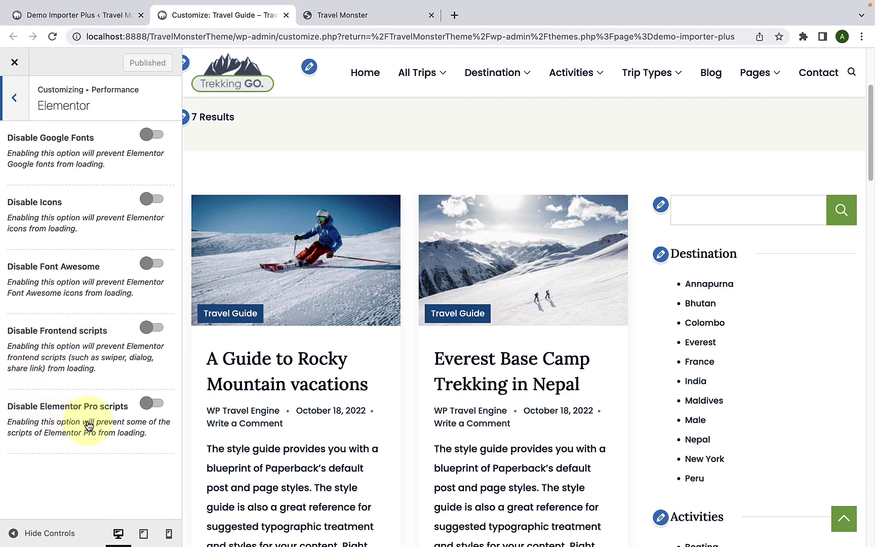
left_click(153, 404)
left_click(157, 327)
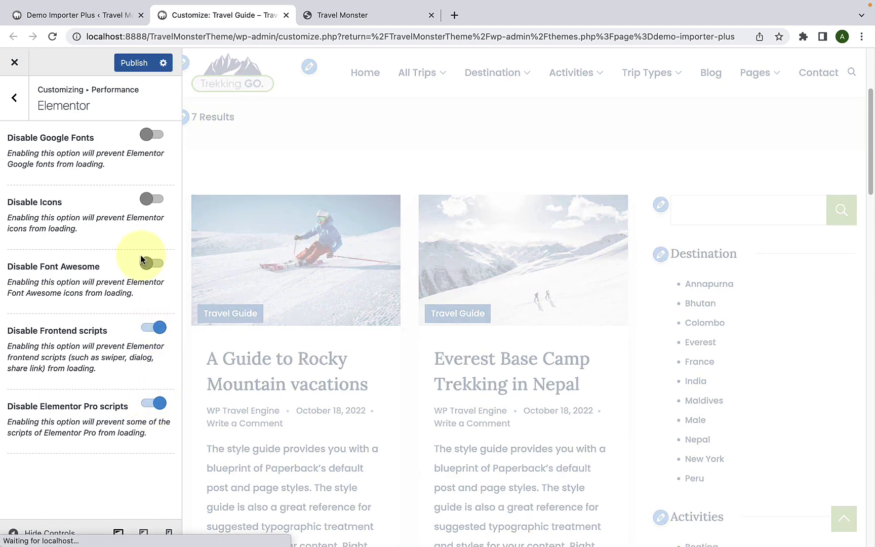
left_click(153, 263)
left_click(152, 199)
left_click(151, 135)
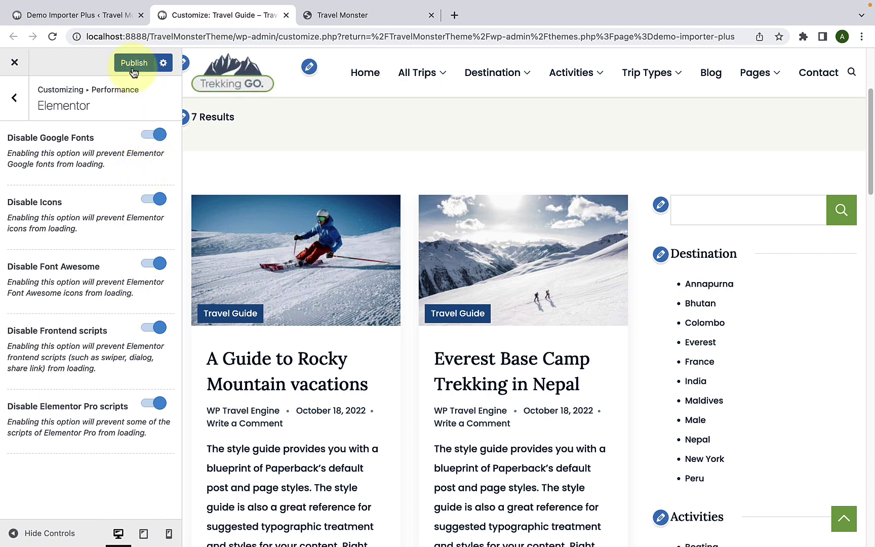
left_click(134, 65)
left_click(23, 113)
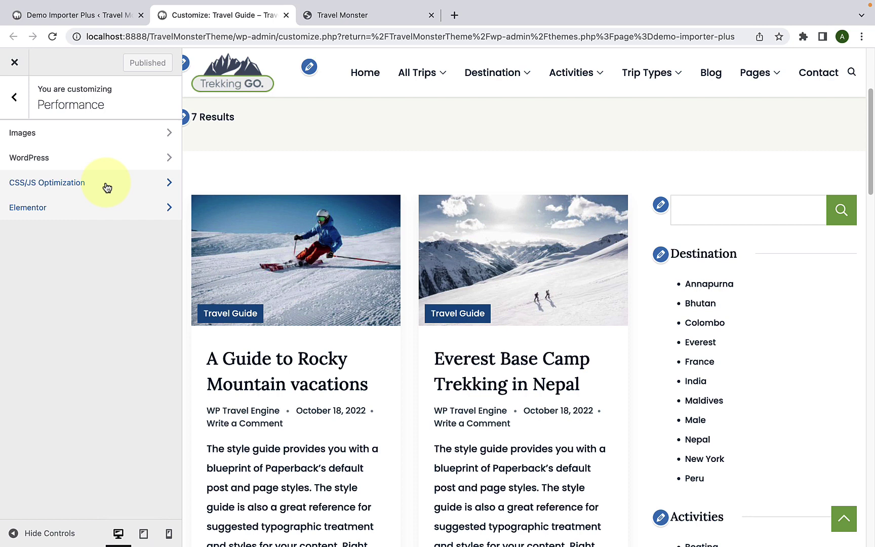
left_click(14, 97)
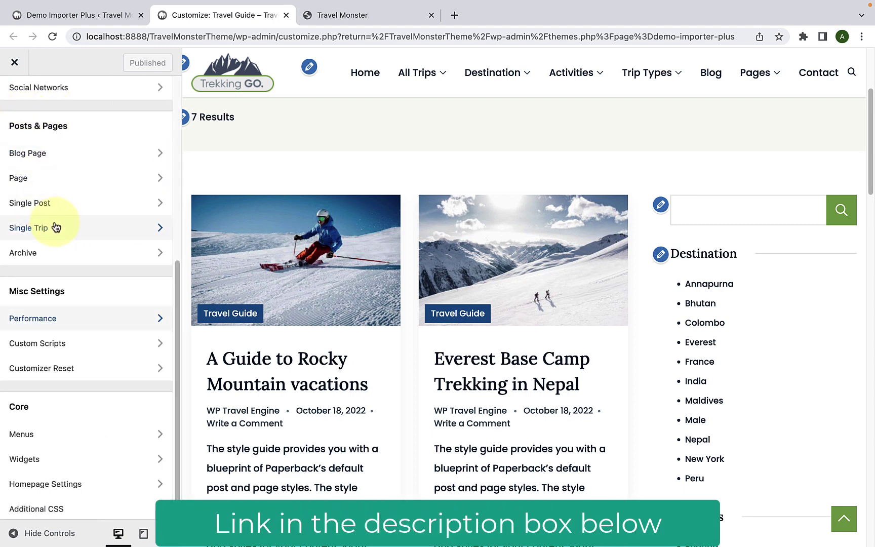
Review the Custom Scripts settings for adding scripts in the header, body and footer.
left_click(82, 344)
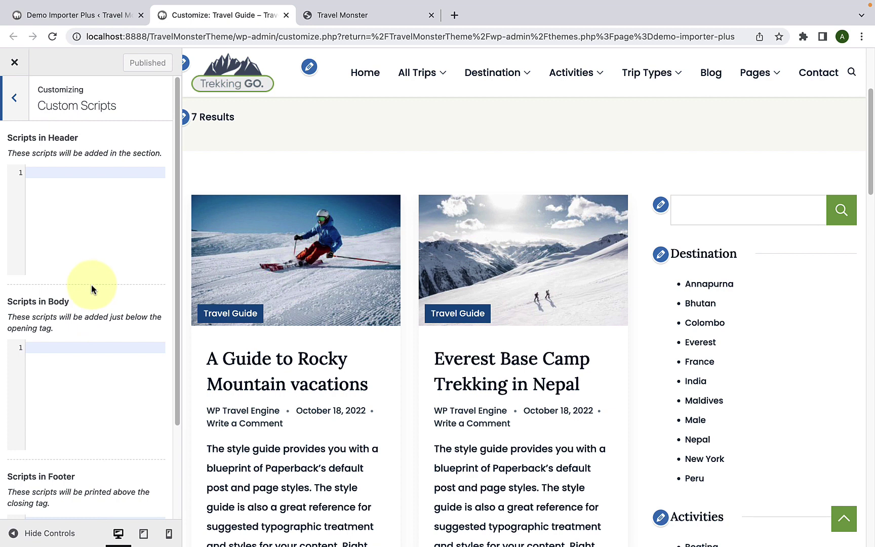
scroll(91, 304, "down", 3)
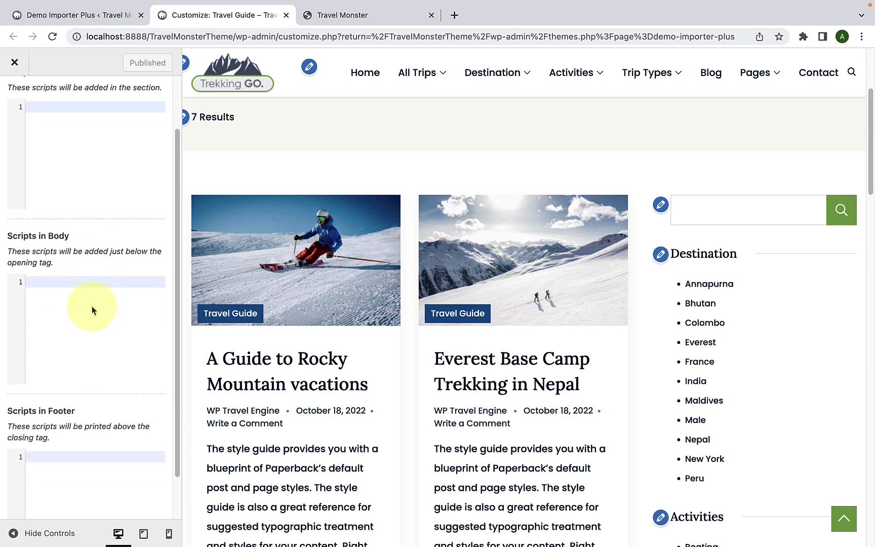
scroll(91, 305, "down", 2)
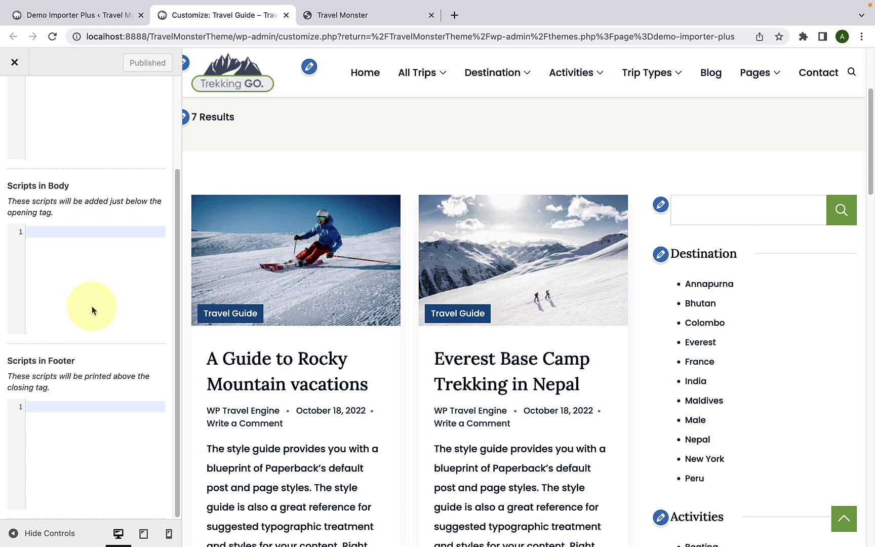
scroll(92, 305, "up", 5)
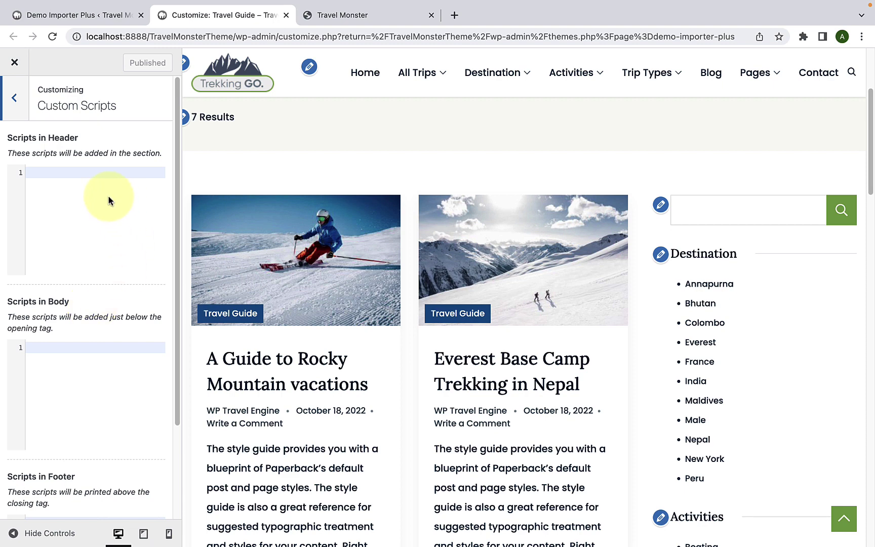
scroll(109, 197, "down", 3)
scroll(112, 202, "up", 3)
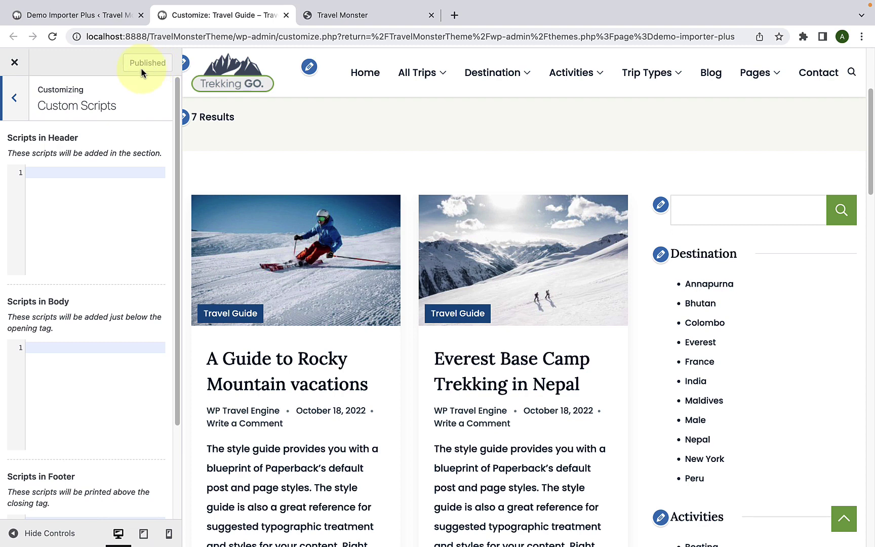
left_click(19, 118)
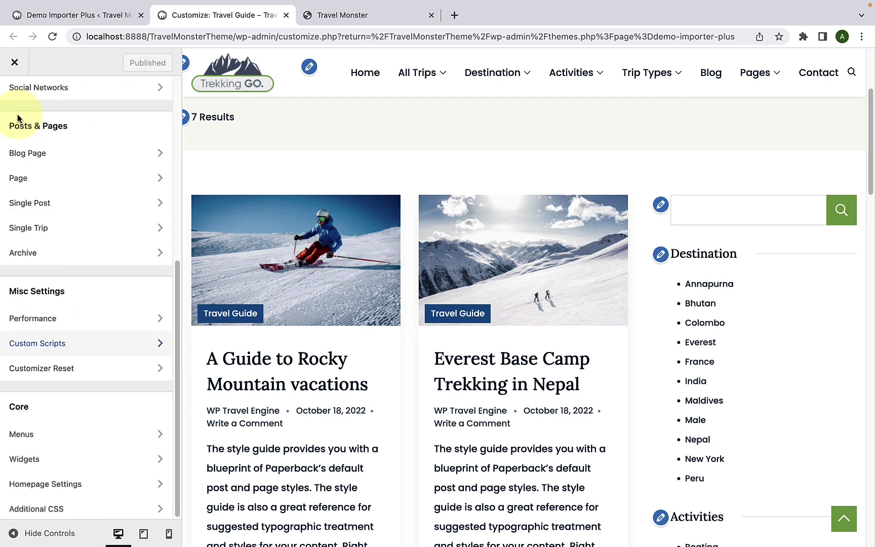
Start the Customizer Reset and decline it at the confirmation prompt.
left_click(76, 369)
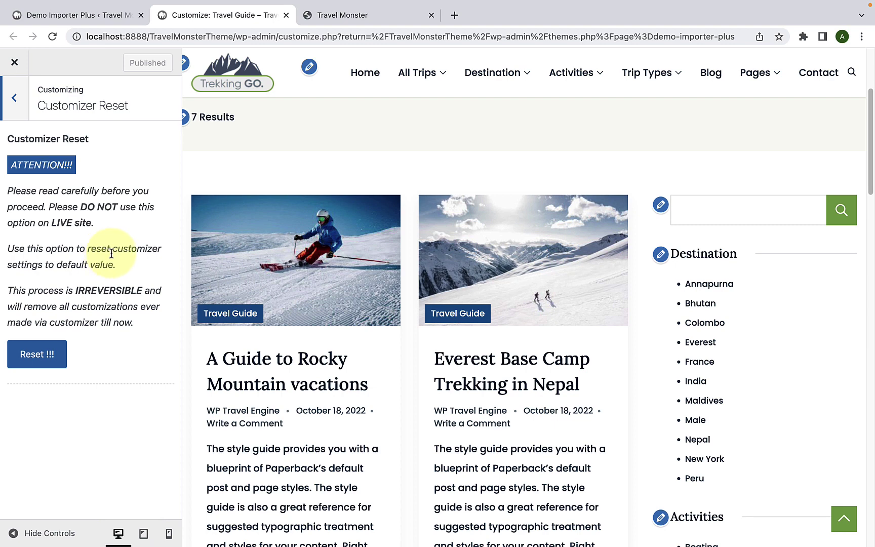
left_click(48, 365)
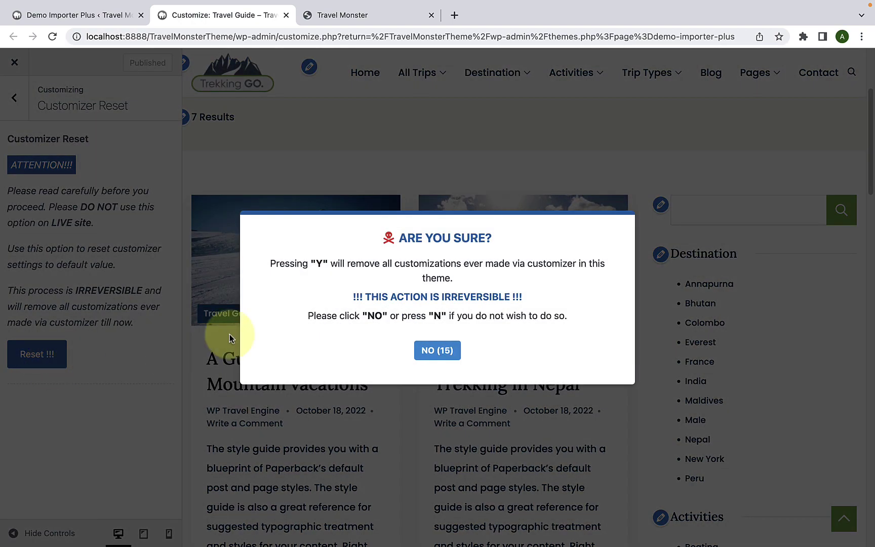
left_click(442, 356)
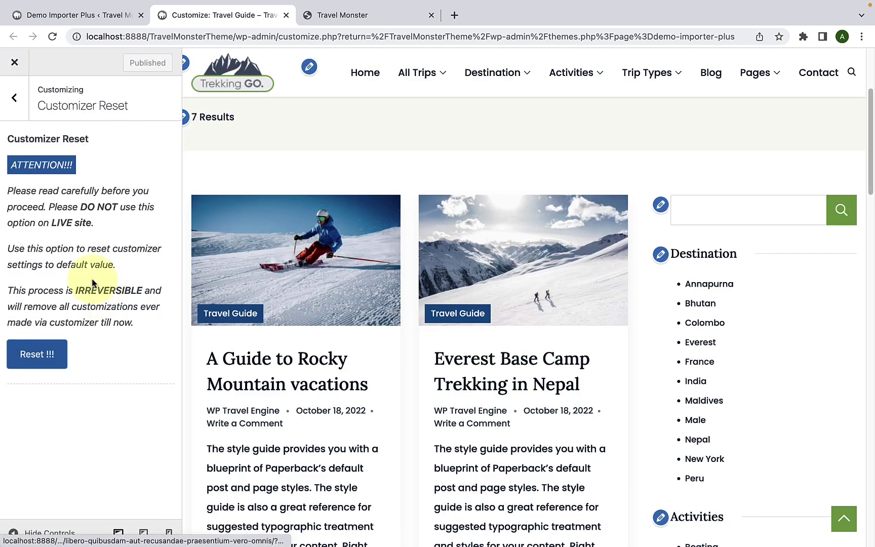
left_click(14, 98)
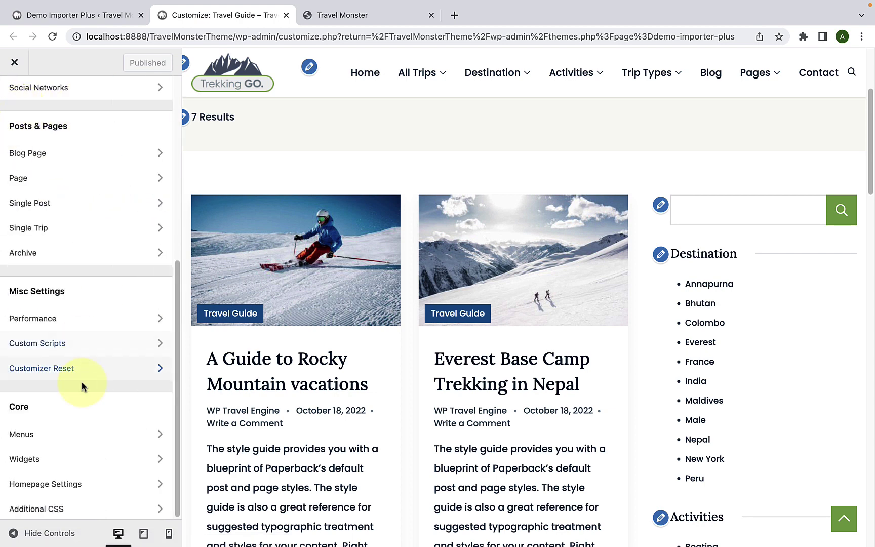
Review the Core settings one by one: Menus, Widgets, Homepage Settings and Additional CSS.
left_click(52, 432)
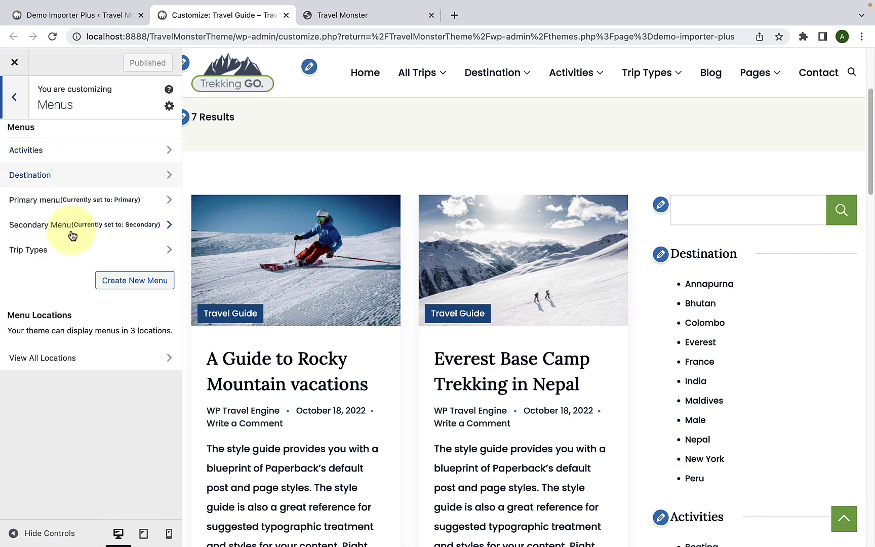
left_click(14, 99)
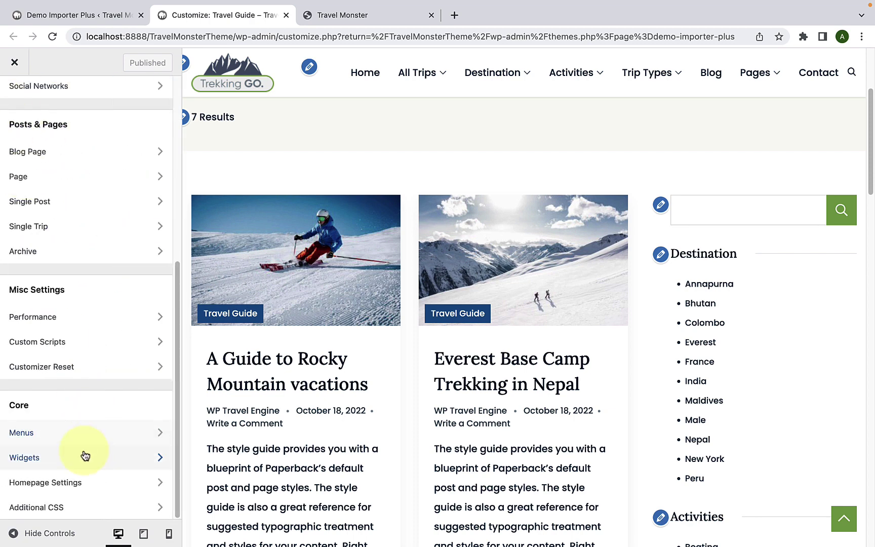
left_click(84, 456)
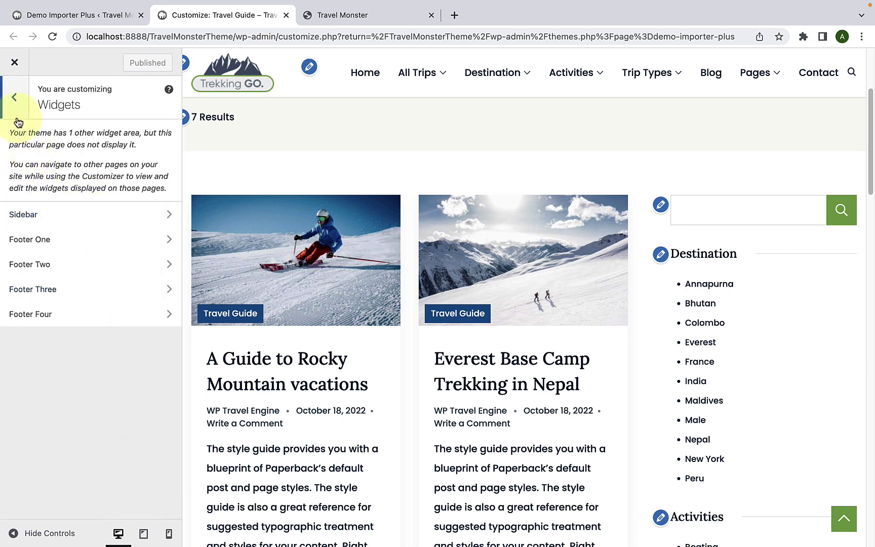
left_click(14, 97)
left_click(65, 481)
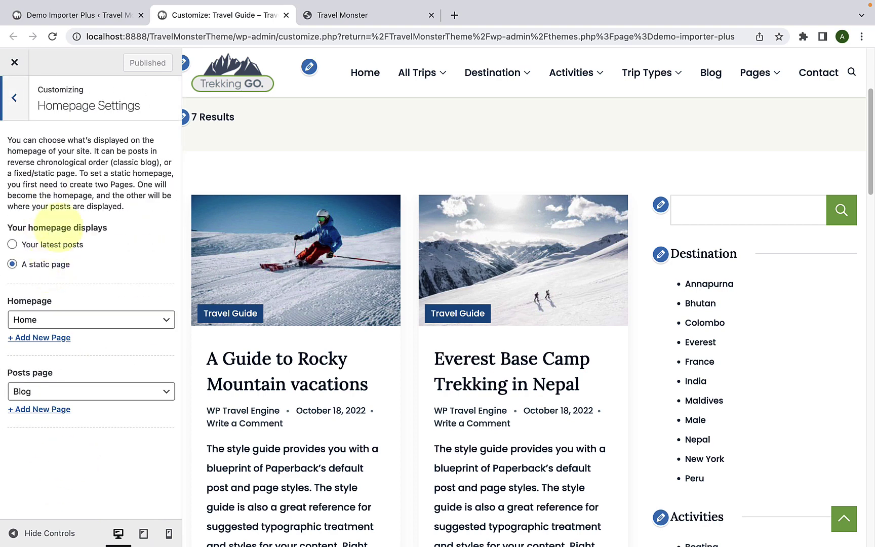
left_click(14, 97)
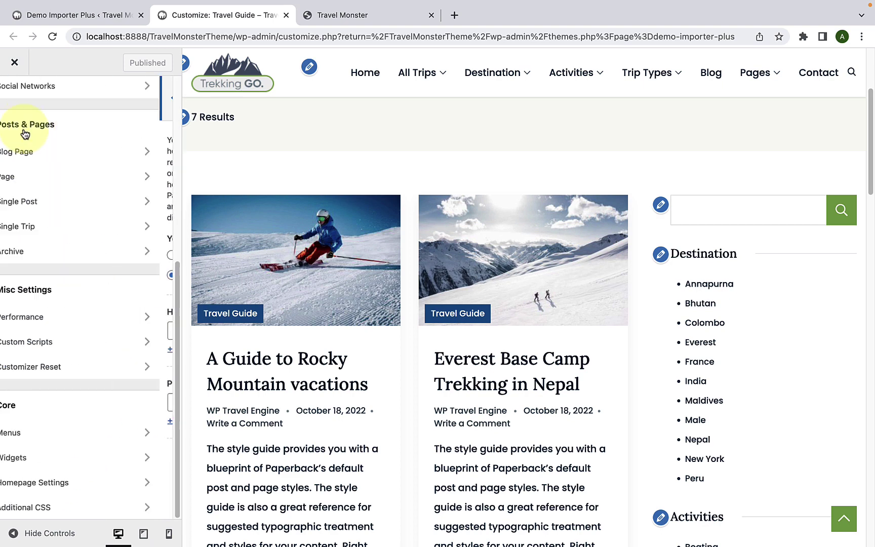
left_click(67, 514)
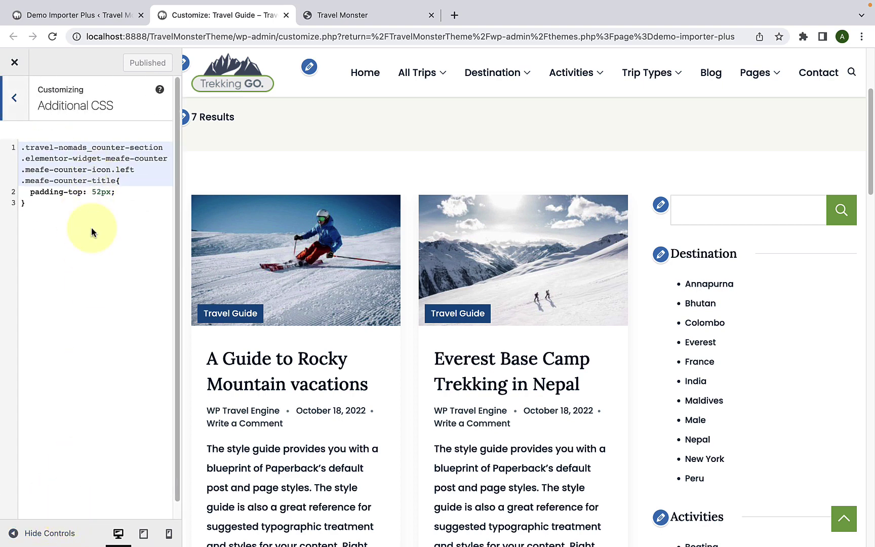
left_click(16, 99)
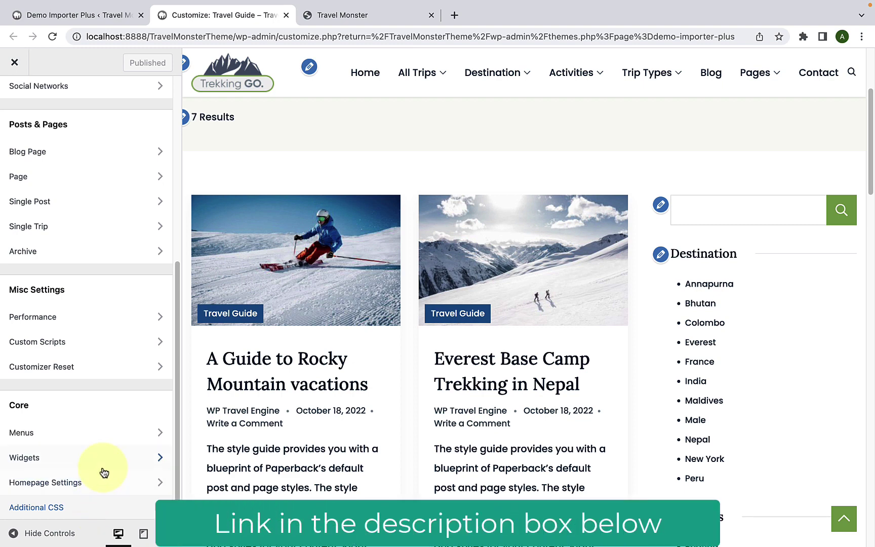
Show the homepage in the customizer preview and examine the live Travel Monster homepage from header to footer.
scroll(121, 433, "up", 6)
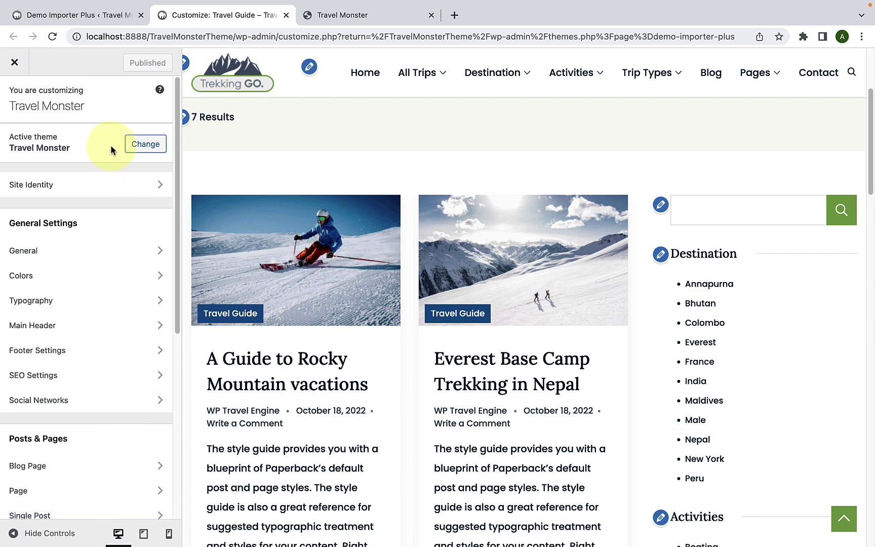
left_click(370, 75)
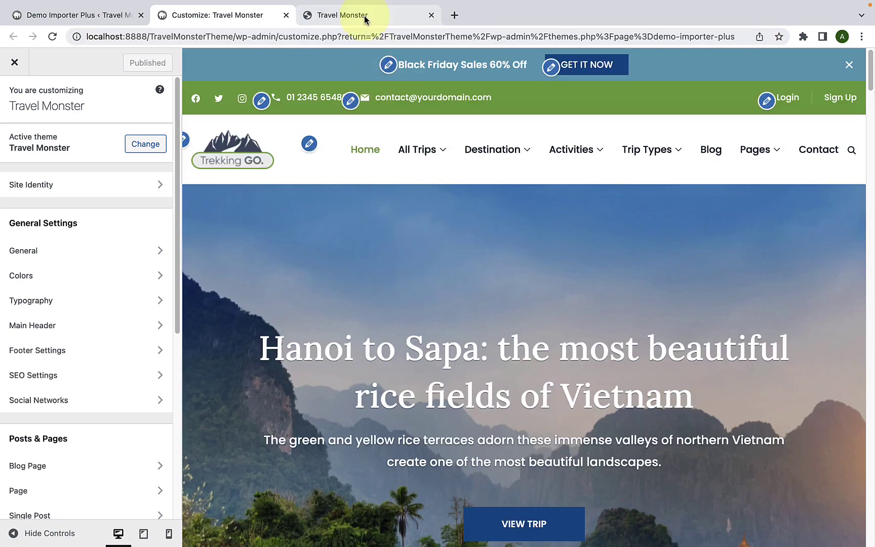
left_click(365, 19)
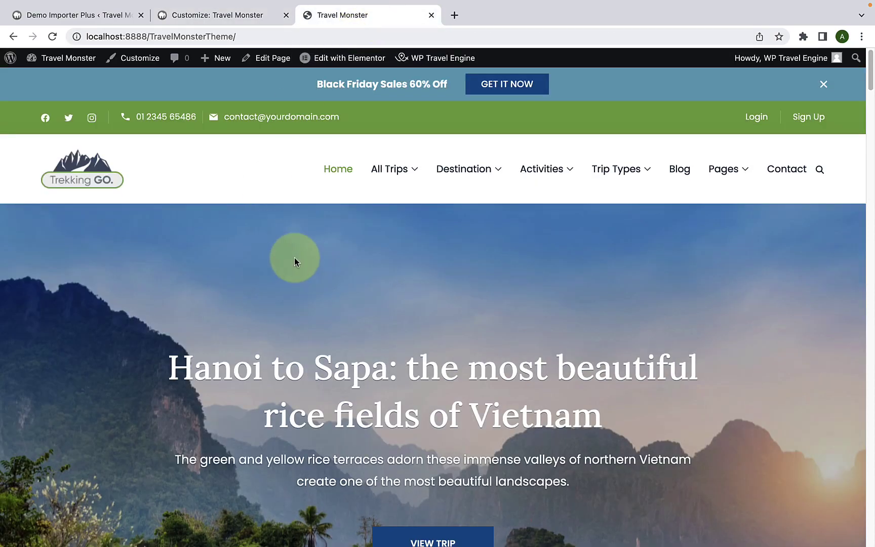
scroll(506, 326, "down", 15)
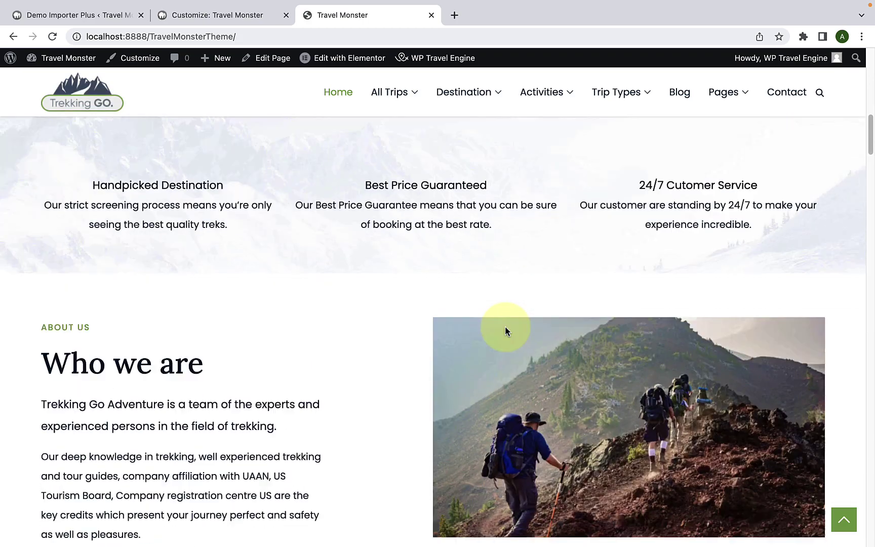
scroll(506, 329, "down", 20)
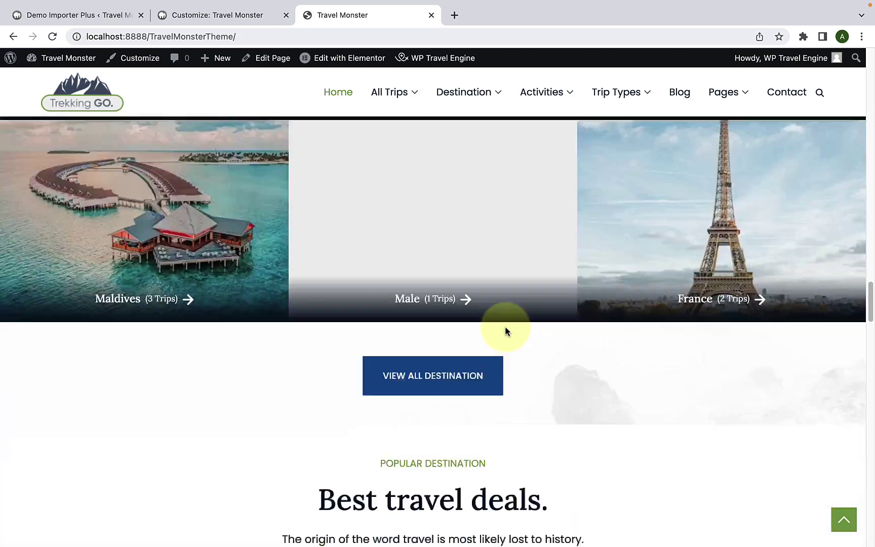
scroll(506, 332, "down", 20)
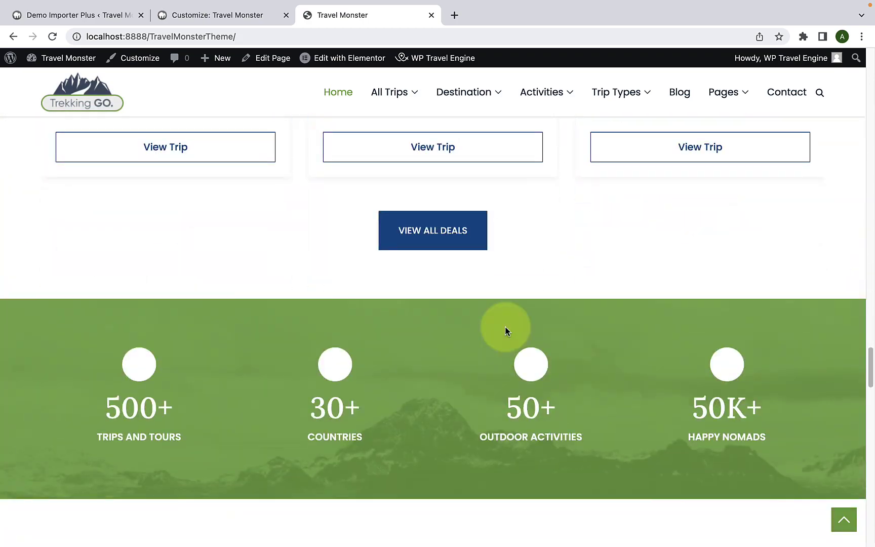
scroll(505, 329, "down", 20)
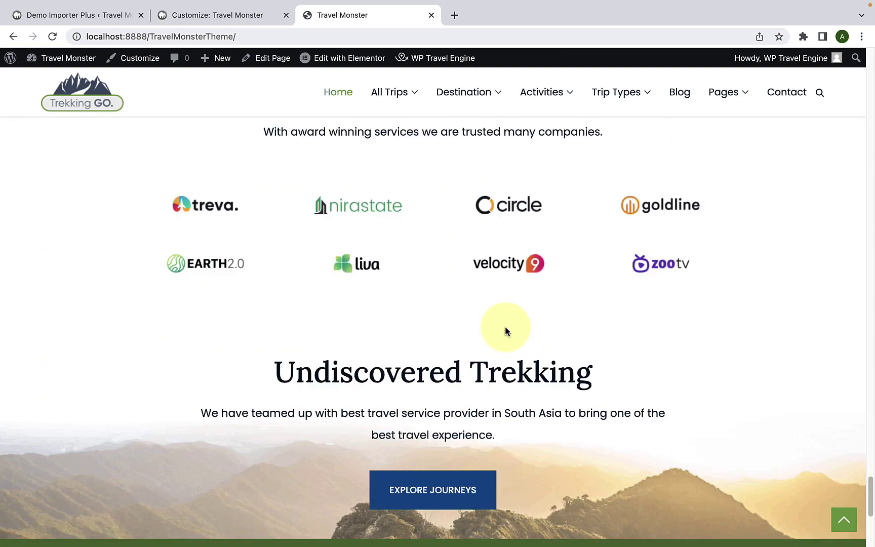
scroll(506, 328, "down", 5)
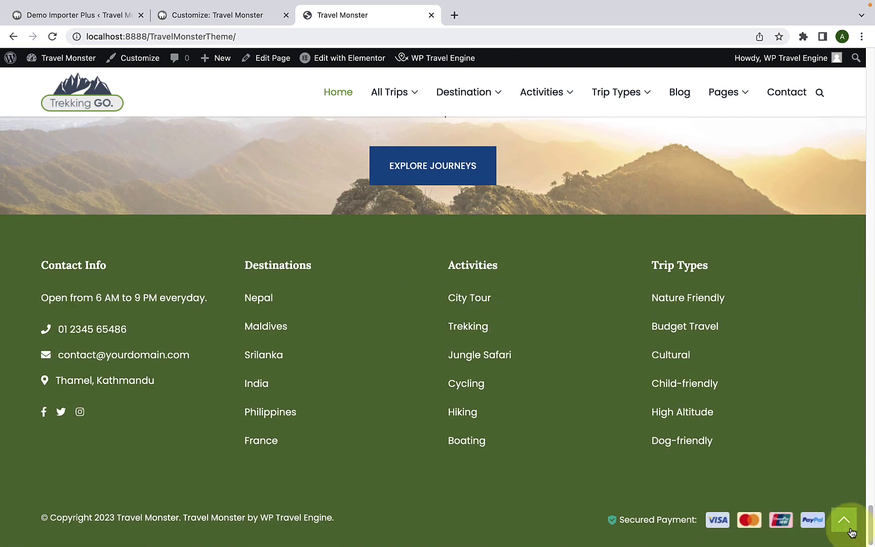
scroll(631, 442, "up", 20)
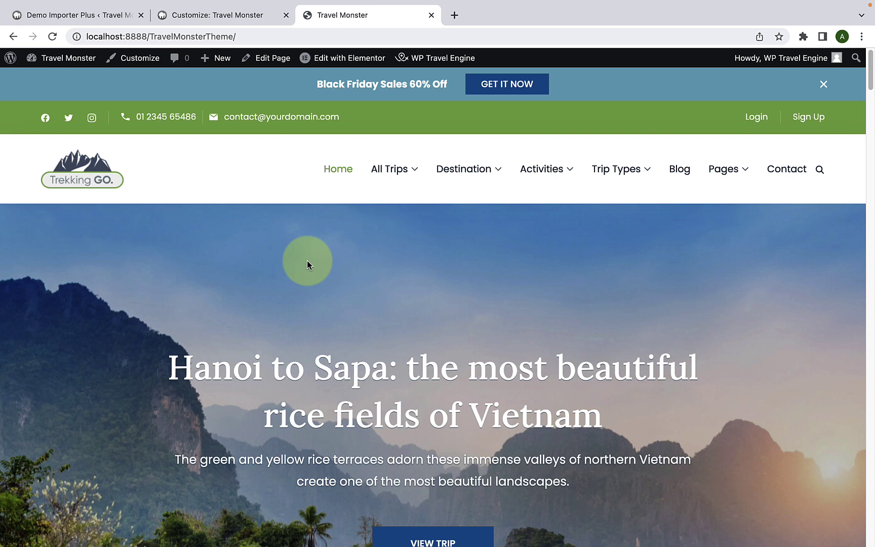
Open the live Travel Monster homepage for editing in Elementor.
scroll(310, 266, "down", 2)
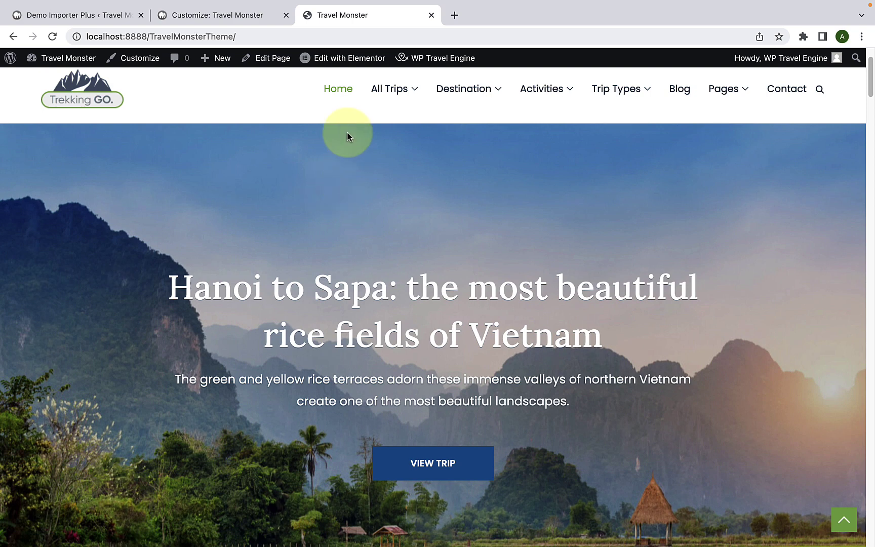
mouse_move(363, 64)
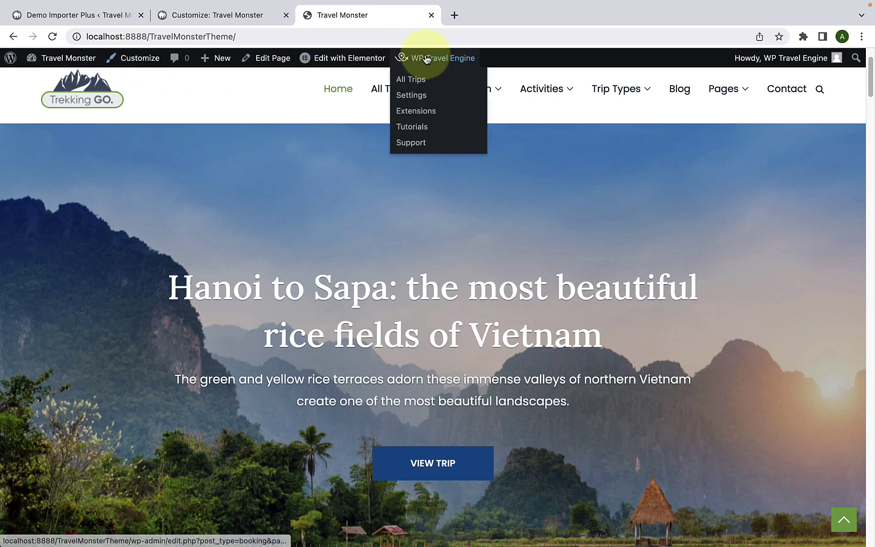
left_click(339, 66)
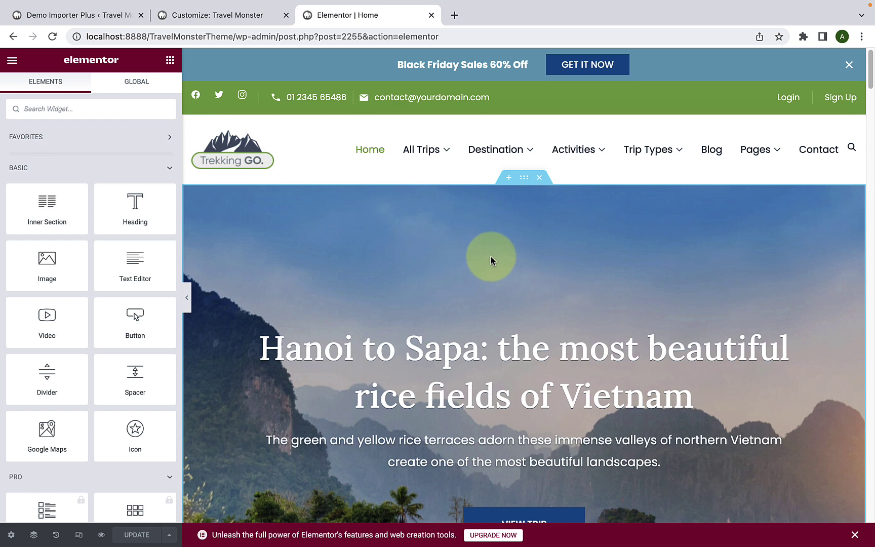
scroll(490, 257, "down", 2)
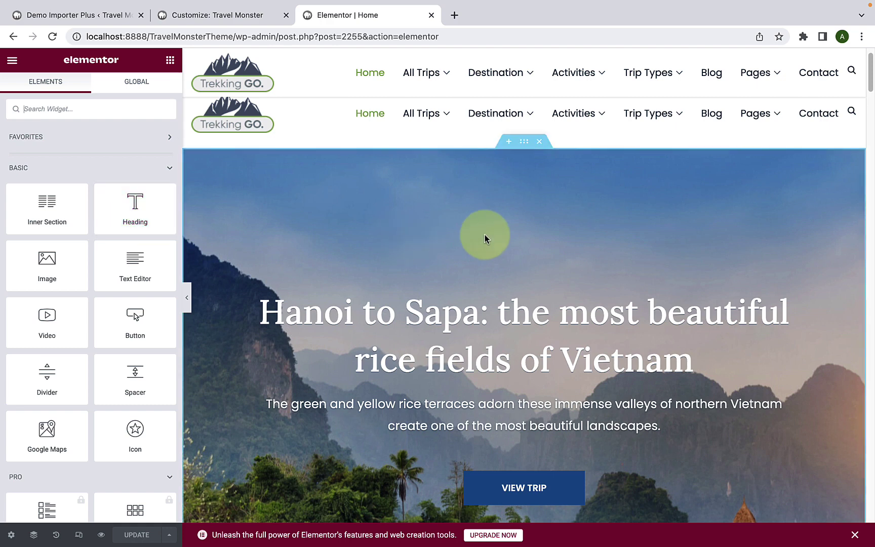
Open the background style settings of the hero section containing the Hanoi to Sapa heading.
scroll(493, 234, "up", 1)
scroll(493, 235, "down", 3)
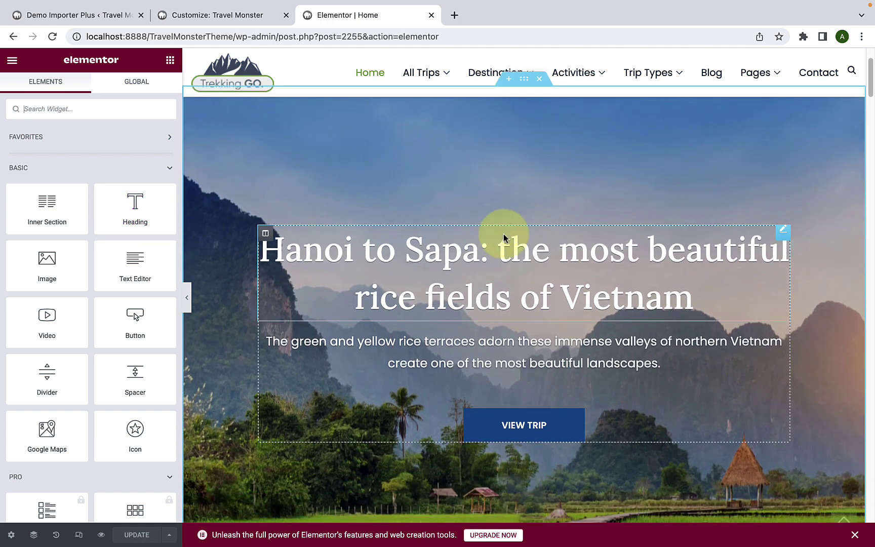
scroll(526, 136, "up", 1)
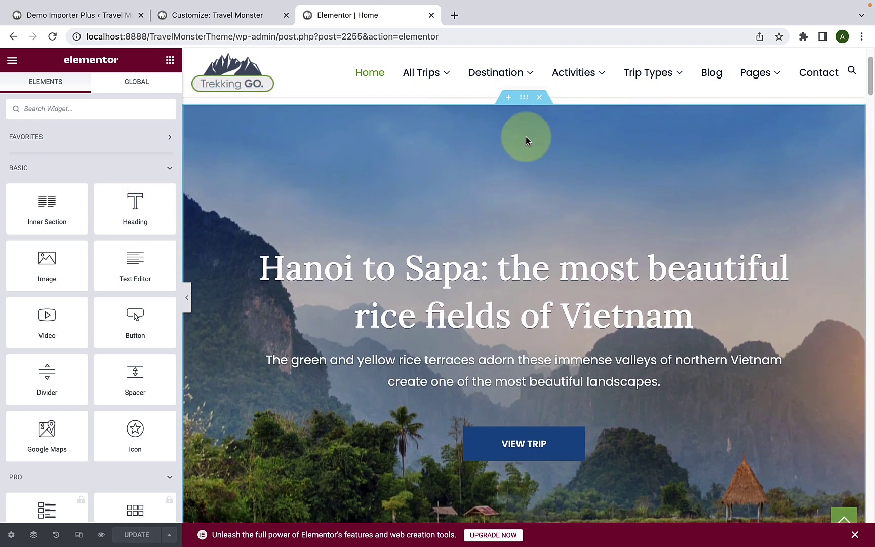
left_click(524, 102)
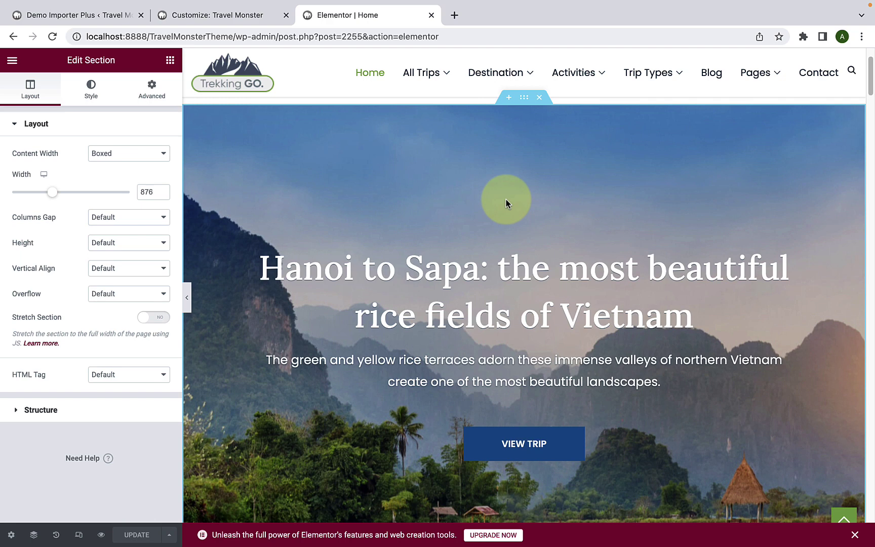
left_click(89, 96)
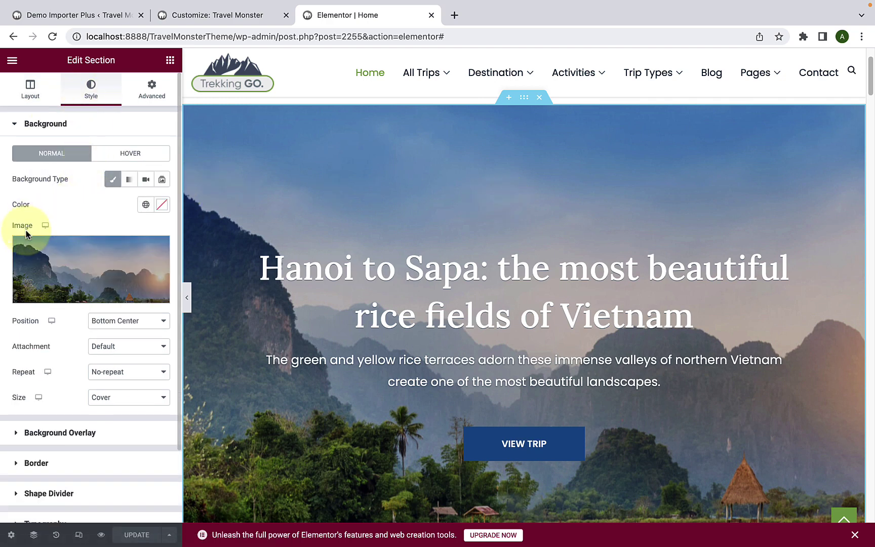
Browse the media library and upload options for the hero section's background image, leaving the dialog without inserting anything.
mouse_move(61, 265)
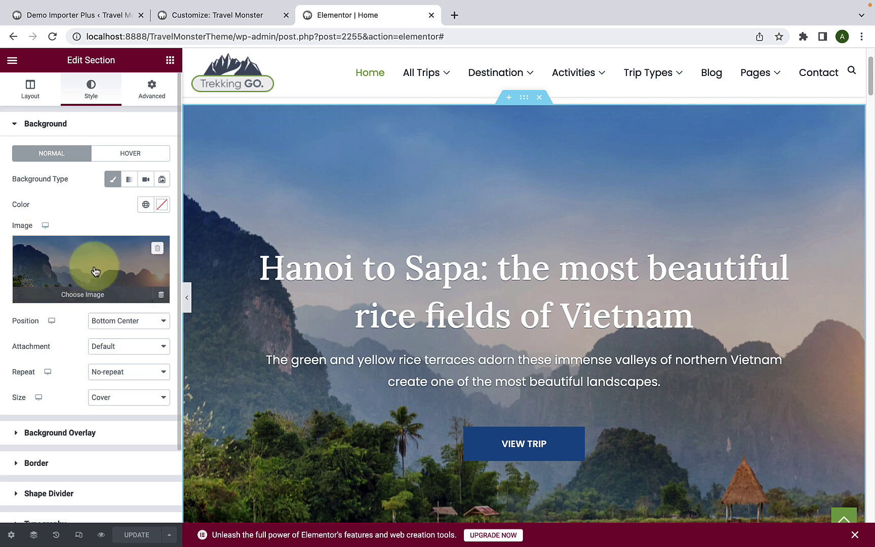
left_click(87, 300)
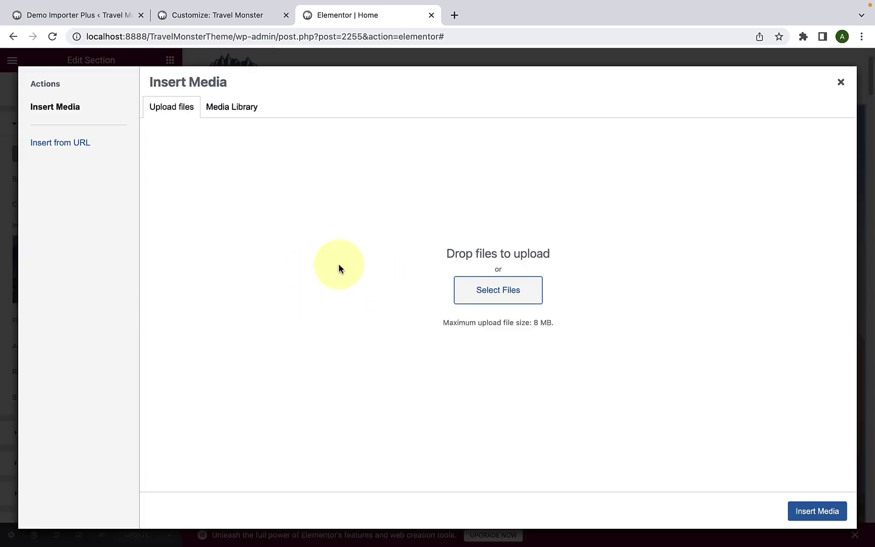
left_click(234, 110)
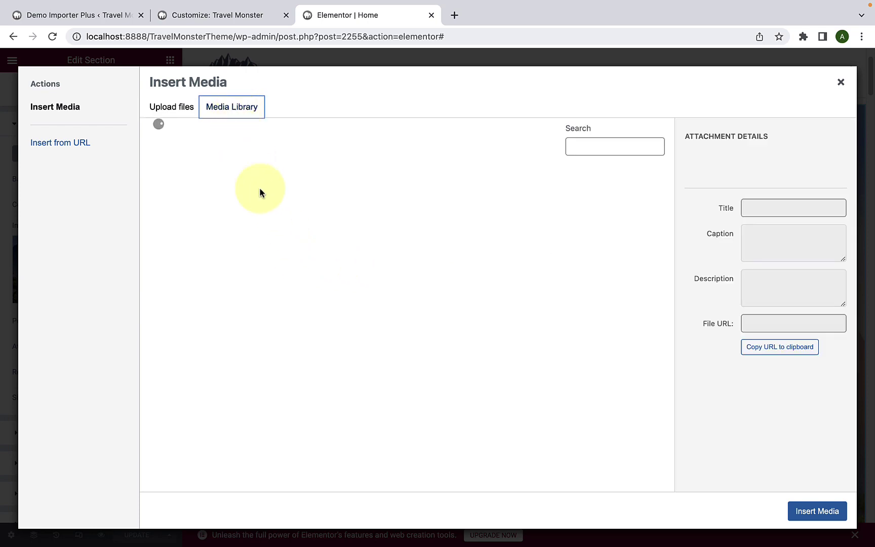
scroll(477, 336, "down", 10)
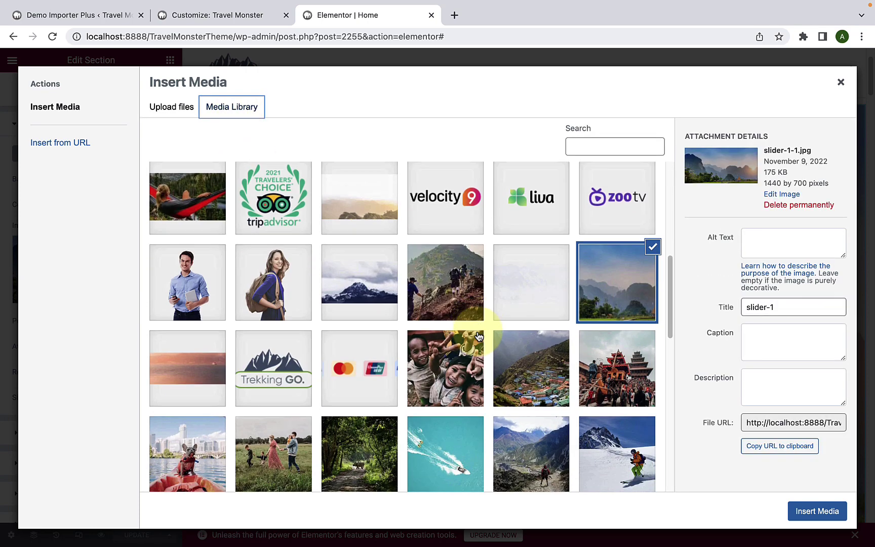
scroll(477, 336, "down", 4)
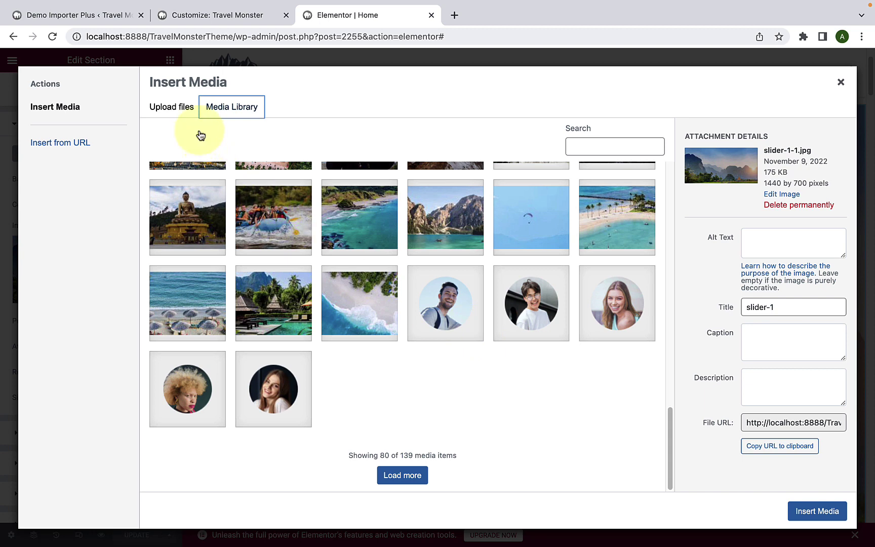
left_click(185, 118)
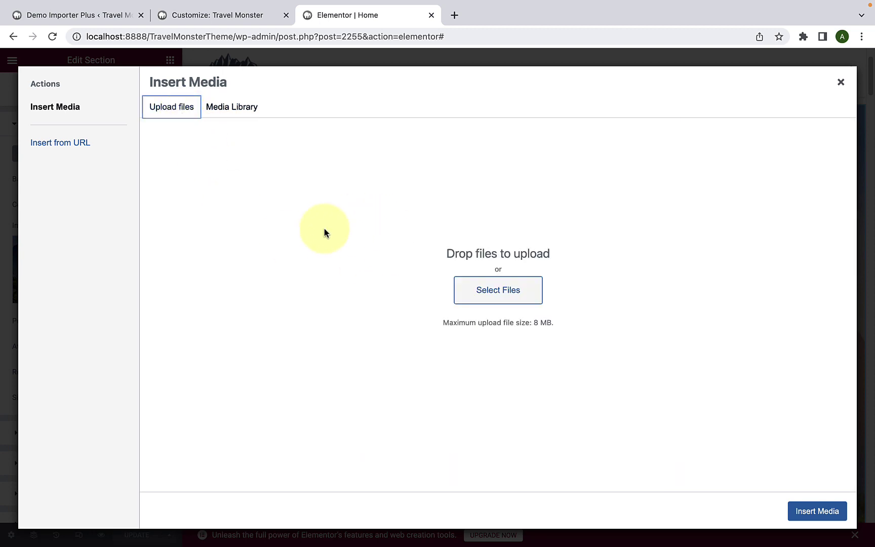
left_click(239, 114)
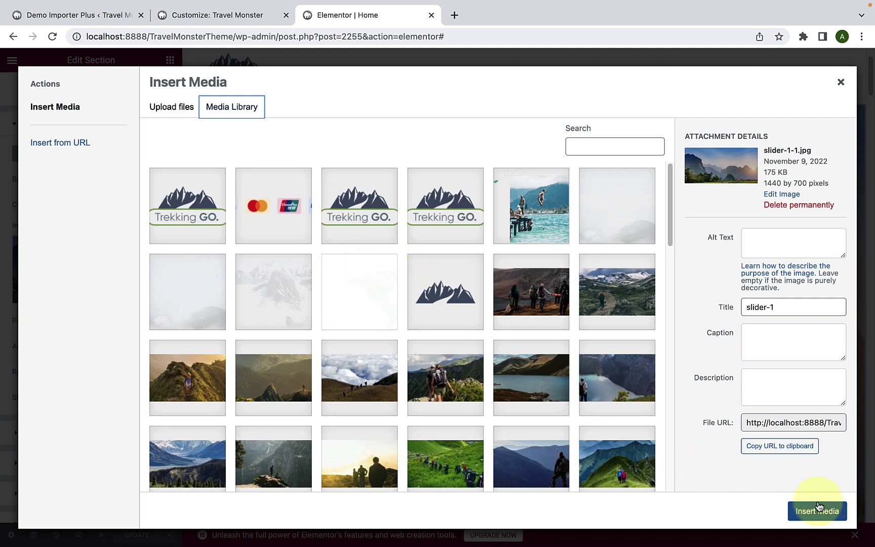
left_click(840, 82)
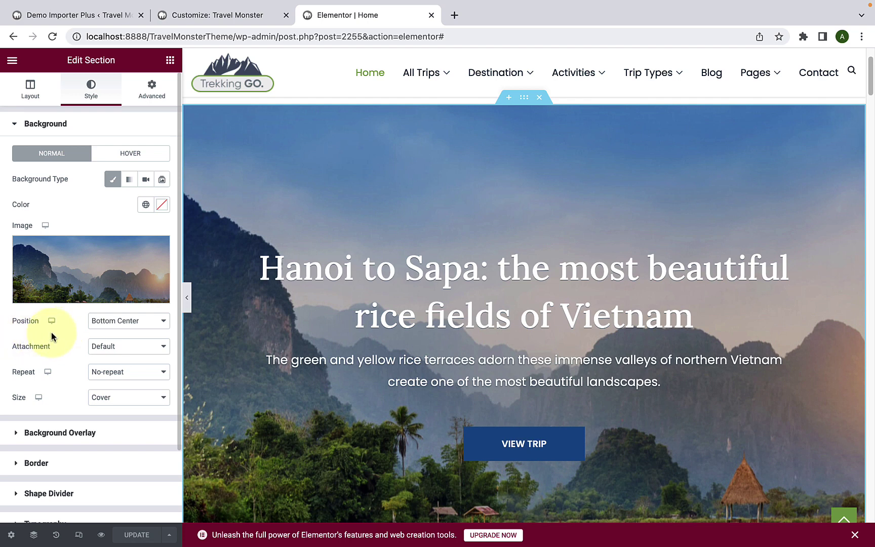
Try the Top Right and Top Left positions for the hero background image and restore Bottom Center.
left_click(124, 323)
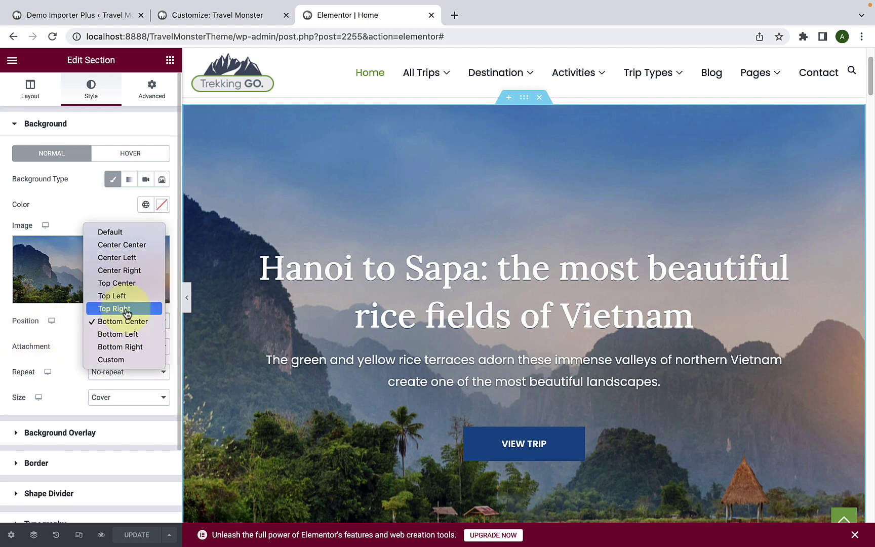
left_click(125, 309)
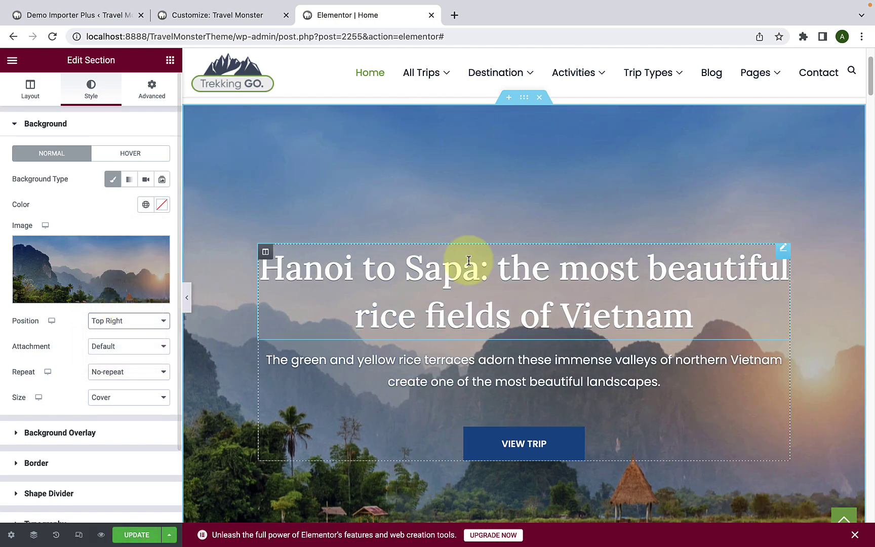
left_click(141, 322)
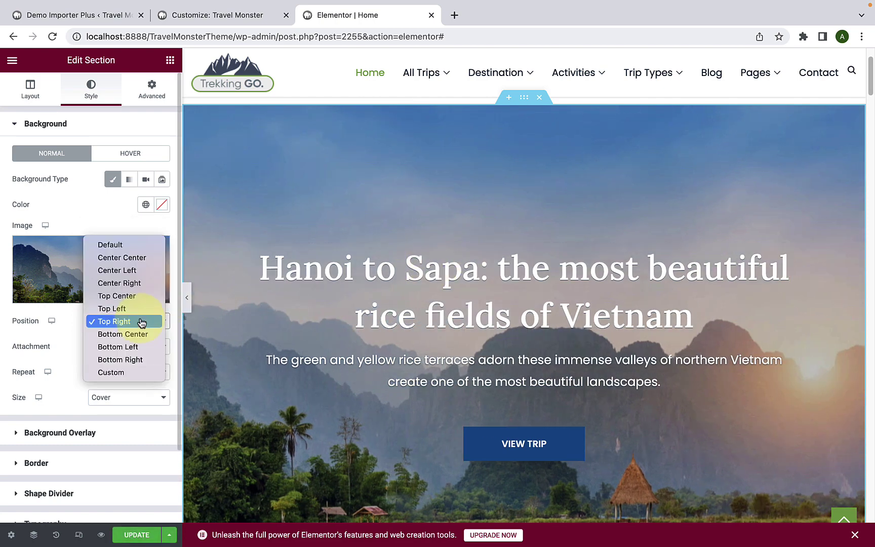
left_click(141, 308)
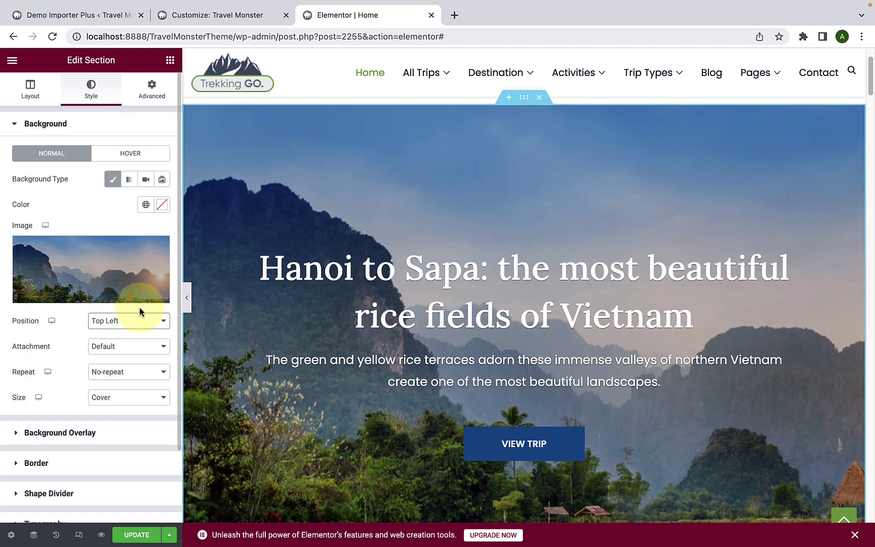
left_click(138, 323)
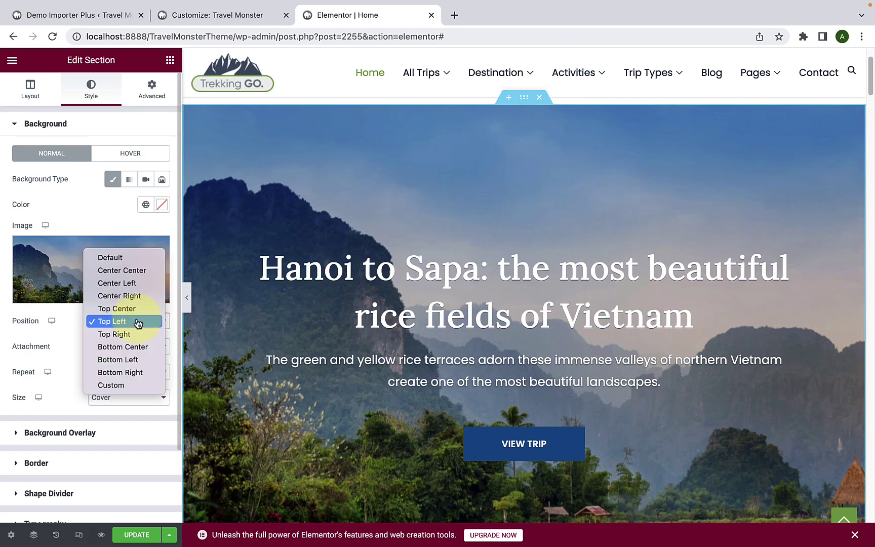
left_click(135, 349)
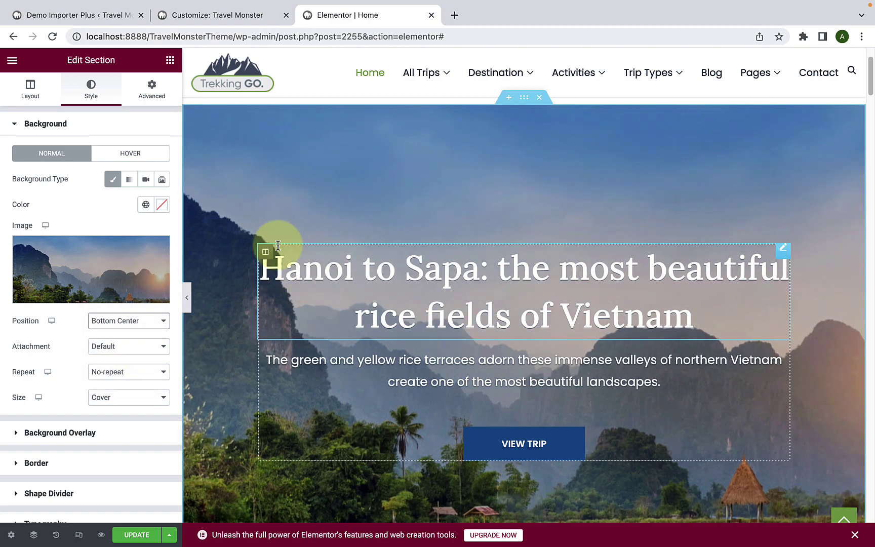
Review the attachment, repeat and size options of the hero background image without choosing new ones.
left_click(121, 345)
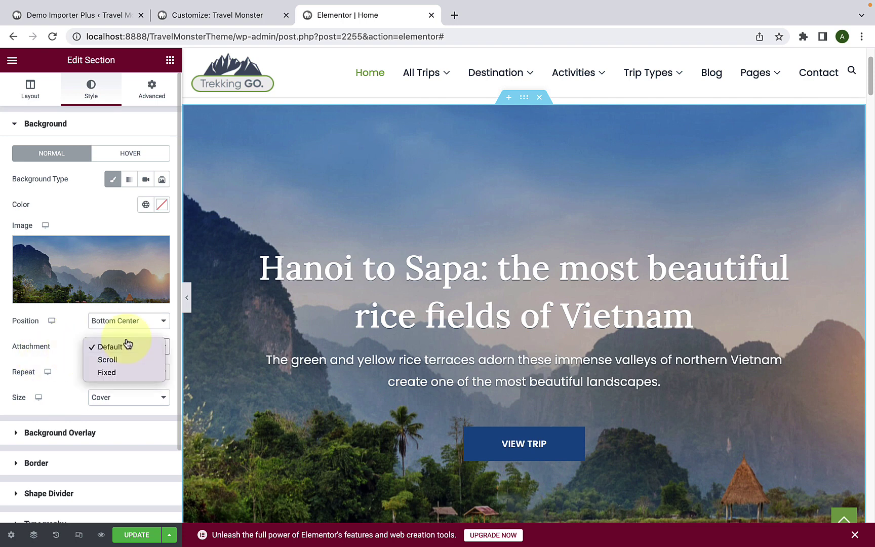
left_click(69, 351)
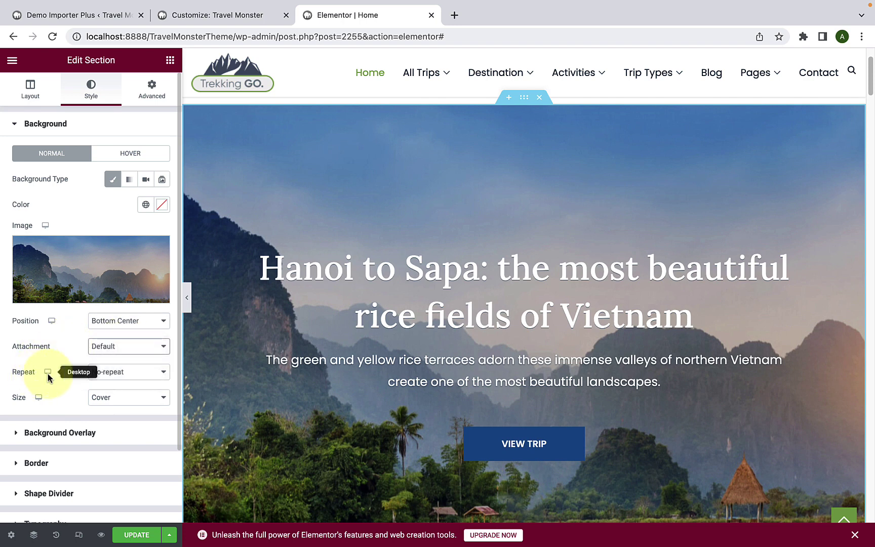
left_click(117, 371)
left_click(73, 362)
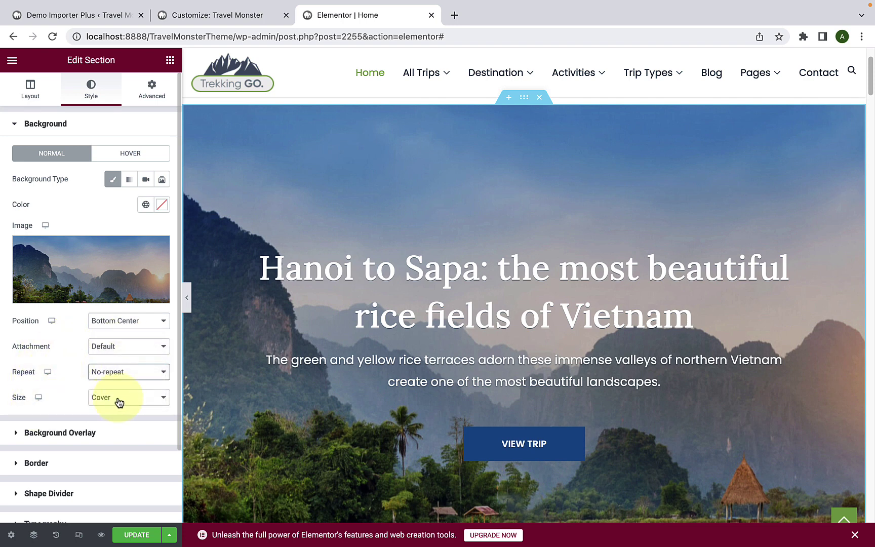
left_click(117, 399)
left_click(66, 381)
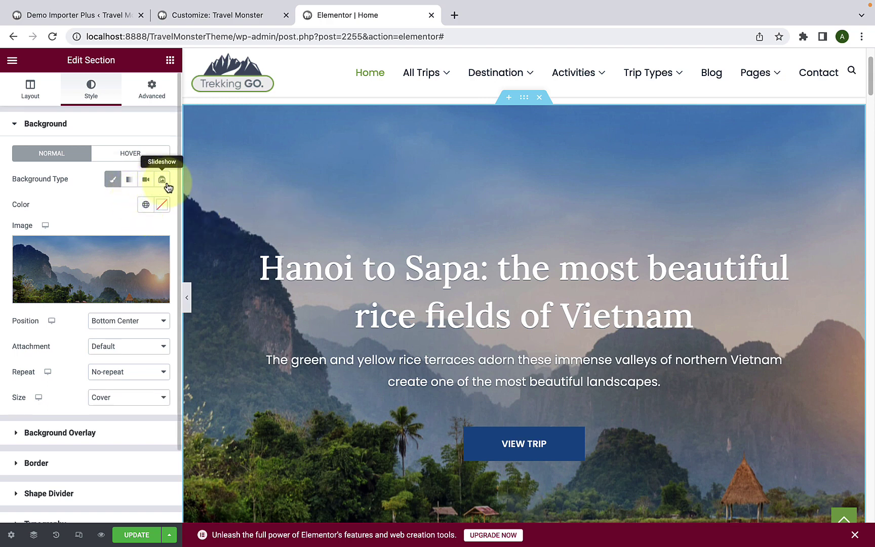
Give the hero section a Classic hover background using the aerial beach photo with palm trees from the media library.
left_click(132, 159)
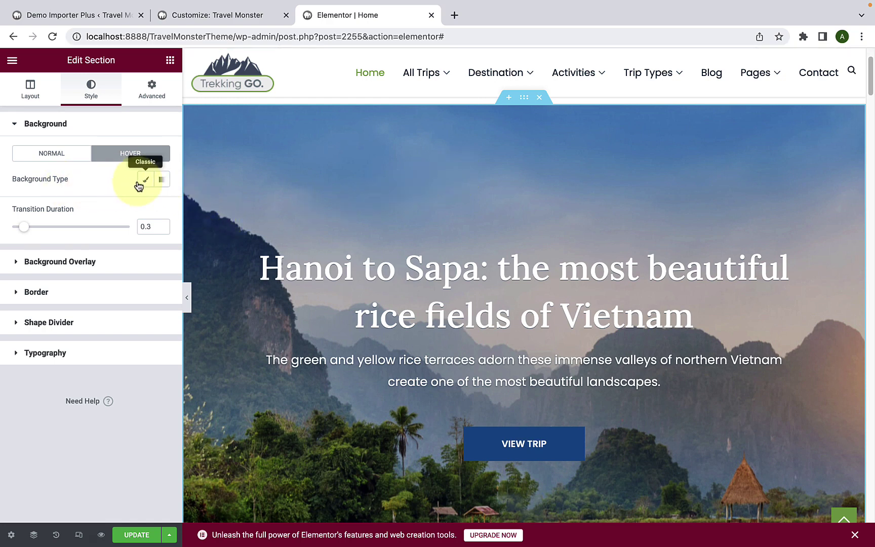
left_click(145, 180)
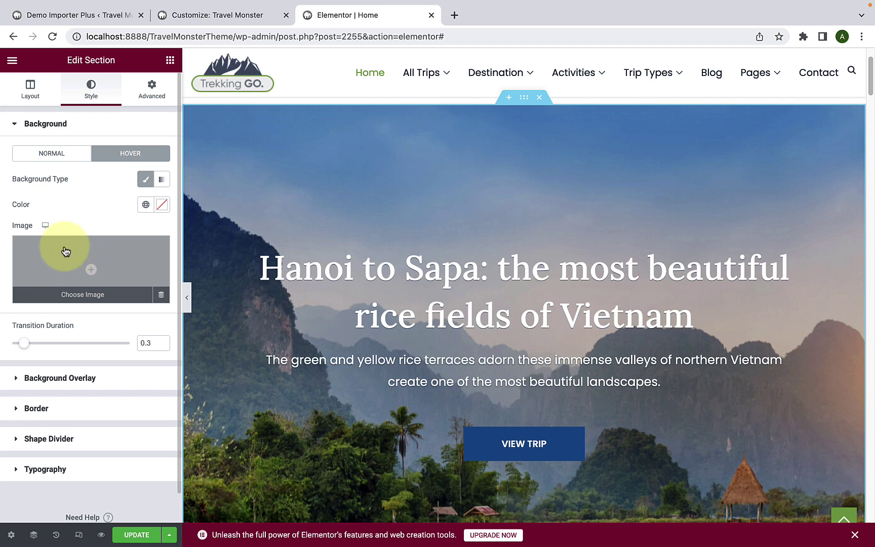
left_click(93, 273)
scroll(324, 266, "down", 5)
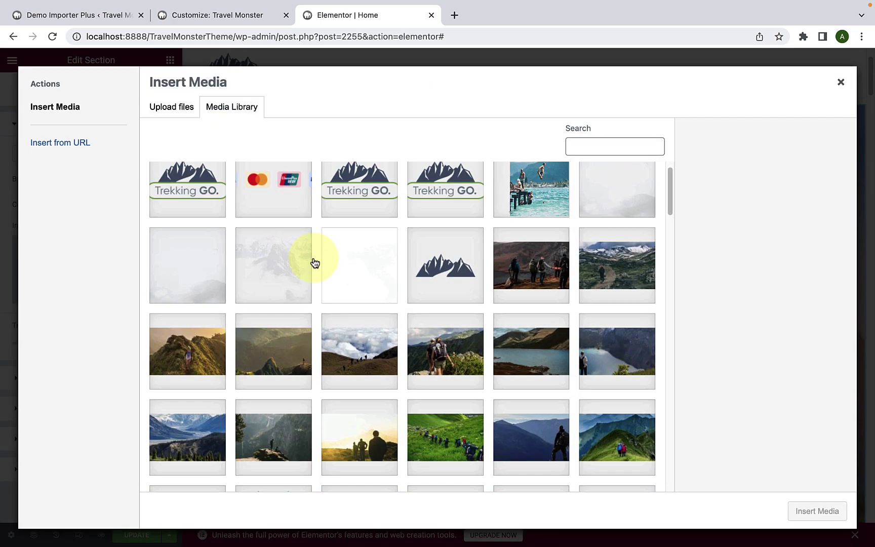
scroll(336, 272, "down", 10)
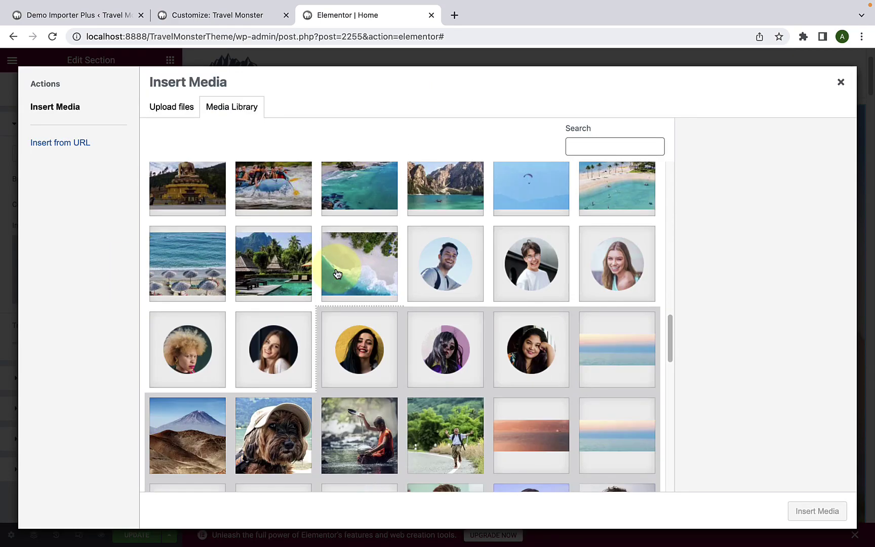
left_click(338, 274)
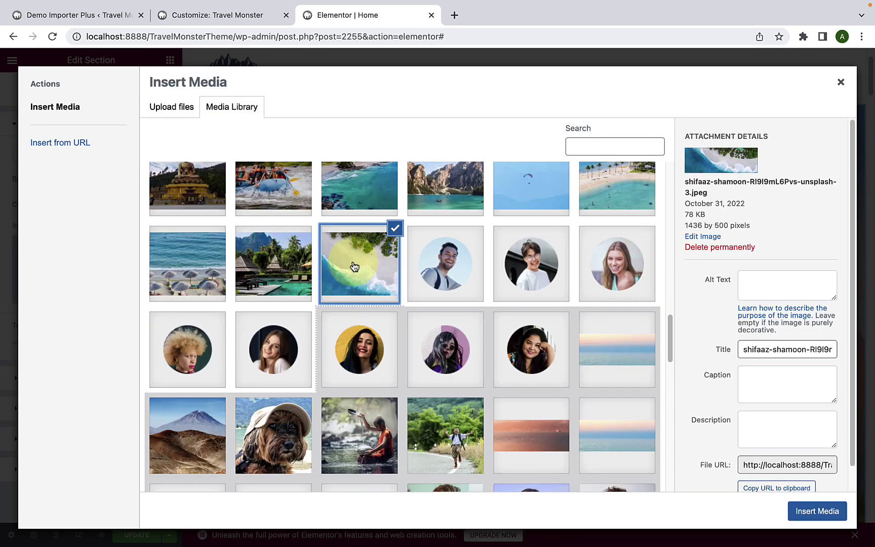
left_click(817, 511)
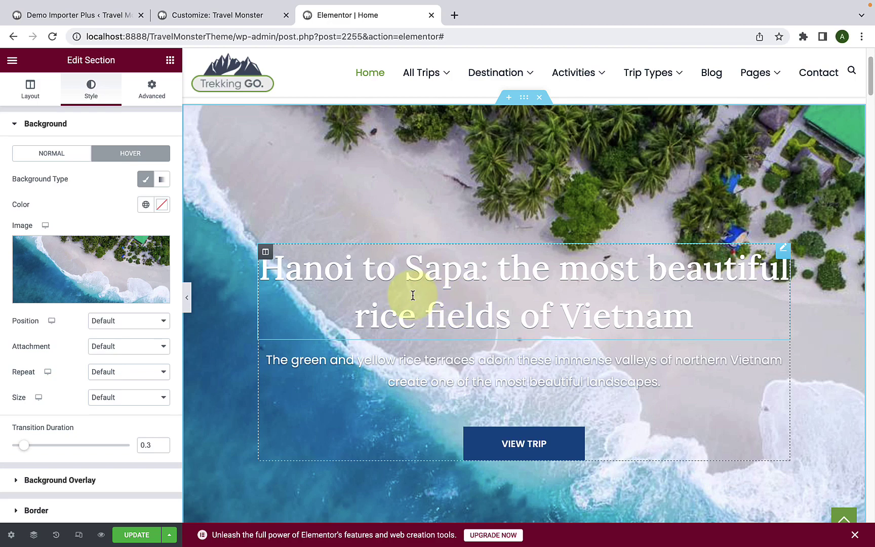
Open the Hanoi to Sapa heading for editing and examine its title text and link field.
left_click(408, 293)
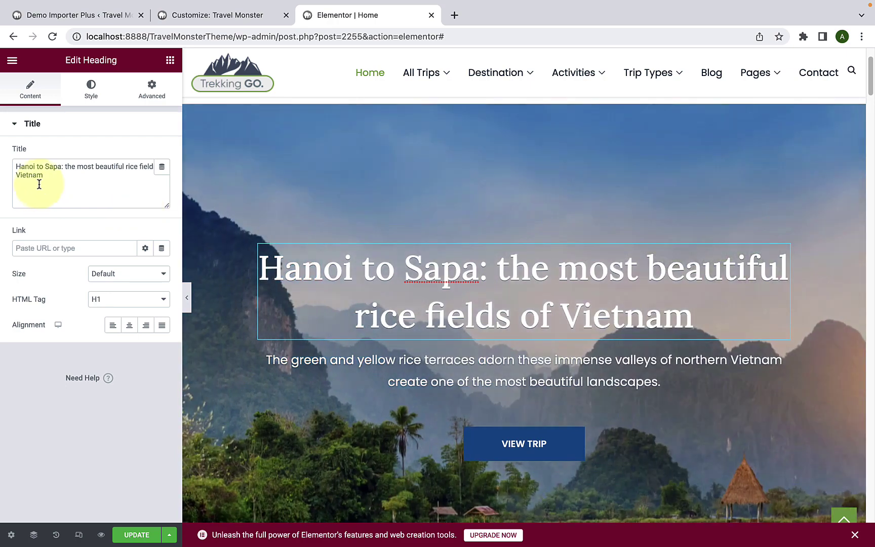
triple_click(30, 174)
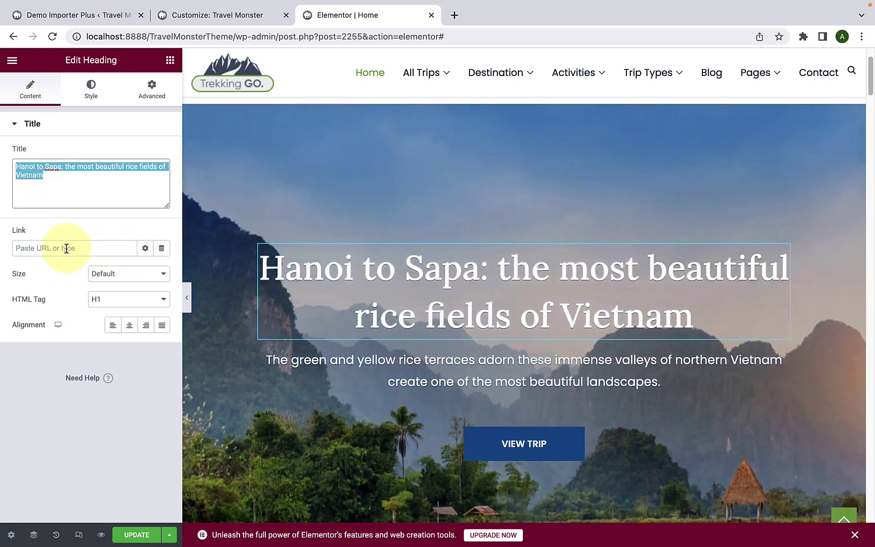
left_click(65, 248)
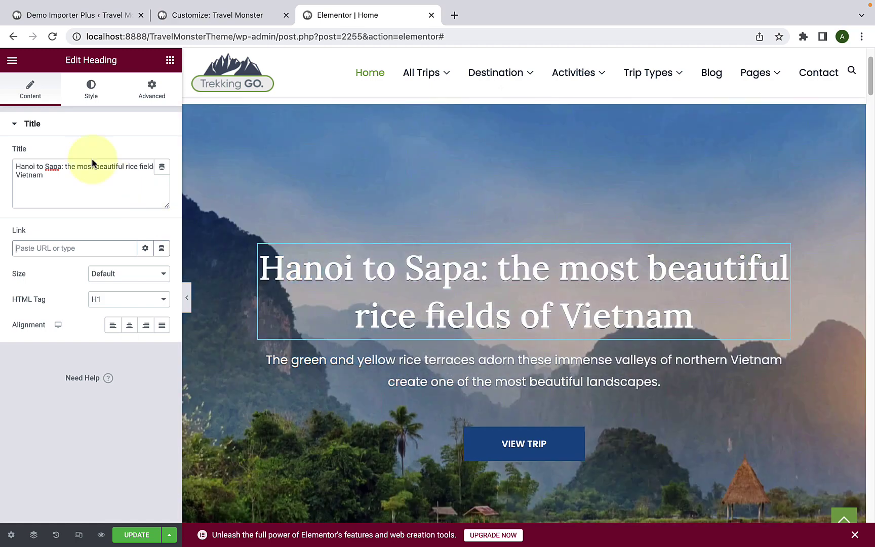
Inspect the hero heading's style settings and its text color value, closing the color picker without a change.
left_click(90, 107)
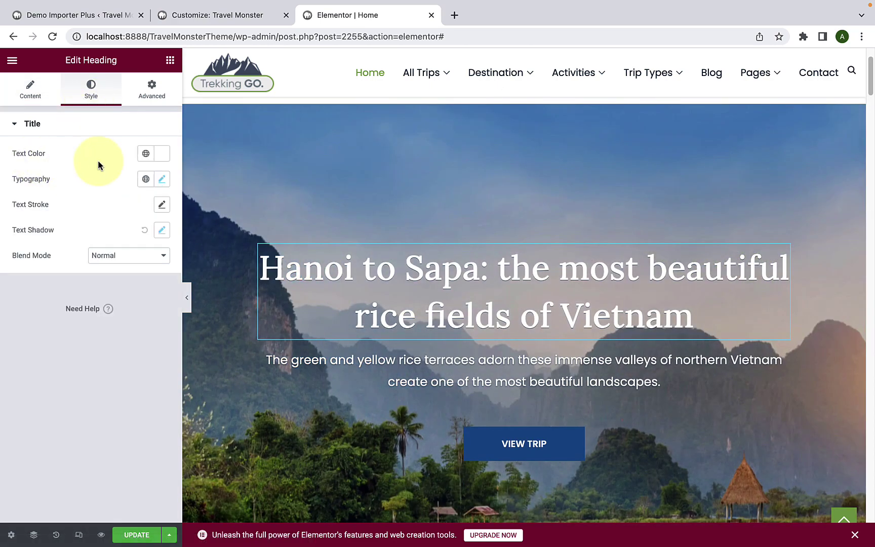
left_click(163, 154)
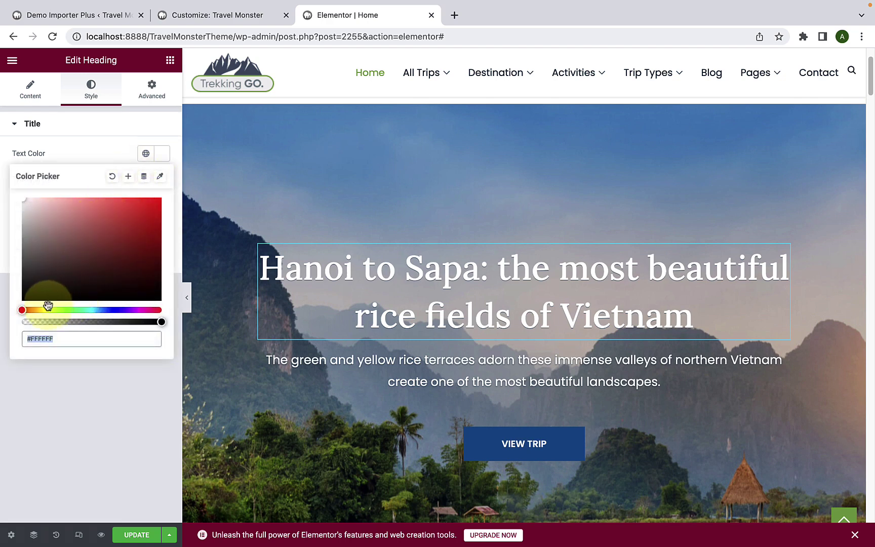
left_click(70, 338)
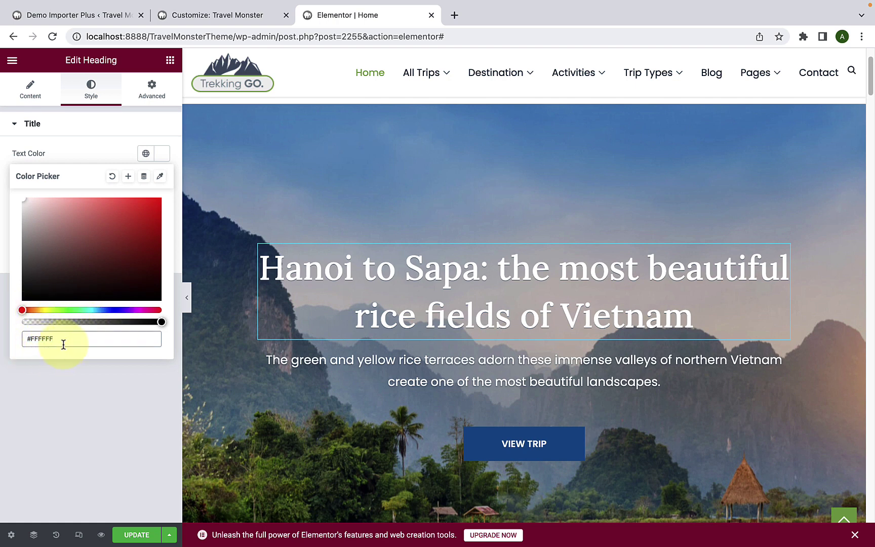
left_click(87, 147)
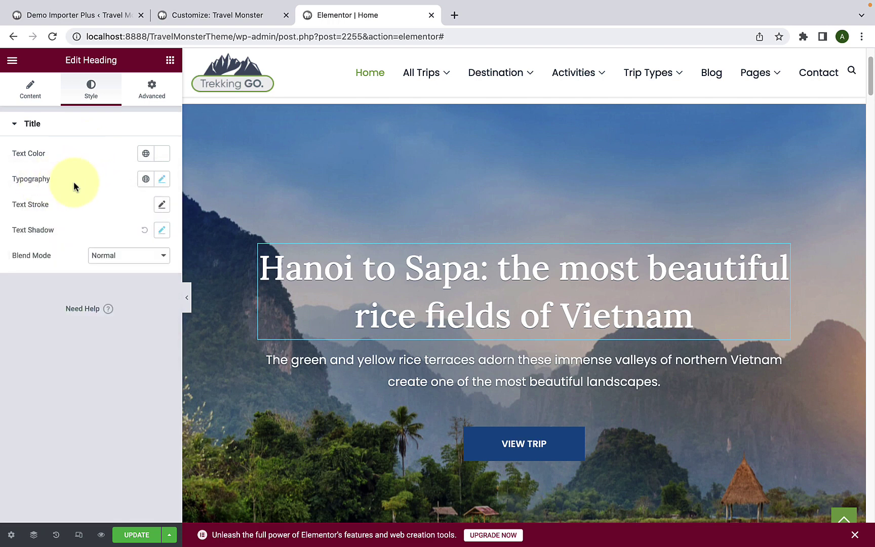
Set the hero heading's font size to 45 px and review its font family and weight options.
left_click(161, 180)
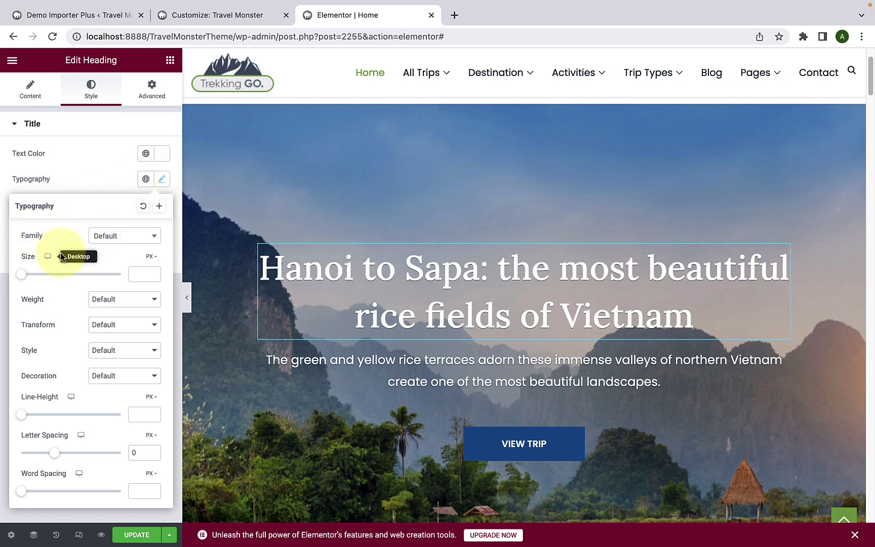
left_click(126, 240)
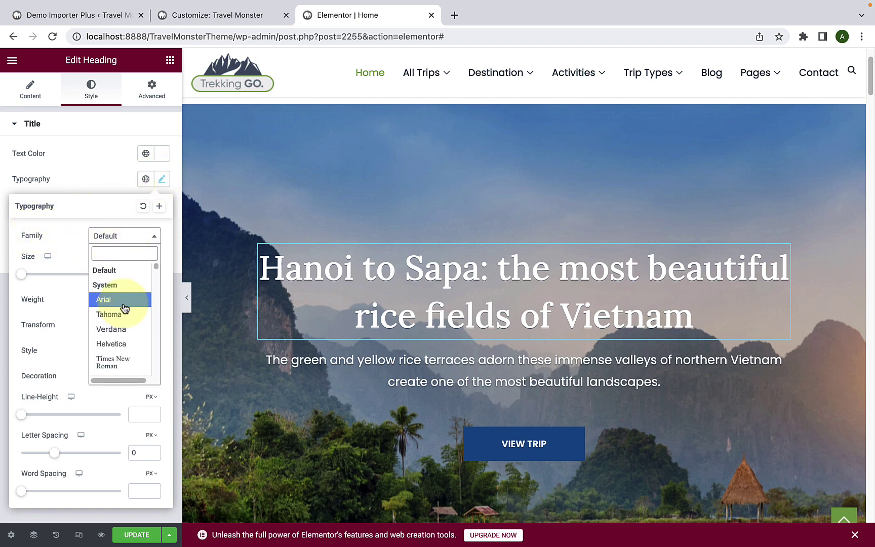
scroll(123, 307, "down", 5)
scroll(124, 311, "up", 5)
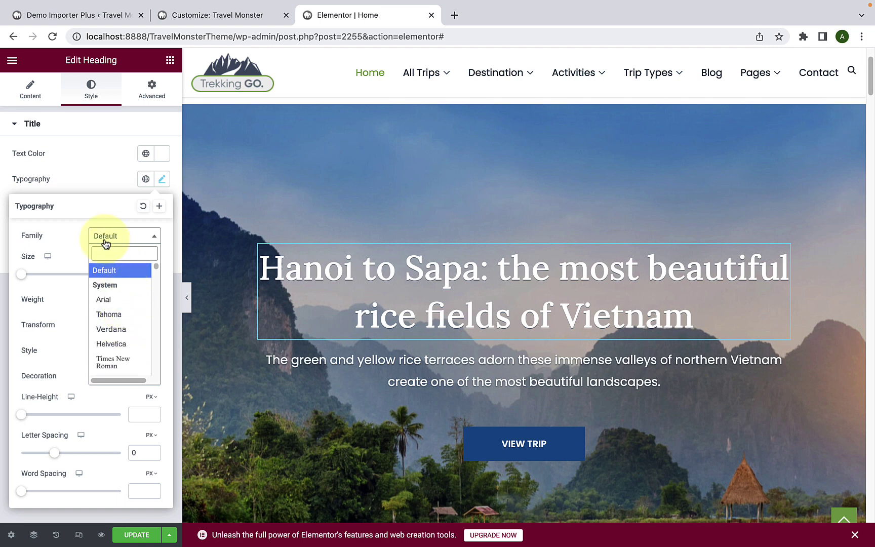
left_click(99, 222)
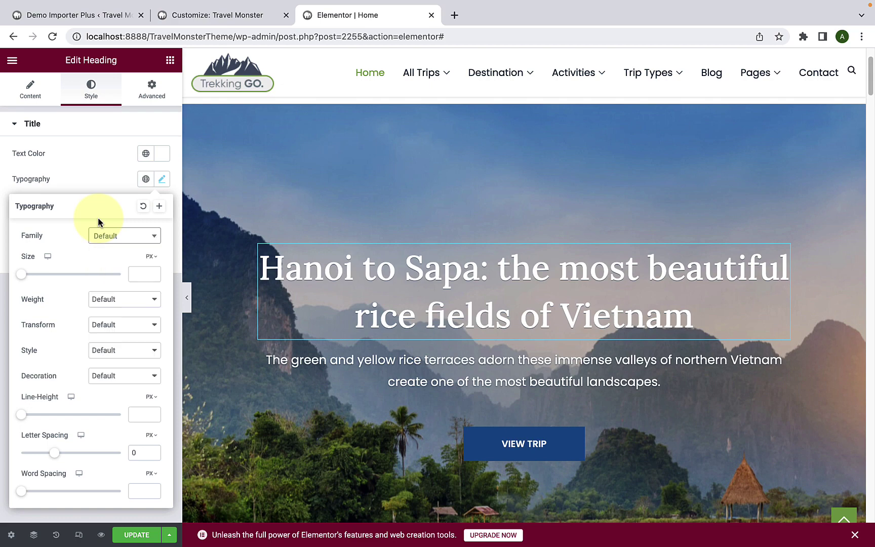
left_click_drag(23, 282, 45, 280)
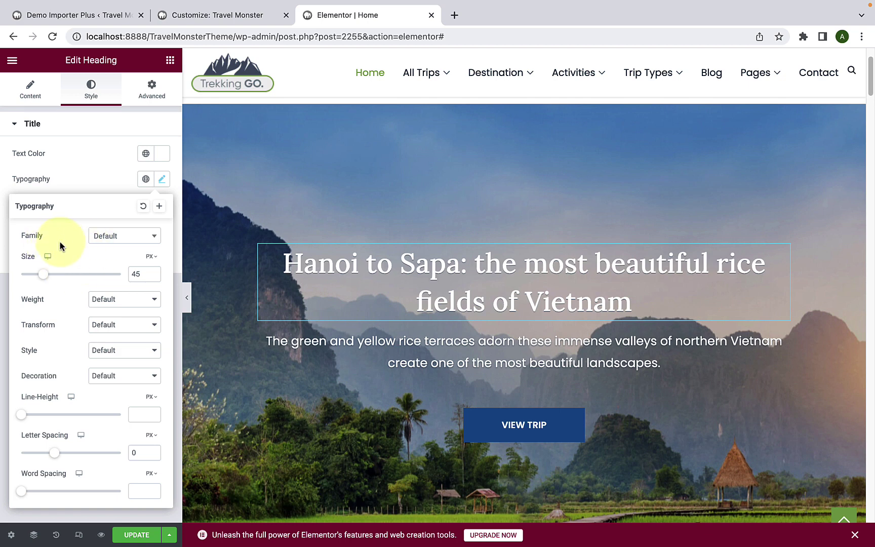
left_click(110, 302)
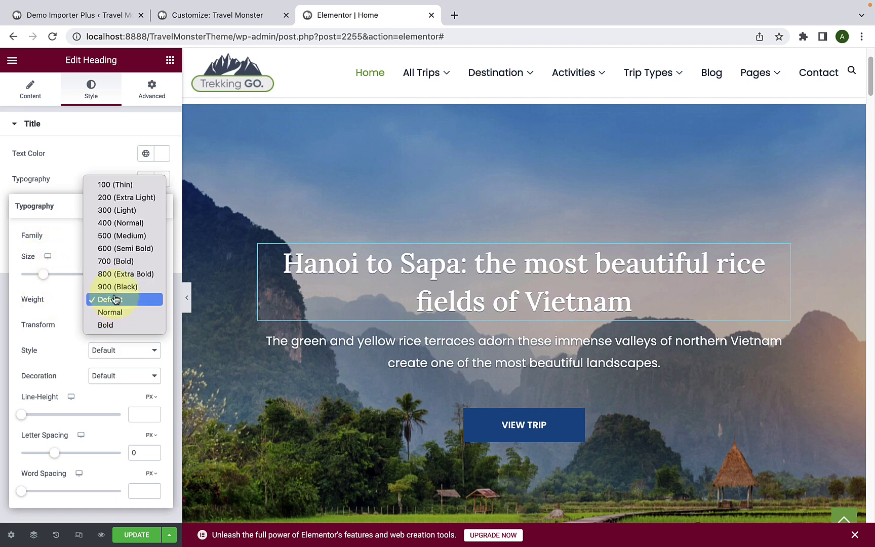
left_click(65, 304)
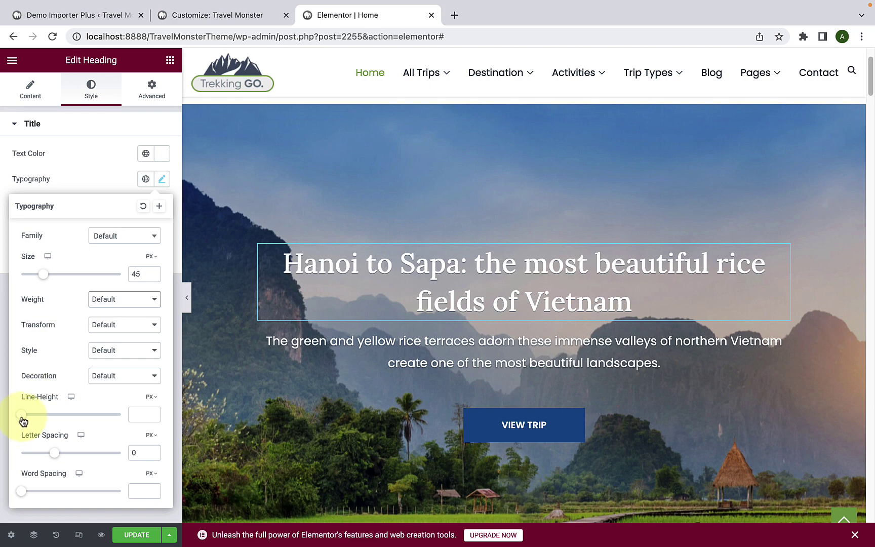
Set the hero heading's line height to 63 px, letter spacing to -0.6 px and word spacing to 0 px.
left_click_drag(22, 416, 85, 416)
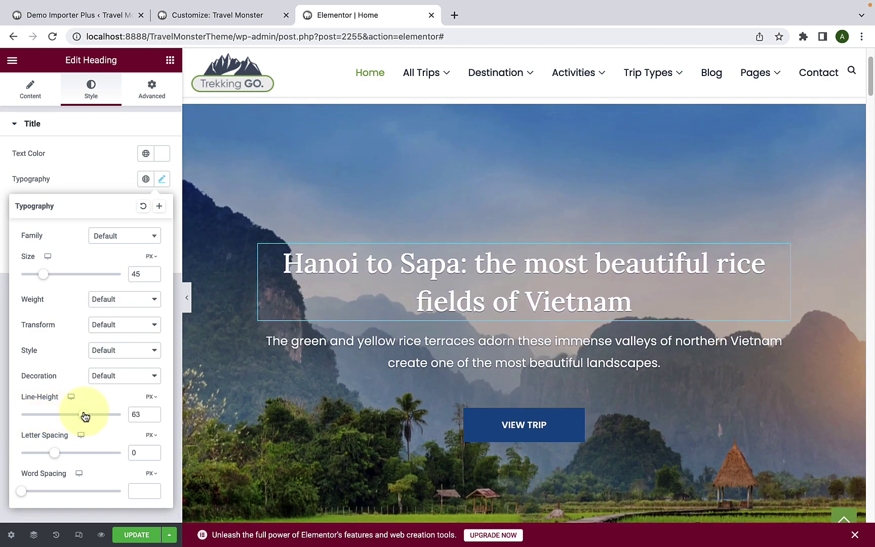
mouse_move(59, 457)
left_mouse_down()
mouse_move(69, 457)
mouse_move(55, 457)
left_mouse_up()
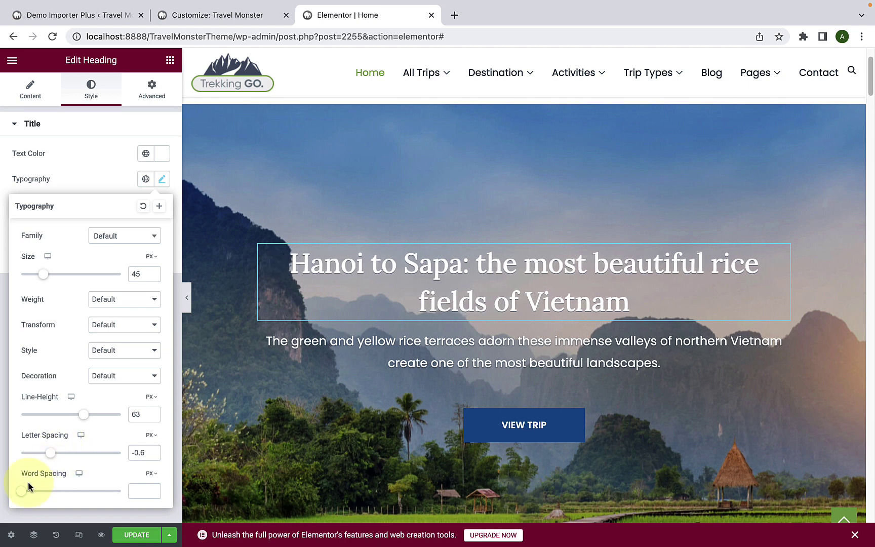
mouse_move(23, 496)
left_mouse_down()
mouse_move(33, 495)
mouse_move(23, 496)
left_mouse_up()
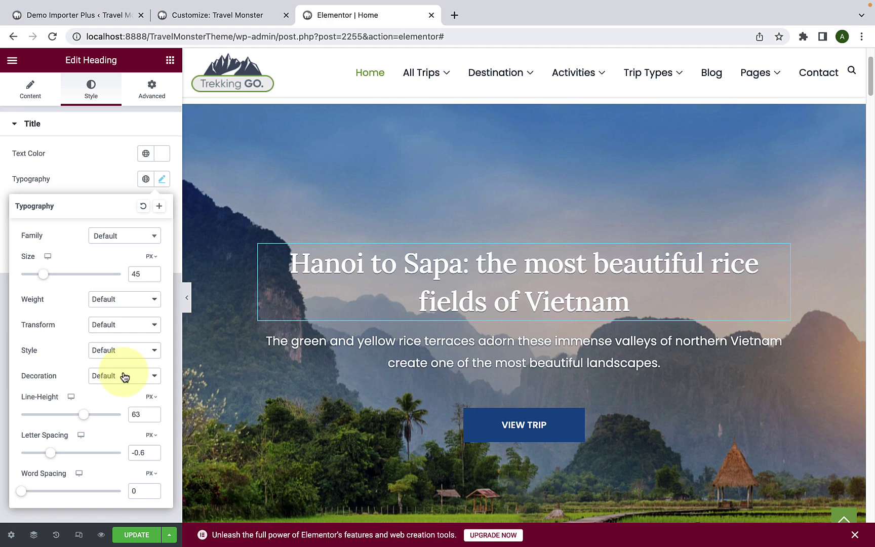
left_click(107, 186)
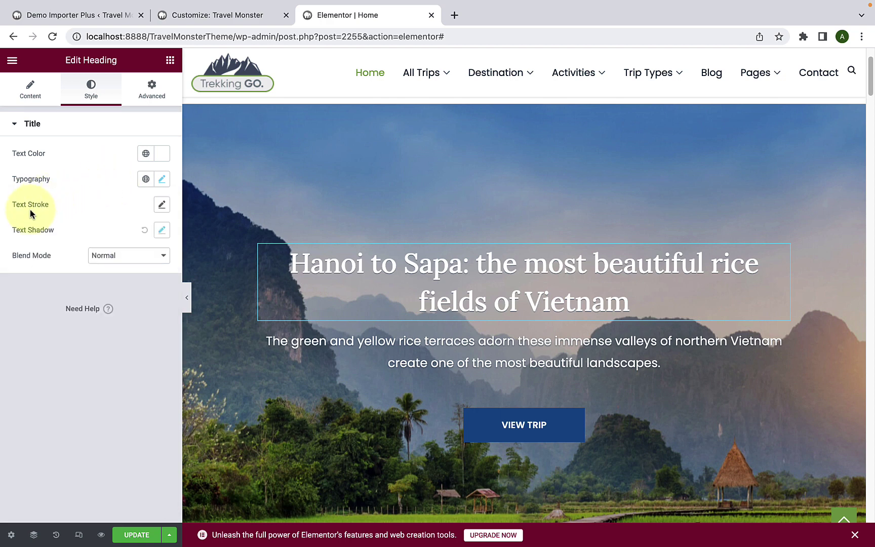
Review the hero heading's text stroke, text shadow and blend mode options without choosing new ones.
left_click(162, 206)
left_click(86, 201)
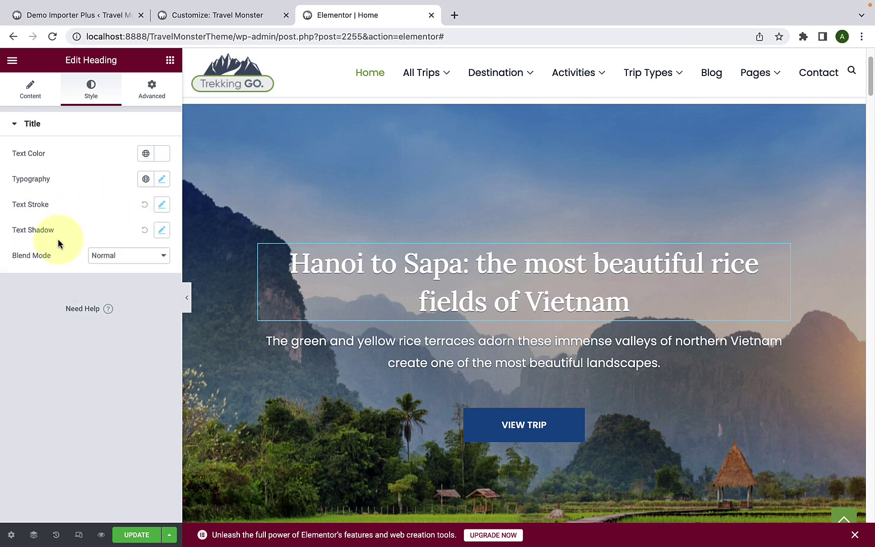
left_click(162, 231)
left_click(105, 231)
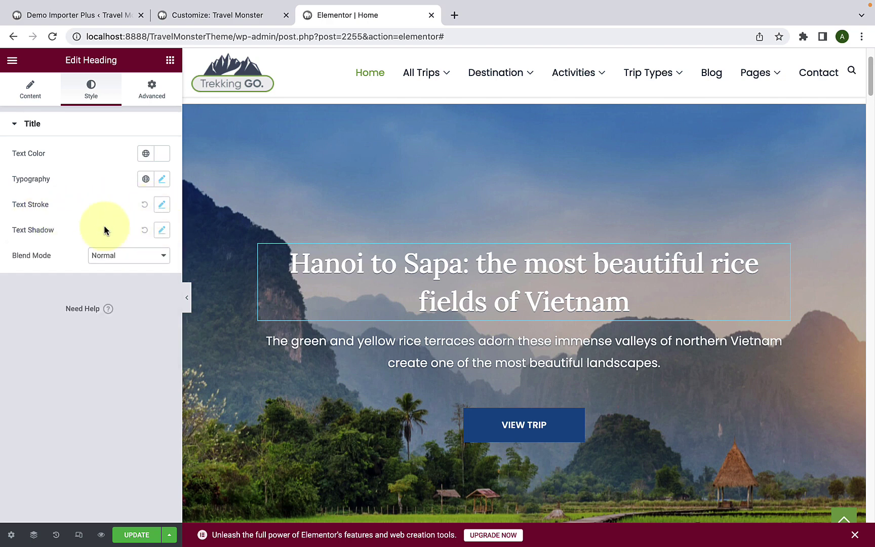
left_click(141, 260)
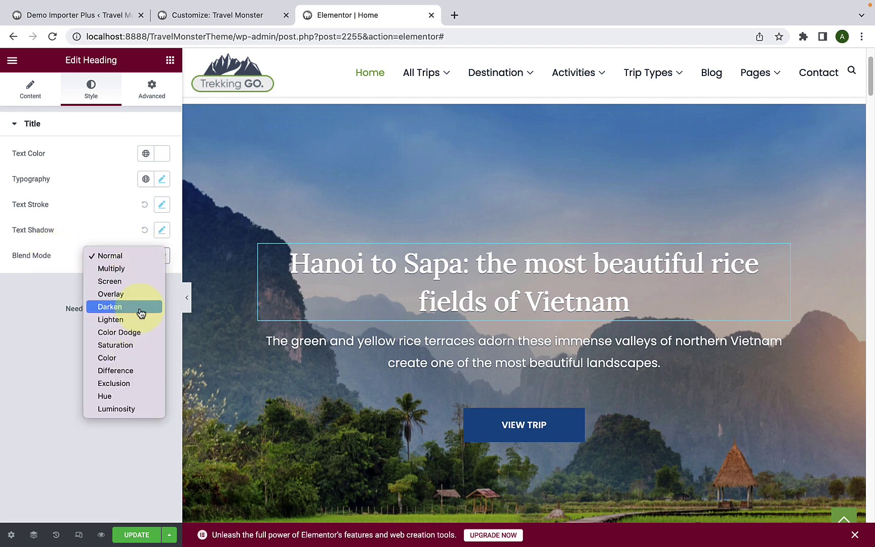
left_click(46, 294)
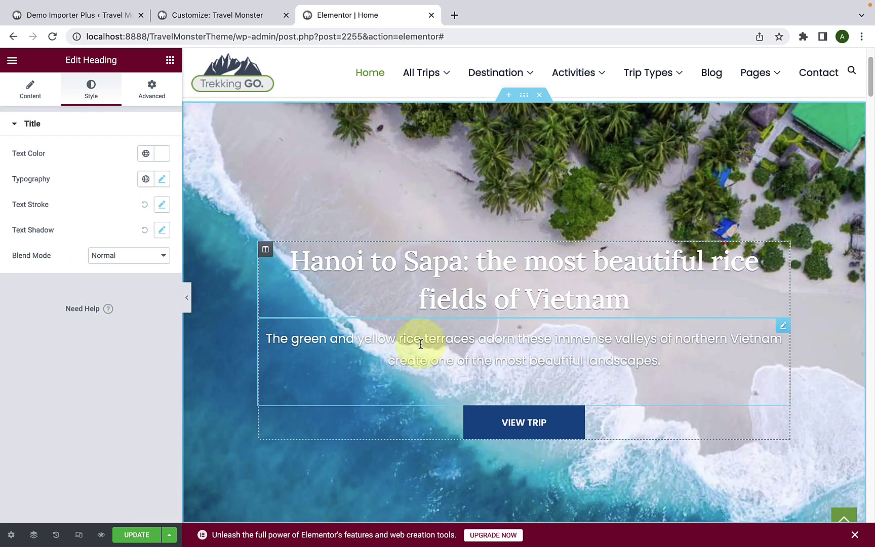
Open the paragraph below the hero heading for editing and select its full text in the editor.
left_click(421, 344)
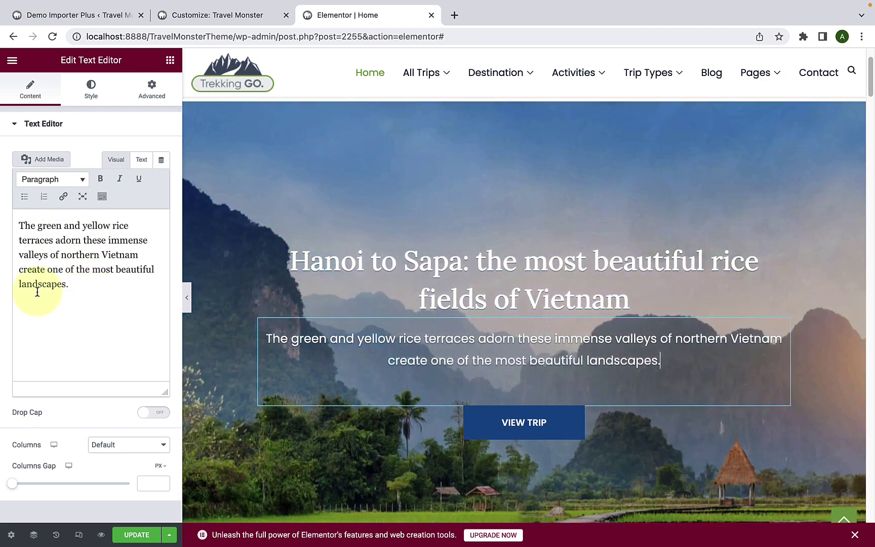
left_click_drag(19, 225, 60, 264)
triple_click(60, 264)
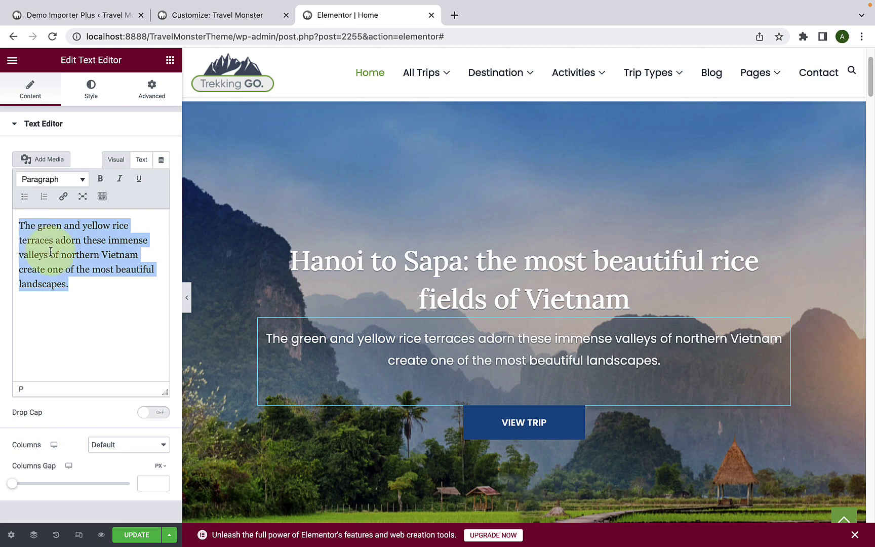
Try the drop cap on the hero paragraph, turn it off again and check the column count options.
left_click(153, 413)
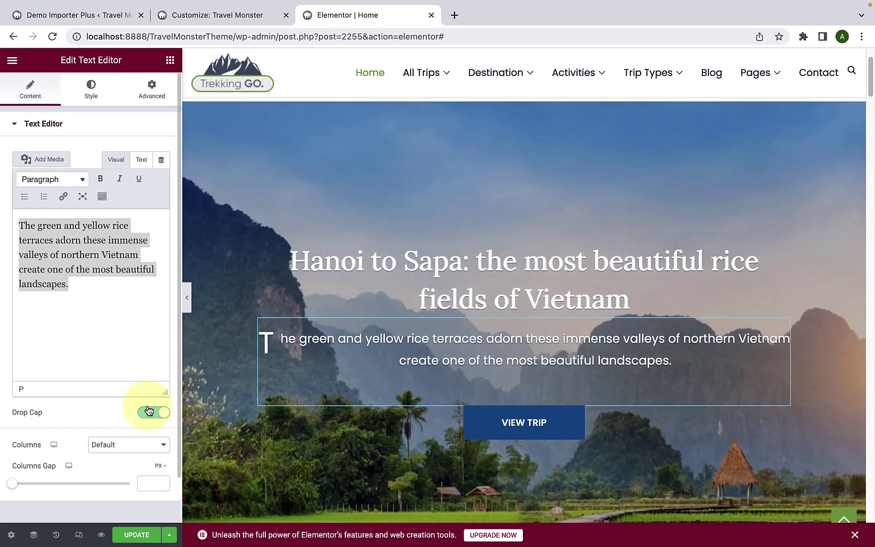
left_click(150, 412)
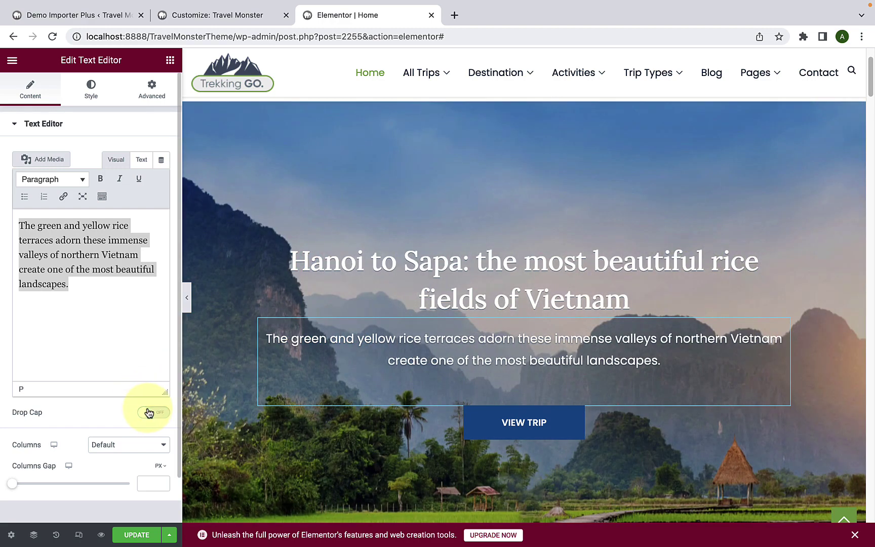
left_click(116, 445)
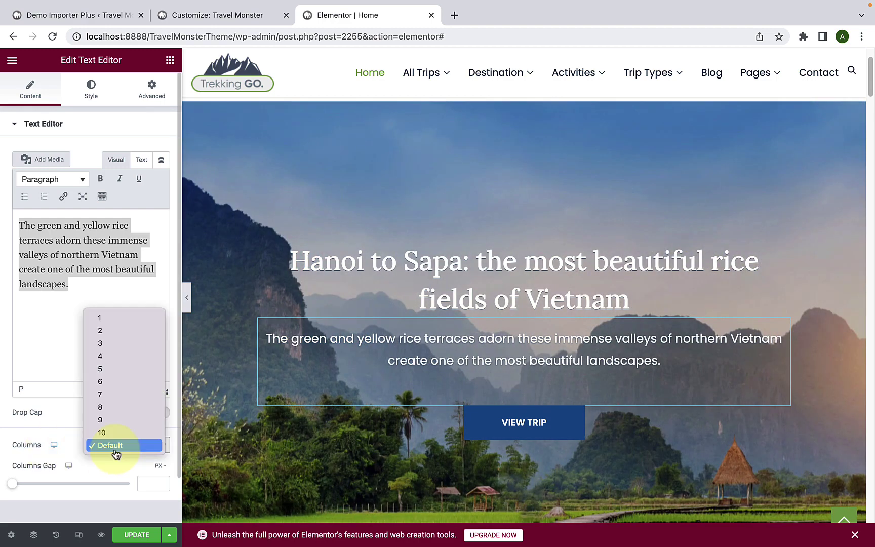
left_click(63, 452)
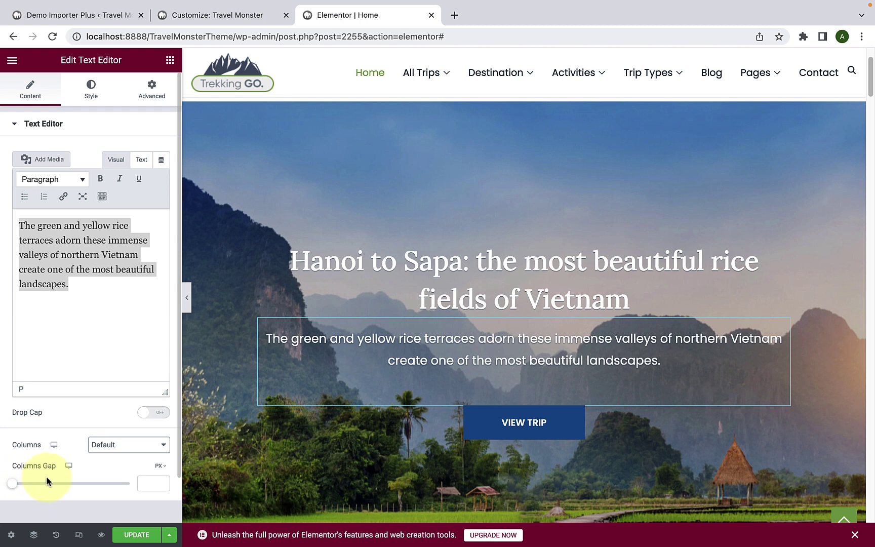
Try the right and justified alignments on the hero paragraph, then set its alignment to center.
left_click(79, 96)
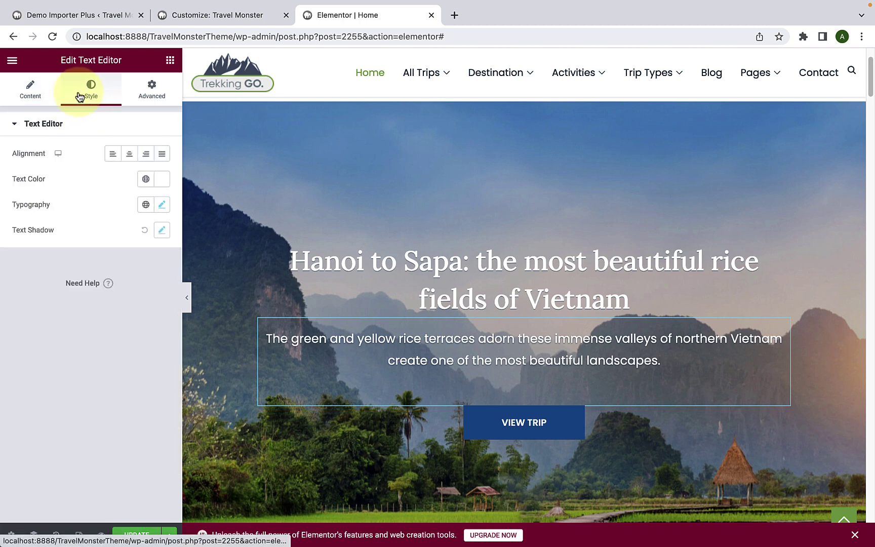
left_click(116, 158)
left_click(129, 157)
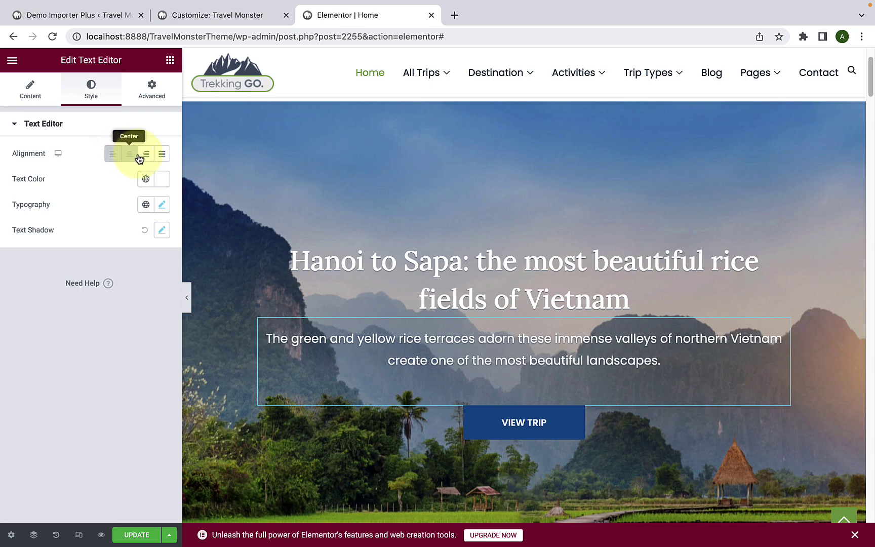
left_click(147, 159)
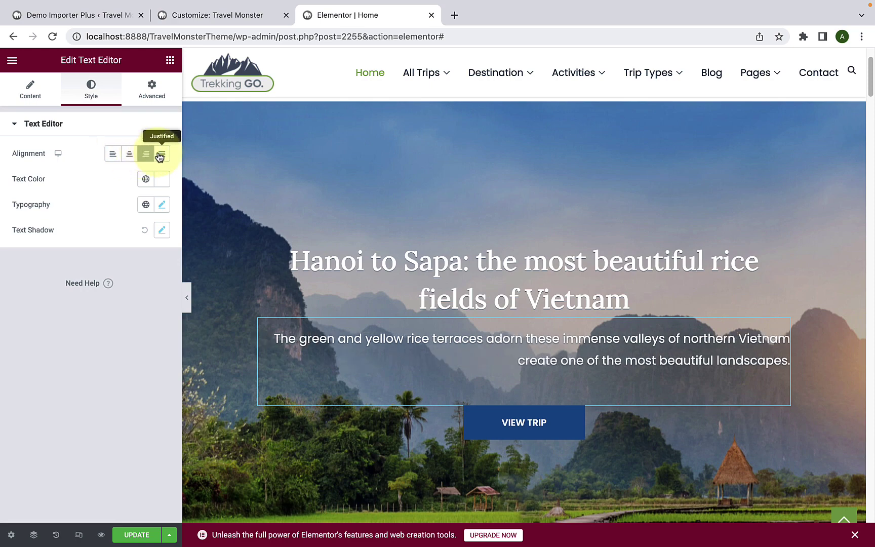
left_click(160, 156)
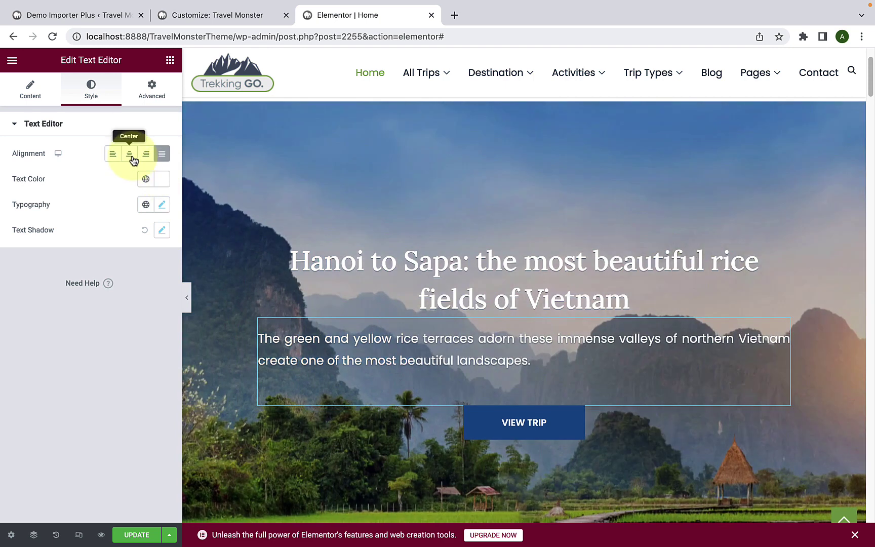
left_click(133, 160)
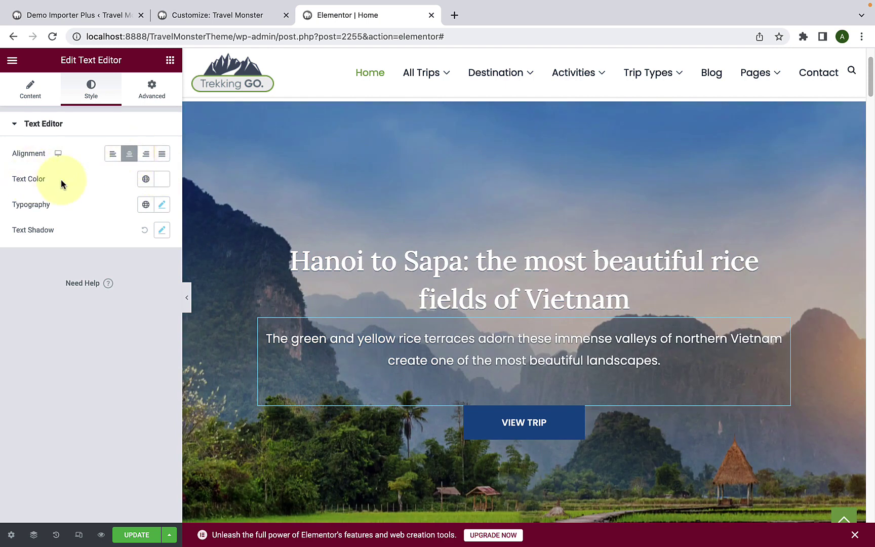
Inspect the hero paragraph's text color value and the list of global colors without choosing another color.
left_click(161, 188)
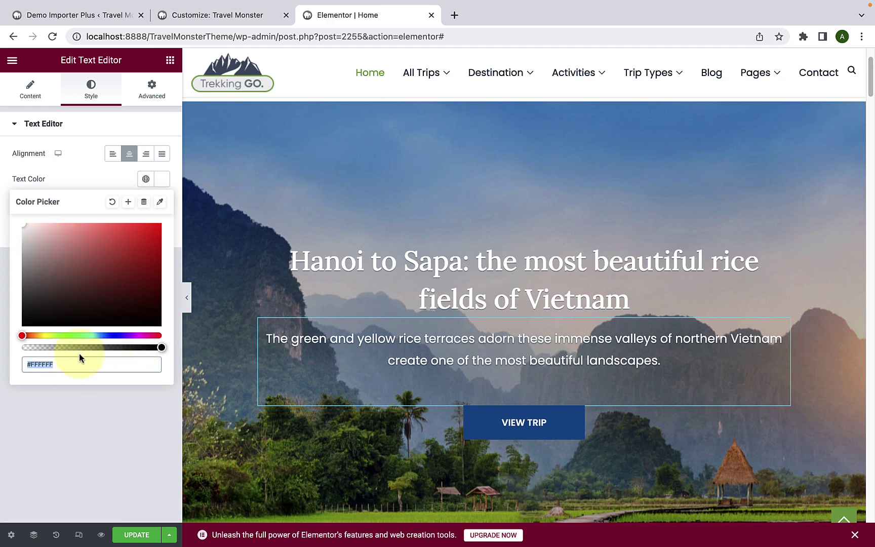
left_click(112, 176)
left_click(145, 183)
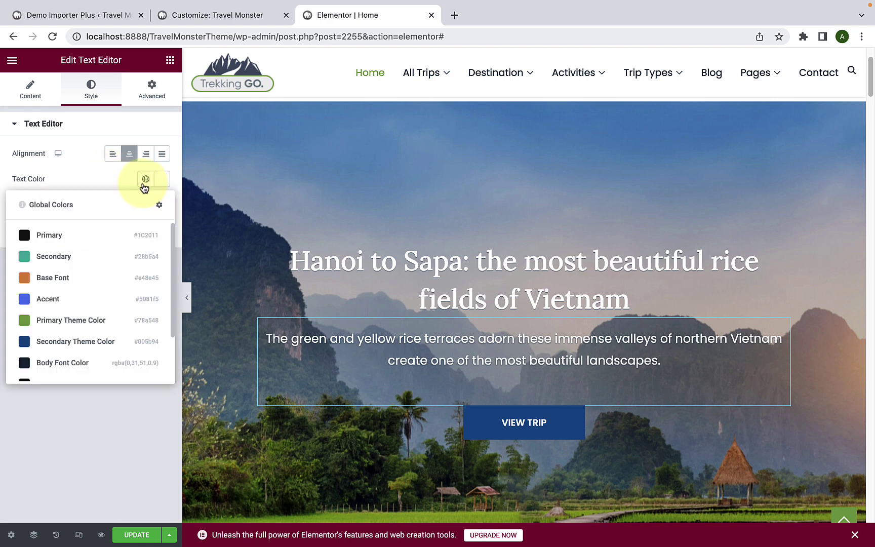
scroll(75, 357, "down", 1)
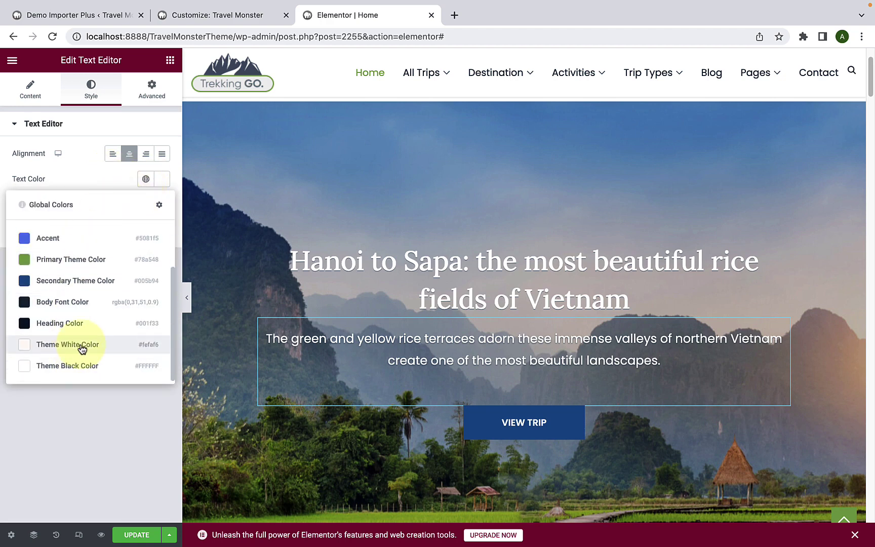
scroll(84, 346, "up", 1)
left_click(91, 183)
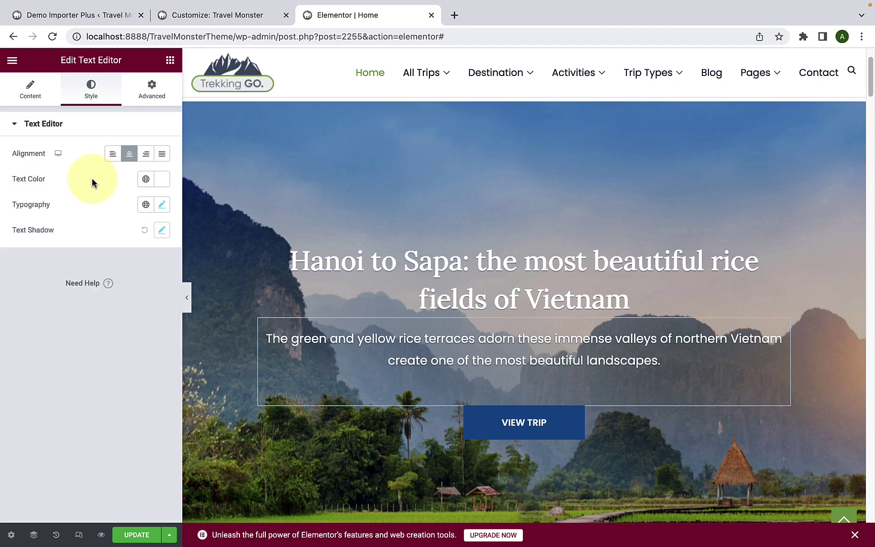
Set the hero paragraph's font size to 19 px and review its font family and weight options.
left_click(162, 206)
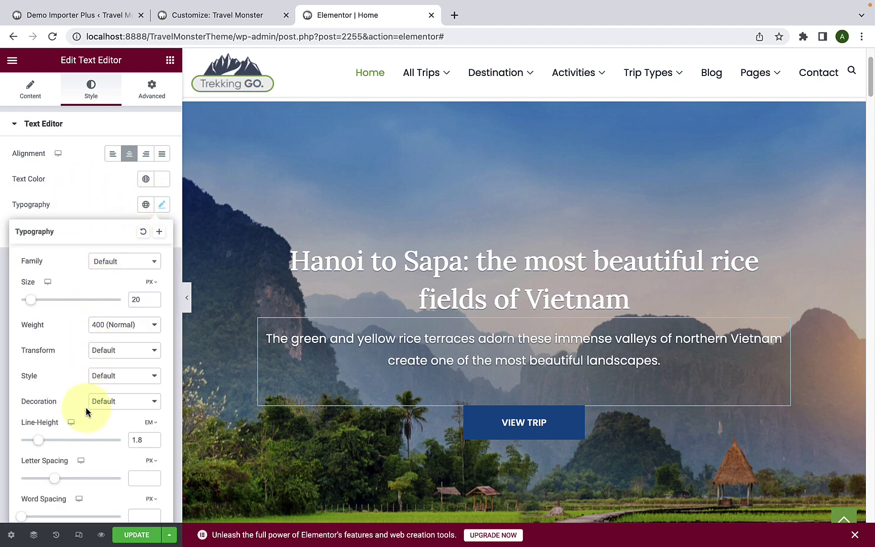
scroll(87, 395, "down", 1)
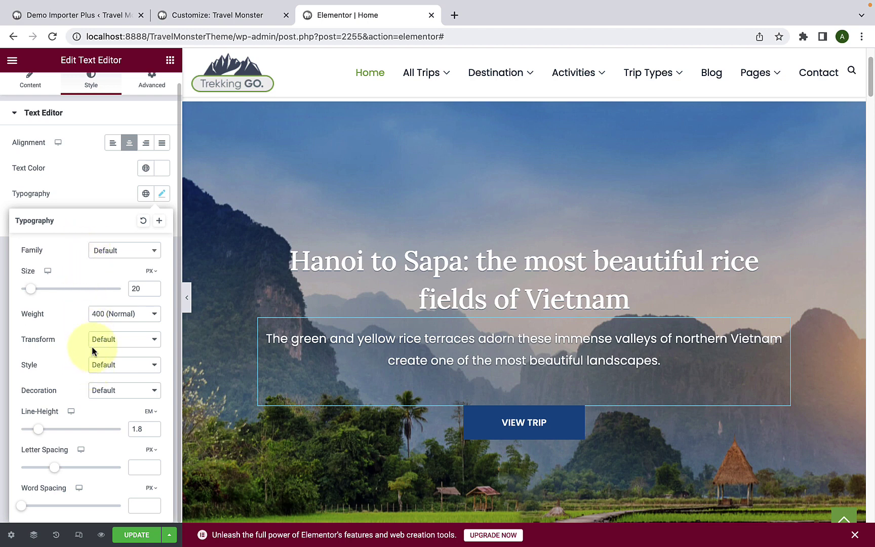
left_click(127, 252)
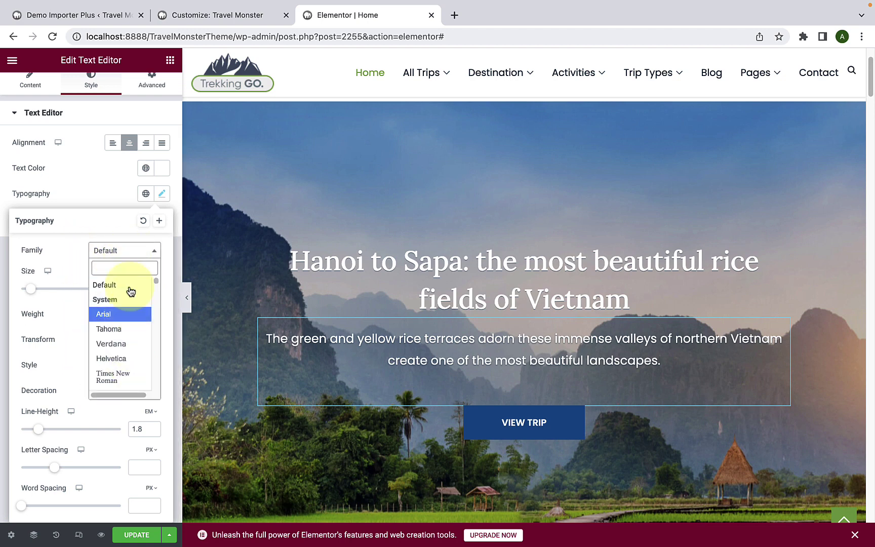
left_click(129, 286)
left_click_drag(32, 289, 32, 288)
left_click(130, 314)
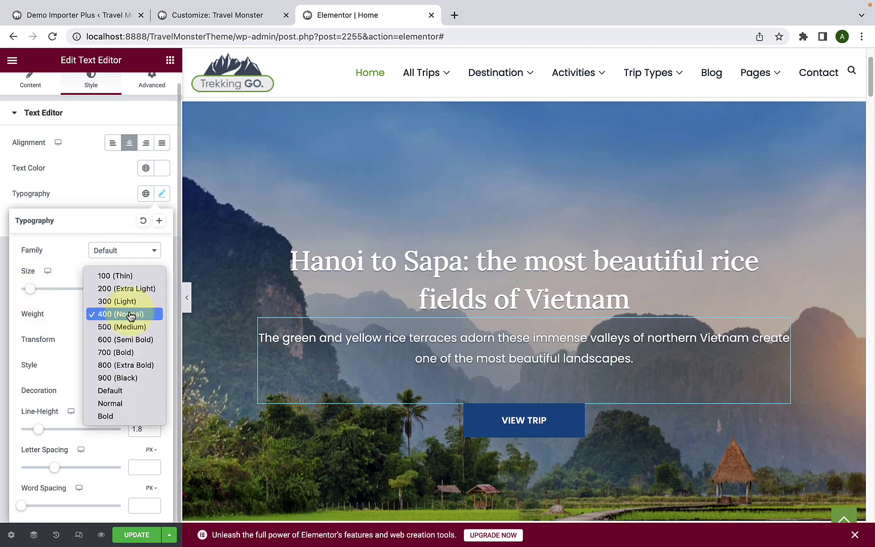
left_click(68, 304)
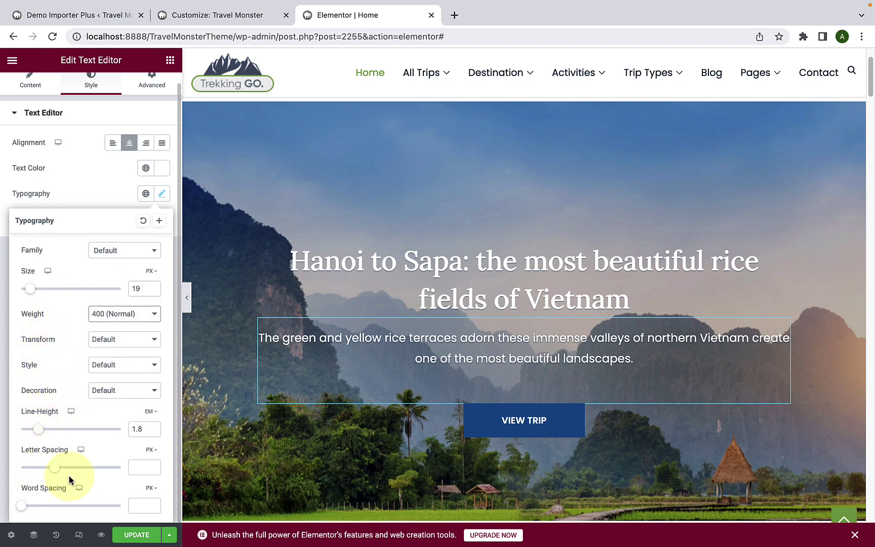
Inspect the hero paragraph's text shadow settings, including its color value, blur, horizontal and vertical offsets, without changing them.
left_click(97, 186)
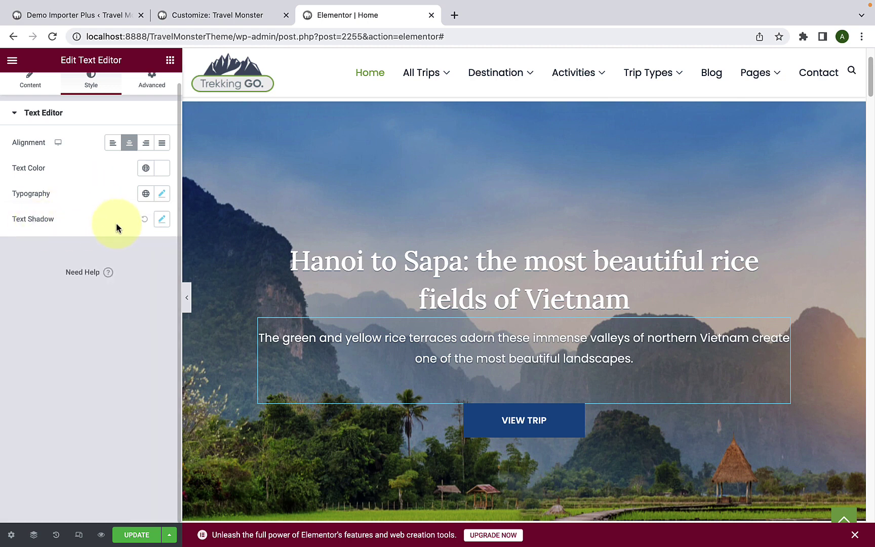
left_click(161, 219)
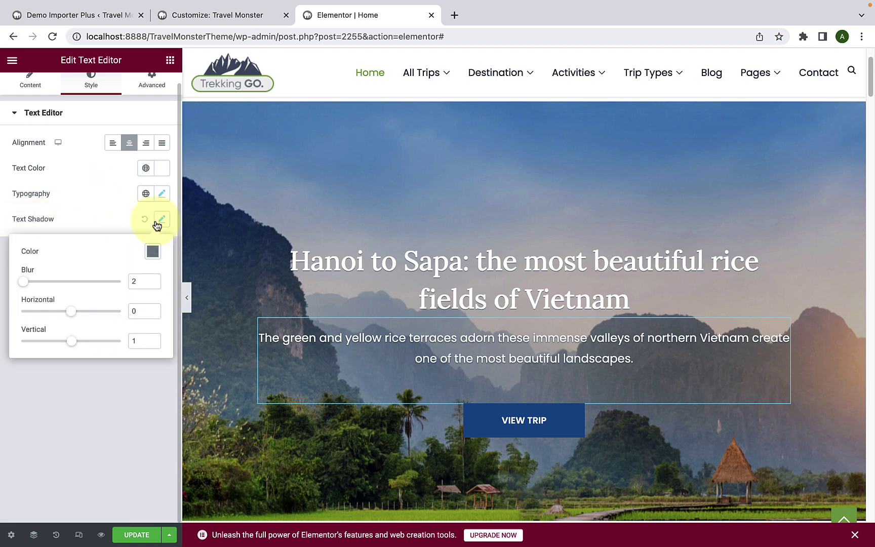
left_click(153, 251)
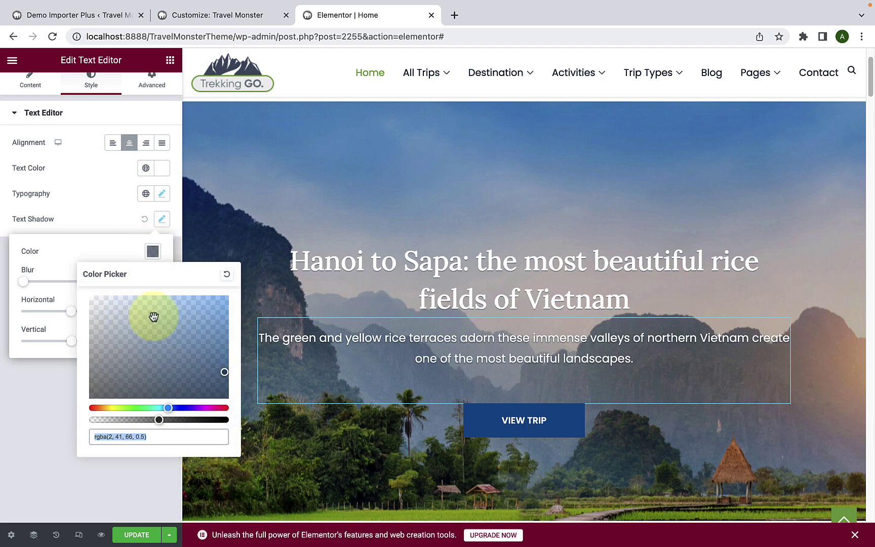
left_click(71, 252)
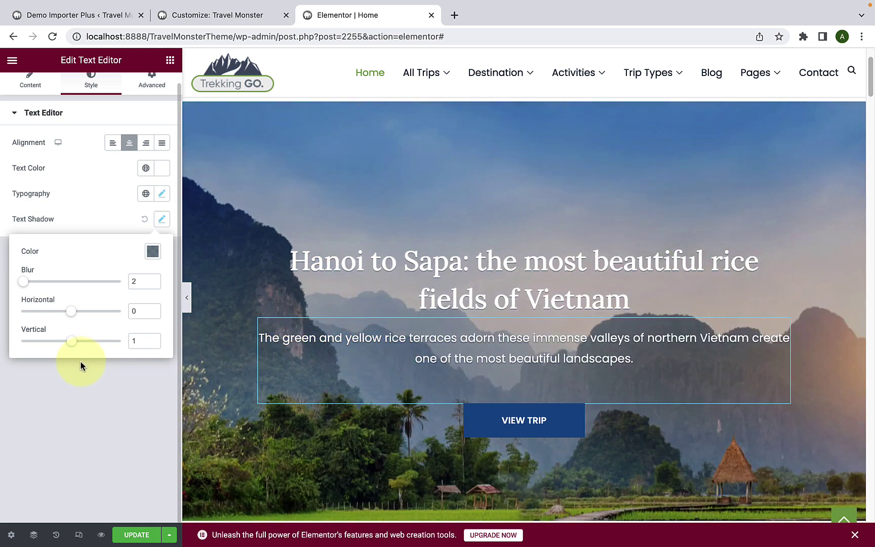
left_click(81, 366)
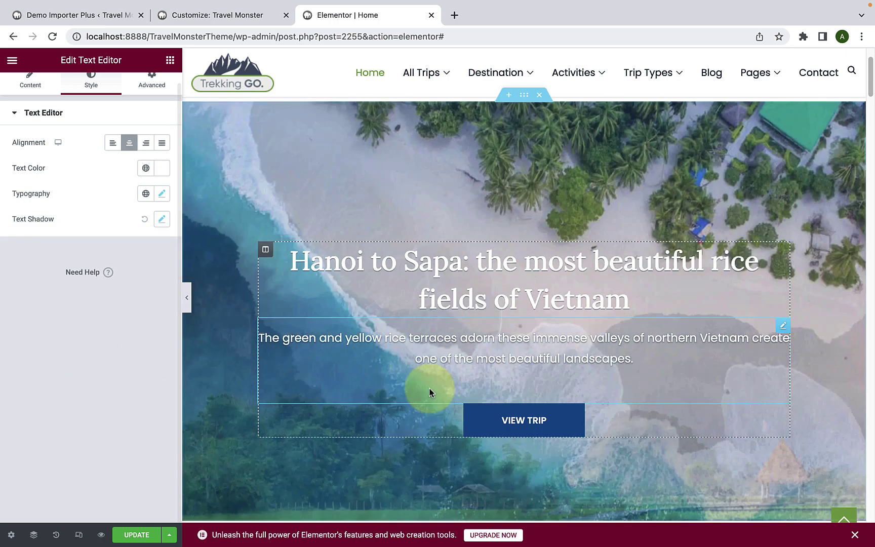
Select the hero's VIEW TRIP button and review its type options and text label, keeping the Default type.
scroll(564, 435, "down", 1)
scroll(567, 425, "down", 1)
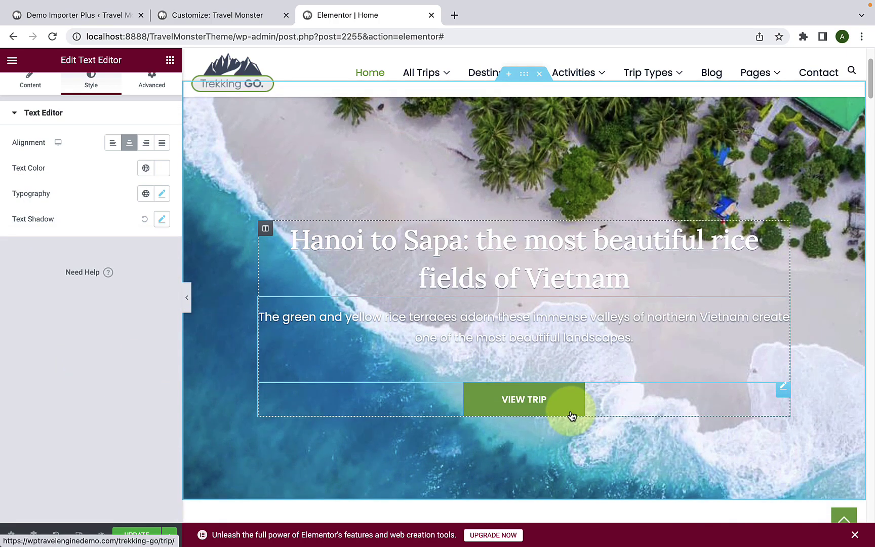
left_click(571, 415)
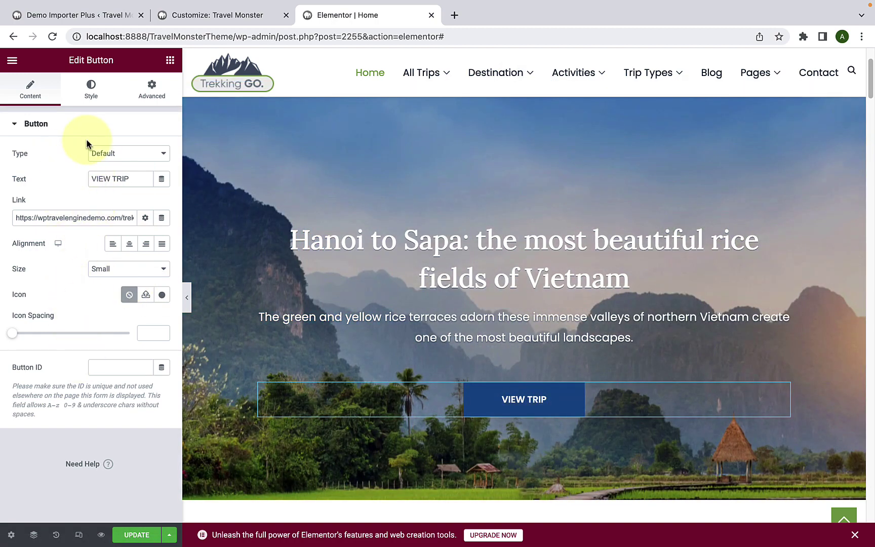
left_click(112, 154)
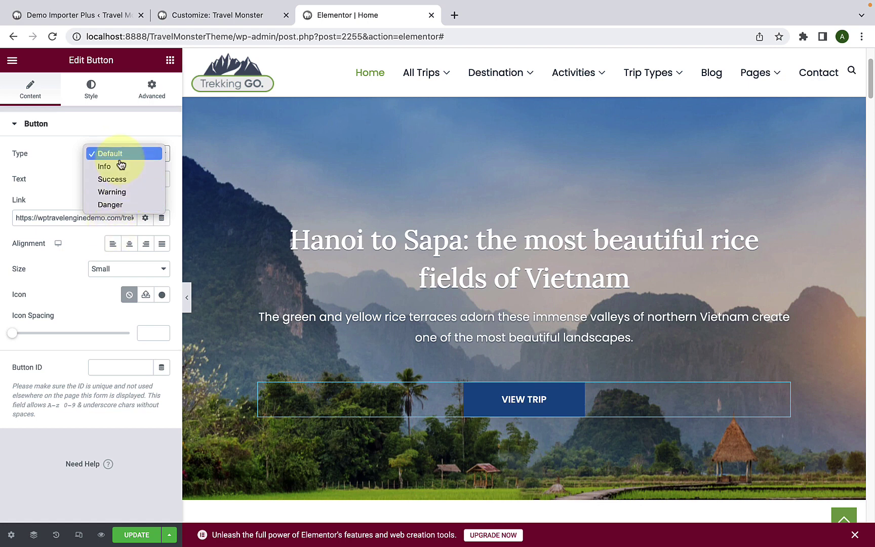
left_click(47, 146)
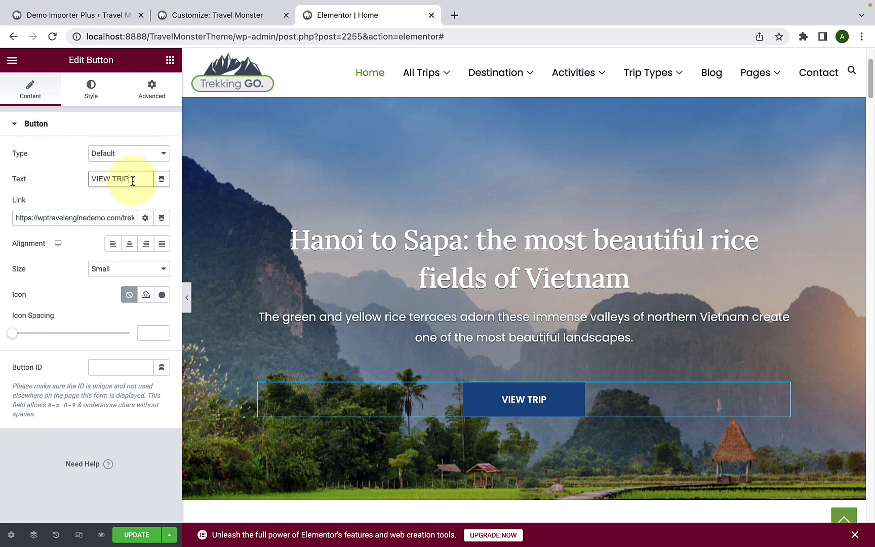
left_click_drag(130, 179, 91, 180)
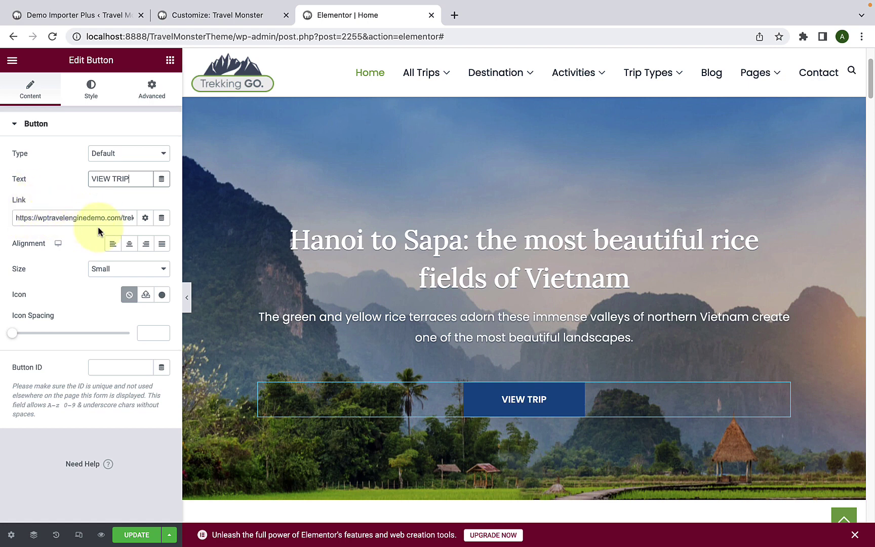
Try the left and right alignments on the VIEW TRIP button, set it to center and keep its size Small.
left_click(112, 243)
left_click(133, 245)
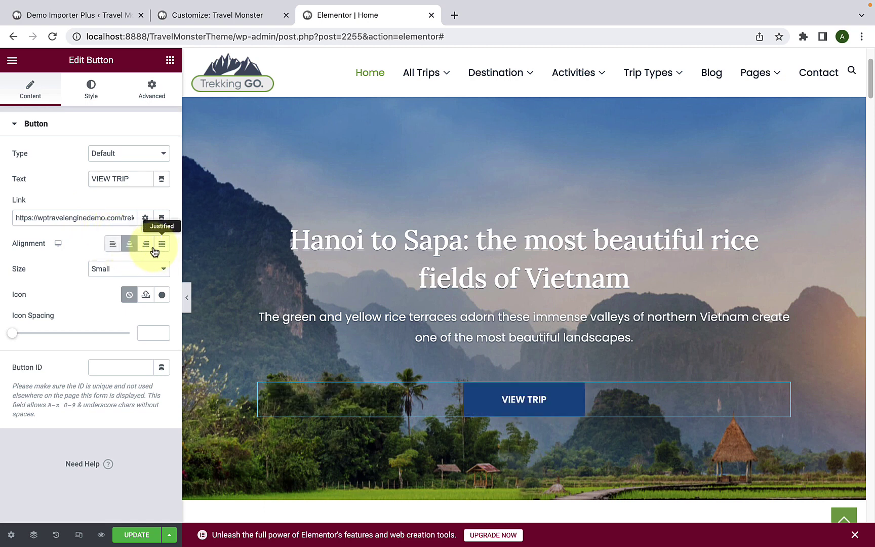
left_click(147, 245)
left_click(133, 246)
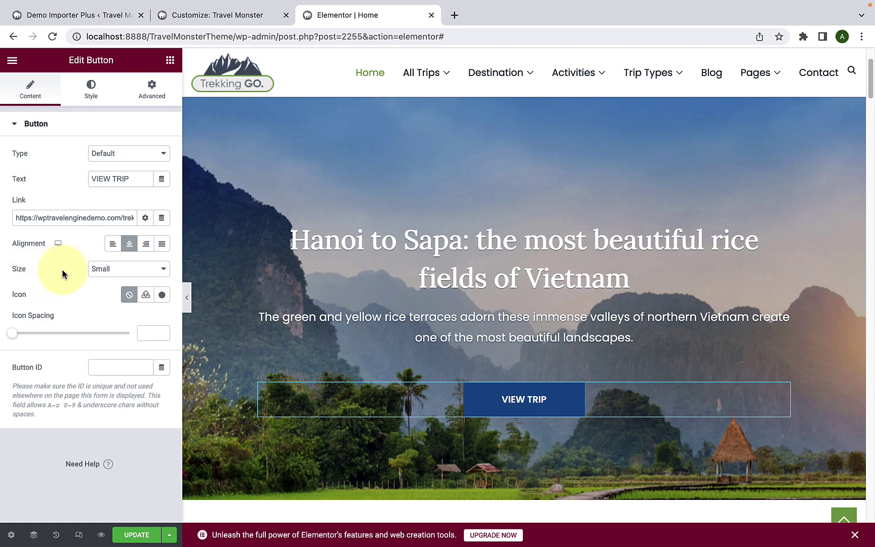
left_click(122, 273)
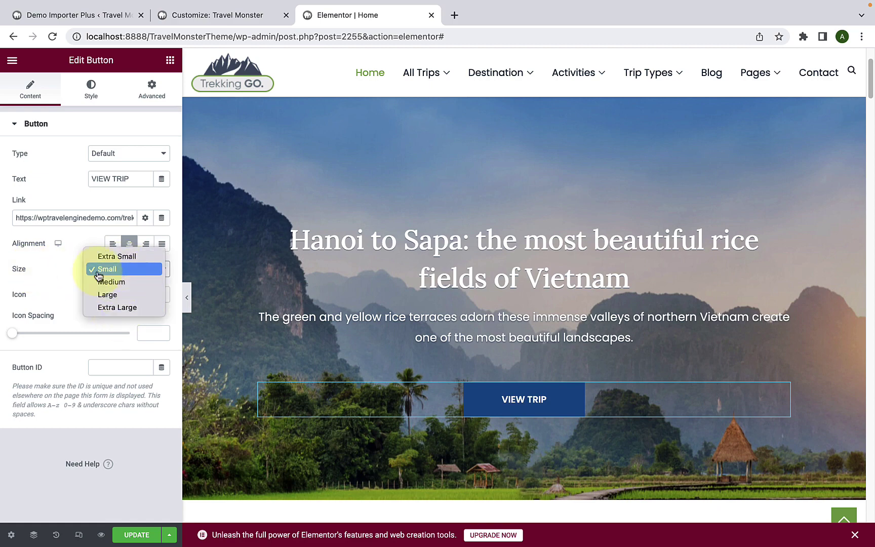
left_click(104, 270)
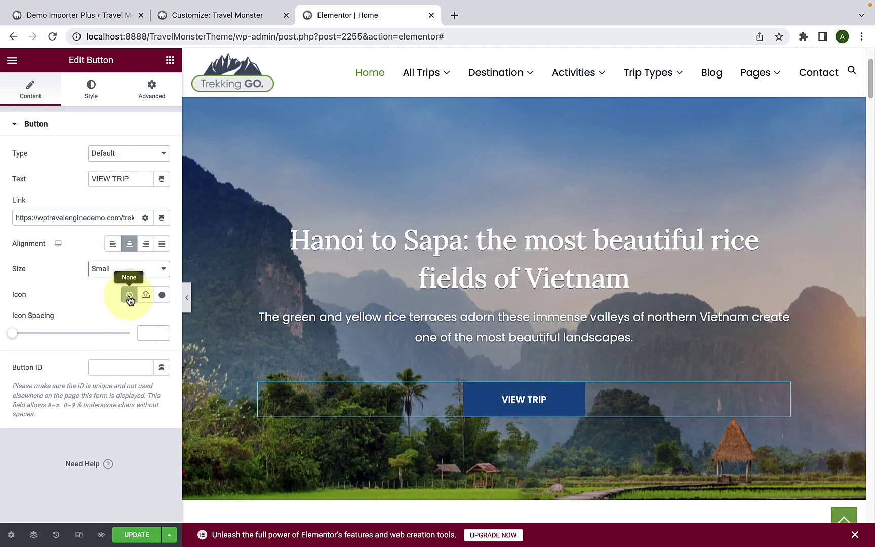
Look through the media upload options and the icon library for the VIEW TRIP button without inserting an icon.
left_click(146, 296)
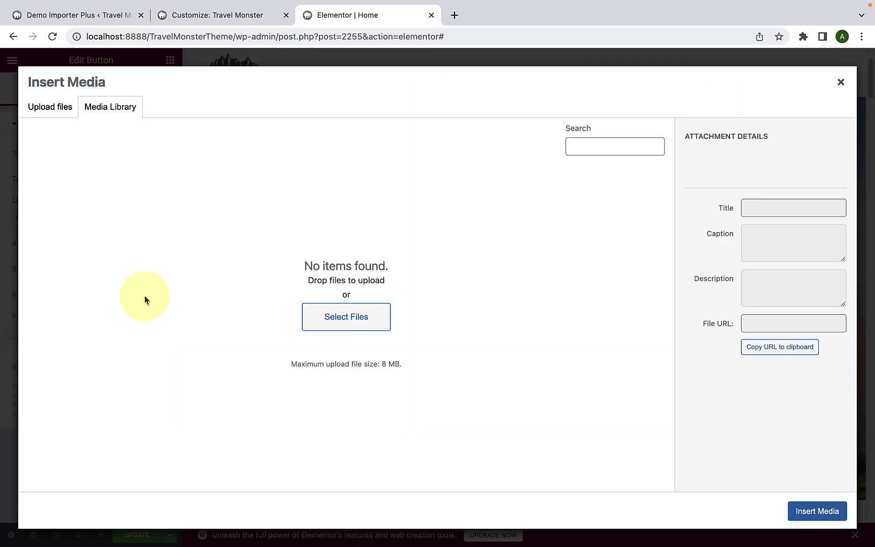
left_click(52, 114)
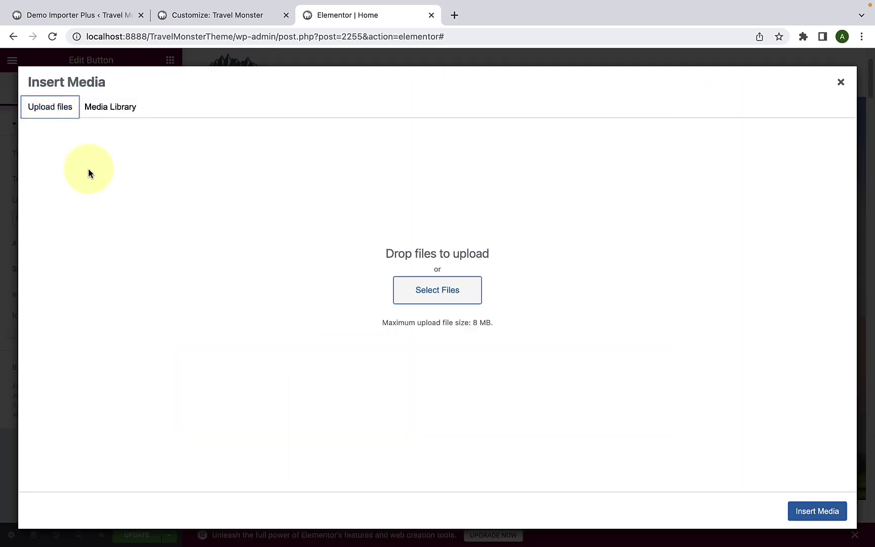
left_click(122, 116)
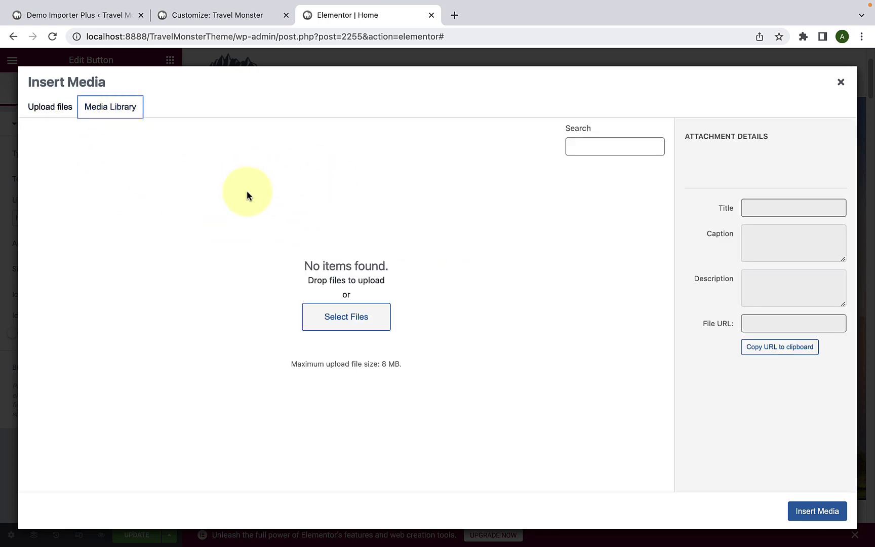
left_click(841, 82)
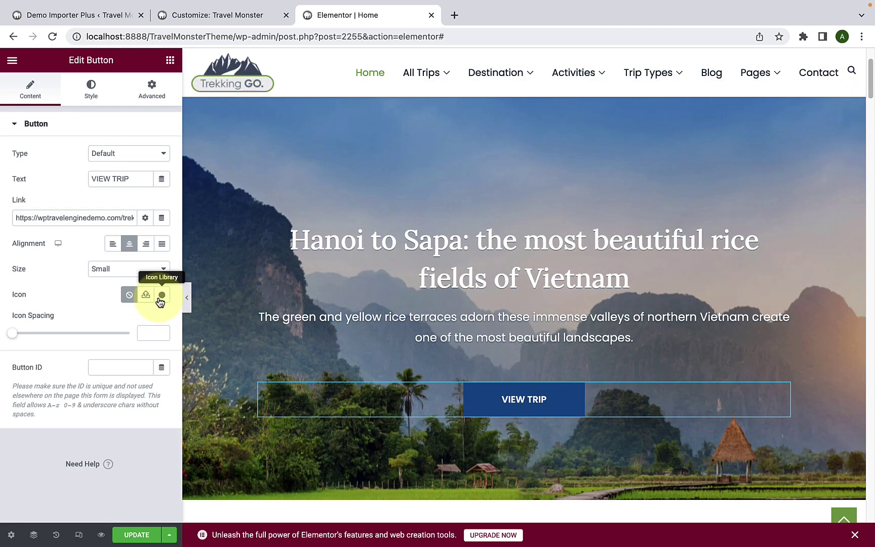
left_click(160, 299)
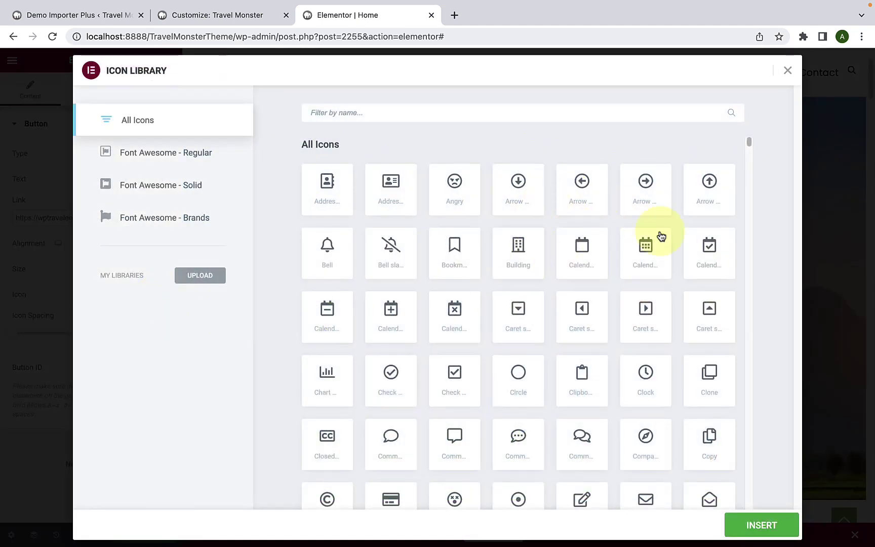
left_click(789, 71)
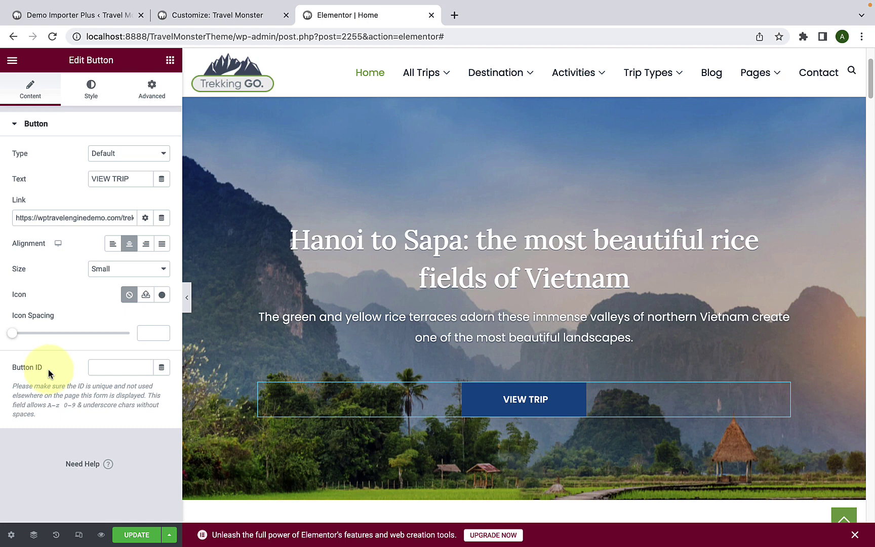
Examine the VIEW TRIP button's style settings for its normal and hover states.
left_click(101, 95)
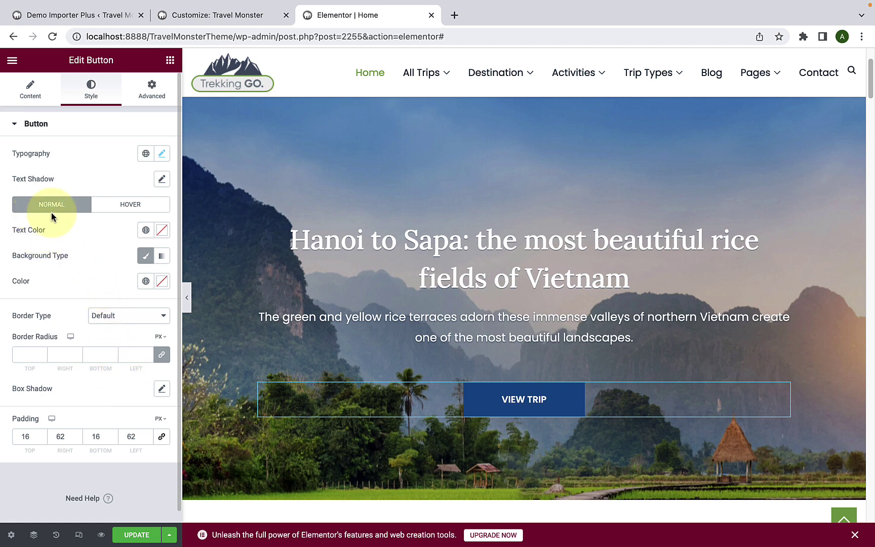
left_click(137, 214)
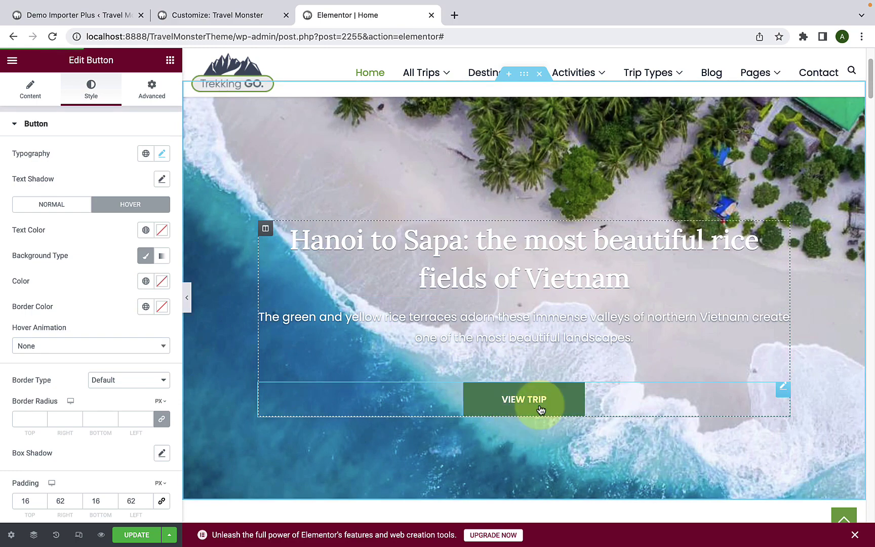
Try the Vertical orientation on the Search Tour section's trip search form, then return it to Horizontal (Default).
scroll(250, 241, "down", 7)
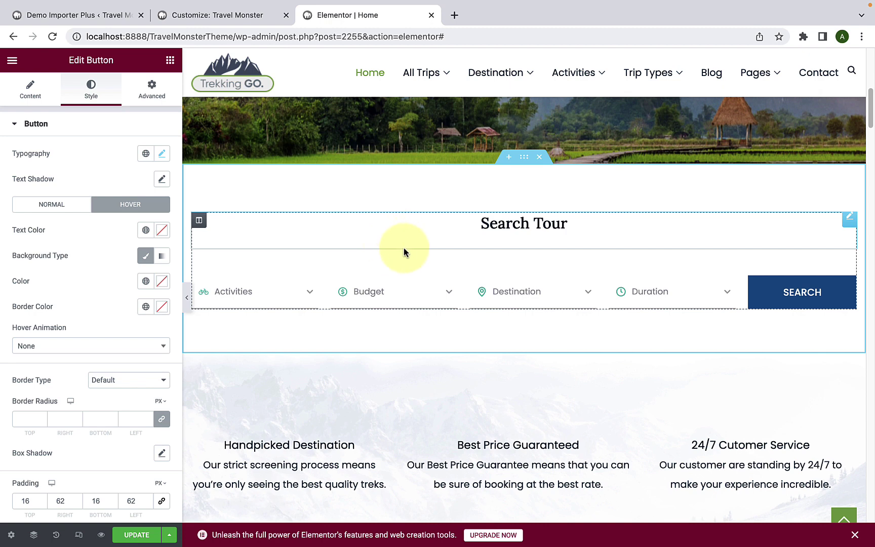
left_click(400, 291)
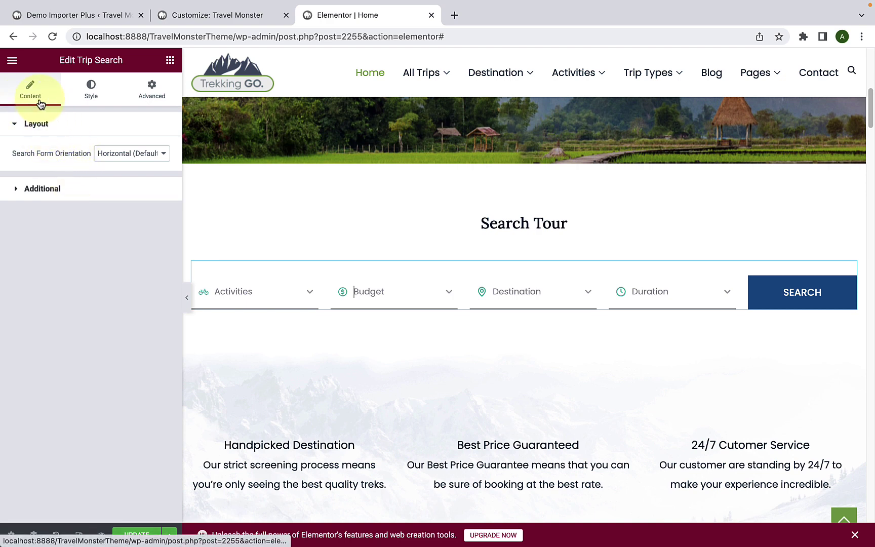
left_click(131, 159)
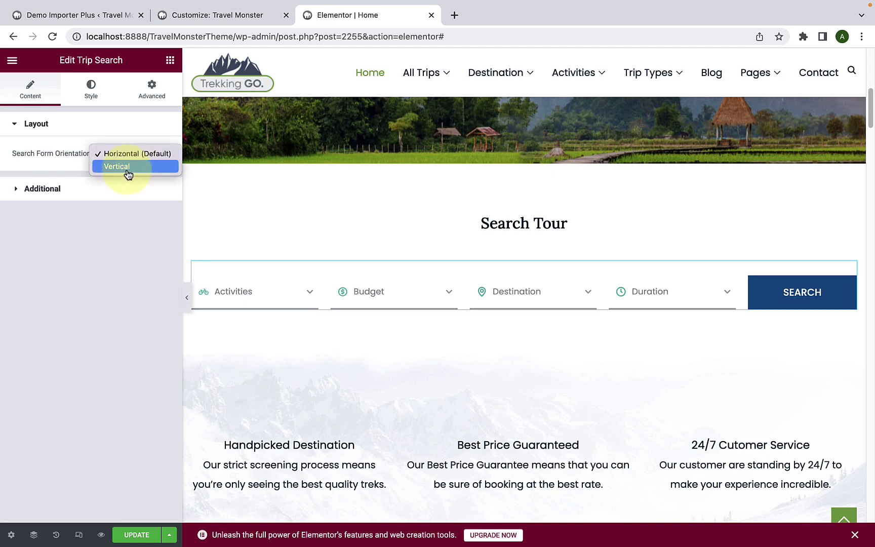
left_click(128, 170)
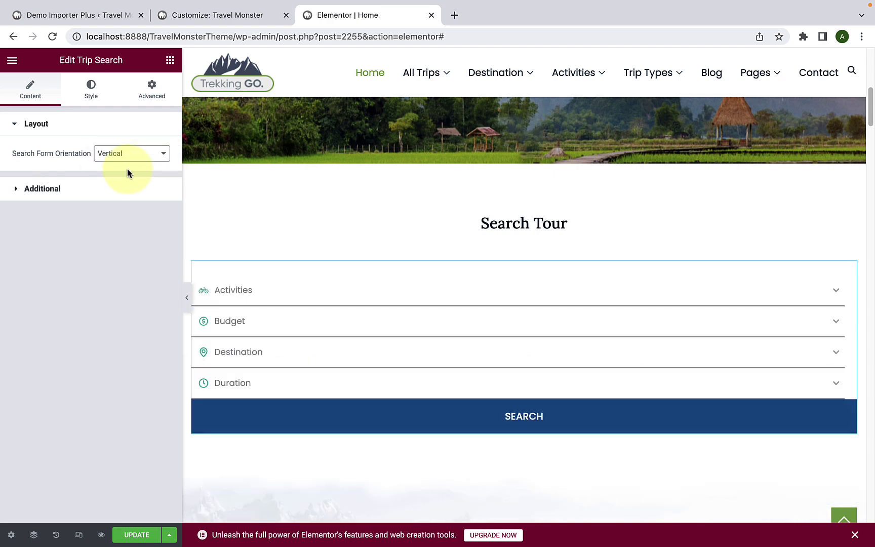
scroll(476, 304, "down", 2)
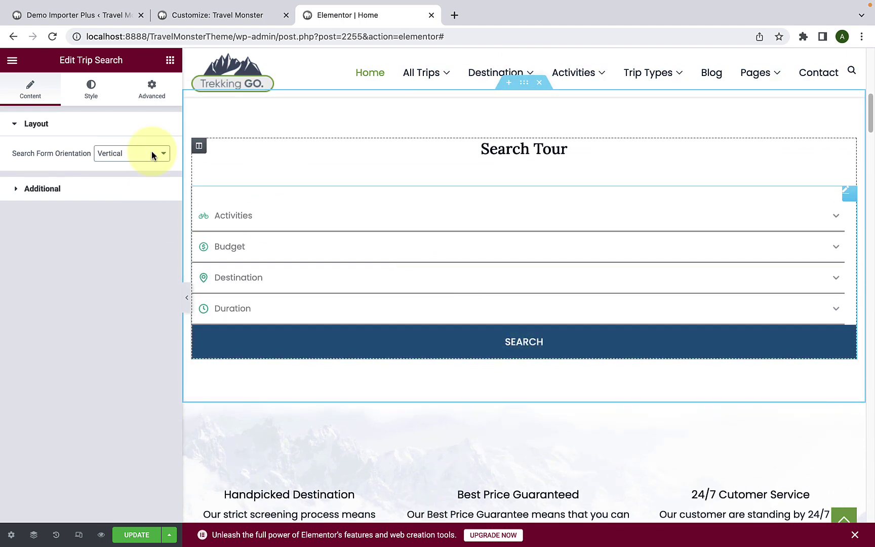
left_click(130, 154)
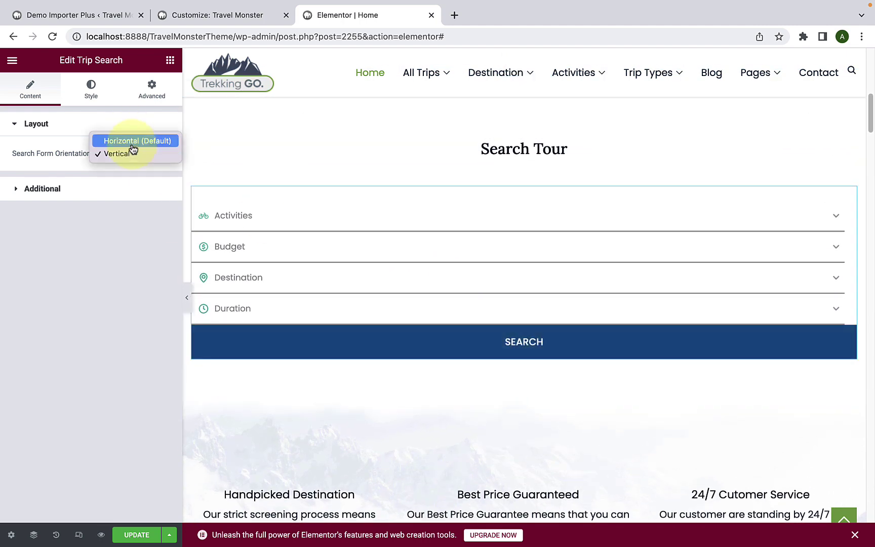
left_click(133, 144)
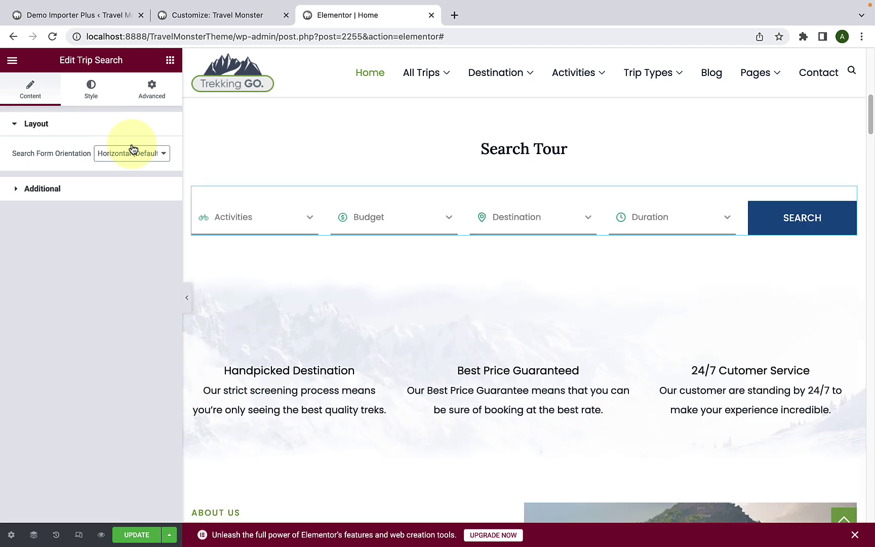
Review the trip search form's additional filter settings, then hide the Destination filter and show it again.
left_click(86, 188)
scroll(104, 269, "down", 4)
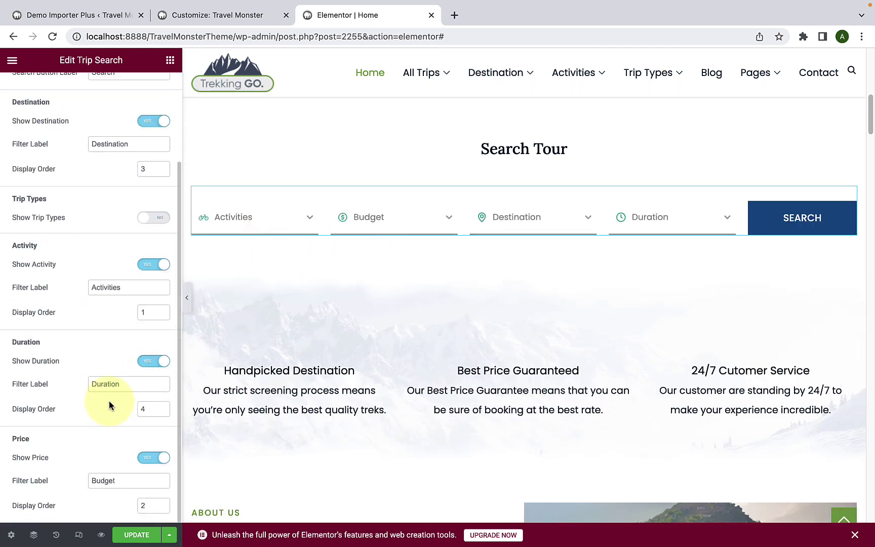
scroll(109, 400, "up", 4)
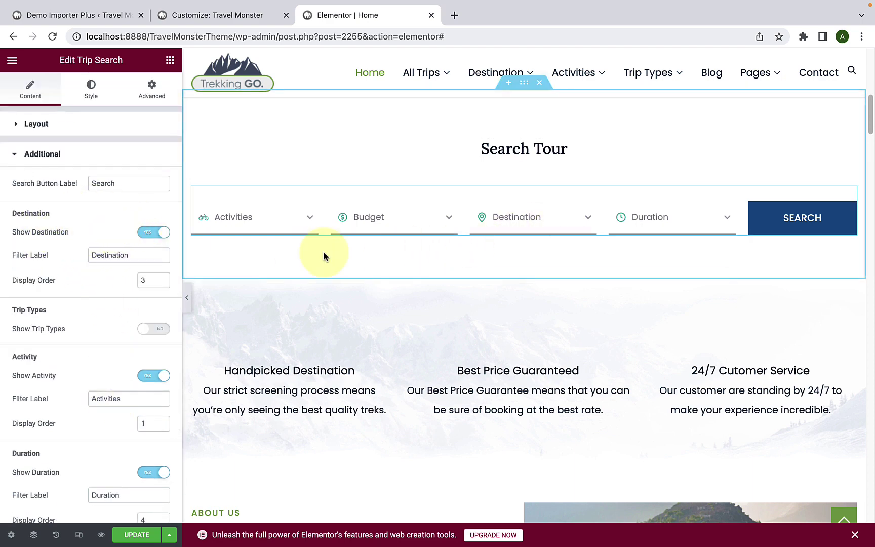
left_click(155, 236)
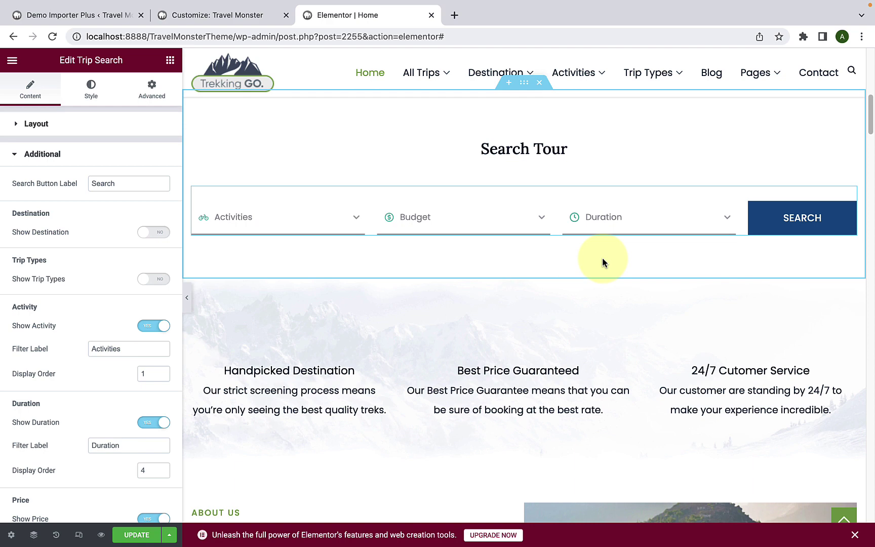
left_click(155, 234)
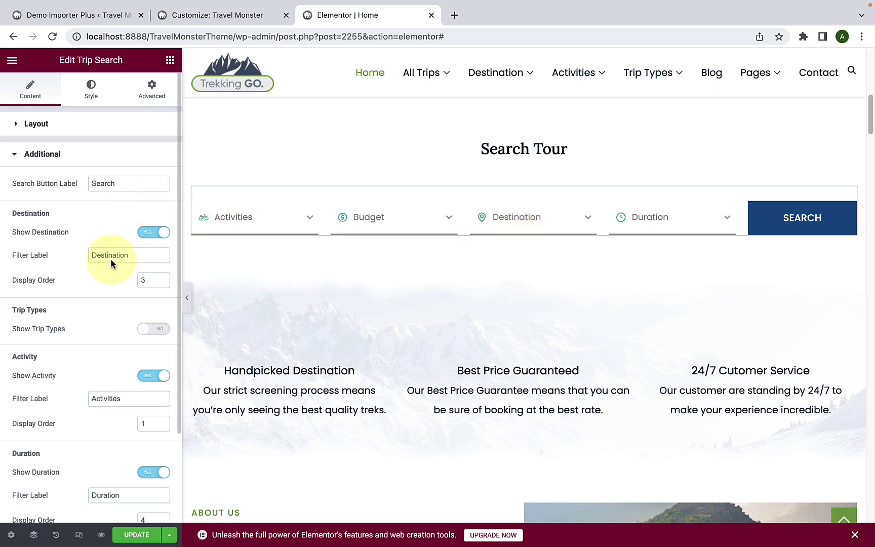
Review the trip search form's filter settings and set the Destination filter's display order to 1.
scroll(127, 357, "down", 2)
scroll(88, 455, "down", 3)
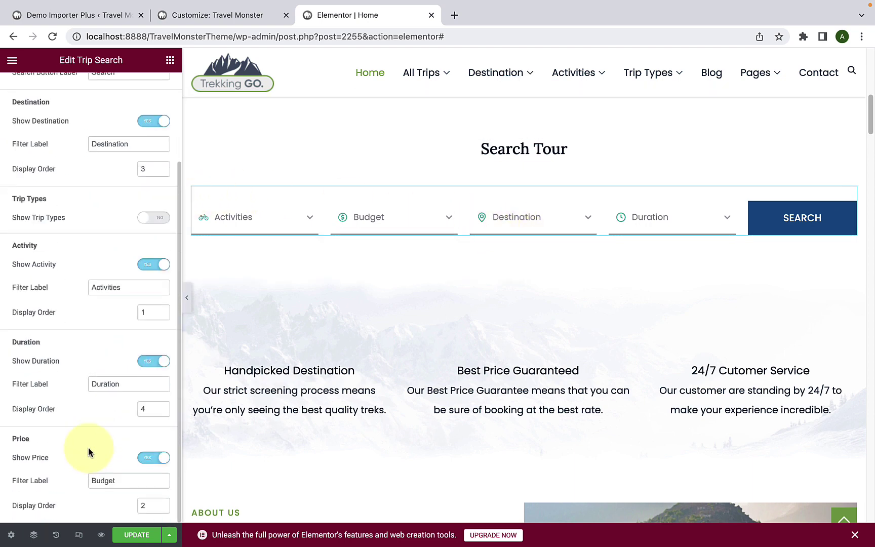
scroll(89, 452, "up", 5)
left_click_drag(137, 255, 92, 255)
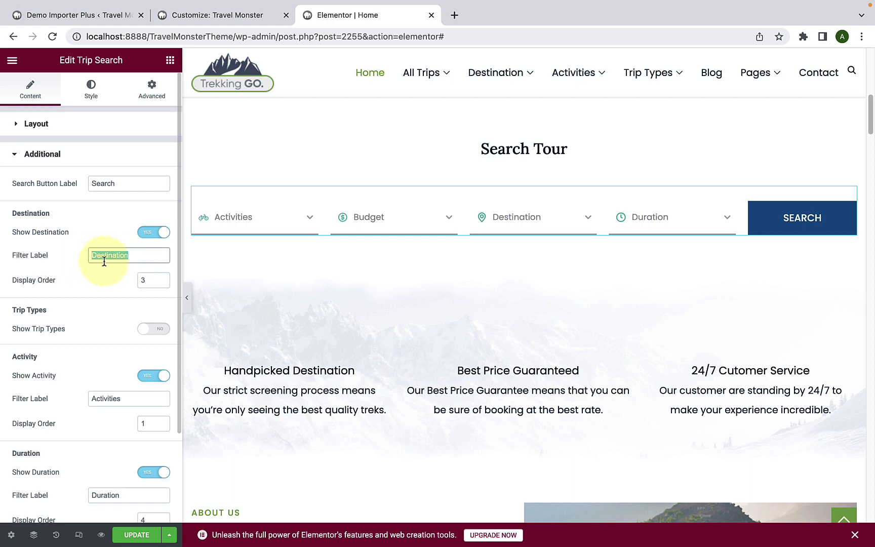
left_click(129, 255)
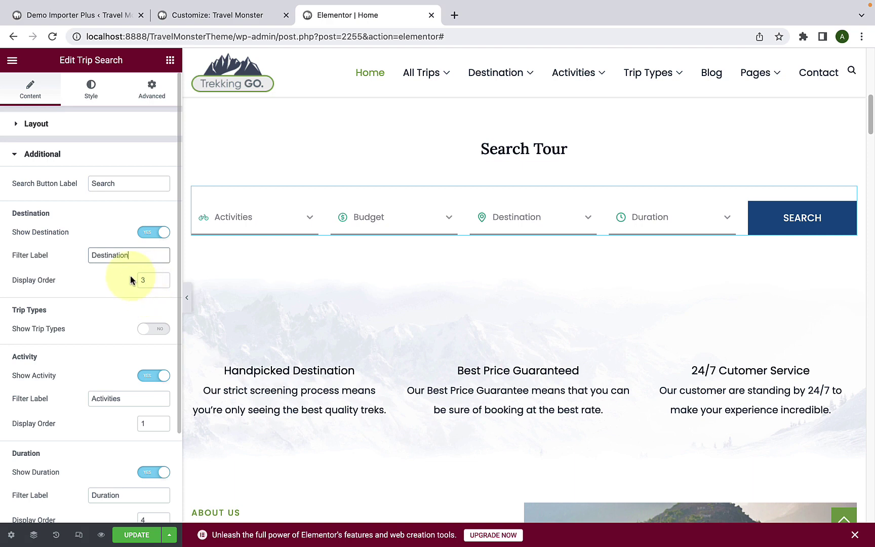
left_click(162, 283)
left_click(162, 283)
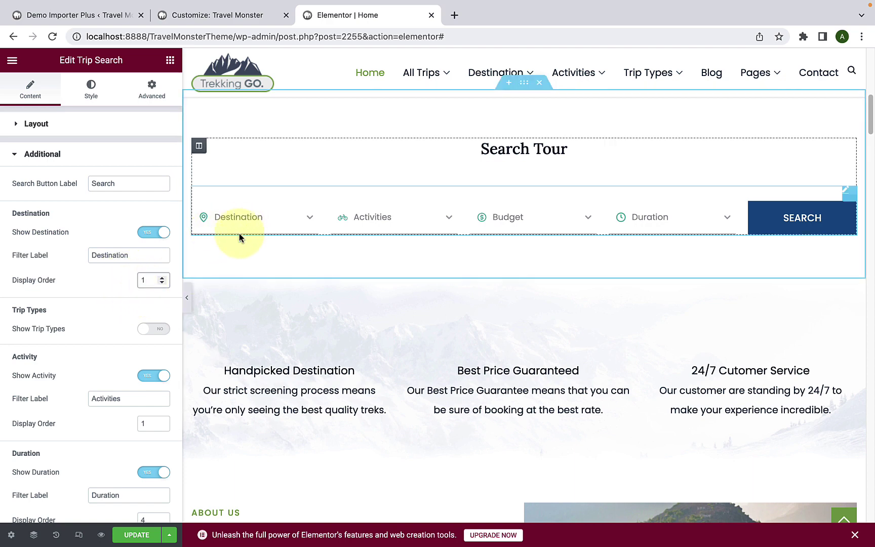
Examine the trip search form's general, input and button style settings.
left_click(93, 100)
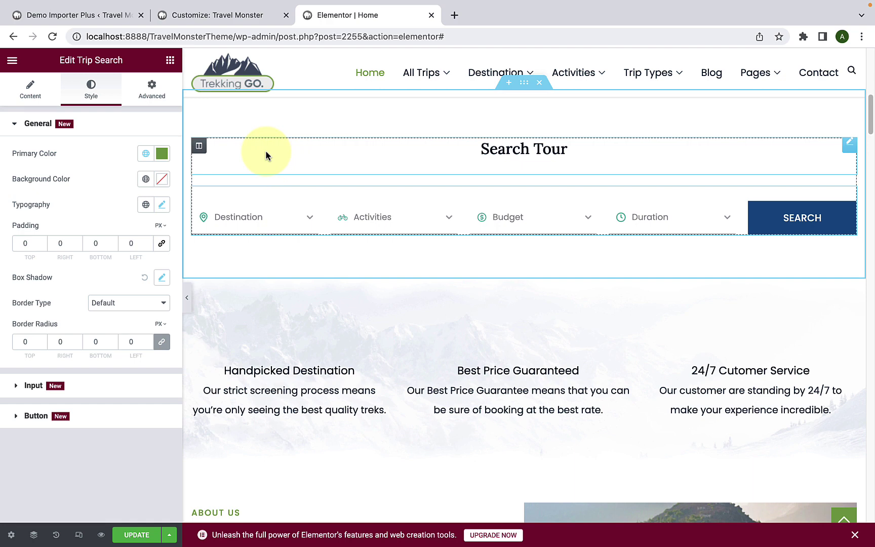
left_click(76, 394)
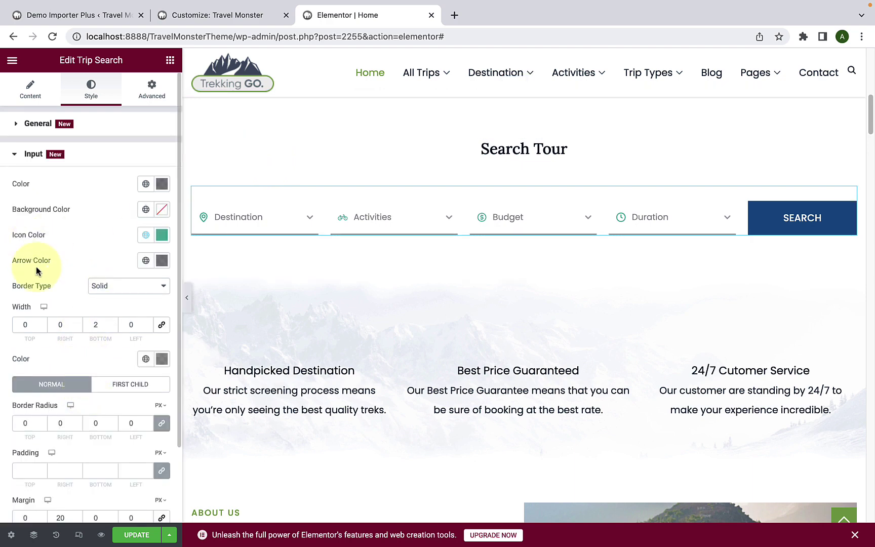
scroll(71, 355, "down", 2)
left_click(78, 507)
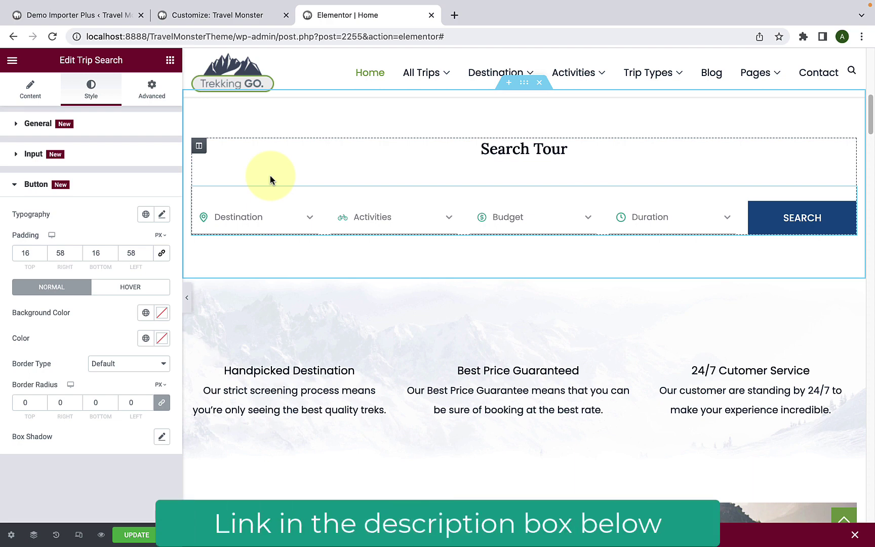
Replace the Handpicked Destination box's icon with the first map marker icon found by searching the icon library for "map".
scroll(356, 269, "down", 4)
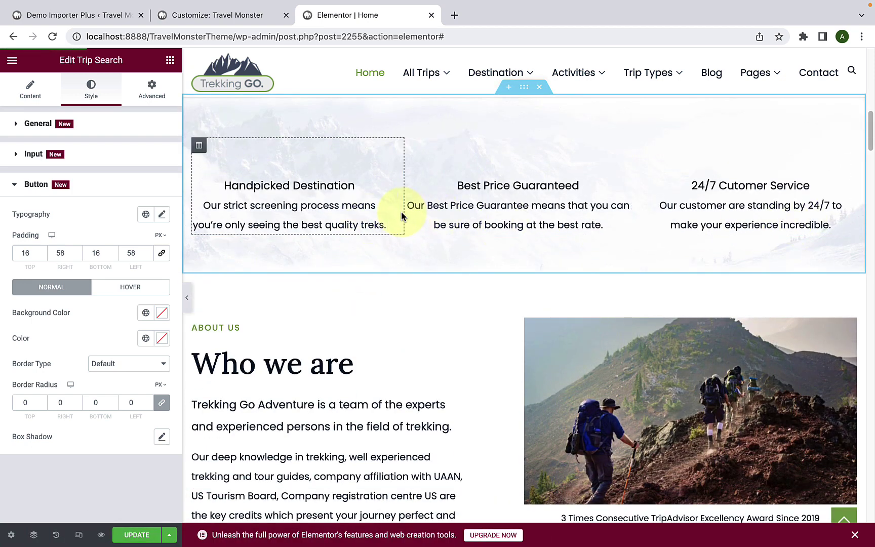
left_click(309, 172)
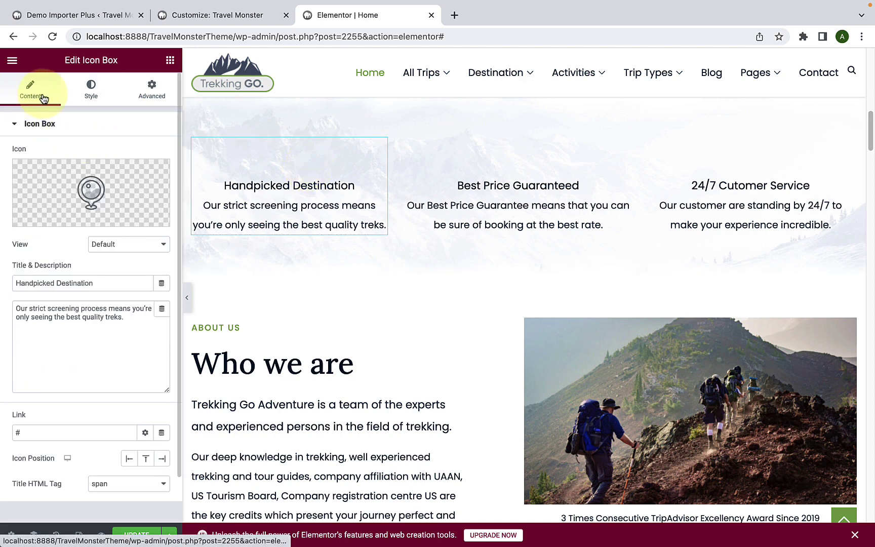
mouse_move(117, 190)
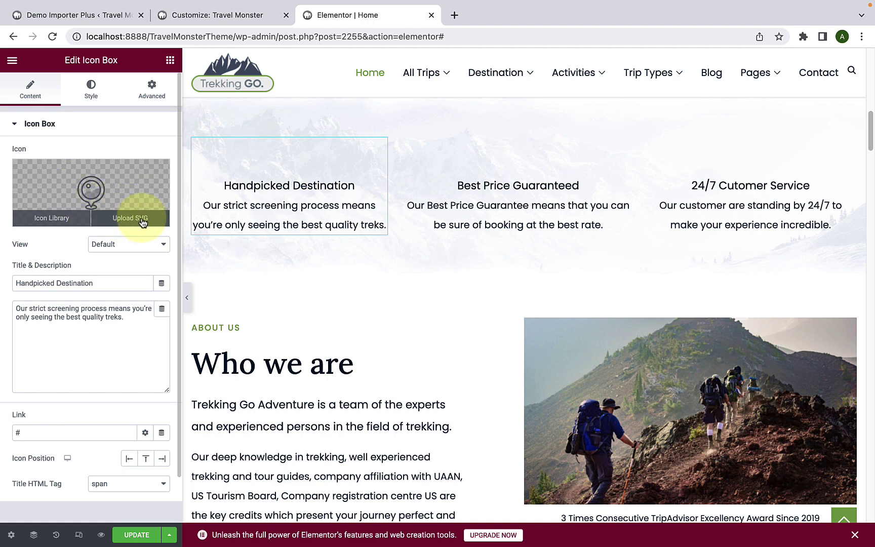
left_click(43, 219)
scroll(508, 258, "down", 10)
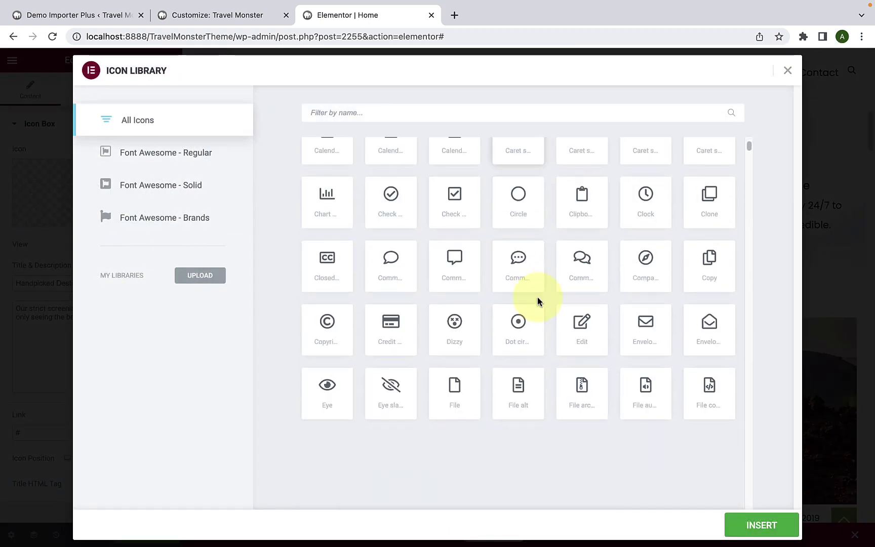
scroll(539, 302, "up", 10)
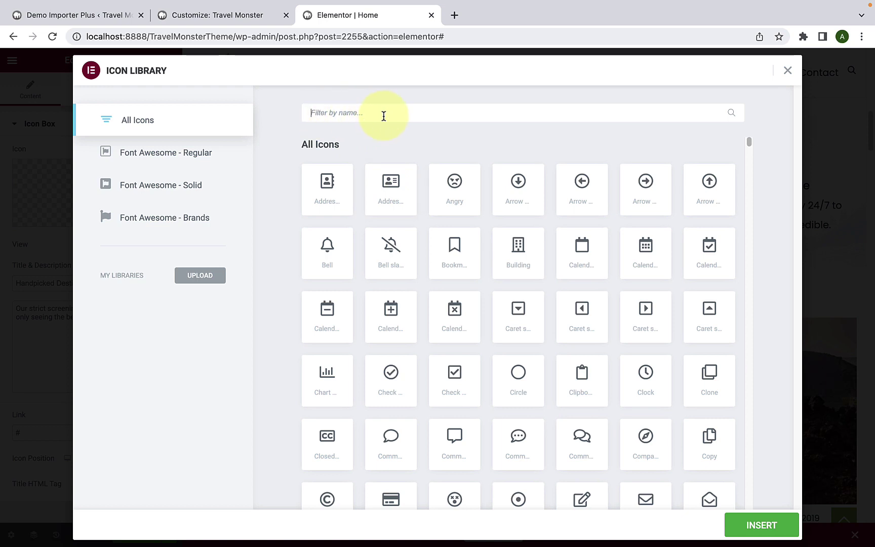
type("ma")
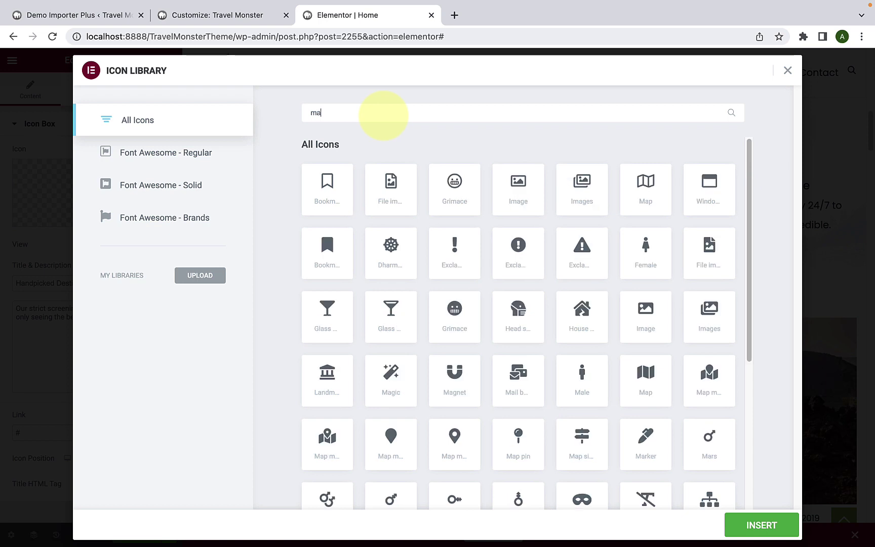
type("p")
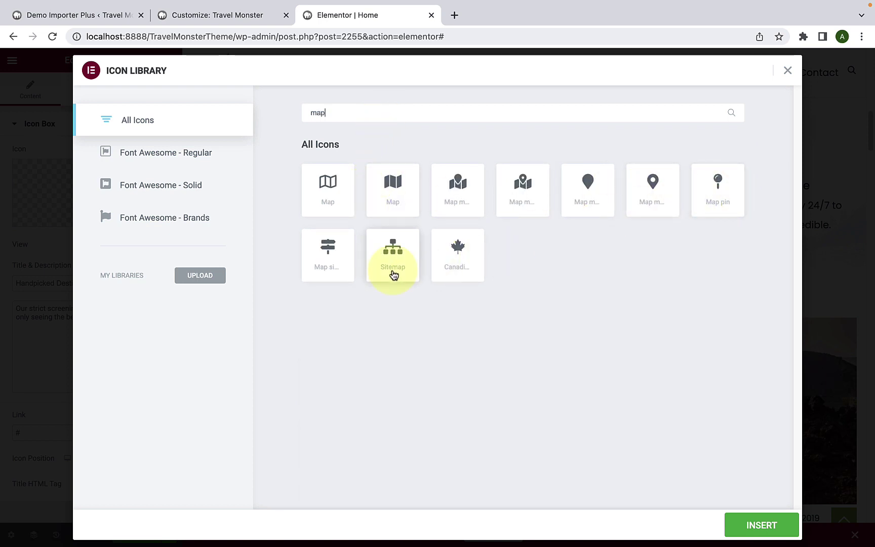
left_click(469, 195)
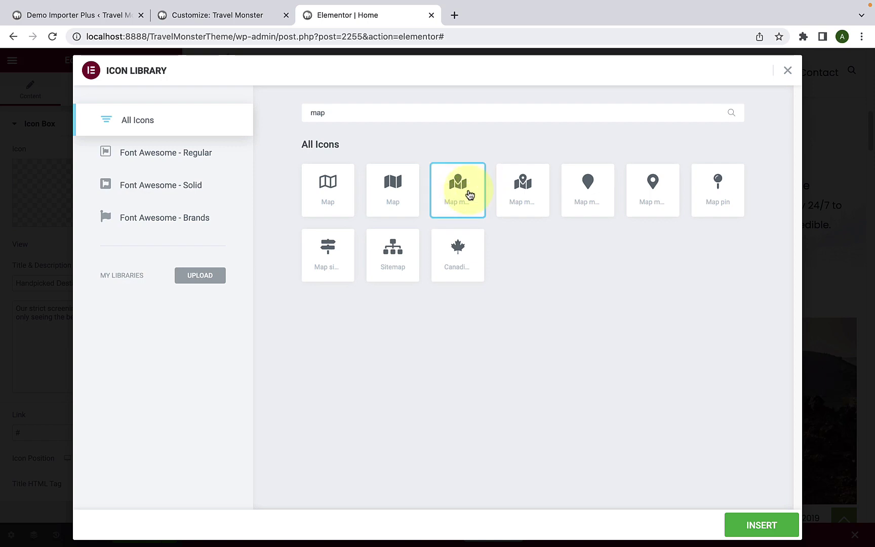
left_click(762, 525)
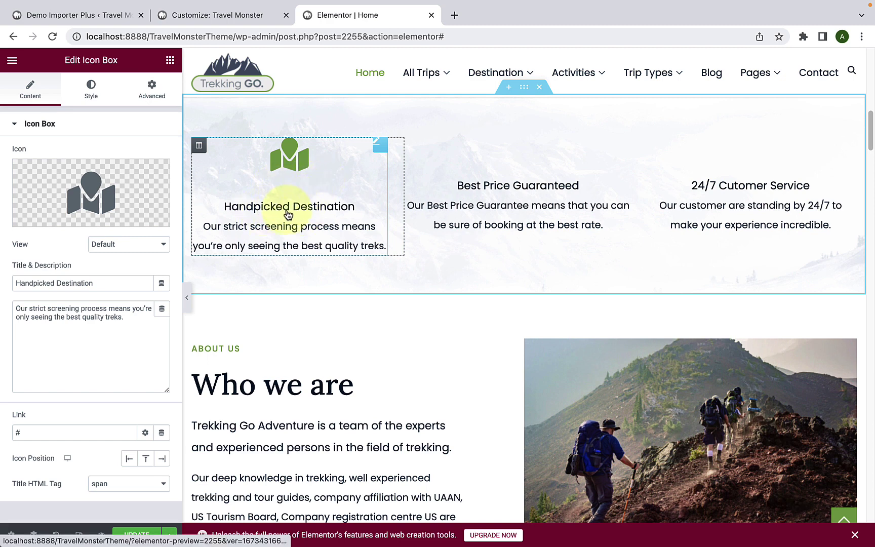
Review the title and description text of the Handpicked Destination icon box.
scroll(112, 287, "down", 1)
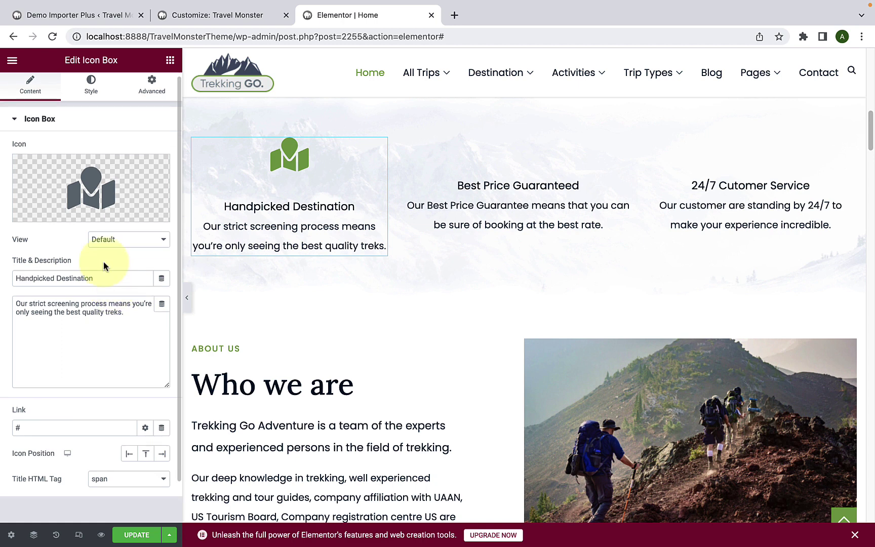
double_click(105, 278)
left_click(125, 312)
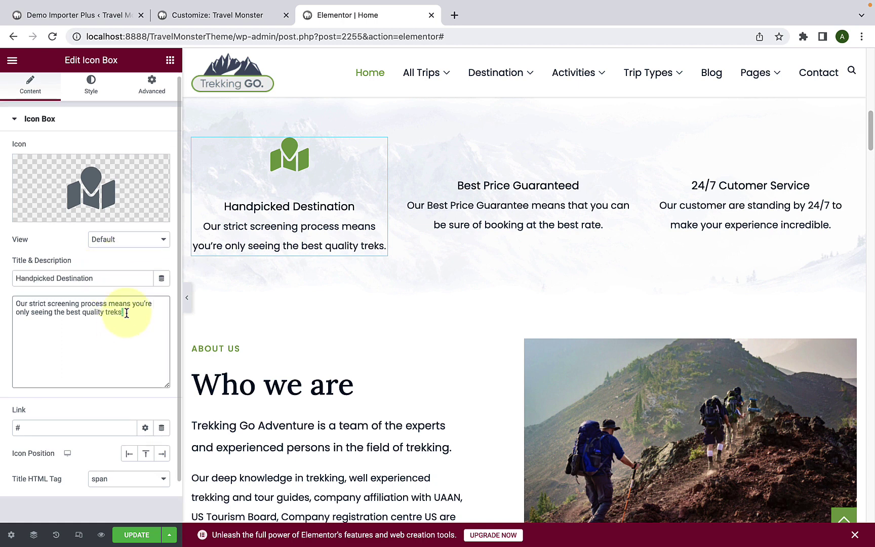
key("ctrl+a")
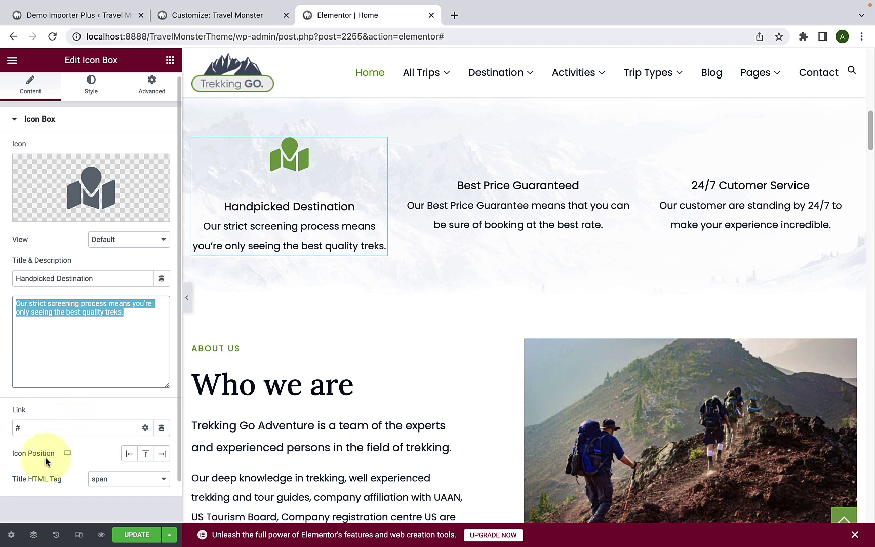
Try the Left and Right icon positions on the Handpicked Destination box, return to Top, and check the title HTML tag options.
left_click(129, 454)
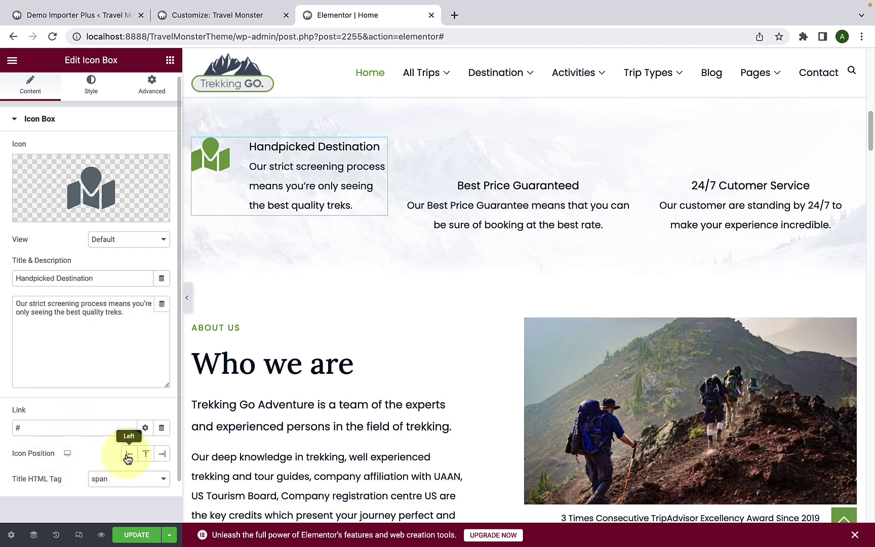
left_click(146, 454)
left_click(163, 454)
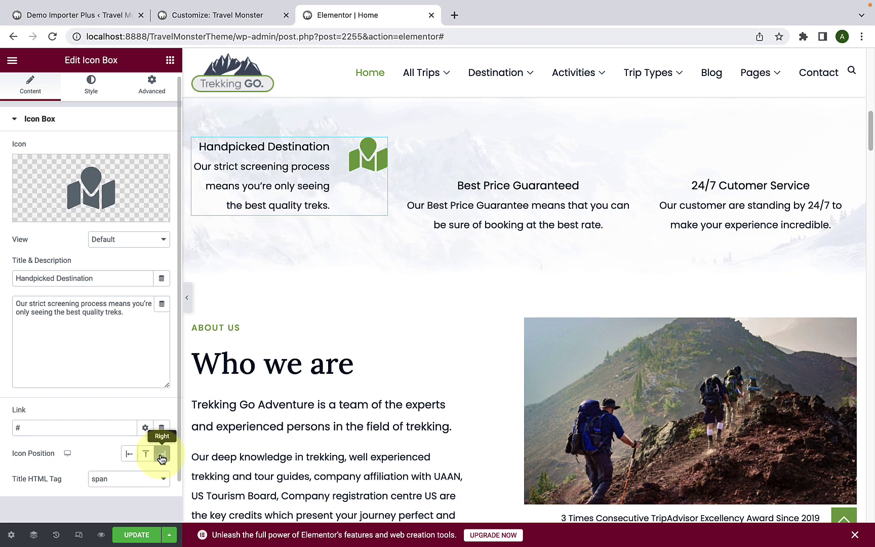
left_click(146, 454)
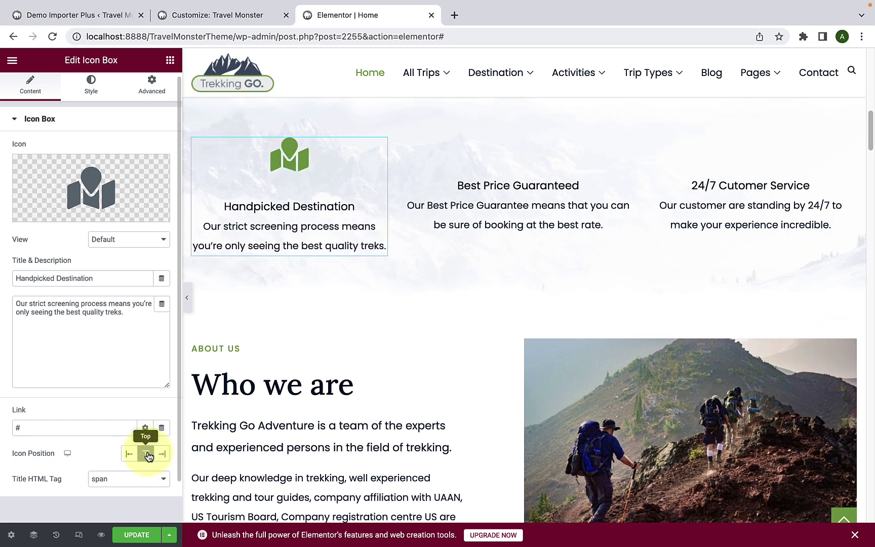
left_click(117, 480)
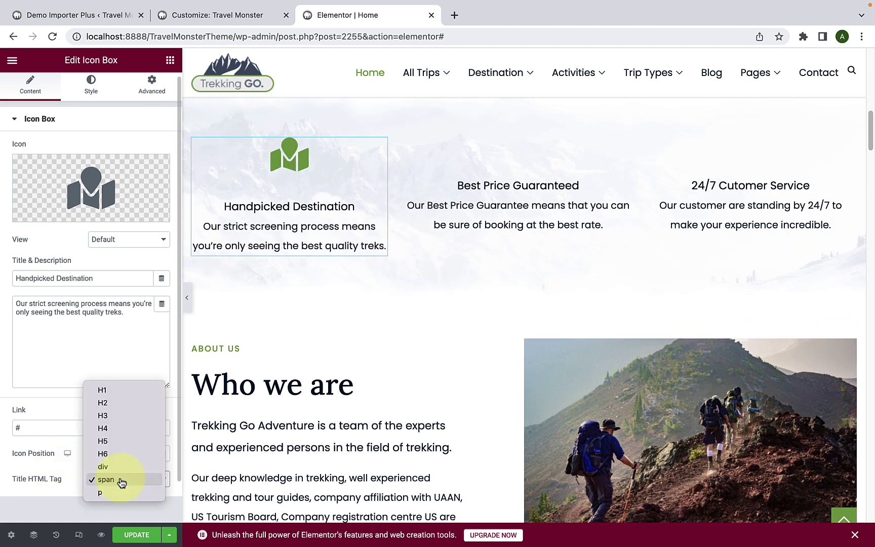
left_click(60, 498)
Check the map icon's primary color, then set its spacing to 29 px and its size to 41 px.
left_click(93, 85)
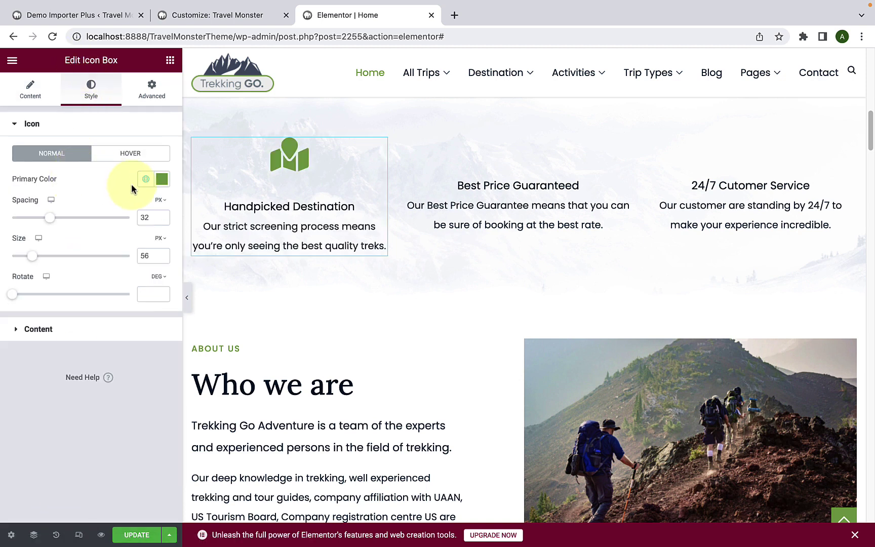
left_click(162, 181)
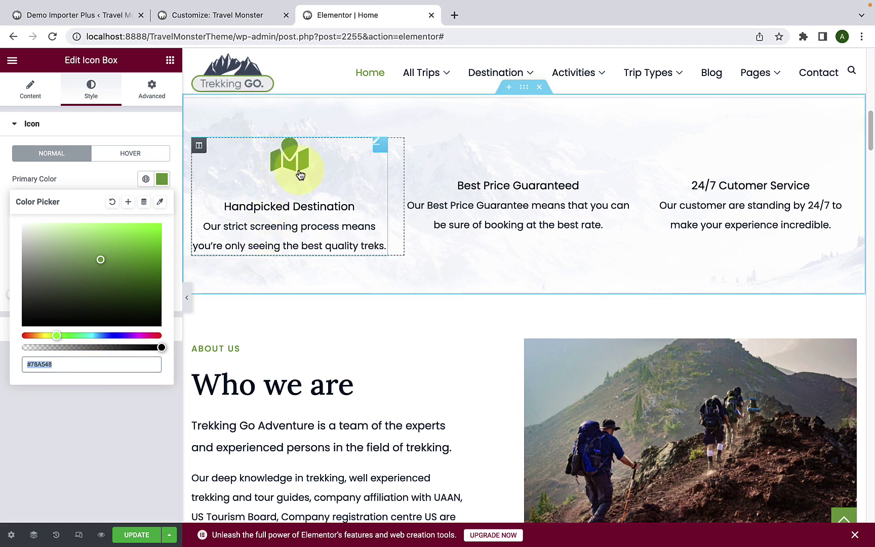
left_click(88, 178)
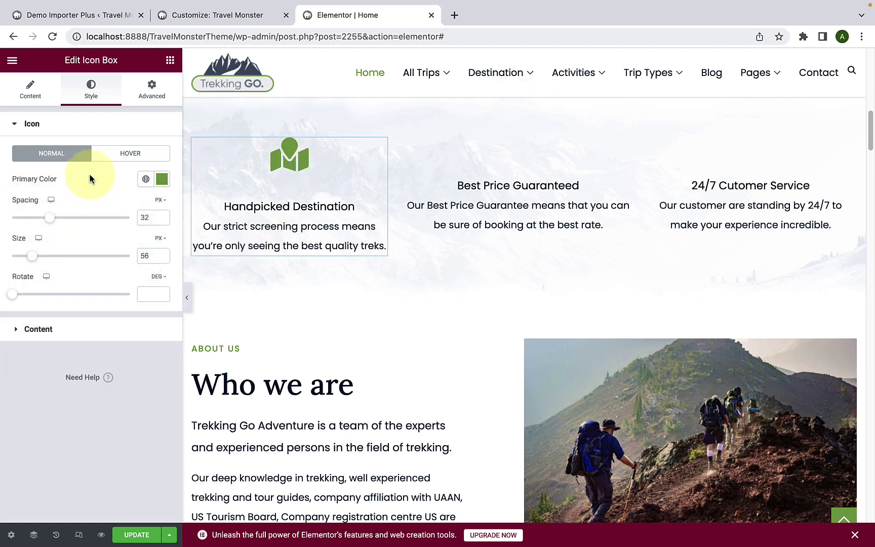
mouse_move(50, 217)
left_mouse_down()
mouse_move(75, 218)
mouse_move(41, 221)
mouse_move(105, 221)
mouse_move(49, 223)
left_mouse_up()
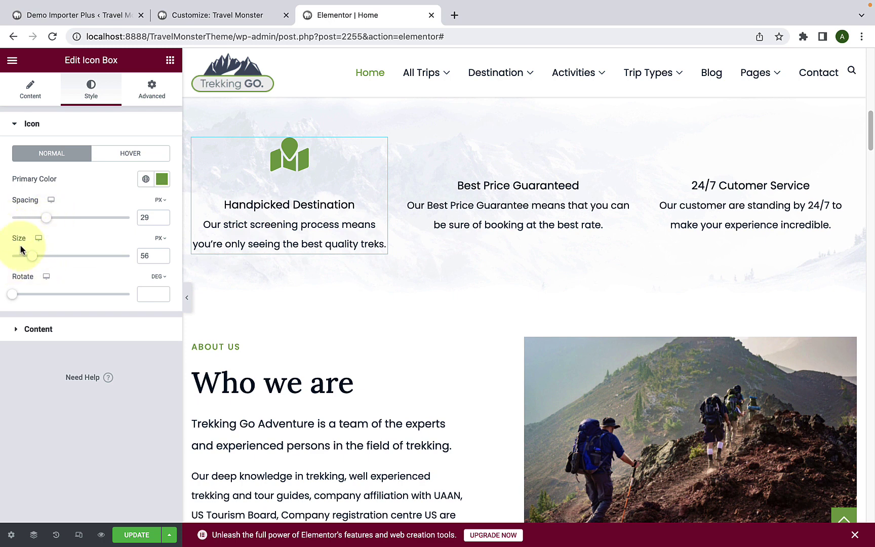
mouse_move(34, 261)
left_mouse_down()
mouse_move(45, 259)
mouse_move(26, 260)
left_mouse_up()
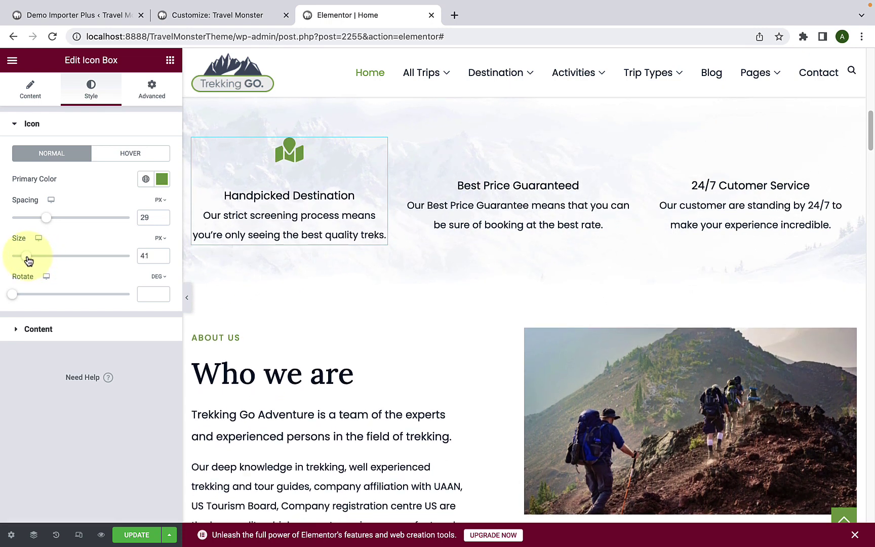
Center the Handpicked Destination box's content and look through its vertical alignment options and text style settings.
left_click(70, 329)
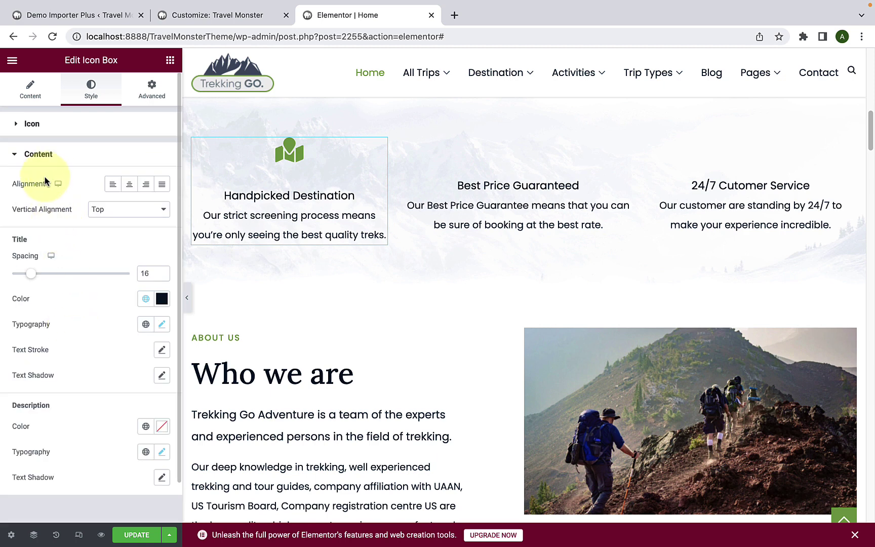
left_click(114, 191)
left_click(129, 185)
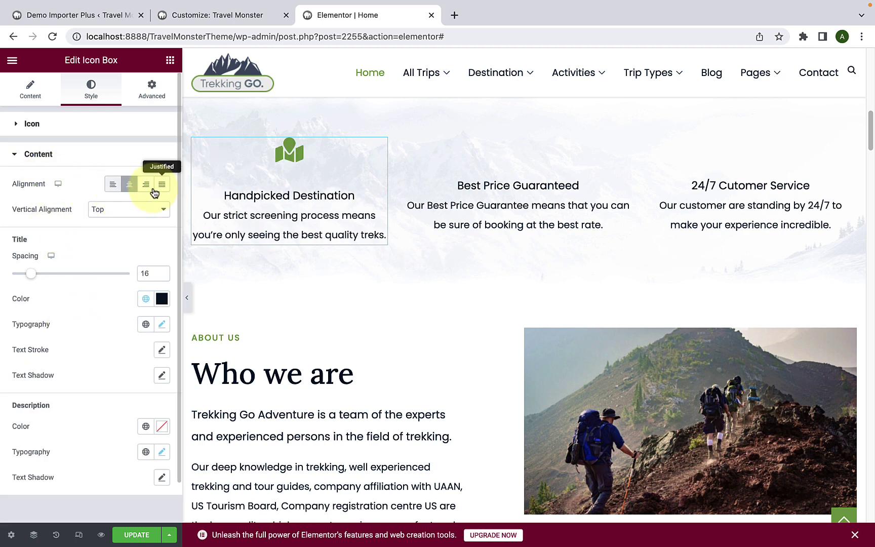
left_click(162, 187)
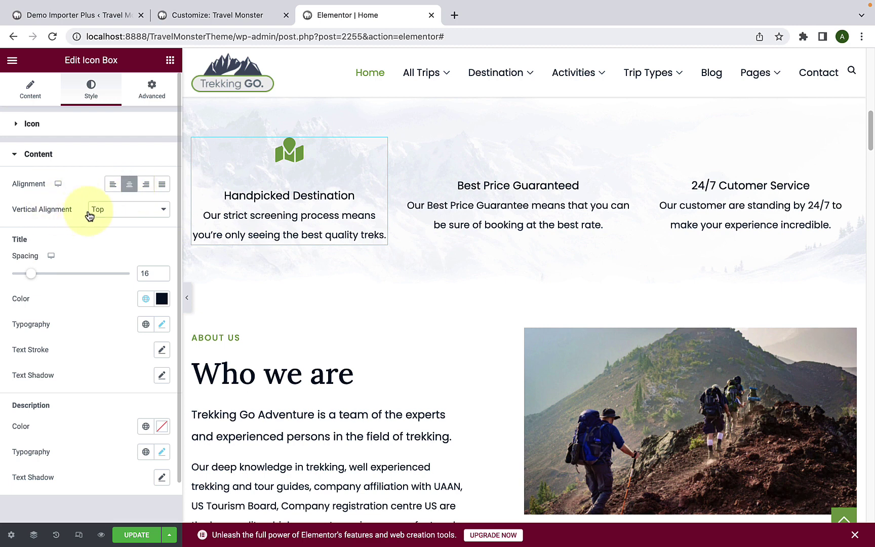
left_click(110, 210)
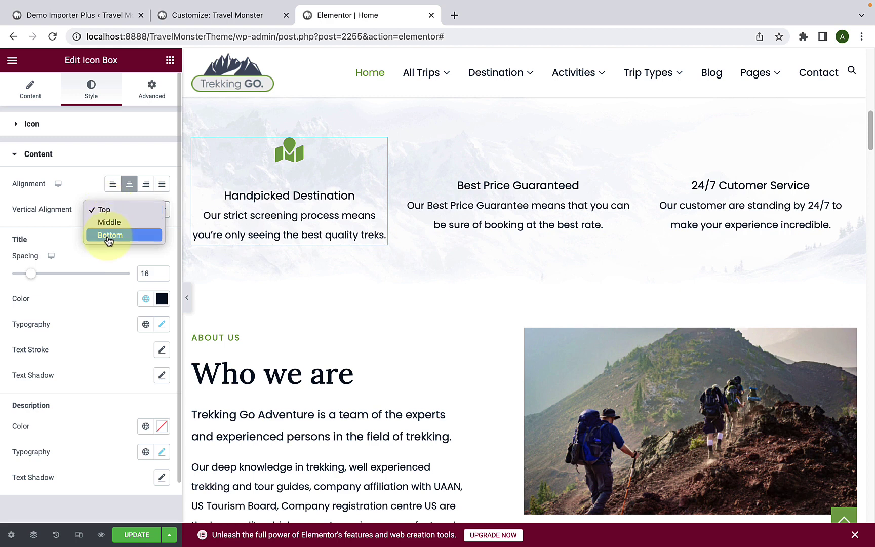
left_click(84, 197)
scroll(44, 248, "down", 2)
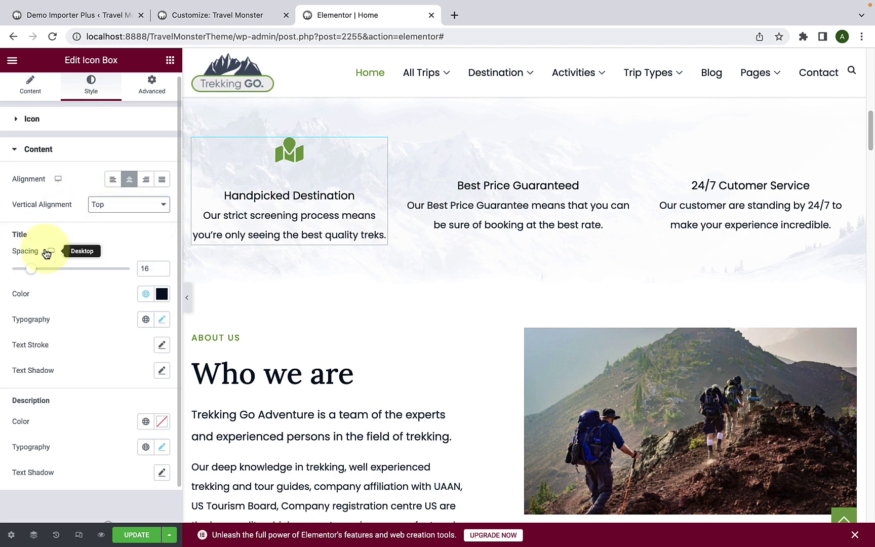
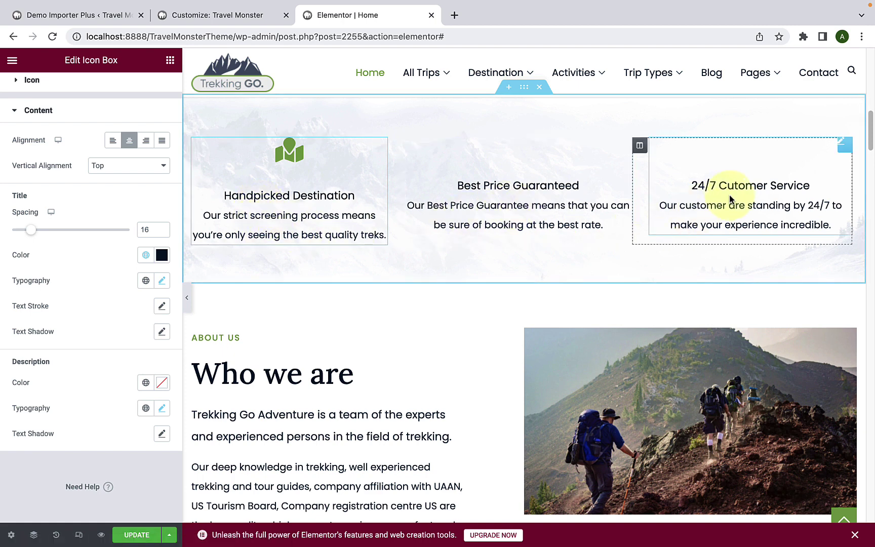
Replace the Best Price Guaranteed box's icon with the solid banknote found by searching "money", and reduce its icon size.
left_click(598, 207)
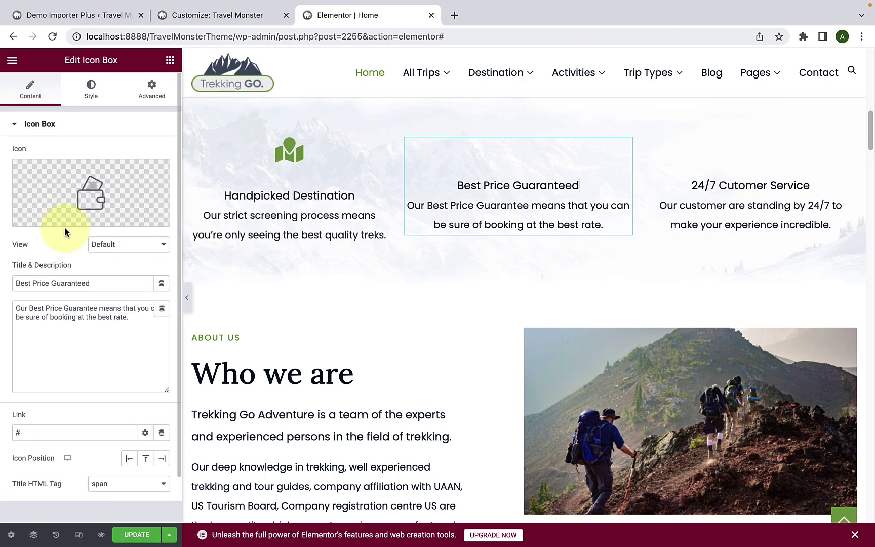
left_click(62, 231)
left_click(552, 112)
type("money")
double_click(457, 188)
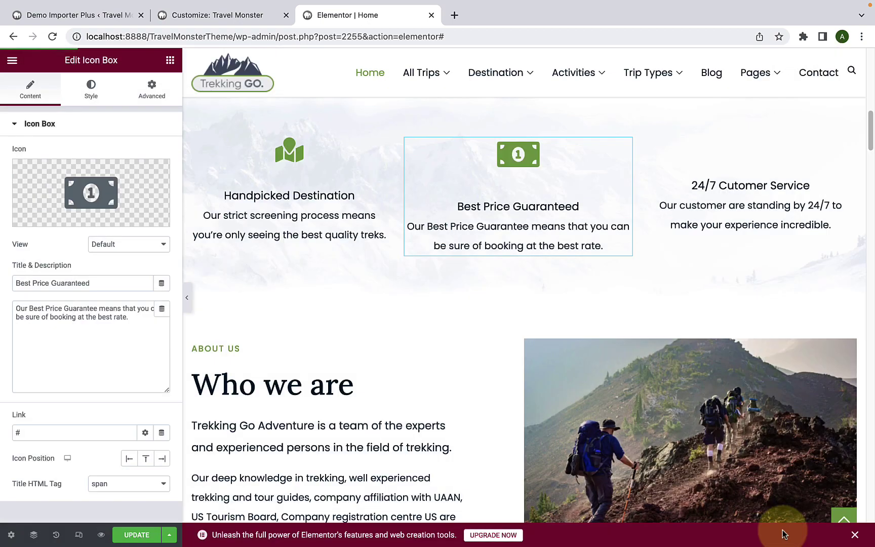
left_click(91, 88)
left_click_drag(25, 263, 25, 263)
Replace the 24/7 Cutomer Service box's icon with the checked calendar from the icon library and set its size to 41 px.
left_click(711, 190)
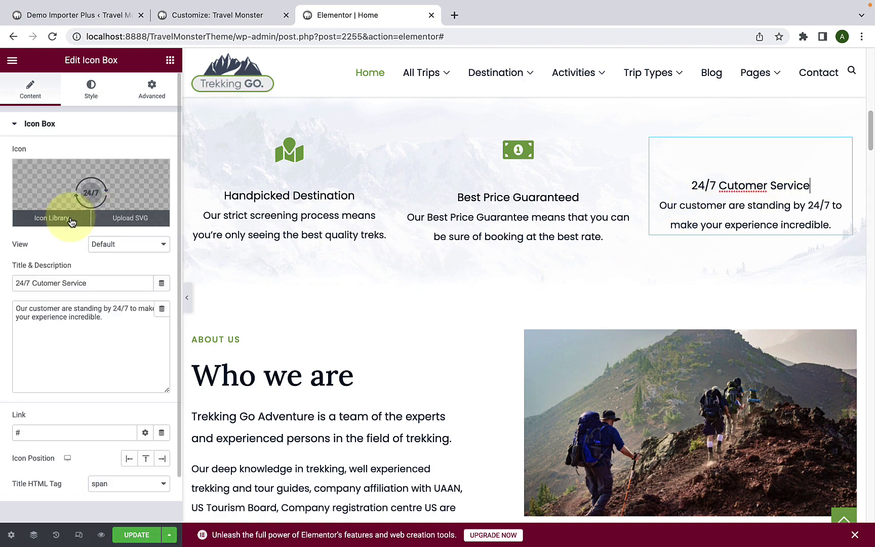
left_click(71, 221)
left_click(402, 120)
type("calendar")
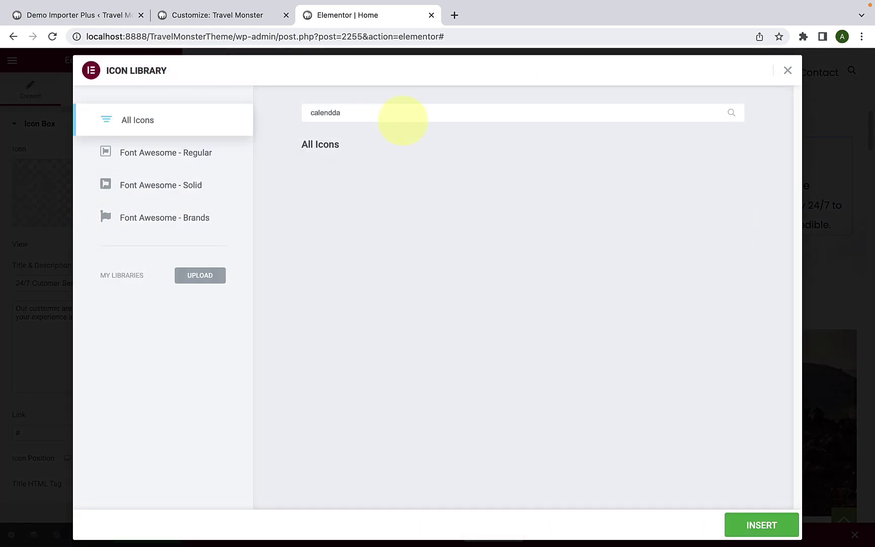
double_click(458, 190)
left_click(91, 89)
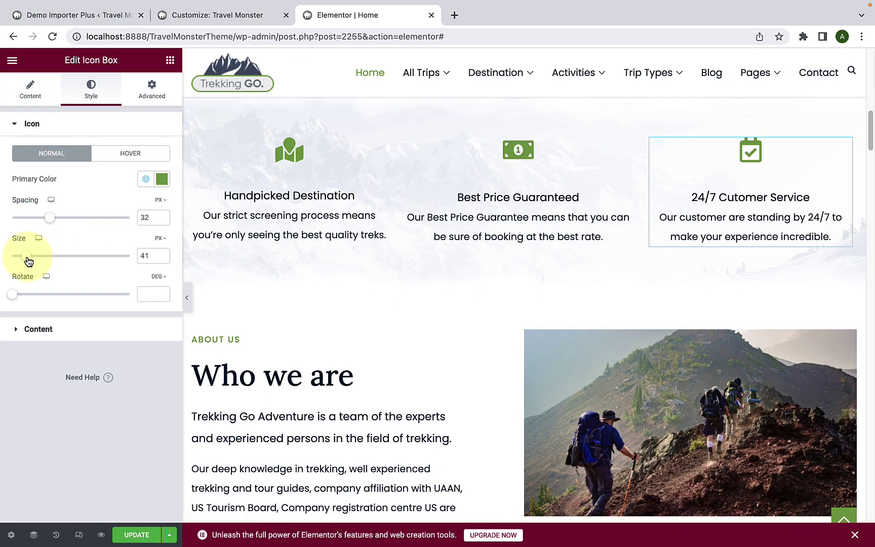
Check the background style of the icon box section and view its image in the media library without replacing it.
scroll(413, 220, "up", 1)
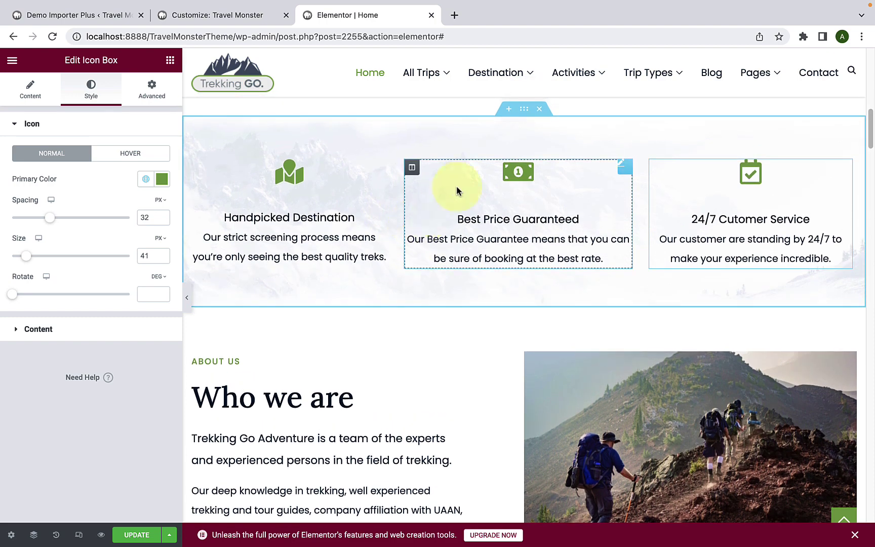
left_click(524, 110)
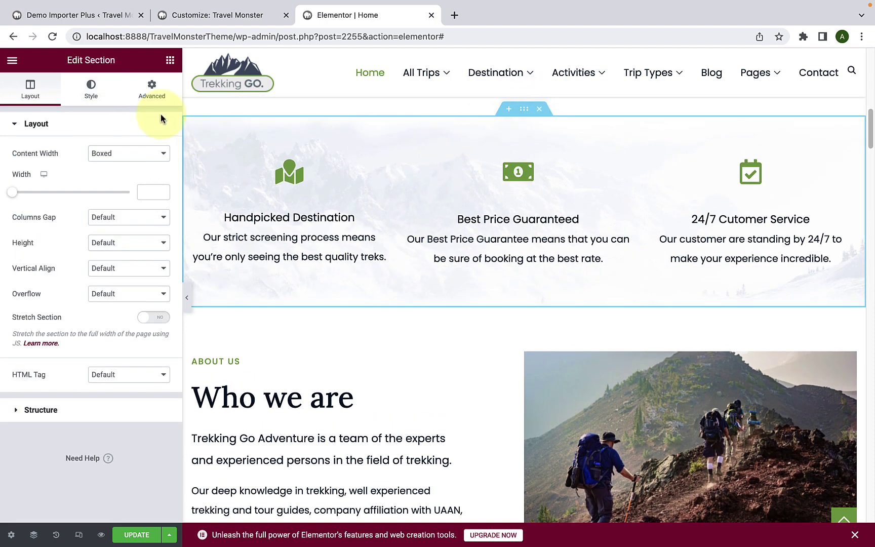
left_click(96, 96)
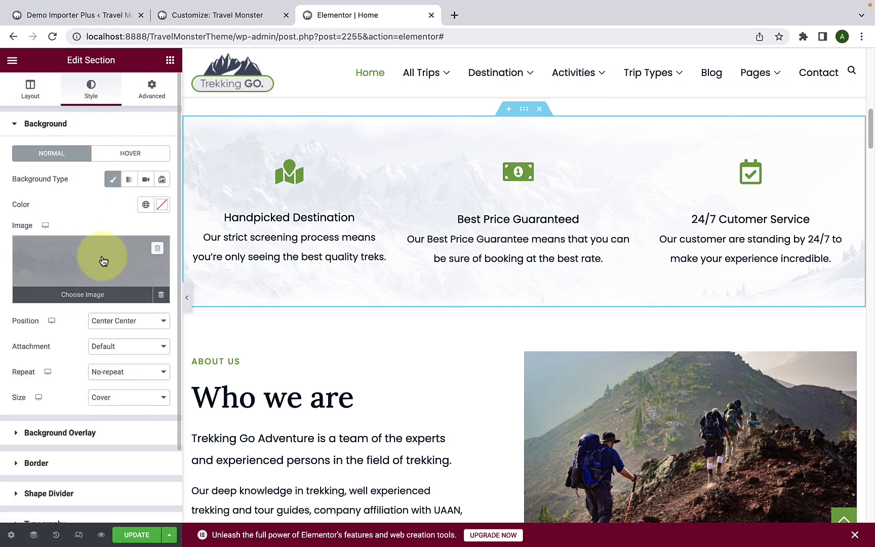
left_click(84, 298)
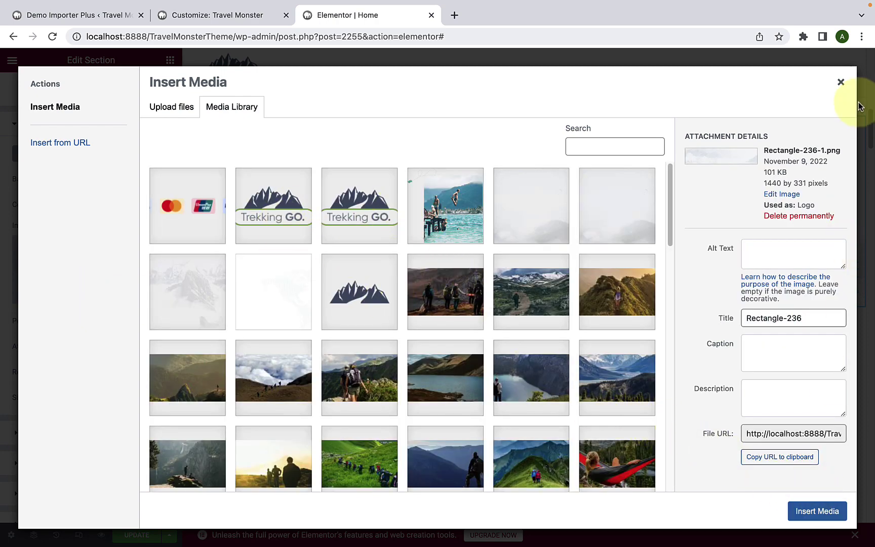
left_click(841, 82)
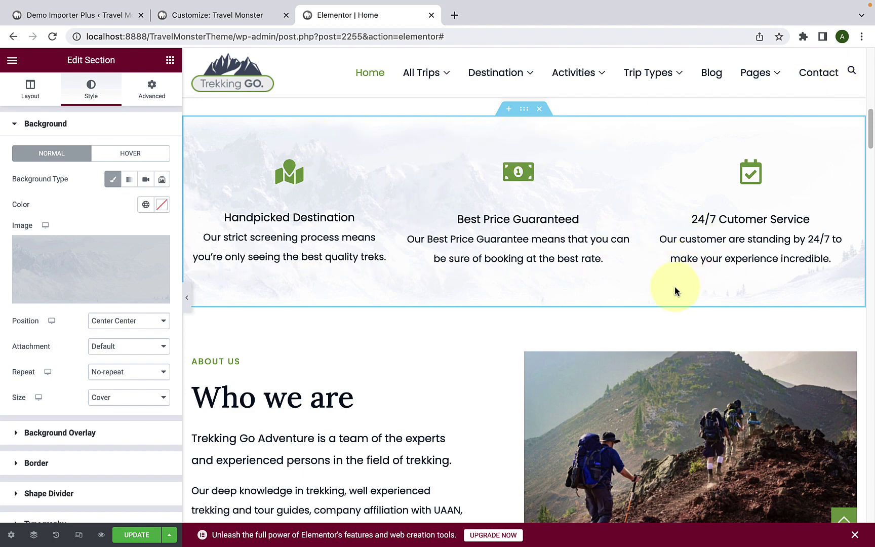
Review the content settings of the About Us label, Who we are heading, both paragraphs and the READ MORE button.
scroll(510, 317, "down", 4)
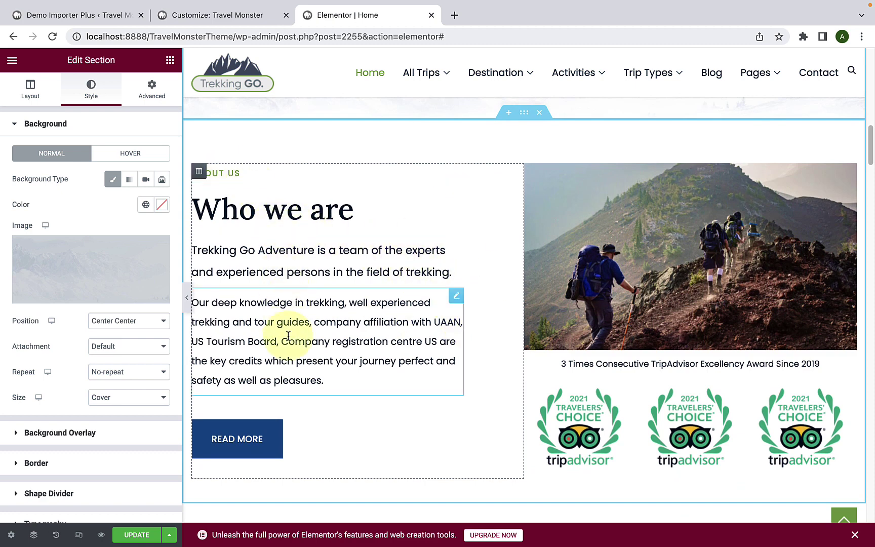
left_click(236, 175)
left_click(250, 211)
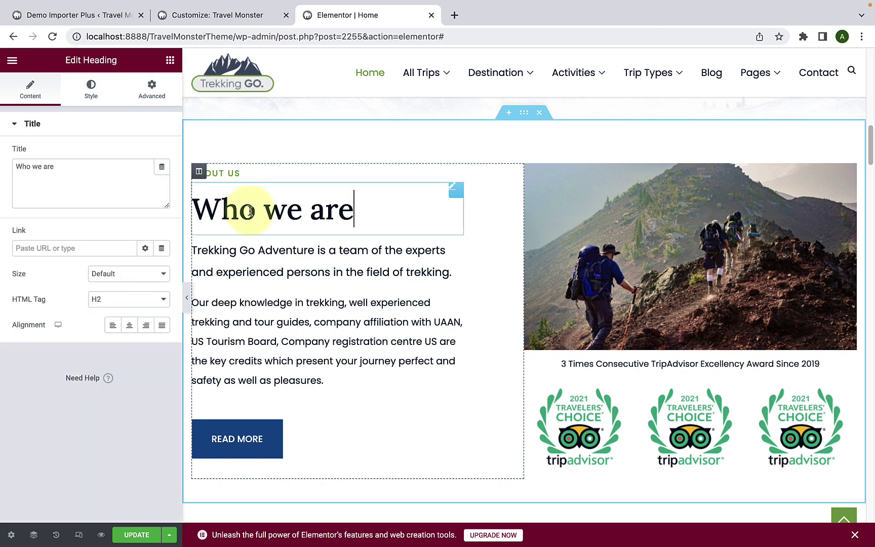
left_click(263, 260)
left_click(265, 337)
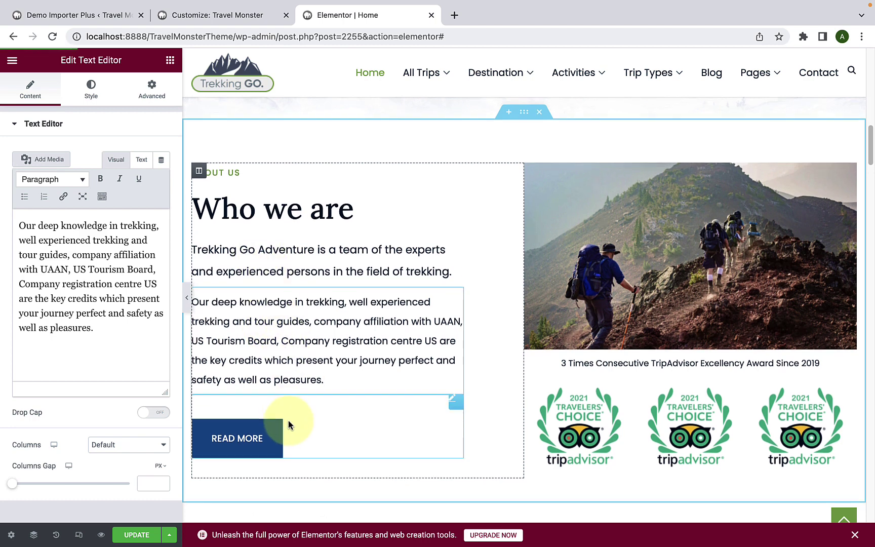
left_click(264, 432)
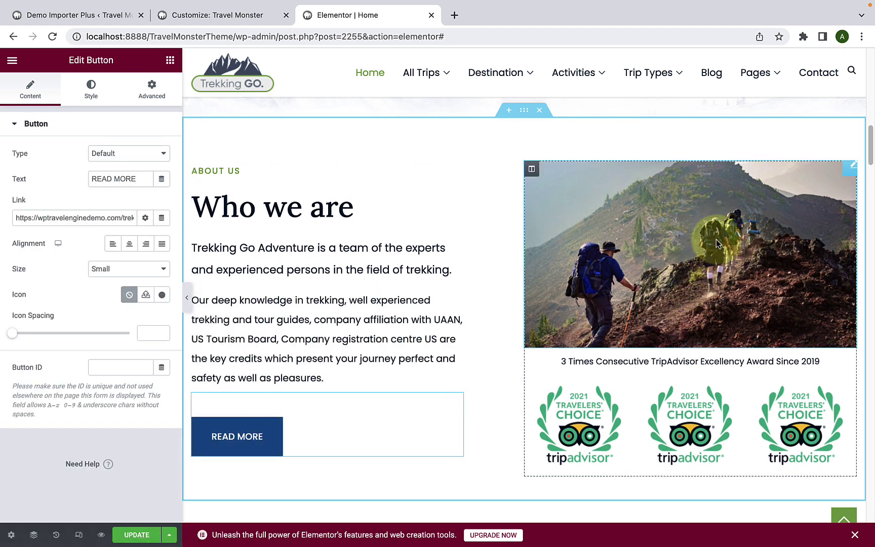
Replace the Who we are section's hiking photo with cycling-1533270_1920-3.jpg from the media library.
left_click(691, 224)
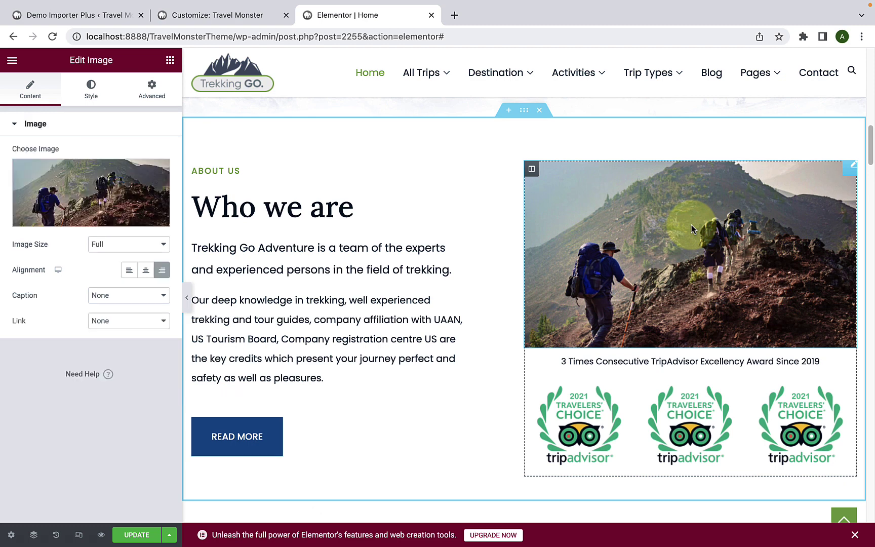
left_click(86, 219)
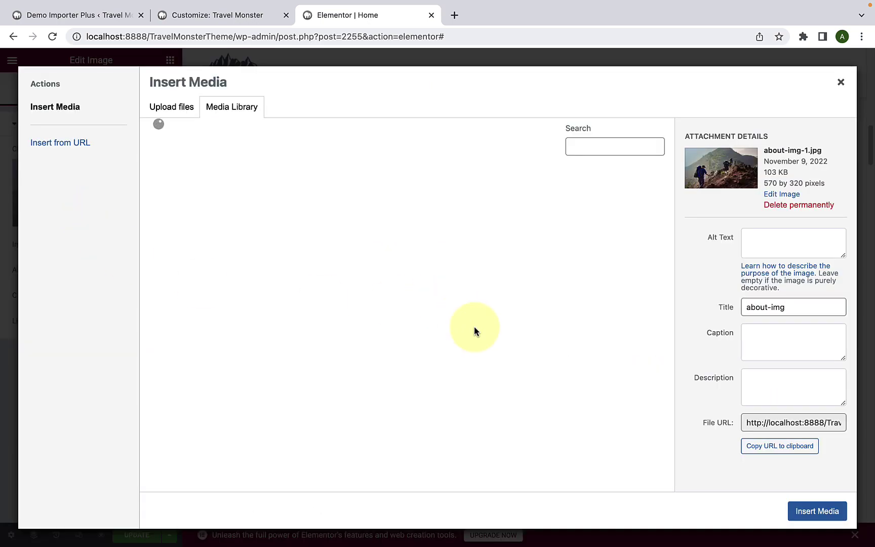
scroll(474, 334, "down", 5)
scroll(476, 344, "down", 15)
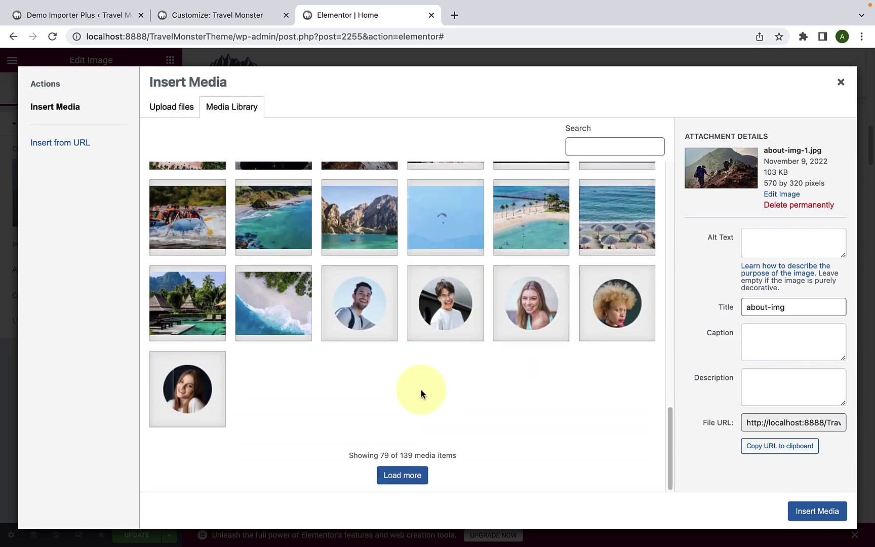
left_click(401, 474)
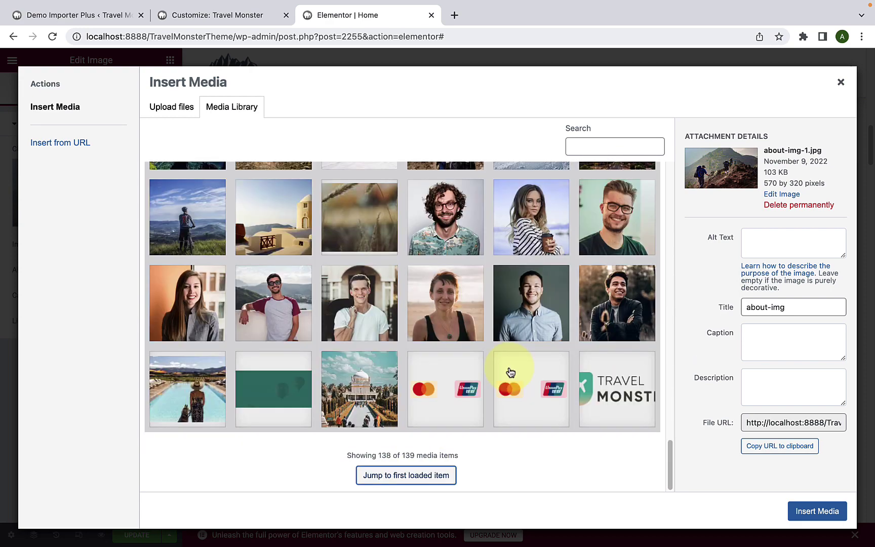
left_click(196, 238)
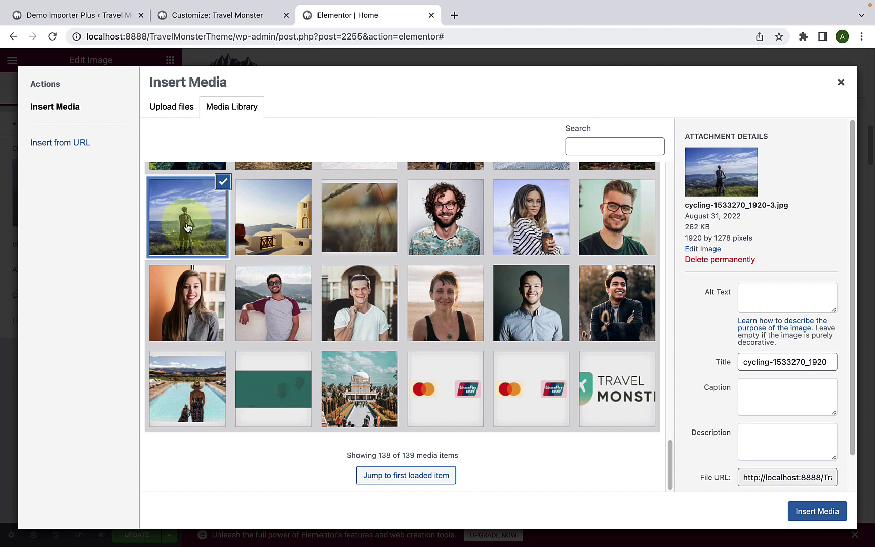
left_click(833, 511)
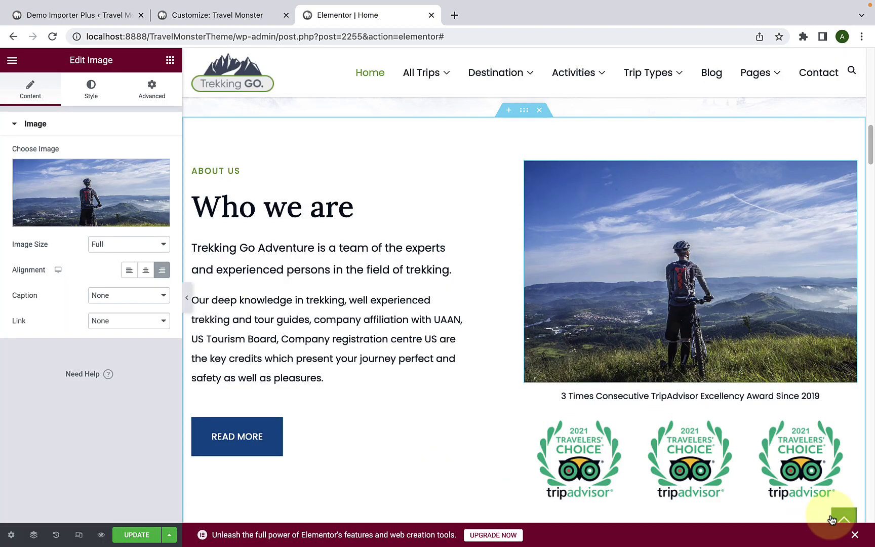
Look through the image size options of the cyclist photo and keep Full.
scroll(716, 324, "down", 1)
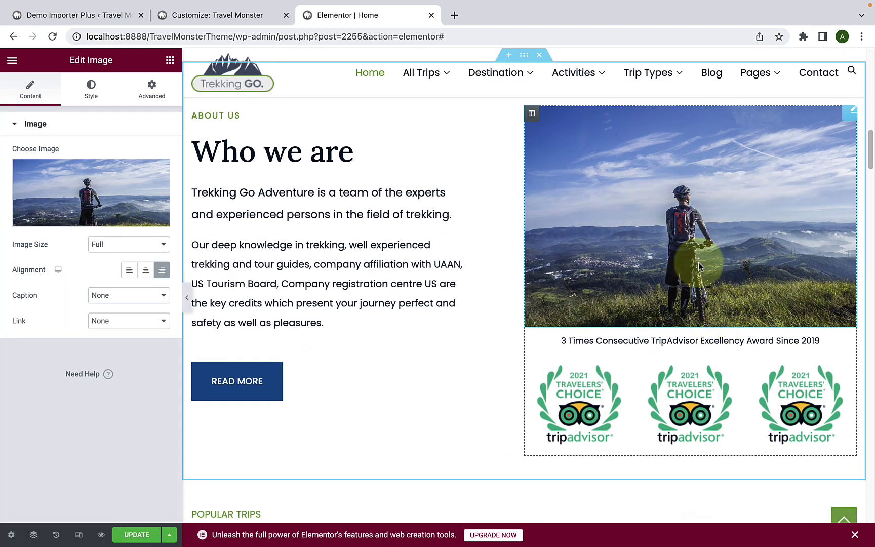
left_click(101, 248)
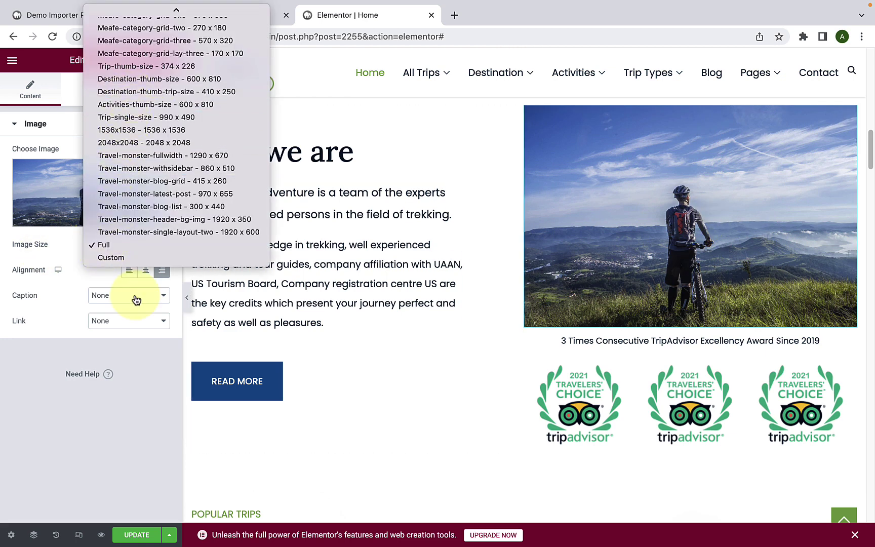
left_click(43, 254)
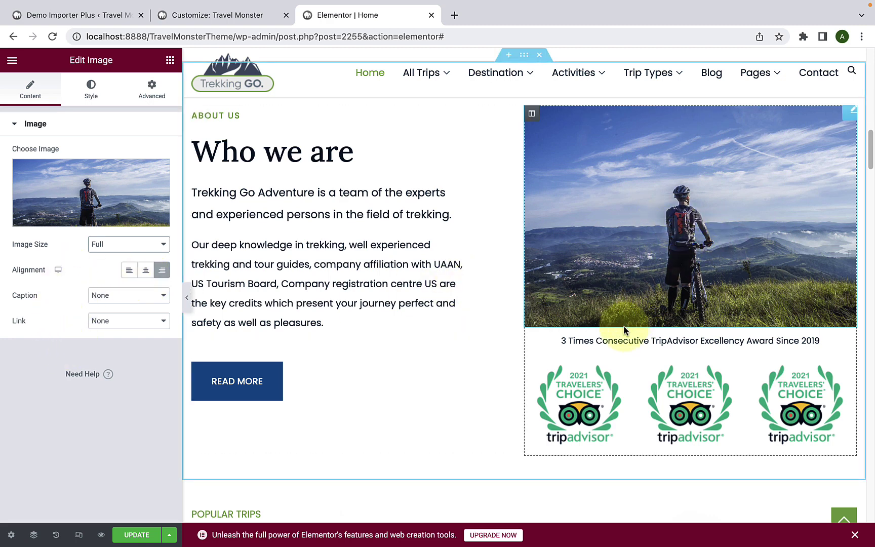
Review the title text of the TripAdvisor award heading and the image setting of the first Travelers' Choice badge.
left_click(650, 344)
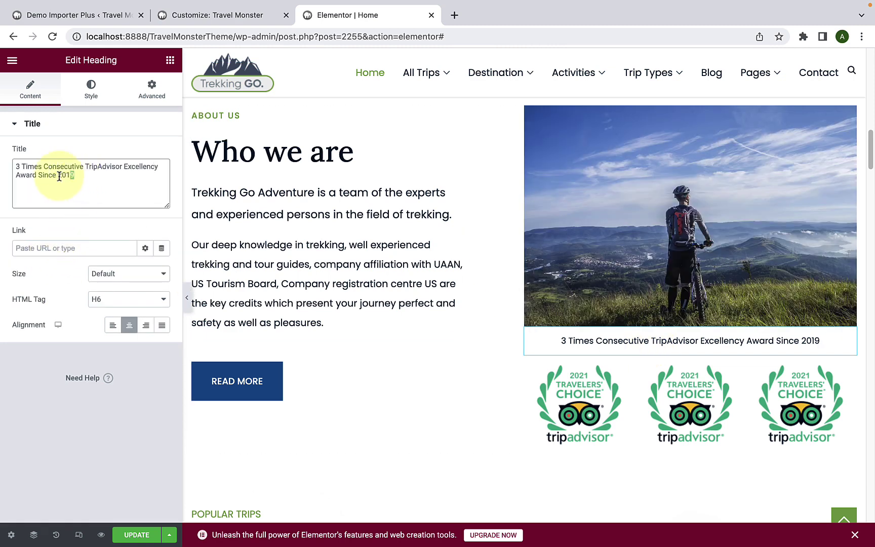
left_click_drag(75, 175, 9, 162)
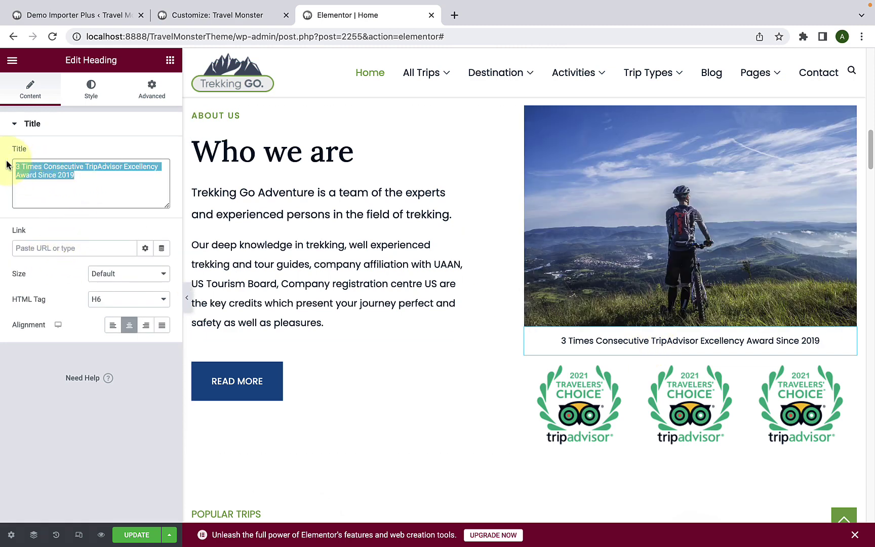
left_click(99, 184)
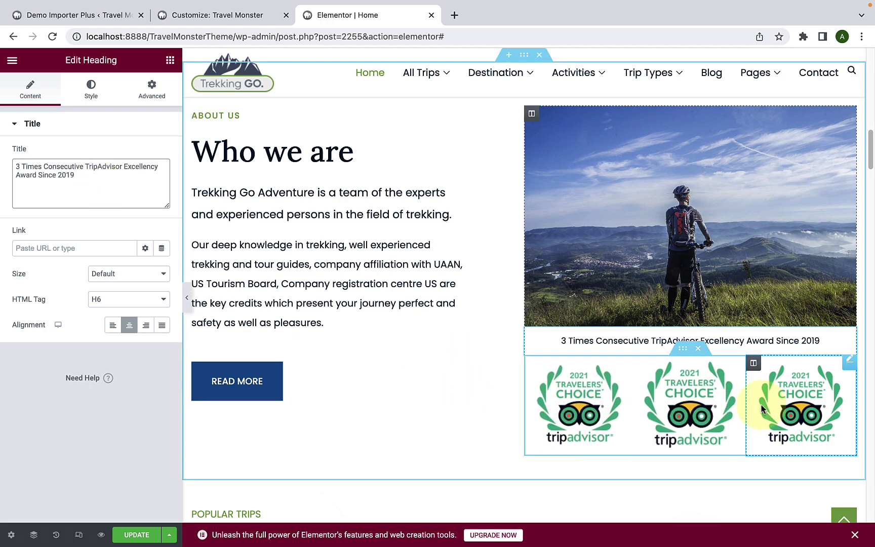
left_click(571, 408)
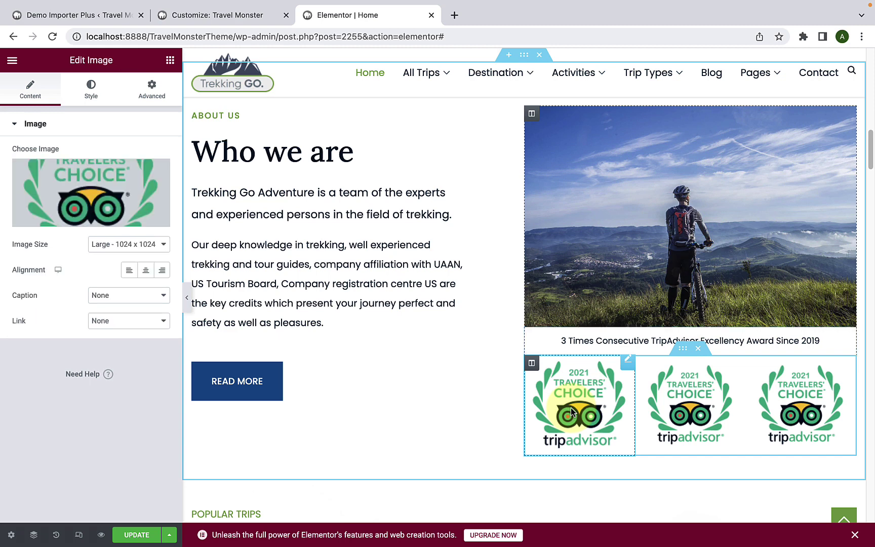
left_click(87, 180)
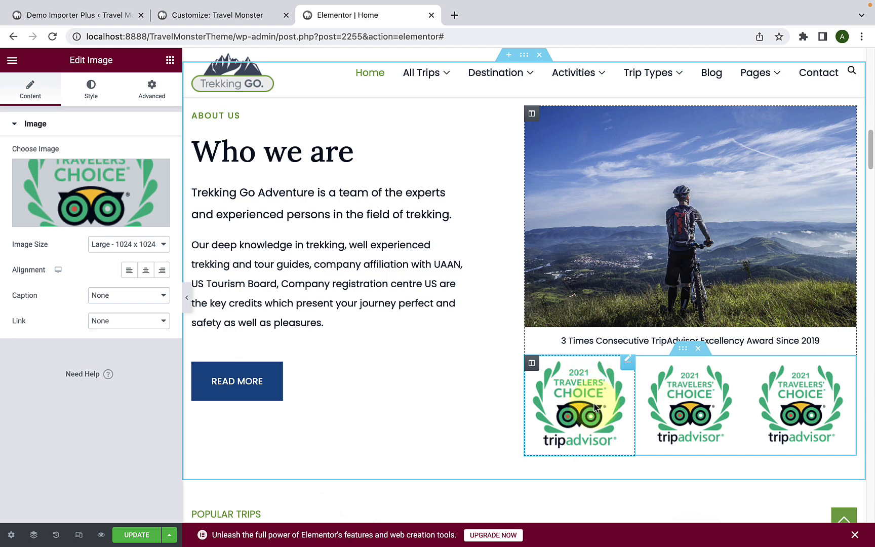
Set the hover animation of the first Travelers' Choice badge to Pulse.
left_click(91, 99)
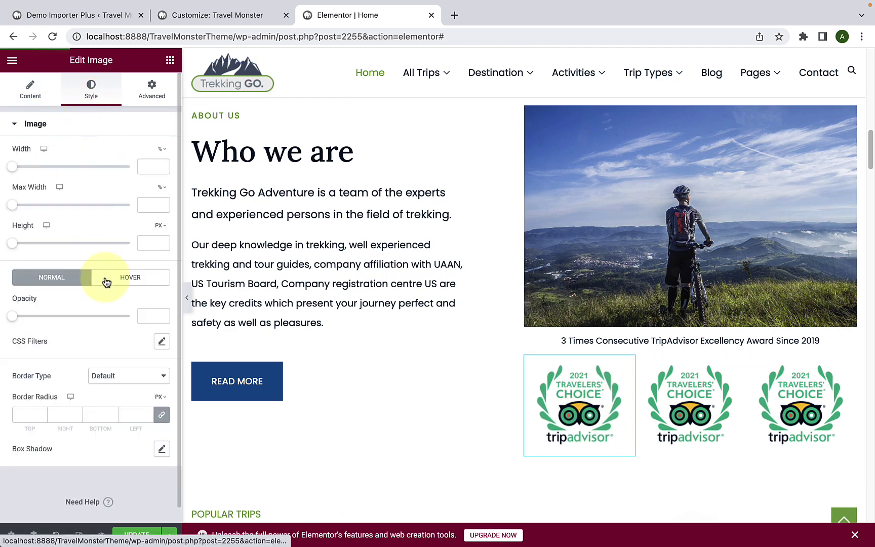
scroll(107, 282, "down", 1)
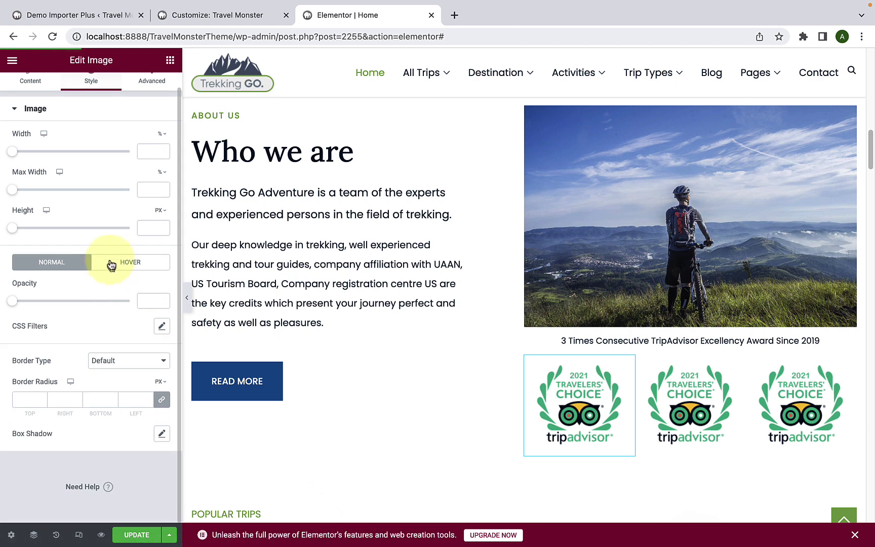
left_click(141, 267)
scroll(107, 324, "down", 3)
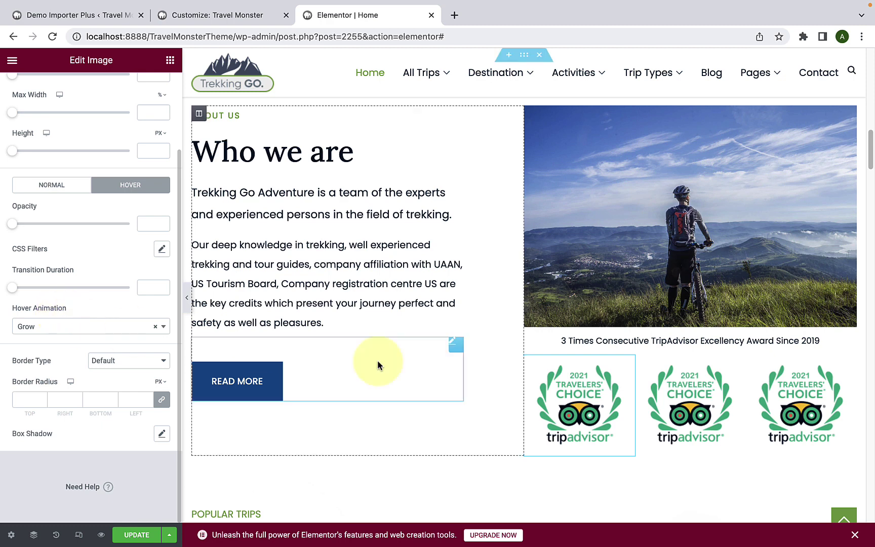
left_click(139, 331)
scroll(85, 390, "down", 3)
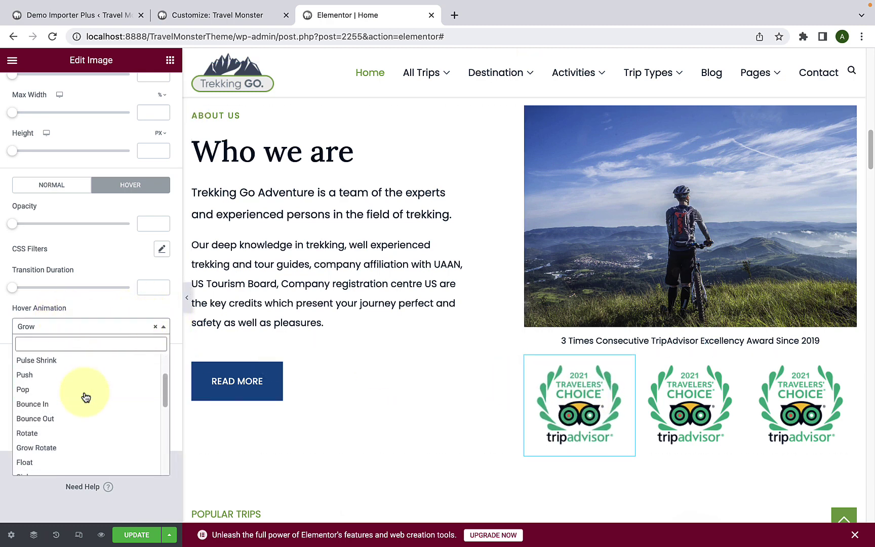
scroll(77, 406, "up", 1)
scroll(78, 439, "down", 5)
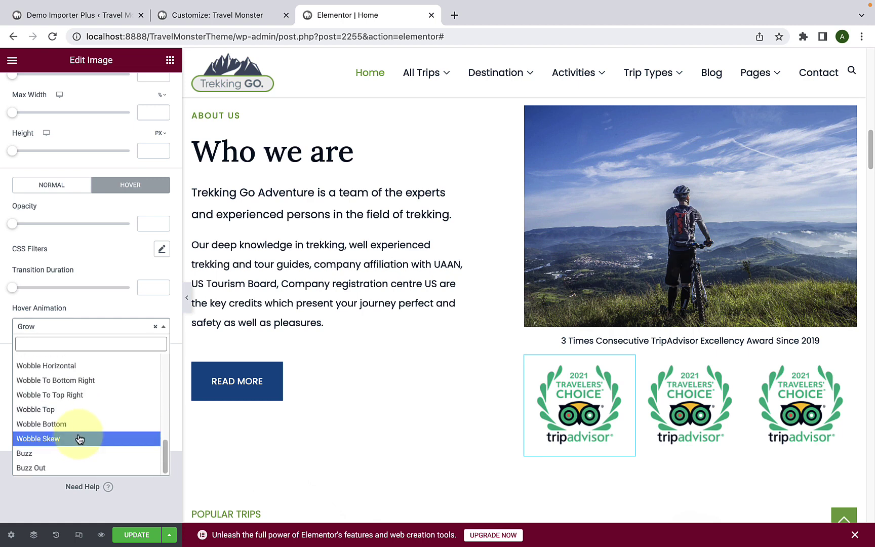
scroll(81, 430, "up", 10)
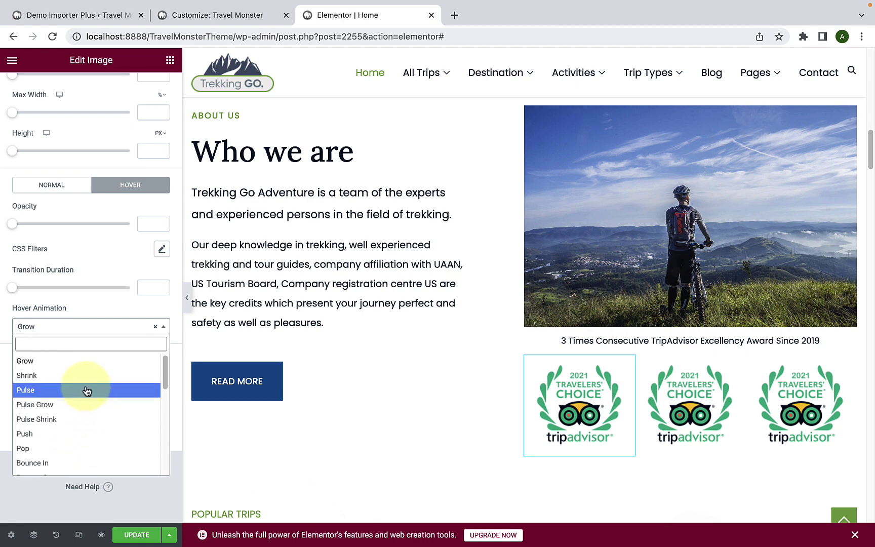
left_click(86, 390)
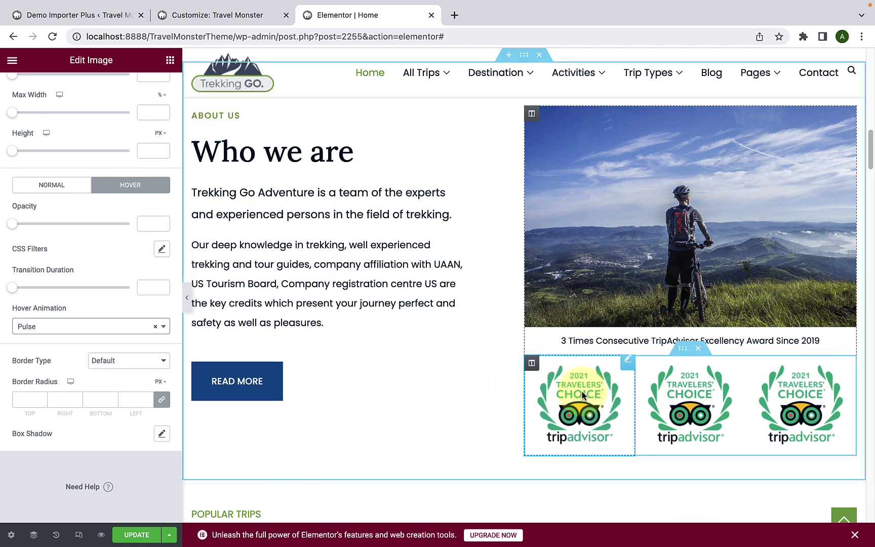
Set the hover animation of the first Travelers' Choice badge to Grow.
left_click(136, 326)
left_click(85, 361)
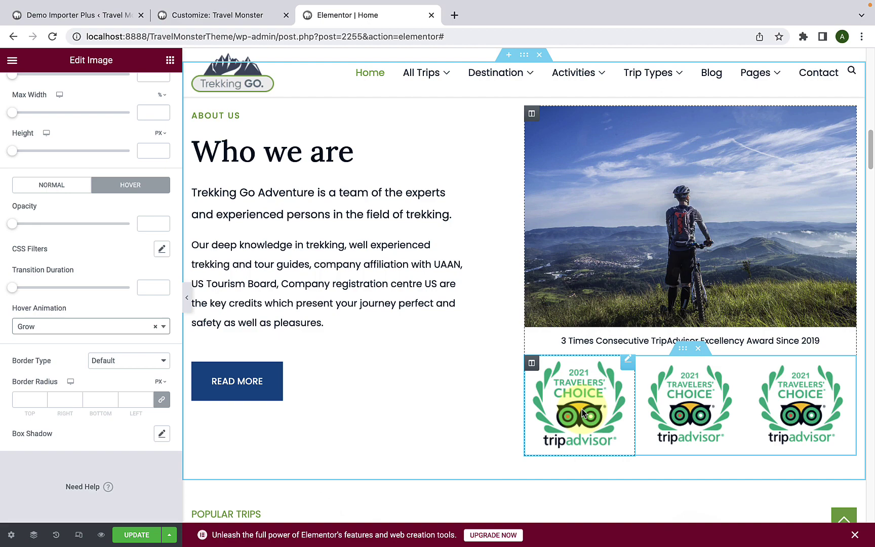
Open the settings of the Trips widget in the Explore popular trips section for editing.
scroll(582, 412, "down", 10)
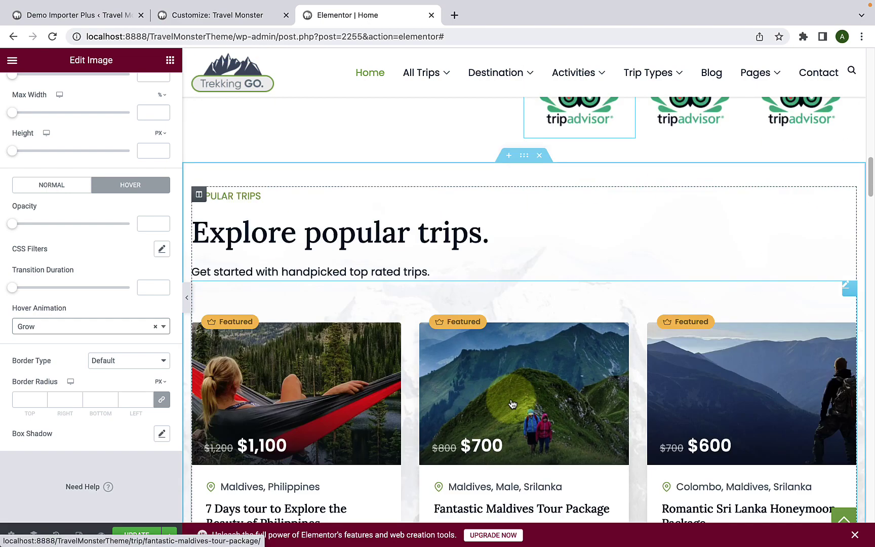
scroll(513, 405, "down", 1)
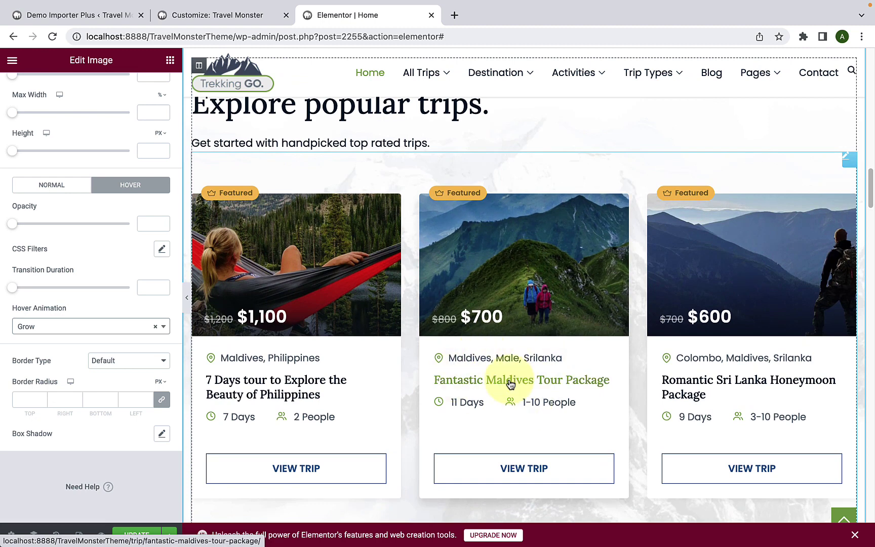
scroll(476, 357, "down", 1)
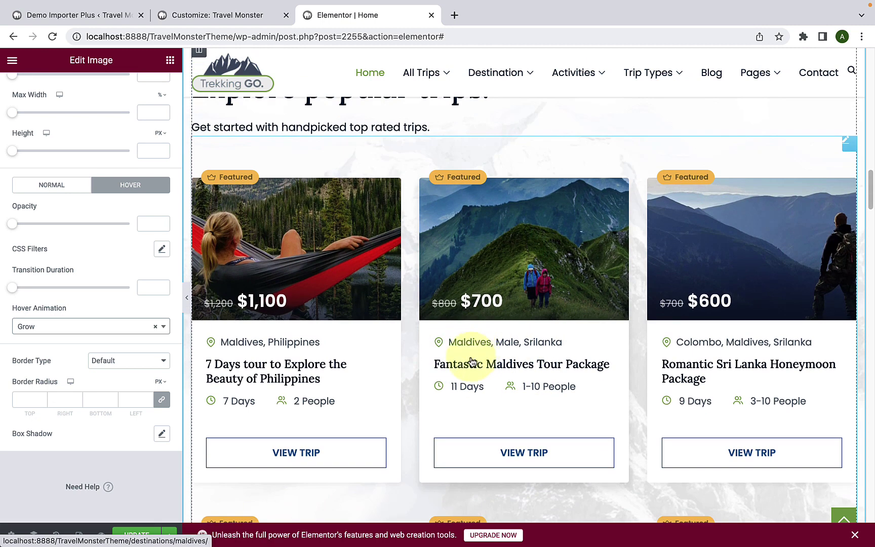
left_click(406, 315)
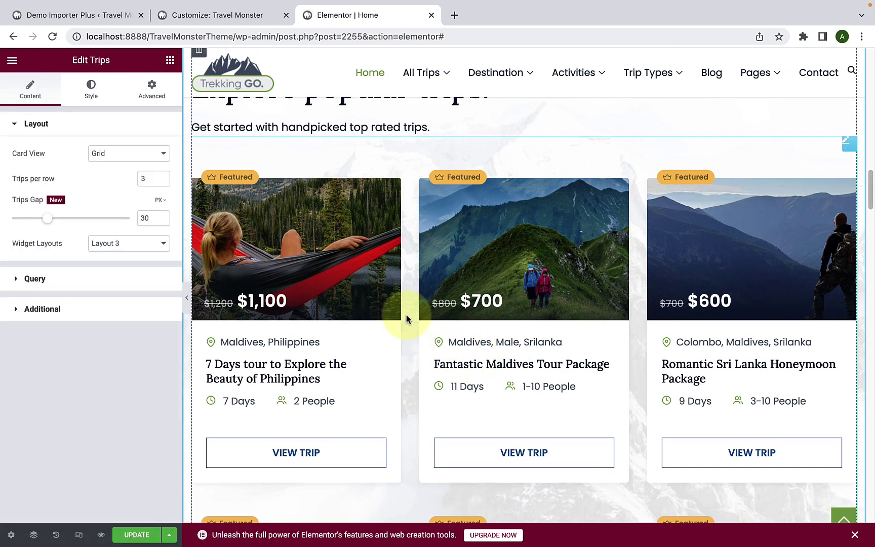
scroll(406, 315, "down", 1)
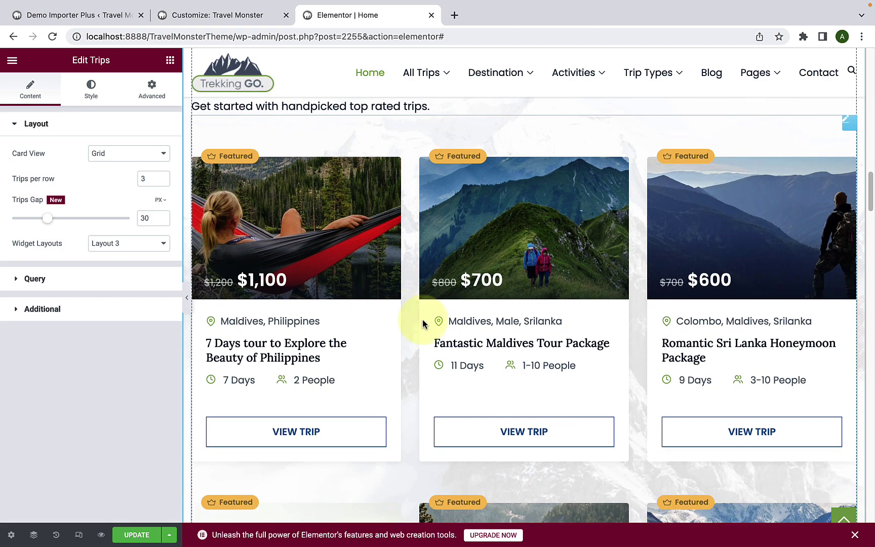
scroll(440, 303, "up", 1)
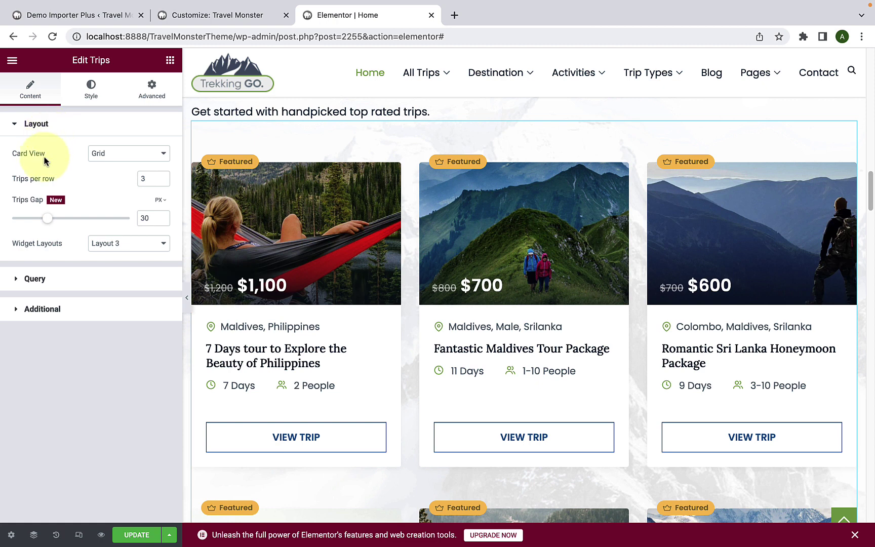
Try the List card view for the popular trips and switch the card view back to Grid.
left_click(99, 161)
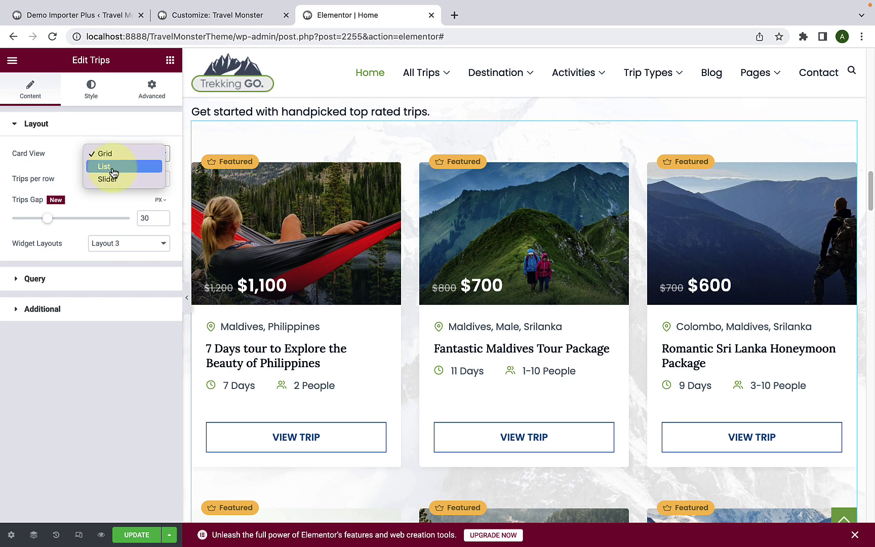
left_click(113, 172)
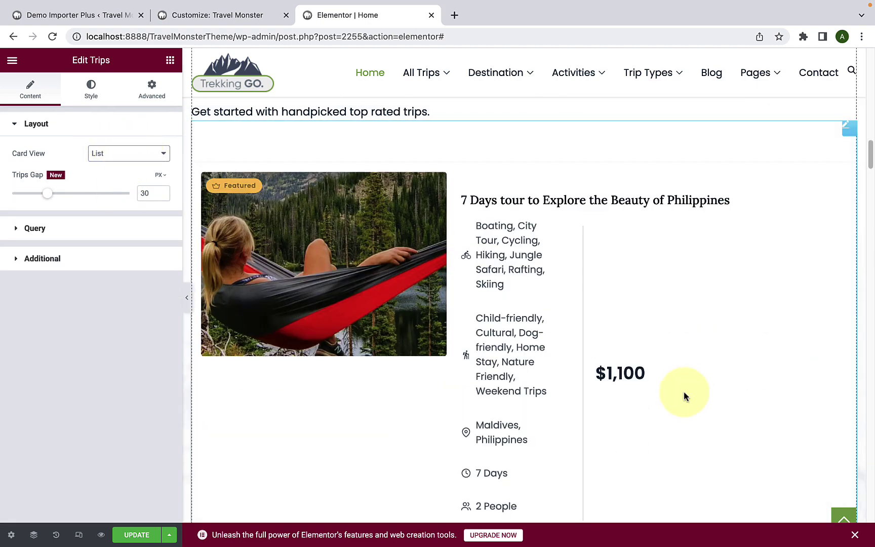
scroll(684, 392, "down", 10)
scroll(686, 392, "down", 20)
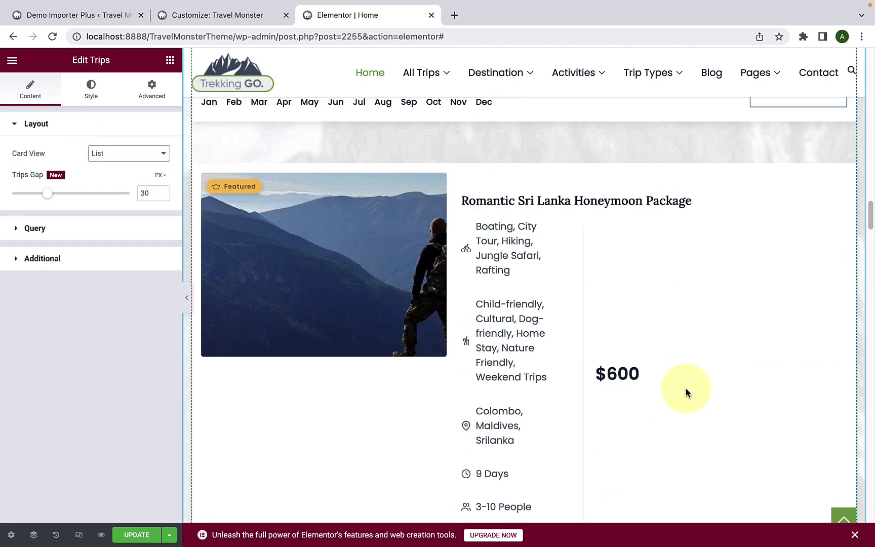
scroll(686, 392, "up", 3)
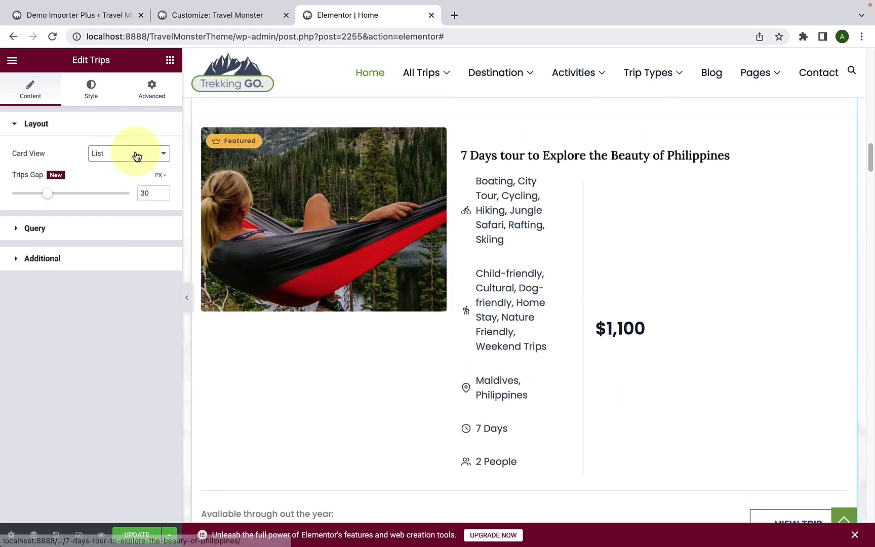
left_click(135, 154)
left_click(128, 144)
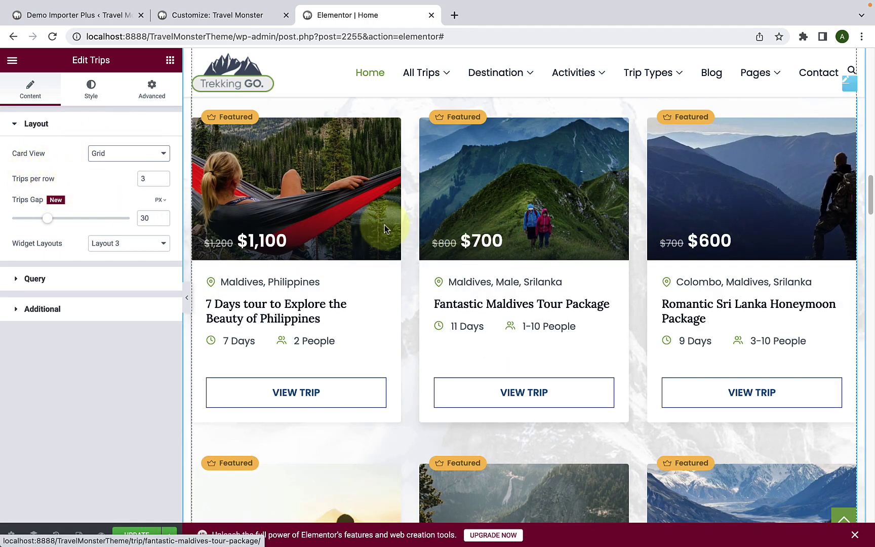
Try 2 trips per row in the popular trips grid and restore the value to 3.
left_click(162, 182)
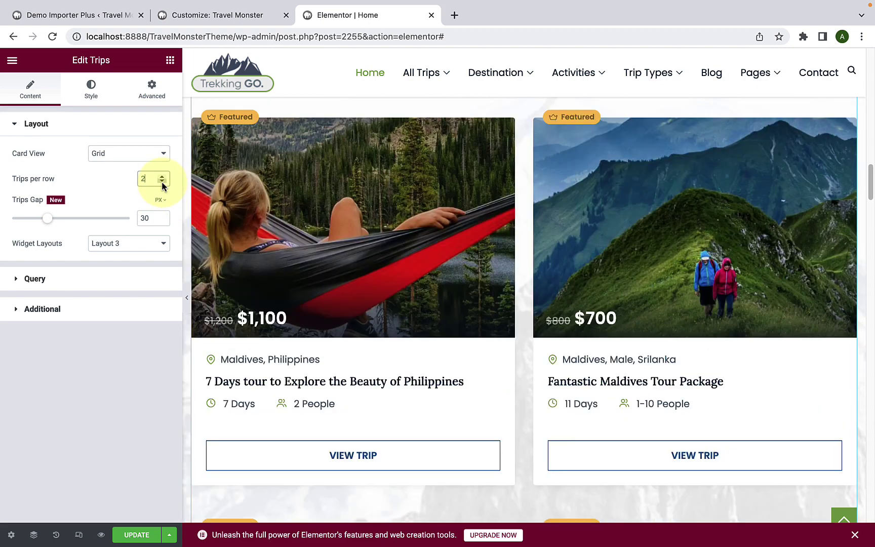
scroll(732, 353, "down", 5)
scroll(731, 353, "down", 5)
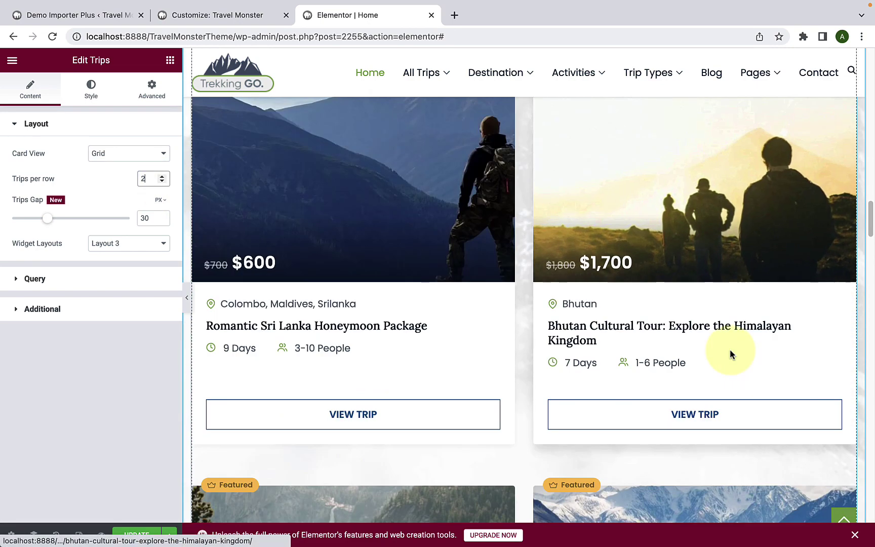
scroll(730, 354, "up", 10)
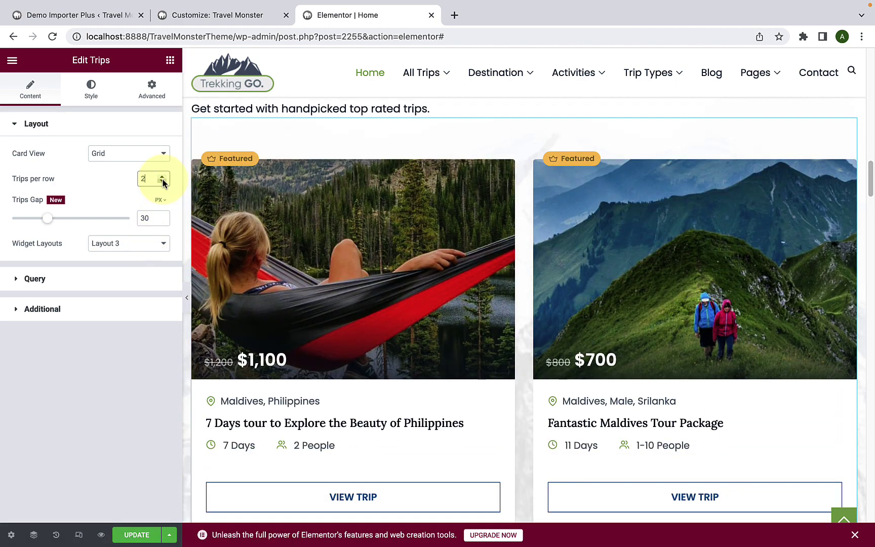
left_click(162, 176)
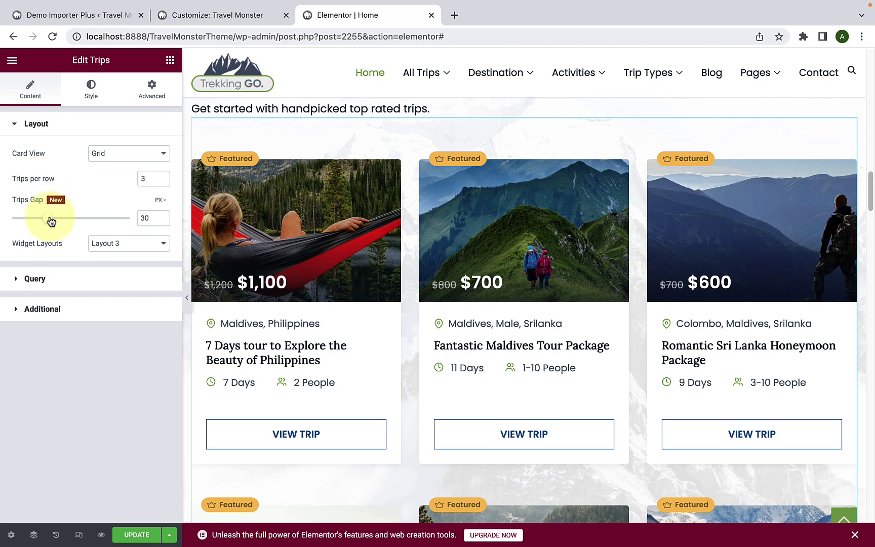
Set the gap between the popular trip cards to 20 px.
mouse_move(51, 221)
left_mouse_down()
mouse_move(78, 221)
mouse_move(41, 222)
left_mouse_up()
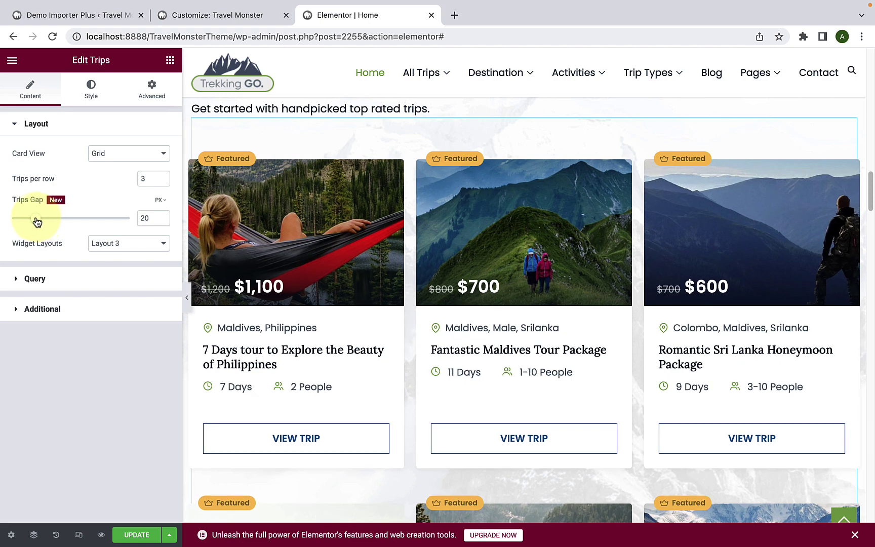
scroll(602, 371, "down", 4)
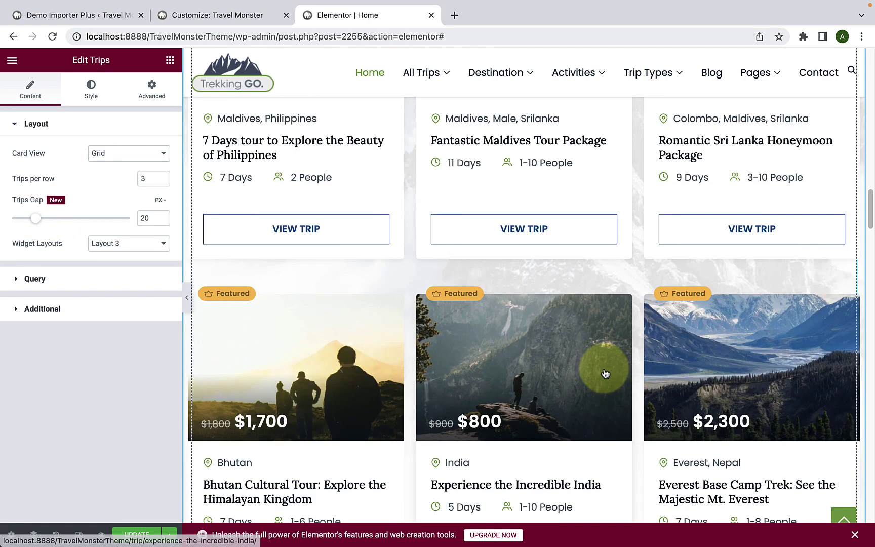
scroll(606, 373, "up", 4)
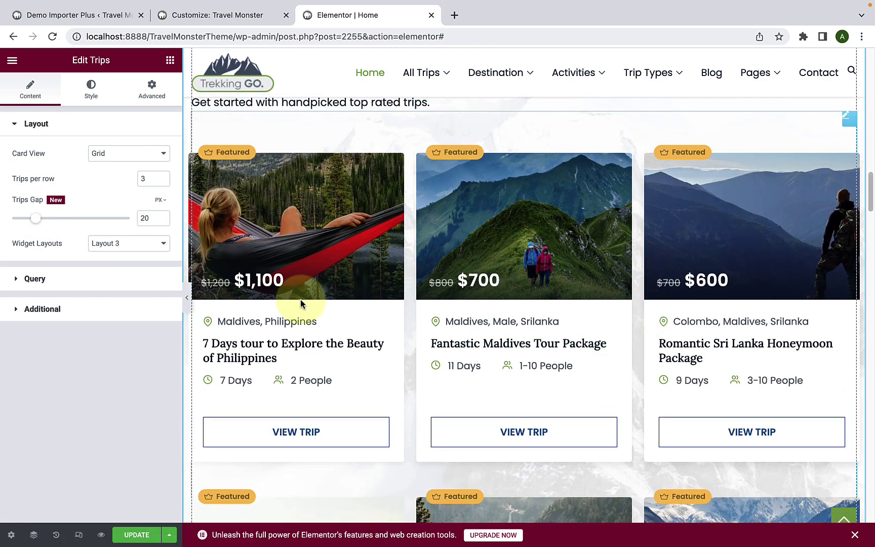
Try widget Layout 5 and Layout 1 for the popular trip cards and return to Layout 3.
left_click(137, 245)
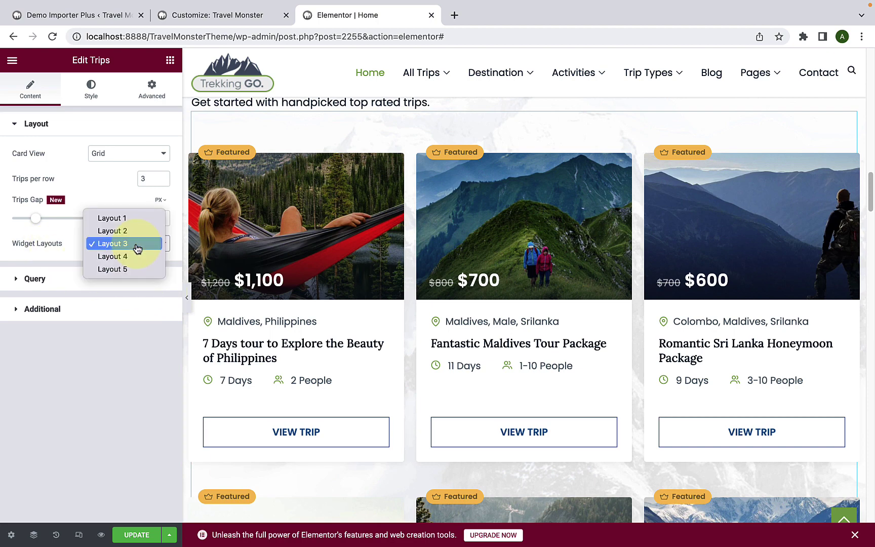
left_click(139, 271)
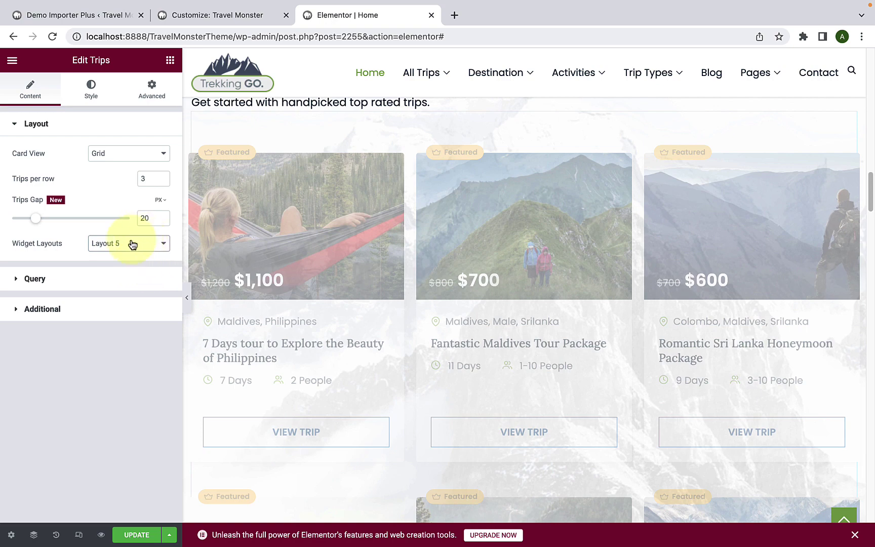
scroll(401, 353, "down", 5)
scroll(401, 352, "up", 5)
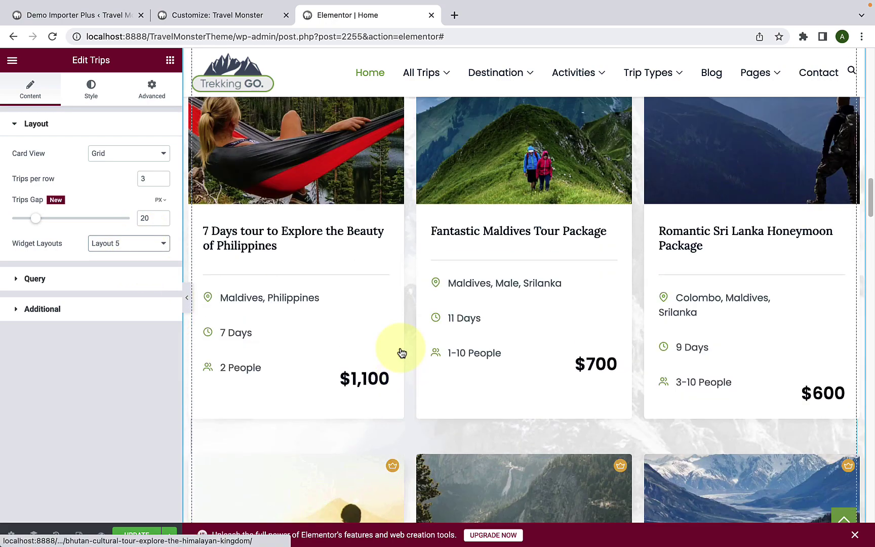
left_click(101, 245)
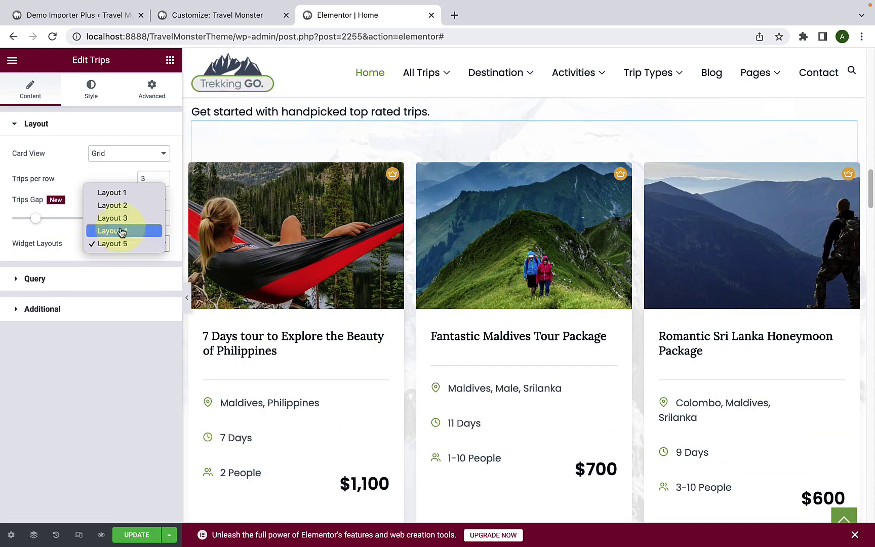
left_click(132, 192)
scroll(337, 292, "down", 2)
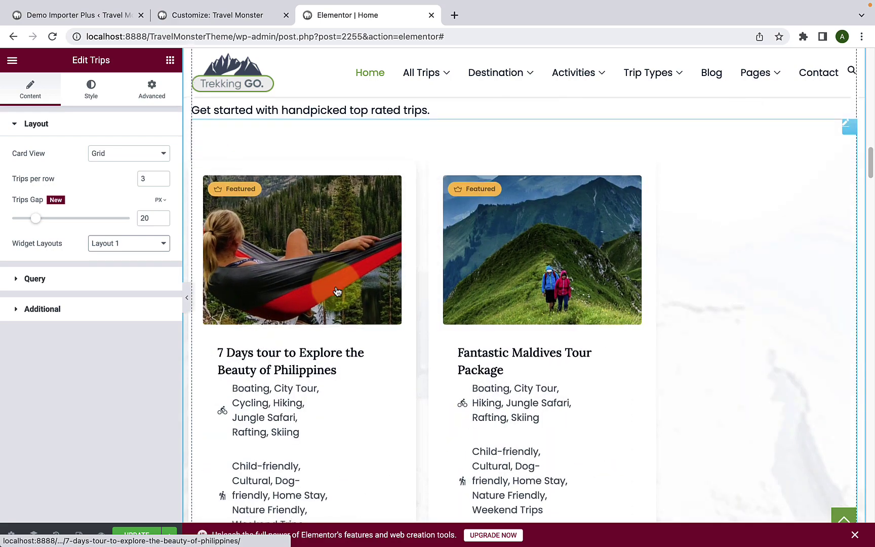
left_click(102, 243)
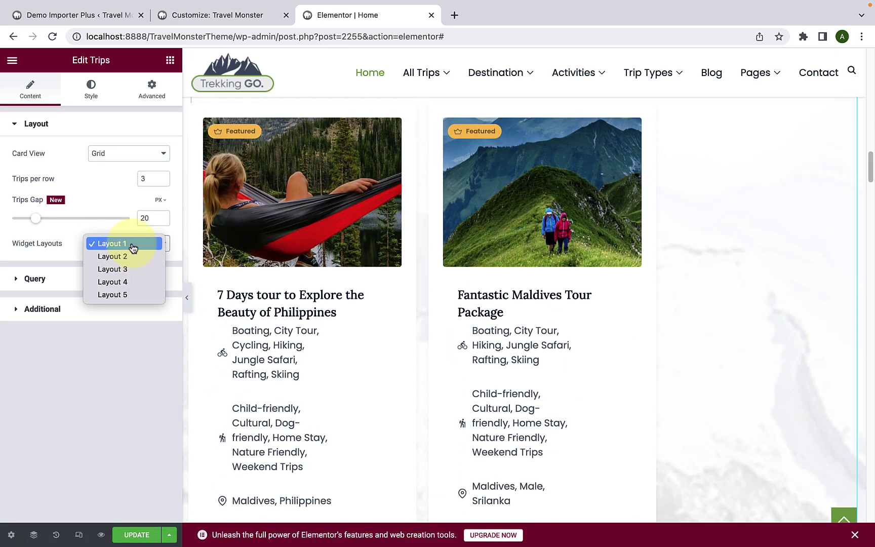
left_click(123, 273)
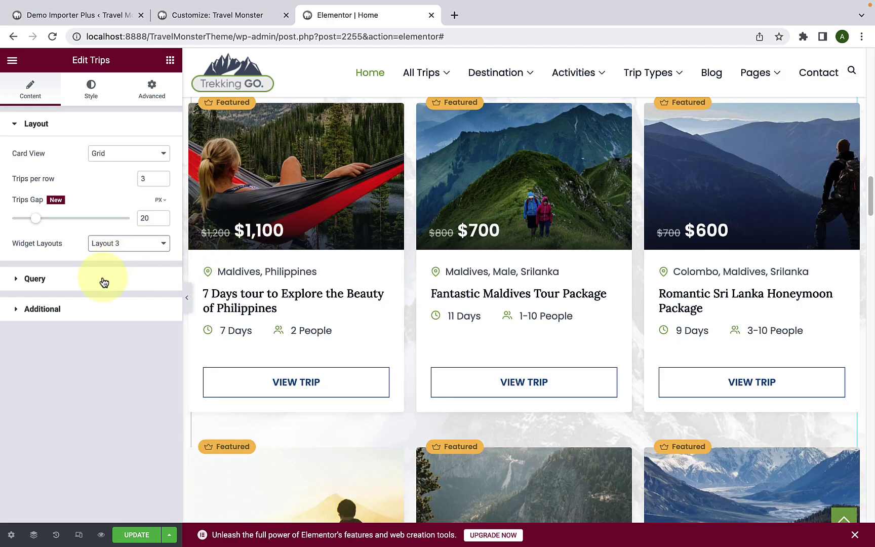
Set the popular trips query to show trips by Latest and look over the resulting cards.
left_click(104, 282)
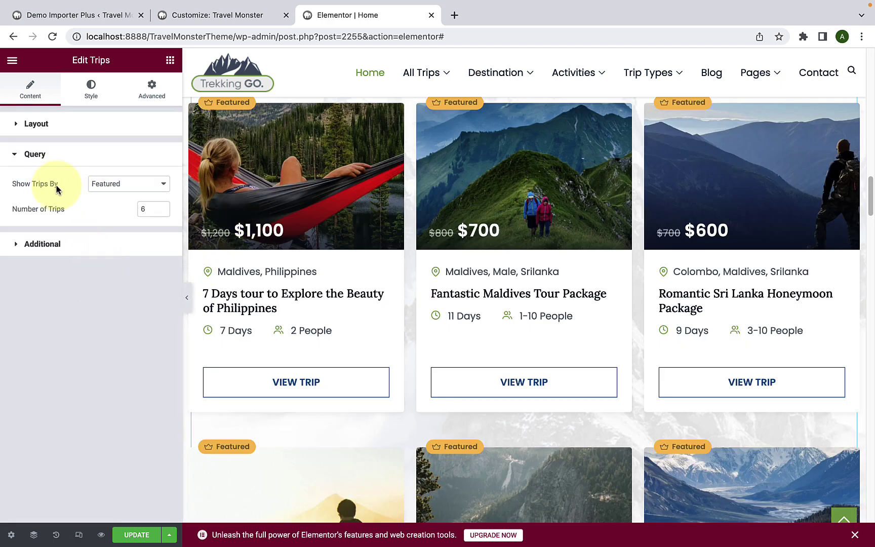
left_click(113, 185)
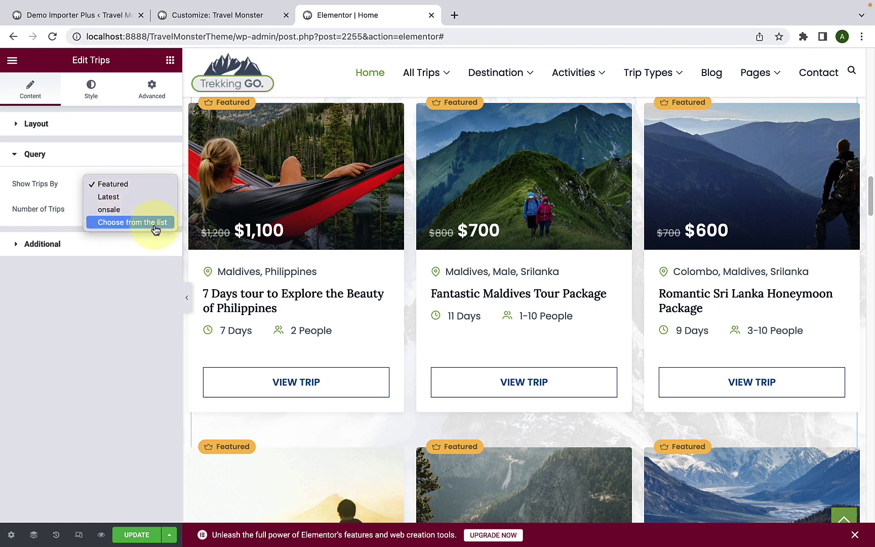
left_click(127, 197)
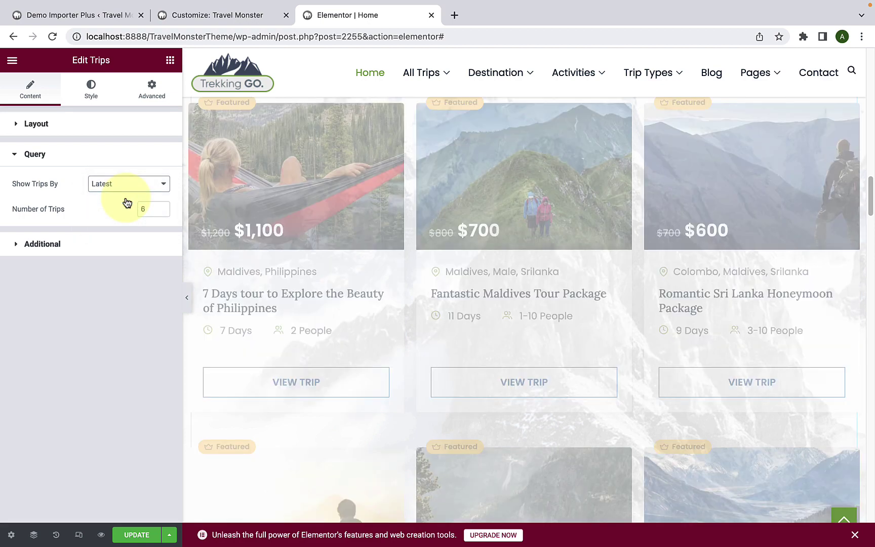
scroll(517, 293, "down", 3)
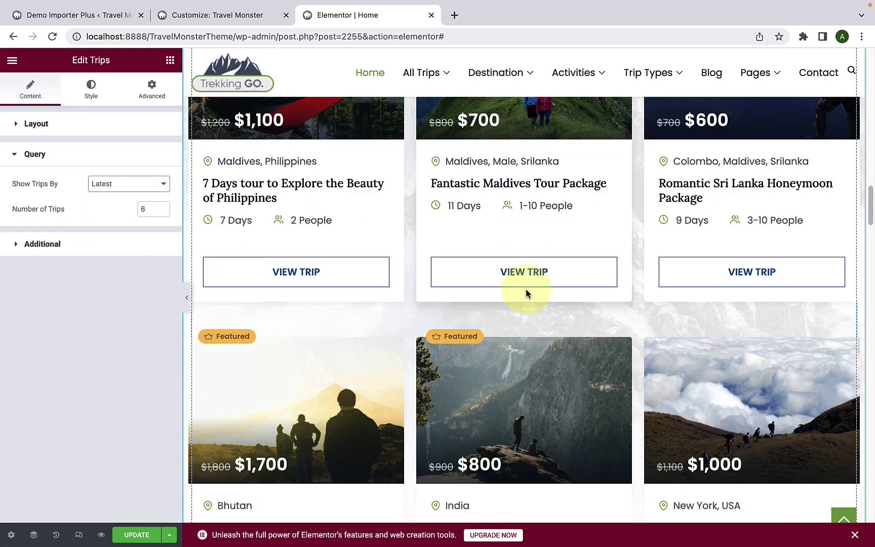
scroll(526, 292, "up", 4)
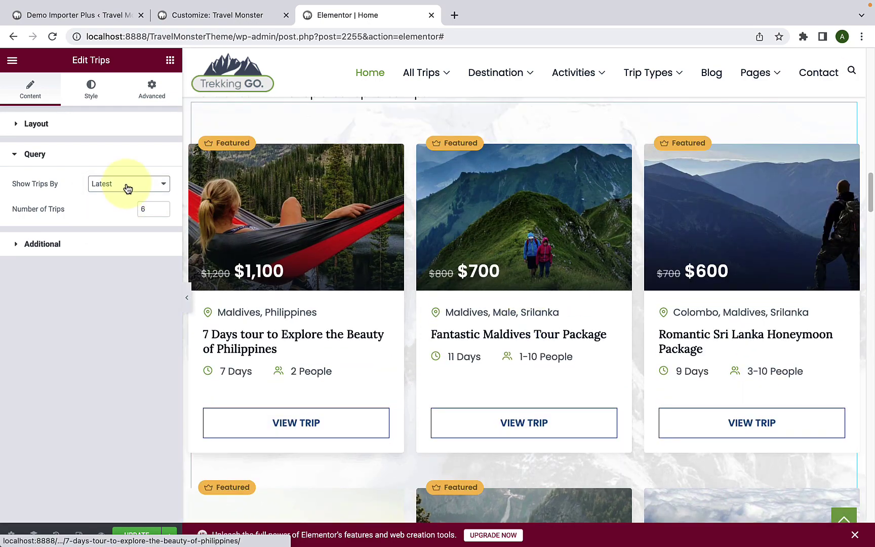
Change the popular trips query to show trips by onsale and check the cards.
left_click(126, 184)
left_click(126, 197)
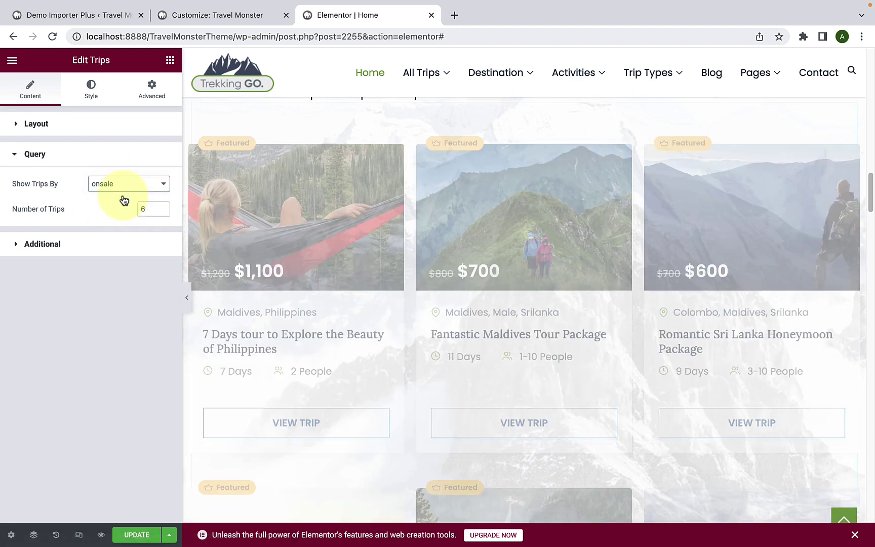
scroll(636, 292, "down", 3)
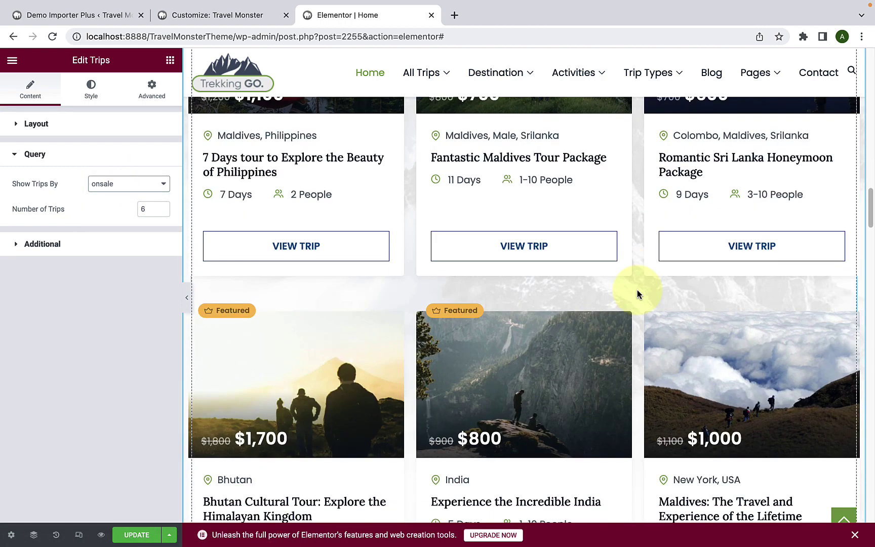
scroll(395, 272, "up", 5)
scroll(380, 276, "down", 1)
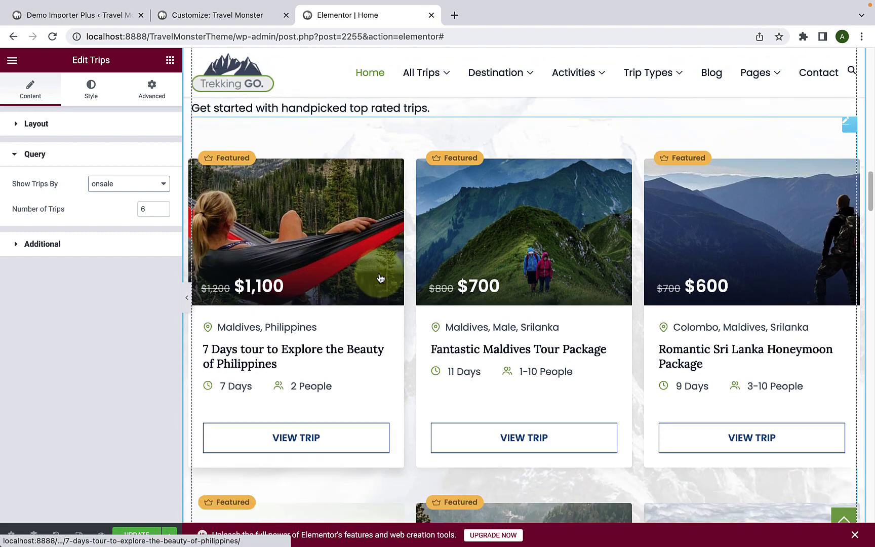
Change the popular trips query to show trips by Featured and look over the resulting cards.
scroll(379, 276, "down", 1)
left_click(121, 184)
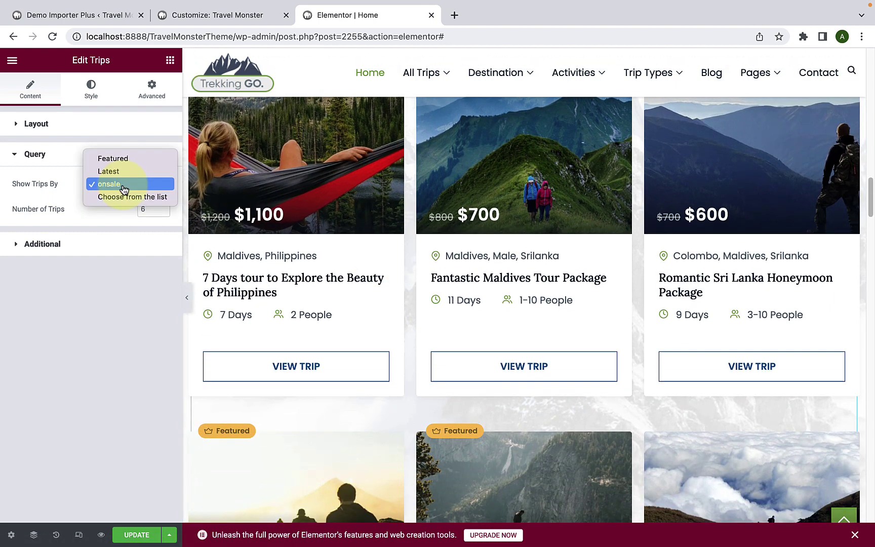
left_click(124, 160)
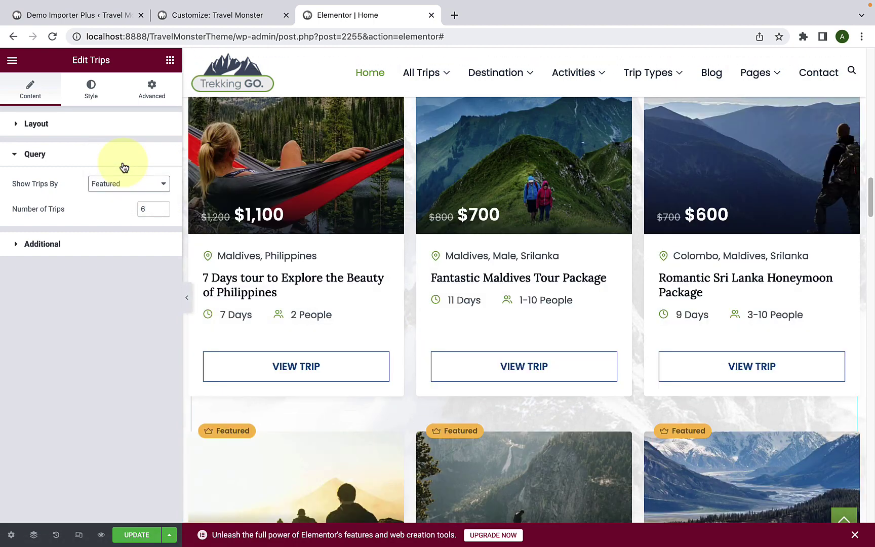
scroll(268, 250, "up", 2)
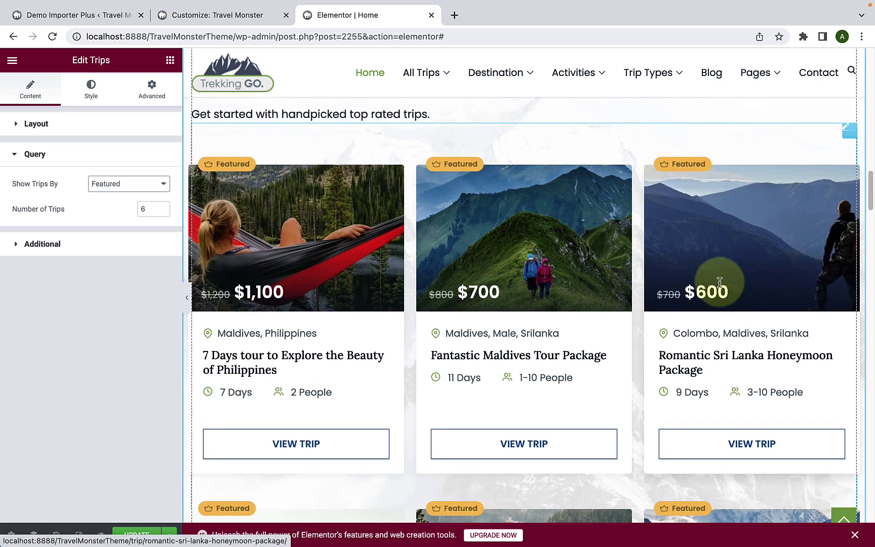
scroll(719, 287, "down", 5)
scroll(341, 277, "up", 5)
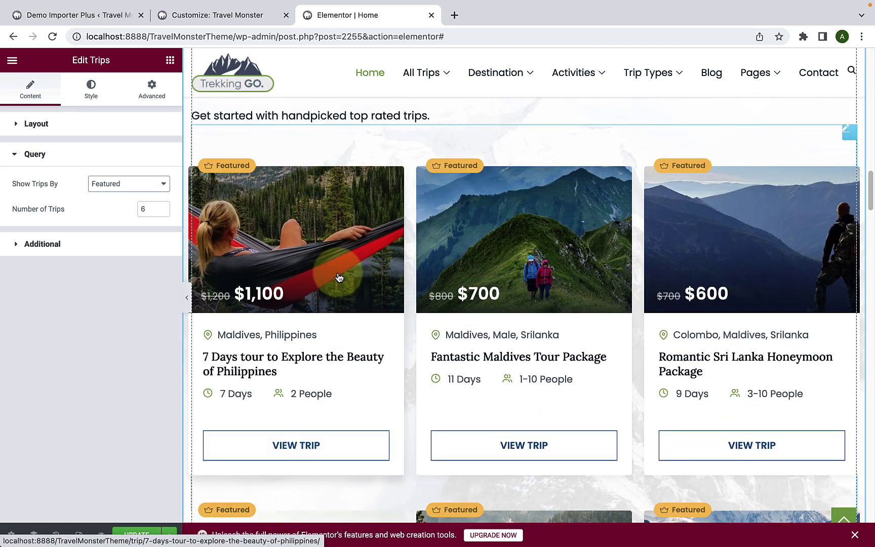
Show popular trips chosen from the list, selecting Ghorepani Poon Hill Trek, Everest Base Camp Trek and Paris Effiel Tower Tour 1 Day Tour.
left_click(127, 184)
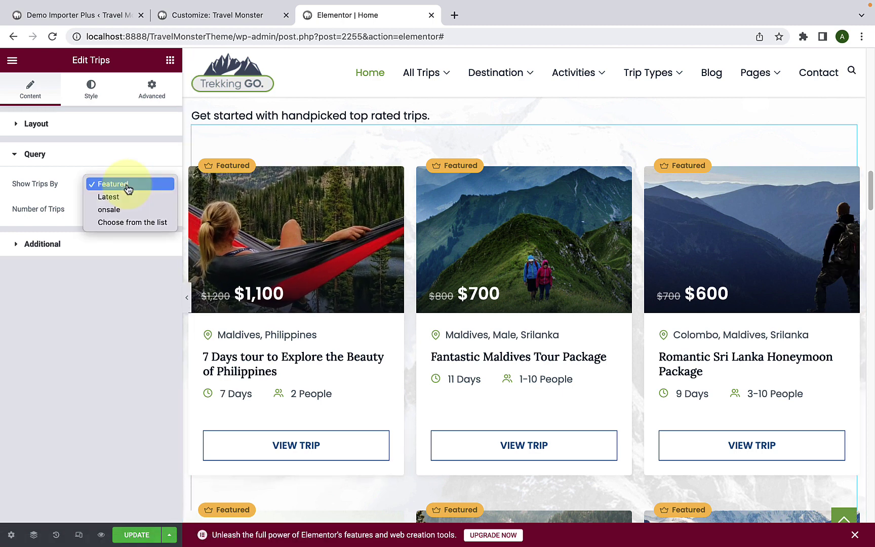
left_click(138, 226)
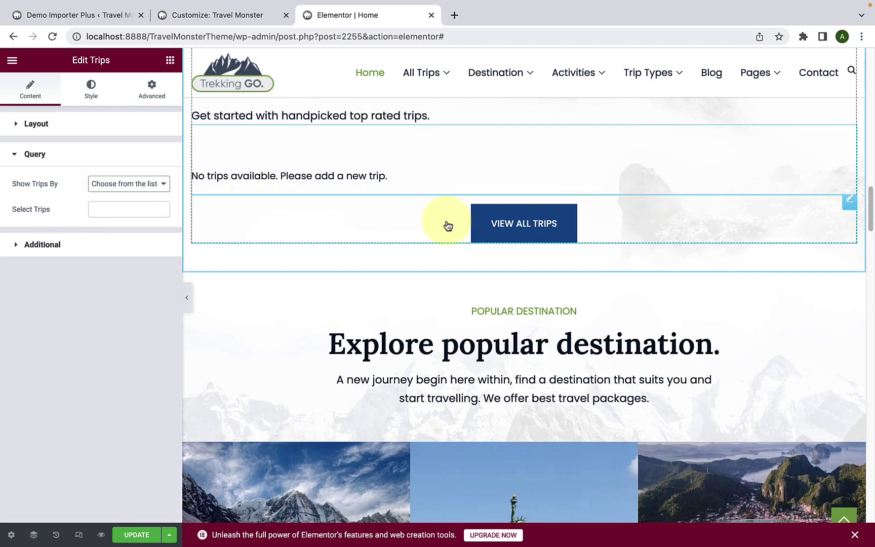
left_click(140, 215)
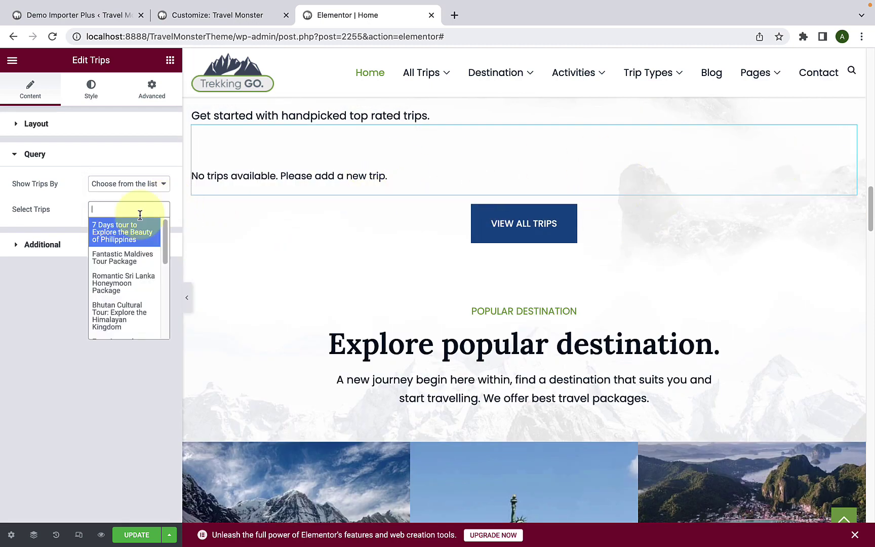
scroll(131, 294, "down", 8)
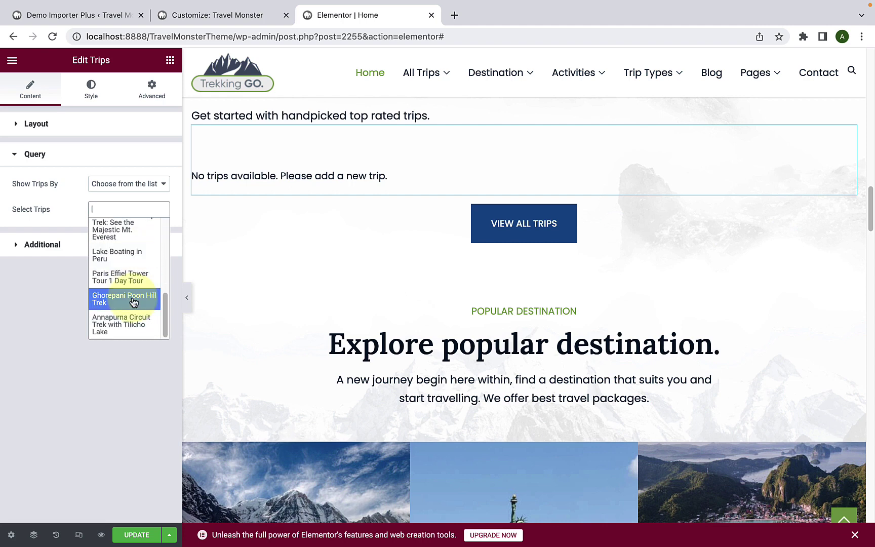
left_click(134, 299)
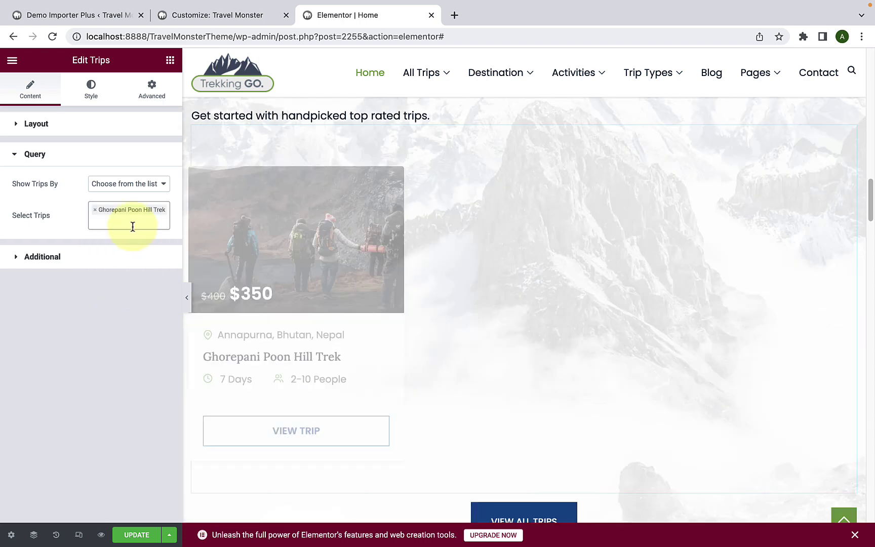
left_click(133, 227)
left_click(133, 233)
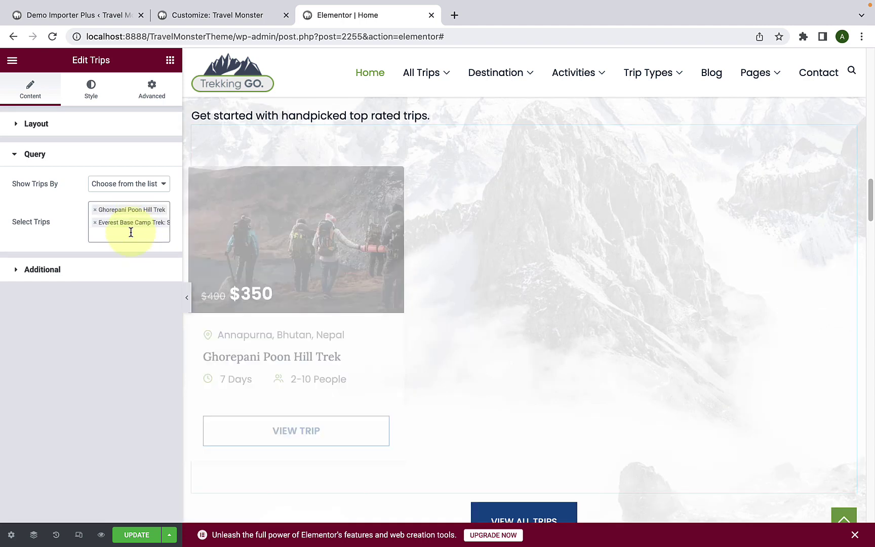
left_click(131, 232)
left_click(140, 275)
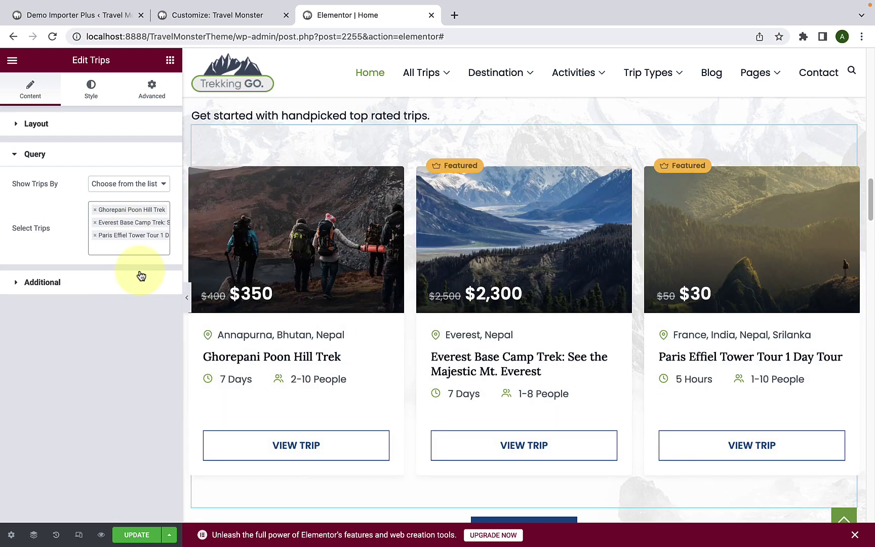
Set the popular trips query back to showing trips by Latest and review the cards.
left_click(163, 183)
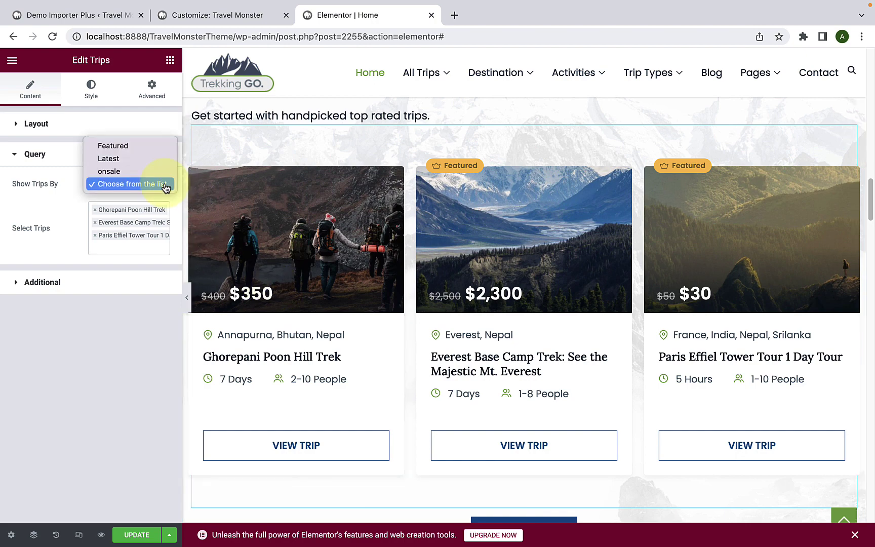
left_click(148, 158)
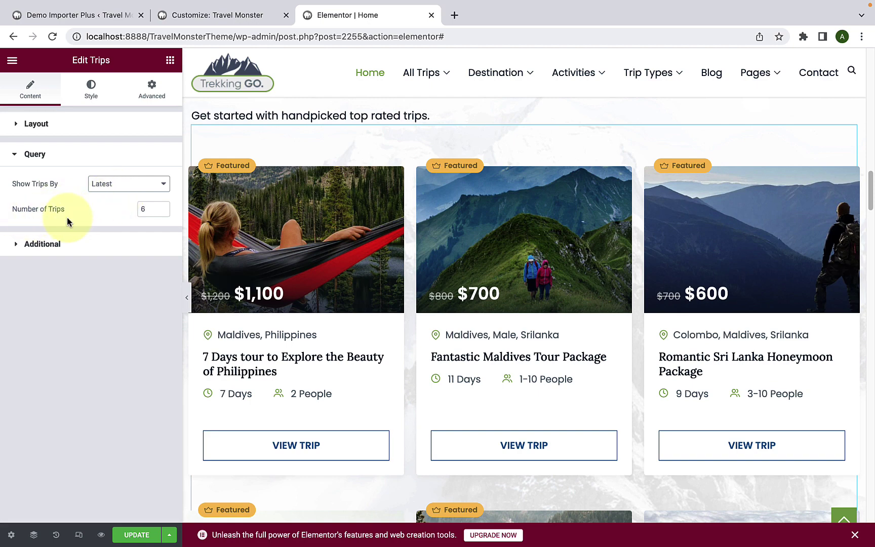
scroll(608, 335, "down", 5)
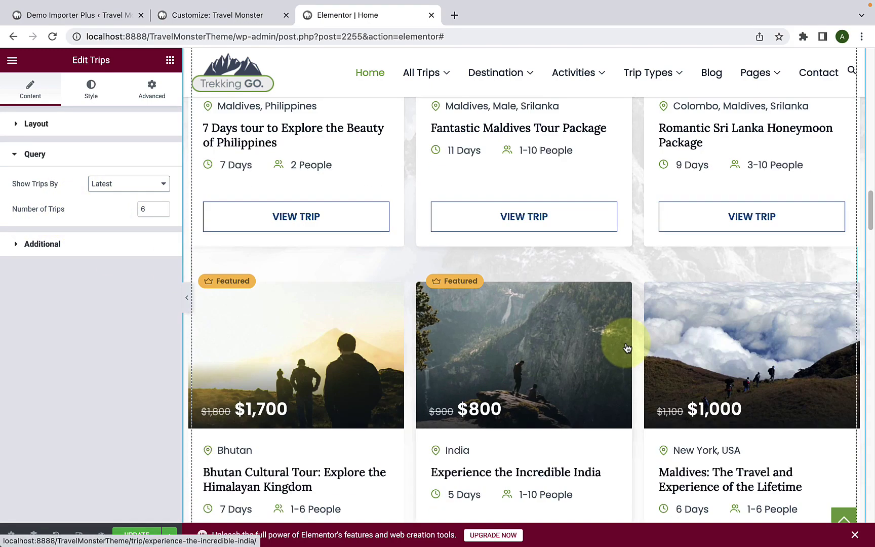
scroll(627, 348, "up", 2)
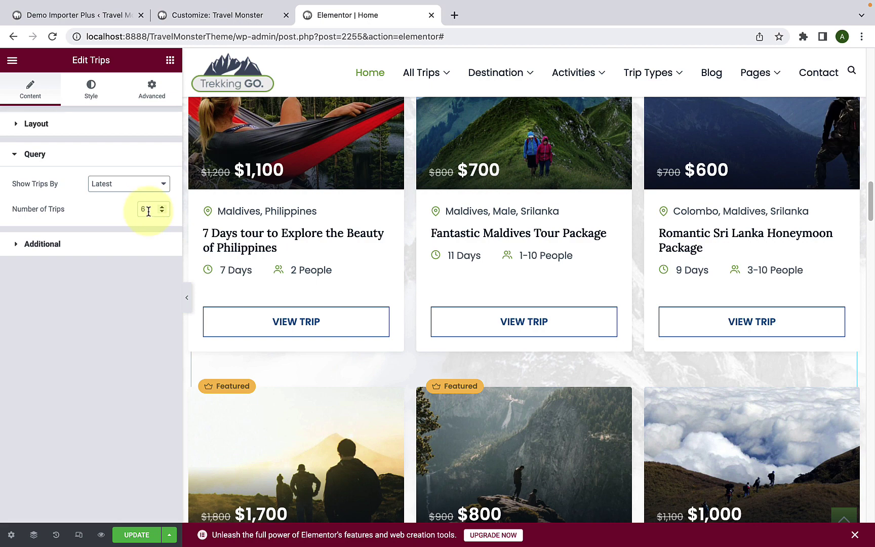
In the trips widget's Additional settings, hide and restore the cards' featured image and featured ribbon one after the other.
left_click(82, 245)
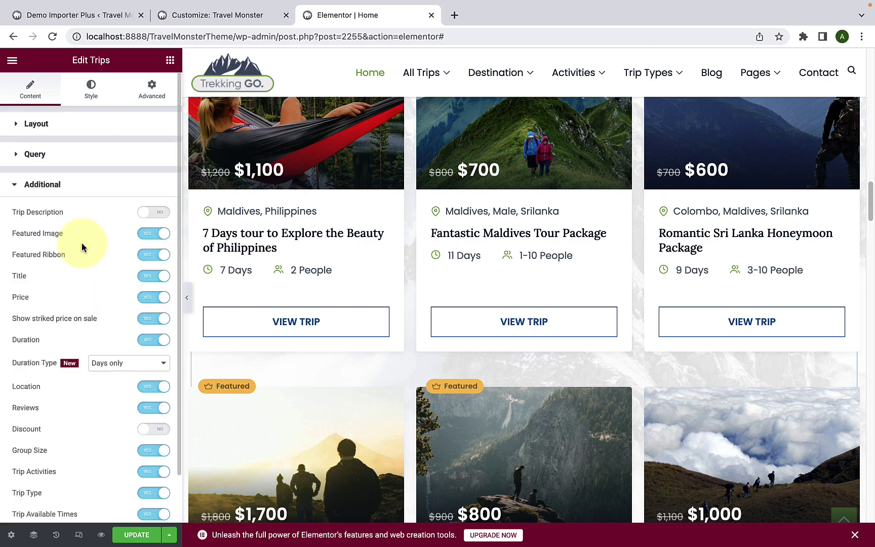
scroll(83, 249, "down", 2)
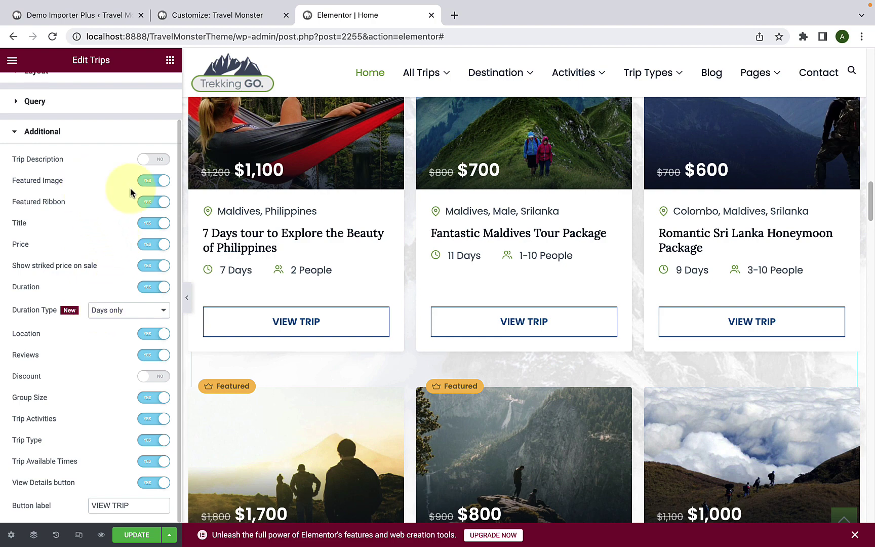
scroll(243, 230, "up", 1)
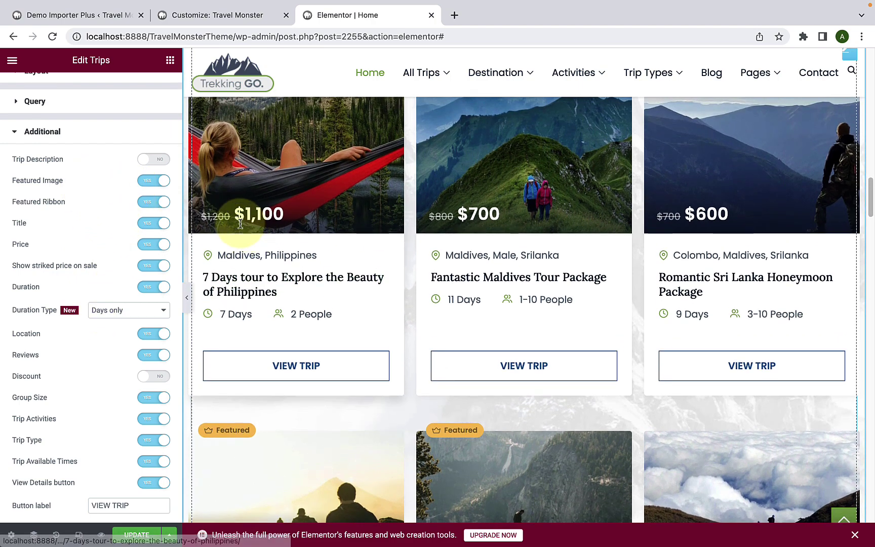
left_click(146, 183)
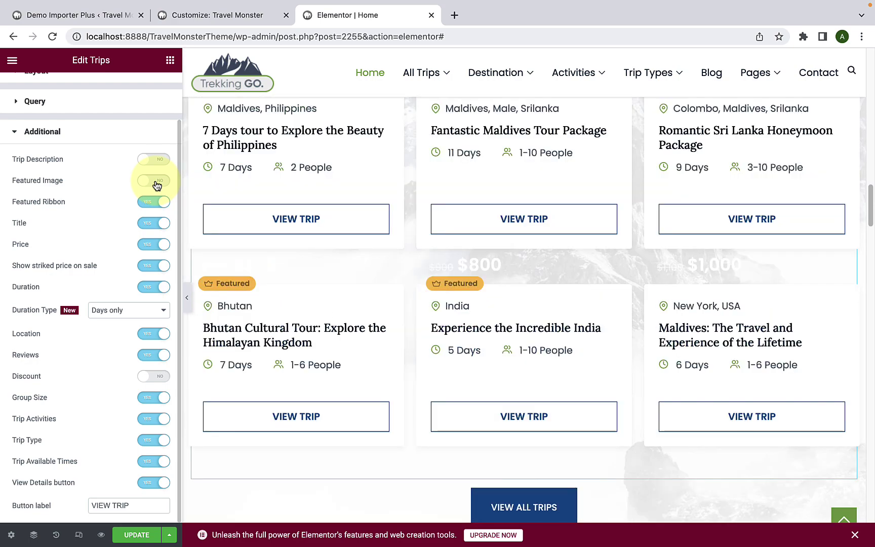
left_click(157, 184)
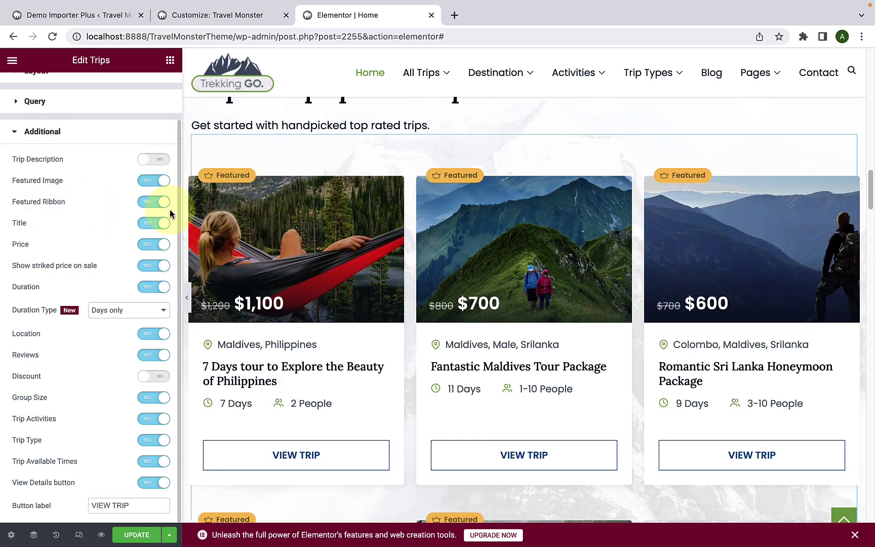
left_click(153, 202)
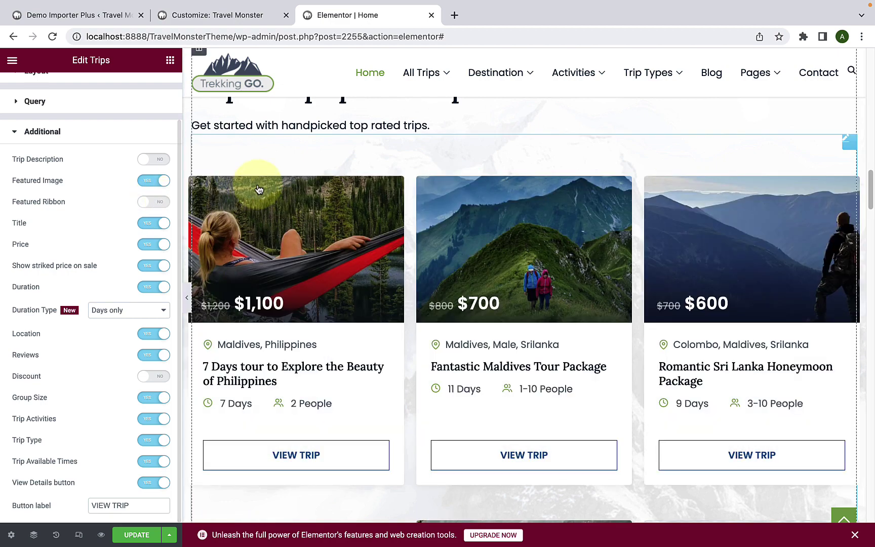
left_click(158, 210)
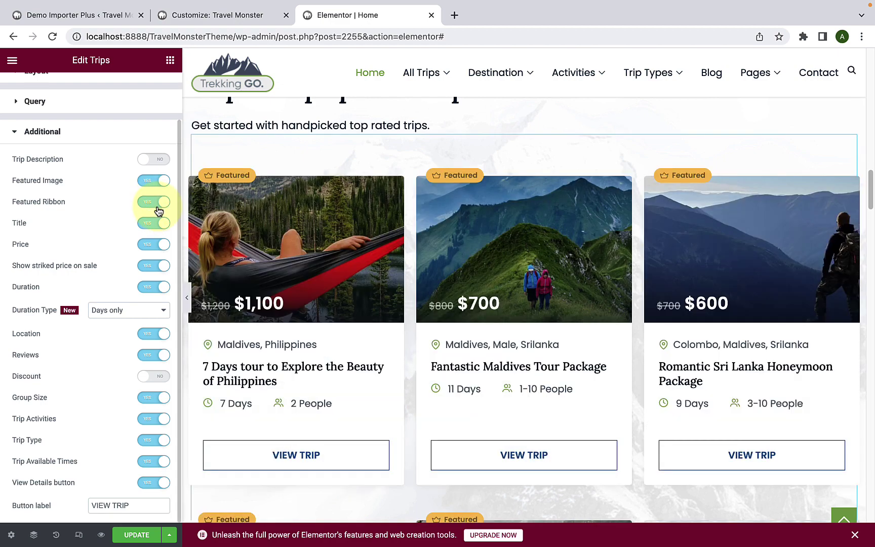
Turn the trip cards' title and price off and back on, one after the other.
left_click(153, 223)
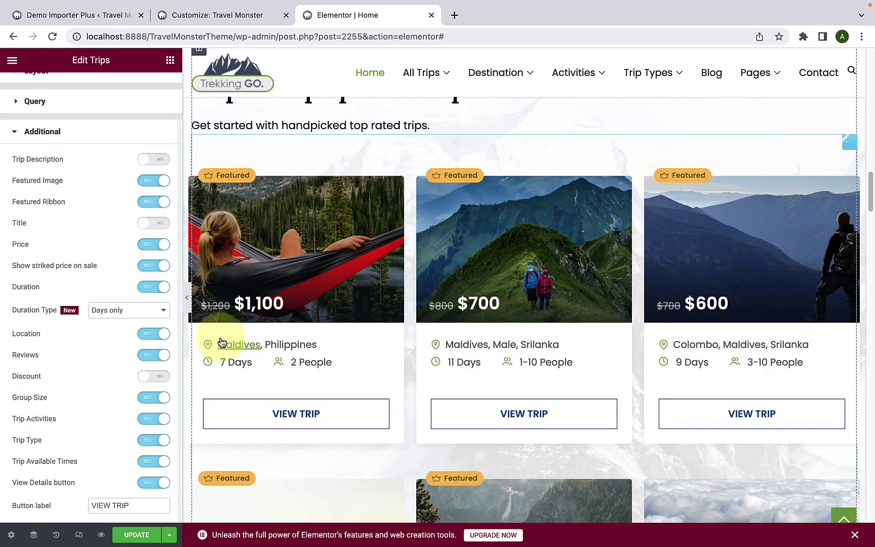
left_click(161, 225)
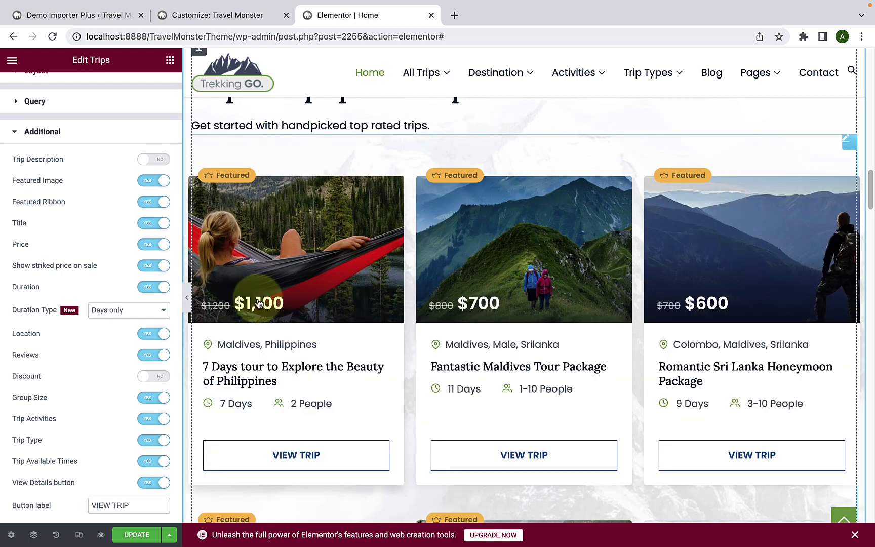
left_click(146, 246)
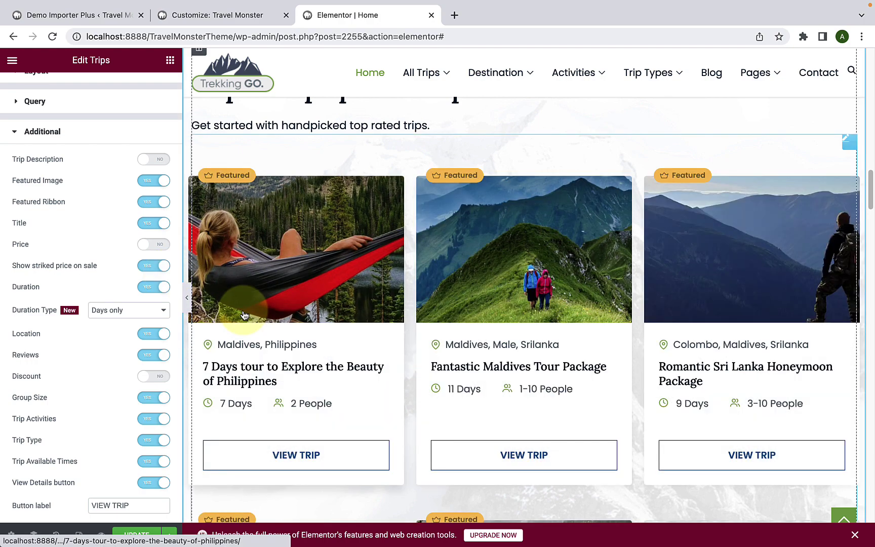
left_click(161, 246)
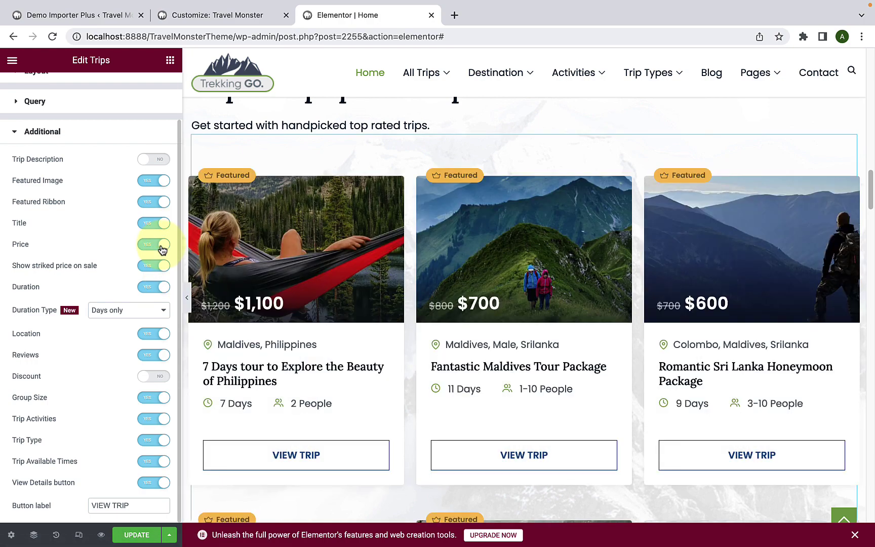
Try hiding the trip cards' duration and location in turn, switching each one back on.
scroll(218, 330, "down", 1)
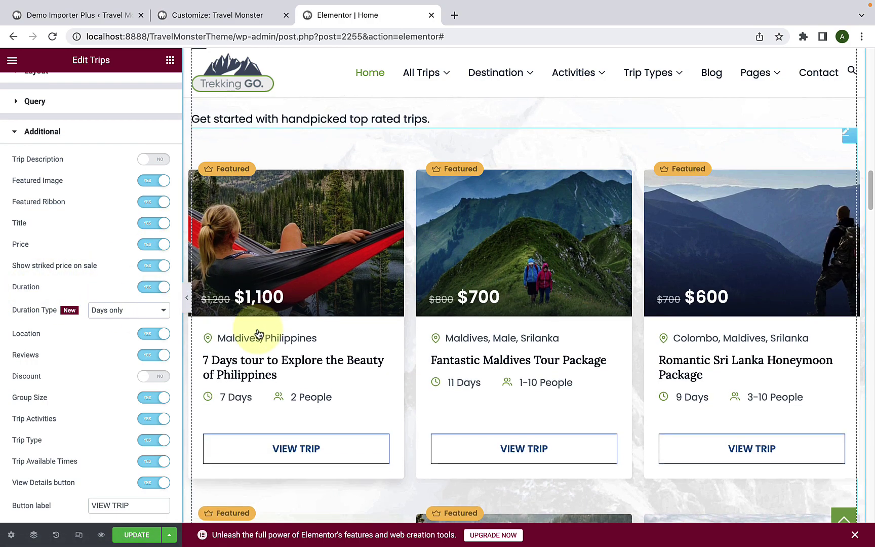
scroll(240, 395, "down", 1)
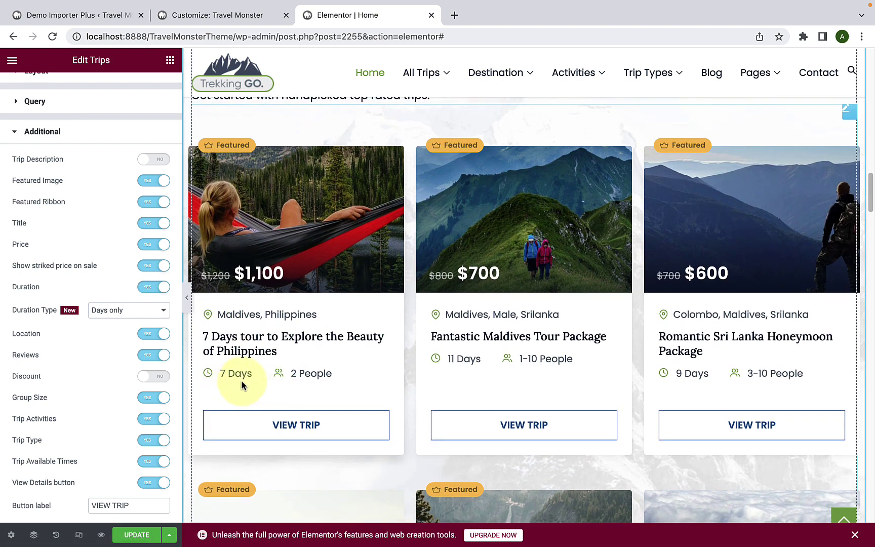
left_click(153, 287)
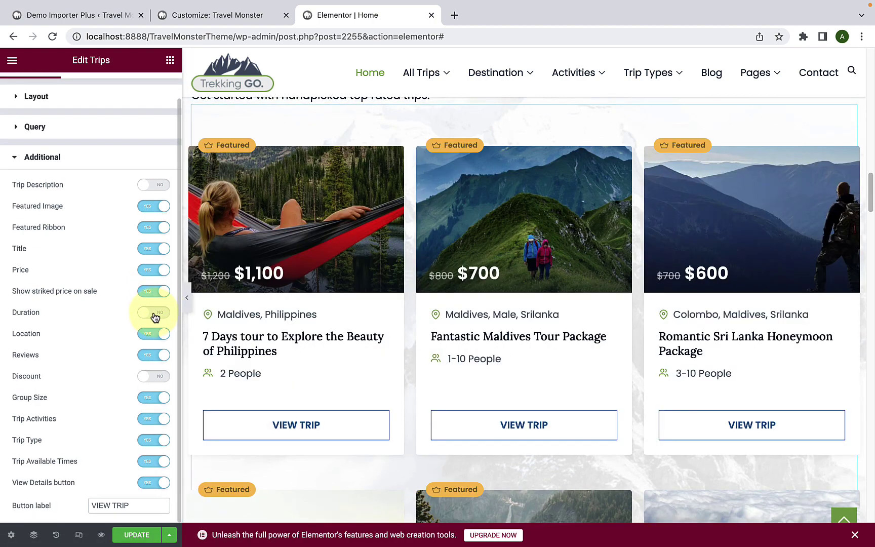
left_click(157, 313)
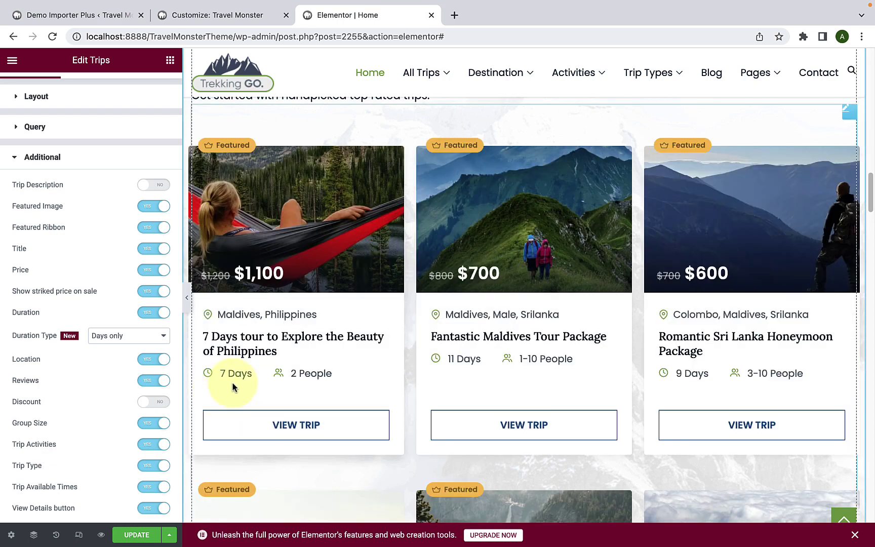
scroll(59, 345, "down", 1)
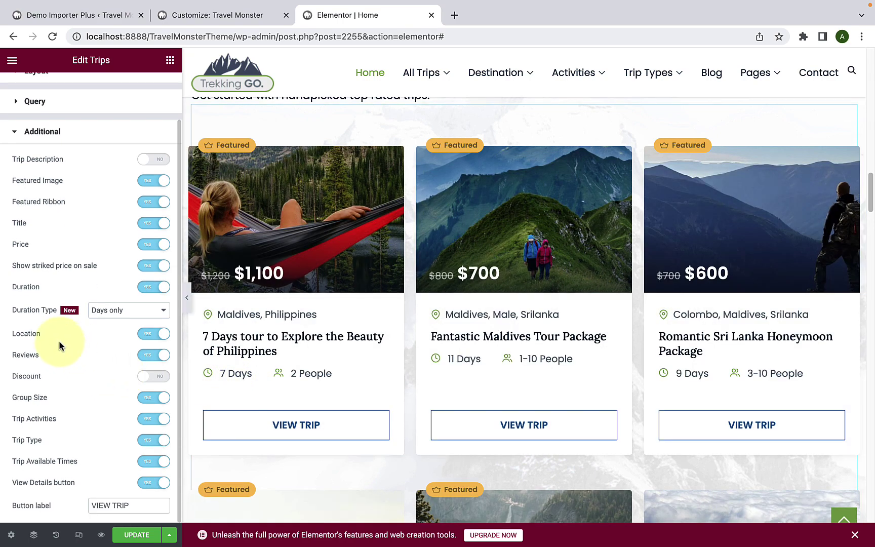
left_click(152, 335)
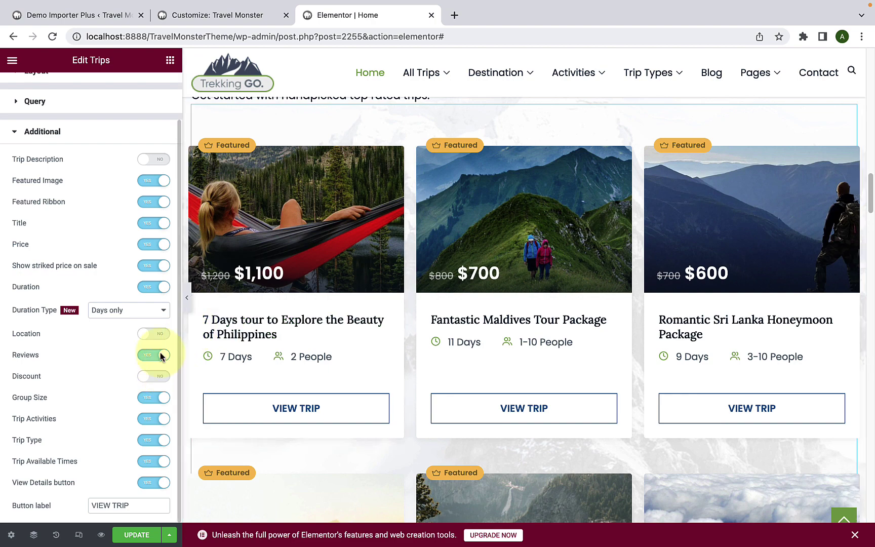
left_click(160, 334)
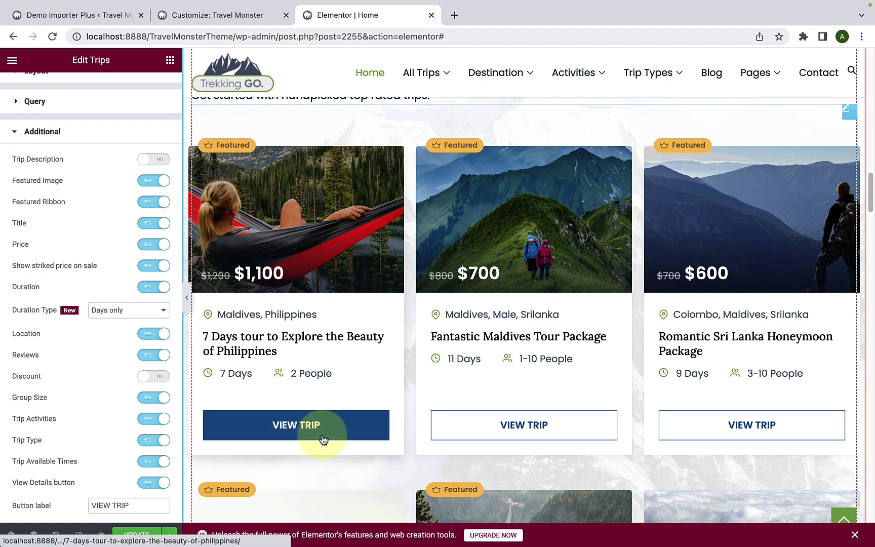
Check the trip cards' button label and open the trips widget's style settings.
left_click(134, 511)
scroll(122, 203, "up", 2)
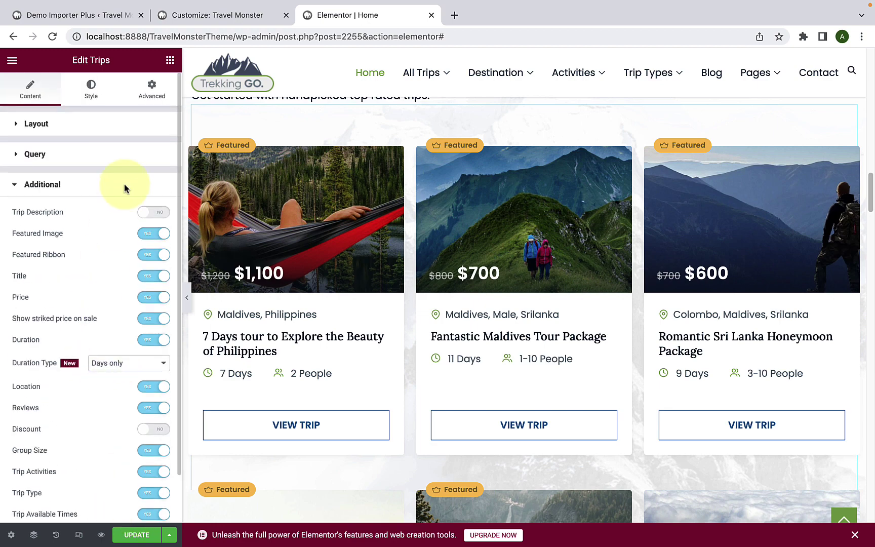
left_click(90, 89)
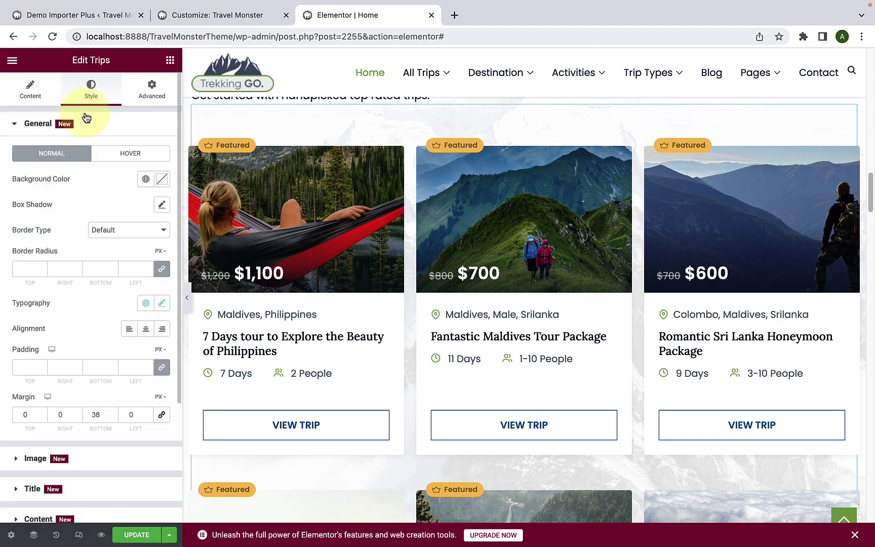
Look through the Trips widget's General, Image, Title, Content, Meta and Price style settings.
left_click(91, 131)
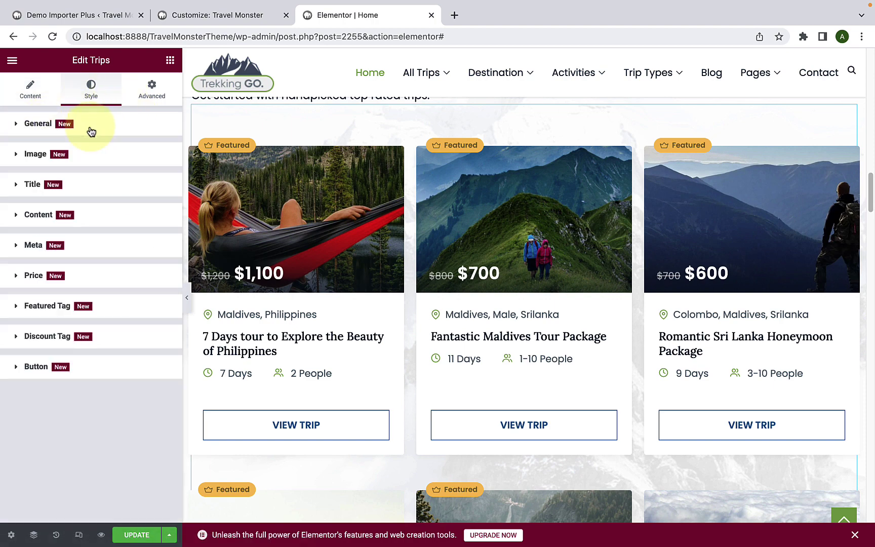
left_click(74, 159)
left_click(75, 160)
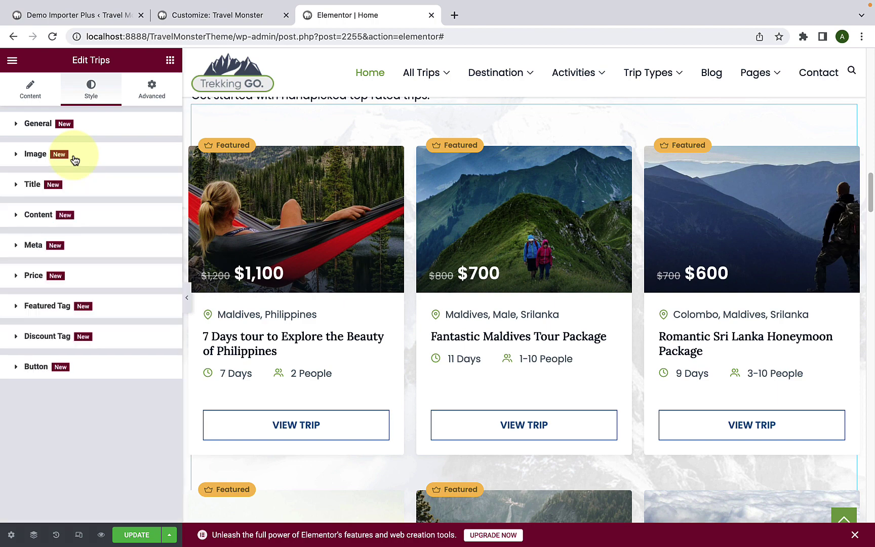
left_click(73, 184)
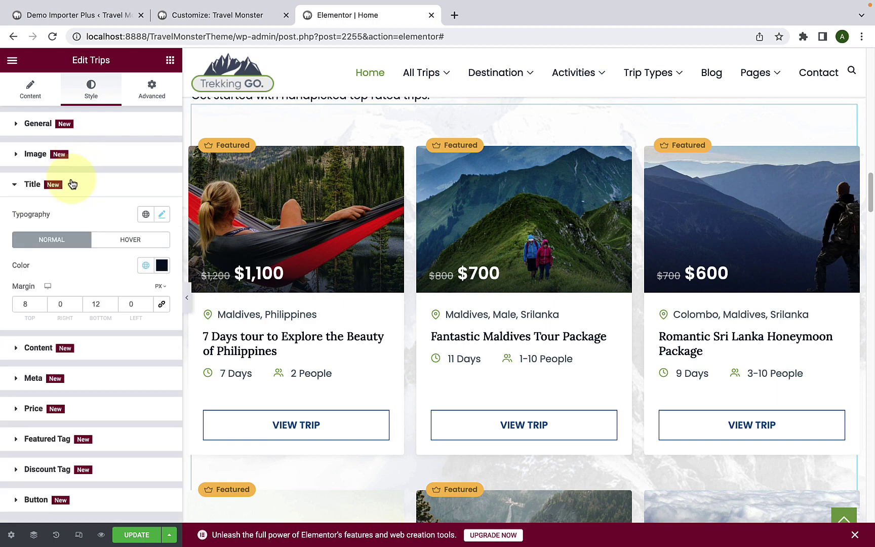
left_click(73, 184)
left_click(69, 224)
left_click(70, 225)
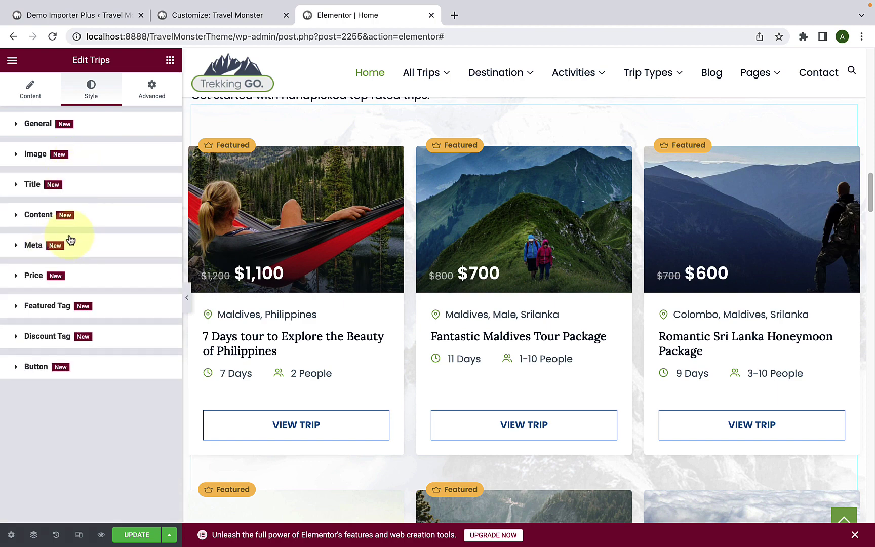
left_click(57, 249)
left_click(66, 247)
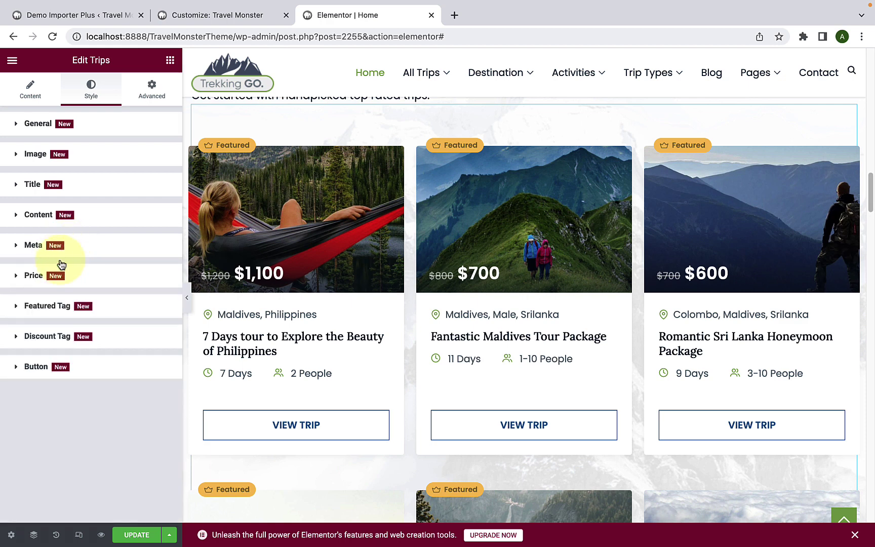
left_click(60, 278)
left_click(62, 278)
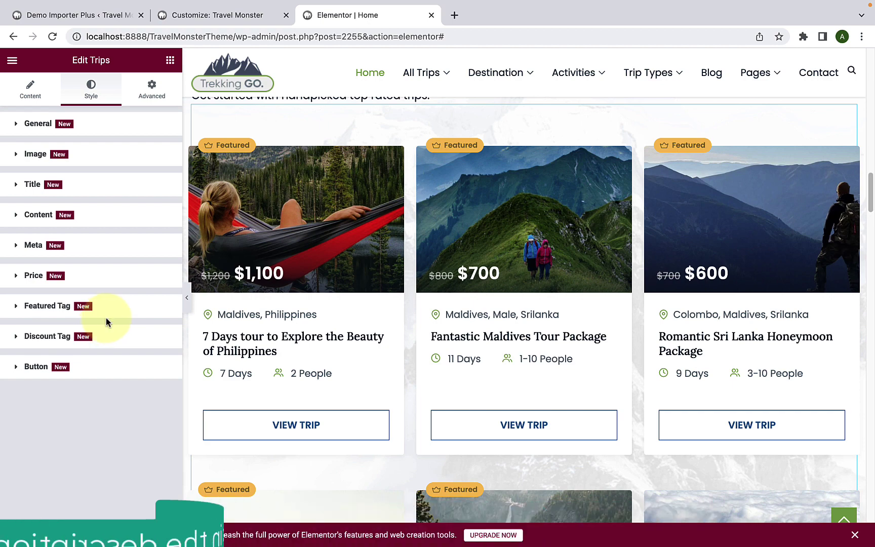
Open the Destinations widget below the "Explore popular destination." heading for editing.
scroll(543, 360, "down", 2)
scroll(543, 363, "down", 12)
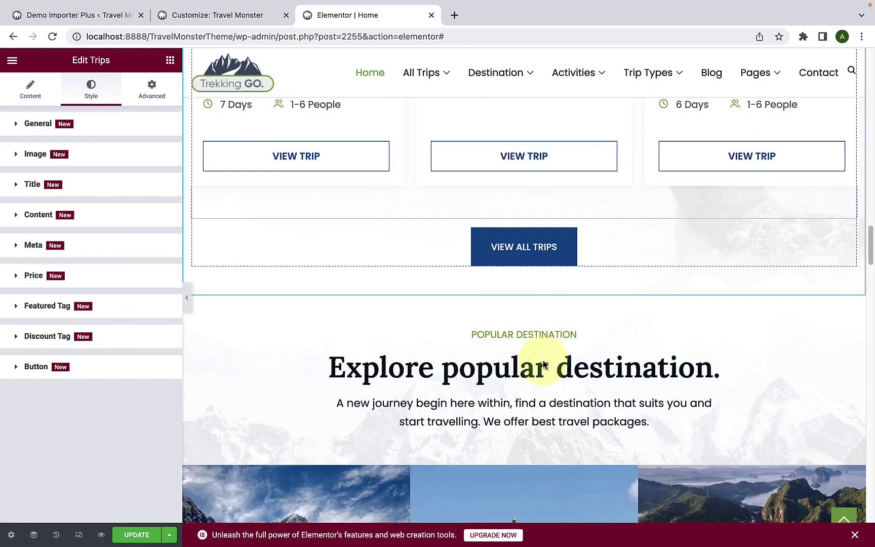
scroll(543, 364, "down", 2)
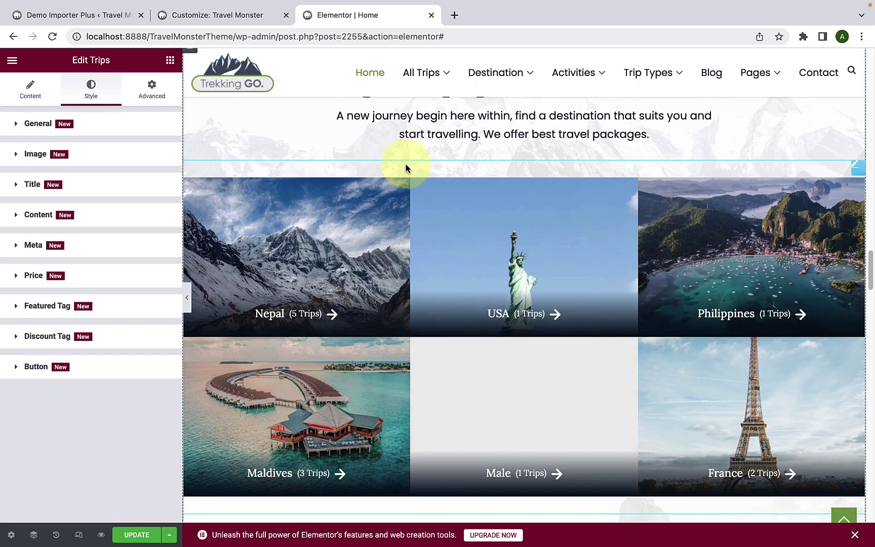
left_click(406, 165)
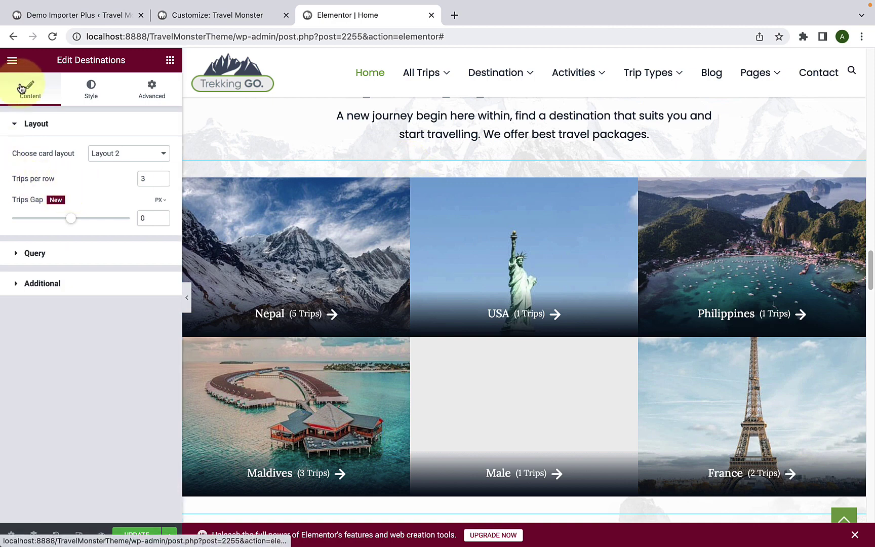
scroll(263, 218, "down", 2)
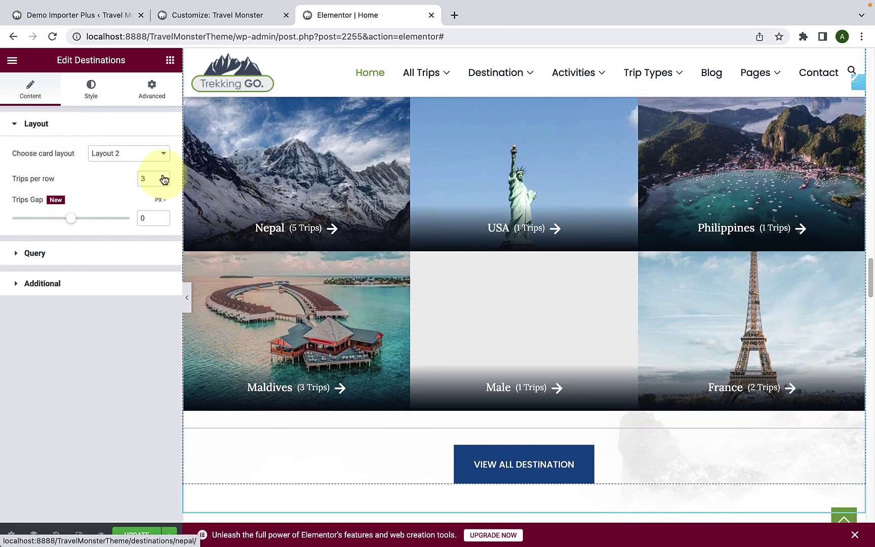
Try Layout 1 and Layout 3 as the destination card layout and return to Layout 2.
left_click(129, 155)
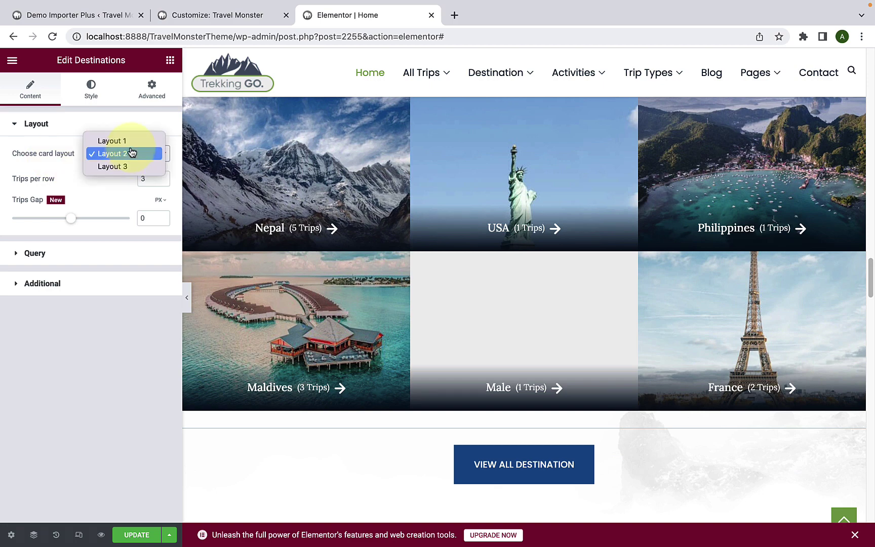
left_click(131, 140)
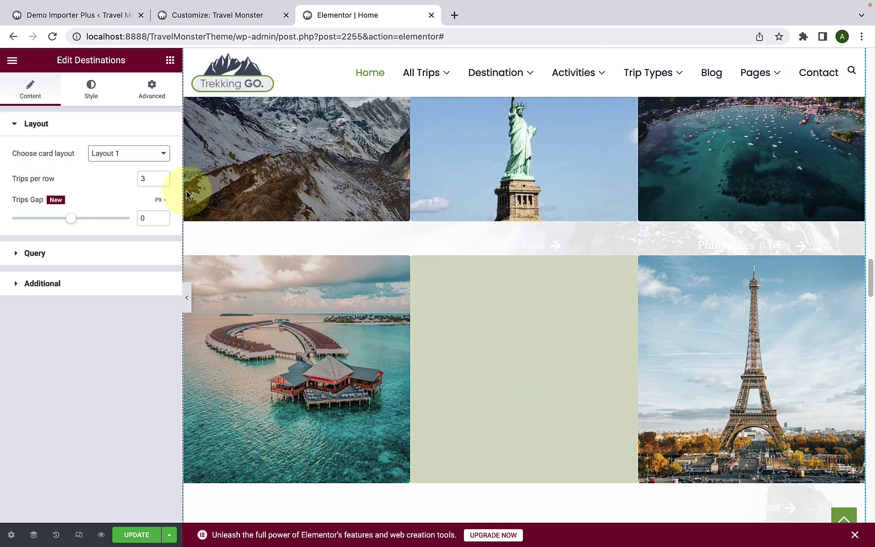
left_click(123, 155)
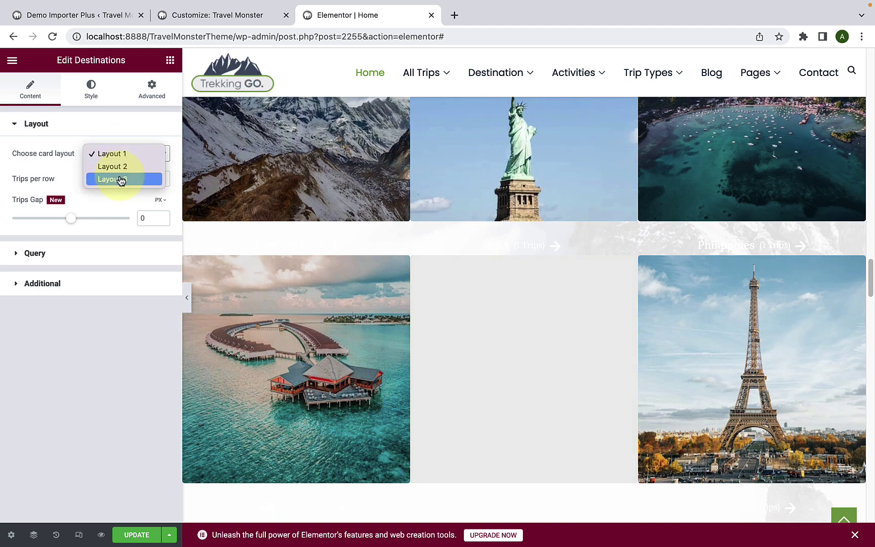
left_click(121, 180)
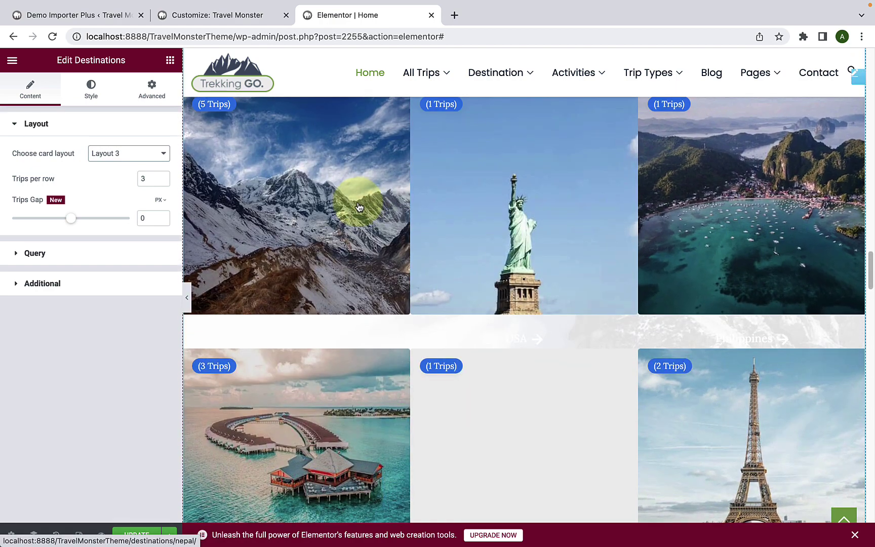
left_click(104, 154)
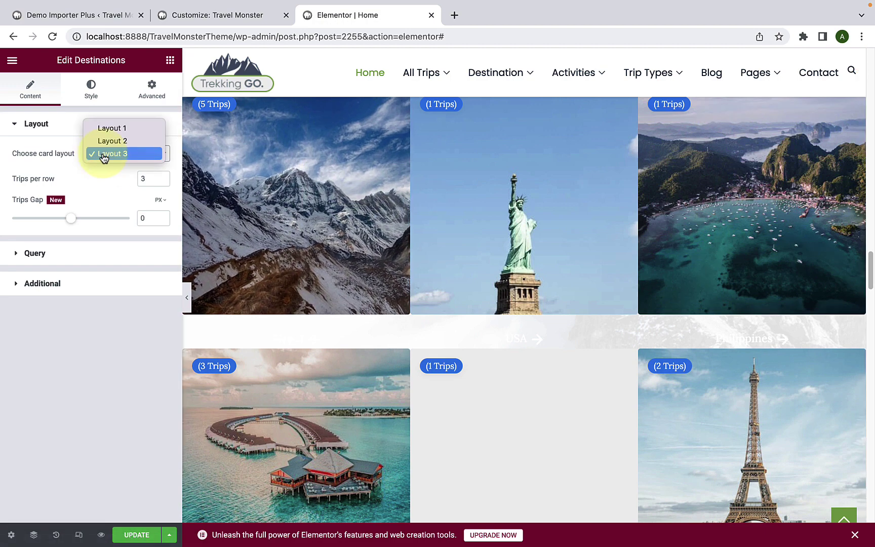
left_click(114, 141)
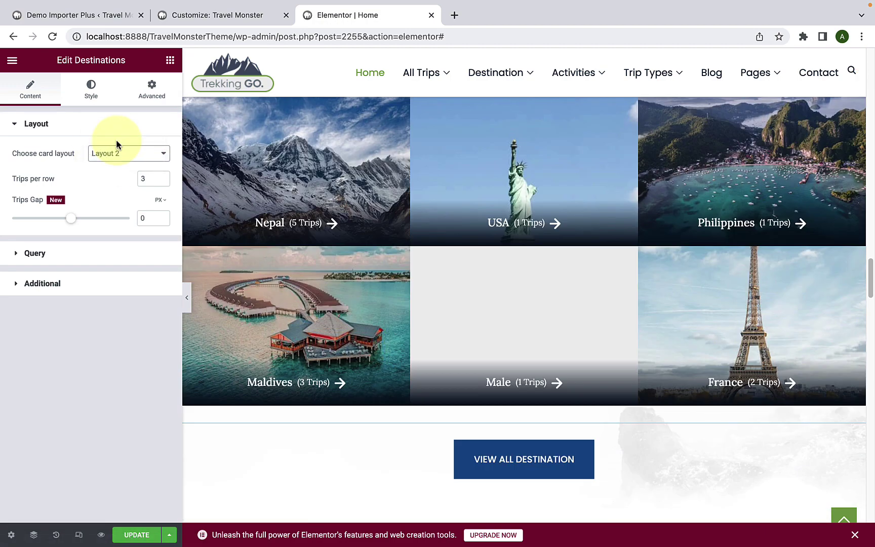
scroll(436, 221, "up", 2)
scroll(475, 254, "down", 1)
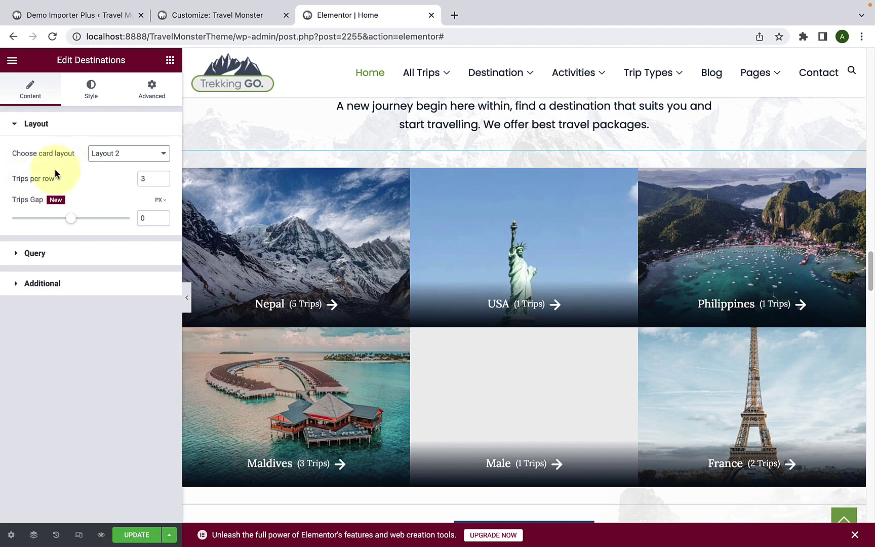
Try the destination grid with 2 trips per row and return it to 3 per row with a trips gap of 0 px.
left_click(162, 182)
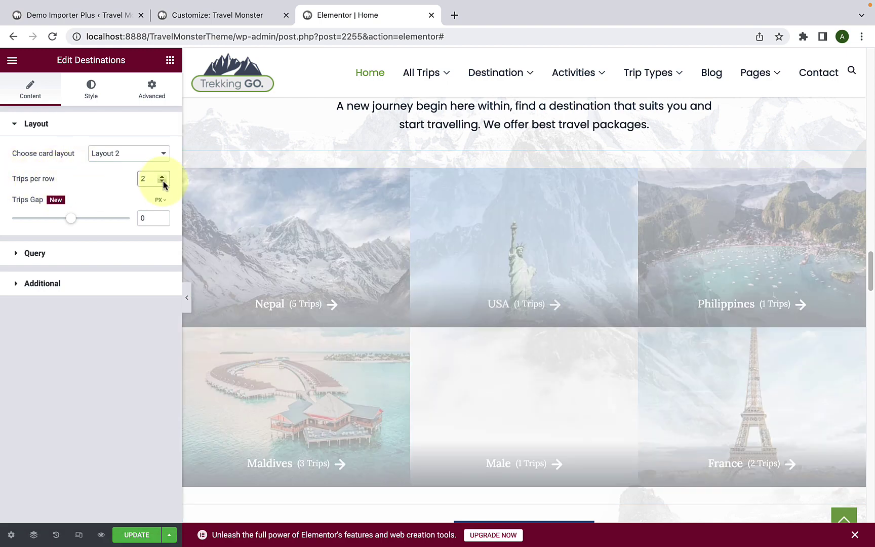
scroll(596, 328, "down", 10)
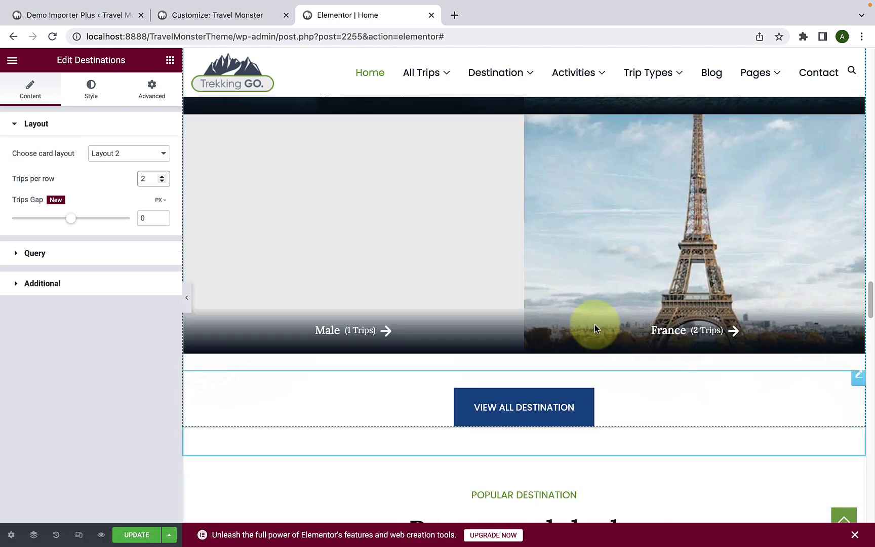
scroll(595, 328, "up", 5)
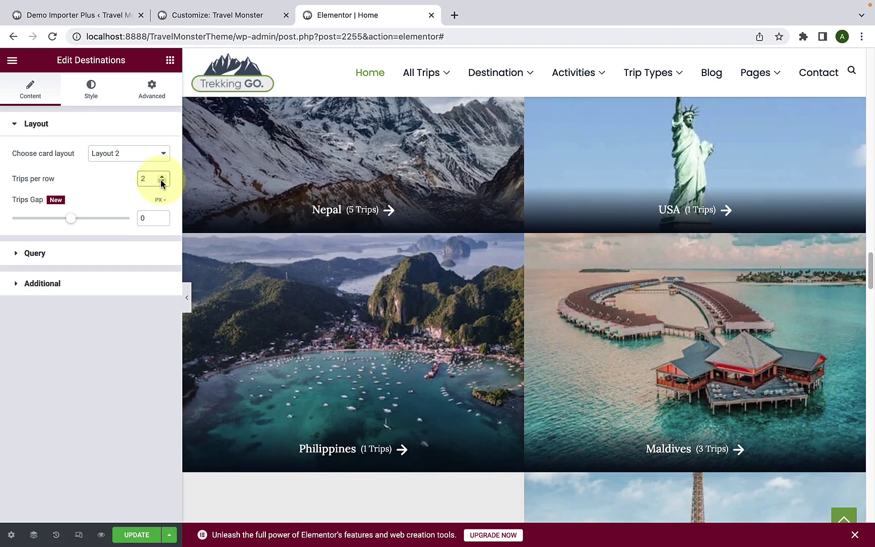
left_click(162, 176)
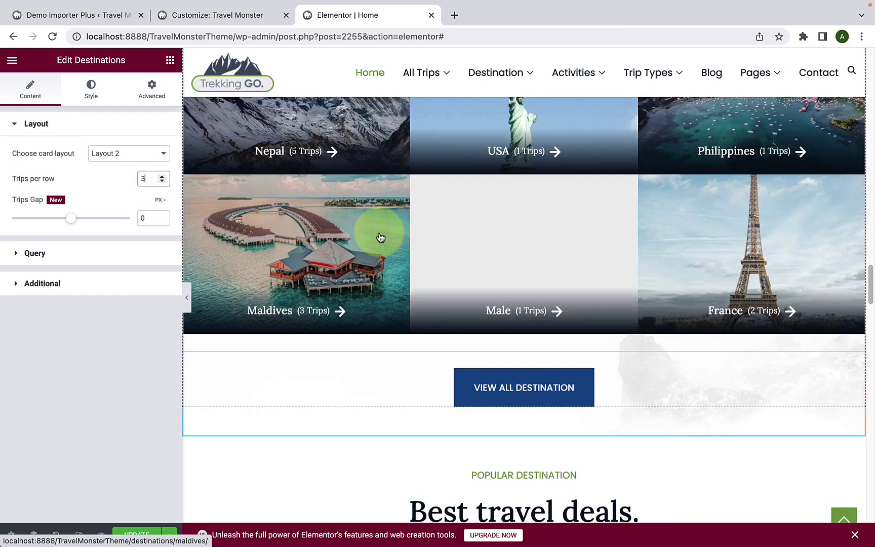
scroll(381, 238, "up", 2)
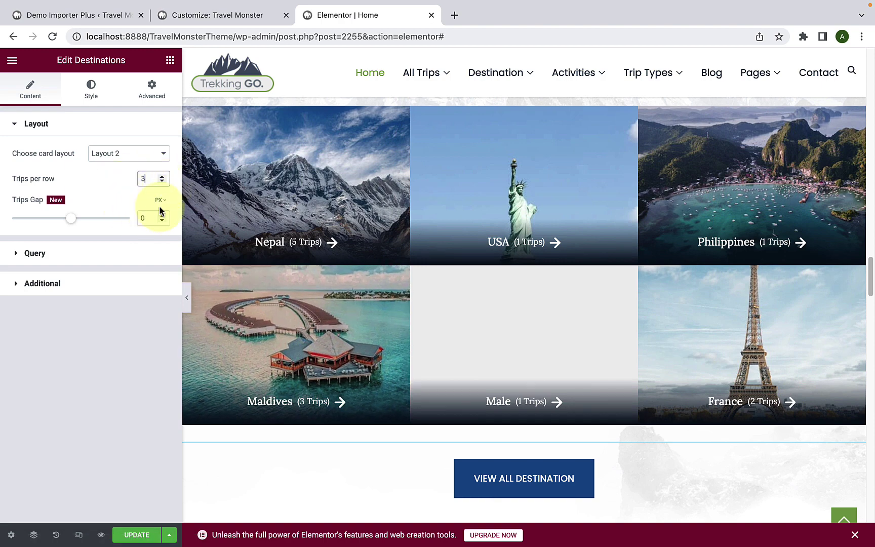
left_click_drag(71, 218, 16, 229)
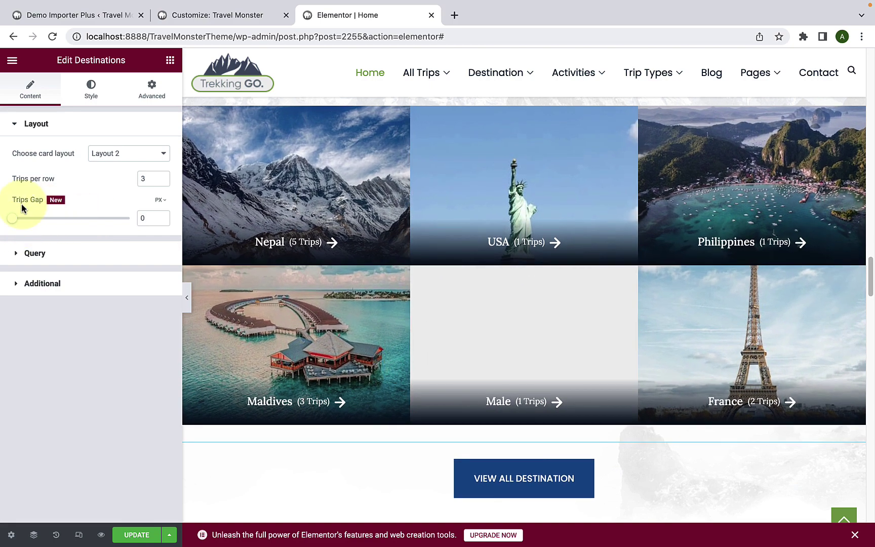
Remove Male from the chosen destinations in the widget's query settings, leaving Show Destinations by set to Choose from the list.
left_click(37, 252)
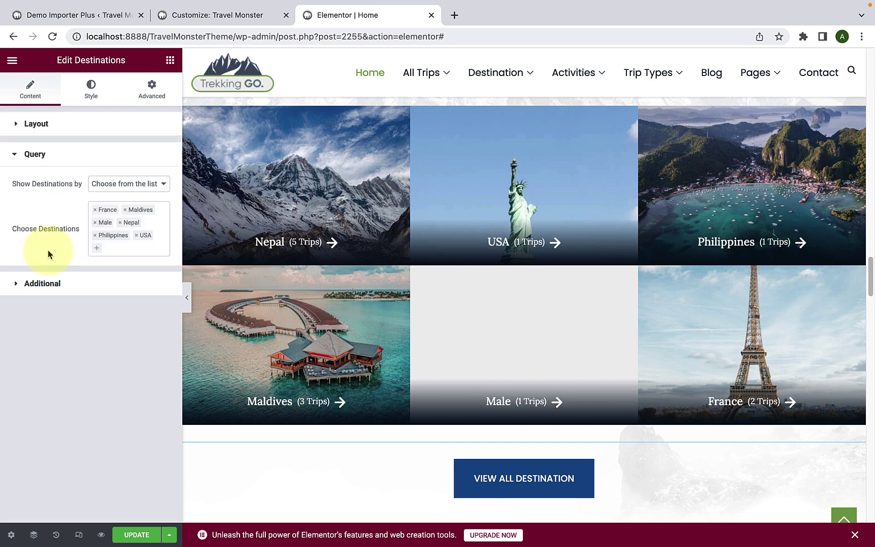
left_click(121, 184)
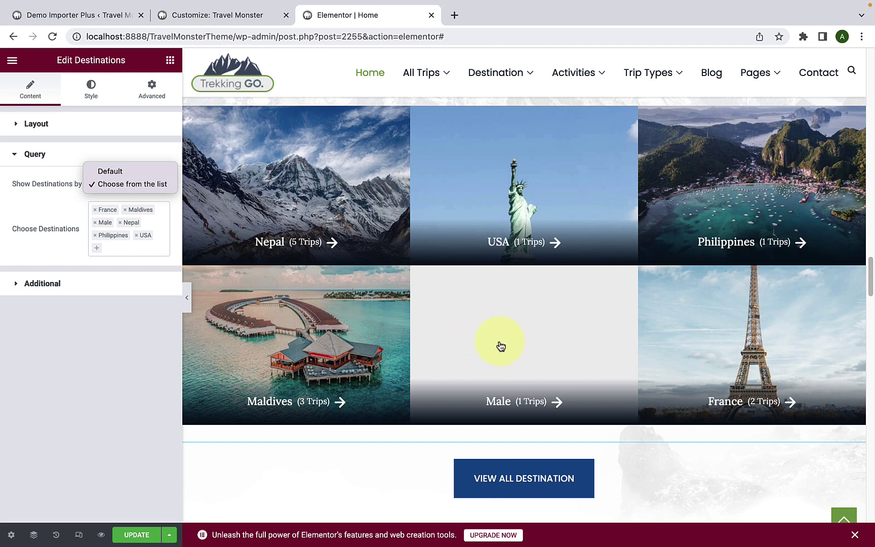
left_click(97, 228)
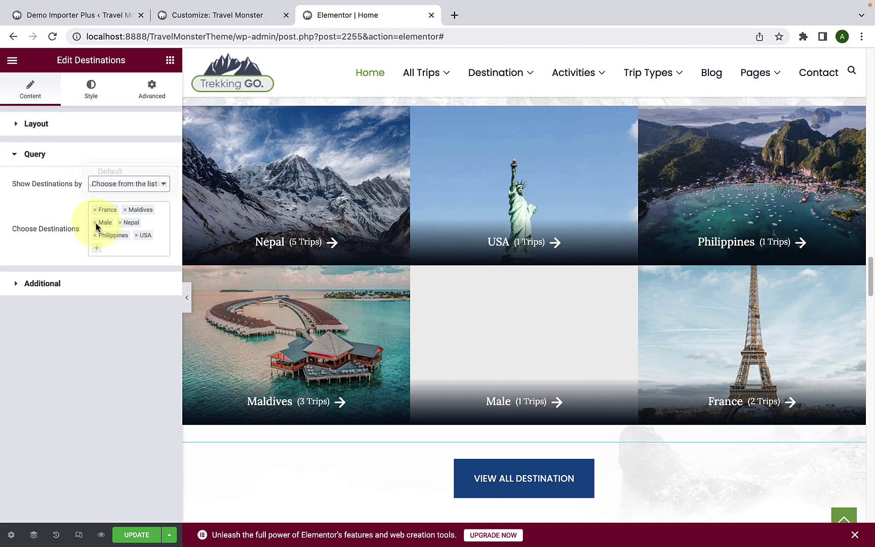
left_click(95, 223)
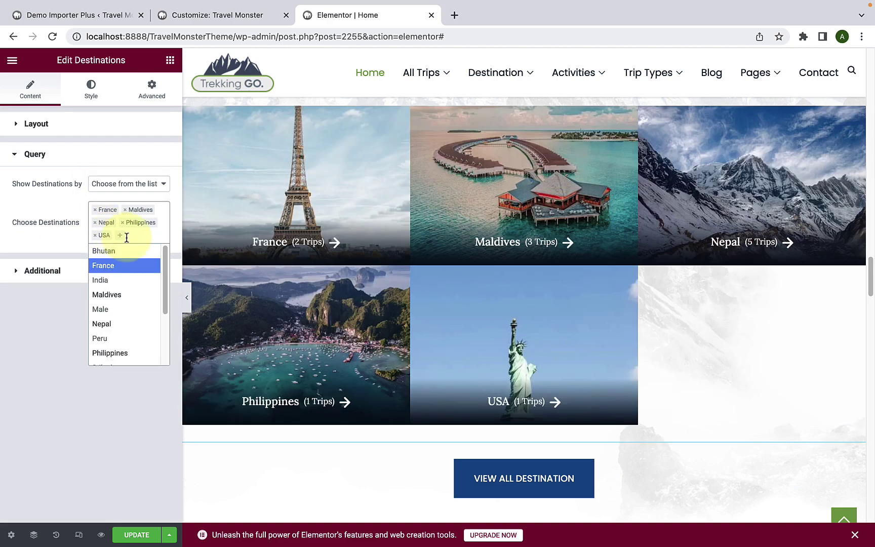
Add Bhutan to the chosen destinations and check the updated destination grid.
left_click(127, 238)
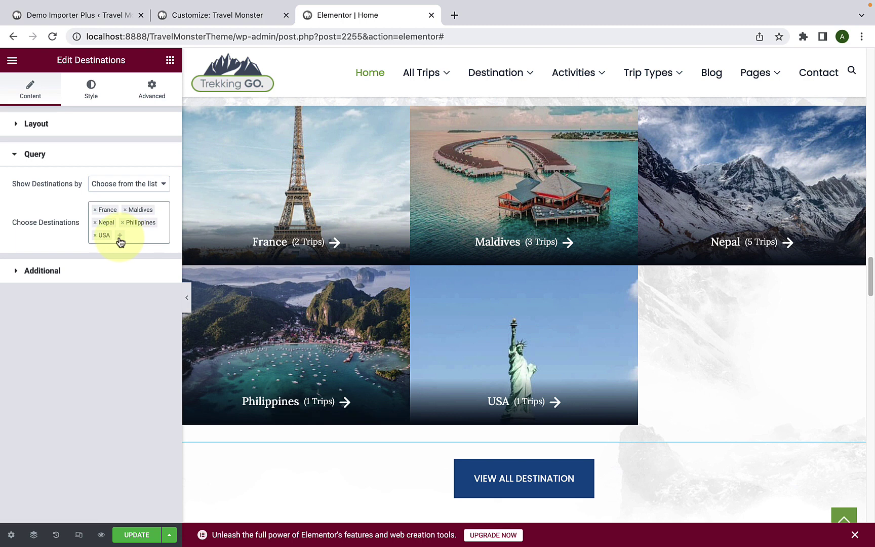
left_click(121, 240)
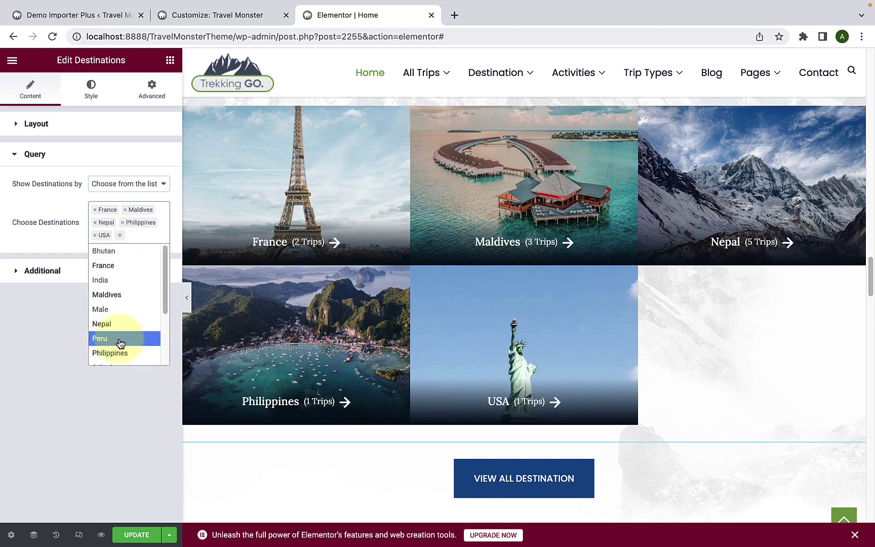
scroll(129, 310, "down", 1)
scroll(132, 313, "up", 1)
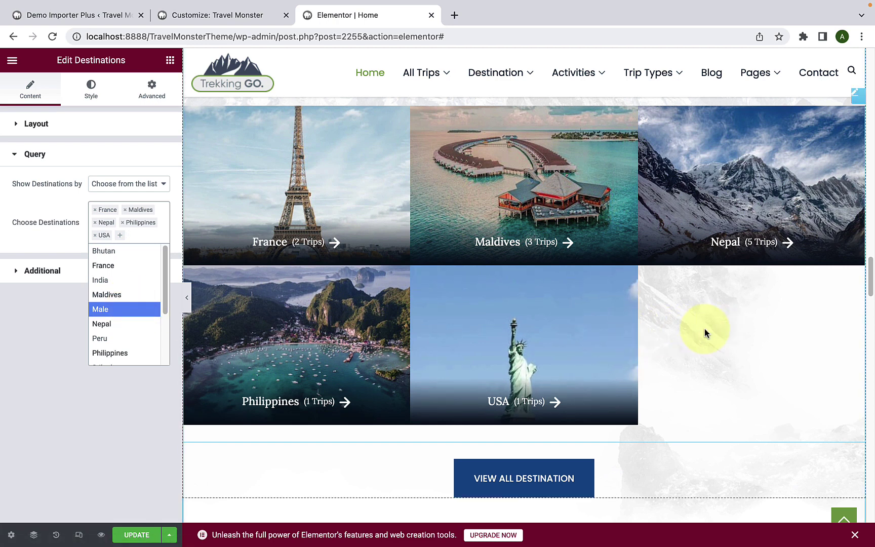
left_click(110, 250)
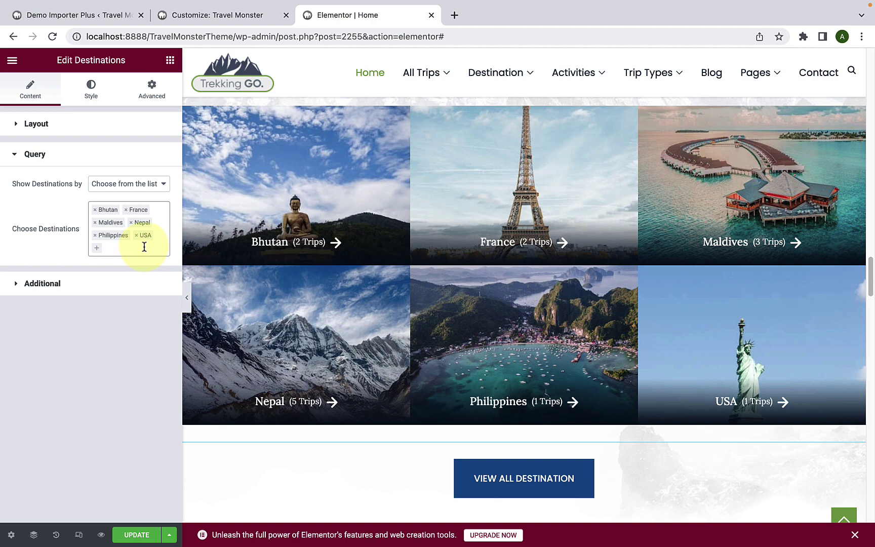
scroll(721, 245, "up", 1)
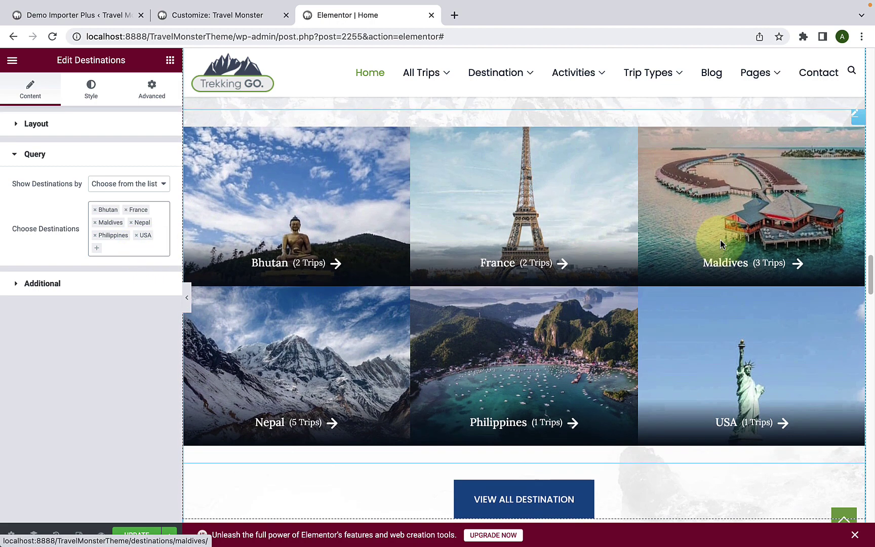
scroll(720, 242, "up", 2)
scroll(723, 245, "down", 3)
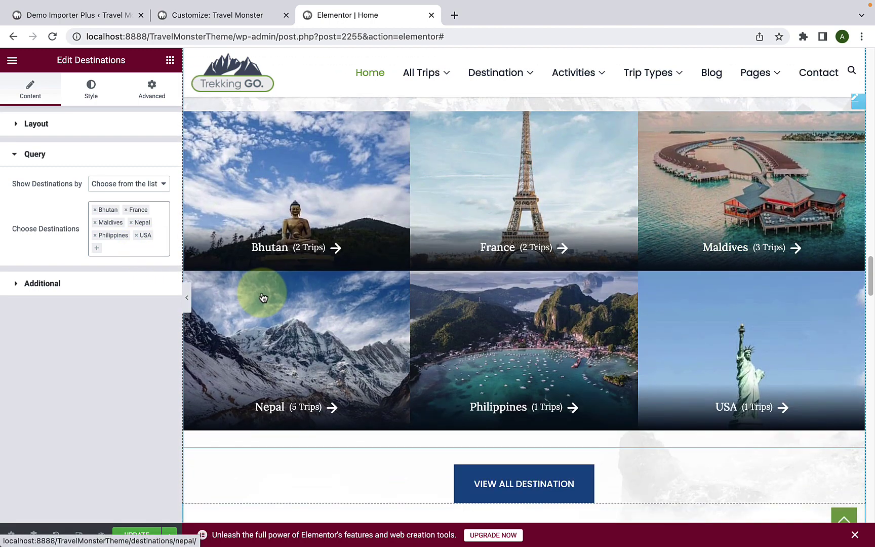
Turn off Show Trip Counts for the destination cards in the additional settings.
left_click(82, 287)
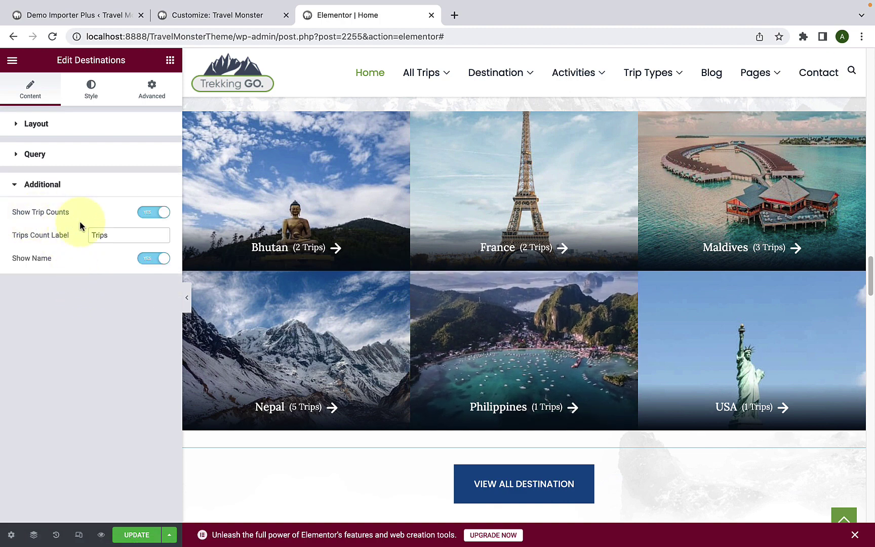
left_click(153, 215)
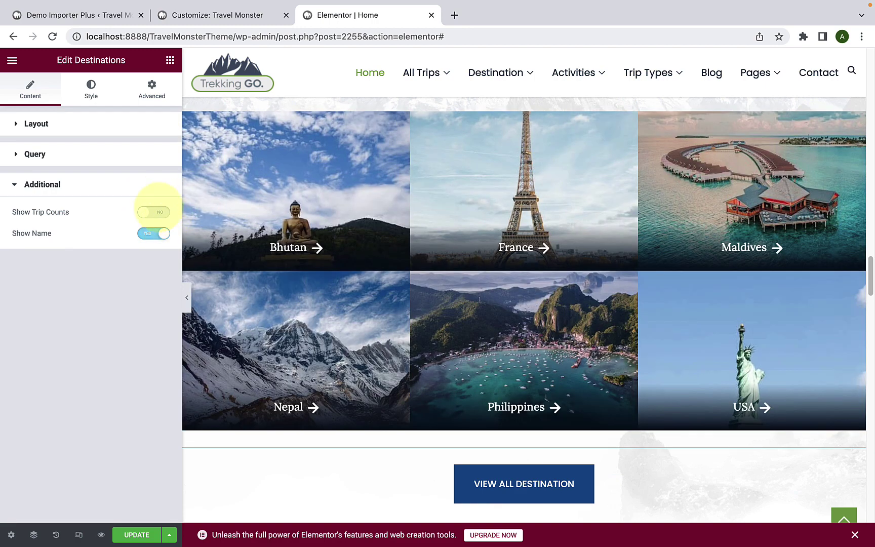
Turn Show Trip Counts back on for the destination cards, and try hiding the destination names before restoring Show Name.
left_click(150, 216)
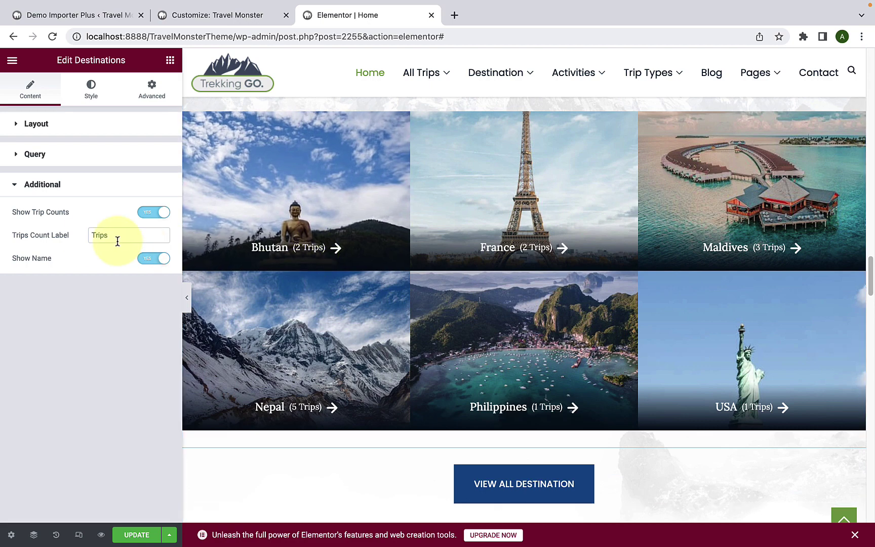
left_click_drag(117, 235, 78, 238)
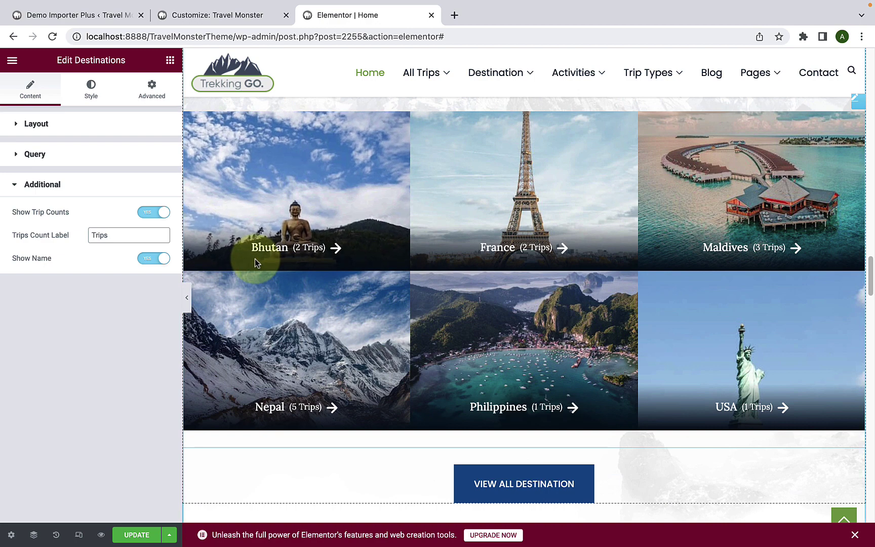
left_click(150, 261)
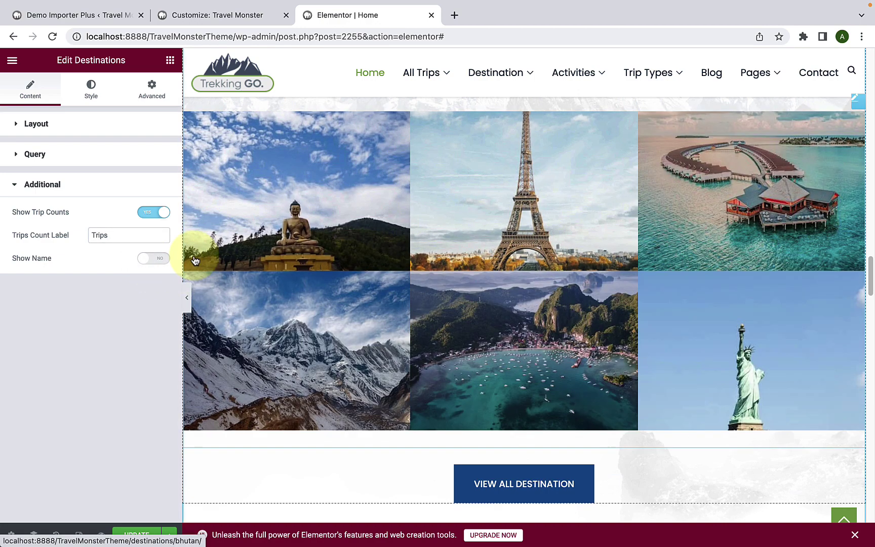
left_click(161, 260)
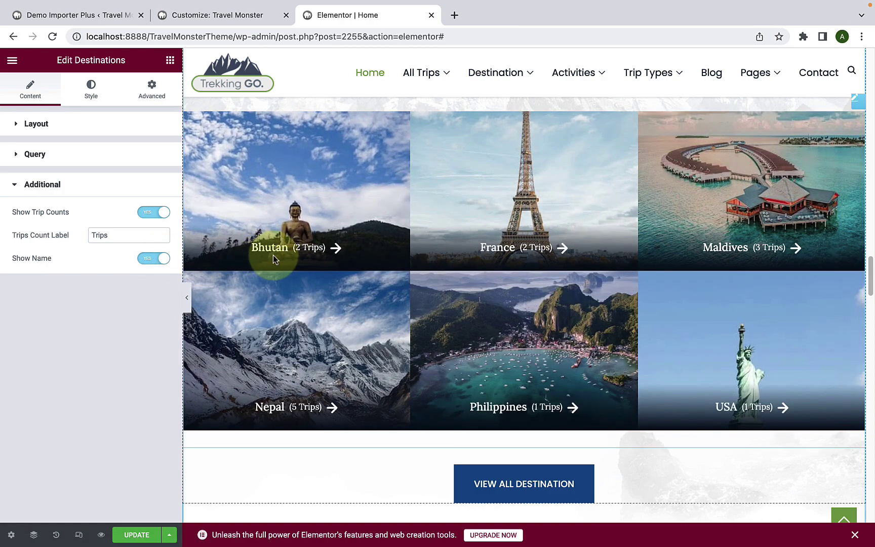
Try a light blue custom color for the destination titles, and replace it with the global Theme White Color.
left_click(93, 95)
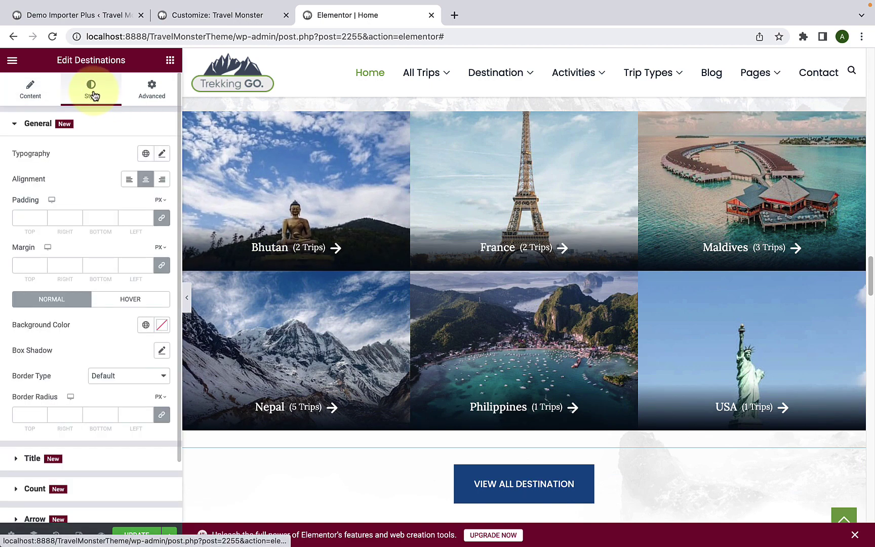
scroll(86, 184, "down", 3)
left_click(72, 397)
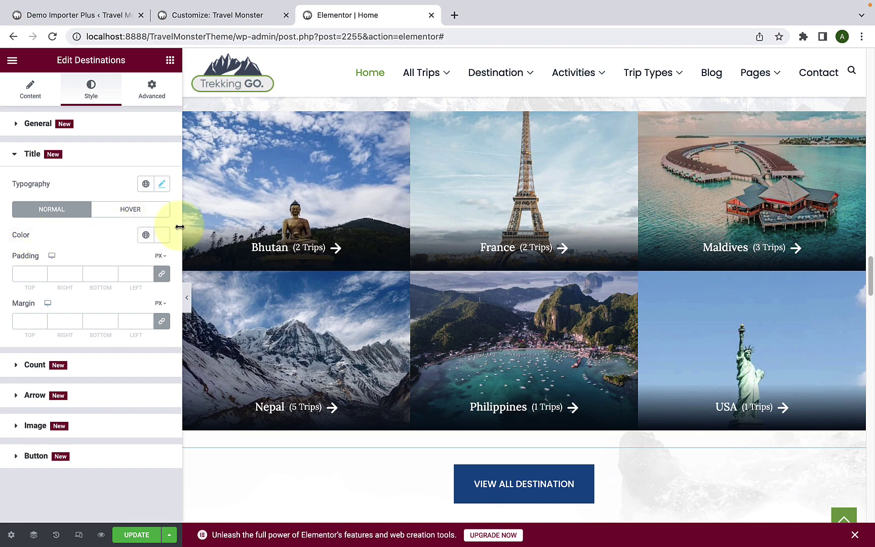
left_click(162, 234)
left_click_drag(119, 298, 58, 281)
left_click(98, 391)
left_click(102, 233)
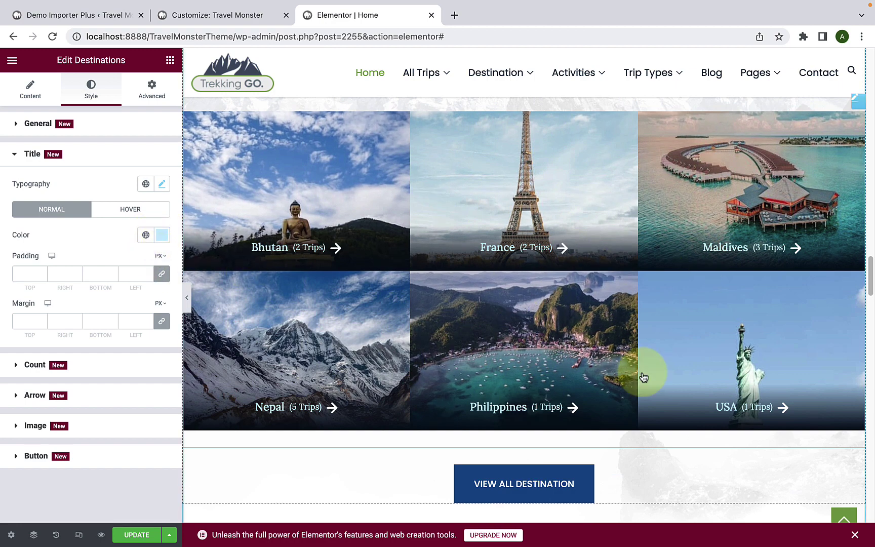
left_click(146, 234)
scroll(86, 358, "down", 3)
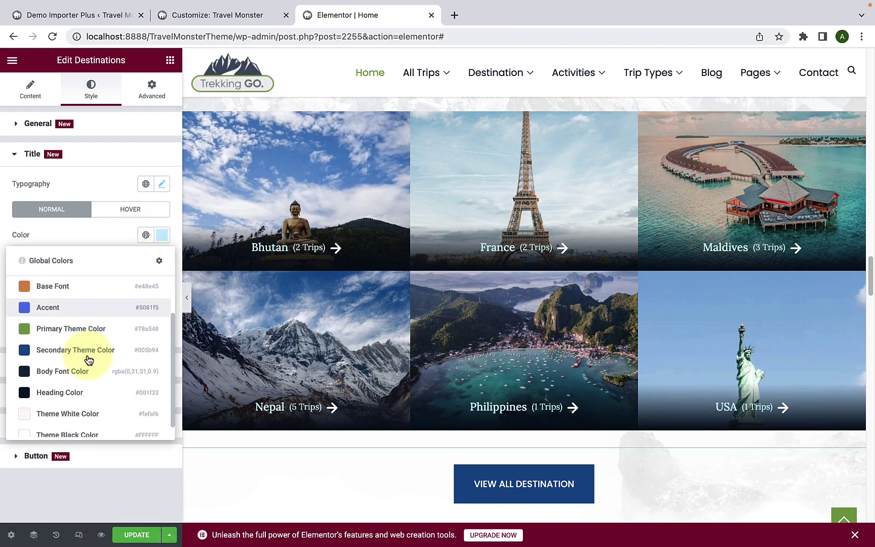
left_click(80, 401)
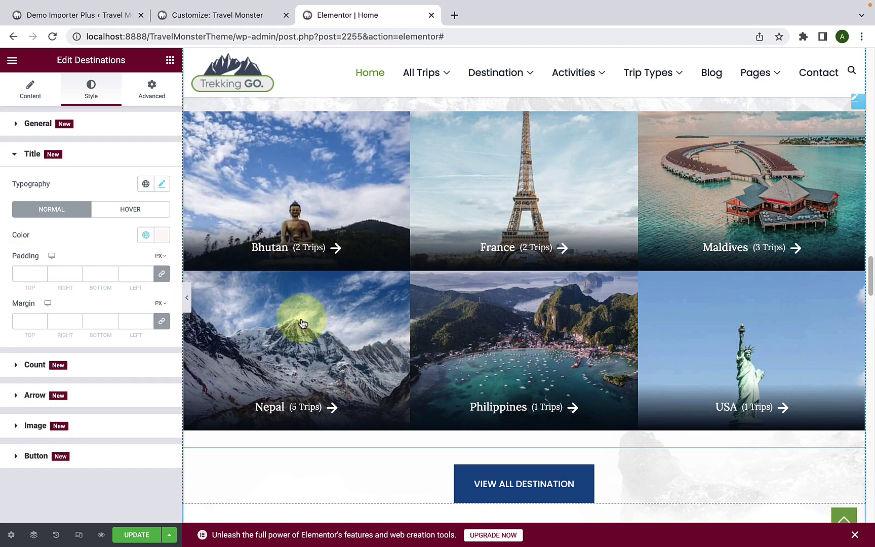
Browse the font families for the destination titles, keep the Default family, and set the title size to 22 px.
left_click(161, 184)
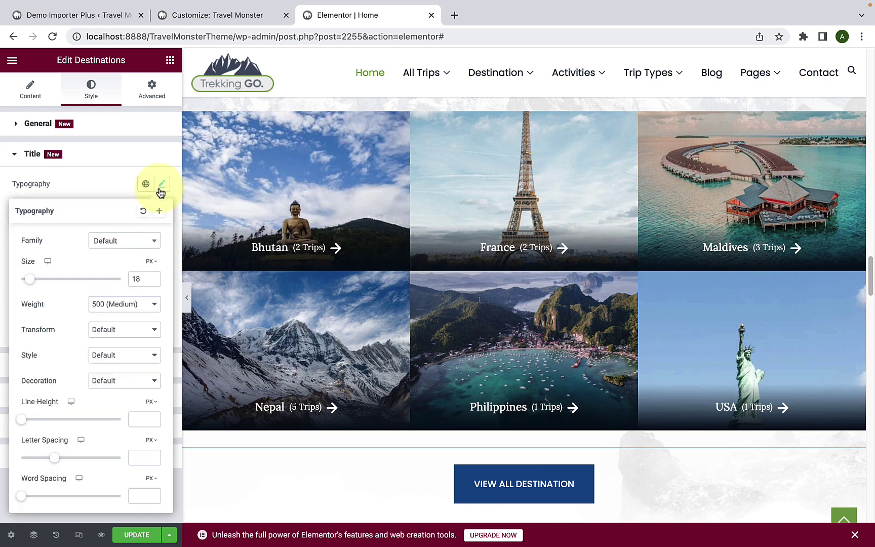
left_click(127, 242)
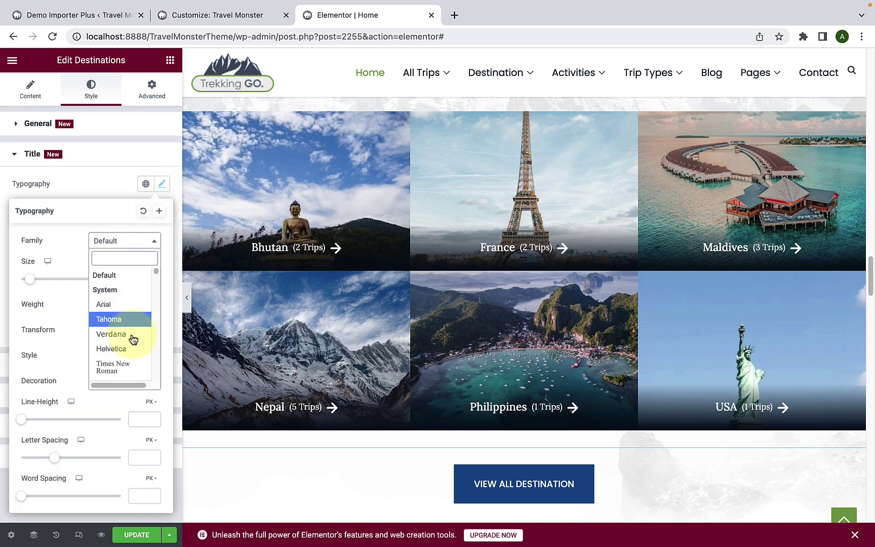
scroll(131, 339, "down", 8)
scroll(133, 346, "up", 5)
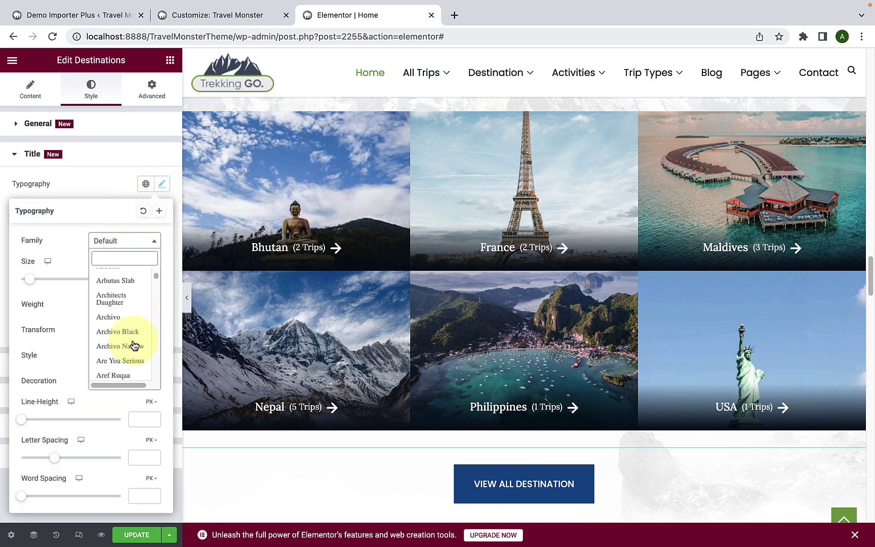
scroll(134, 345, "up", 5)
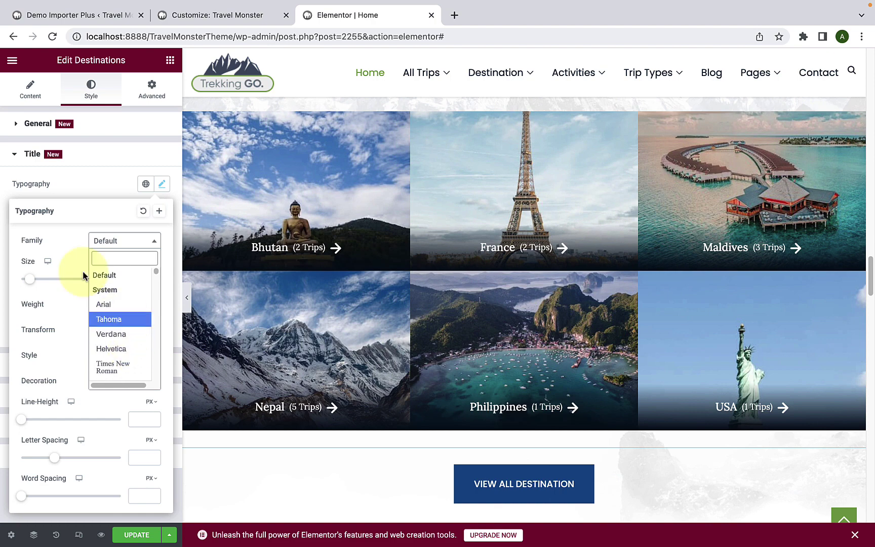
left_click(72, 240)
left_click_drag(27, 284, 31, 282)
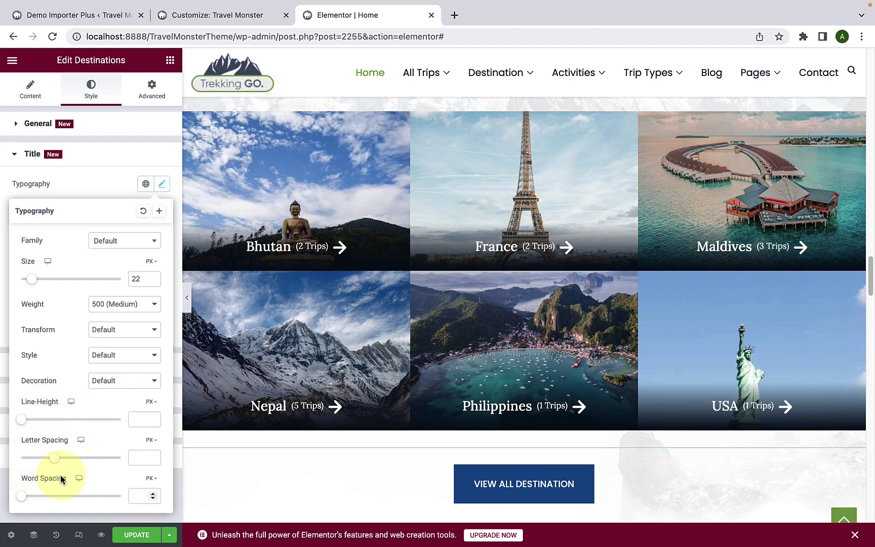
left_click(82, 178)
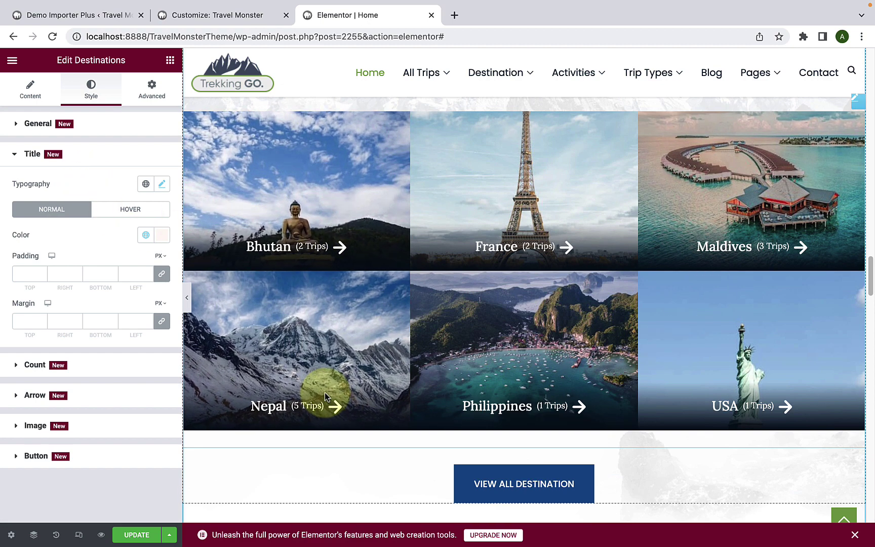
Set the destination cards' arrow color to gray #ADADAD and the arrow size to 20 px.
left_click(90, 395)
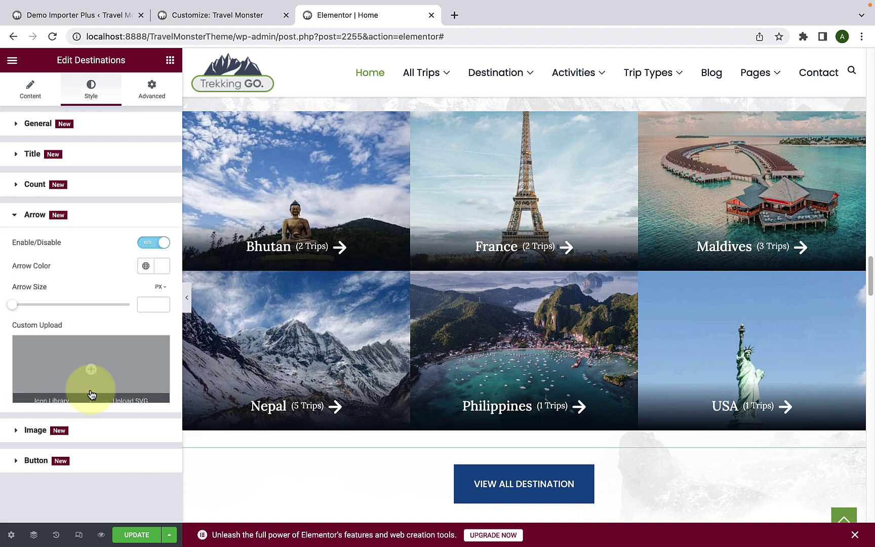
left_click(163, 271)
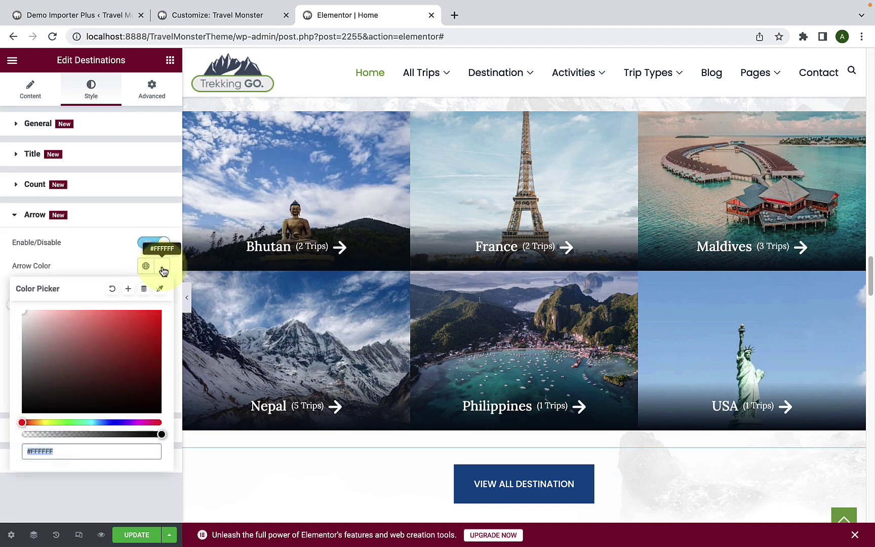
left_click_drag(142, 334, 54, 337)
left_click(103, 422)
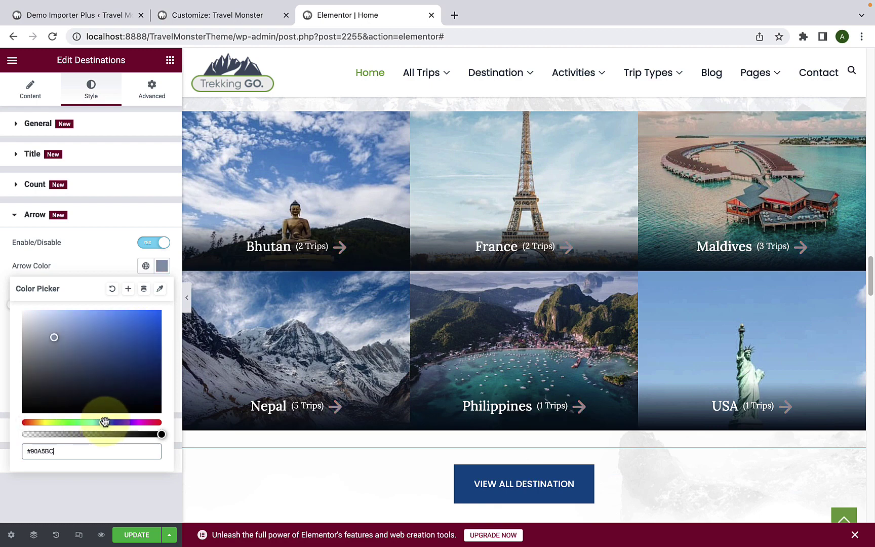
left_click_drag(58, 344, 31, 336)
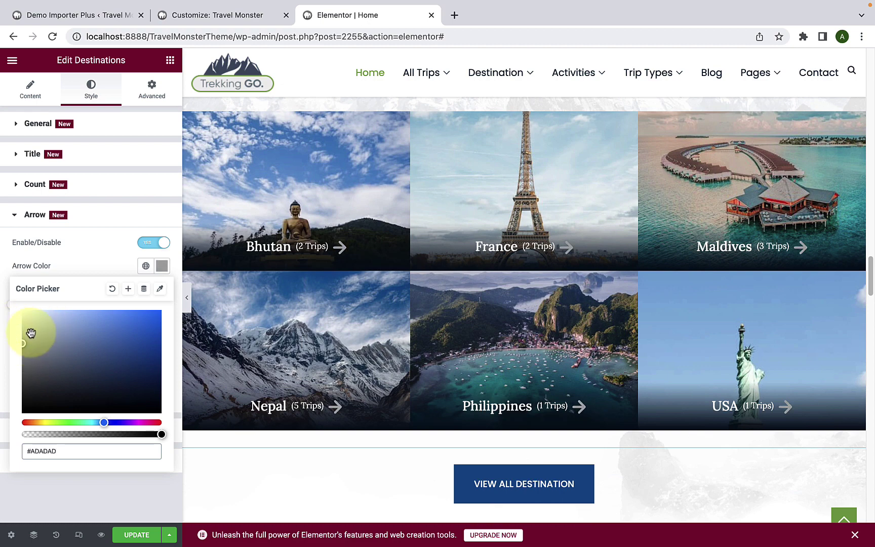
left_click(94, 267)
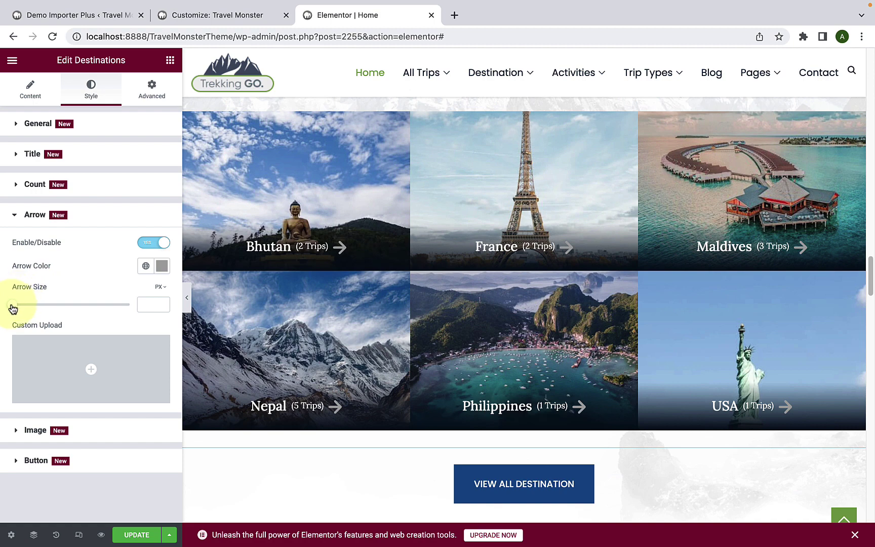
left_click_drag(12, 309, 34, 309)
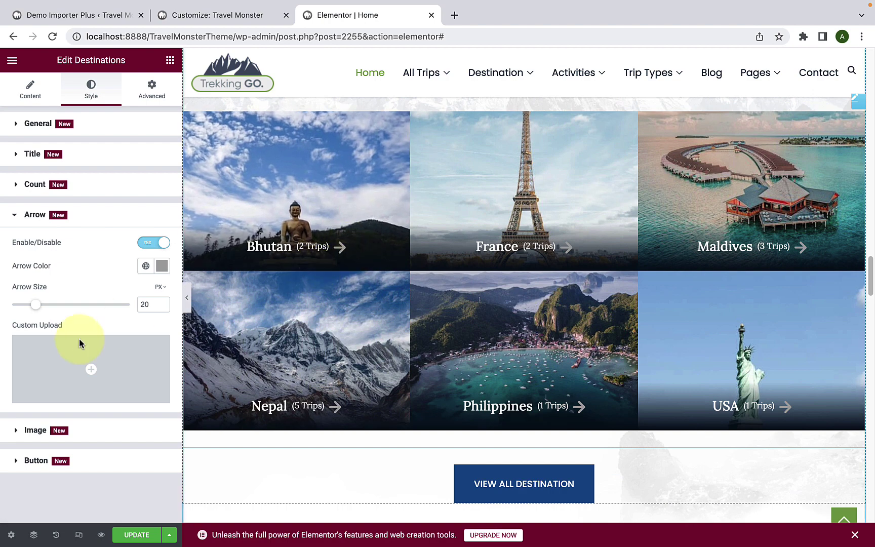
Replace the destination cards' arrow with the Arrow alt circle right icon from the icon library.
mouse_move(81, 357)
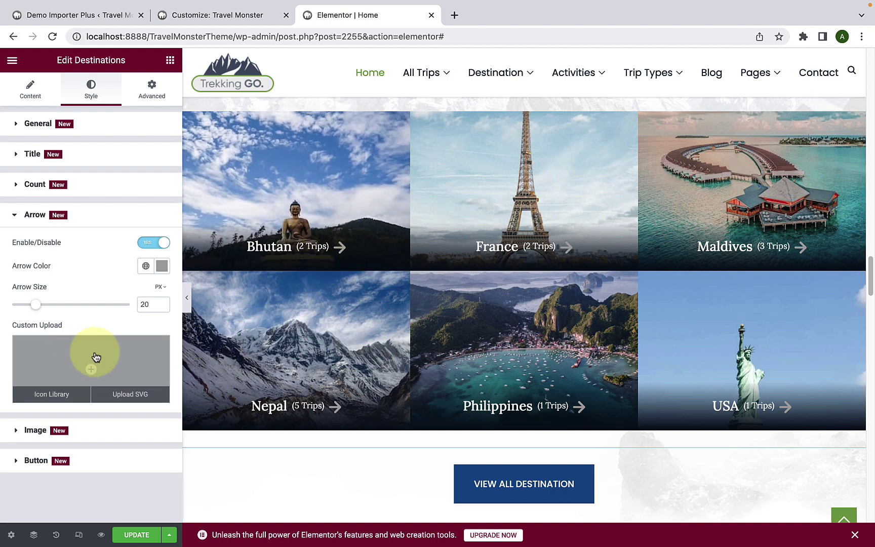
left_click(64, 398)
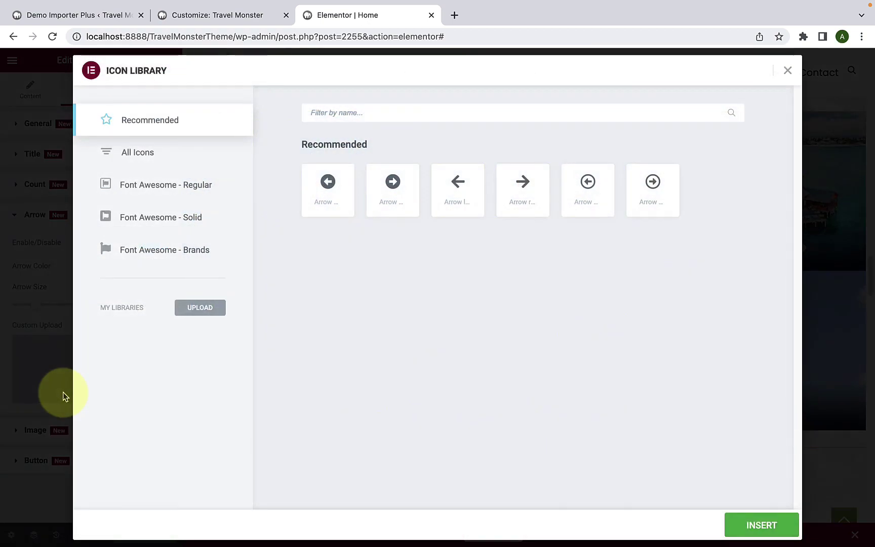
left_click(642, 193)
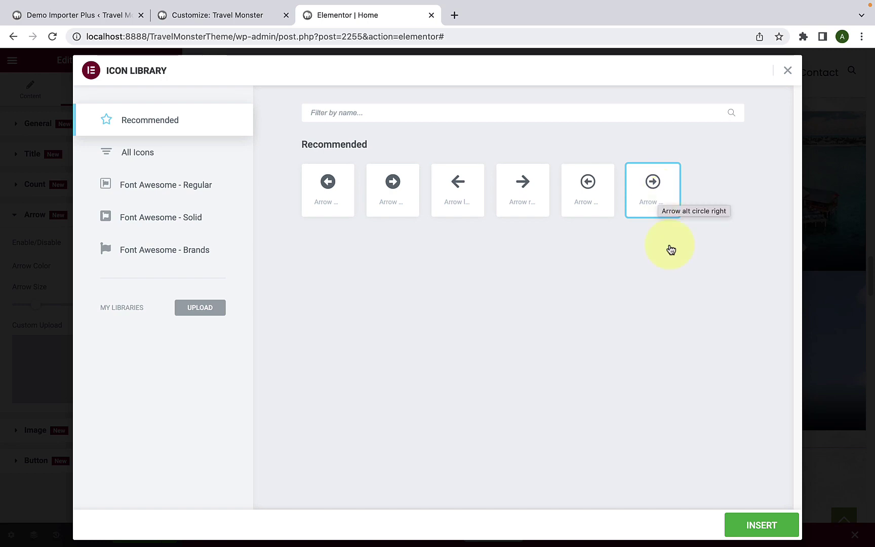
left_click(761, 525)
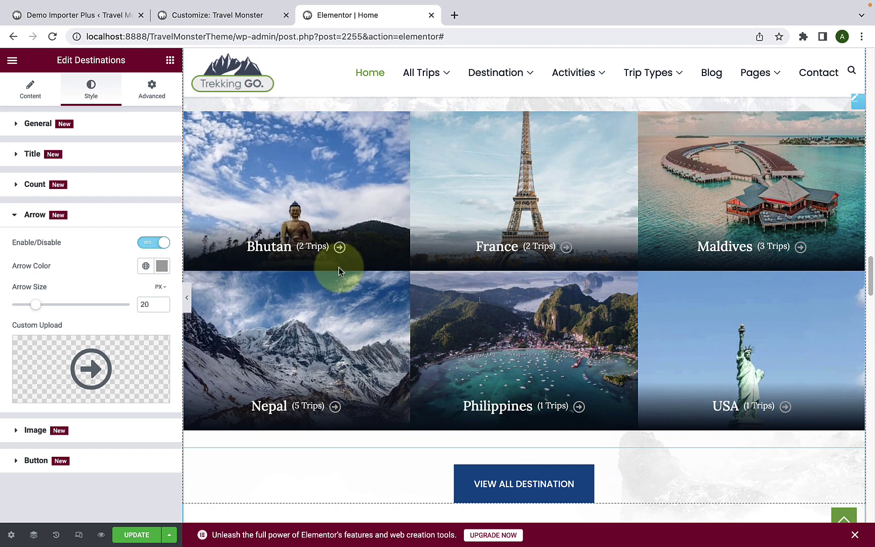
Look at the arrow's SVG upload option without inserting a file, and try the cards with arrows disabled before enabling them again.
mouse_move(126, 400)
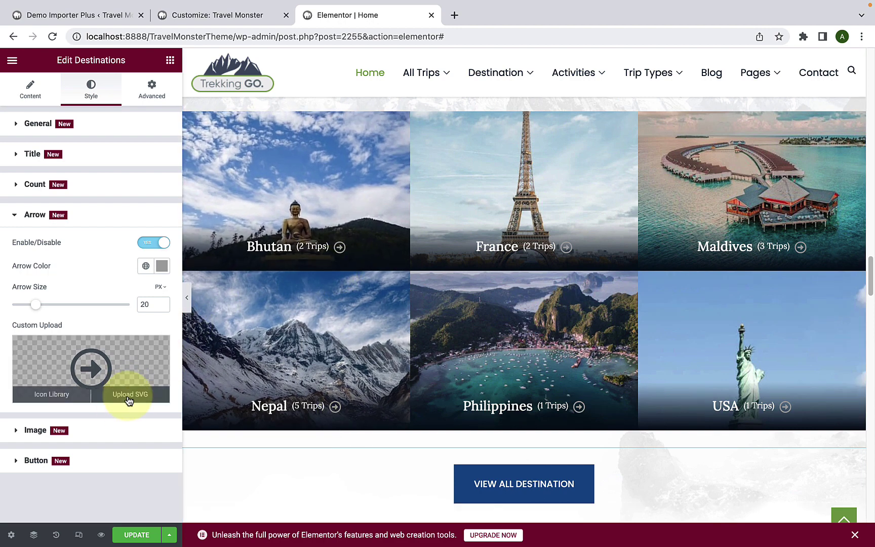
left_click(130, 401)
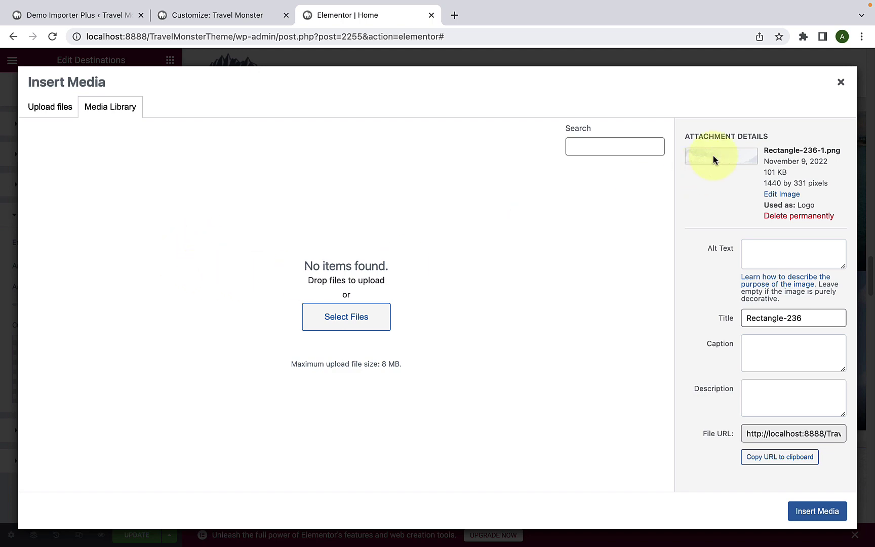
left_click(841, 82)
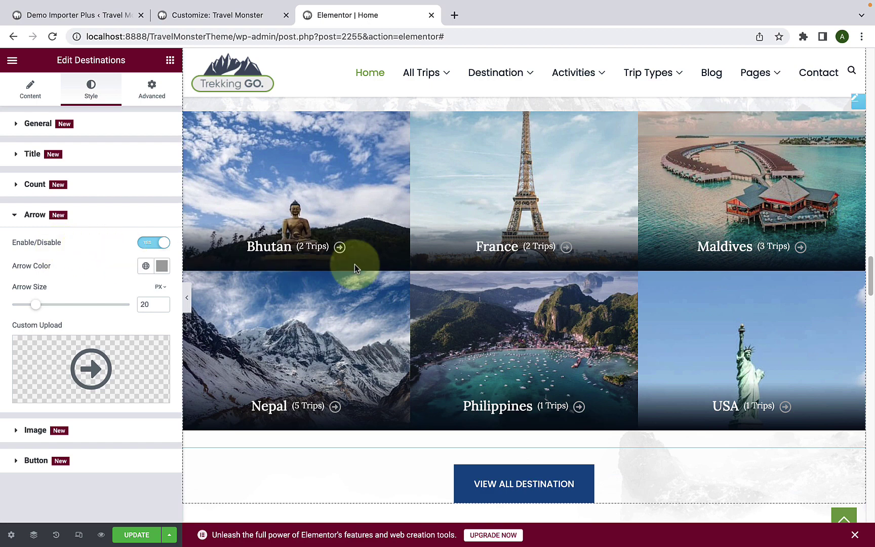
left_click(149, 245)
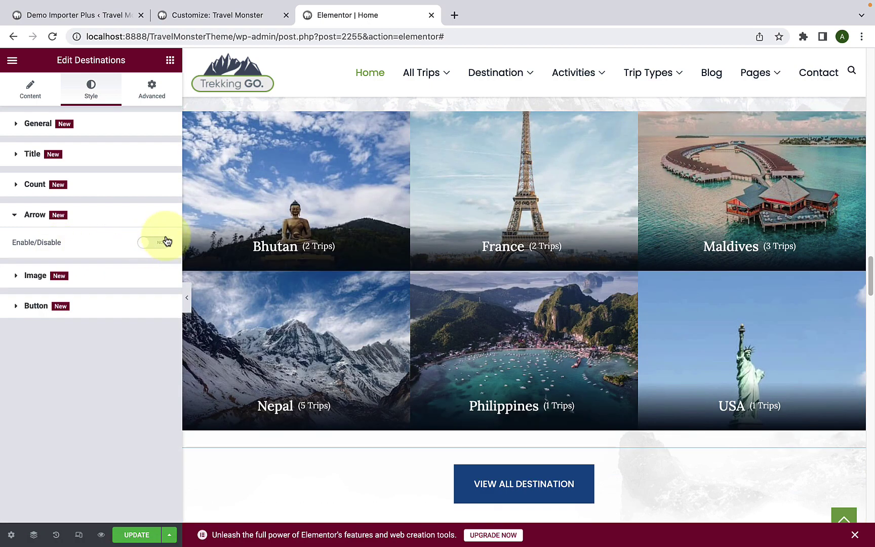
left_click(156, 243)
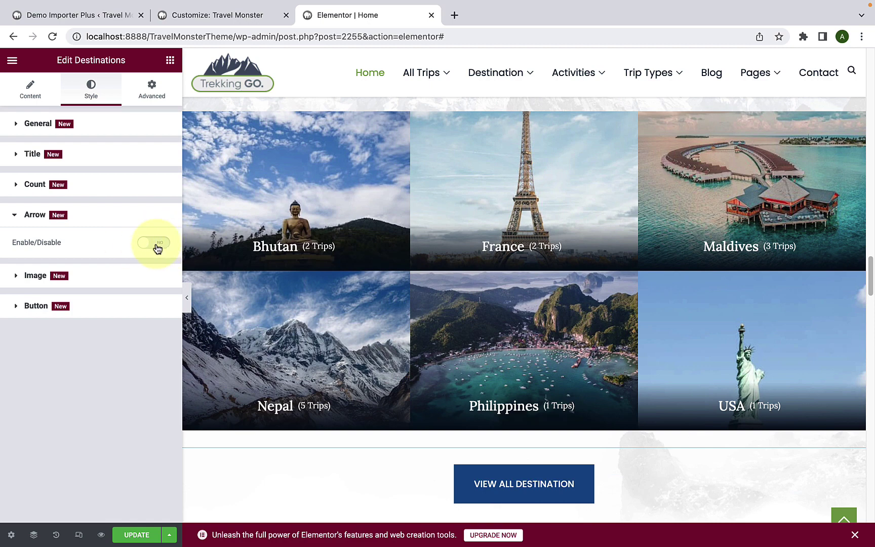
left_click(157, 246)
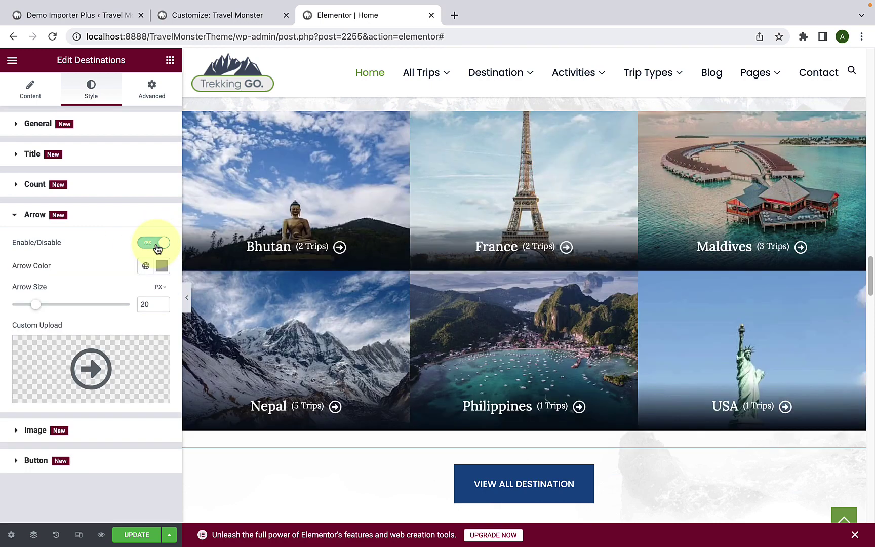
left_click(135, 223)
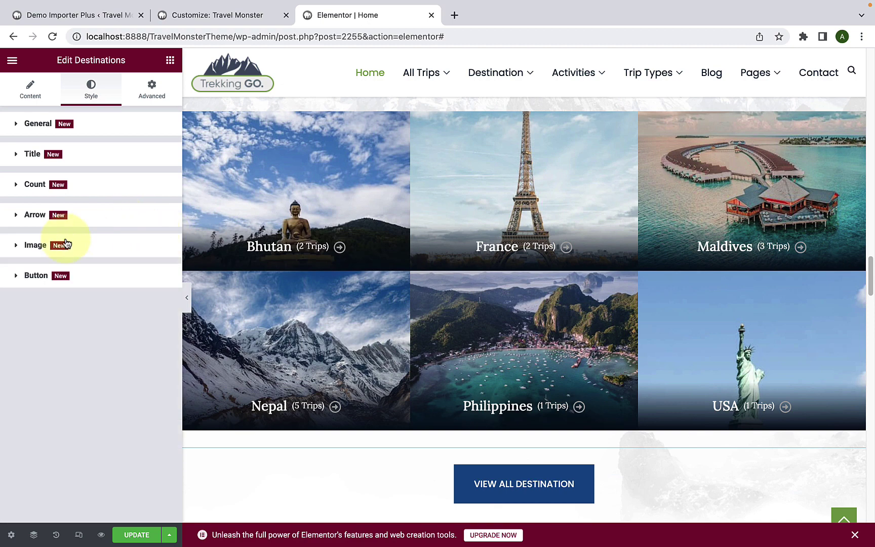
Examine the Image and Button style settings of the Destinations widget.
left_click(76, 246)
left_click(72, 250)
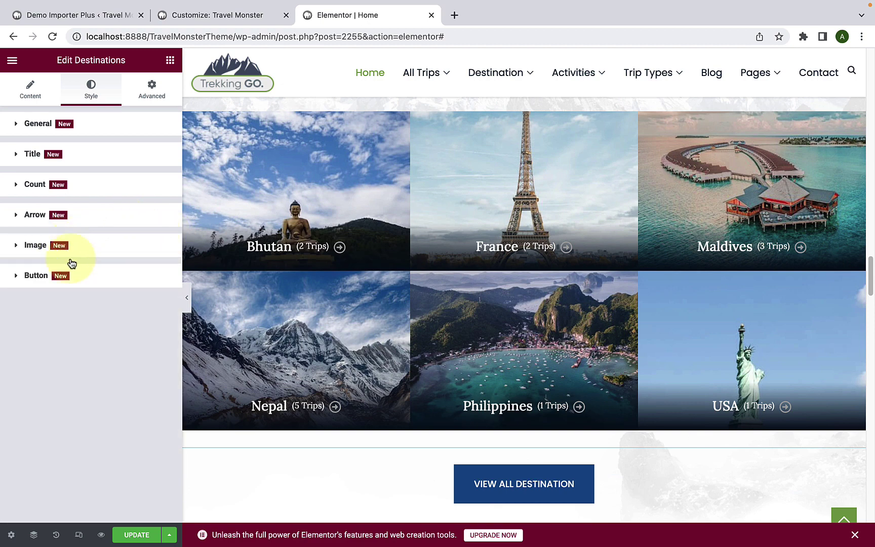
left_click(74, 282)
left_click(73, 279)
left_click(82, 252)
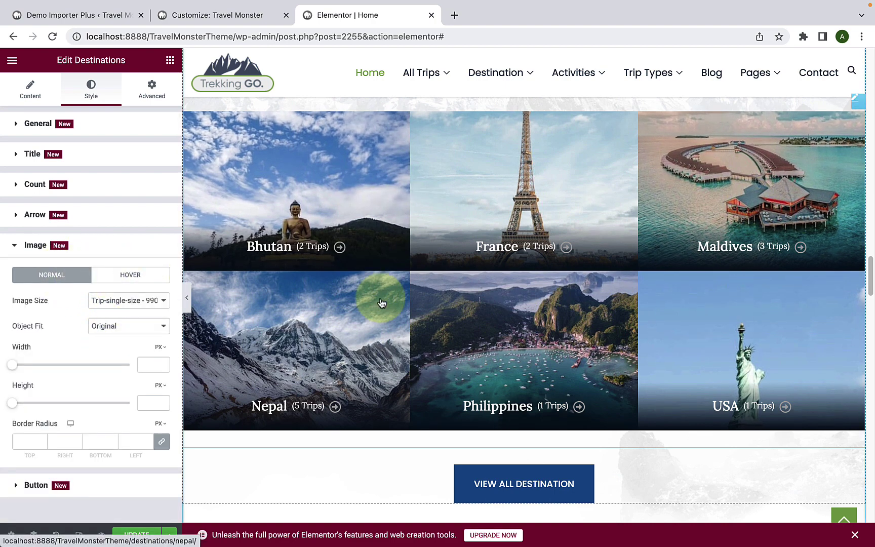
left_click(83, 253)
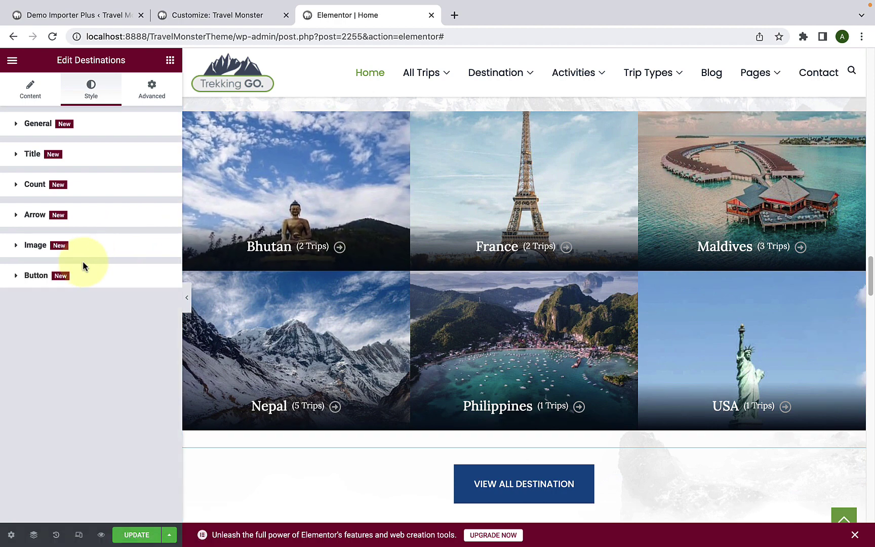
Try Layout 1 for the destination cards and preview the Bhutan card's View More button.
left_click(81, 275)
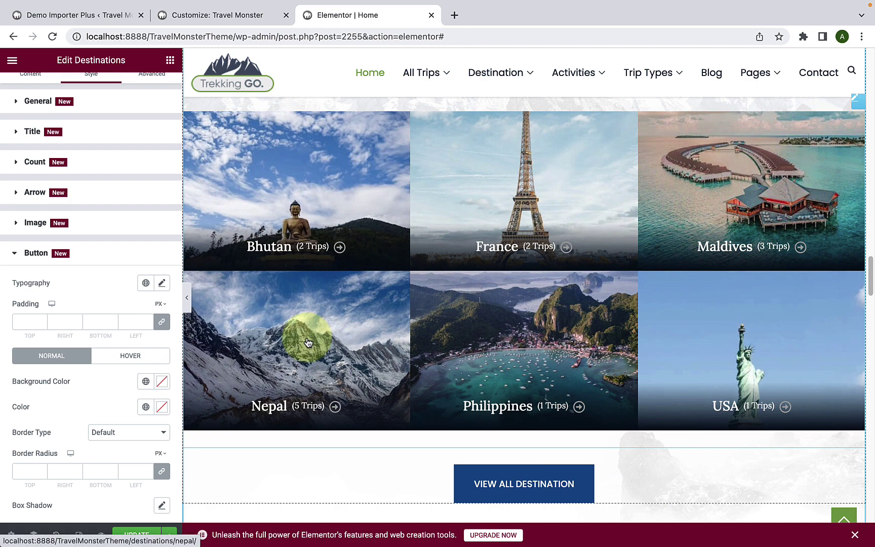
left_click(111, 247)
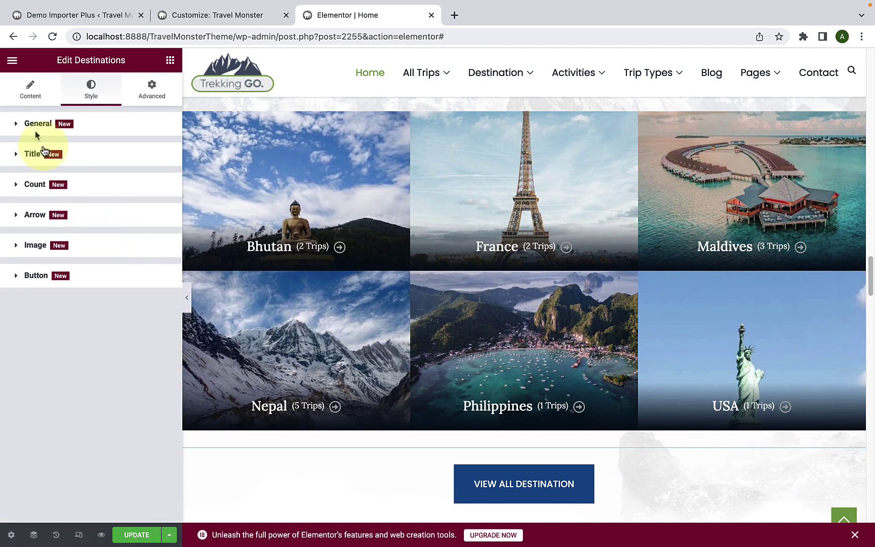
left_click(30, 89)
left_click(141, 153)
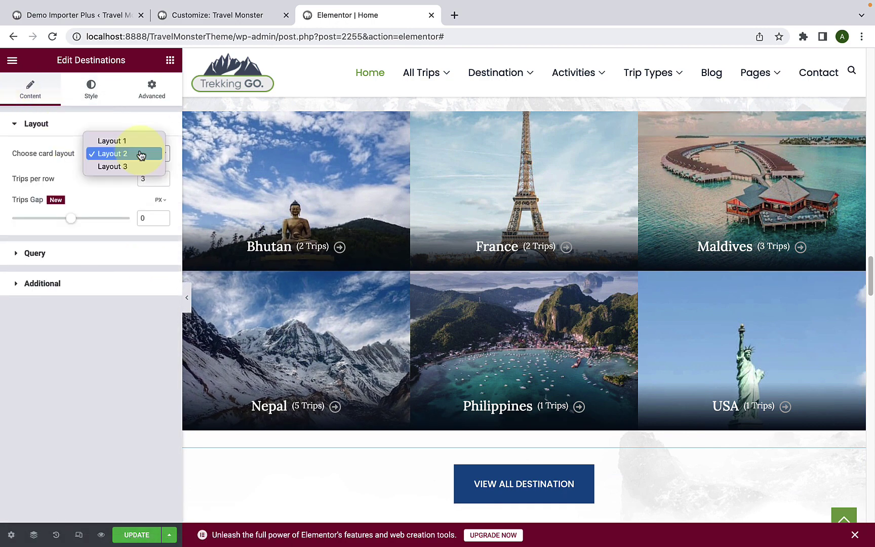
left_click(137, 144)
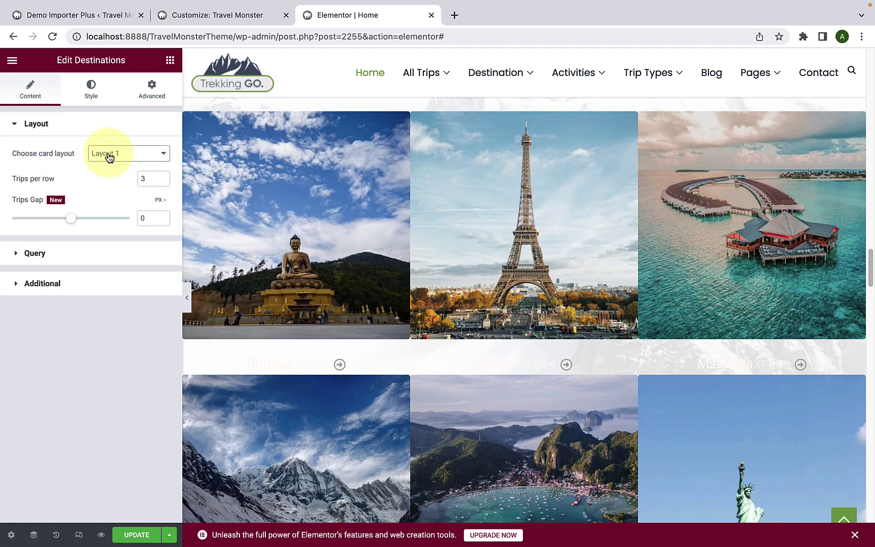
mouse_move(303, 233)
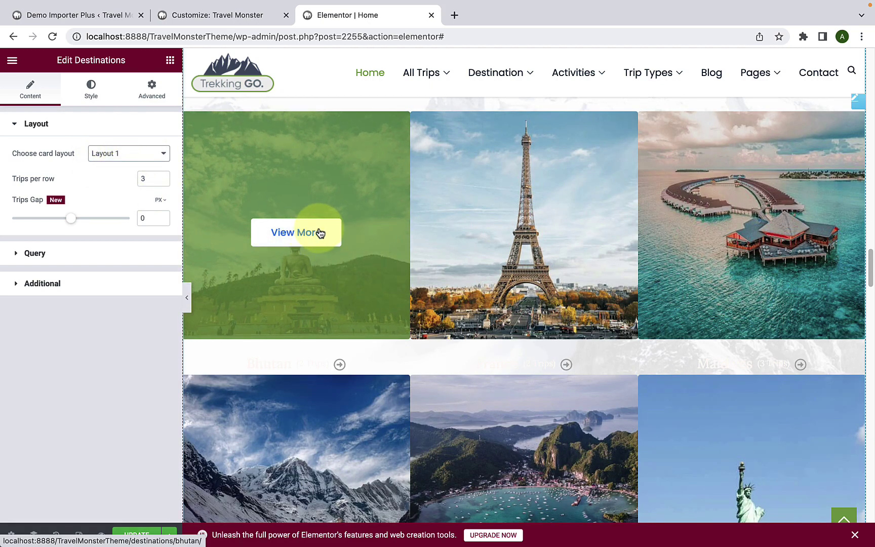
Examine the Button style settings of the Destinations widget and compare them with the Bhutan card's View More button.
left_click(82, 101)
scroll(109, 339, "down", 2)
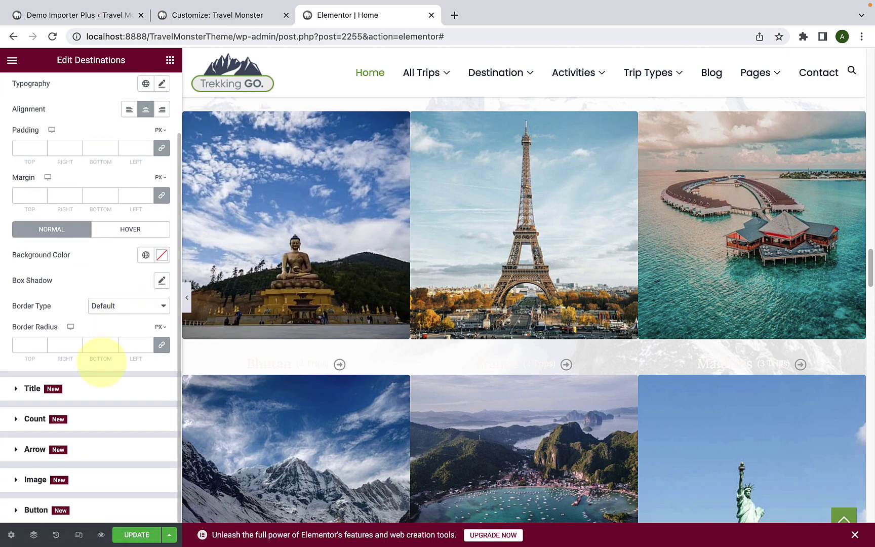
left_click(74, 507)
scroll(112, 355, "down", 1)
mouse_move(300, 242)
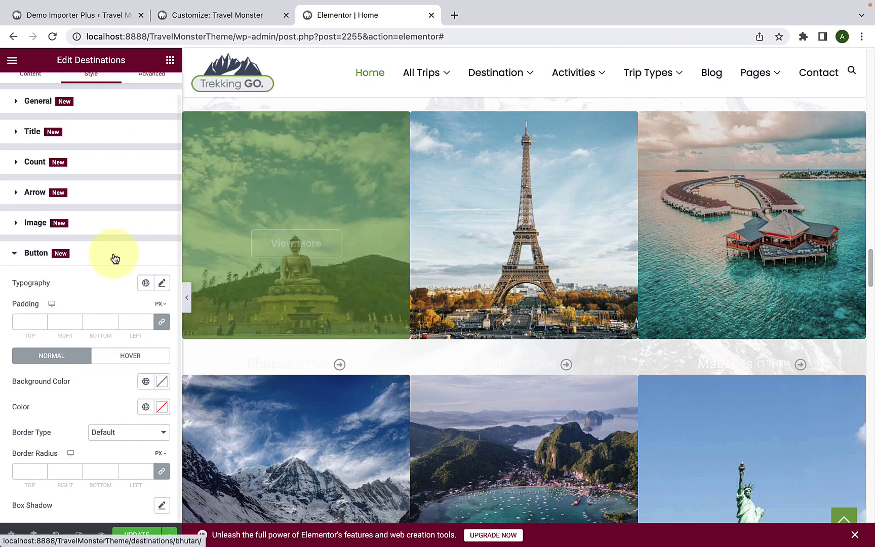
left_click(91, 255)
Return the destination cards to Layout 2 and look over the widget's General style settings.
left_click(22, 92)
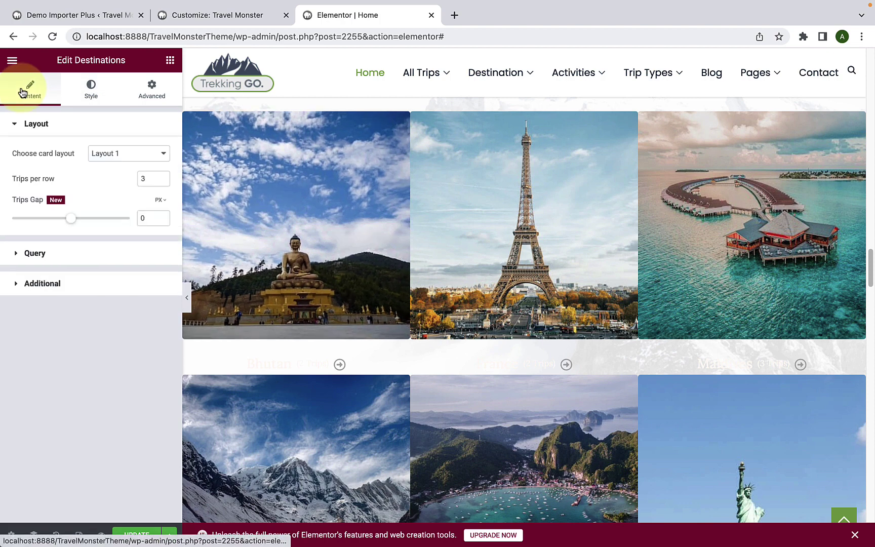
left_click(135, 167)
left_click(113, 167)
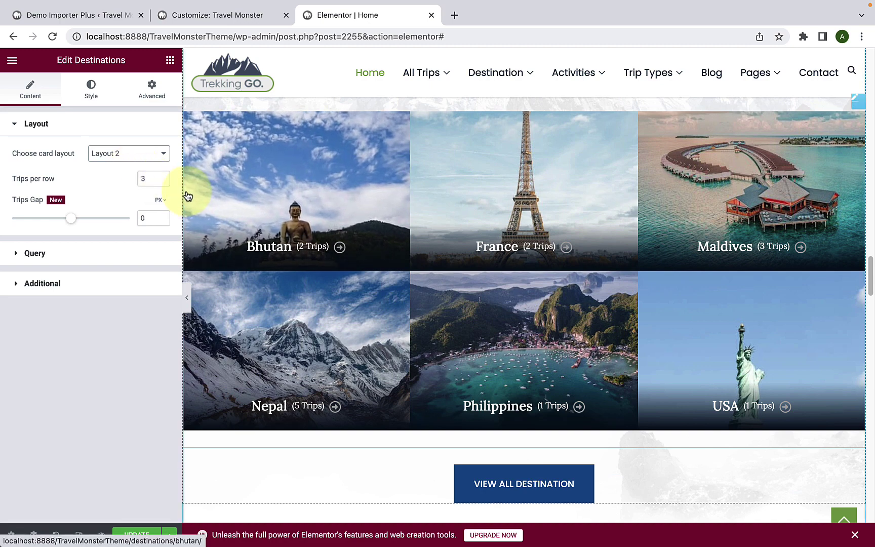
left_click(91, 91)
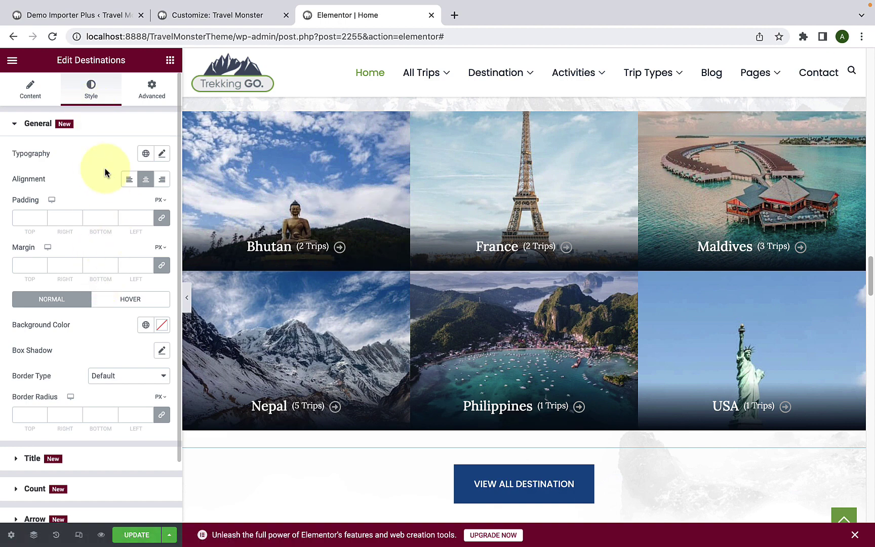
left_click(110, 133)
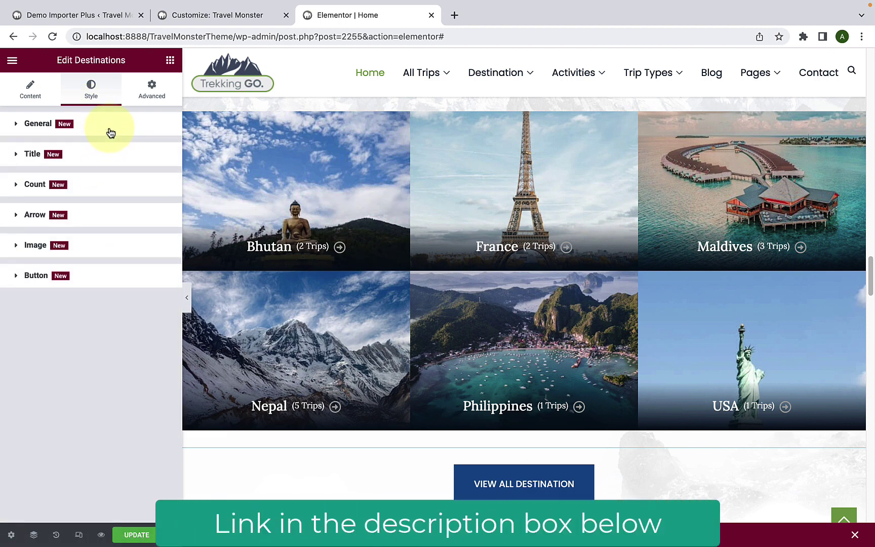
Open the Trips widget under the Best travel deals heading to view its layout settings.
scroll(430, 213, "down", 9)
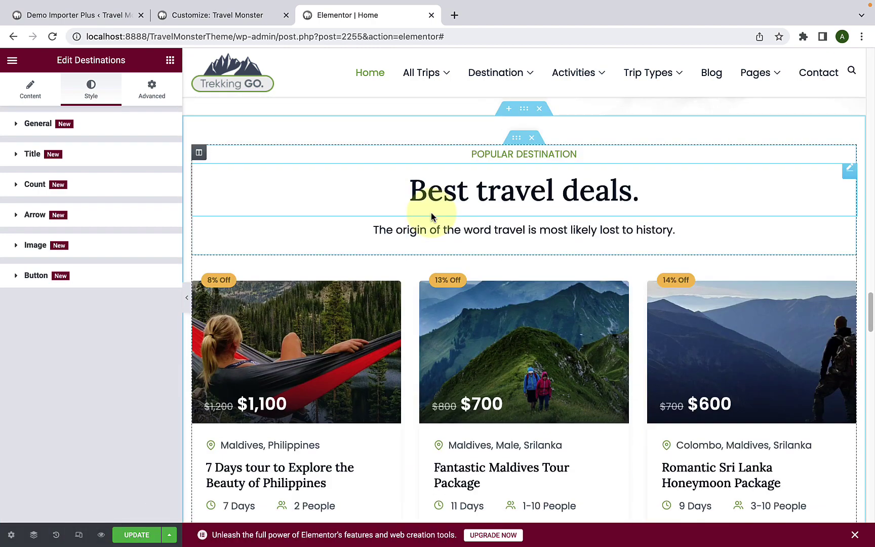
scroll(432, 213, "down", 1)
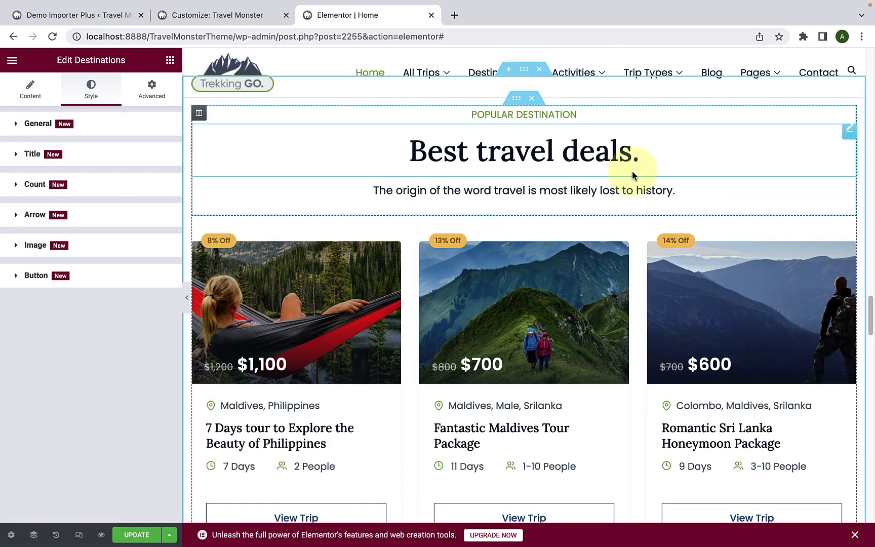
scroll(412, 246, "down", 1)
scroll(411, 236, "down", 3)
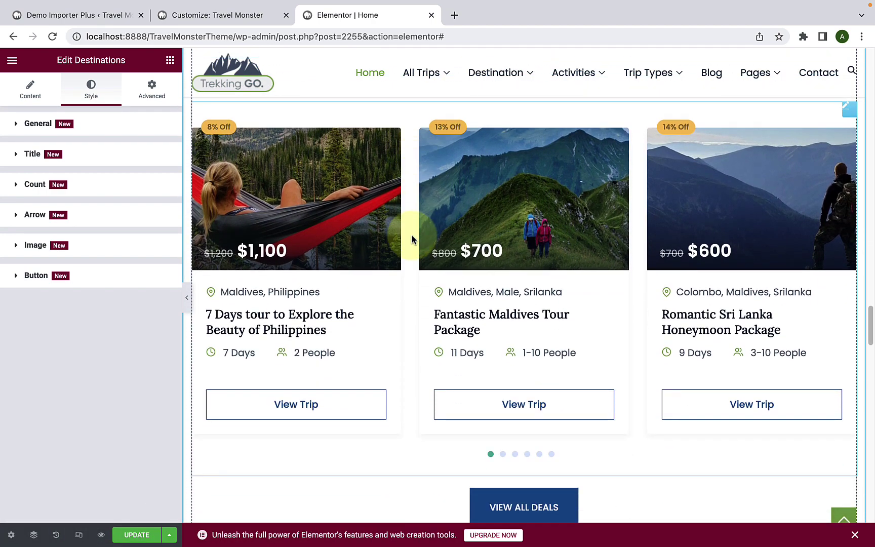
left_click(411, 235)
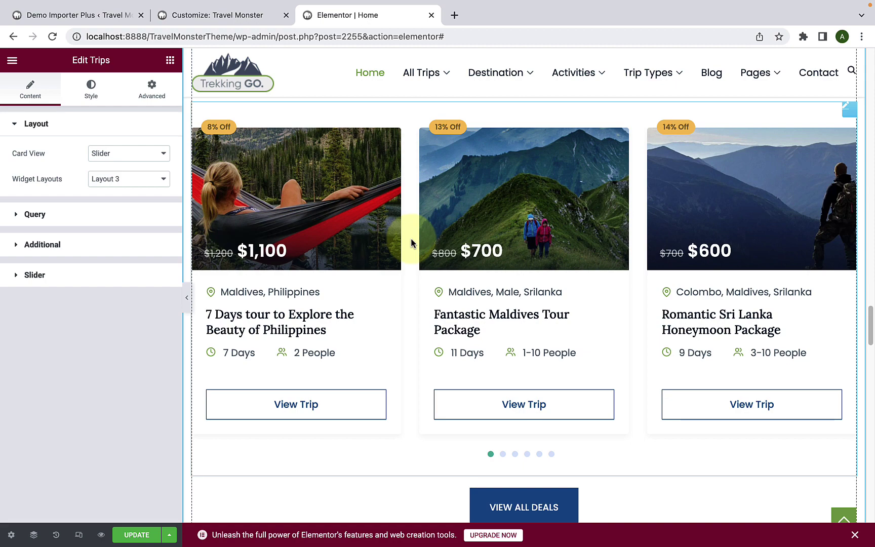
Inspect the background image of the green statistics section and its media library without replacing the image.
scroll(411, 241, "down", 10)
scroll(410, 238, "down", 2)
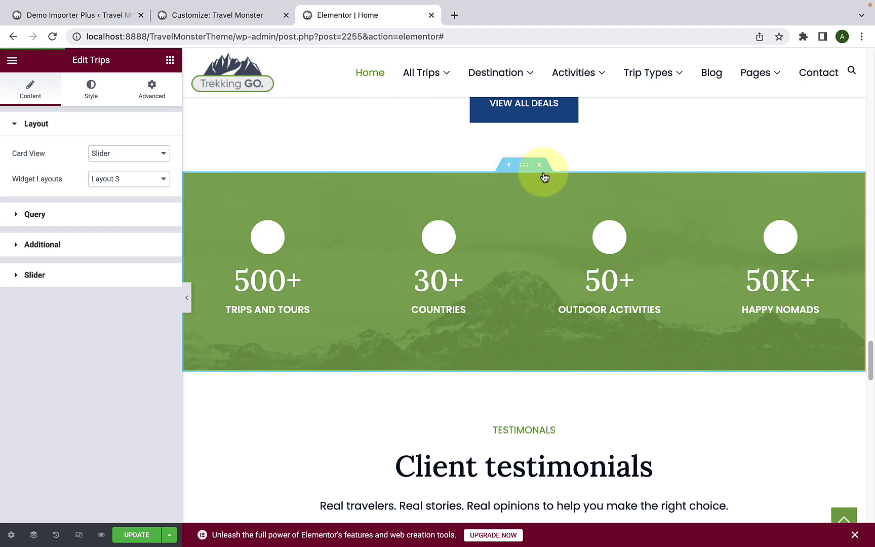
left_click(527, 165)
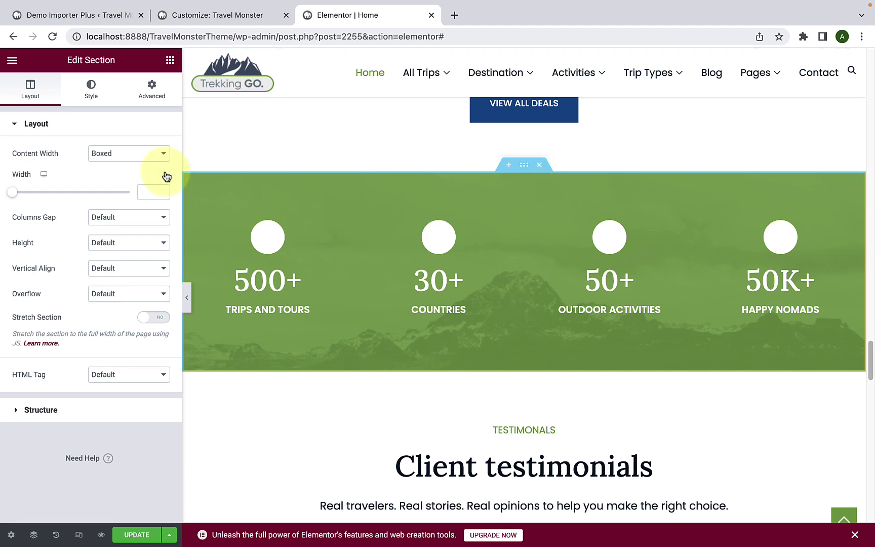
left_click(99, 96)
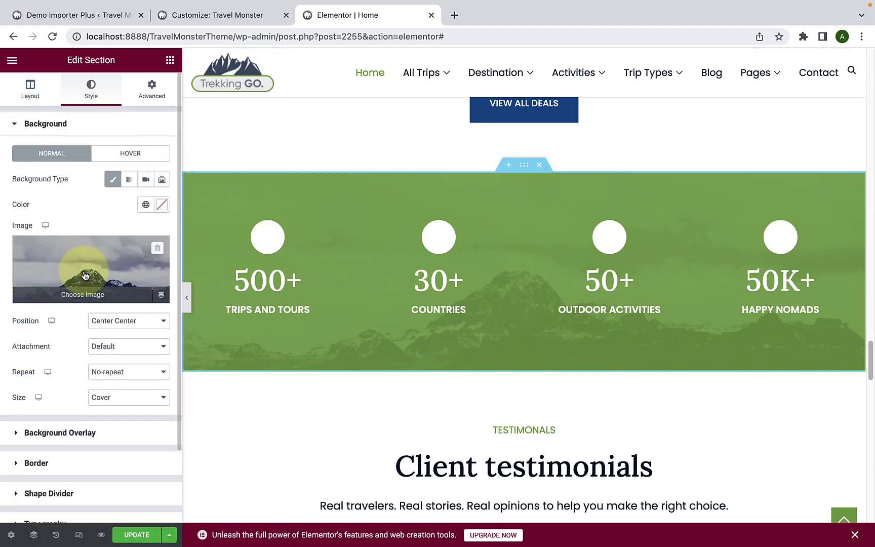
scroll(94, 264, "down", 1)
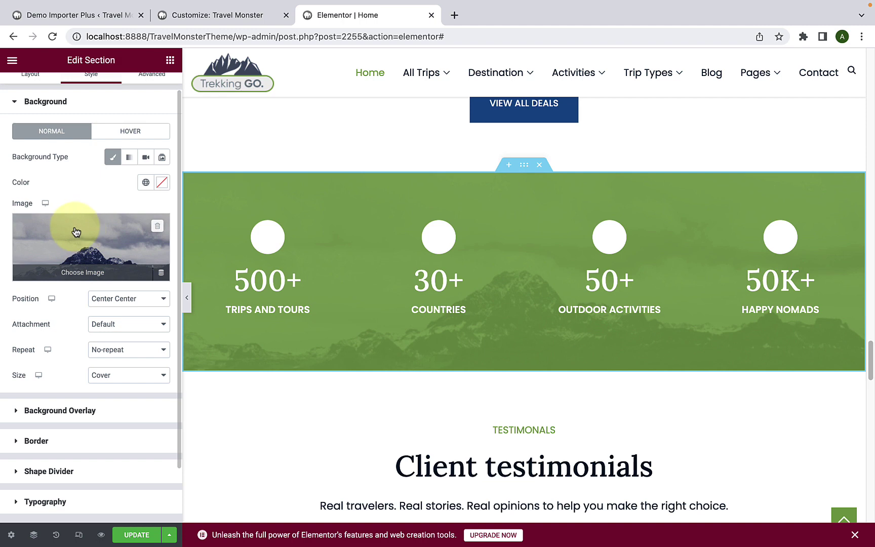
left_click(88, 278)
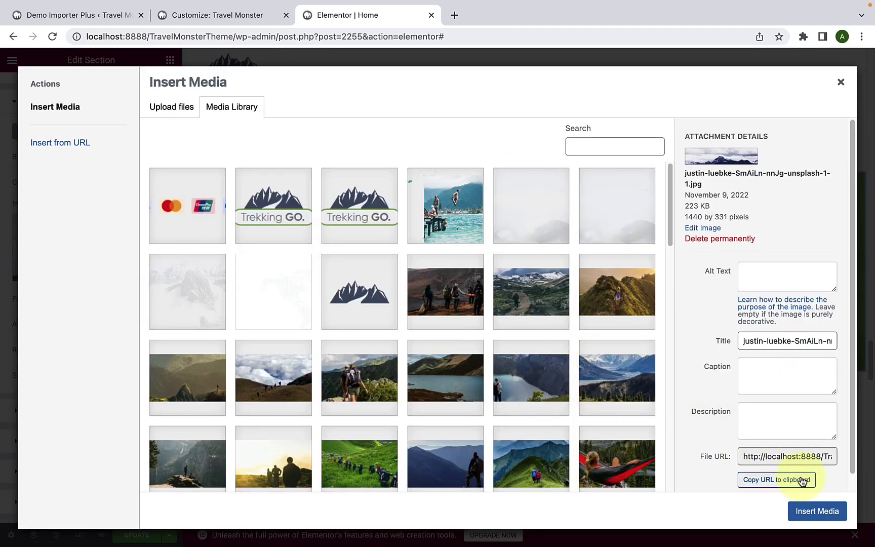
left_click(841, 82)
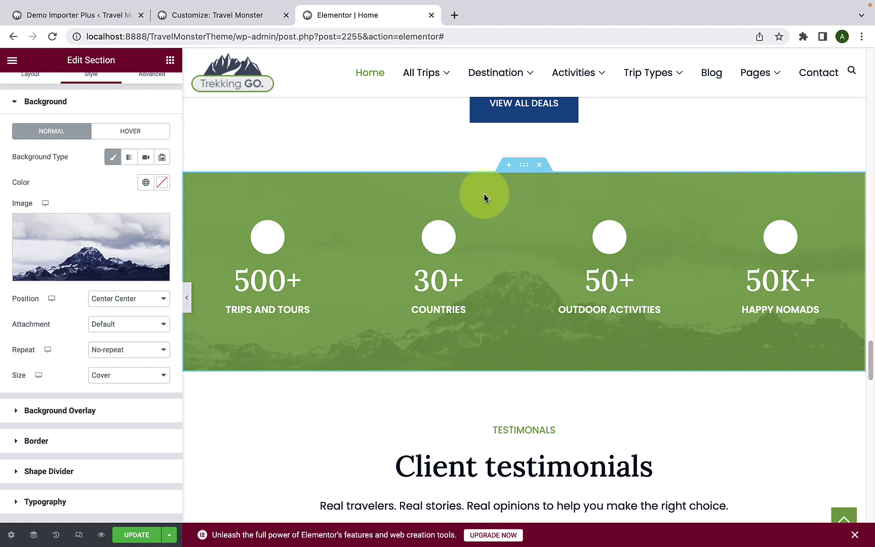
Set the statistics section's background overlay to blue #37A0C0 with an opacity of 0.73.
left_click(66, 420)
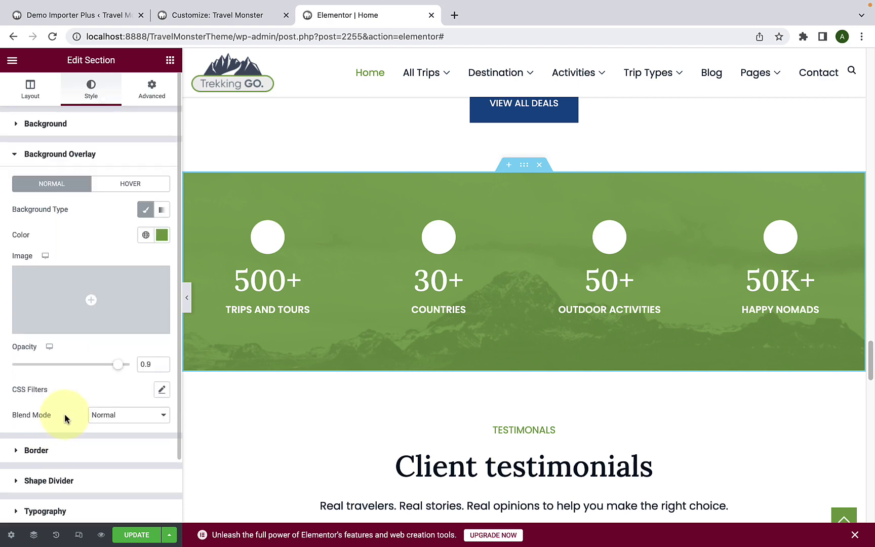
left_click(162, 235)
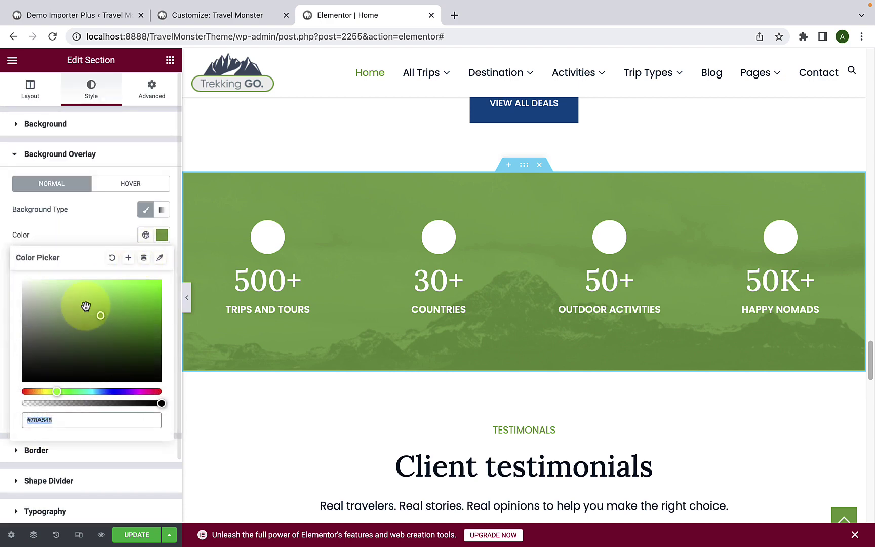
left_click(84, 390)
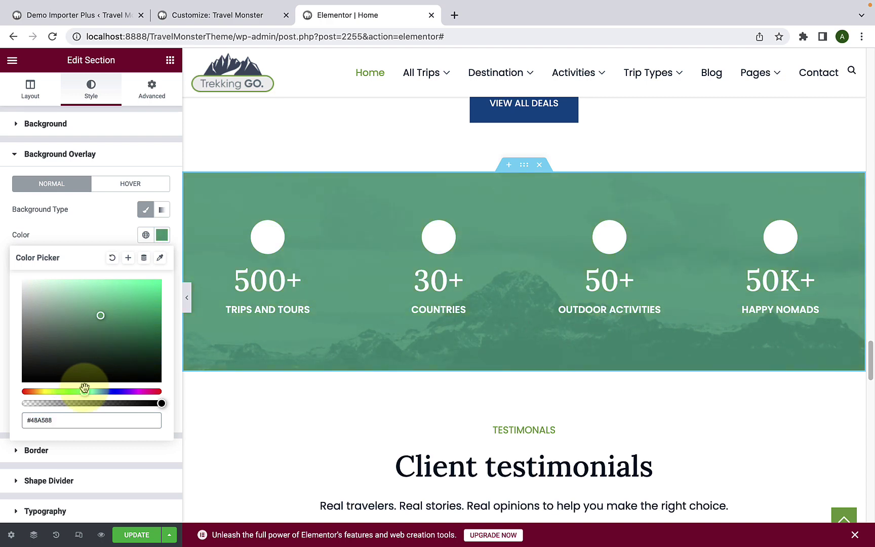
left_click(97, 391)
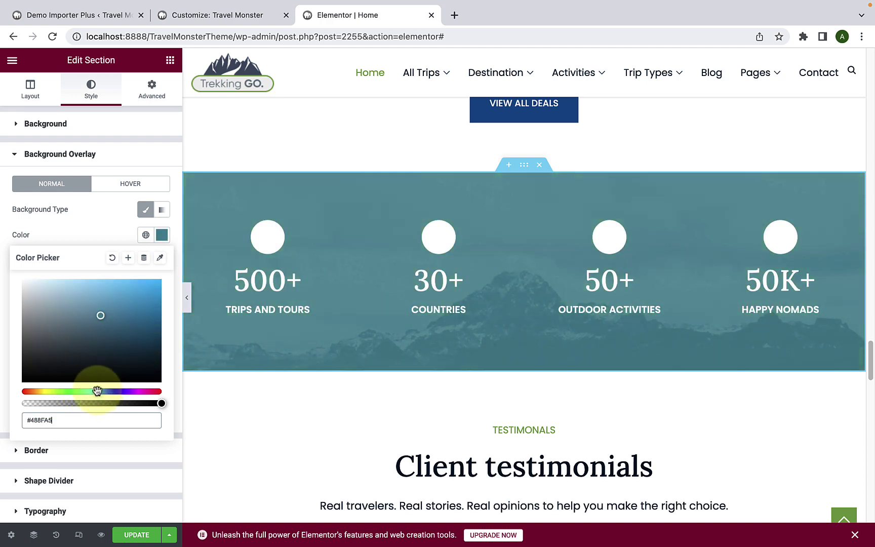
left_click(91, 298)
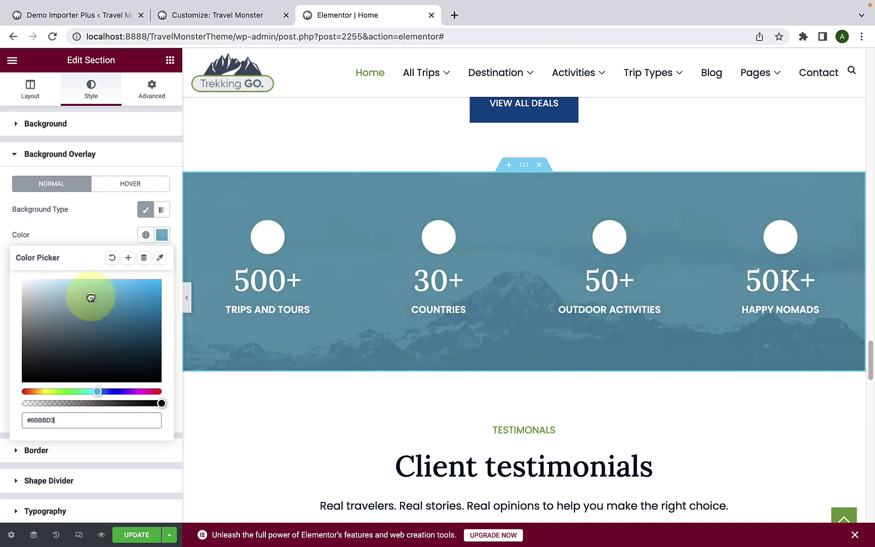
left_click(121, 304)
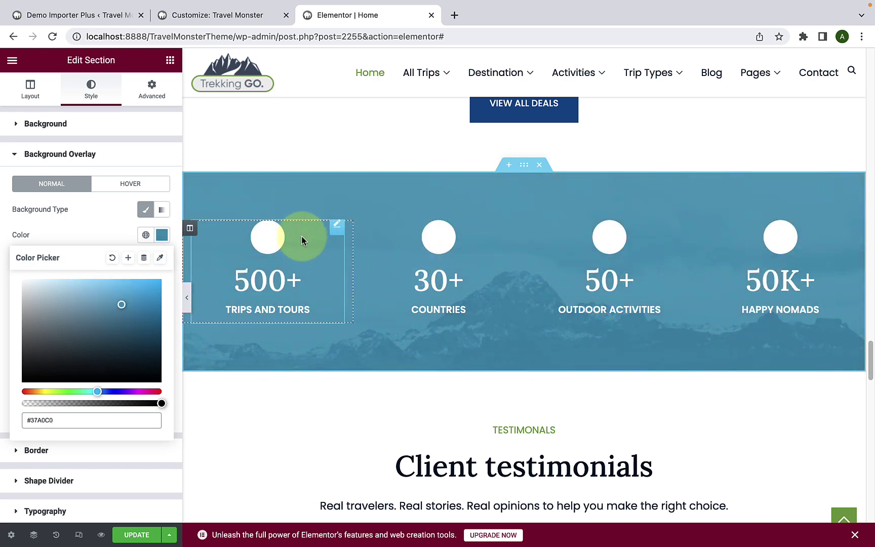
left_click(96, 231)
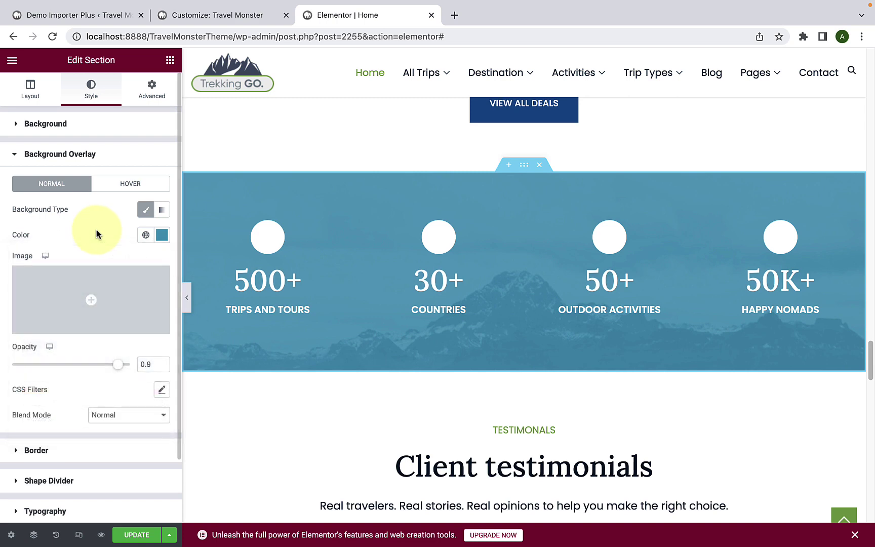
left_click_drag(117, 364, 98, 366)
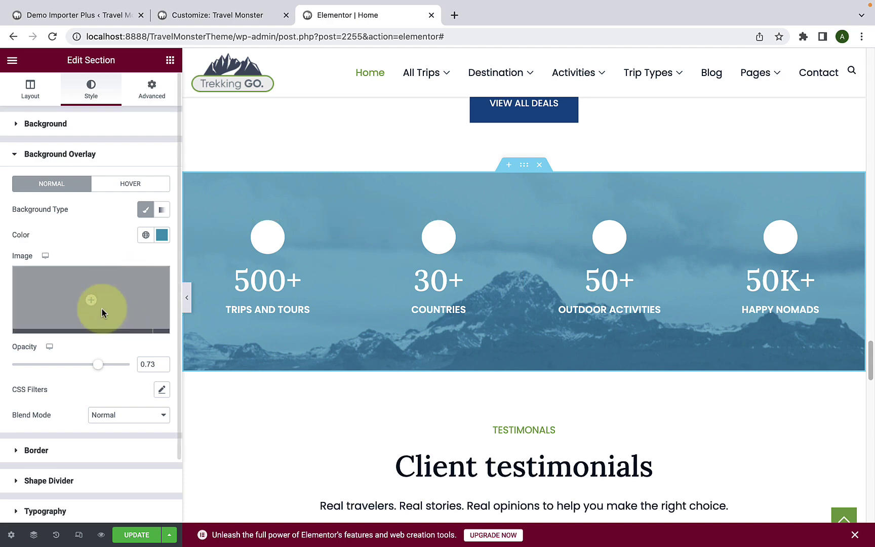
Add a Mountains shape divider to the top of the statistics section with width 138 and height 111.
scroll(86, 385, "down", 2)
left_click(73, 441)
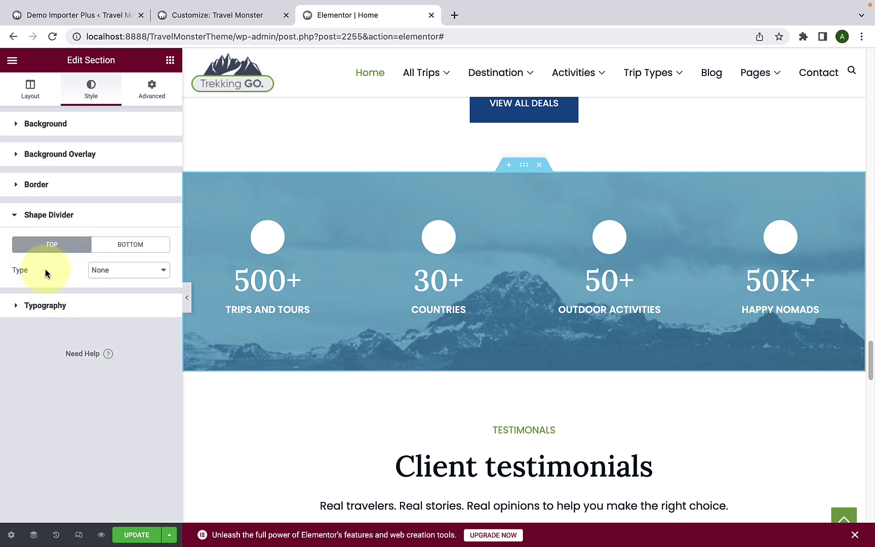
left_click(111, 273)
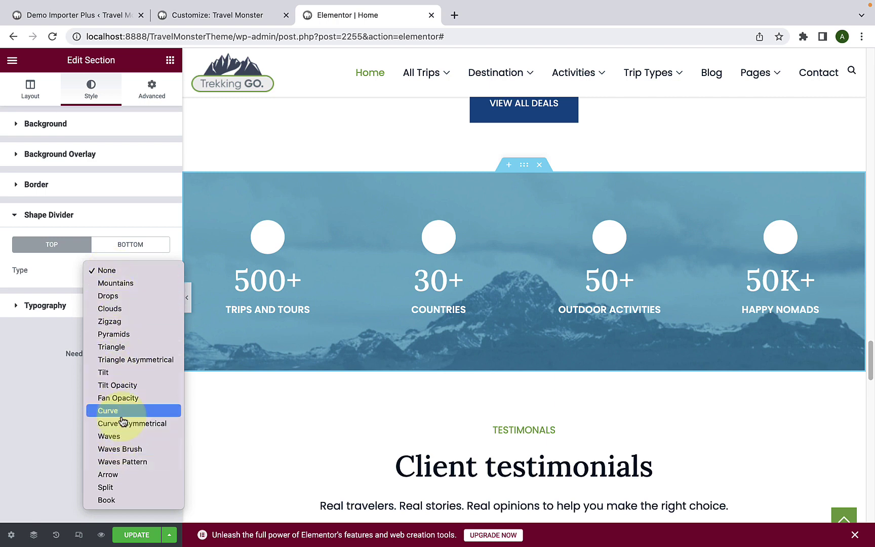
left_click(120, 285)
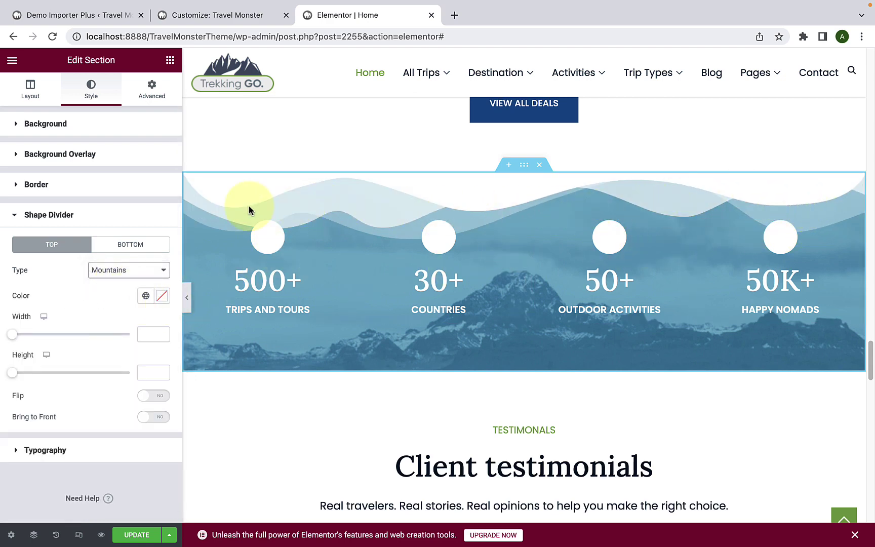
left_click_drag(11, 335, 35, 340)
left_click_drag(13, 374, 40, 373)
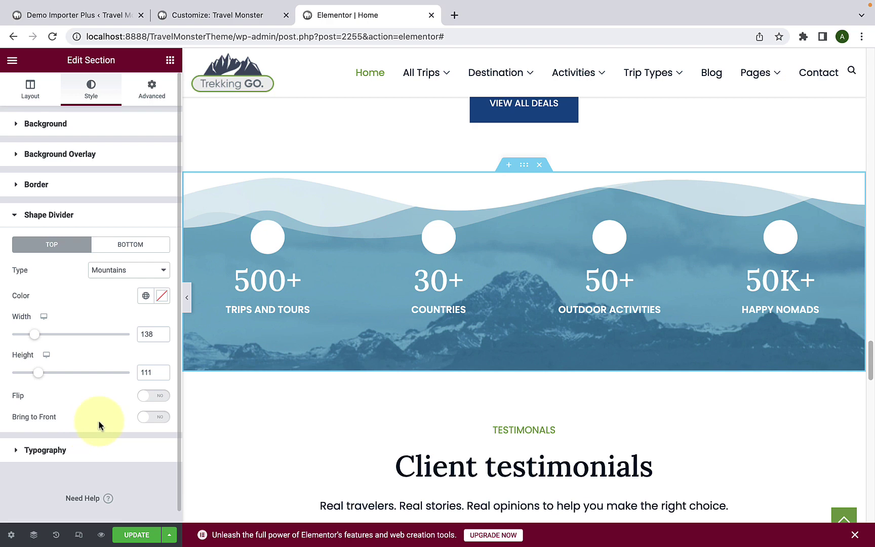
Add a Mountains shape divider to the bottom of the statistics section with width 156 and height 10.
left_click(135, 246)
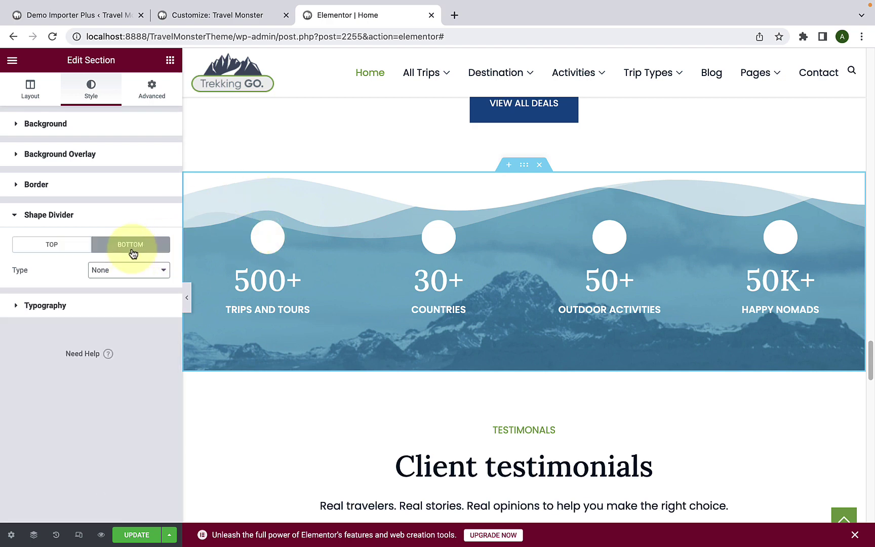
left_click(147, 275)
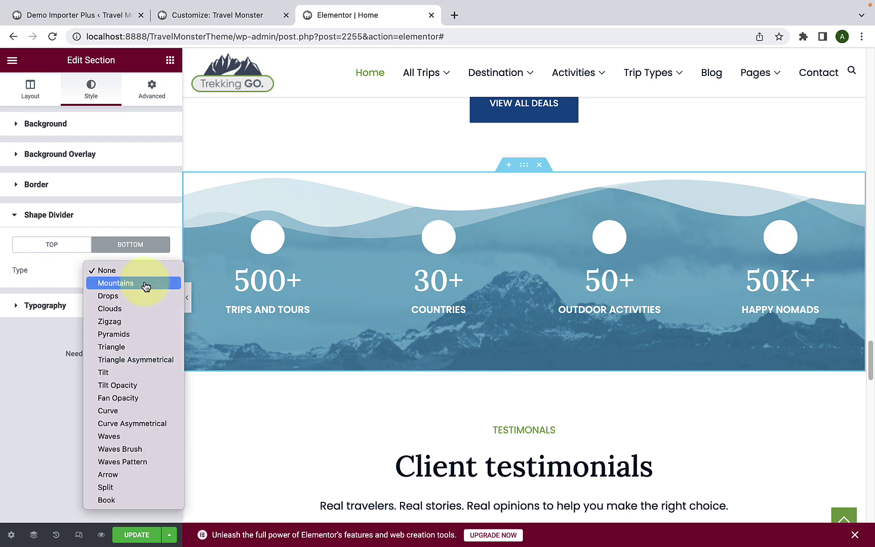
left_click(145, 285)
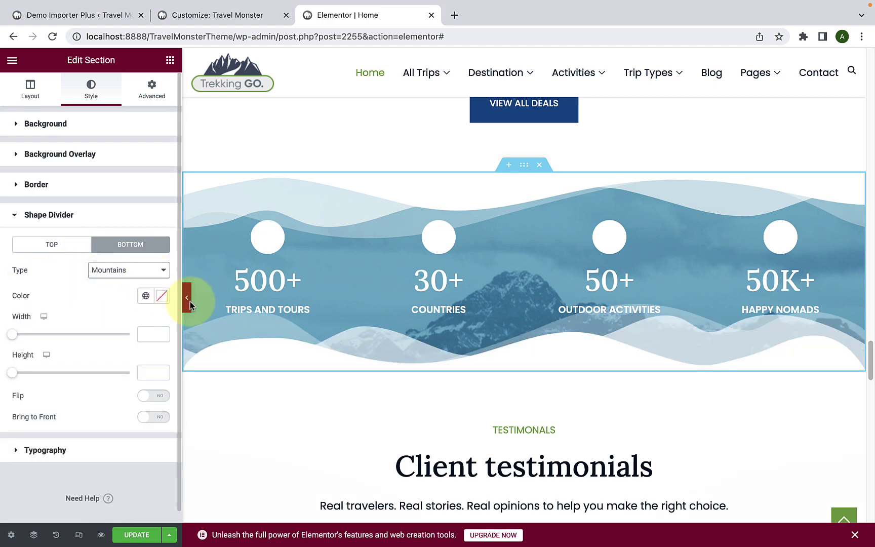
left_click_drag(19, 337, 45, 335)
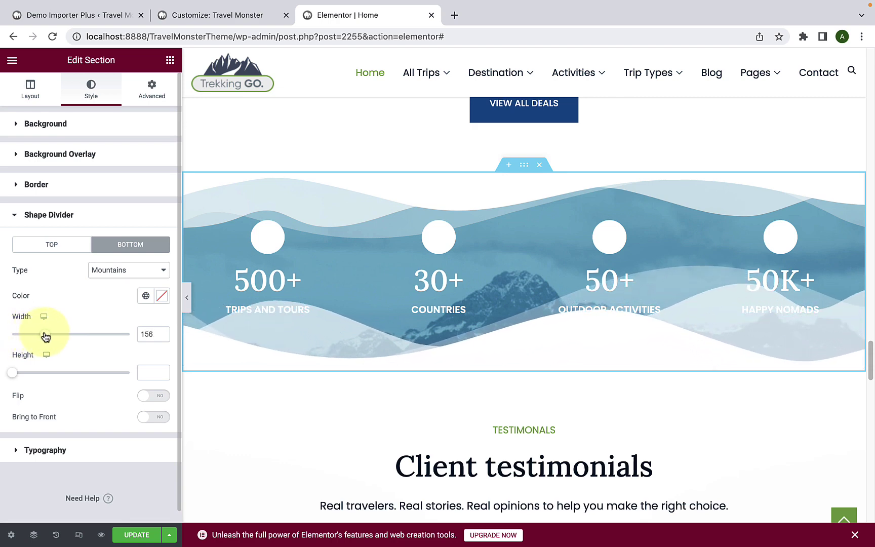
left_click_drag(13, 373, 17, 376)
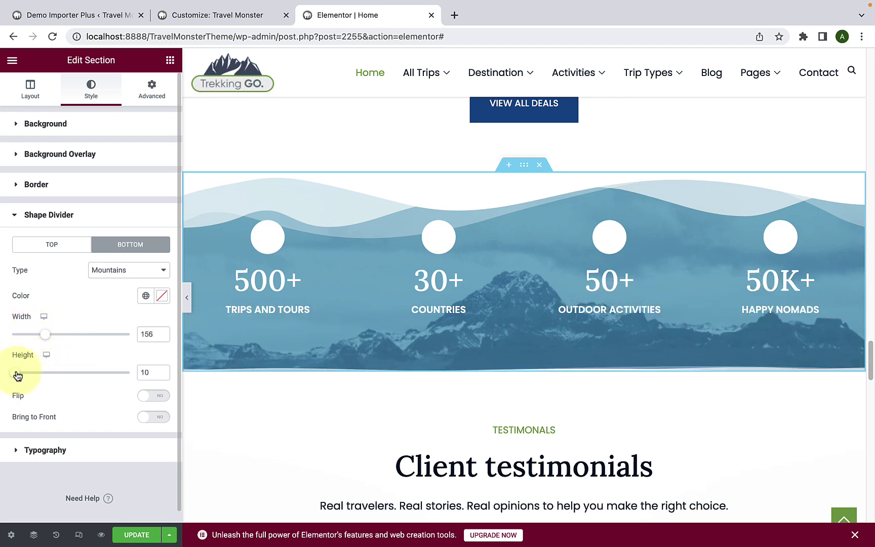
Remove both the bottom and the top shape dividers from the statistics section by setting their types to None.
left_click(120, 272)
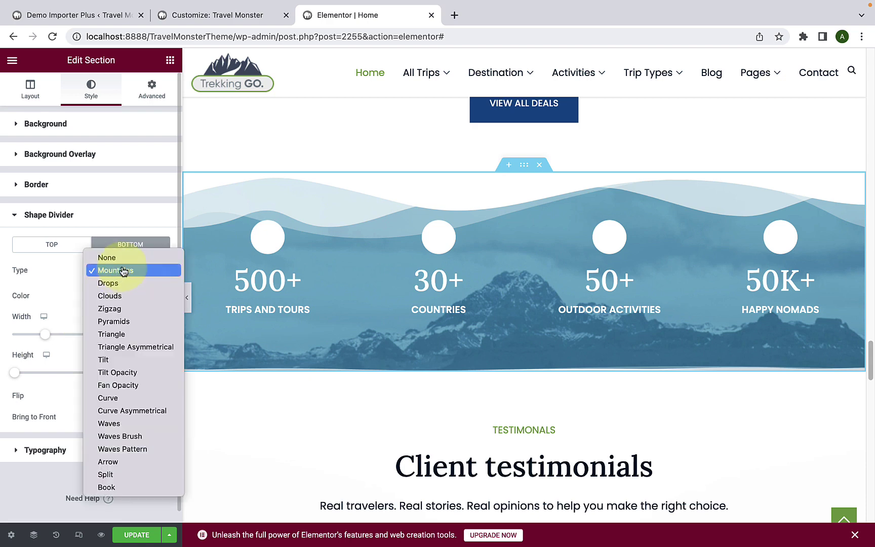
left_click(119, 260)
left_click(60, 247)
left_click(111, 269)
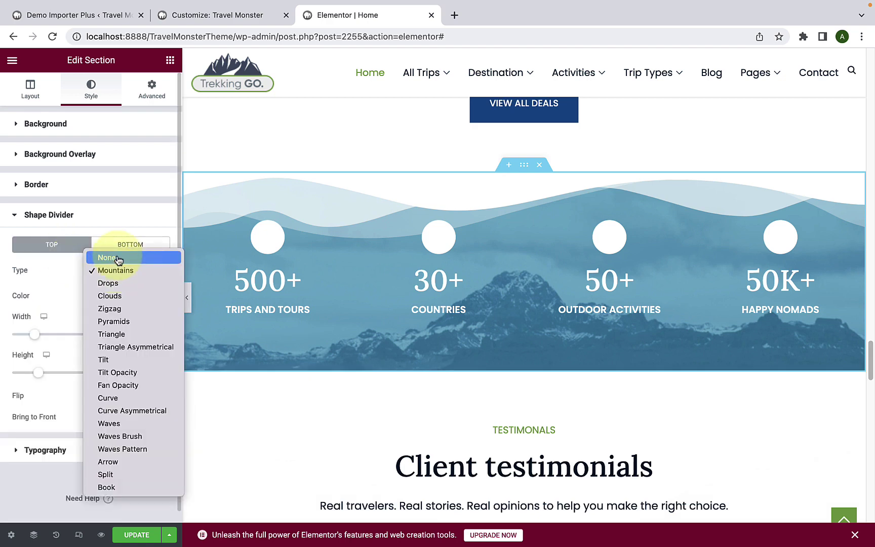
left_click(117, 260)
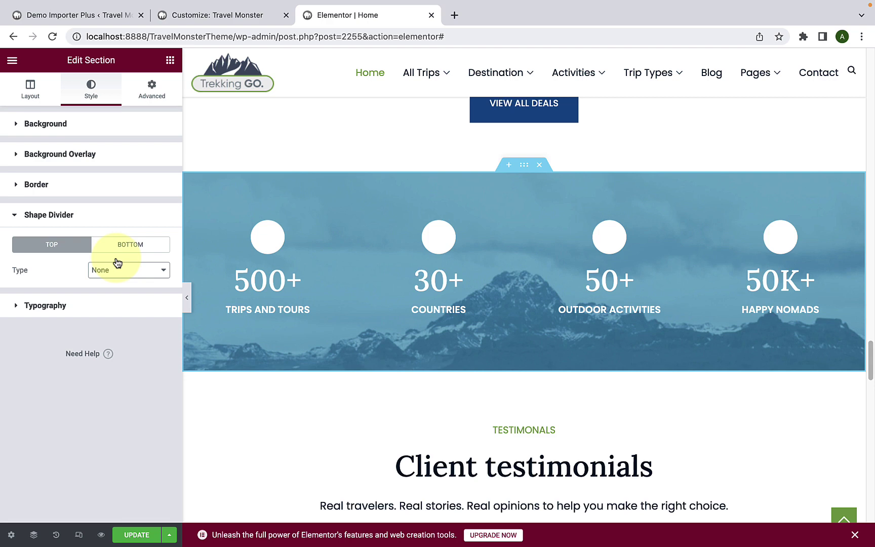
Set the statistics section's background overlay to green #3DA432 with an opacity of 0.93.
left_click(117, 153)
left_click(162, 234)
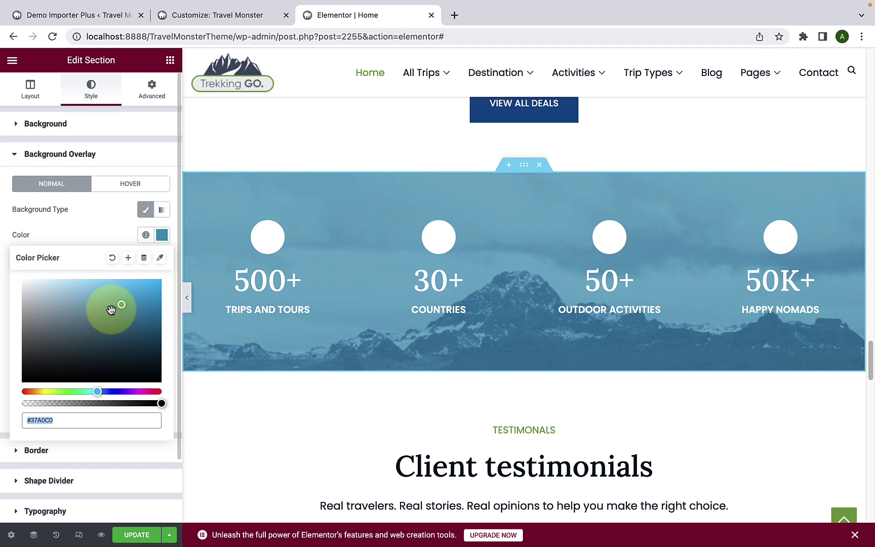
left_click(74, 392)
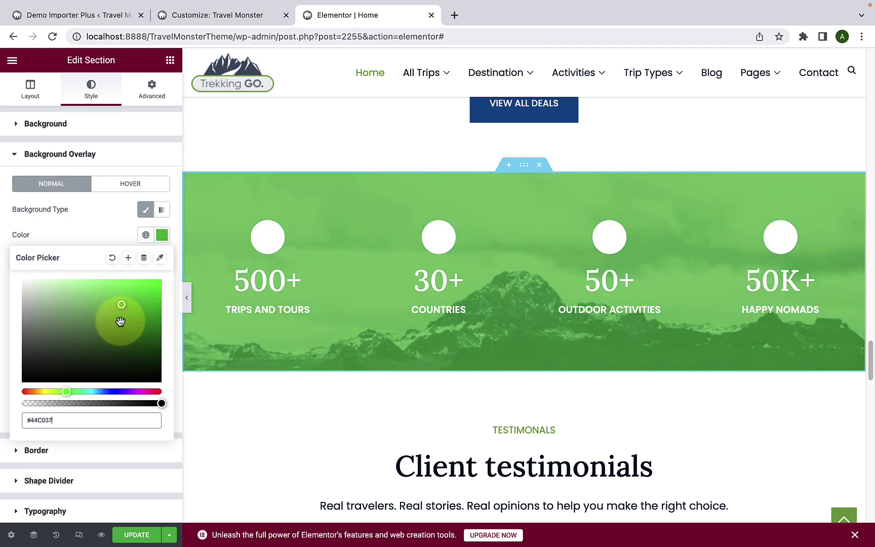
mouse_move(121, 305)
left_mouse_down()
mouse_move(135, 307)
mouse_move(119, 316)
left_mouse_up()
left_click(103, 236)
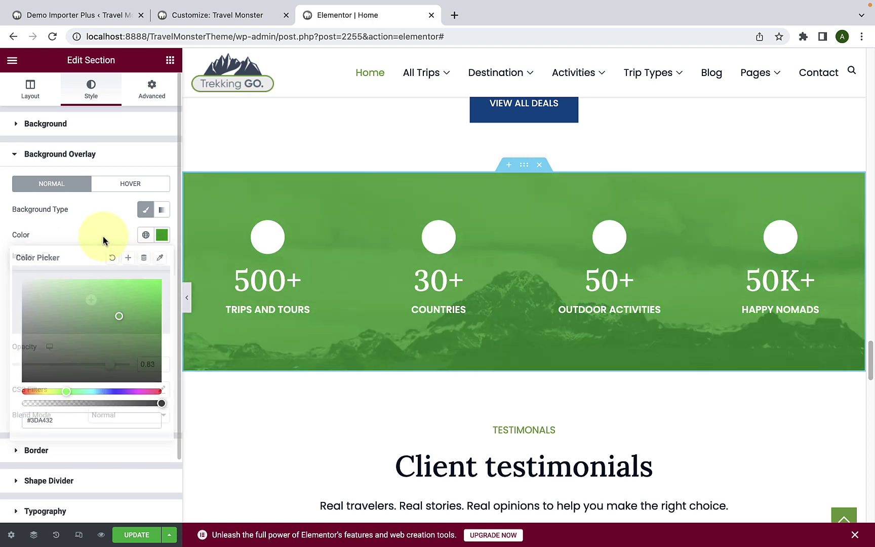
left_click_drag(111, 365, 122, 366)
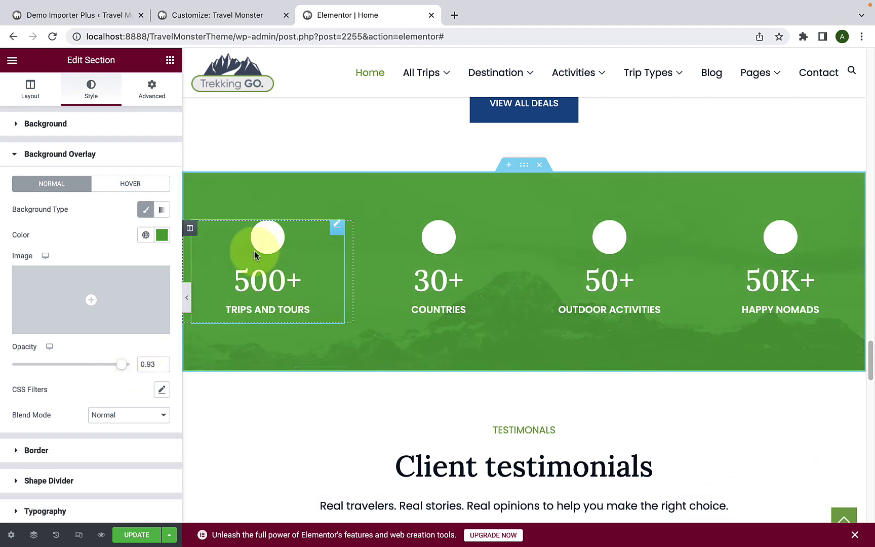
Try an ending number of 600 for the Trips and Tours counter and set it back to 500.
left_click(239, 253)
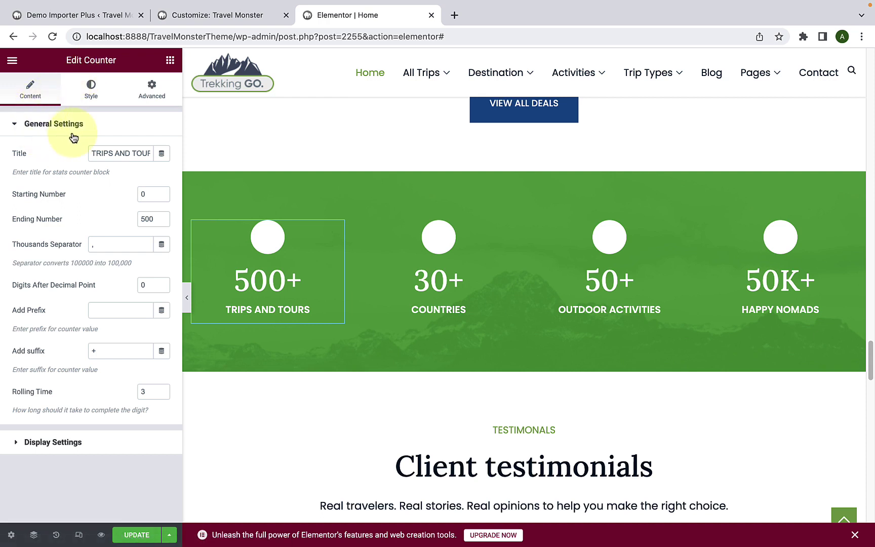
triple_click(110, 152)
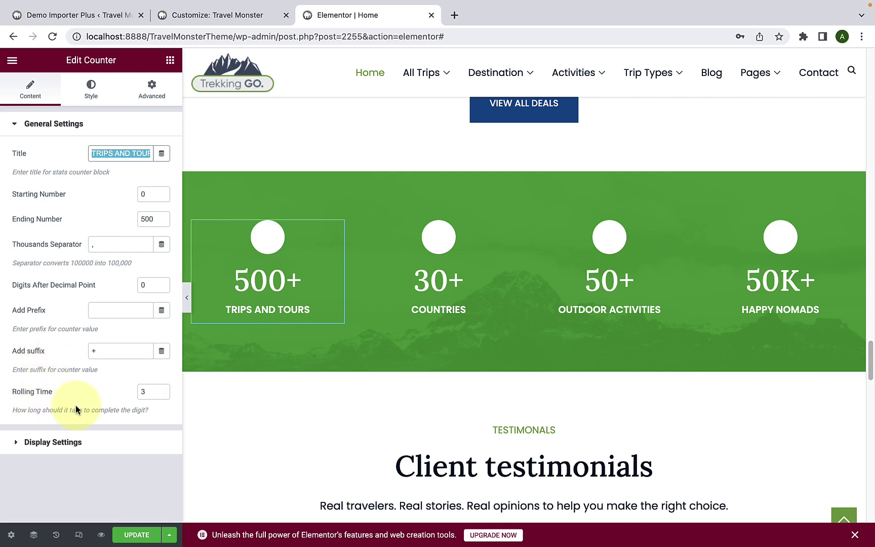
left_click(152, 221)
key("BackSpace")
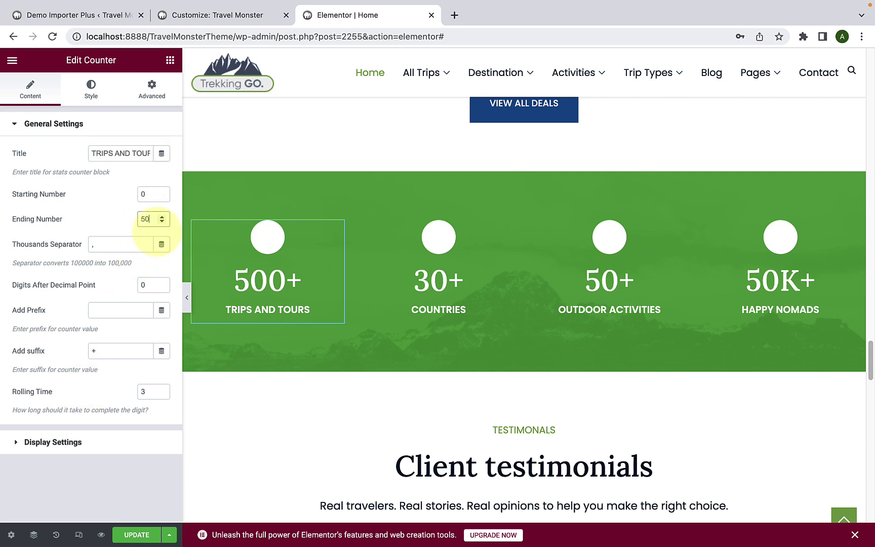
key("BackSpace")
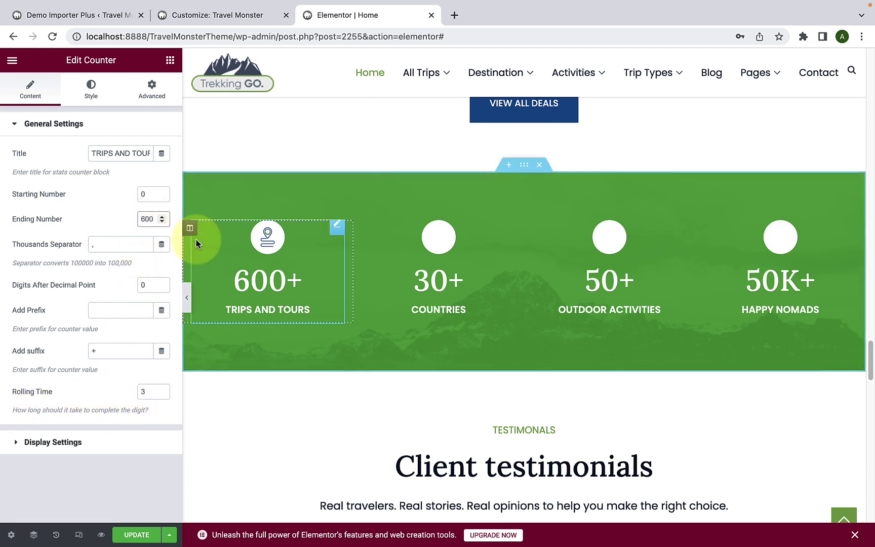
key("BackSpace")
type("5")
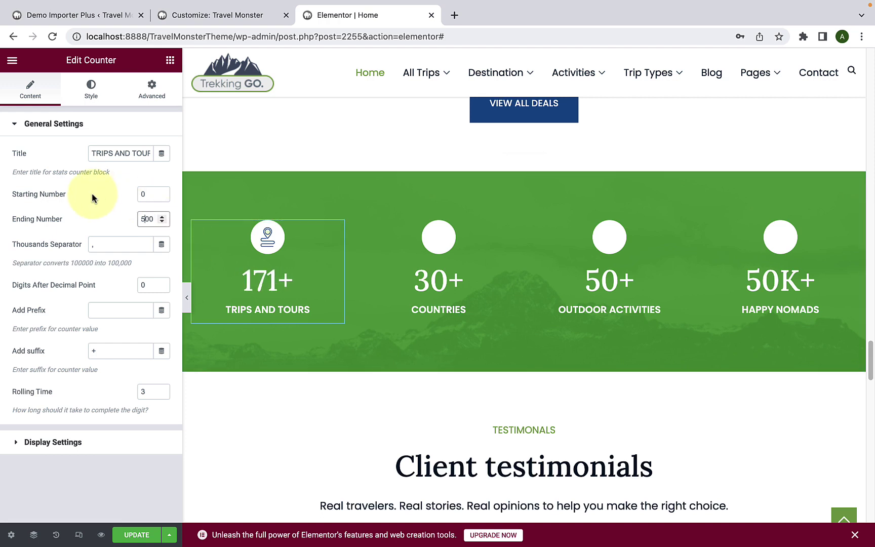
Try the Custom Image icon type for the Trips and Tours counter and switch it back to Font Awesome.
left_click(87, 441)
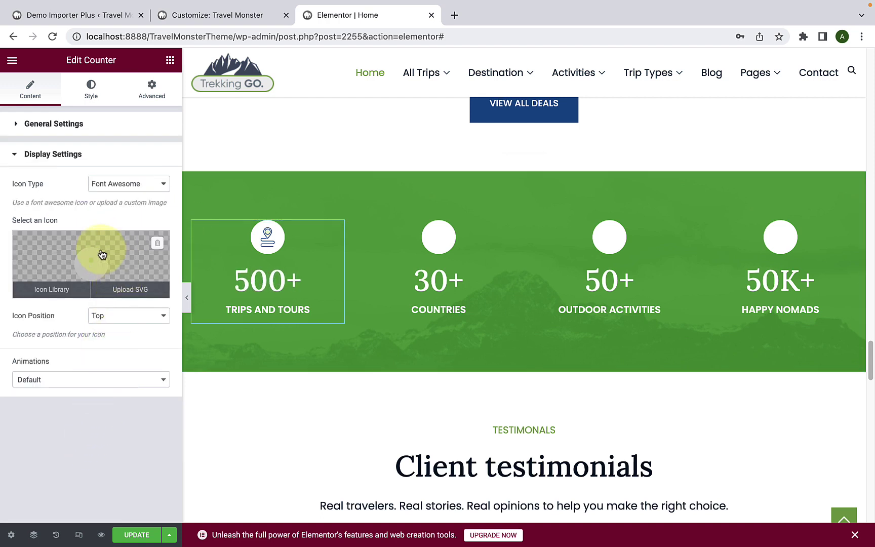
left_click(108, 192)
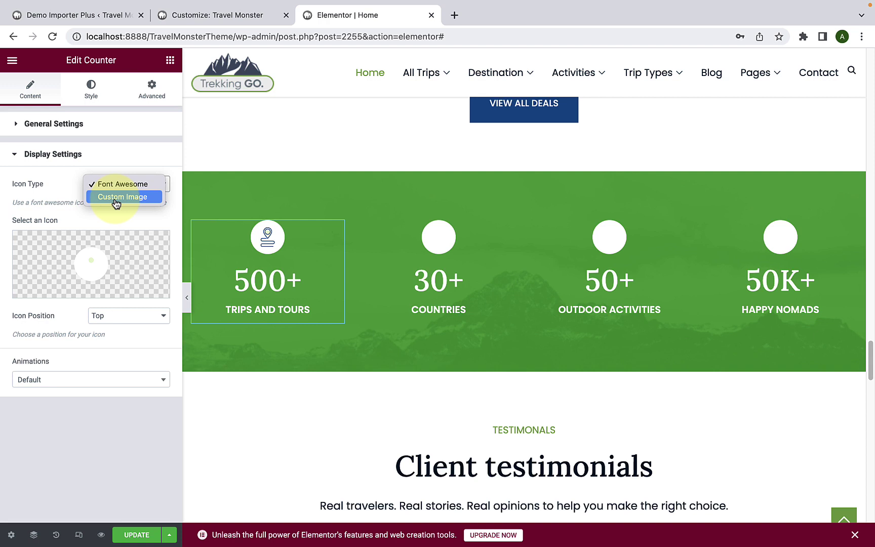
left_click(117, 191)
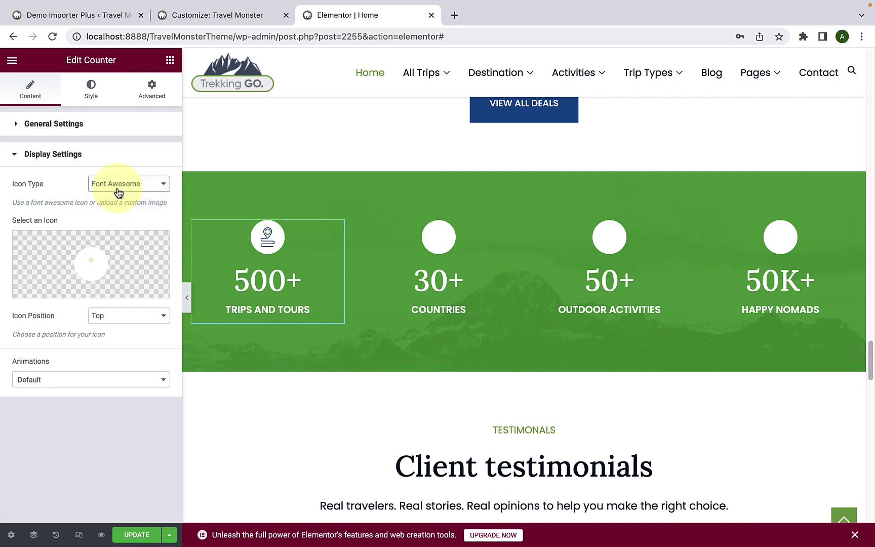
mouse_move(103, 251)
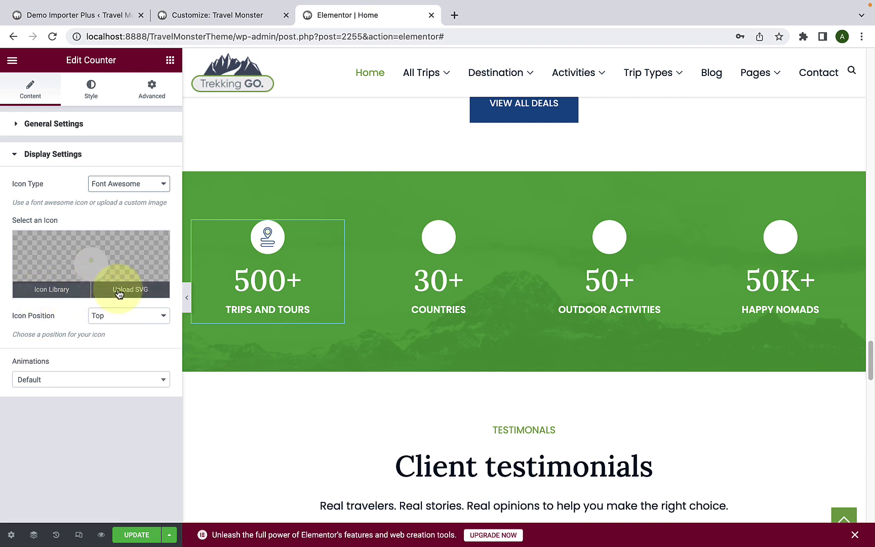
left_click(121, 183)
left_click(113, 198)
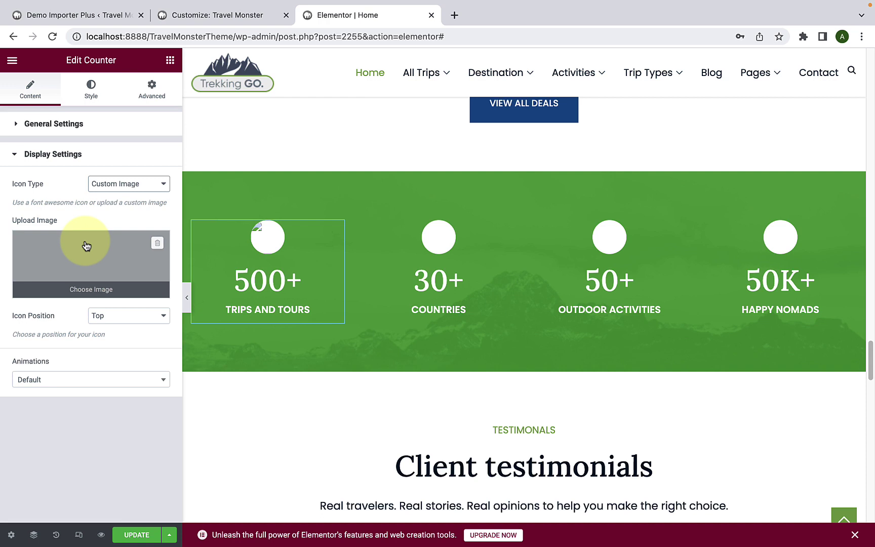
left_click(116, 185)
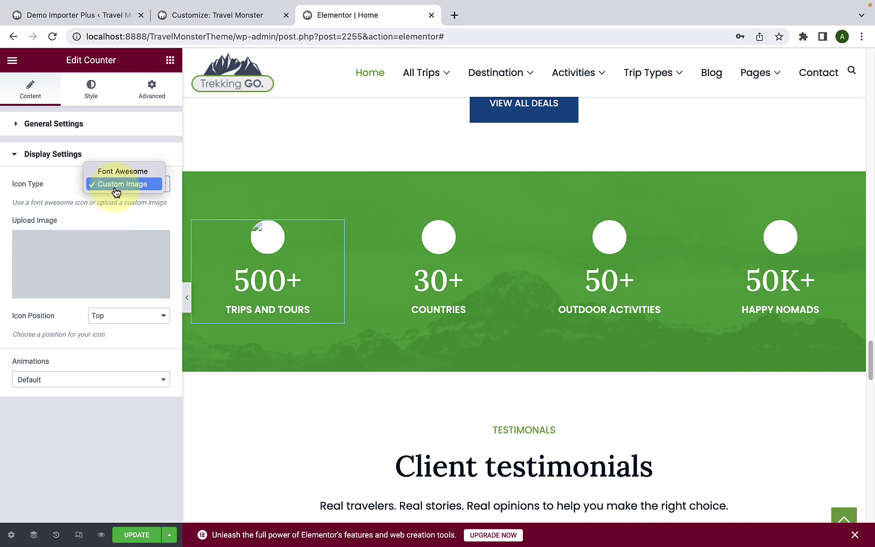
left_click(121, 172)
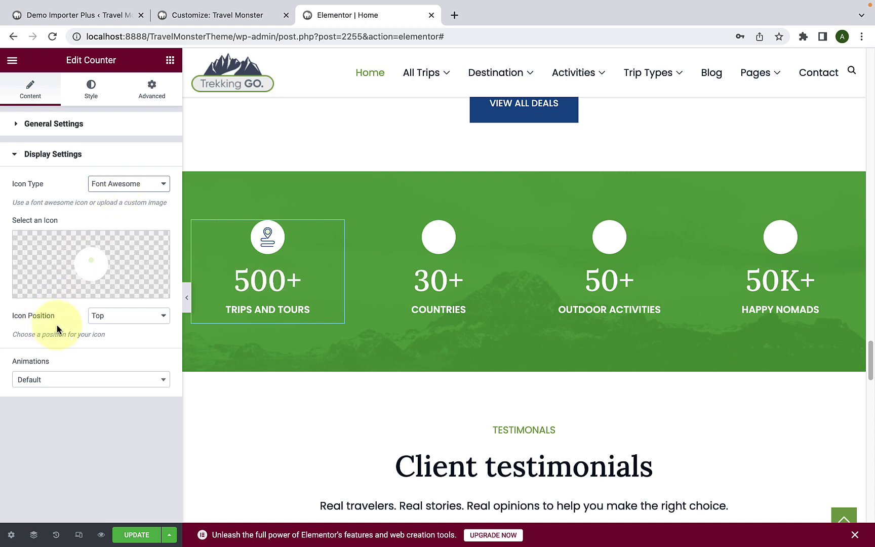
Try the Right and Left icon positions for the Trips and Tours counter and return the icon to Top.
left_click(132, 322)
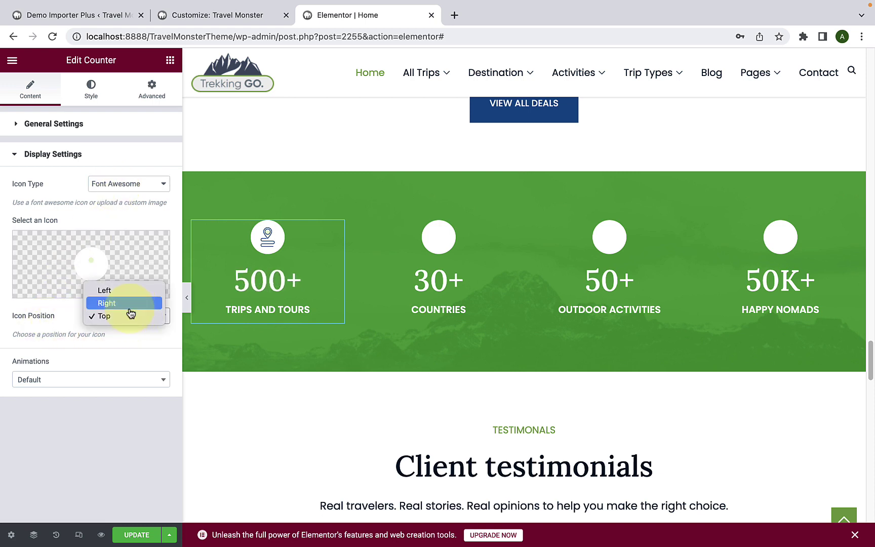
left_click(131, 304)
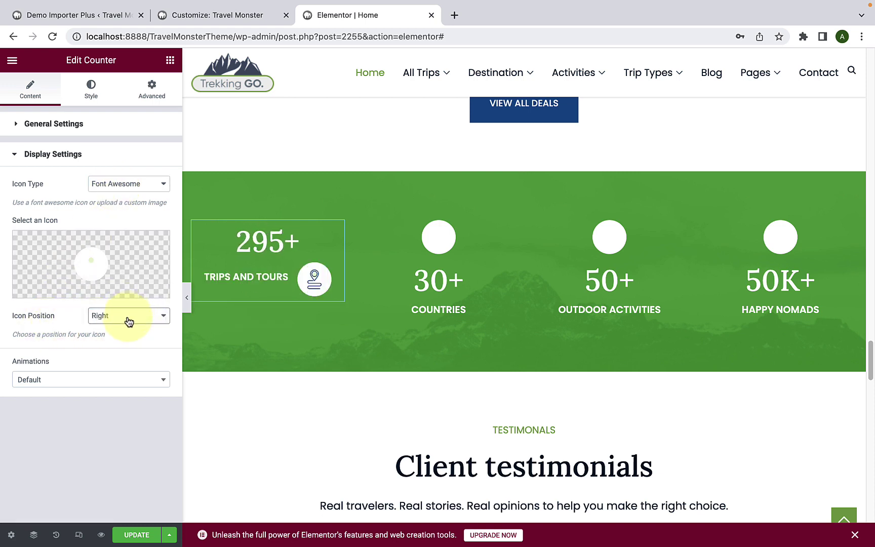
left_click(128, 320)
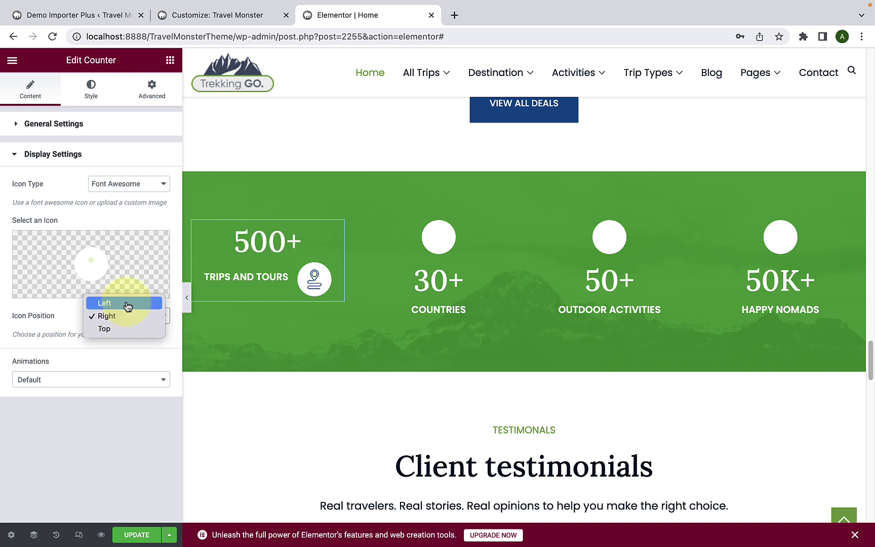
left_click(127, 304)
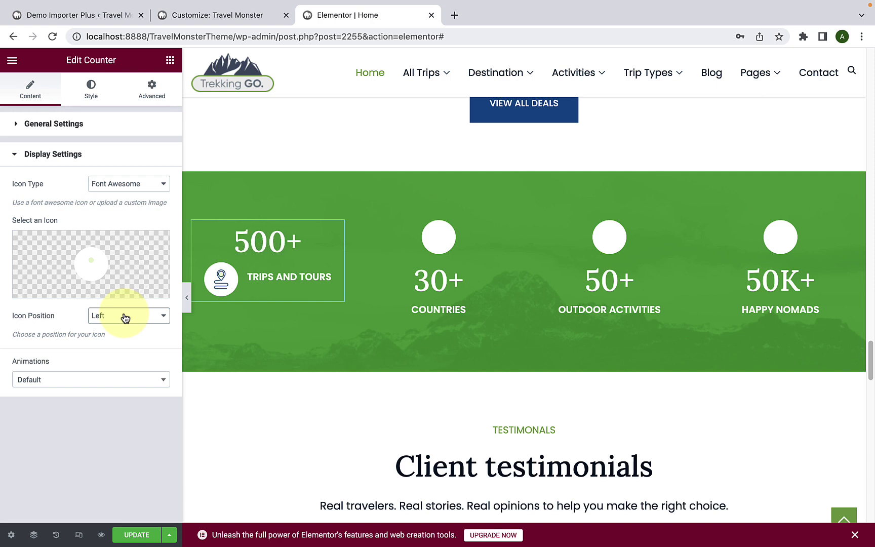
left_click(125, 318)
left_click(115, 343)
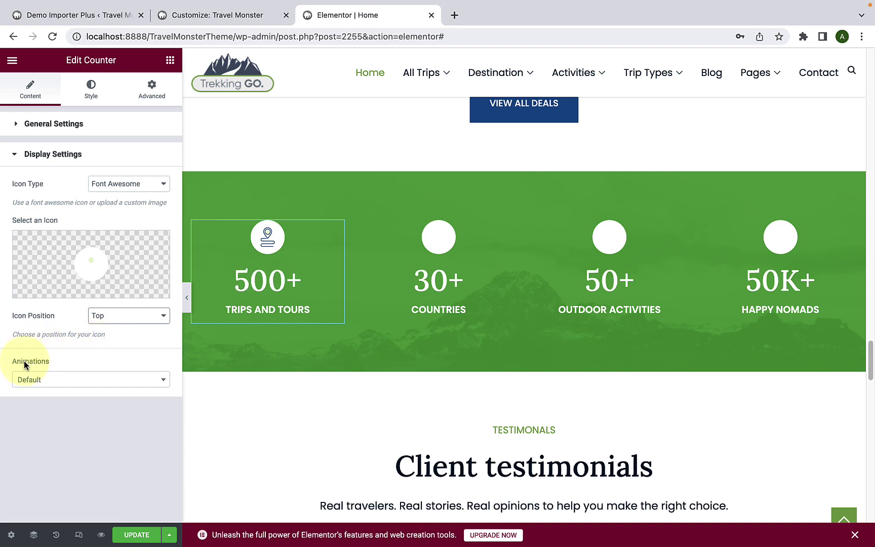
Browse the animations available for the Trips and Tours counter without choosing one.
left_click(66, 380)
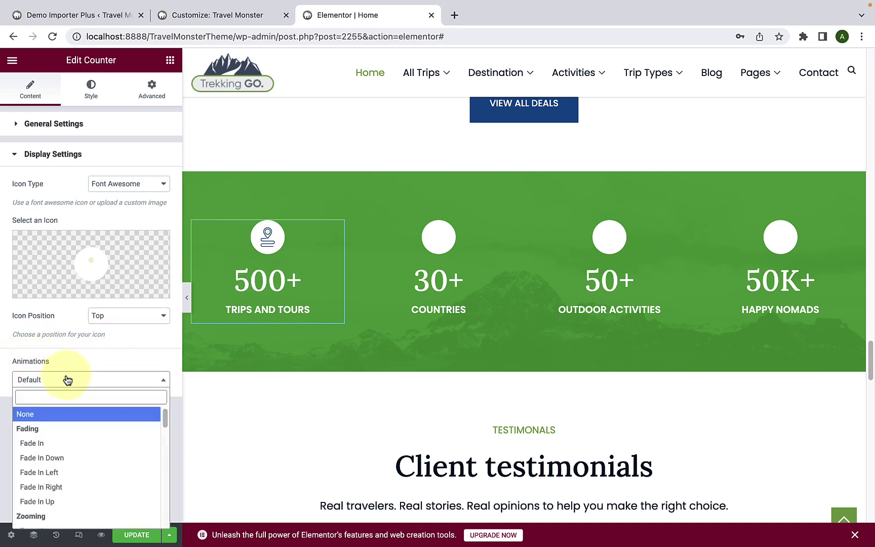
scroll(69, 494, "down", 10)
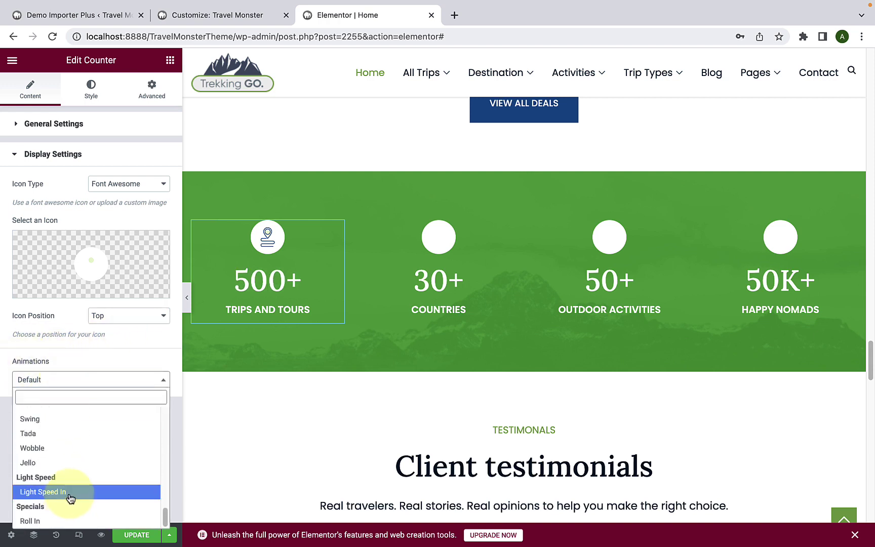
scroll(81, 486, "up", 10)
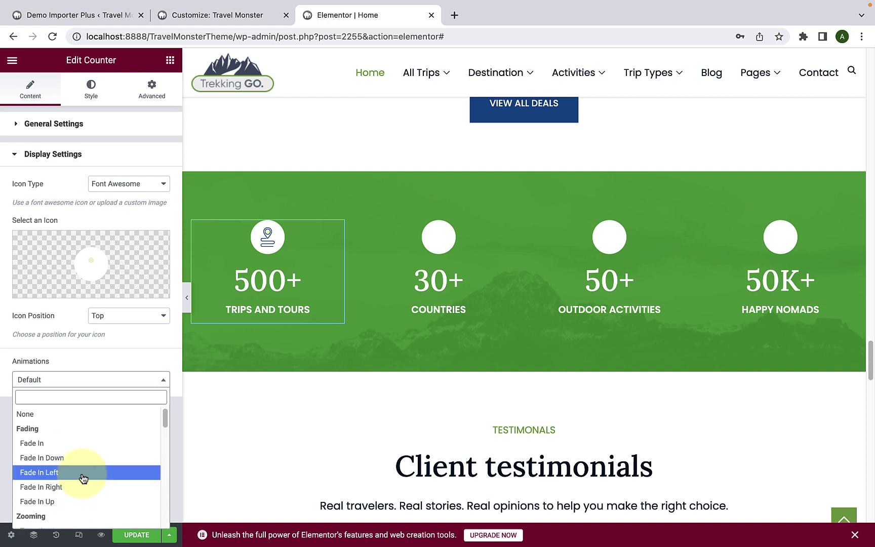
left_click(79, 364)
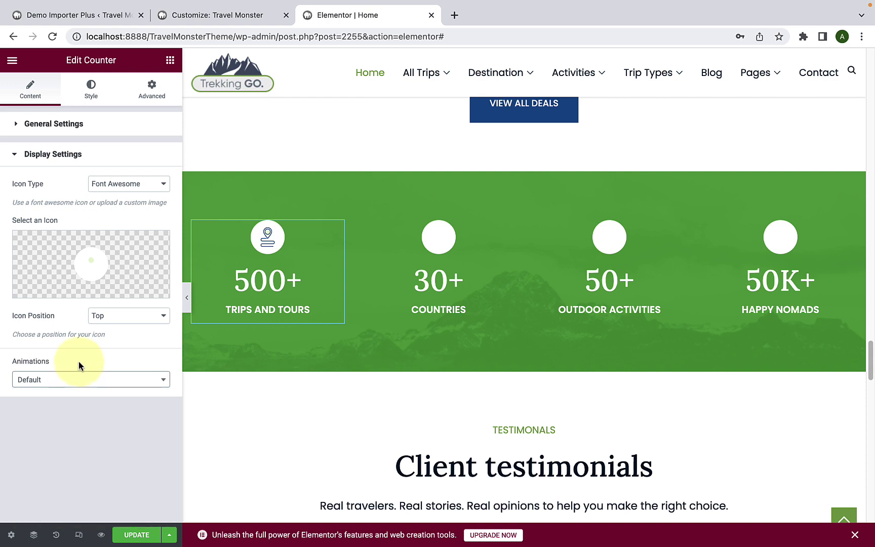
Open the style settings of the Trips and Tours counter and inspect its title color without changing it.
left_click(92, 99)
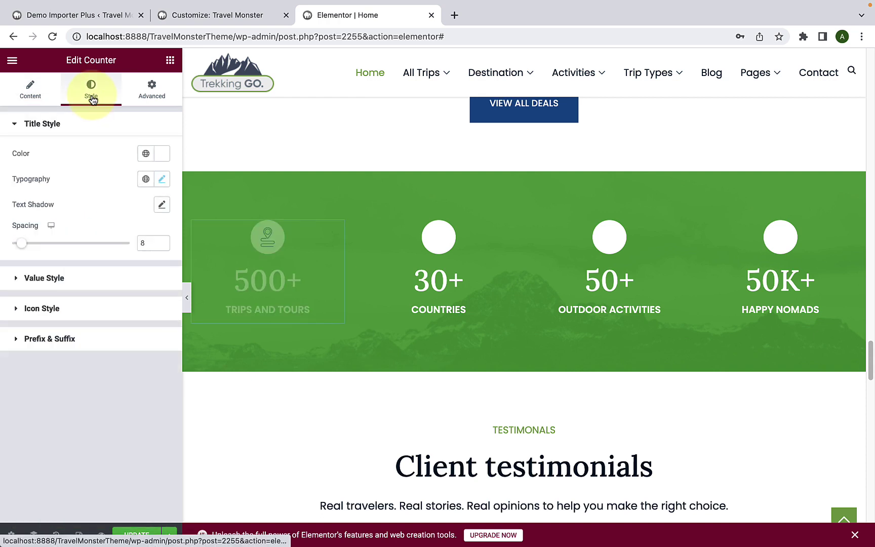
left_click(162, 159)
left_click(84, 151)
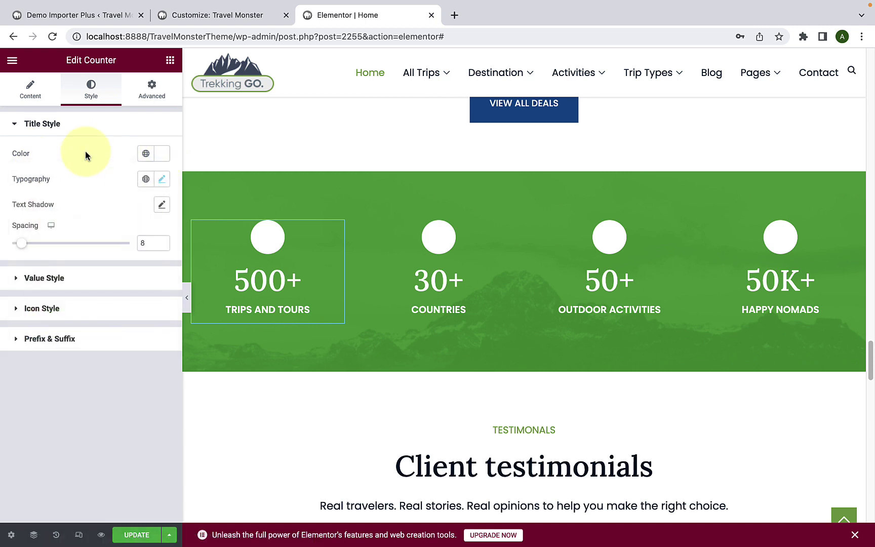
Review the Trips and Tours counter's title typography and its value, icon, and prefix and suffix style settings.
left_click(161, 179)
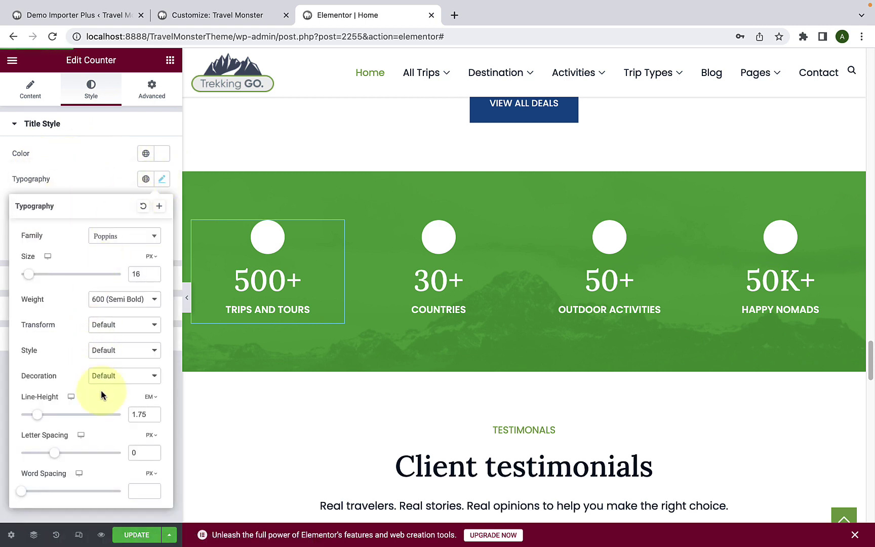
left_click(78, 178)
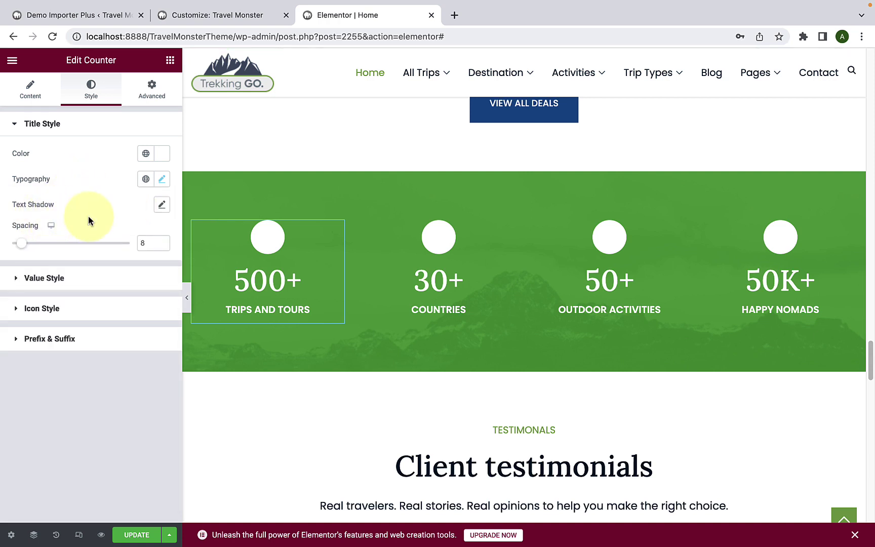
left_click(72, 279)
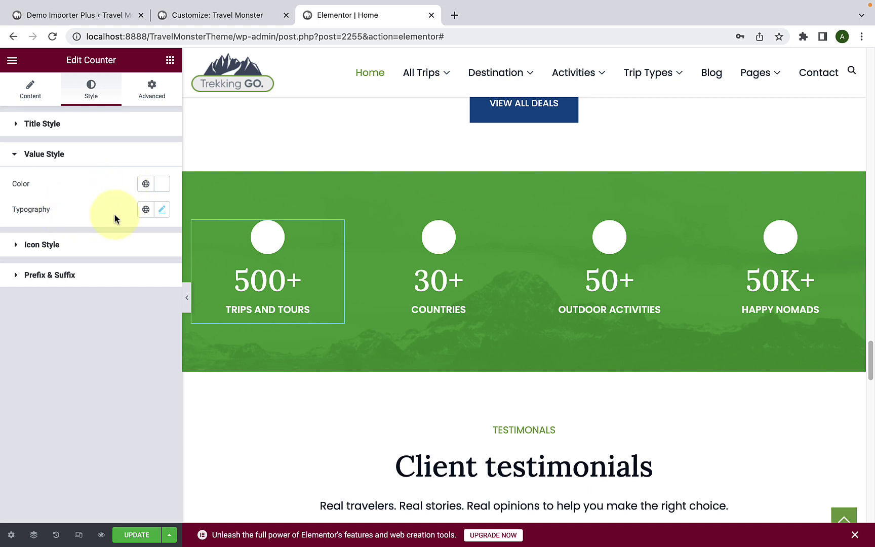
left_click(85, 244)
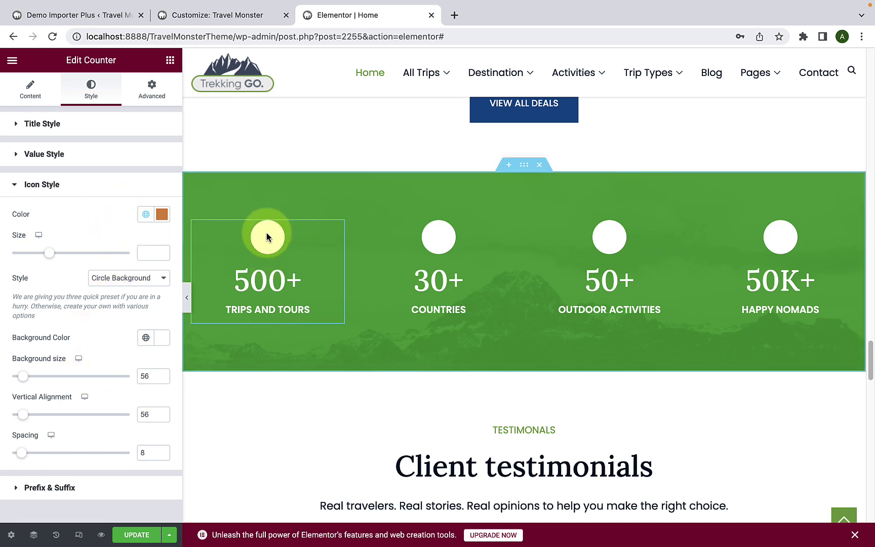
left_click(101, 187)
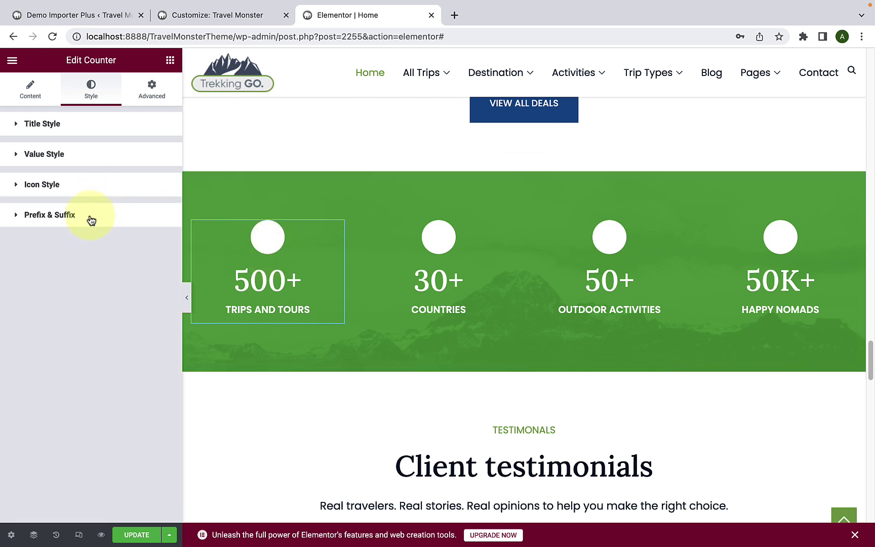
left_click(91, 220)
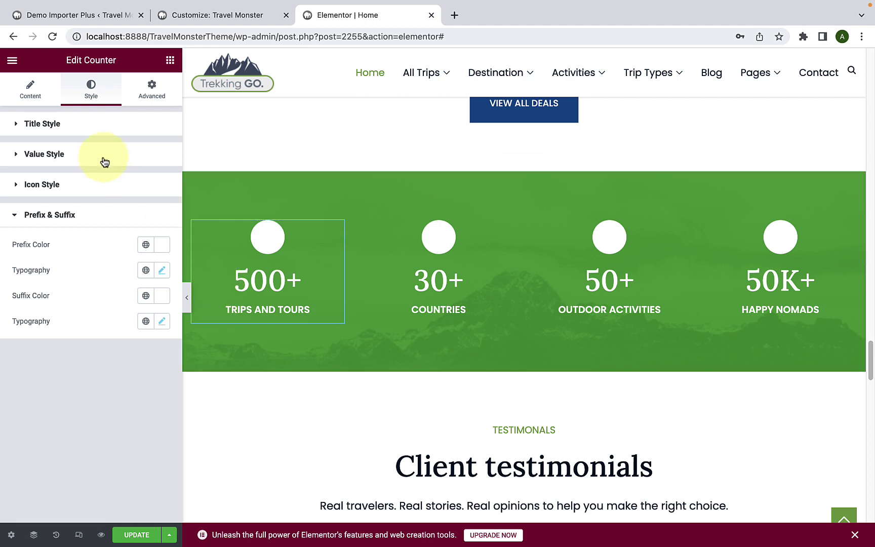
Try a "-" prefix on the Trips and Tours counter, check the prefix style options, and clear the prefix again.
left_click(40, 96)
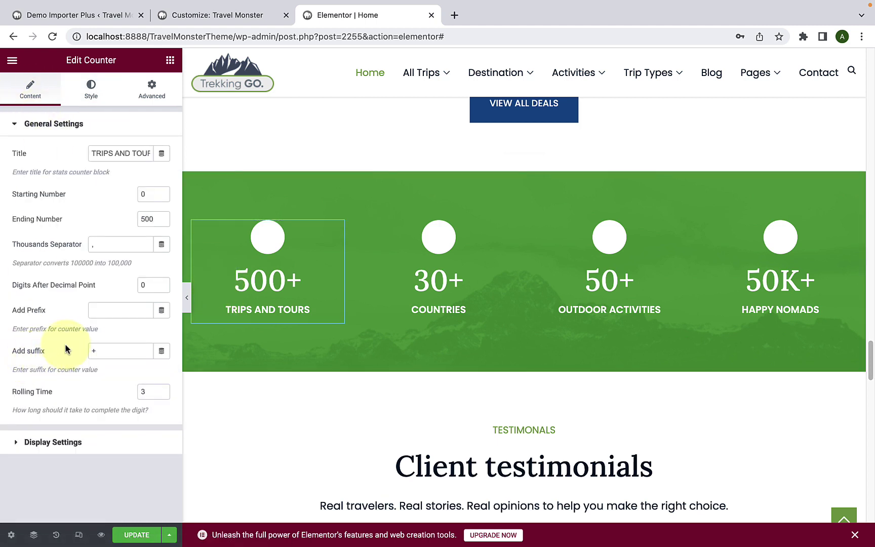
type("-")
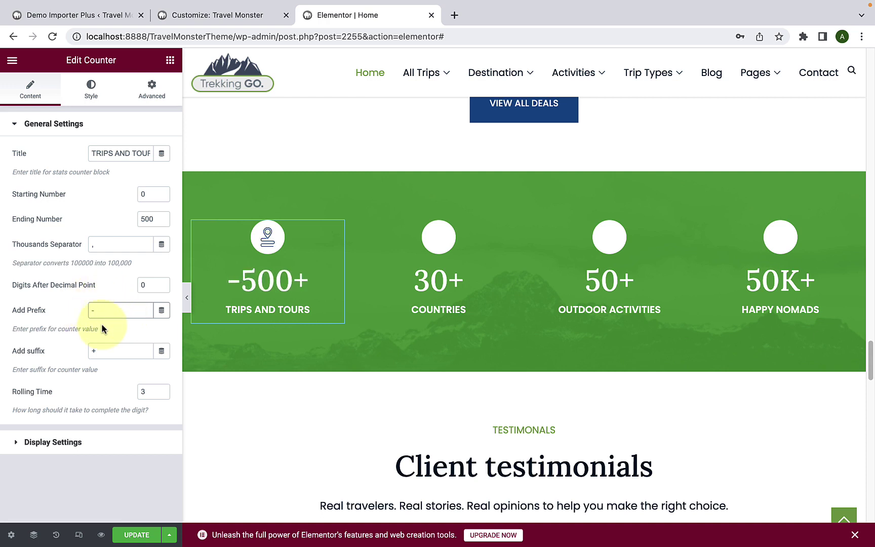
left_click(91, 89)
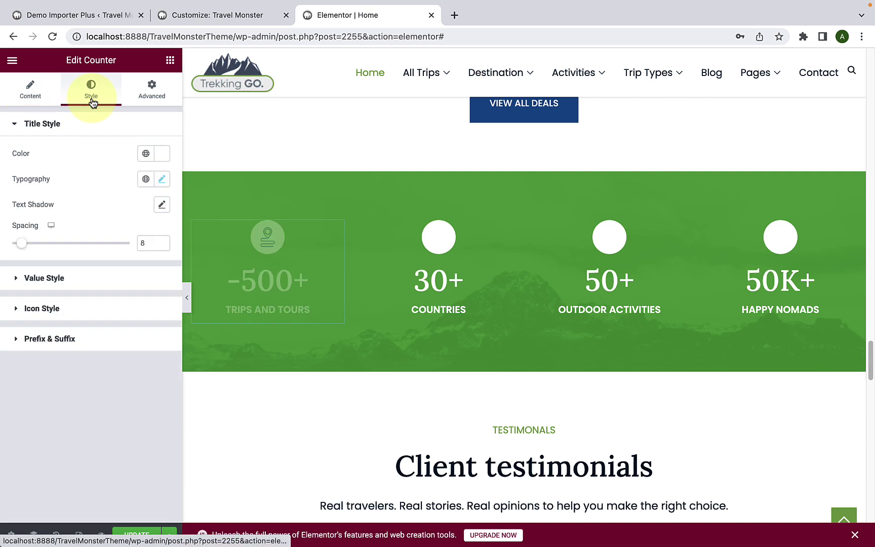
left_click(87, 341)
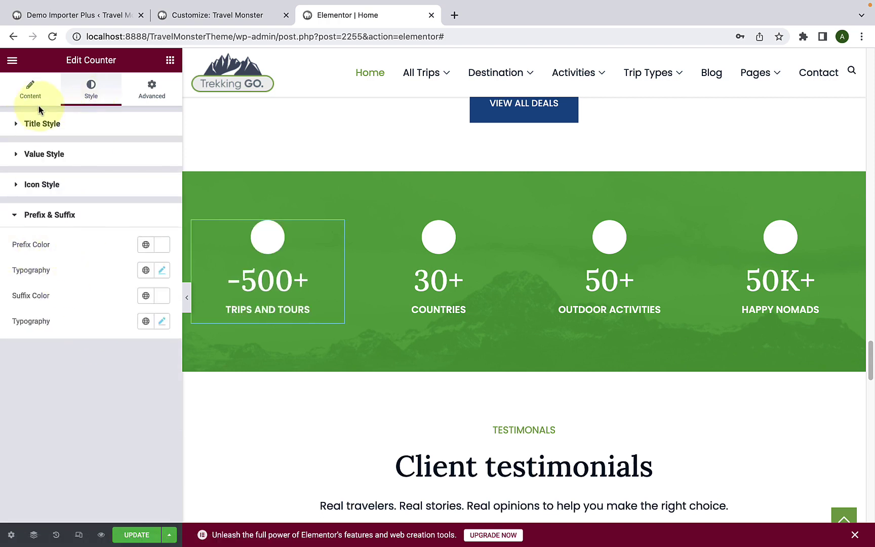
left_click(30, 87)
left_click(121, 307)
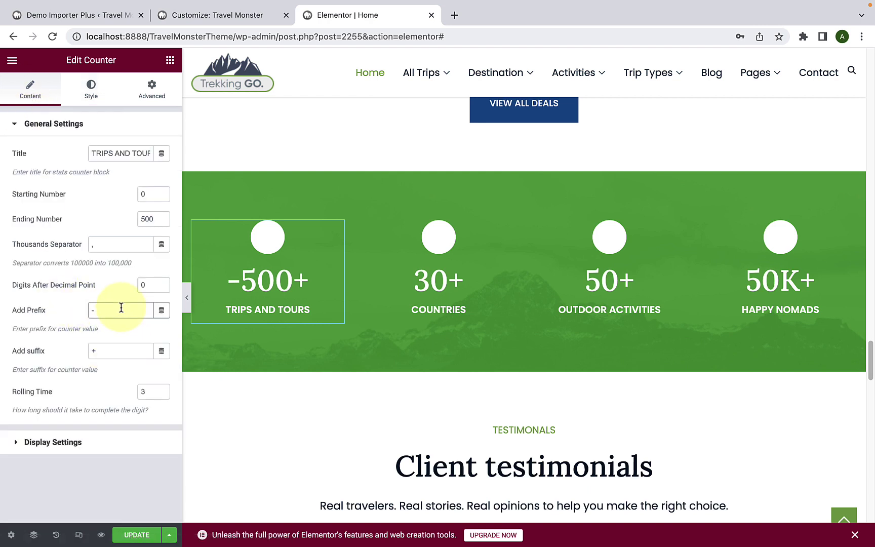
key("BackSpace")
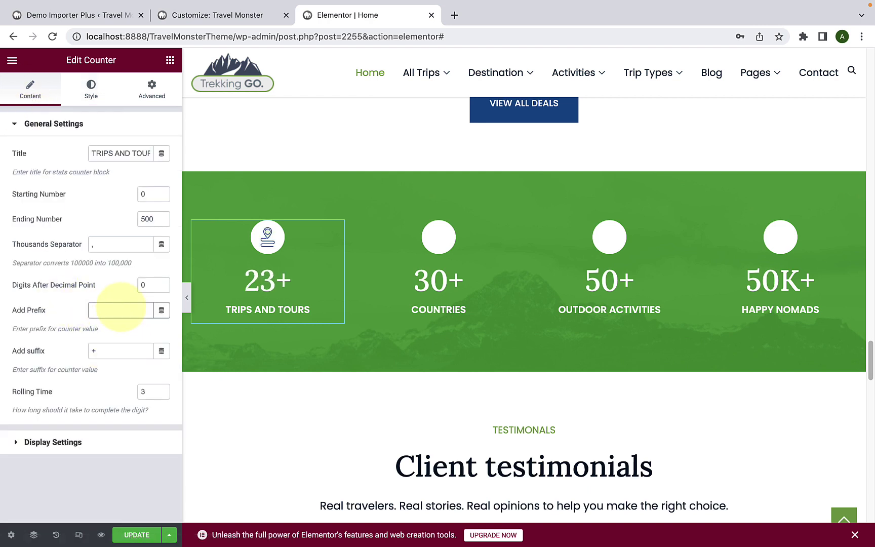
left_click(103, 106)
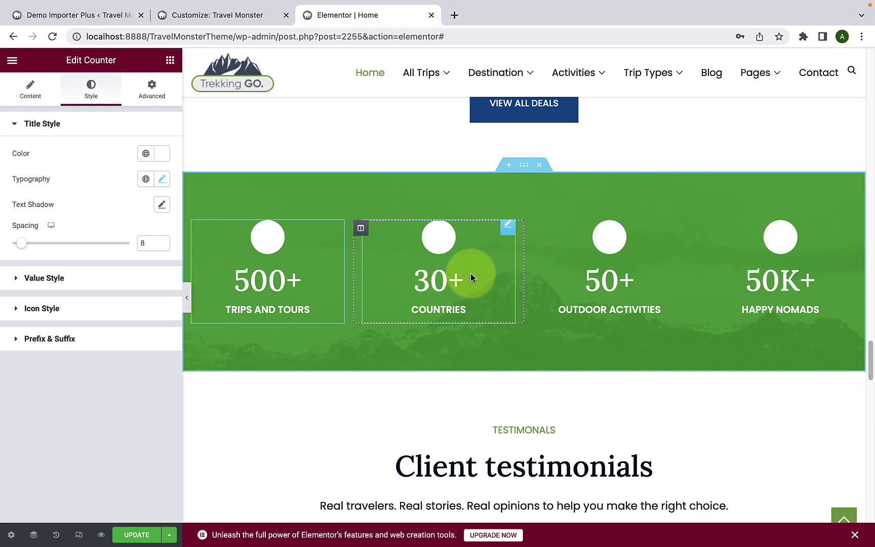
Review the general content settings of the Countries, Outdoor Activities and Happy Nomads counters.
left_click(654, 275)
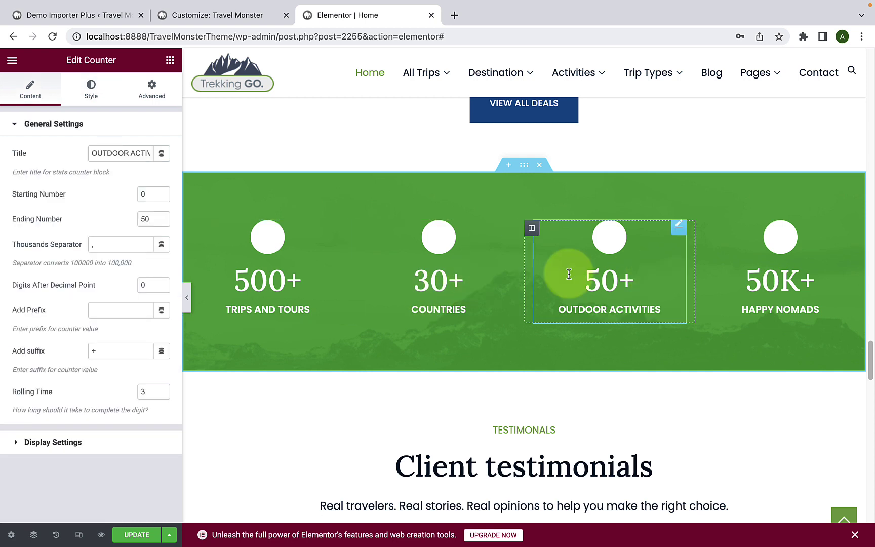
left_click(458, 257)
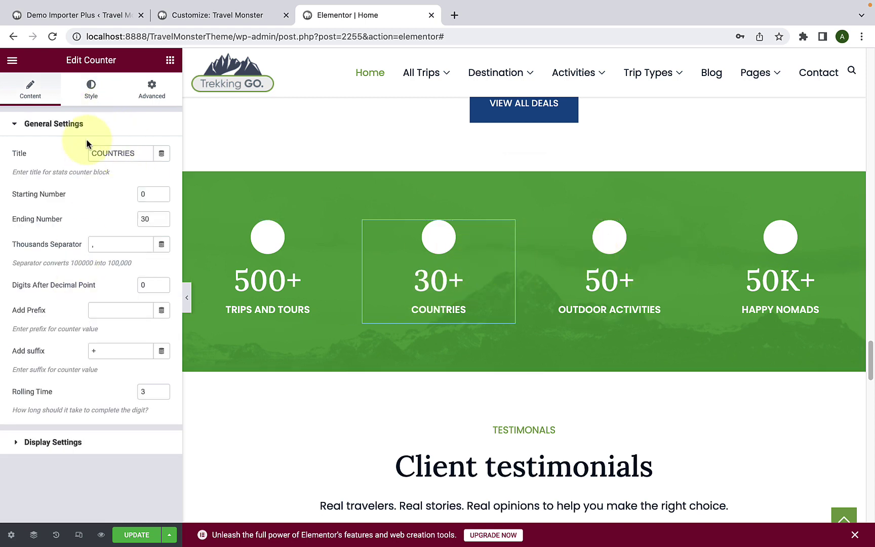
left_click(644, 264)
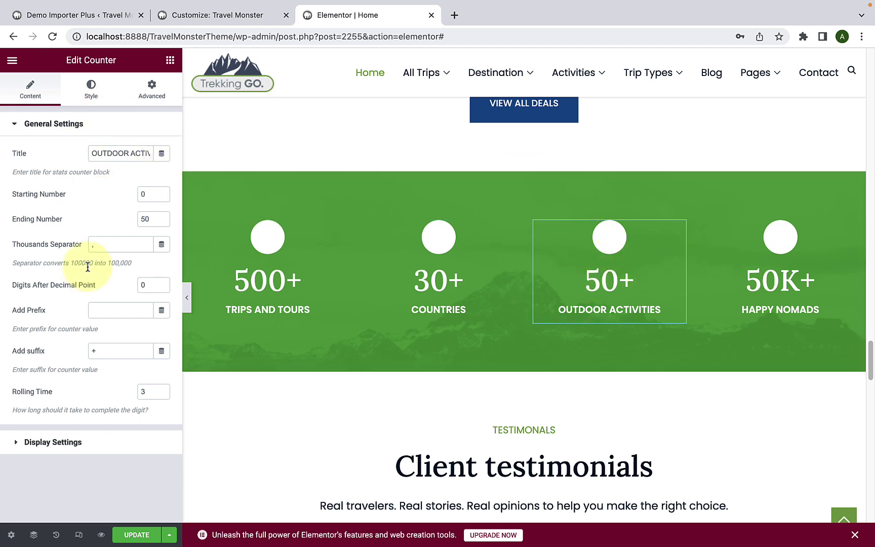
left_click(750, 235)
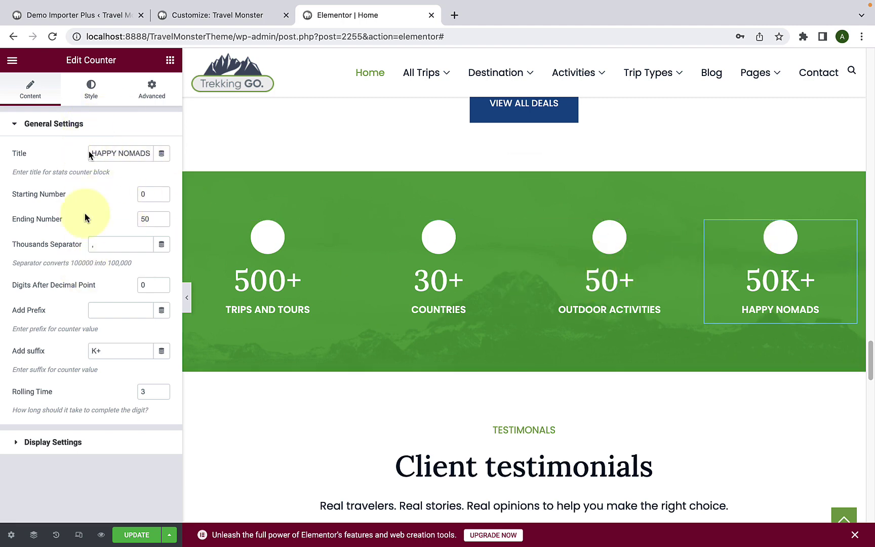
Open the content settings of the testimonial carousel in the Client testimonials section.
scroll(513, 382, "down", 5)
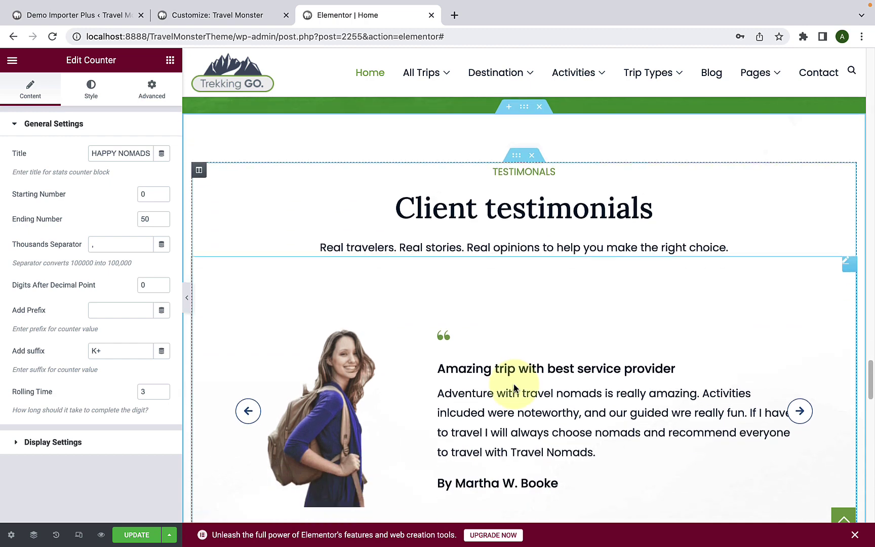
scroll(513, 388, "down", 2)
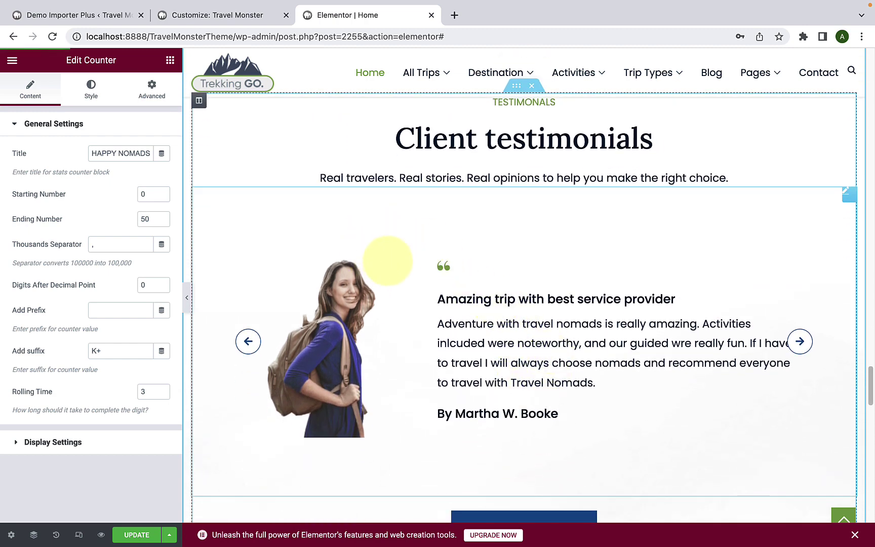
left_click(387, 261)
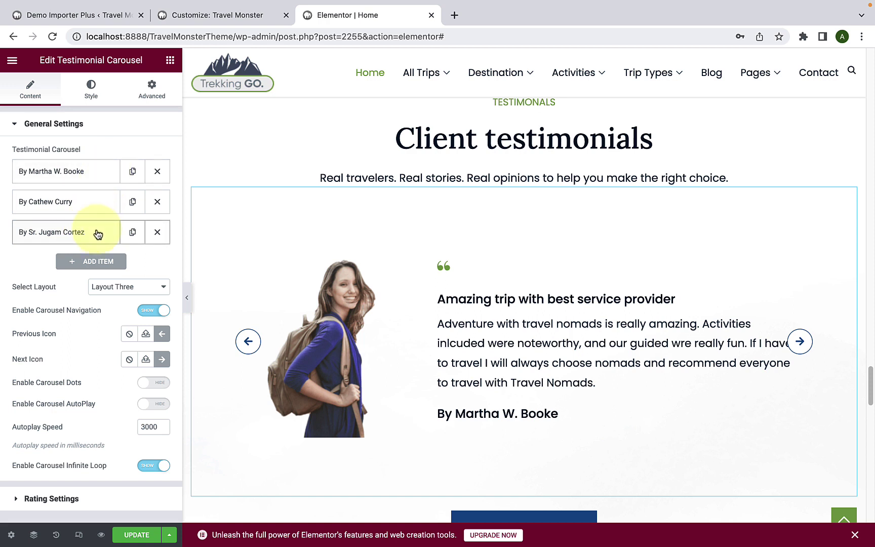
Add a trial testimonial item, look through its image, title, content, name and designation fields, and delete the item.
left_click(93, 262)
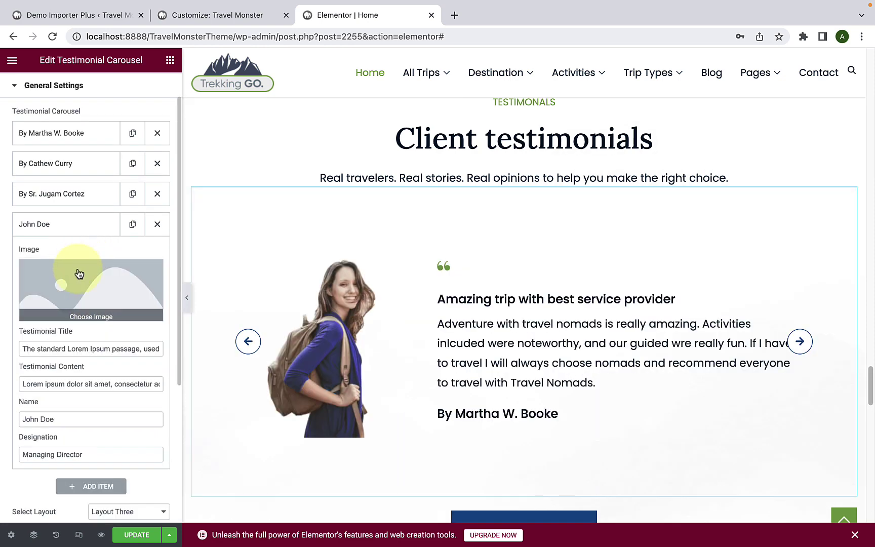
left_click(89, 290)
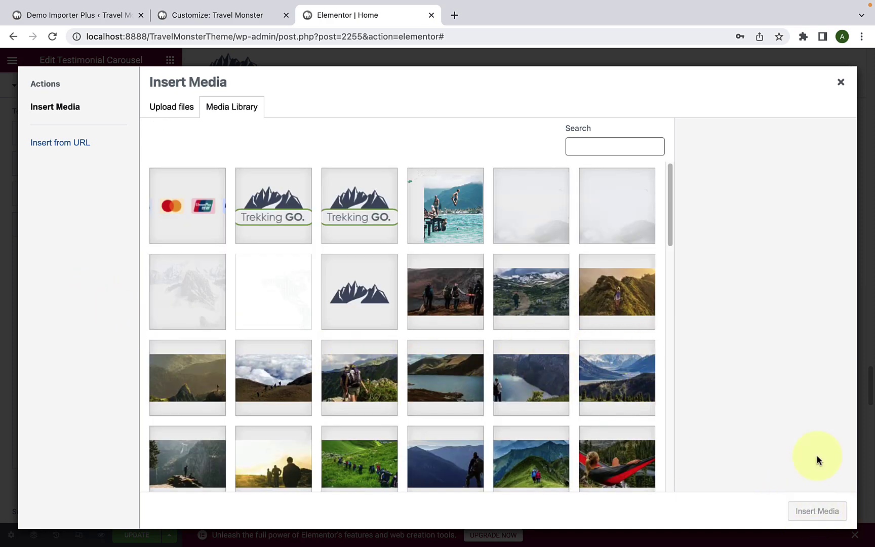
left_click(840, 82)
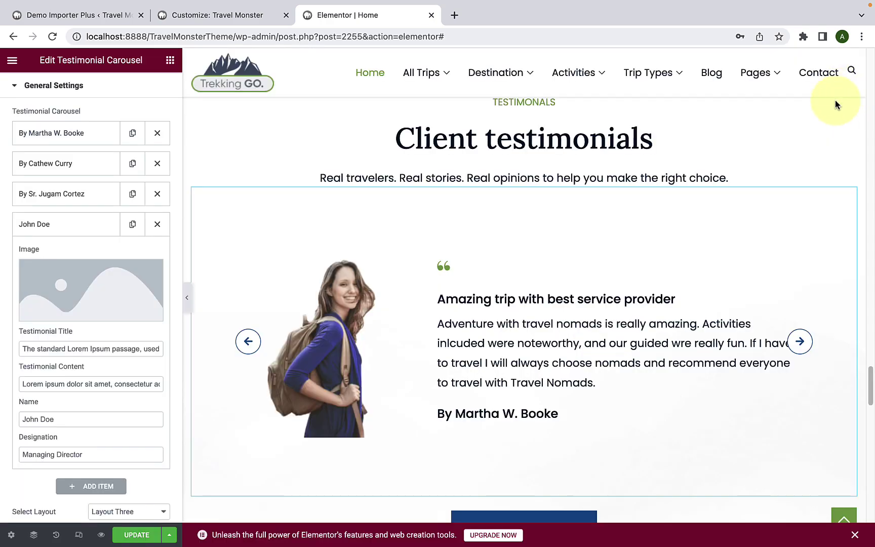
triple_click(54, 348)
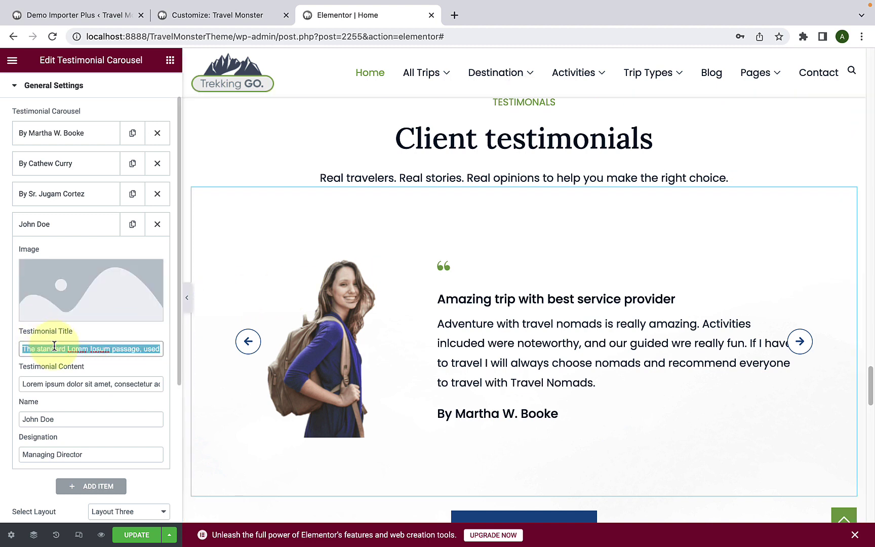
triple_click(63, 383)
left_click(61, 418)
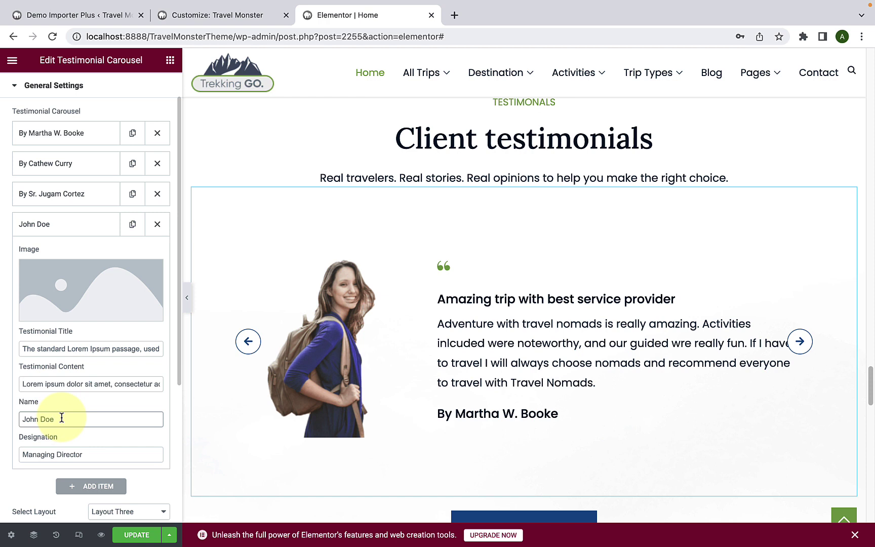
left_click(91, 447)
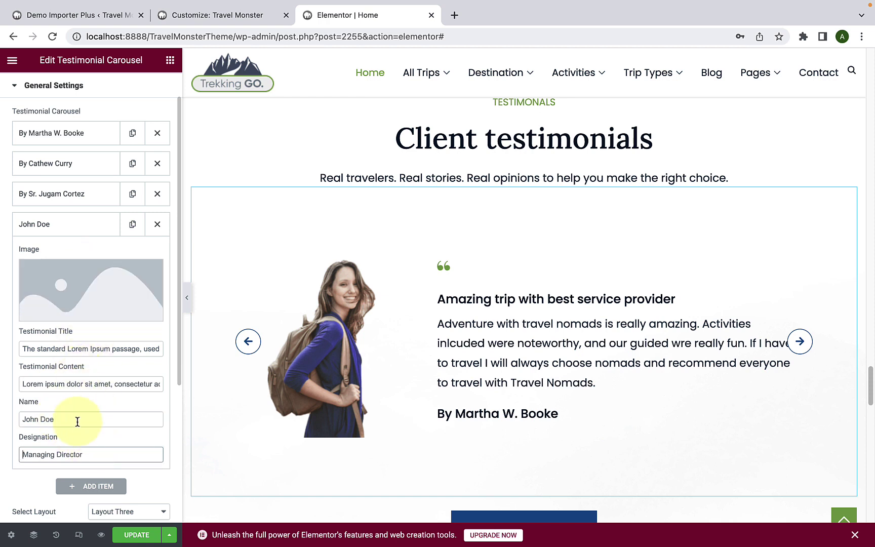
left_click(157, 225)
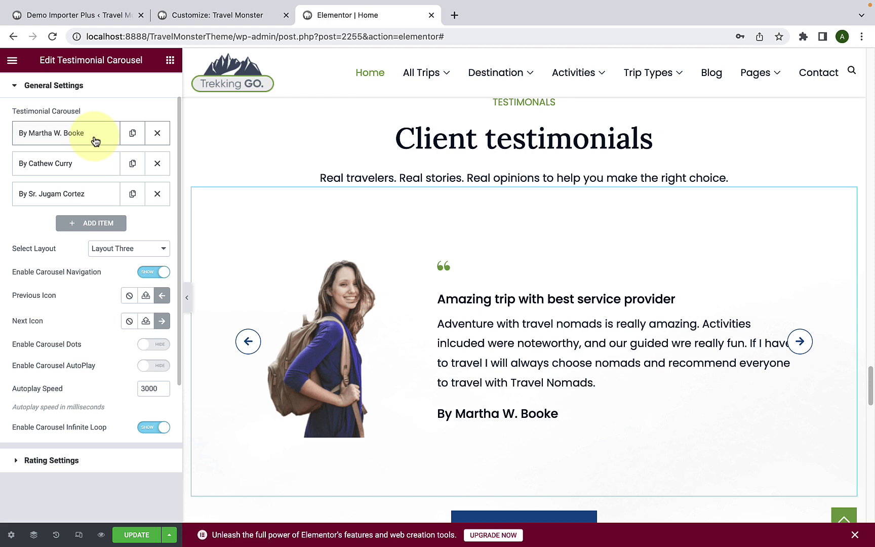
Set the first testimonial's designation to "Digital Marketing Manager" and collapse the item.
left_click(65, 133)
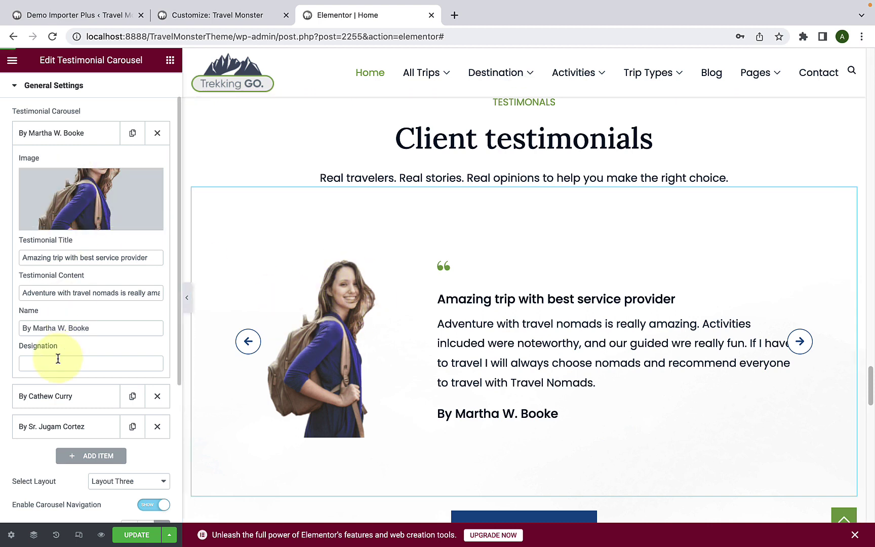
type("Digital Marketing Manager")
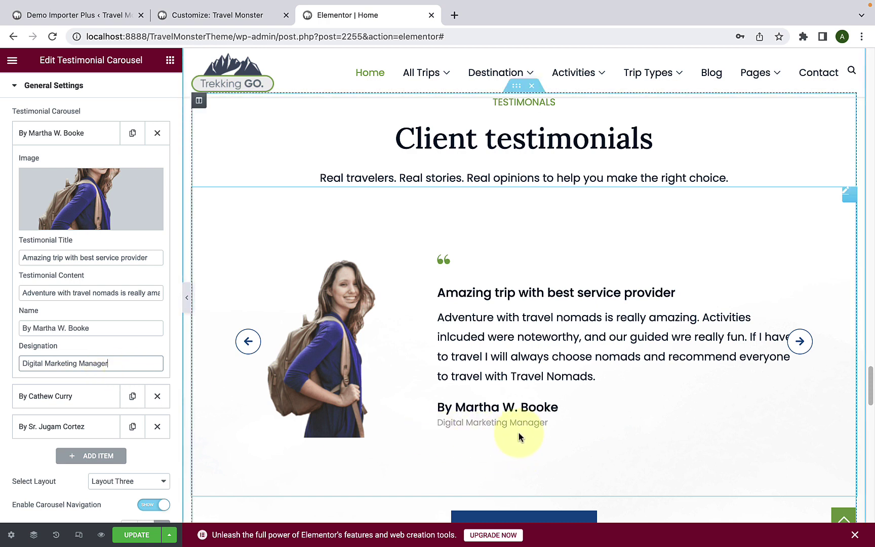
left_click(94, 141)
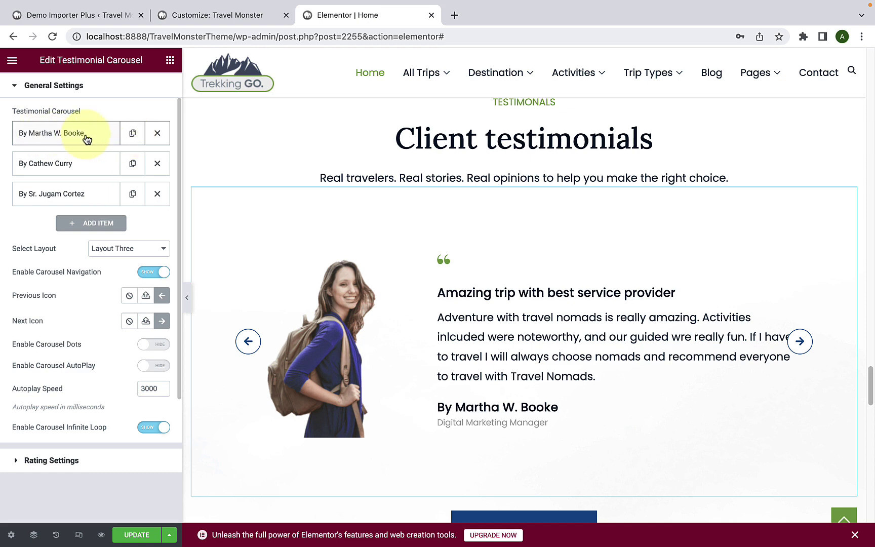
Duplicate the first testimonial item and delete the copy.
left_click(130, 138)
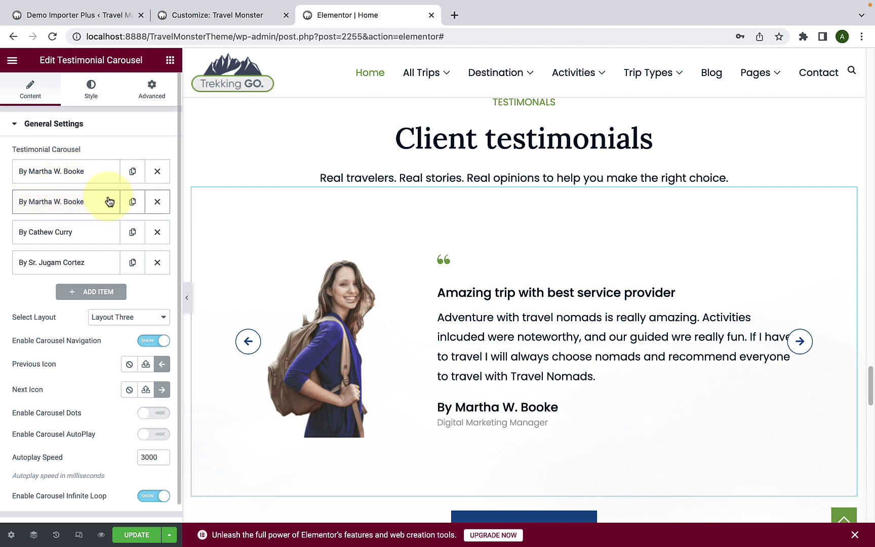
left_click(153, 204)
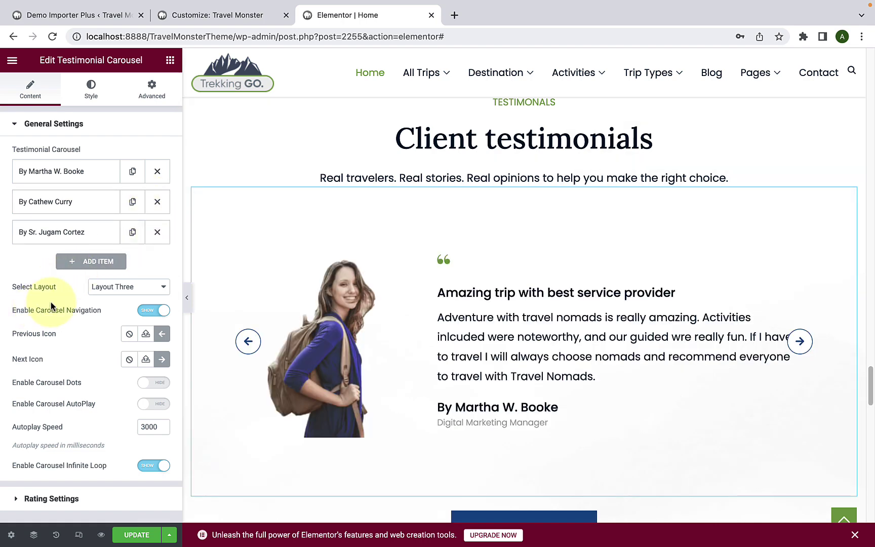
Try Layout One and Layout Six for the testimonial carousel, page through its slides, and restore Layout Three.
left_click(141, 286)
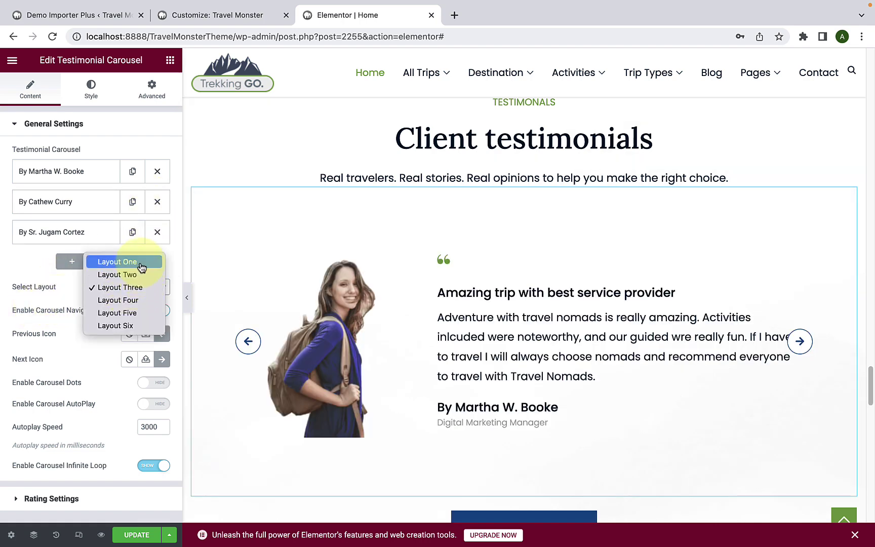
left_click(144, 285)
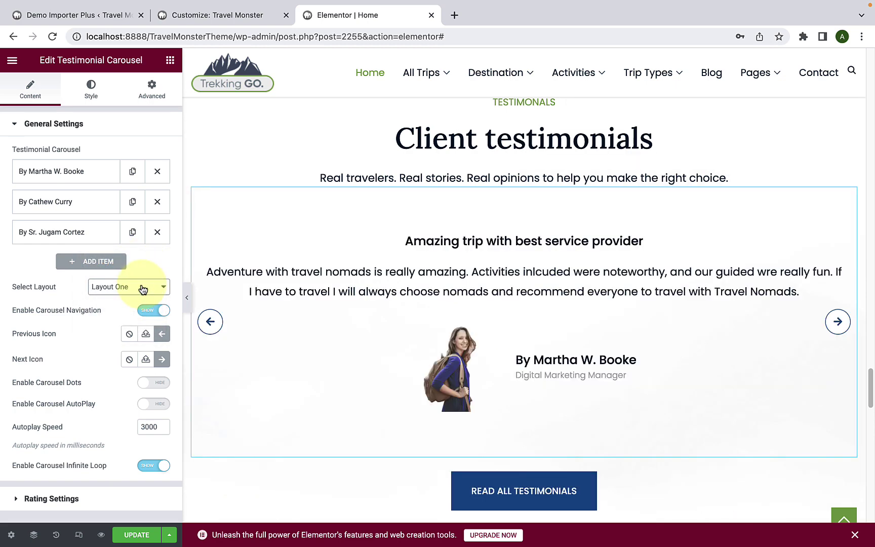
left_click(143, 288)
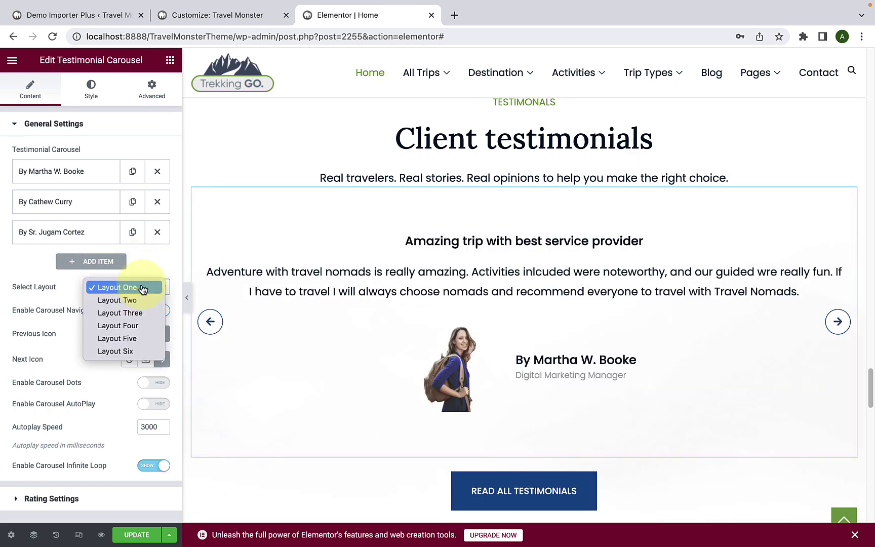
left_click(129, 351)
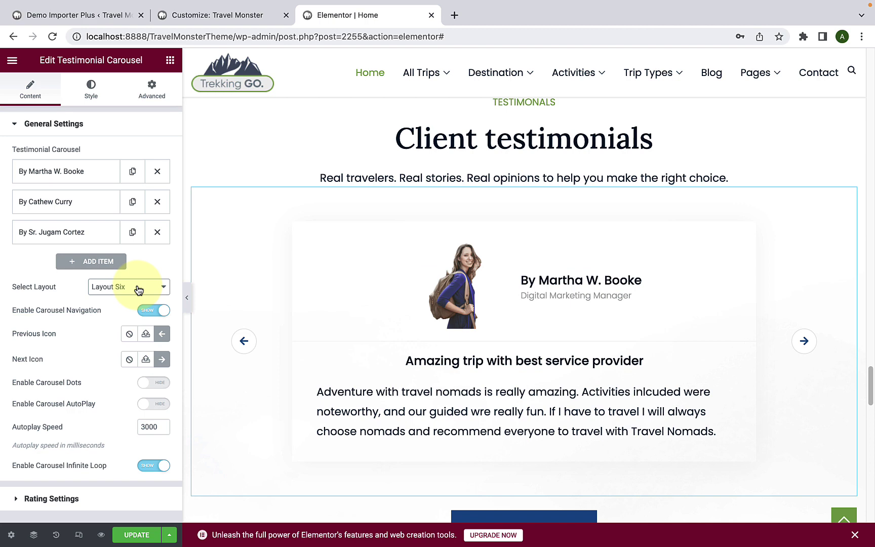
left_click(805, 342)
left_click(807, 346)
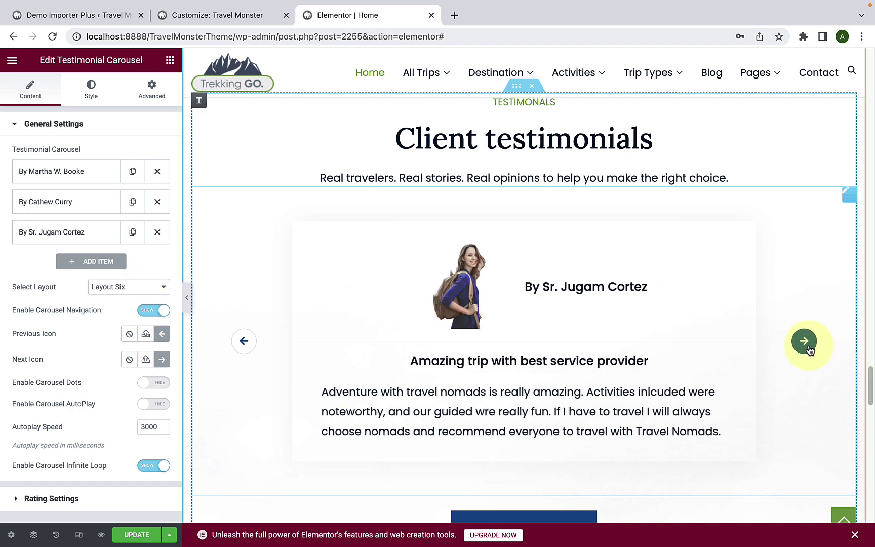
left_click(147, 288)
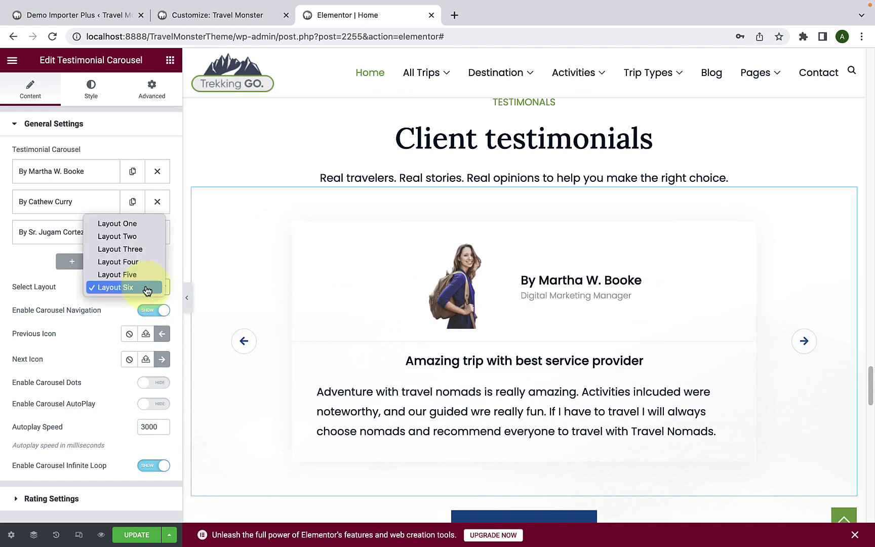
left_click(140, 250)
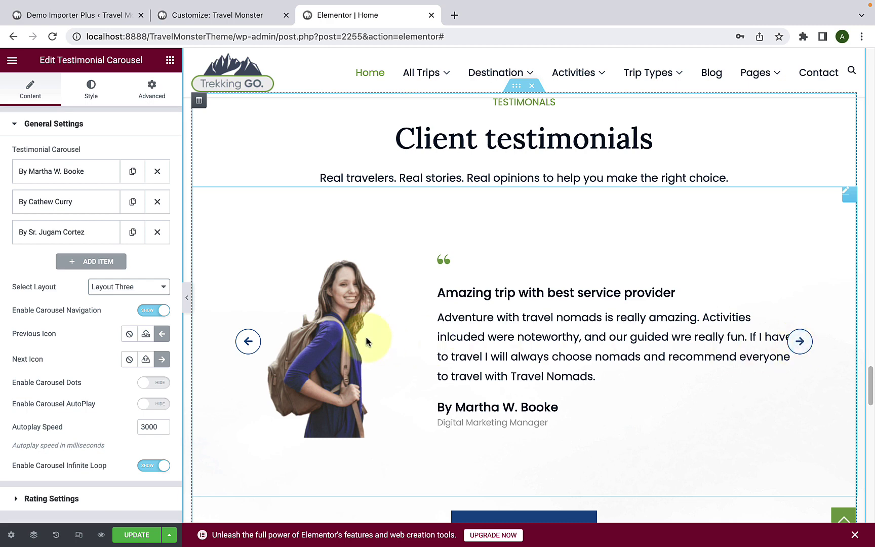
Hide and re-show the testimonial carousel's navigation arrows, and enable the carousel dots.
left_click(144, 313)
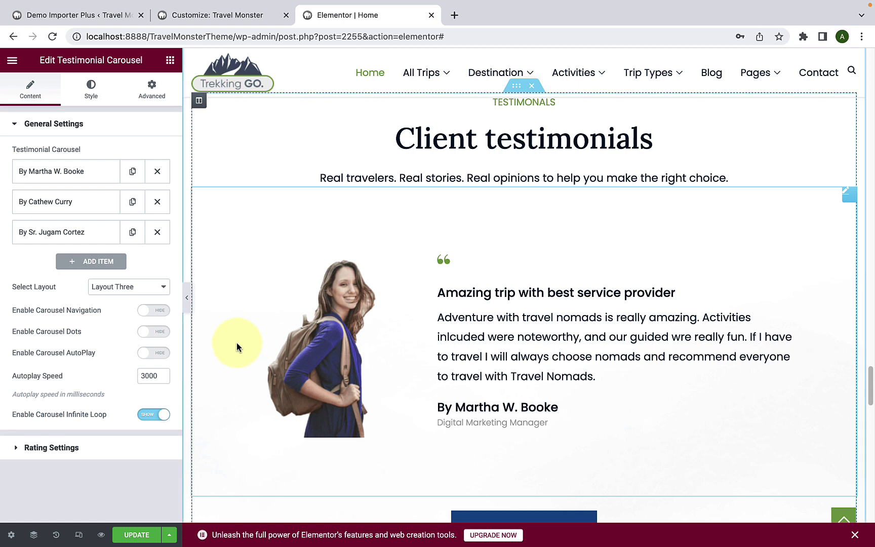
left_click(163, 311)
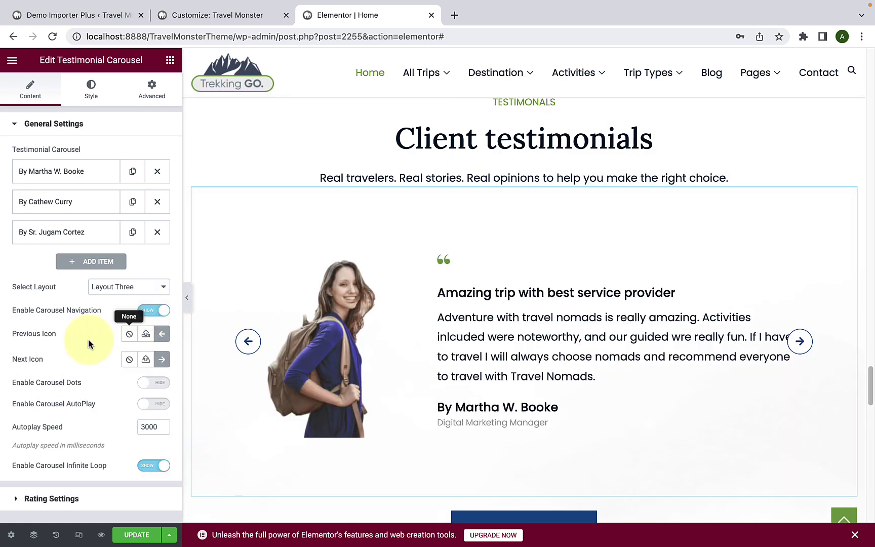
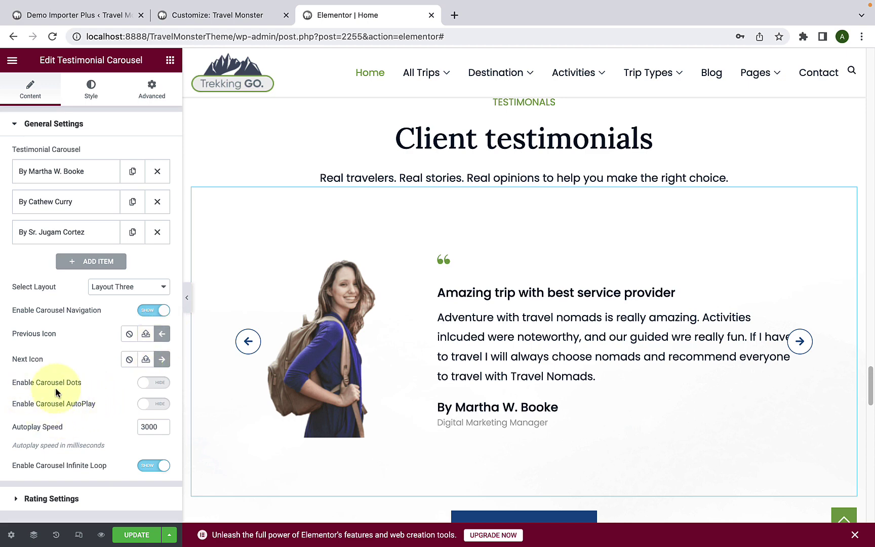
left_click(156, 385)
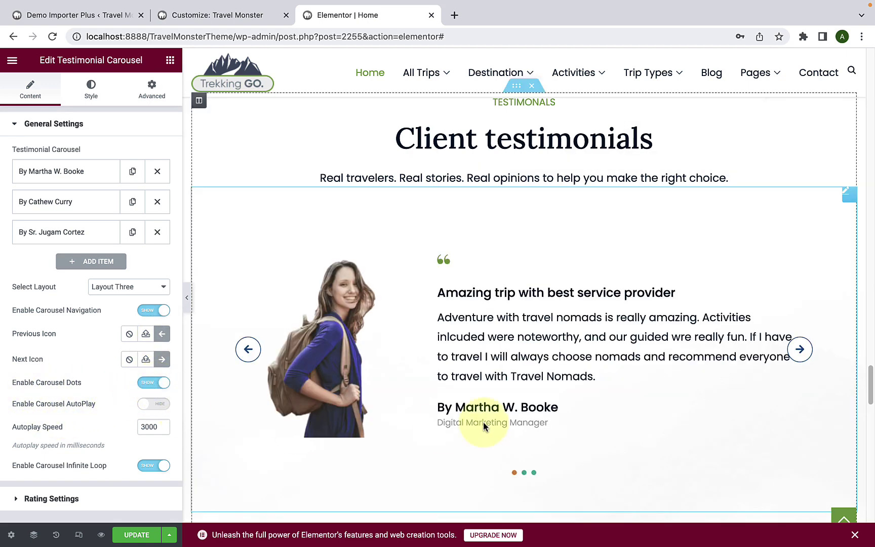
scroll(506, 431, "down", 1)
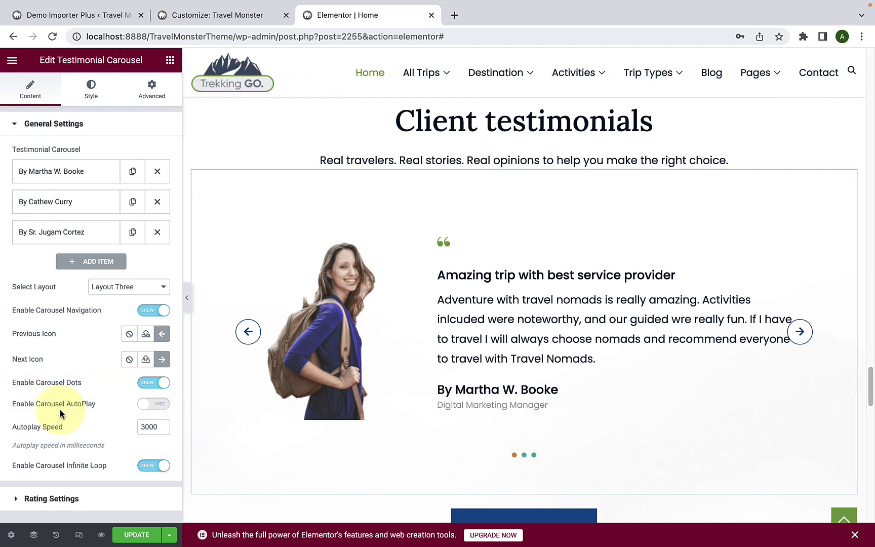
Try out carousel autoplay, leaving it disabled, and disable the carousel's infinite loop.
left_click(151, 405)
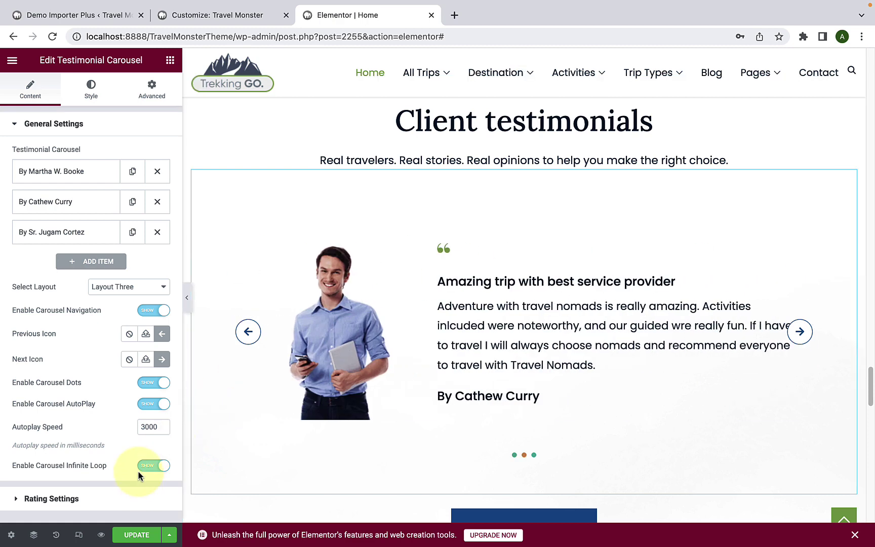
left_click(143, 470)
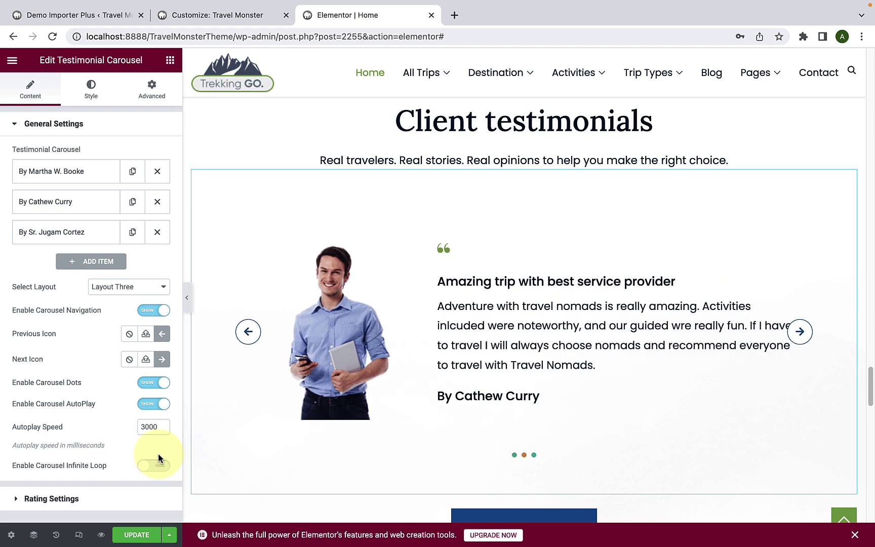
left_click(145, 405)
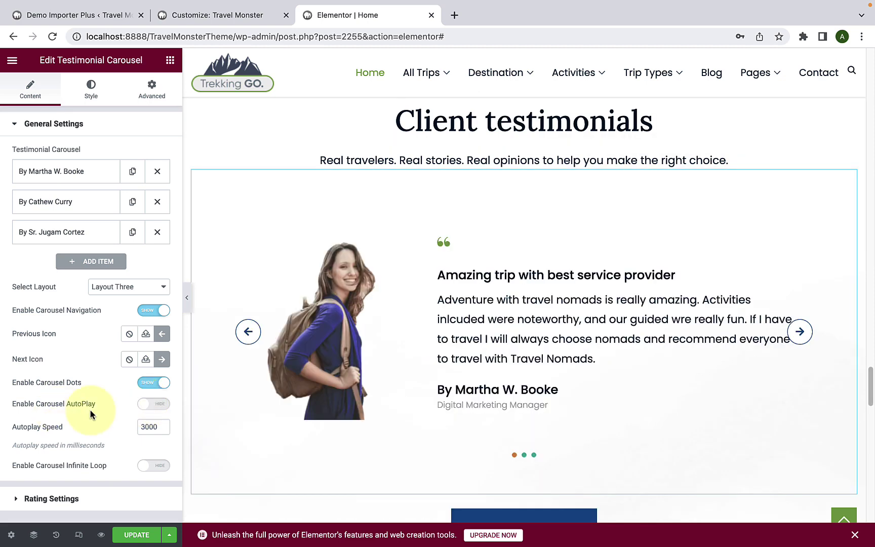
Enable the rating in the testimonial carousel's rating settings and check the rating scale options, keeping 0-5.
left_click(89, 496)
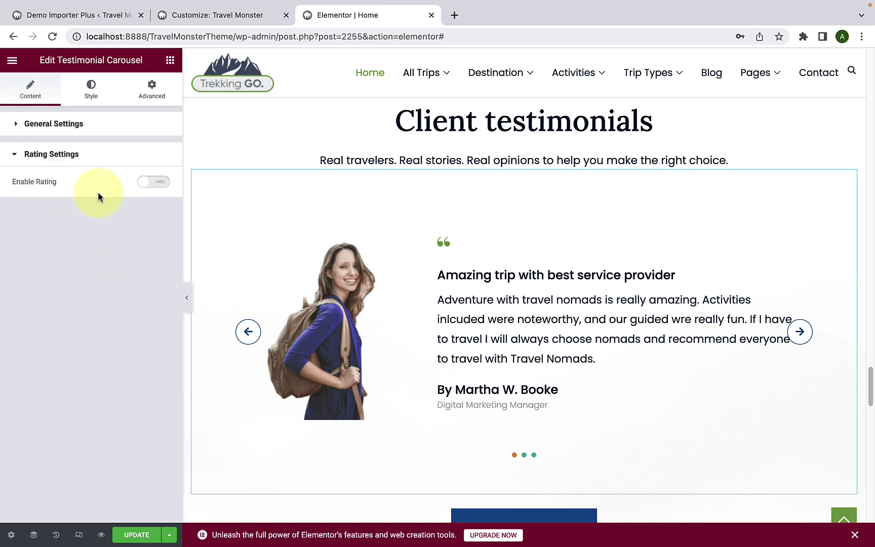
left_click(160, 185)
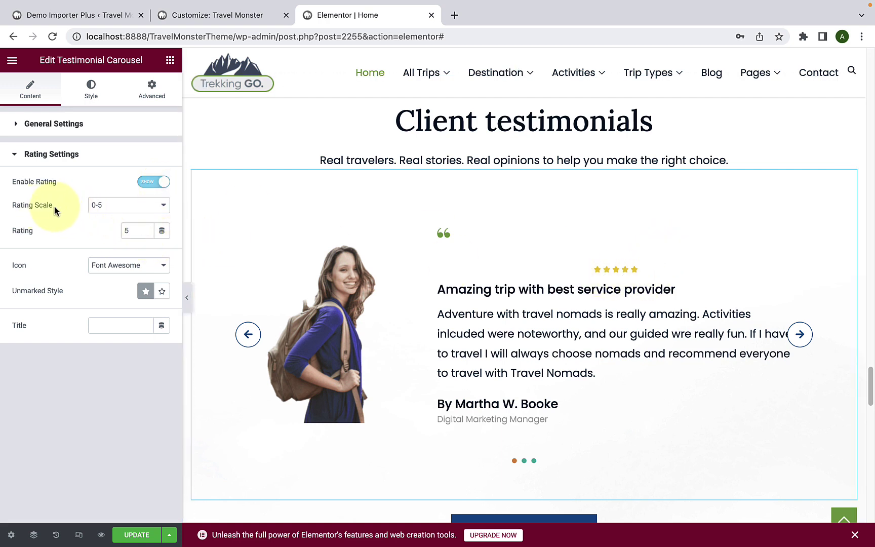
left_click(96, 212)
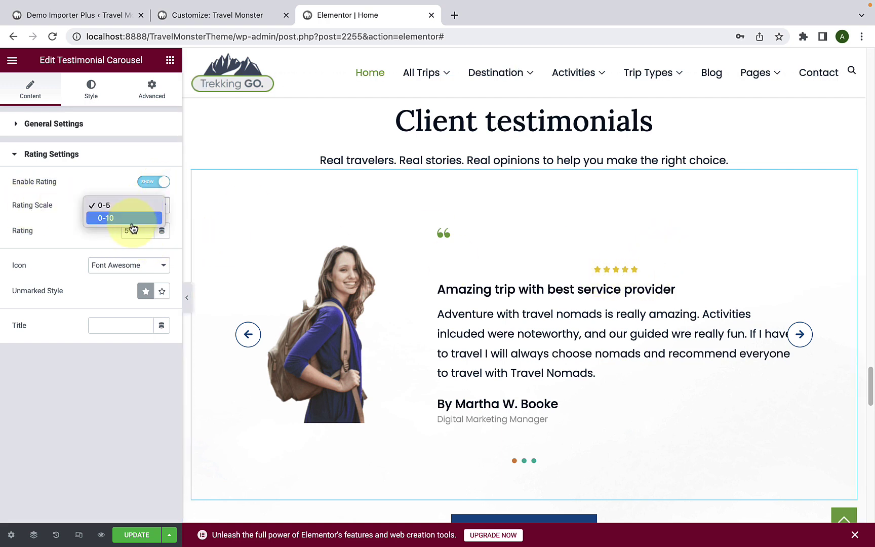
left_click(74, 220)
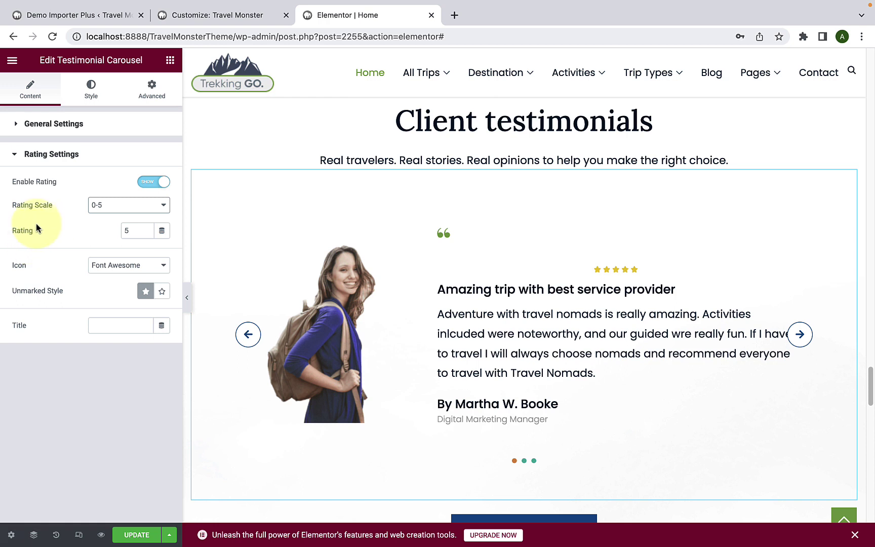
Try a testimonial rating of 3 and restore it to 5.
left_click(129, 231)
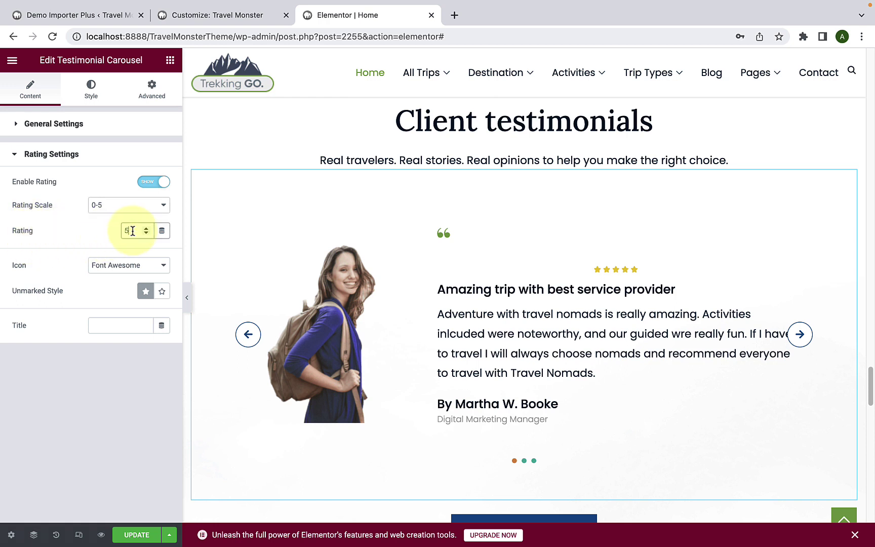
left_click_drag(129, 231, 121, 231)
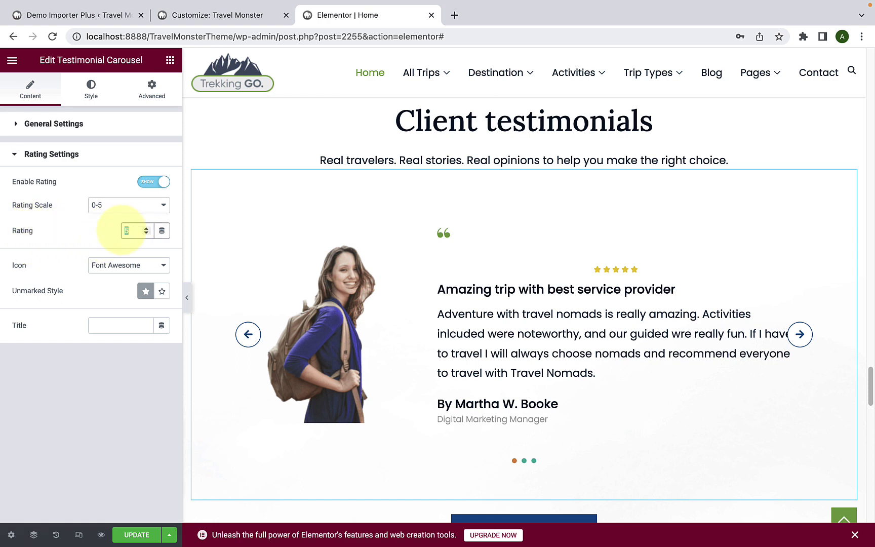
type("3")
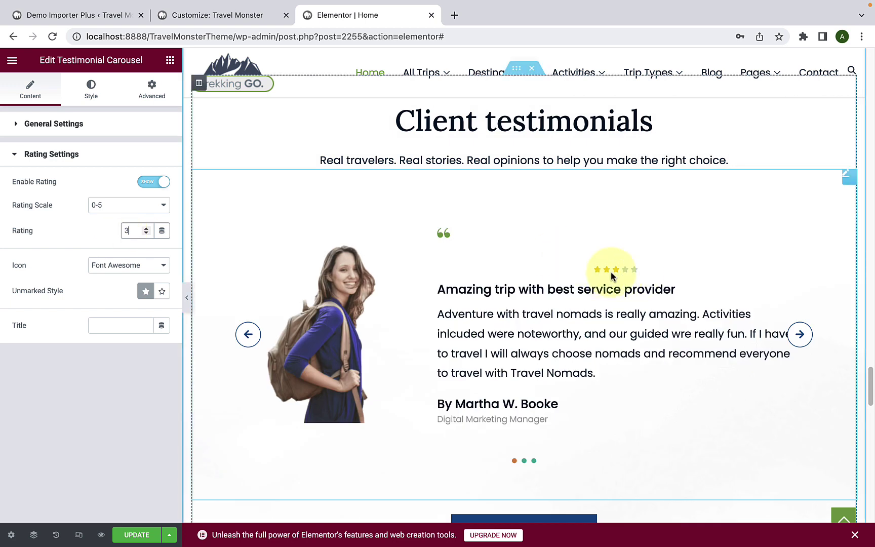
double_click(123, 231)
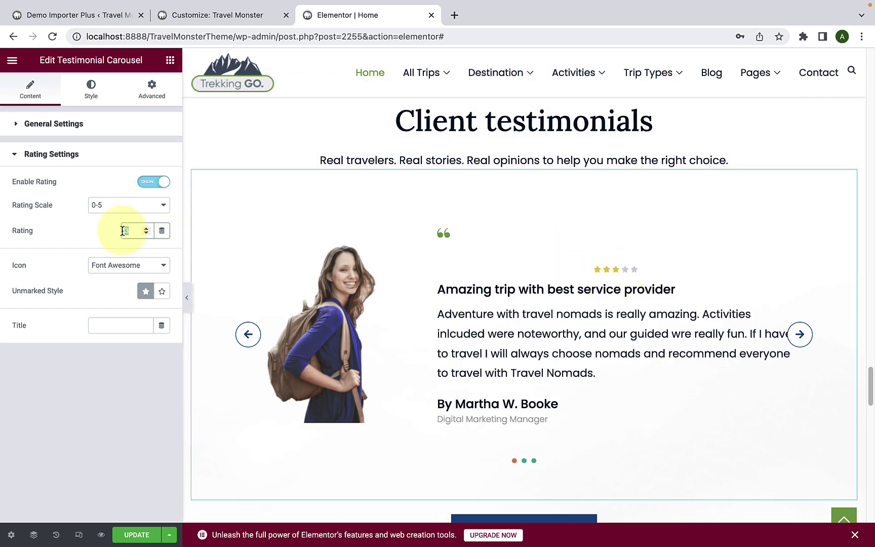
type("5")
Check the rating's icon and title options, and try the outlined unmarked star style before restoring Solid.
left_click(23, 267)
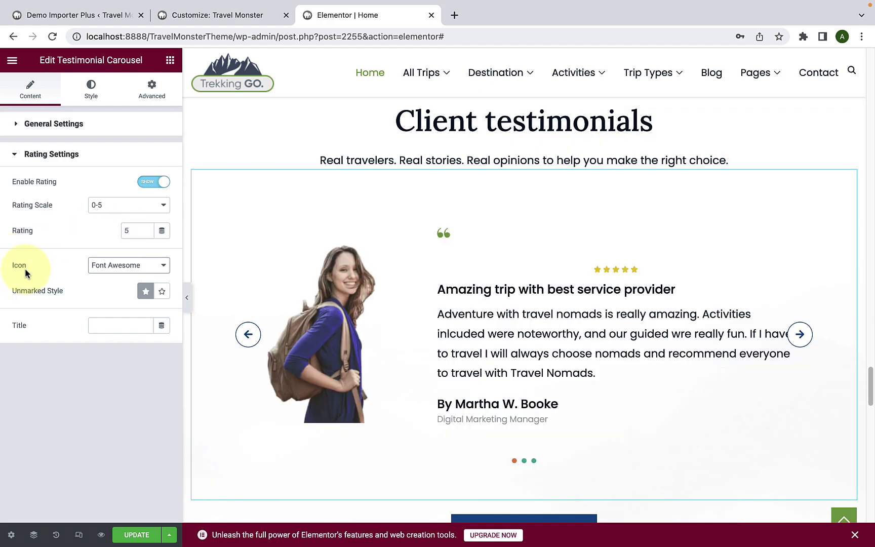
left_click(109, 275)
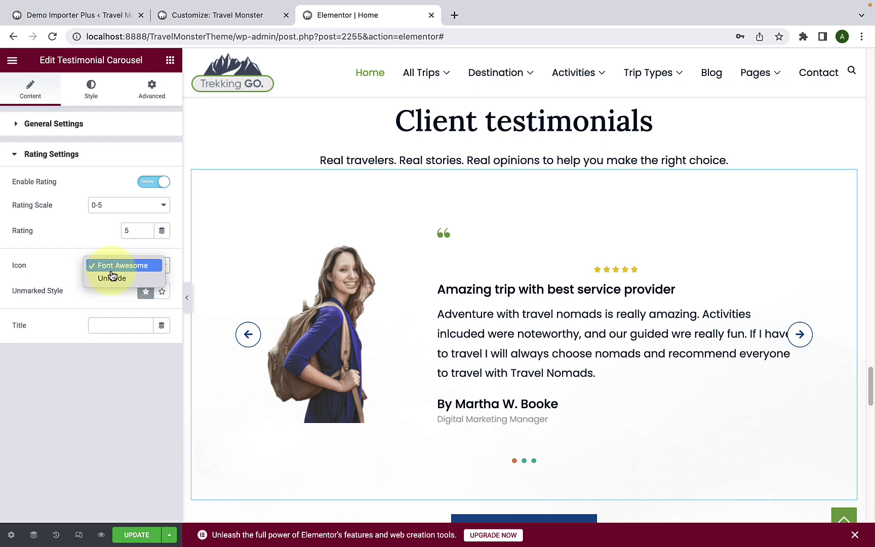
left_click(30, 269)
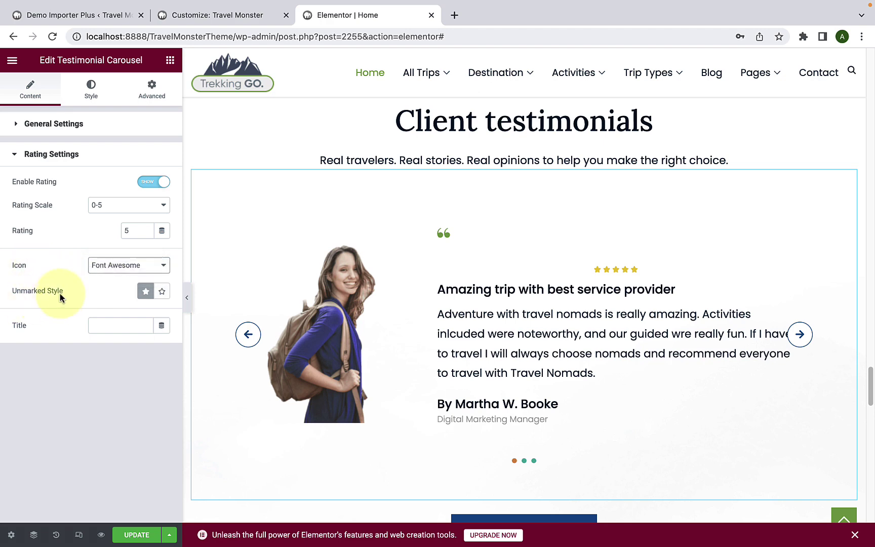
left_click(162, 293)
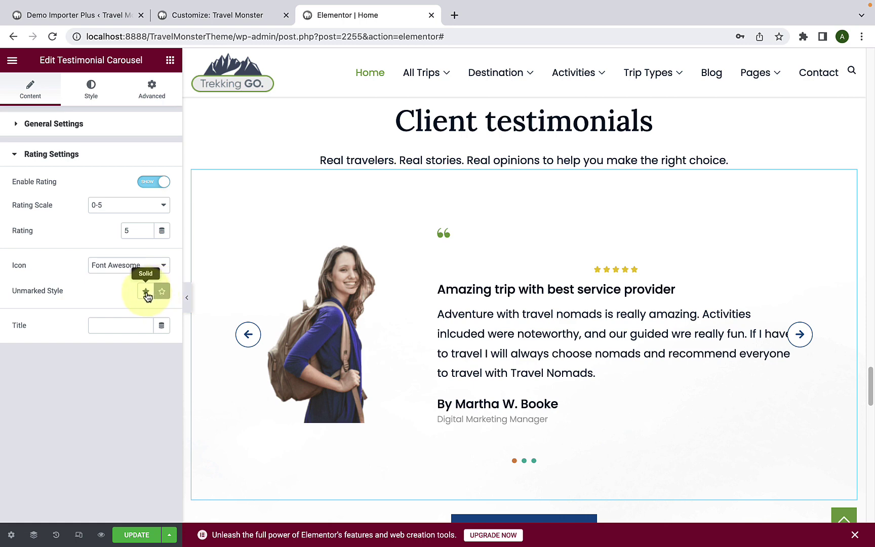
left_click(147, 294)
left_click(115, 323)
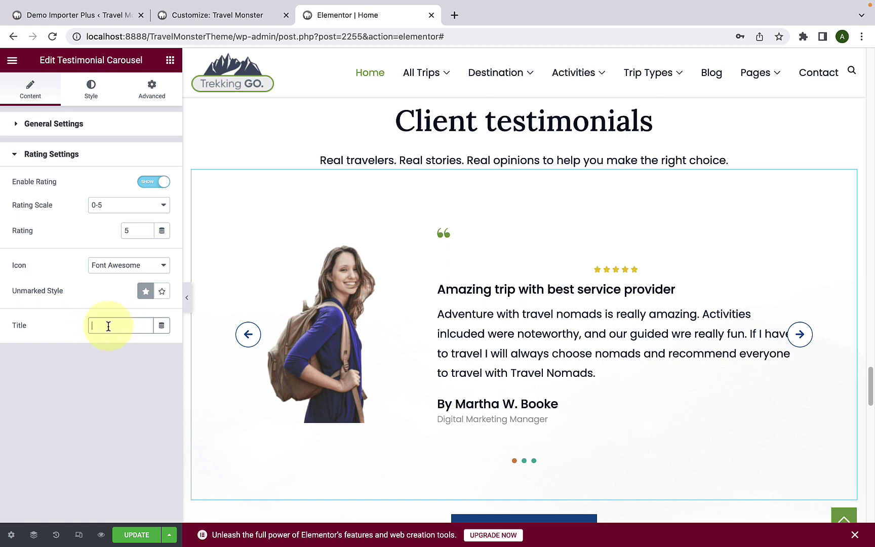
Look through the carousel's general, image, reviewer, rating stars, navigation arrow and navigation dots style settings.
left_click(97, 99)
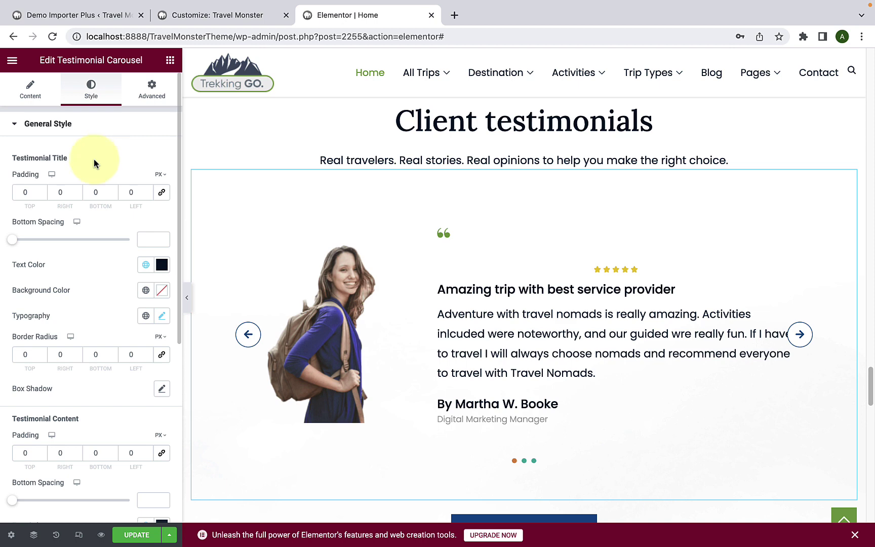
scroll(62, 322, "down", 6)
left_click(77, 389)
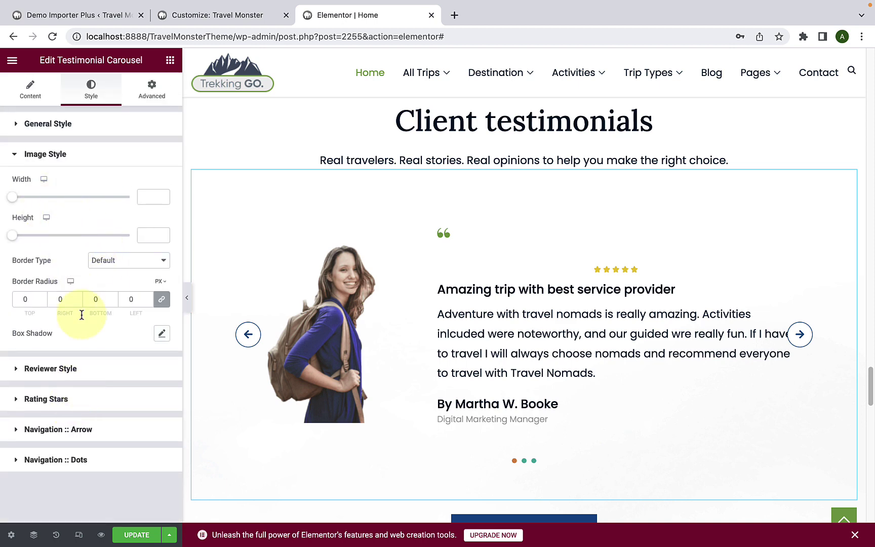
left_click(75, 368)
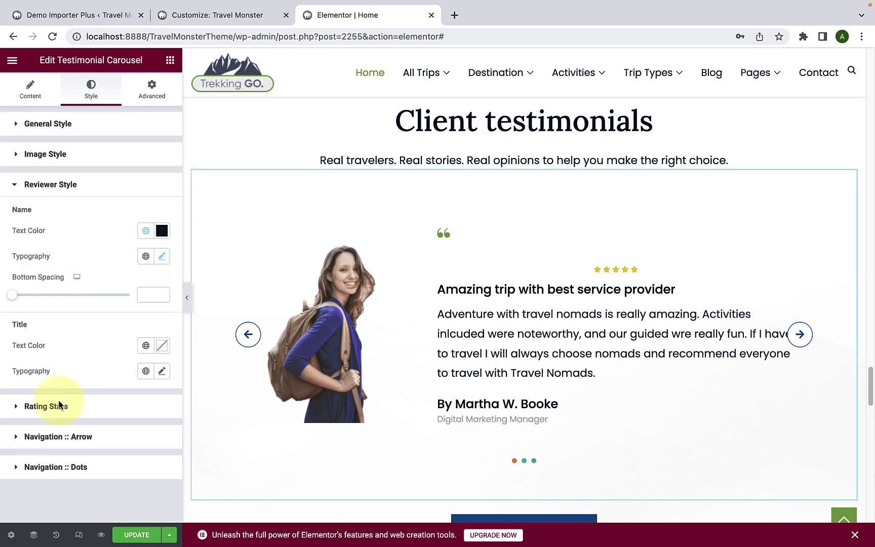
left_click(64, 416)
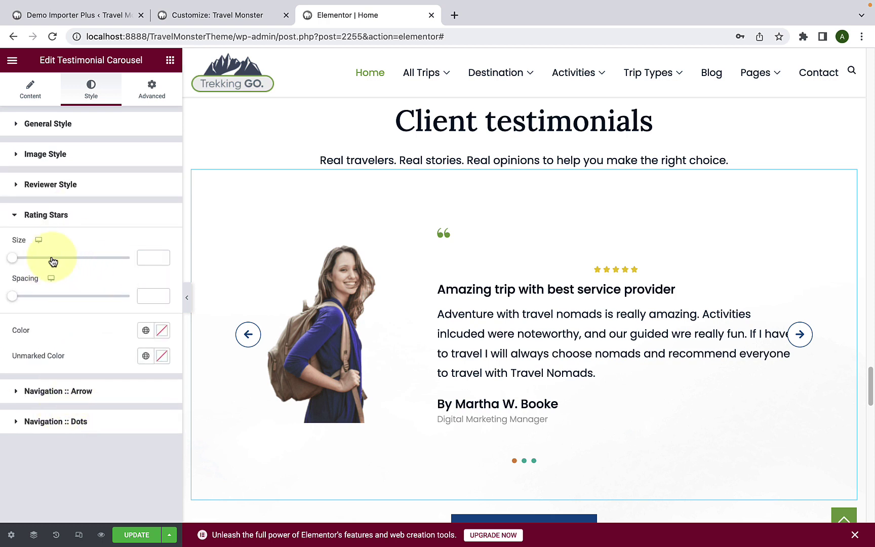
left_click(59, 391)
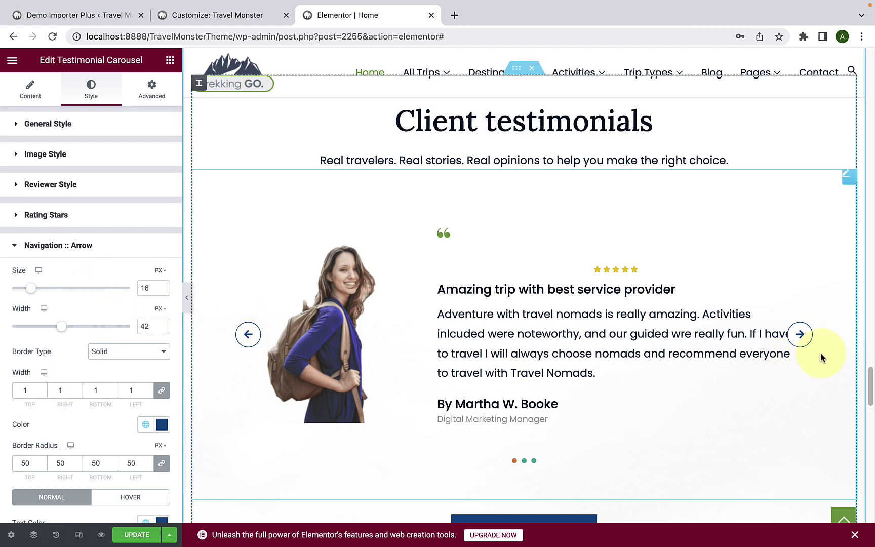
scroll(203, 335, "down", 3)
scroll(119, 335, "down", 3)
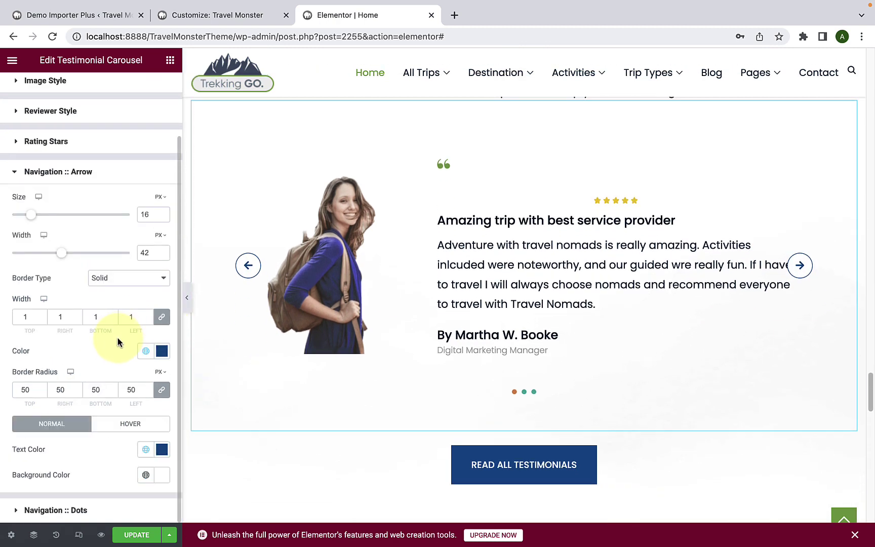
left_click(77, 511)
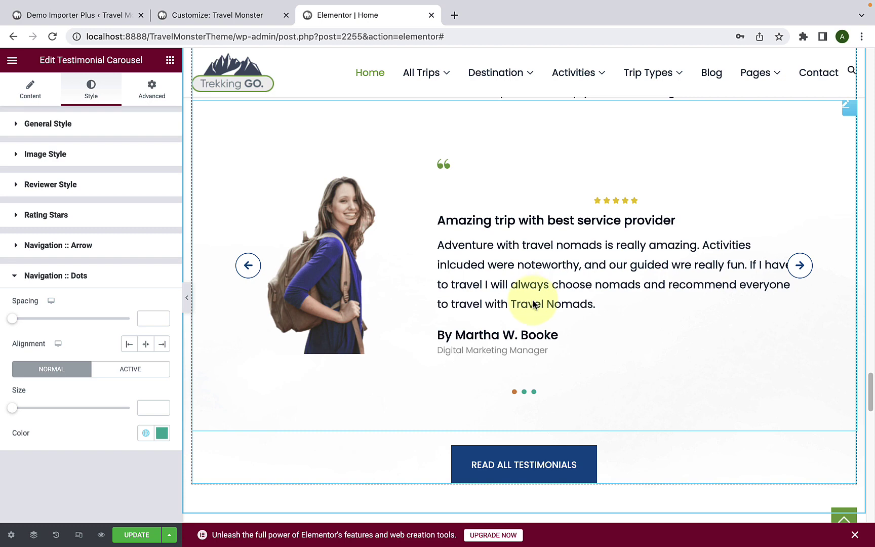
Open the Travel tips and blog widget's query settings and examine the author, categories and tags filter options.
scroll(533, 302, "down", 5)
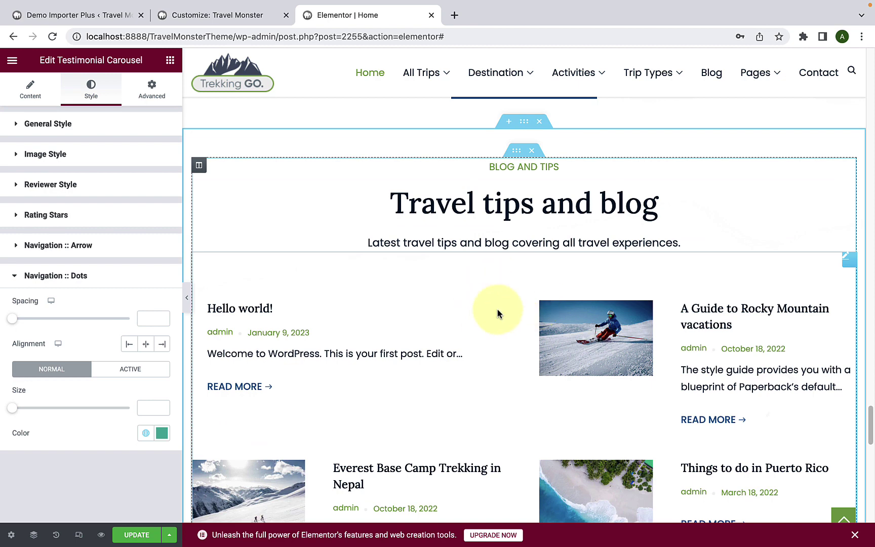
scroll(494, 295, "down", 3)
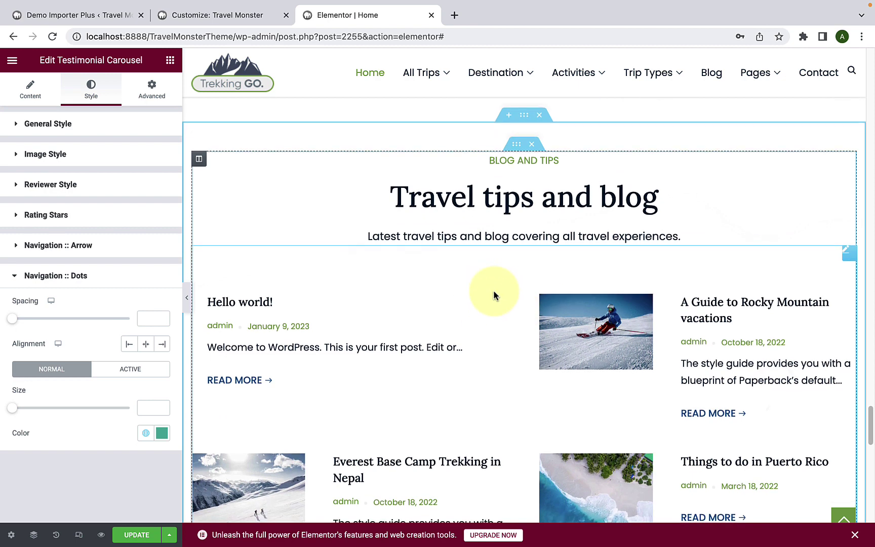
left_click(494, 295)
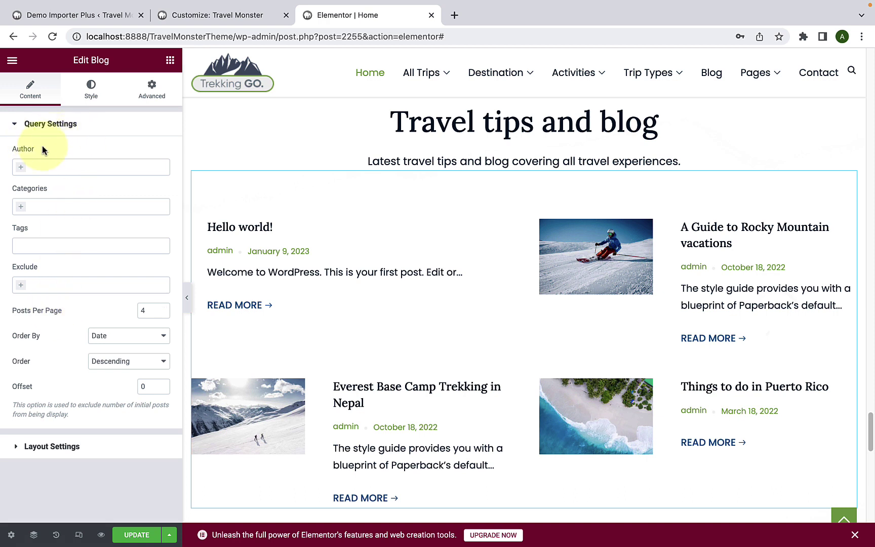
left_click(22, 171)
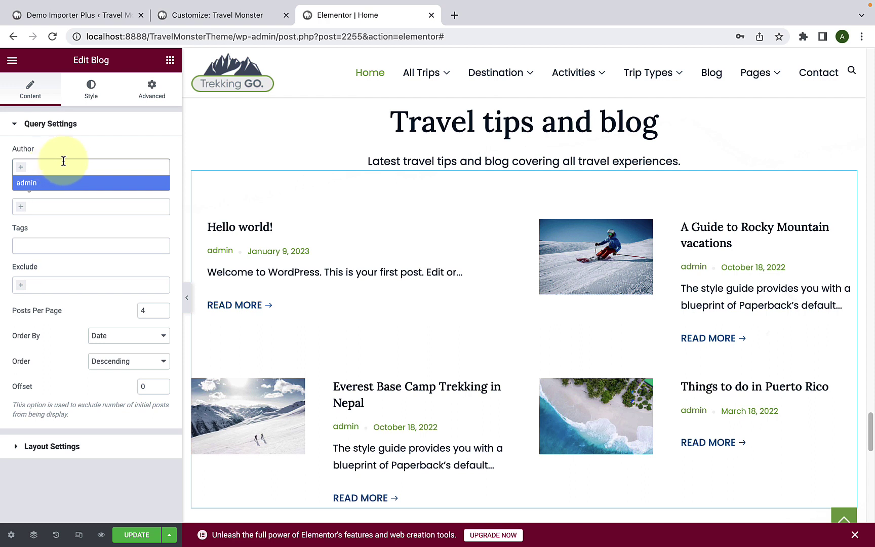
left_click(93, 152)
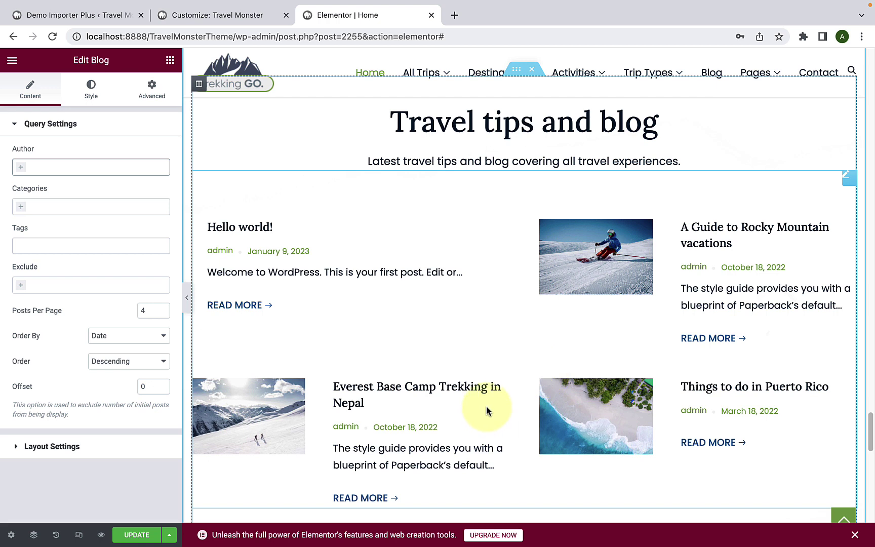
left_click(20, 210)
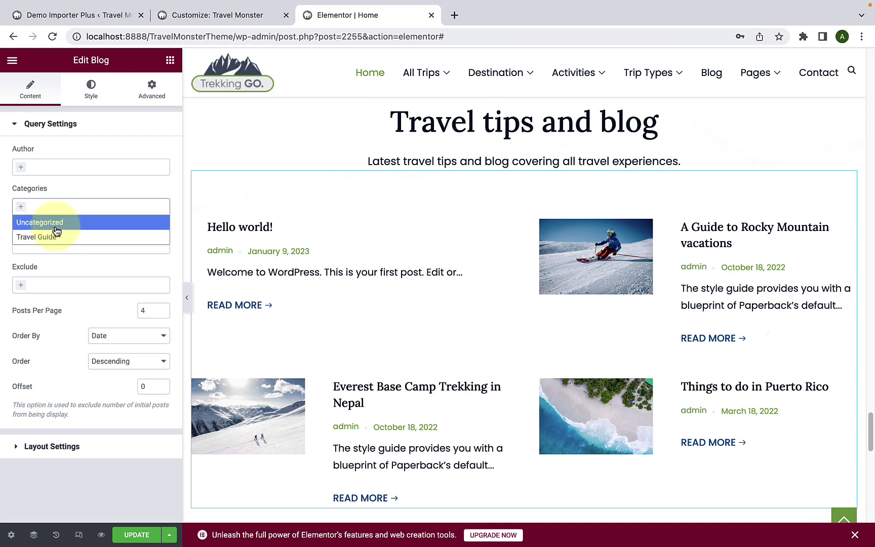
left_click(72, 180)
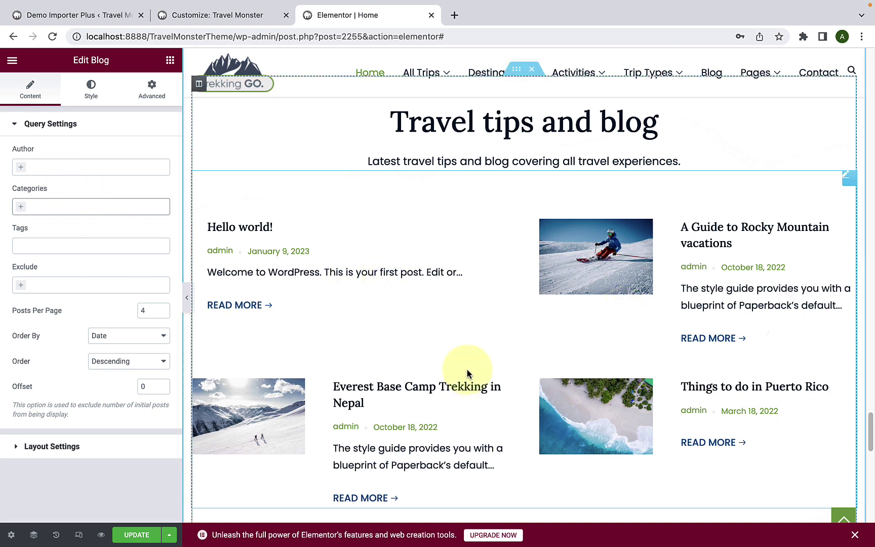
left_click(53, 246)
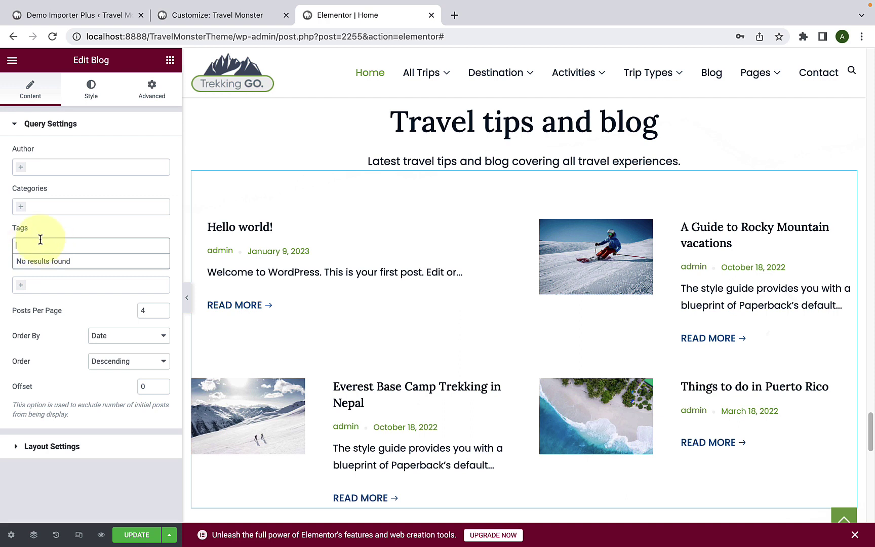
left_click(52, 231)
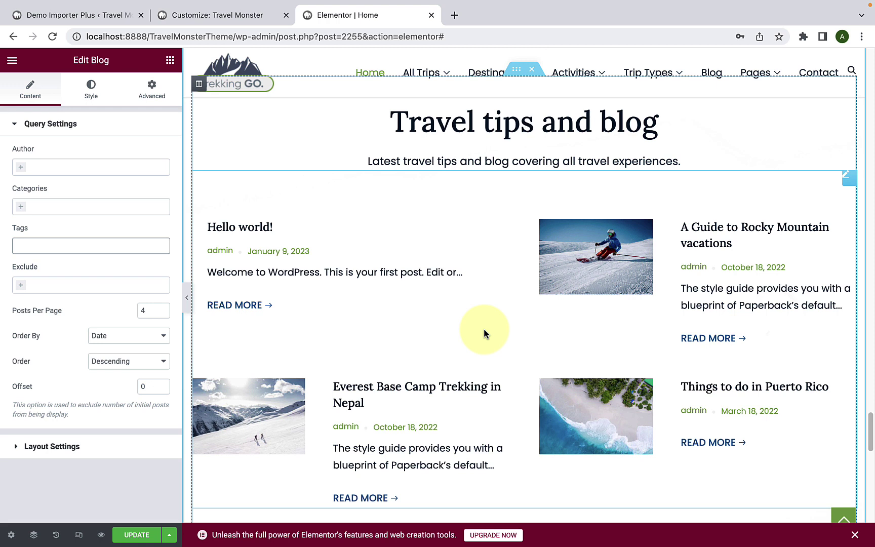
Exclude the post "A Guide to Rocky Mountain vacations" from the blog widget and set its posts per page to 6.
left_click(20, 292)
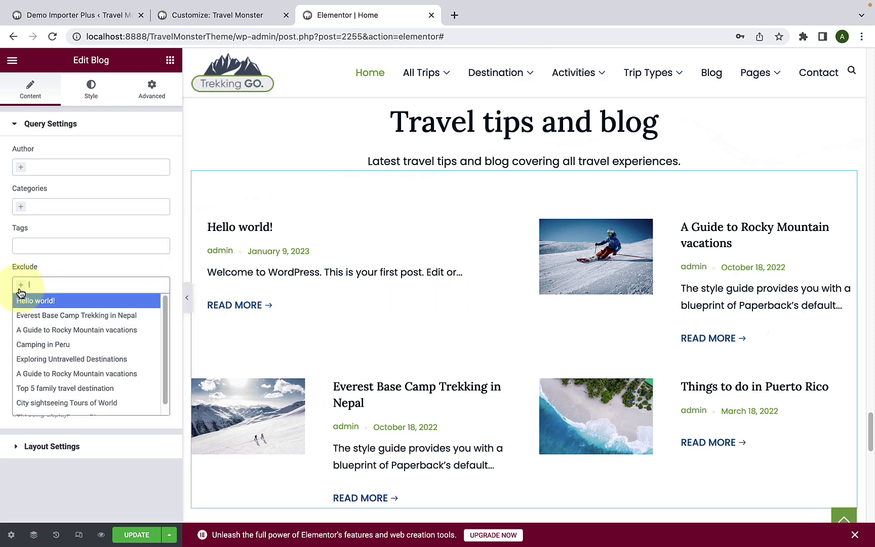
left_click(93, 335)
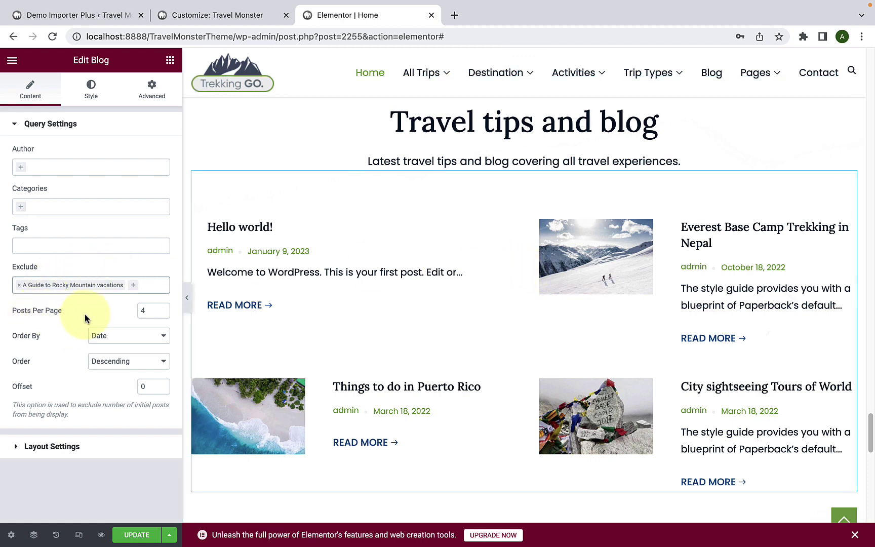
scroll(454, 336, "down", 2)
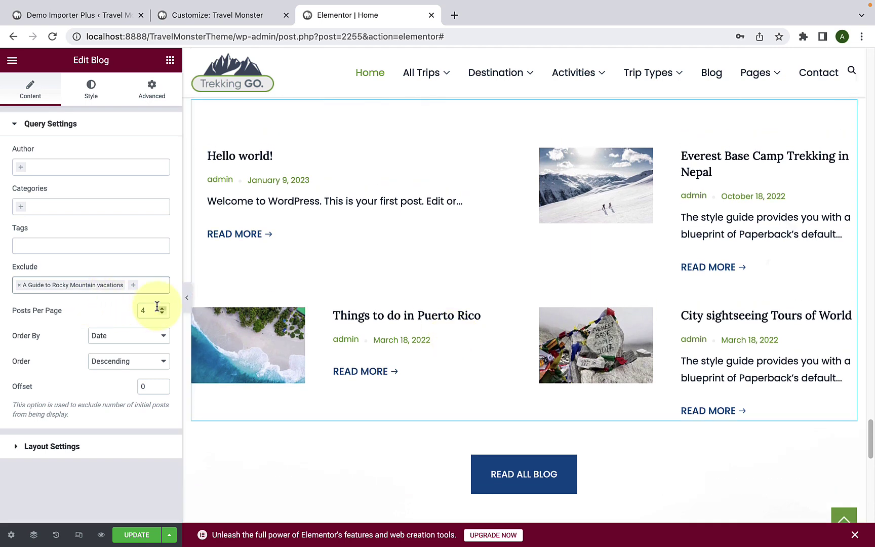
left_click(161, 308)
left_click(162, 308)
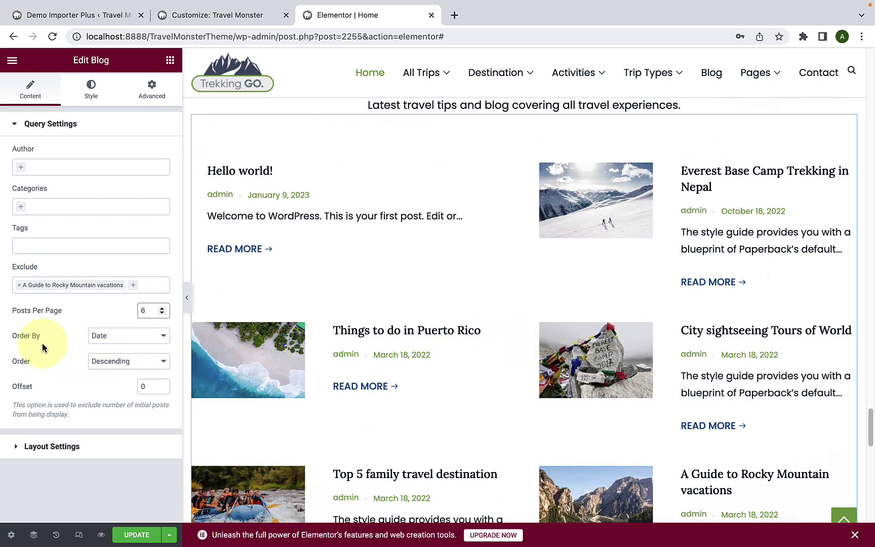
Check the blog query's Order By and Order choices, keeping Date and Descending, and set the offset to 1.
left_click(115, 338)
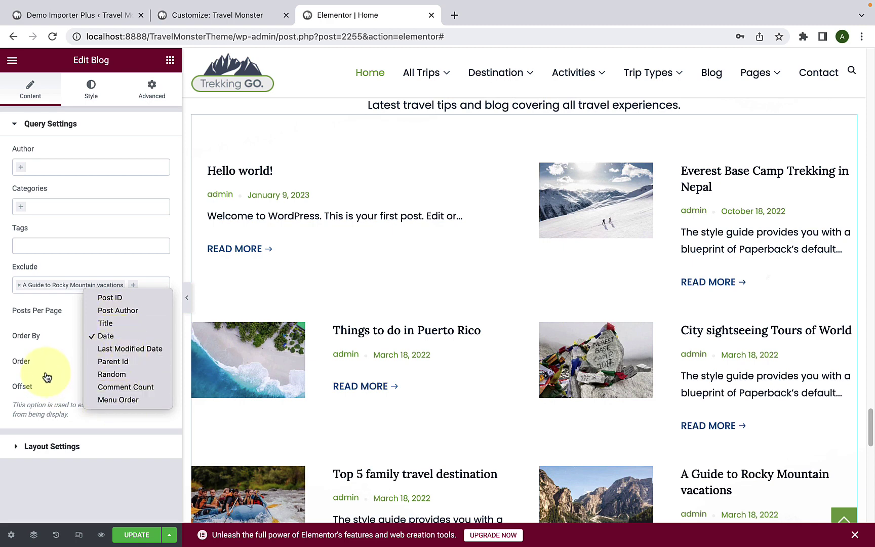
left_click(53, 352)
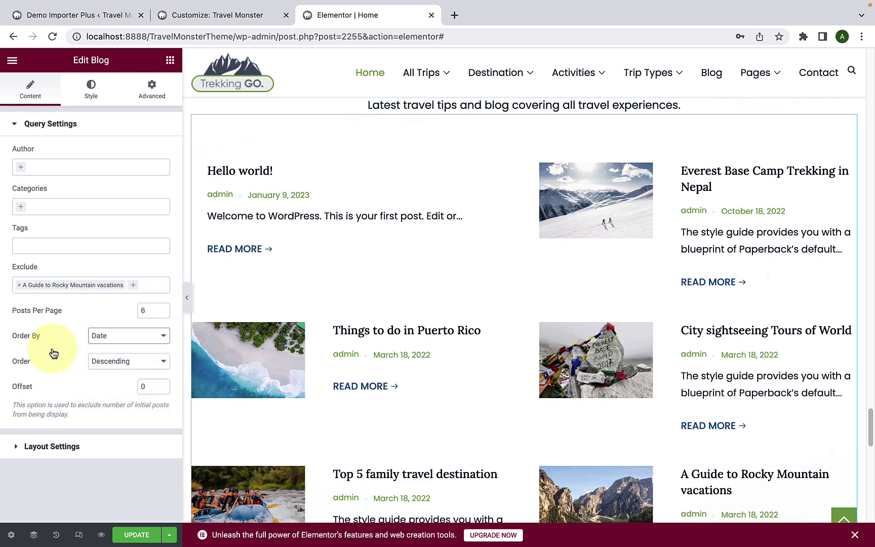
left_click(119, 361)
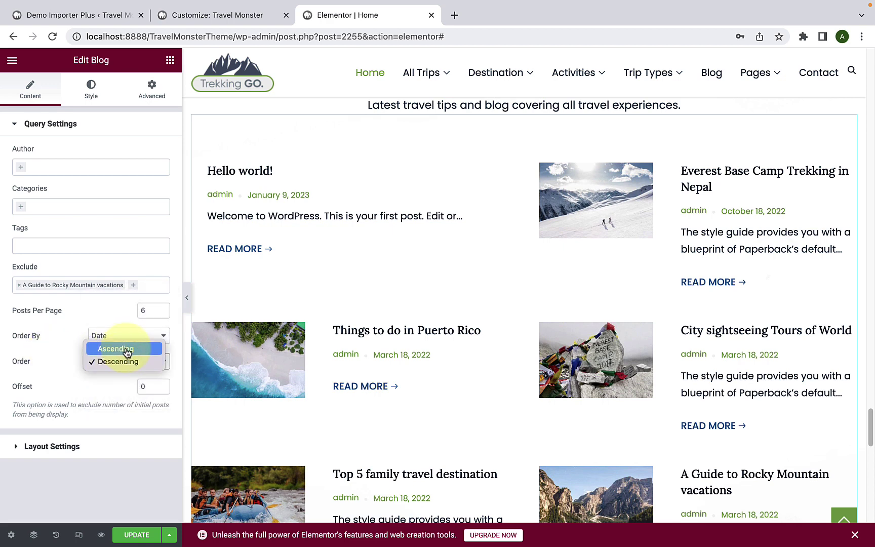
left_click(49, 357)
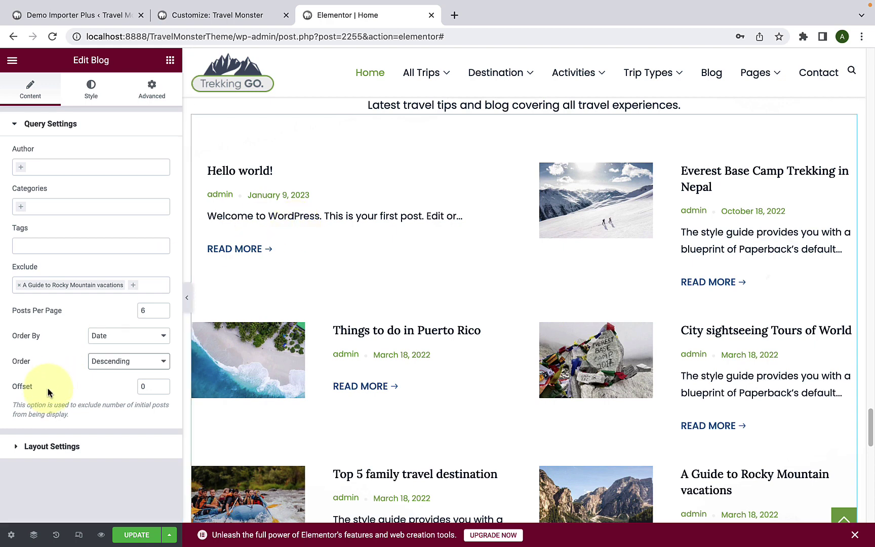
left_click(162, 385)
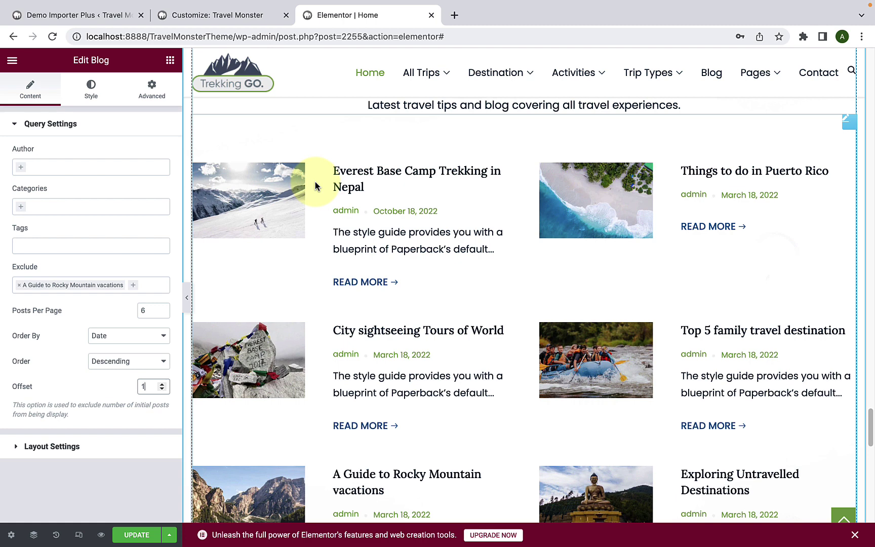
Open the blog widget's layout settings and switch the layout to Layout Three.
left_click(78, 447)
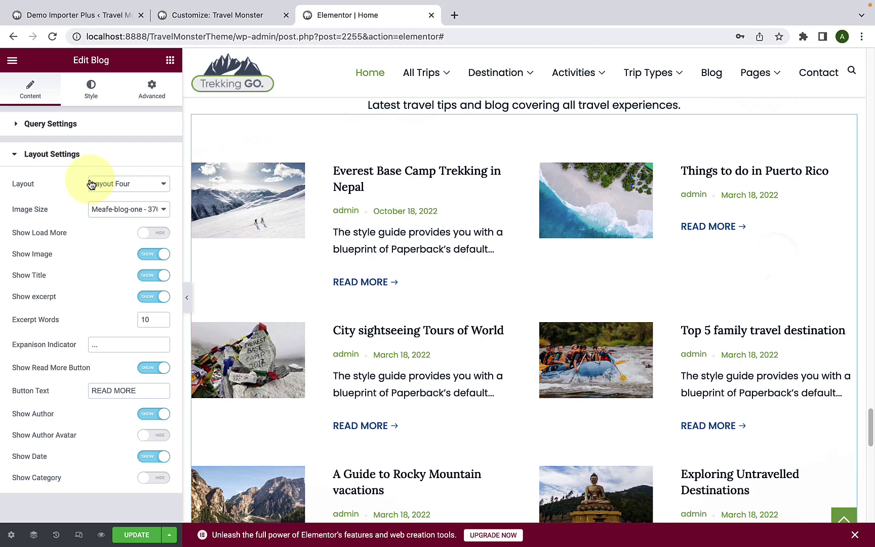
left_click(107, 182)
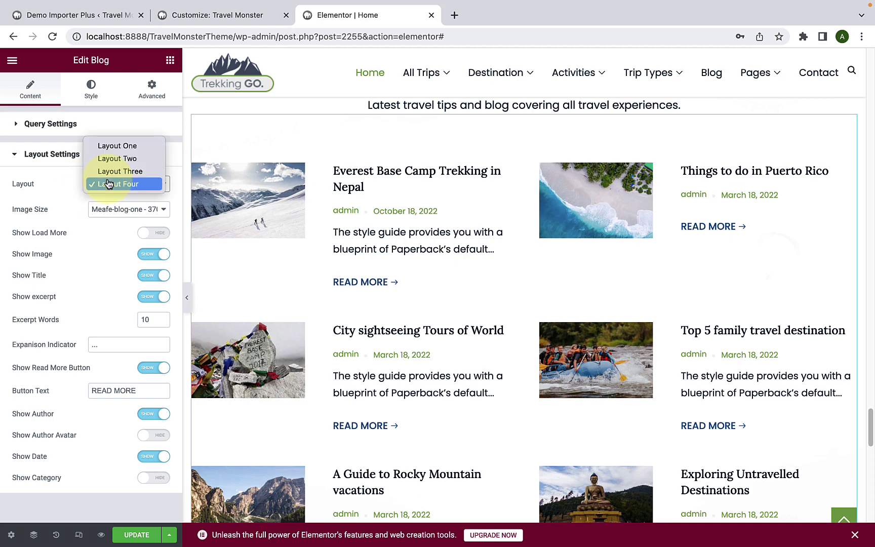
left_click(120, 171)
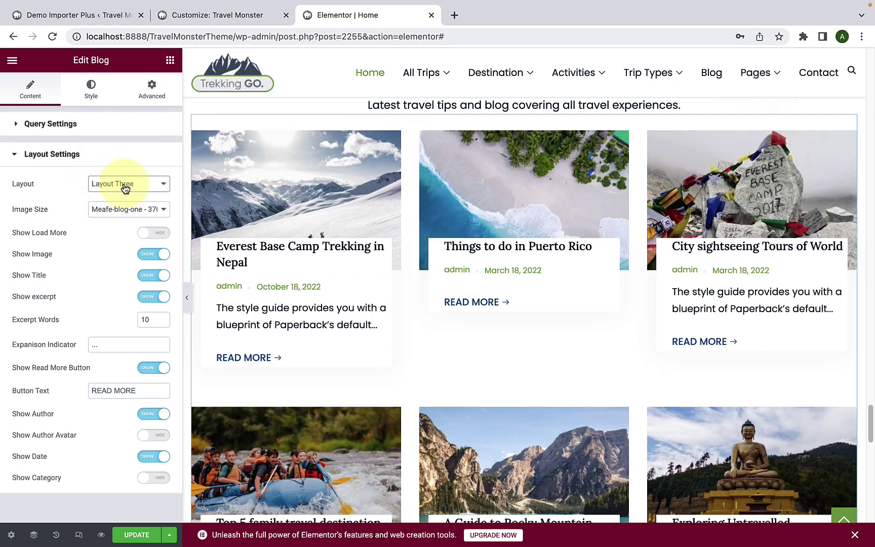
scroll(417, 349, "down", 6)
scroll(417, 344, "up", 4)
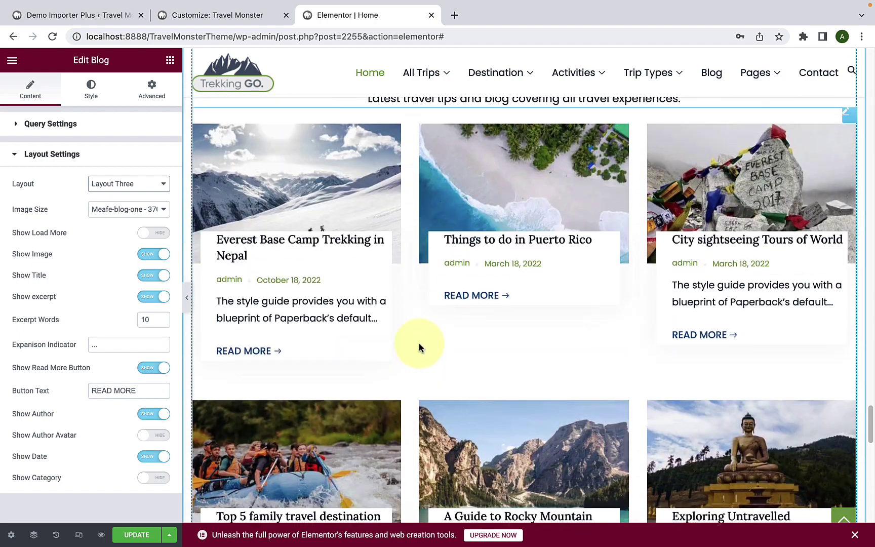
Try Layout Two and Layout One for the blog widget and compare how the posts are arranged.
left_click(140, 193)
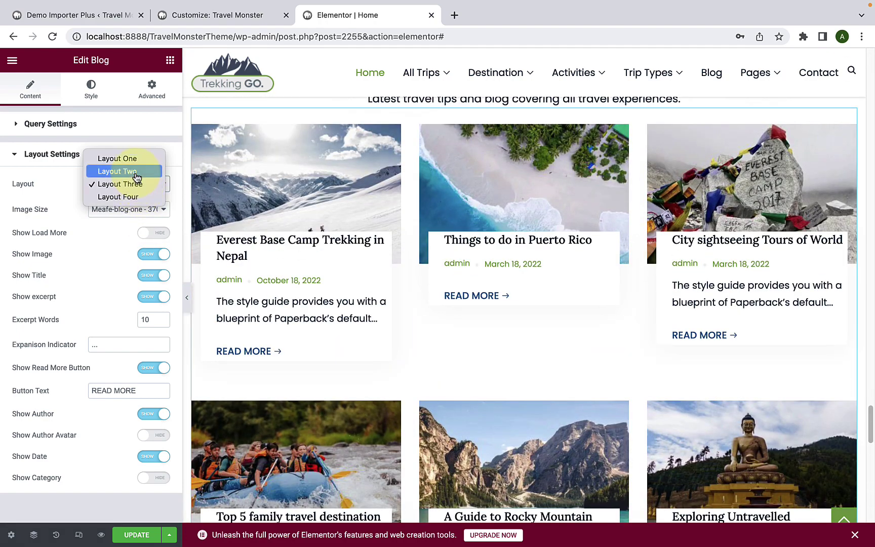
left_click(142, 172)
scroll(446, 358, "down", 4)
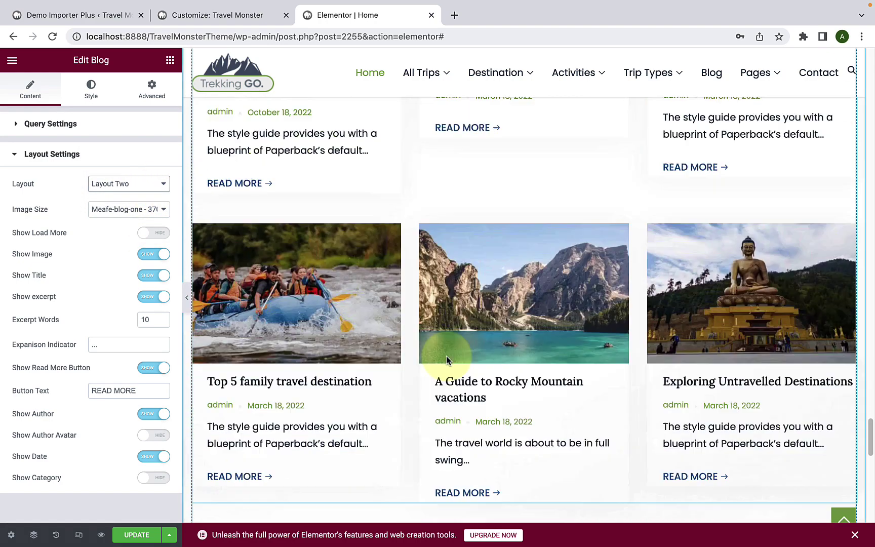
scroll(449, 359, "up", 2)
scroll(450, 358, "up", 2)
left_click(137, 184)
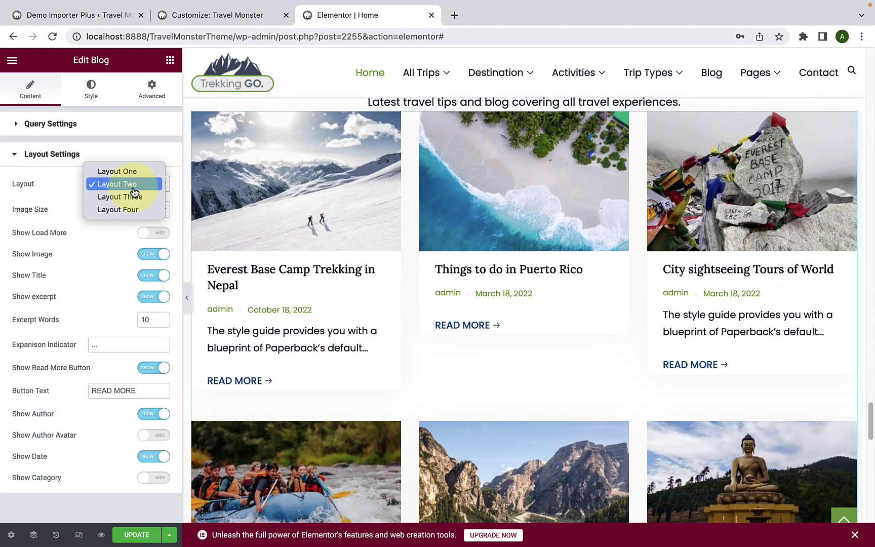
left_click(127, 171)
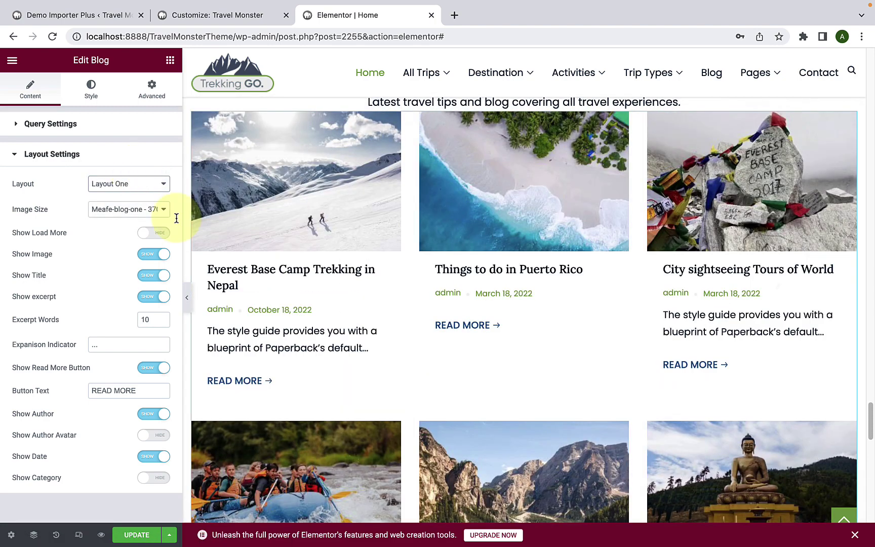
scroll(383, 336, "up", 2)
scroll(385, 339, "down", 4)
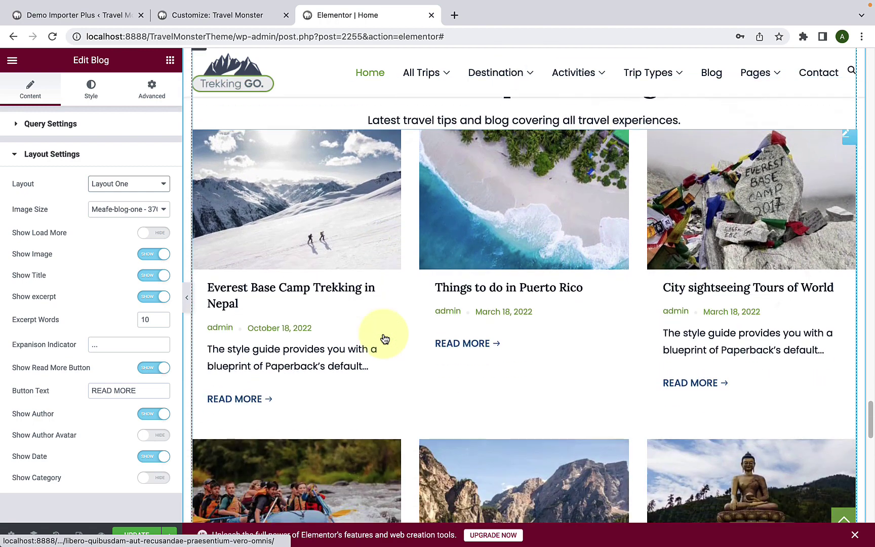
Set the blog widget's layout back to Layout Three and review the post cards.
left_click(130, 184)
left_click(131, 210)
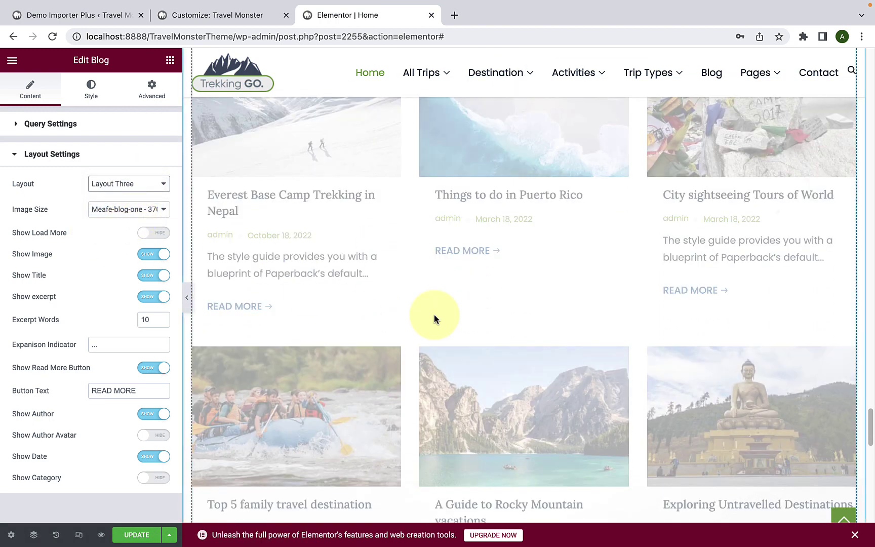
scroll(434, 319, "up", 2)
scroll(434, 319, "down", 1)
scroll(434, 315, "down", 2)
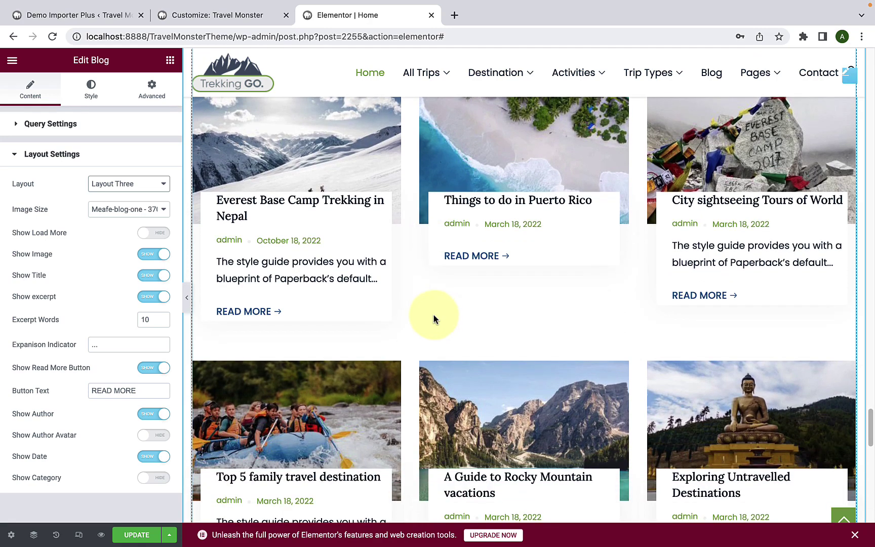
Check the blog's image size options, keeping Meafe-blog-one, and enable Show Load More, placing the cursor in its button text.
left_click(119, 219)
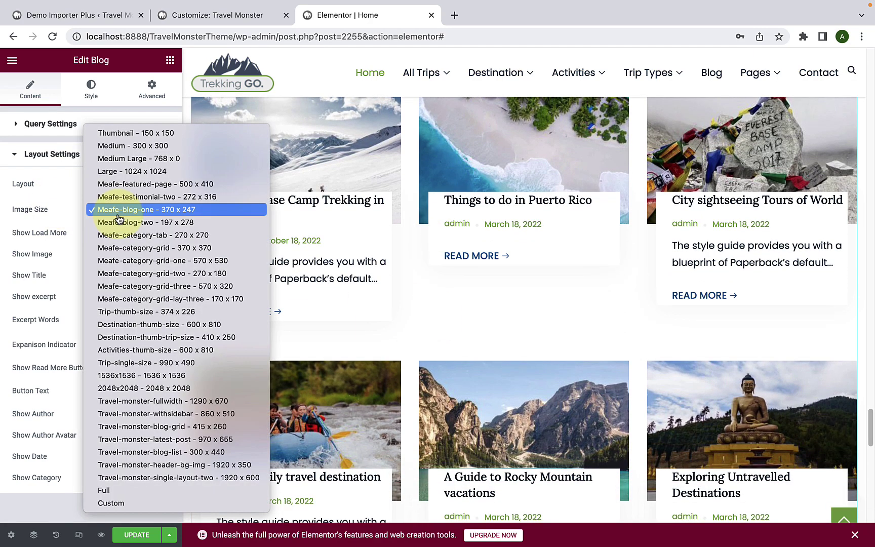
left_click(63, 200)
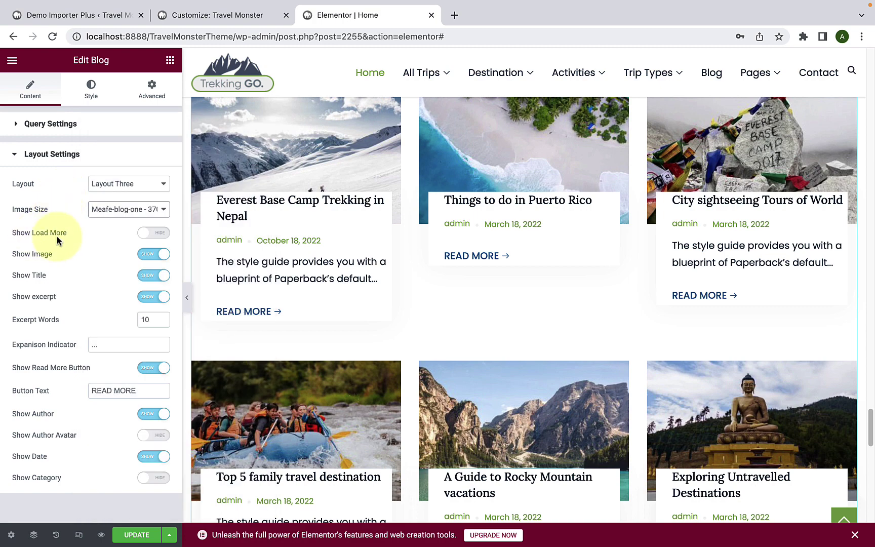
left_click(146, 234)
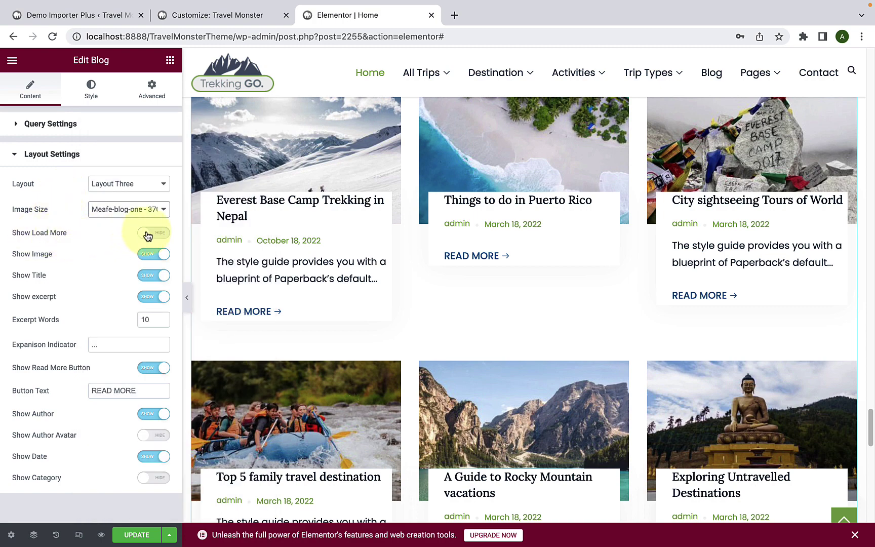
scroll(384, 325, "down", 2)
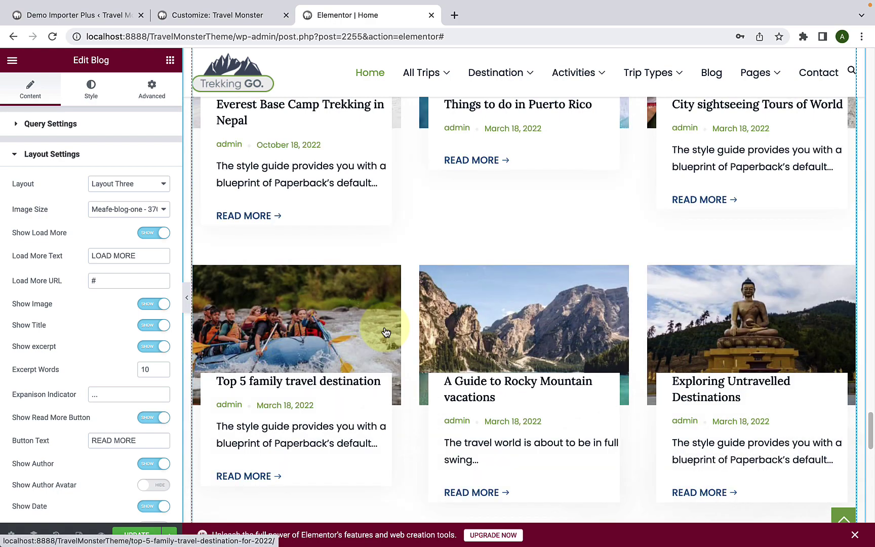
scroll(384, 327, "down", 4)
scroll(396, 386, "down", 1)
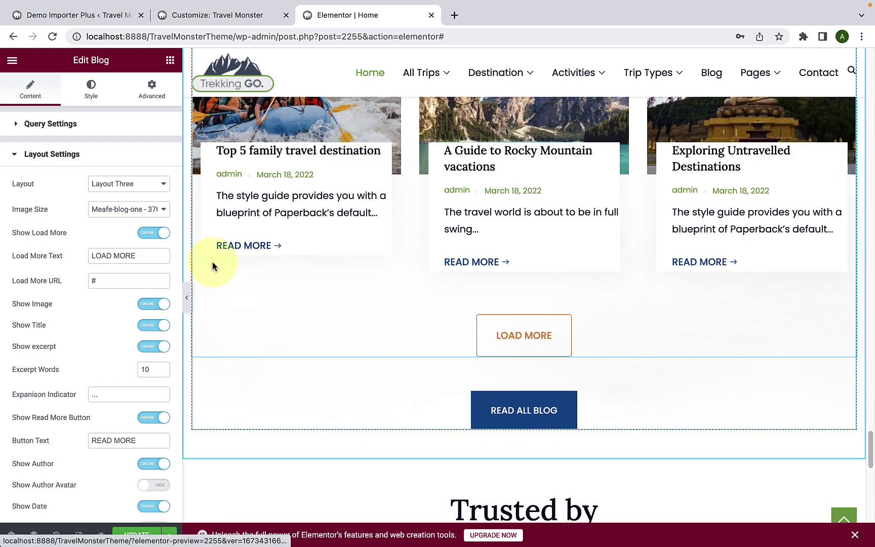
left_click(94, 258)
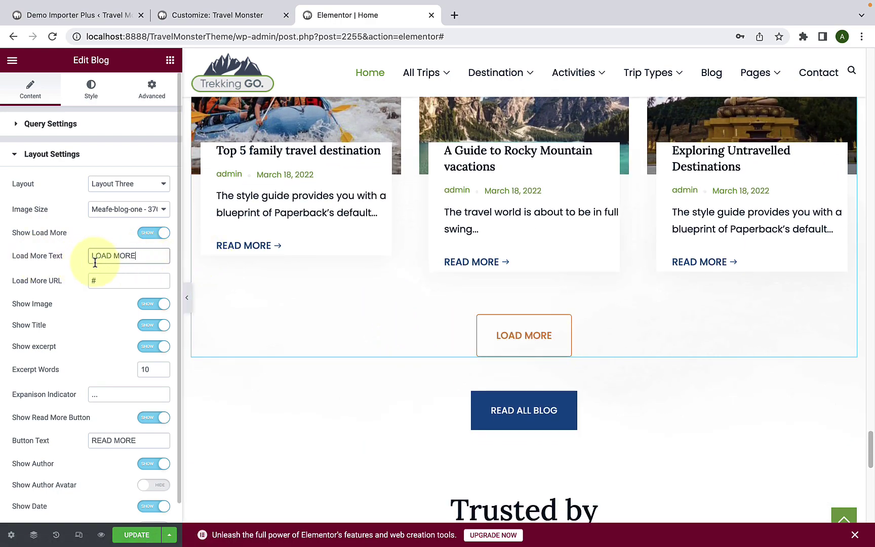
Check the blog widget's Load More Text and Load More URL values, then disable Show Load More.
triple_click(91, 257)
left_click(149, 254)
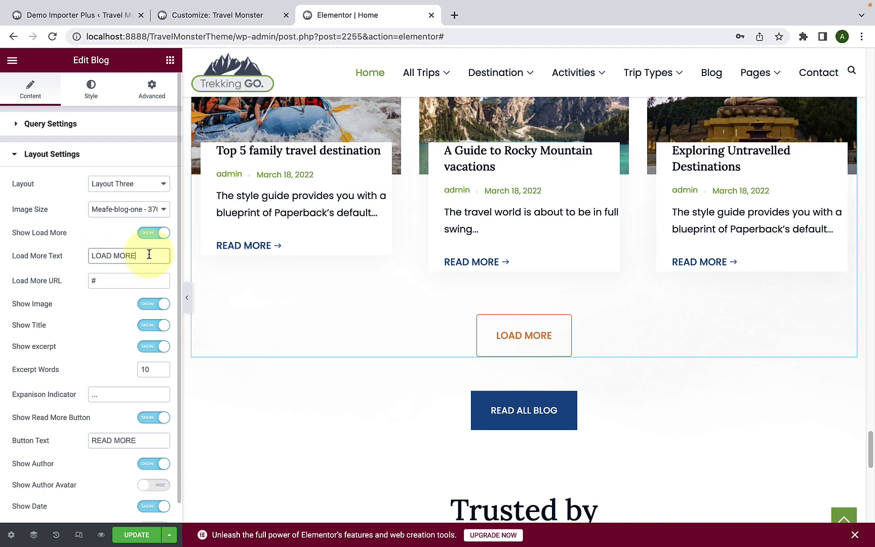
double_click(90, 282)
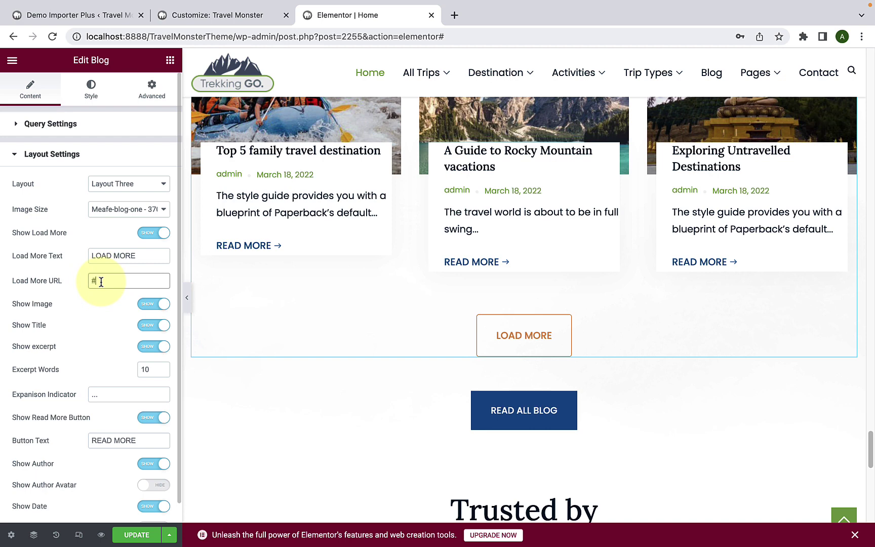
left_click(152, 233)
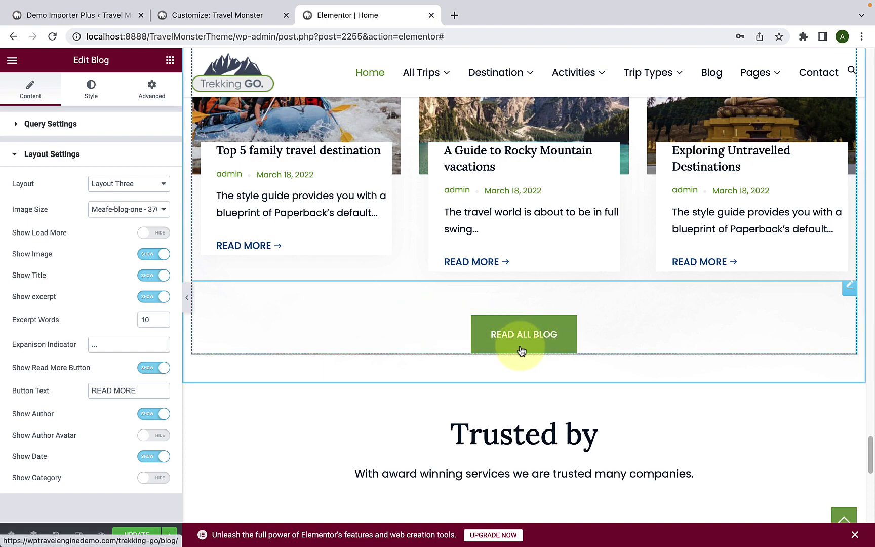
Try hiding the blog posts' image, title and excerpt one at a time, turning each back on.
scroll(504, 348, "up", 7)
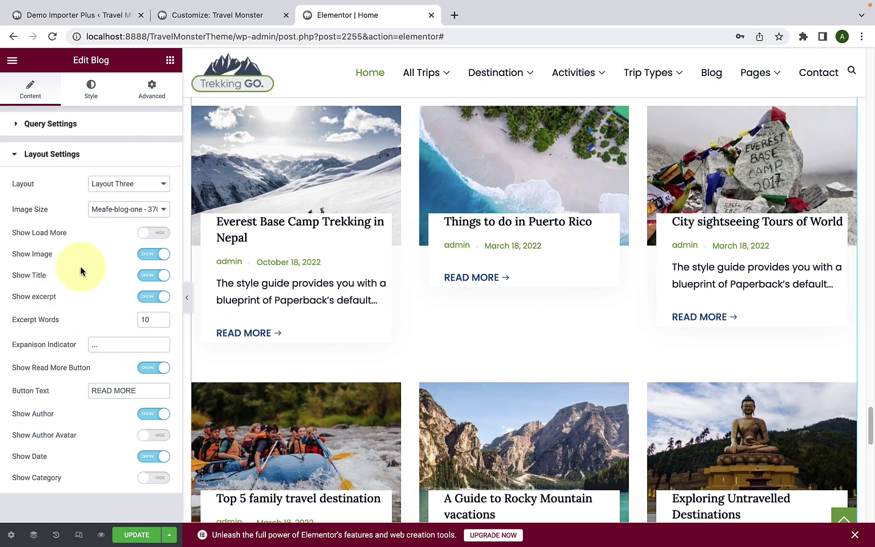
left_click(145, 256)
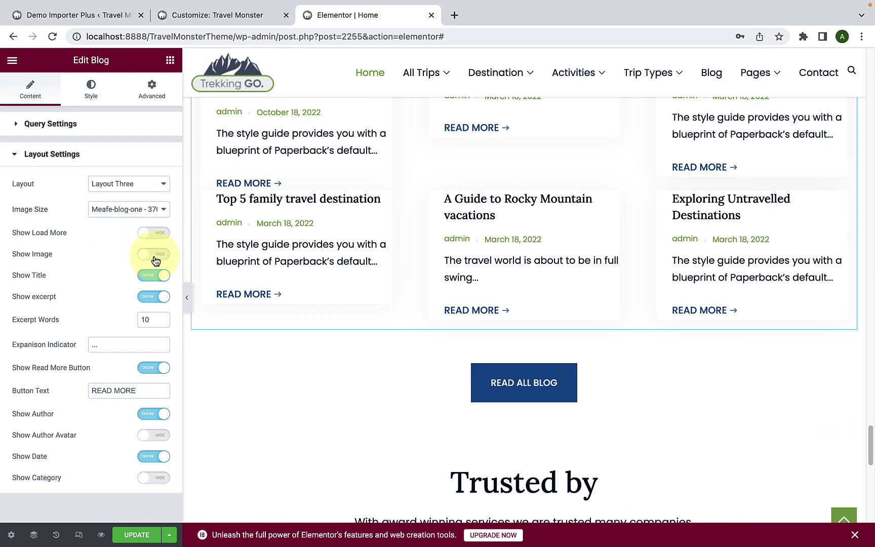
left_click(156, 254)
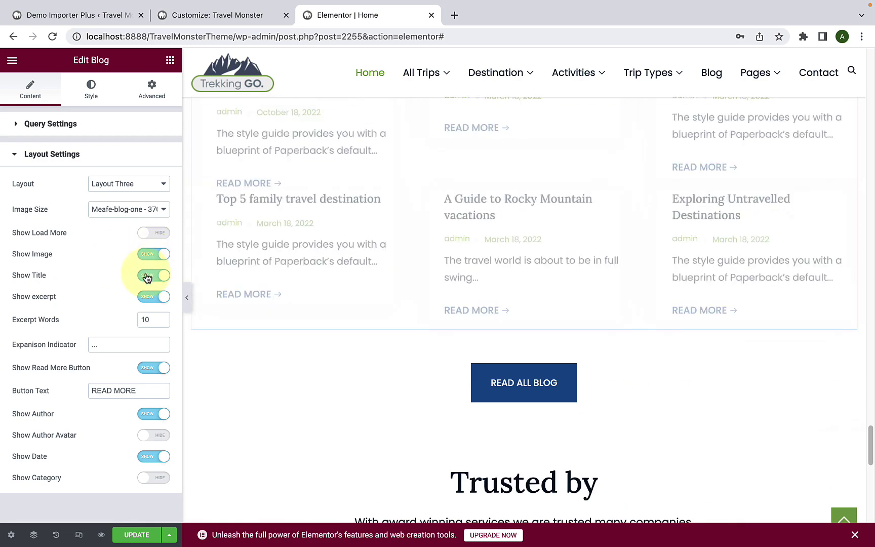
left_click(146, 278)
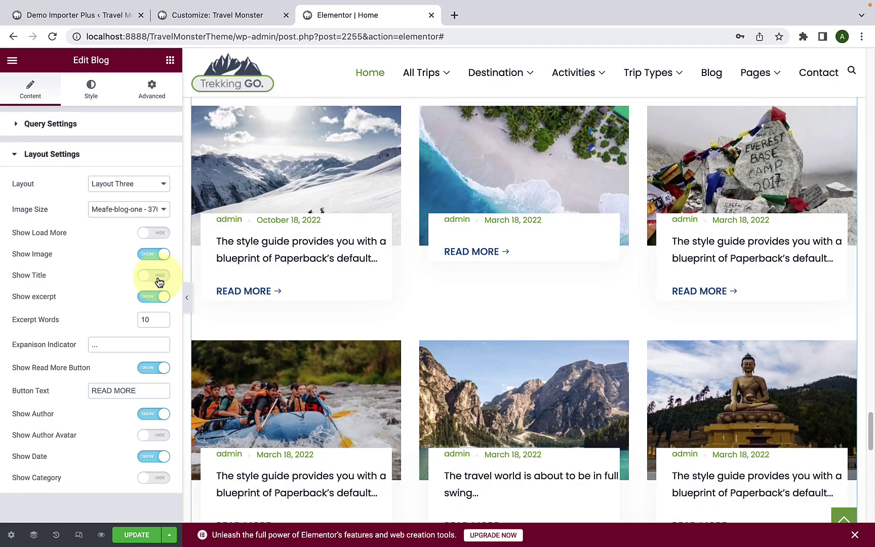
left_click(160, 278)
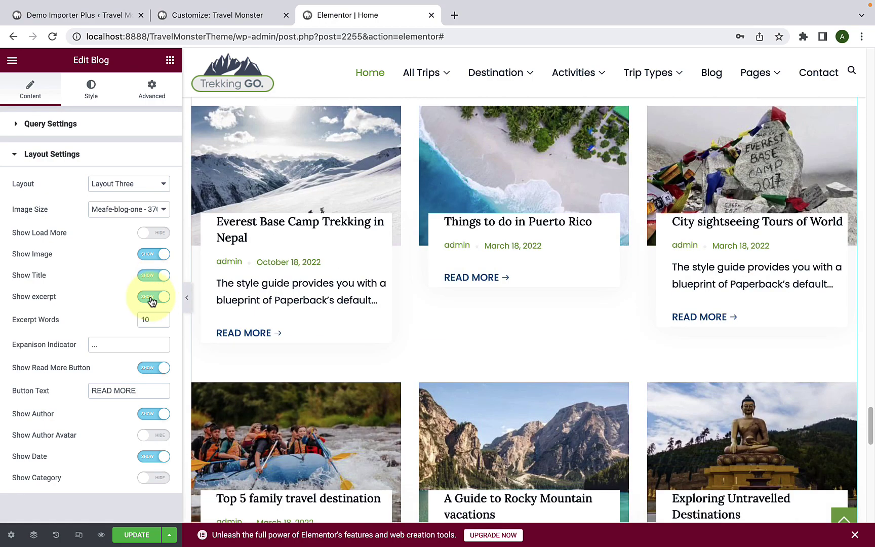
left_click(164, 300)
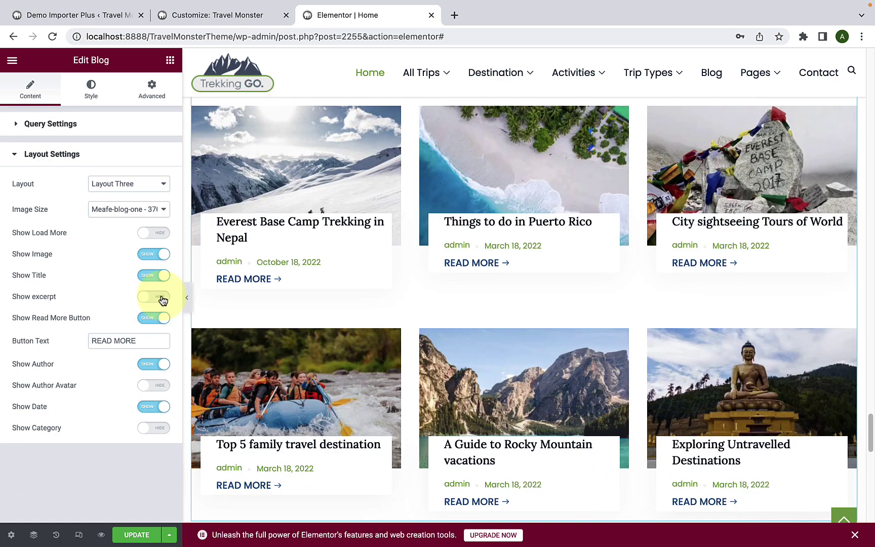
left_click(164, 298)
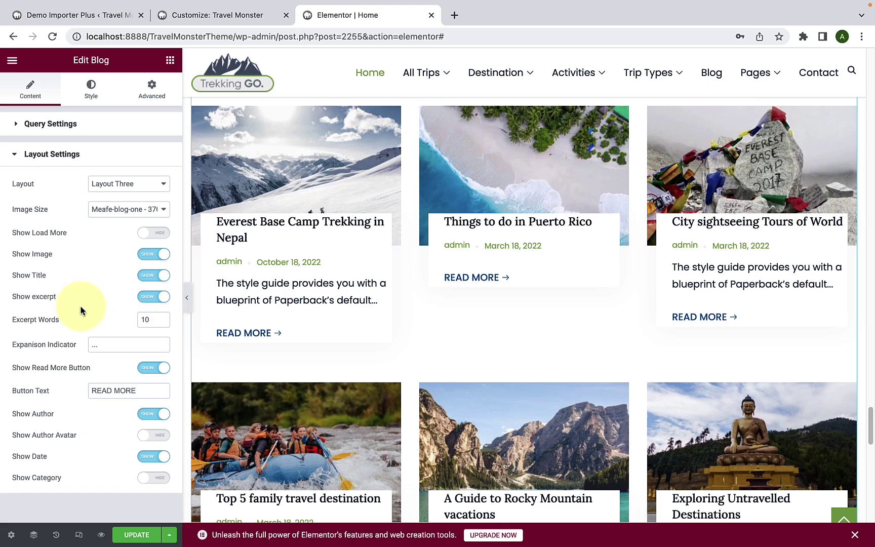
Try a longer excerpt of 14 words for the blog posts, then set Excerpt Words to 11.
left_click(161, 317)
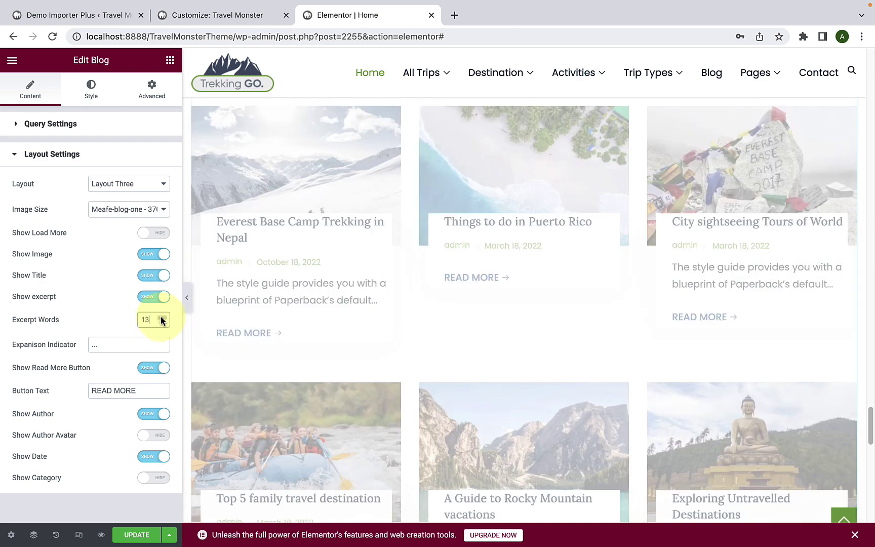
left_click(161, 317)
left_click(161, 317)
left_click(161, 317)
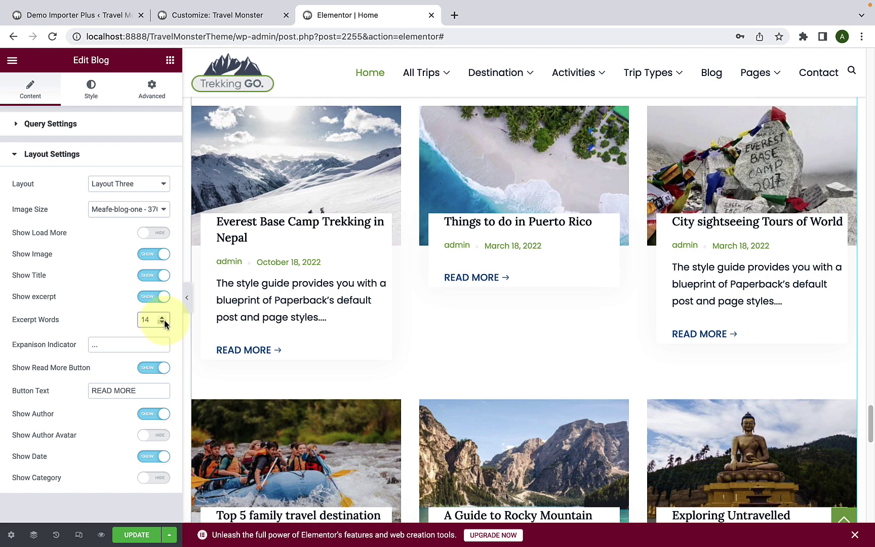
left_click(163, 322)
left_click(162, 323)
left_click(162, 322)
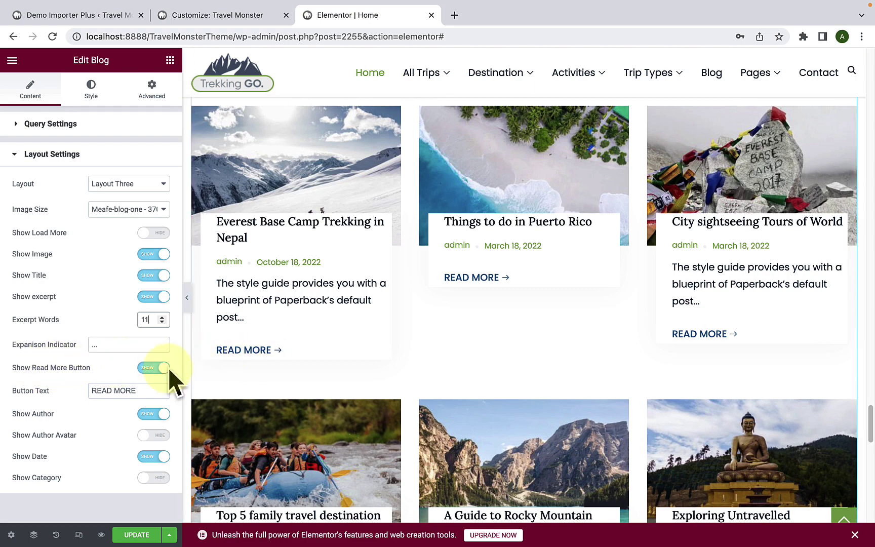
Try hiding the blog posts' Read More button, show it again, and check its button text, keeping READ MORE.
left_click(153, 369)
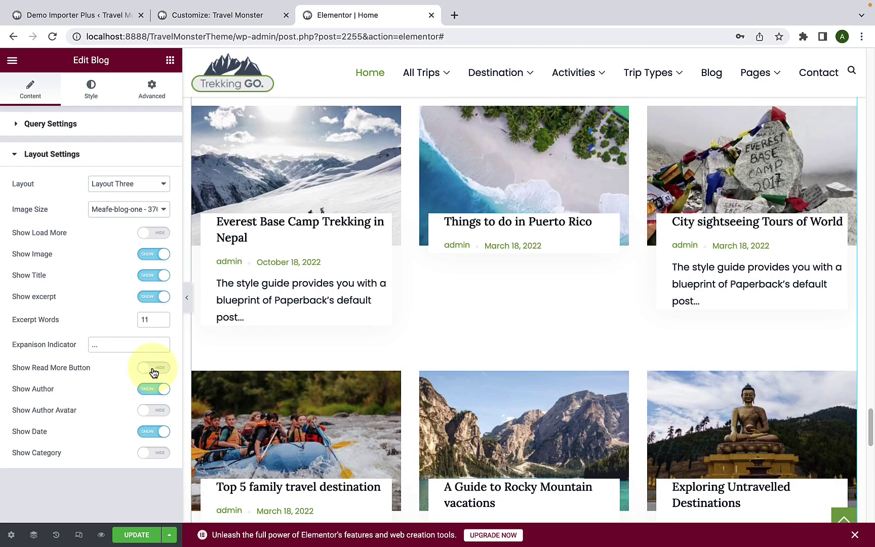
left_click(153, 369)
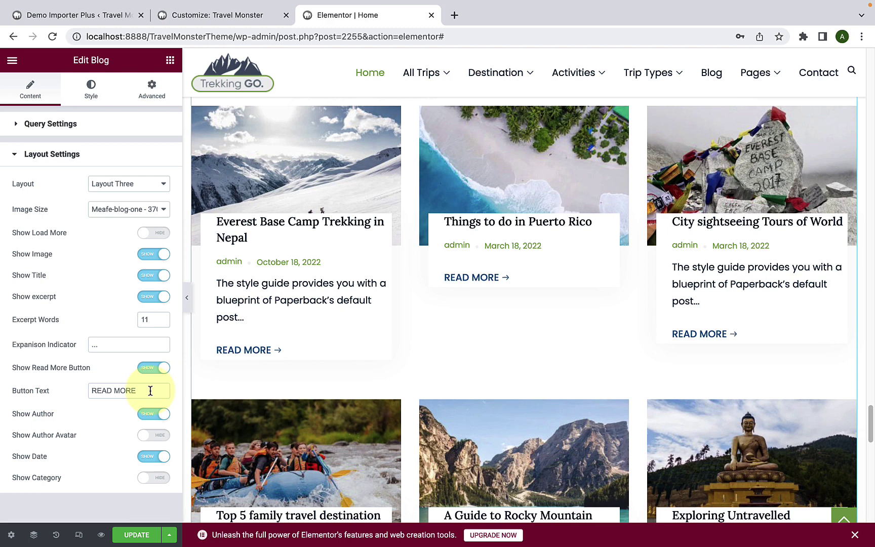
left_click(147, 391)
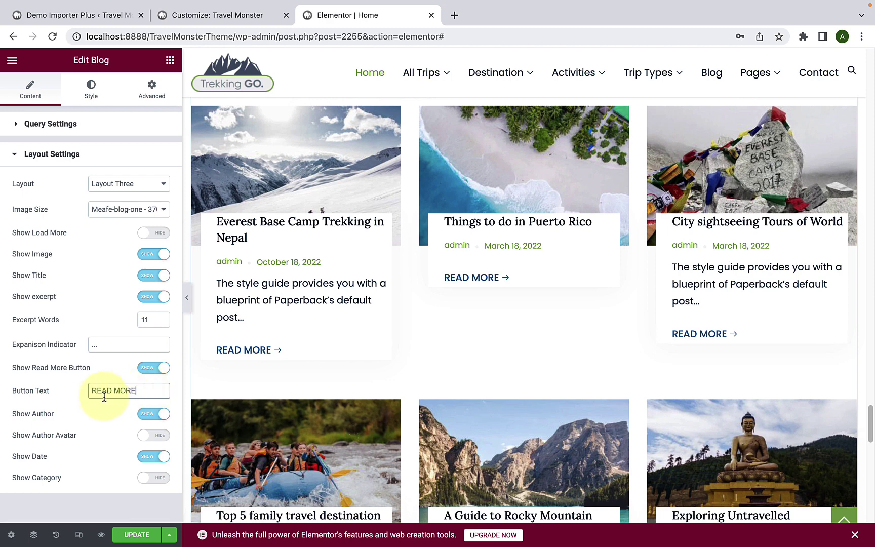
left_click_drag(86, 399, 89, 390)
left_click(142, 392)
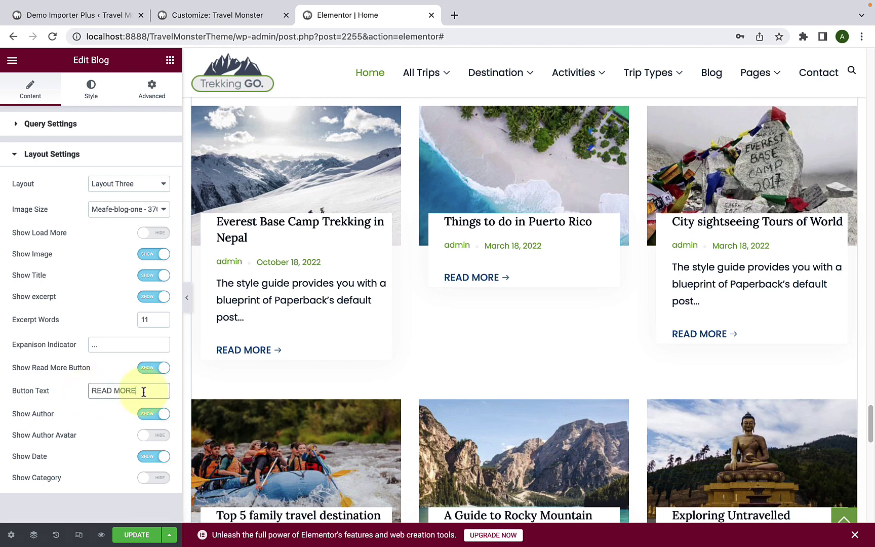
Try hiding the author and the date on the blog posts, turning each back on.
scroll(248, 315, "down", 1)
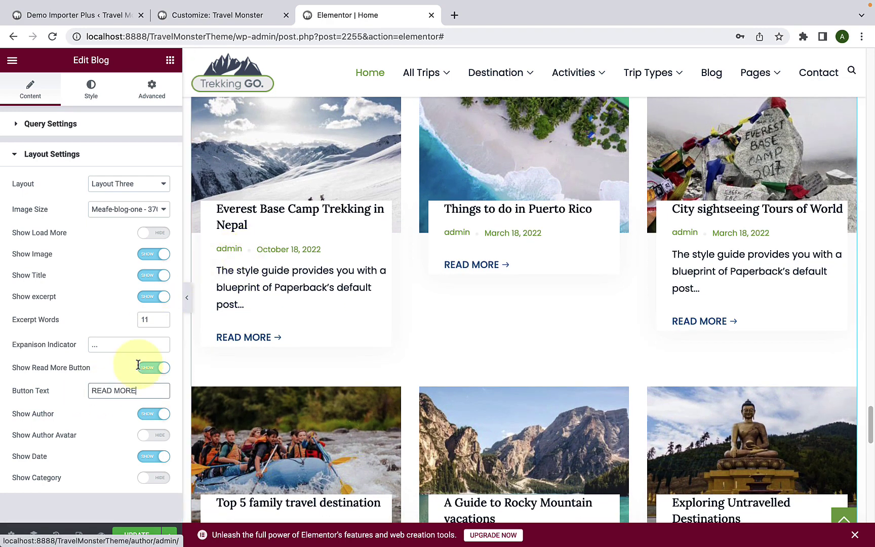
left_click(148, 411)
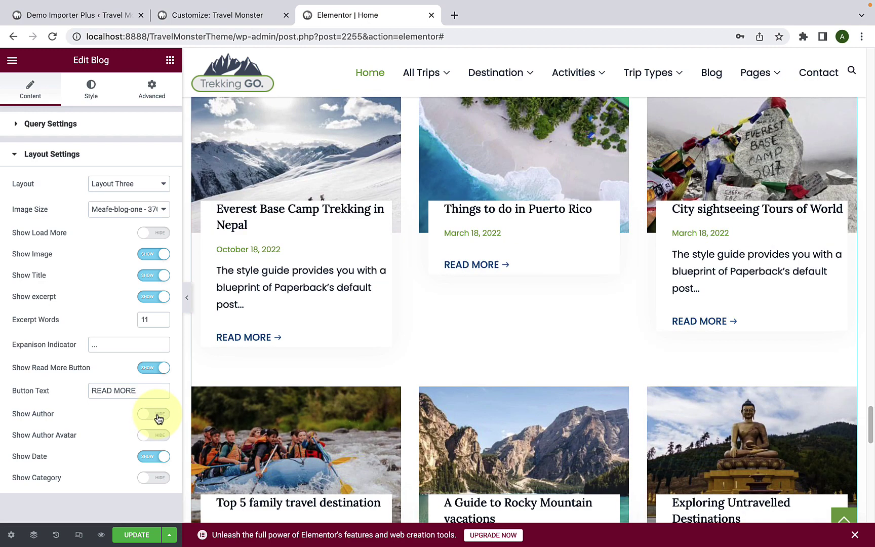
left_click(158, 416)
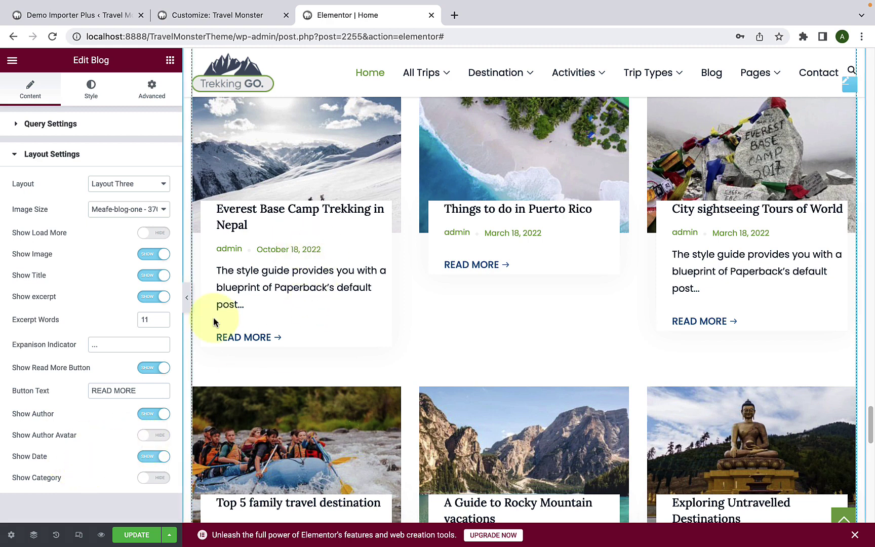
left_click(147, 458)
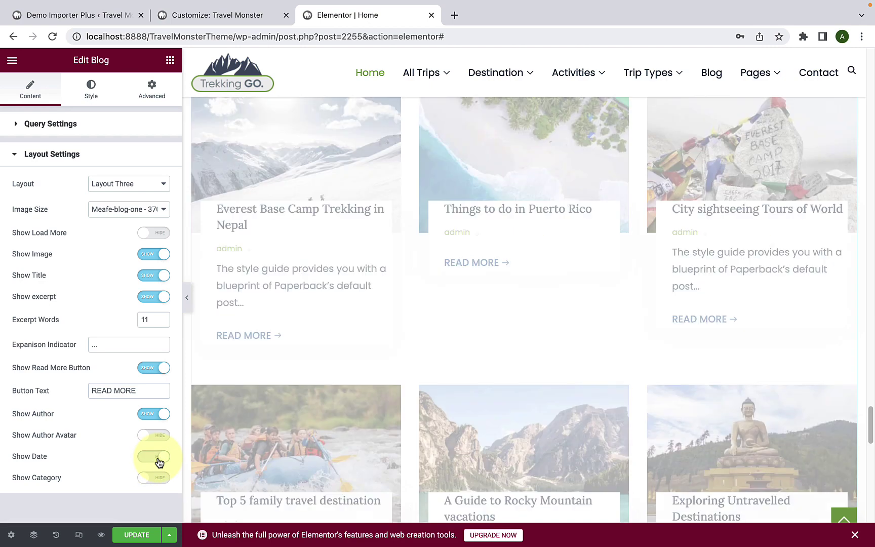
left_click(158, 458)
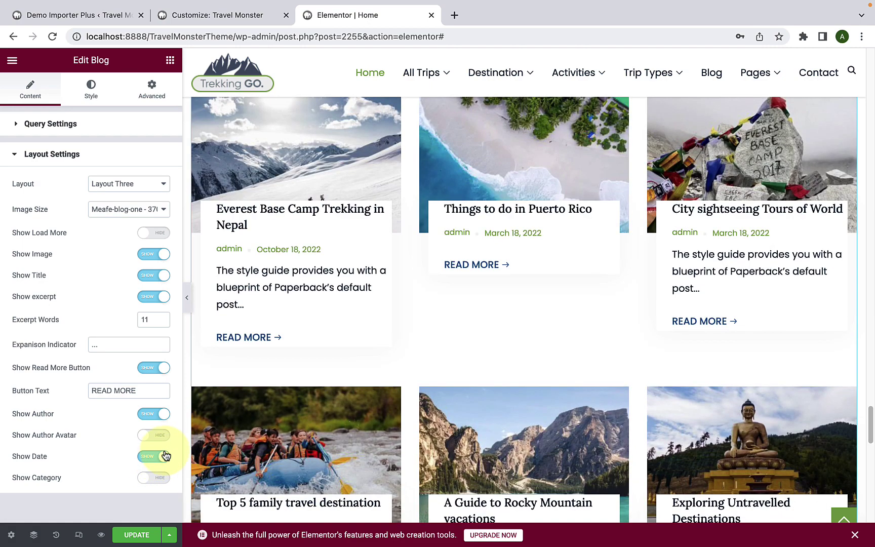
Enable Show Category for the blog posts and review the cards.
left_click(149, 484)
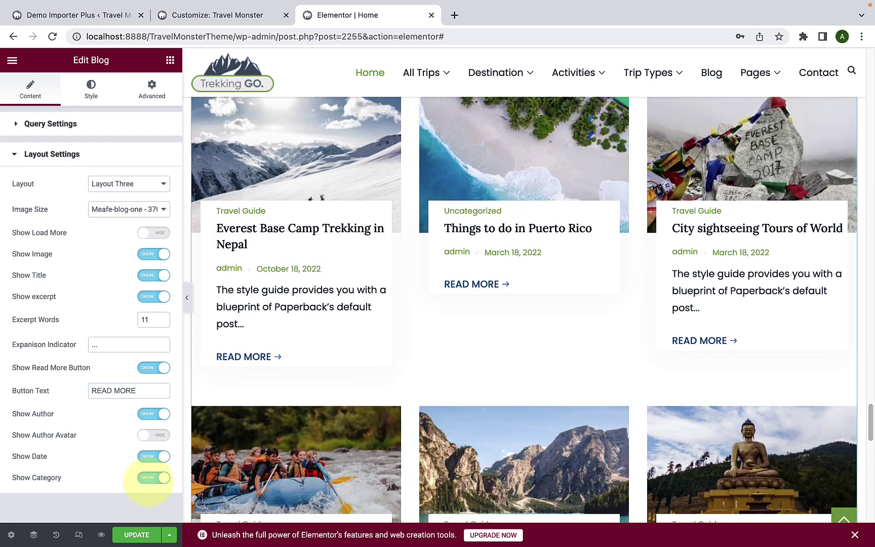
scroll(719, 283, "down", 5)
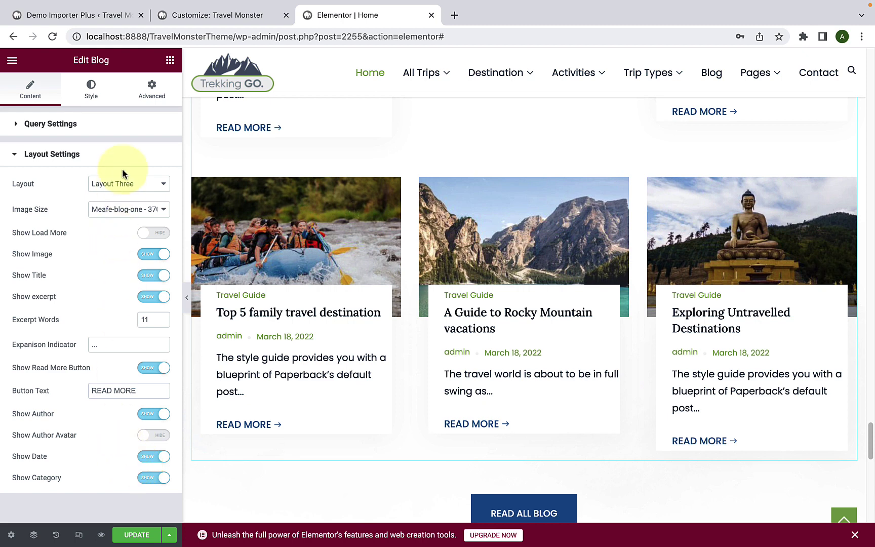
Review the blog widget's style options for General Style, Color & Typography and Read More Button Style.
left_click(98, 101)
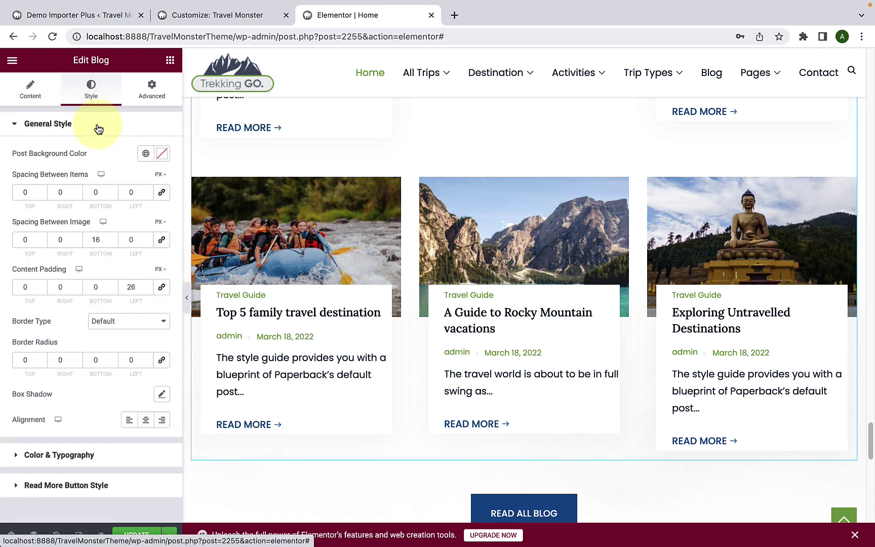
left_click(64, 135)
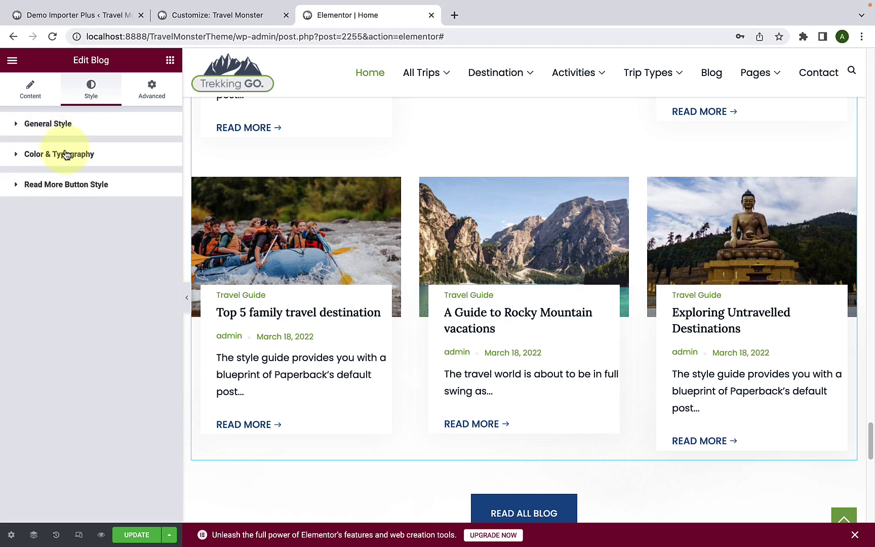
left_click(63, 151)
scroll(64, 293, "down", 1)
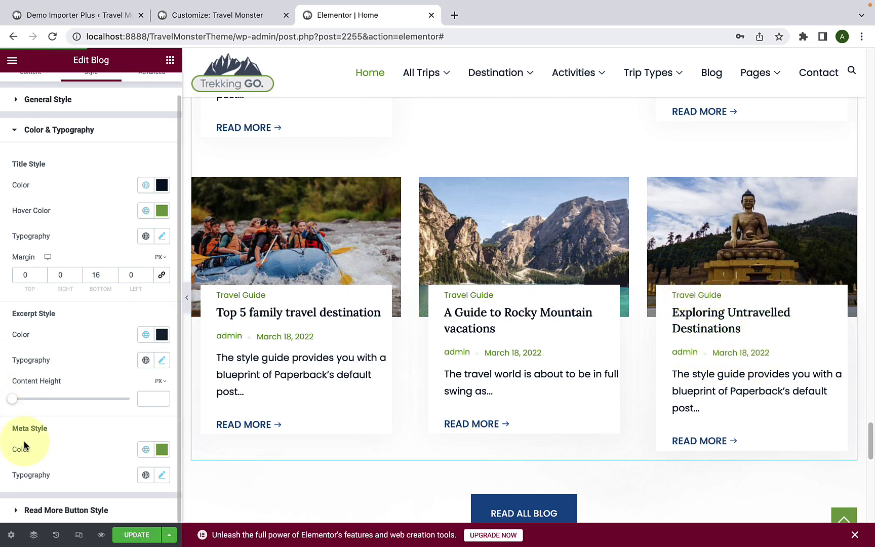
left_click(60, 511)
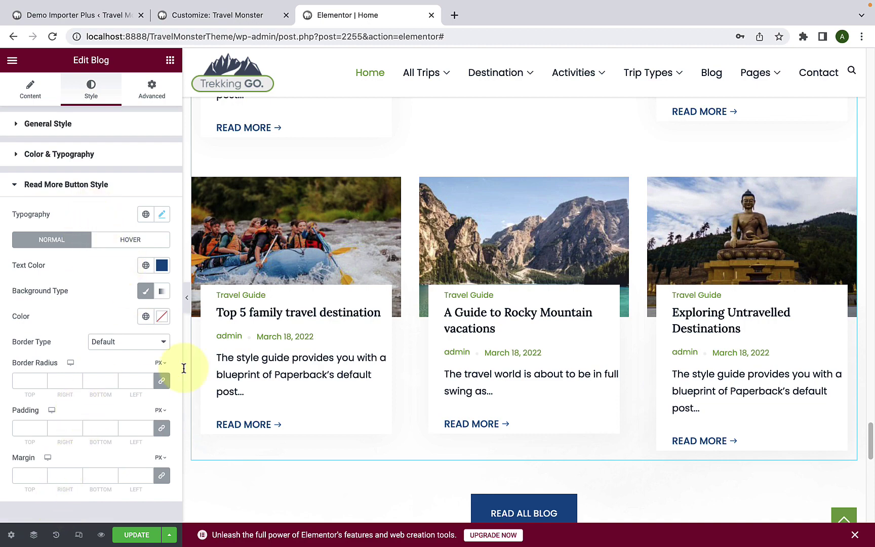
Open the settings of the clients logo widget in the Trusted by section.
scroll(714, 419, "down", 4)
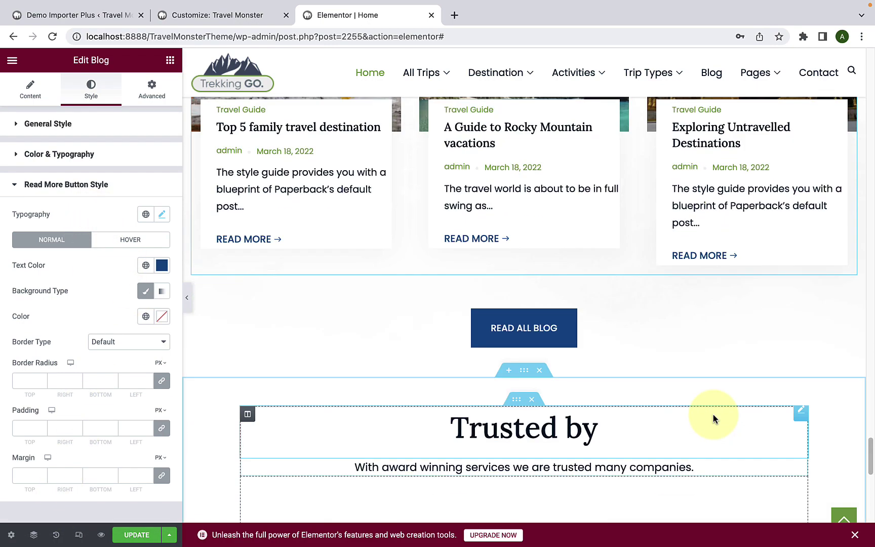
scroll(714, 418, "down", 4)
scroll(712, 418, "down", 1)
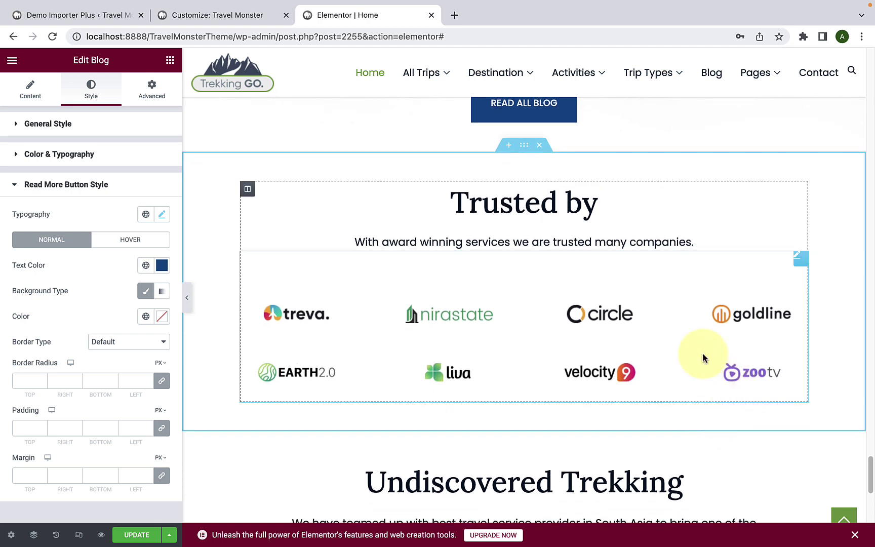
scroll(513, 307, "down", 1)
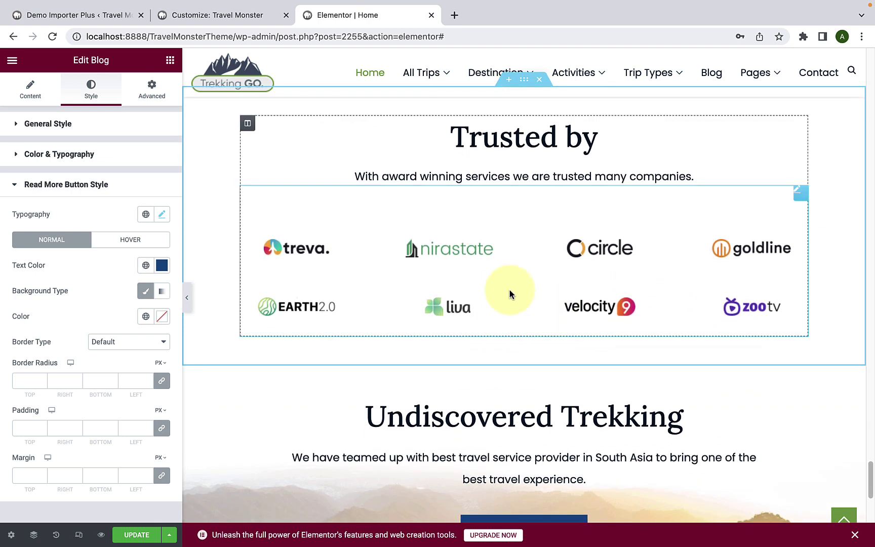
left_click(509, 289)
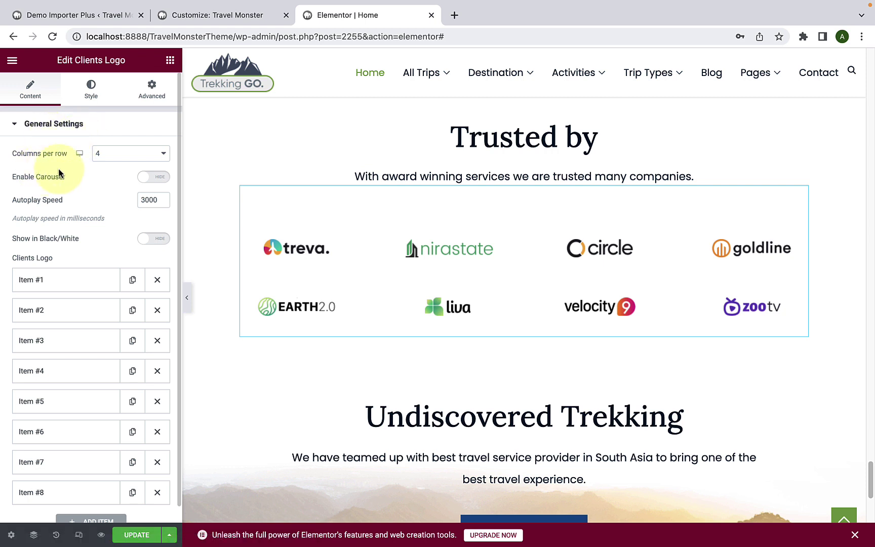
Check the clients logo widget's columns per row options, keeping 4, and enable the carousel.
left_click(105, 154)
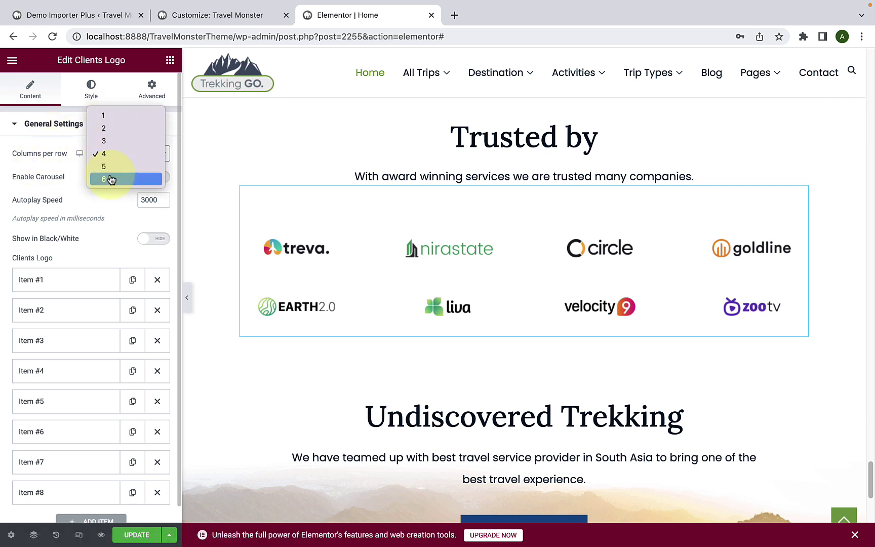
left_click(58, 169)
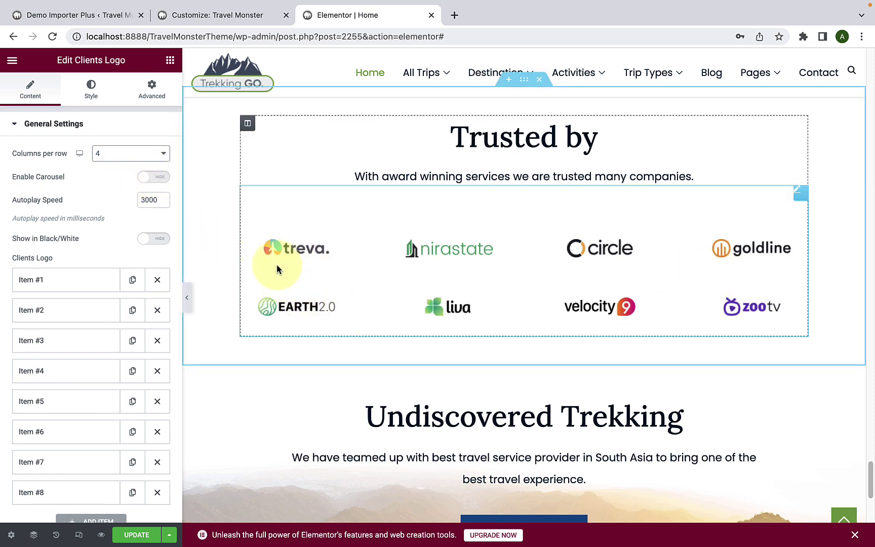
left_click(155, 180)
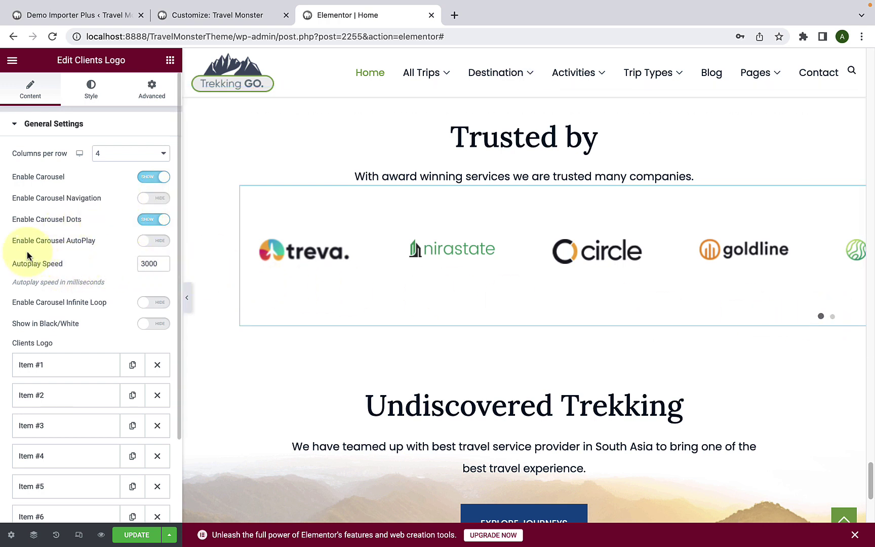
Enable autoplay for the logo carousel, and try infinite loop and black/white display before switching both off again.
left_click(153, 245)
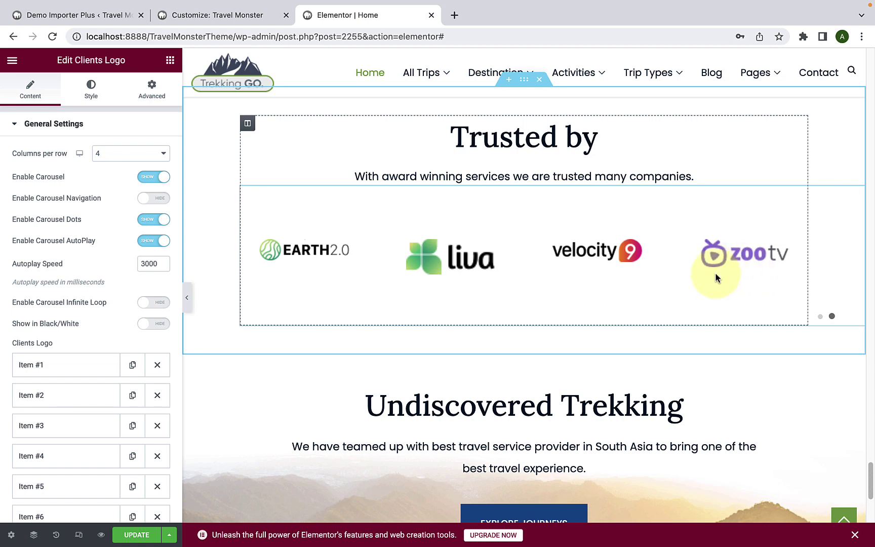
left_click(158, 304)
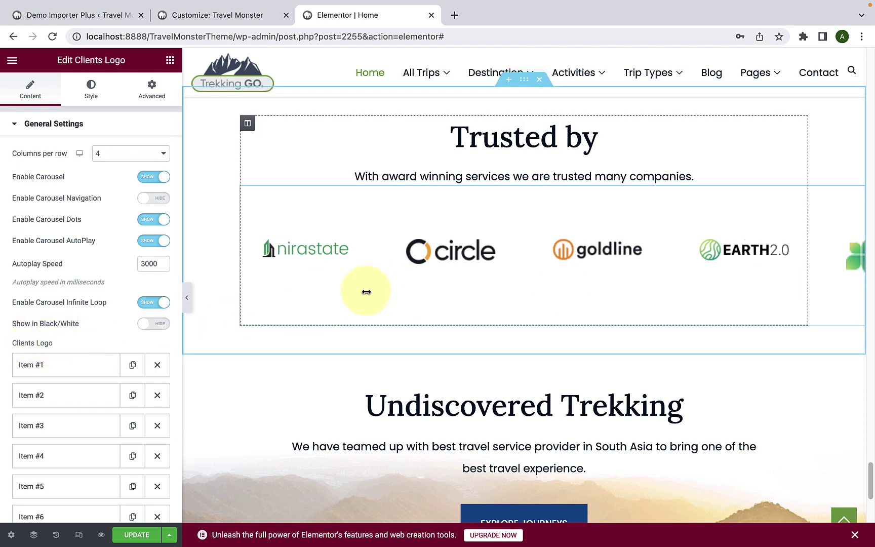
left_click(160, 327)
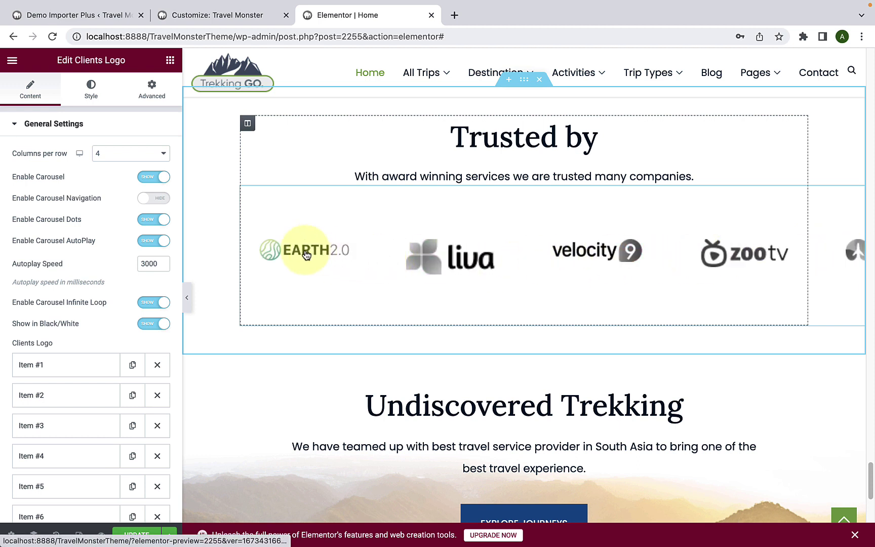
left_click(147, 306)
left_click(151, 326)
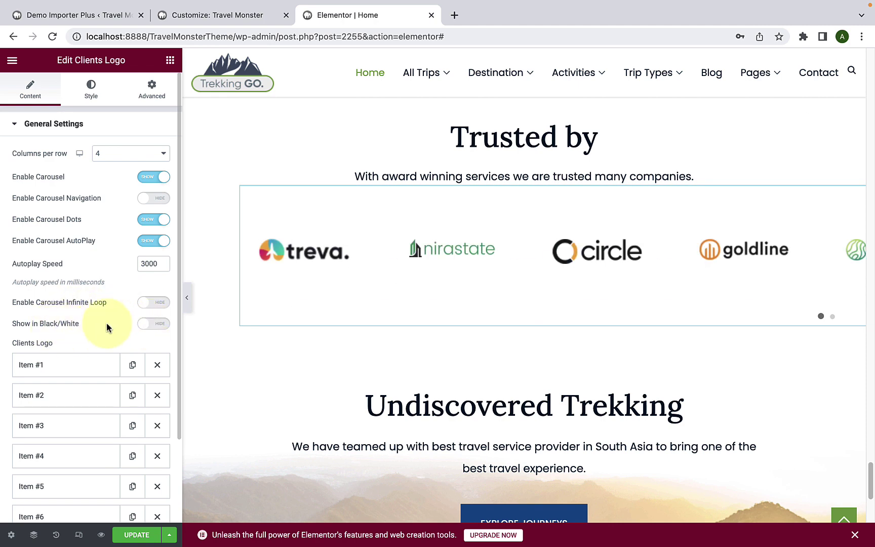
Disable the carousel so the client logos display as a static grid.
left_click(154, 183)
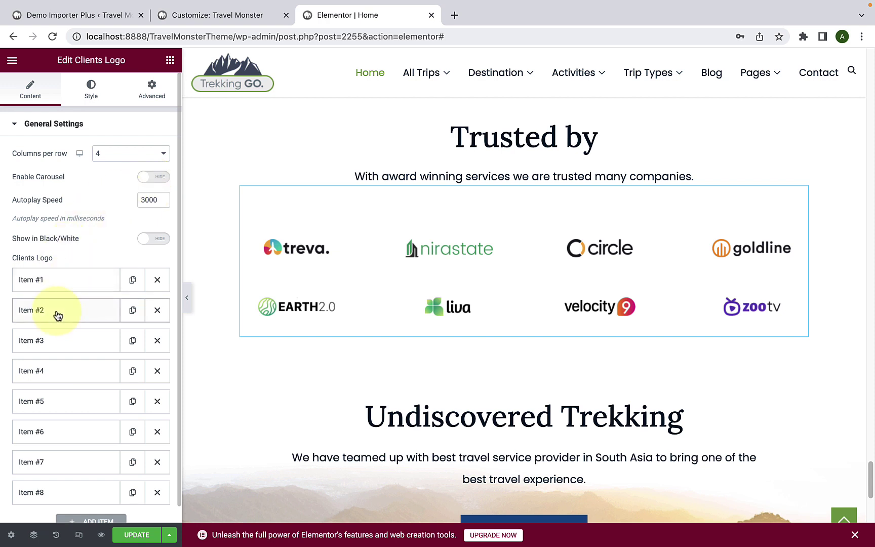
Add a trial ninth client logo item, check its image picker and Client URL field, and delete the item.
scroll(56, 312, "down", 1)
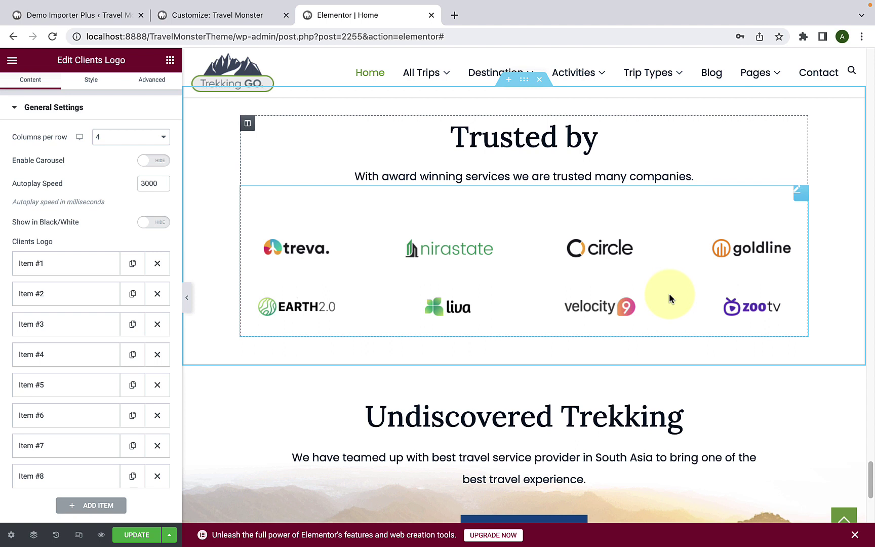
left_click(80, 509)
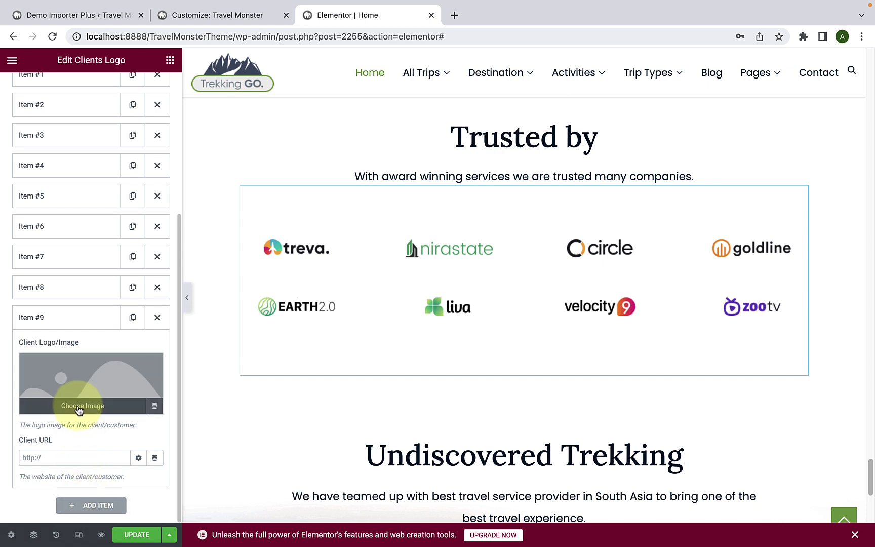
left_click(79, 408)
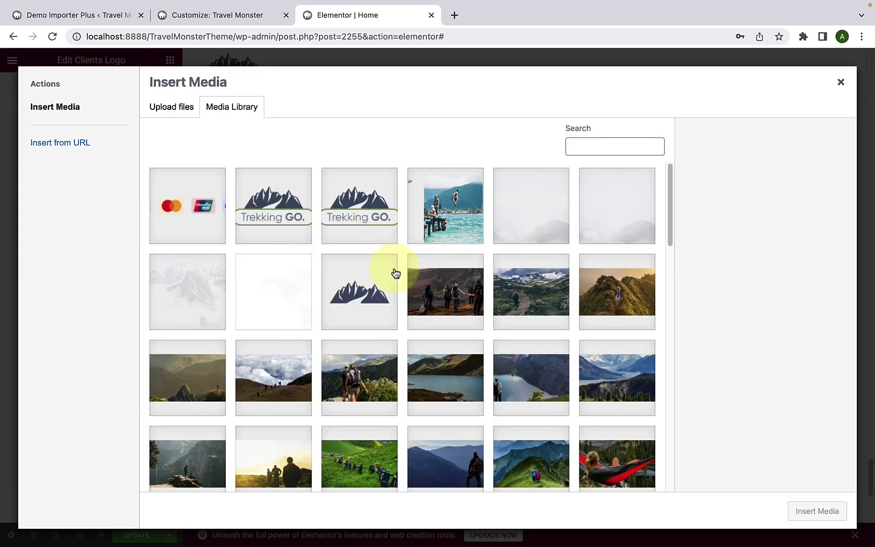
left_click(841, 82)
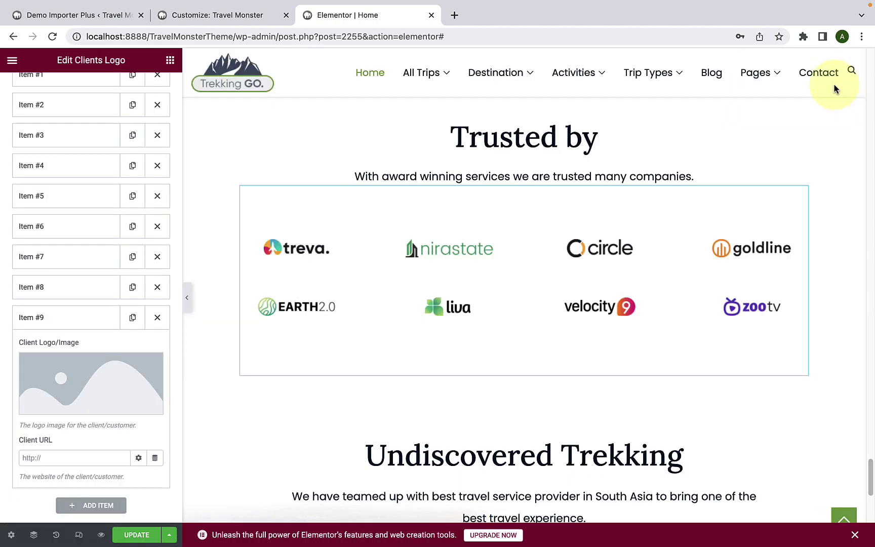
left_click(69, 458)
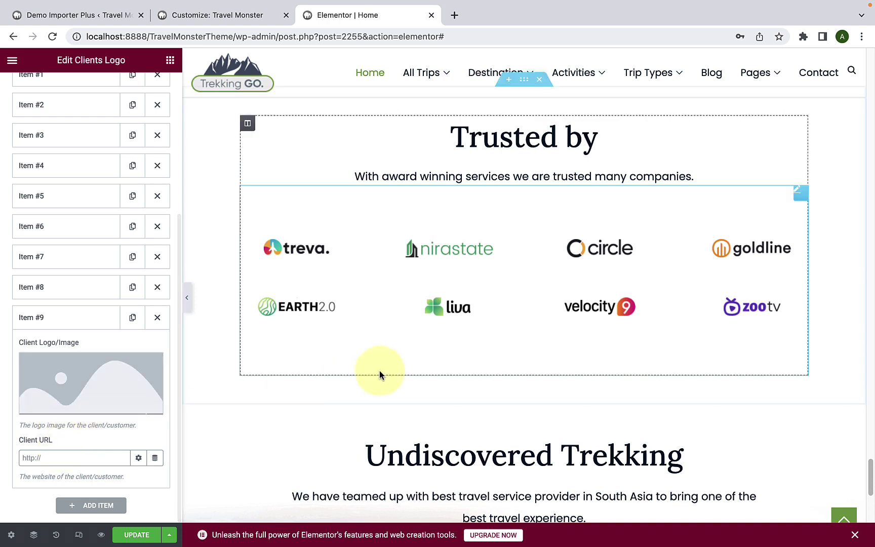
left_click(157, 317)
Check the logo image and Client URL settings of Item #3 in the clients logo list.
scroll(104, 270, "up", 1)
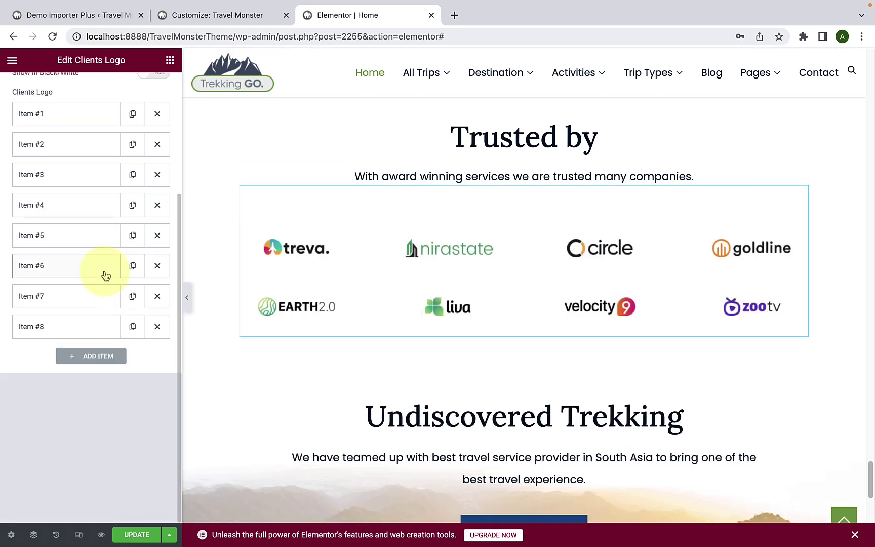
scroll(106, 275, "up", 1)
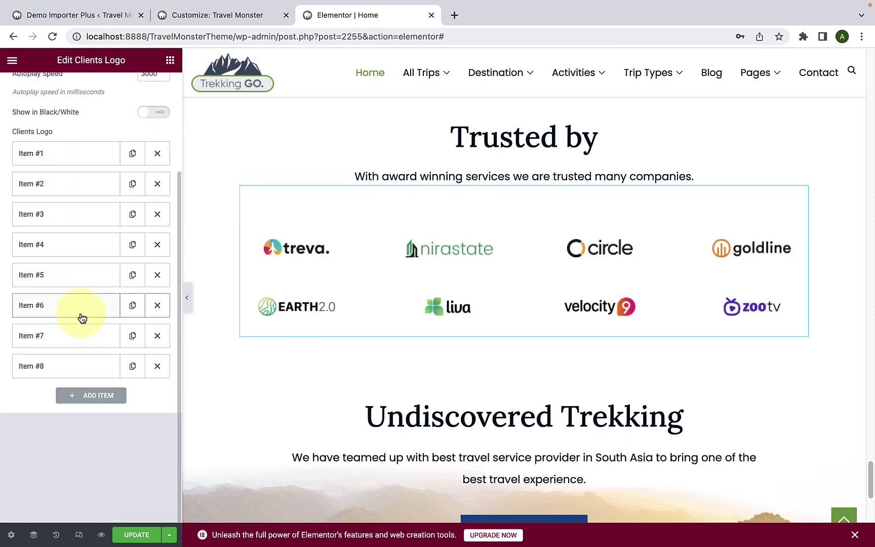
left_click(57, 223)
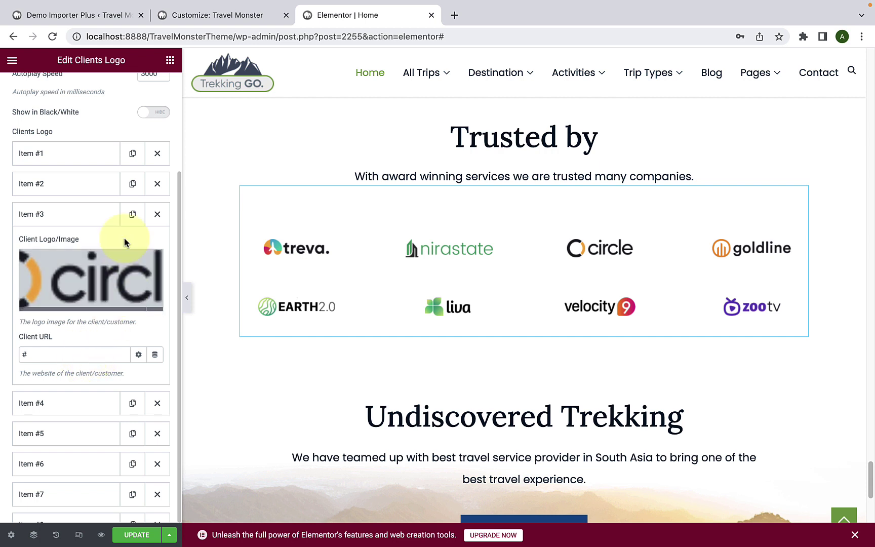
left_click(107, 218)
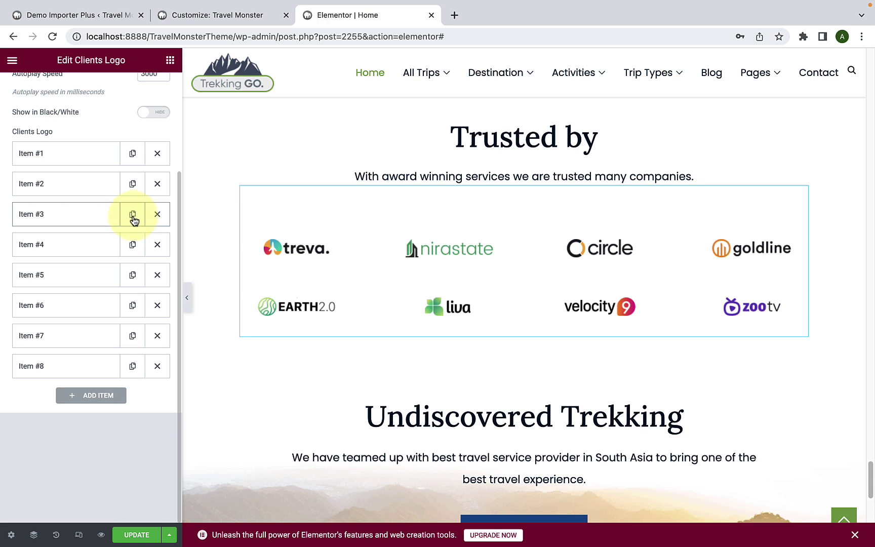
Set the Max Width of the client images to 66 in the clients logo widget's general style.
scroll(133, 218, "up", 3)
left_click(92, 87)
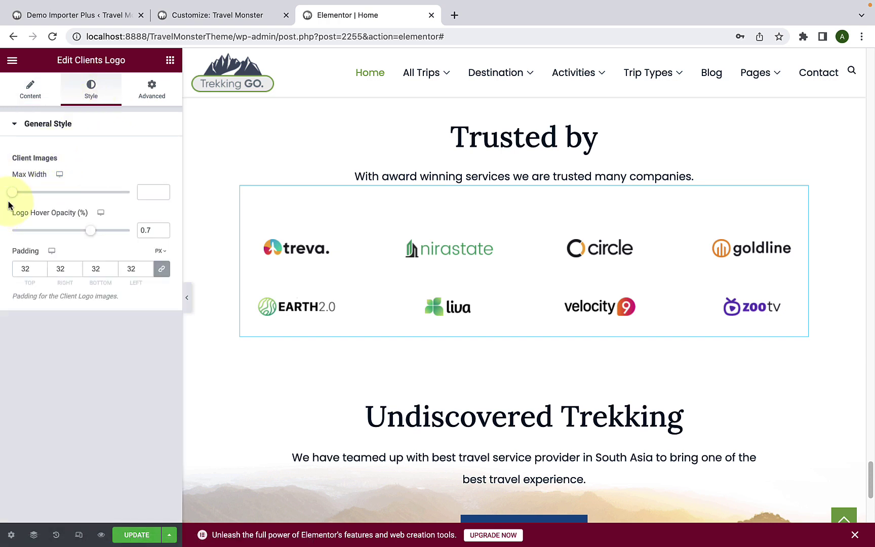
left_click_drag(13, 197, 91, 196)
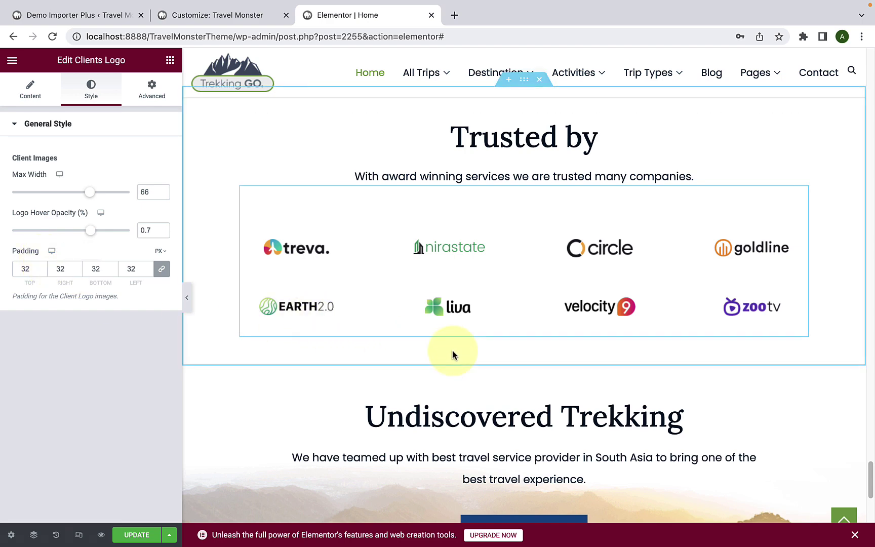
Review the layout and background style settings of the Undiscovered Trekking section.
scroll(452, 352, "down", 2)
scroll(451, 351, "down", 4)
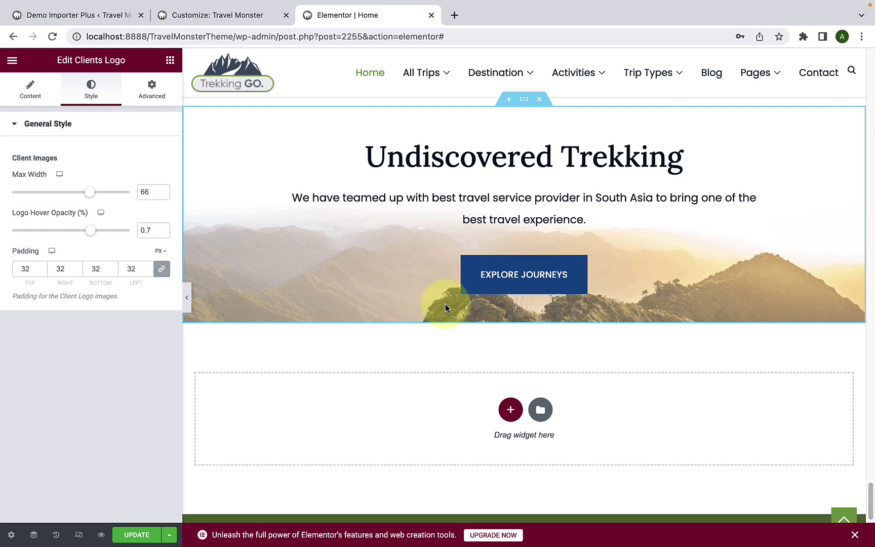
left_click(525, 100)
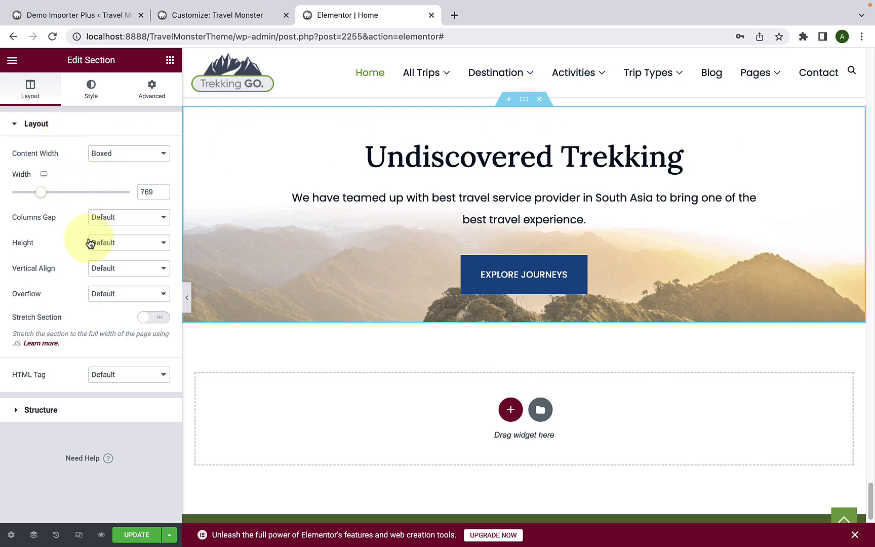
left_click(92, 88)
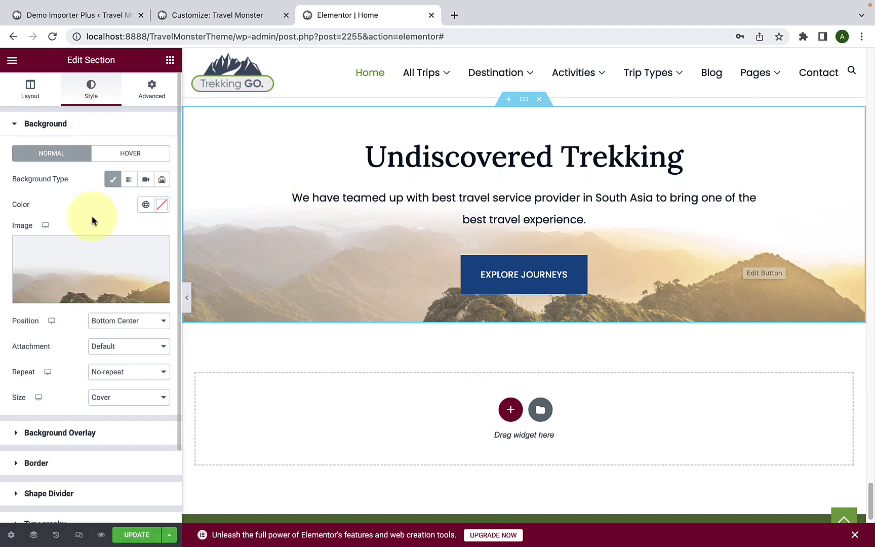
scroll(107, 413, "down", 3)
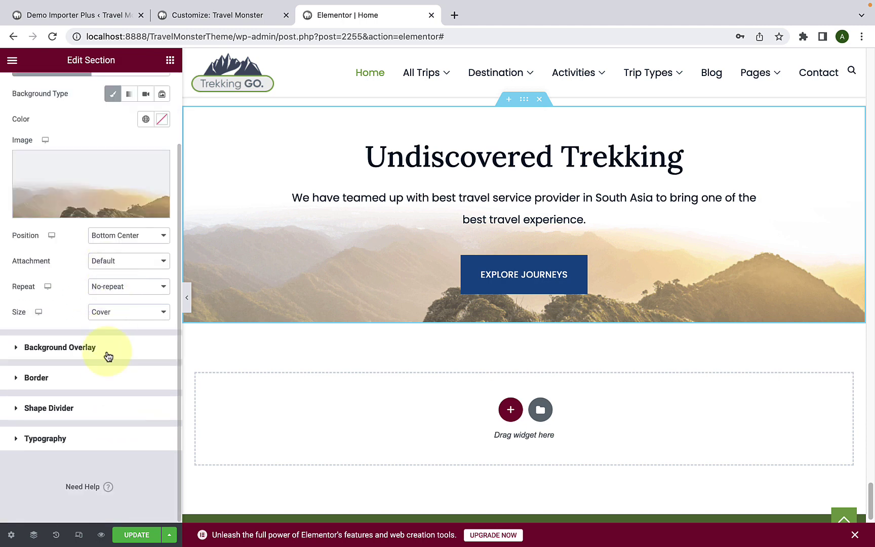
Review the settings of the Undiscovered Trekking heading, its description text, and the Explore Journeys button's content and style.
left_click(451, 159)
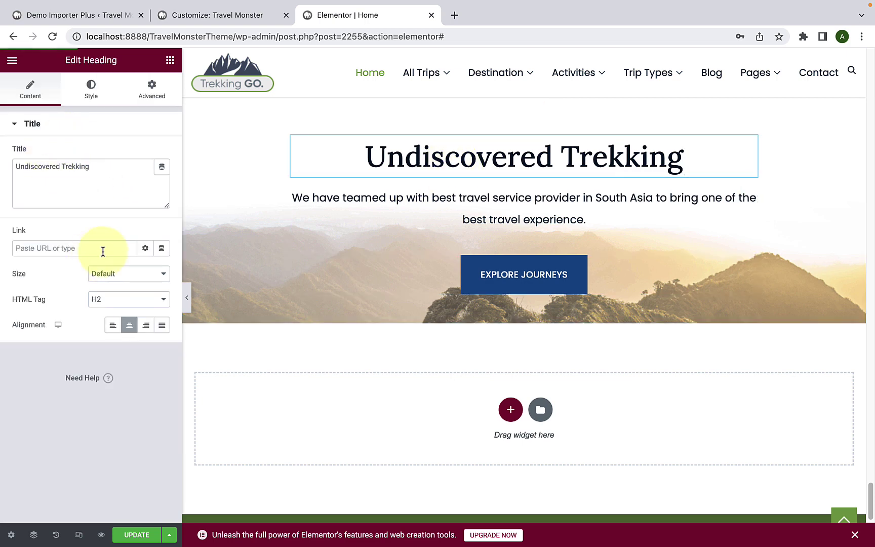
left_click(405, 200)
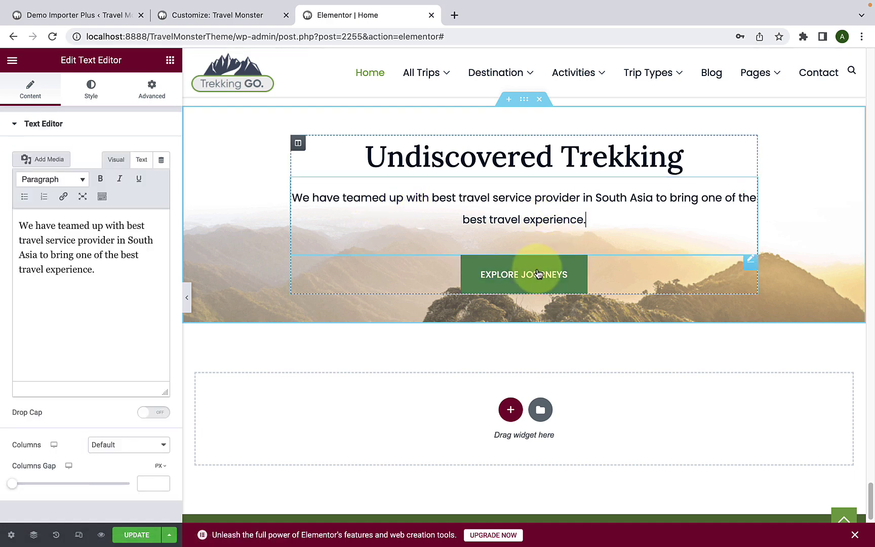
left_click(520, 272)
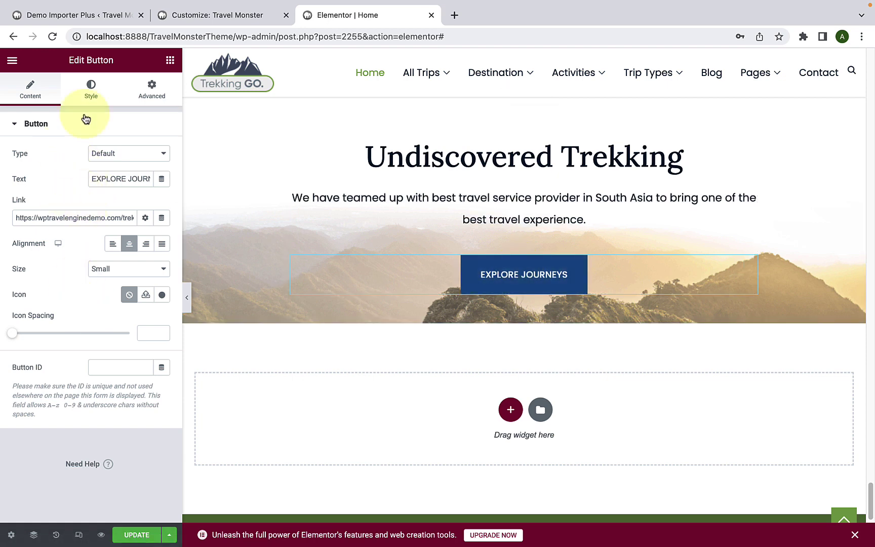
left_click(96, 91)
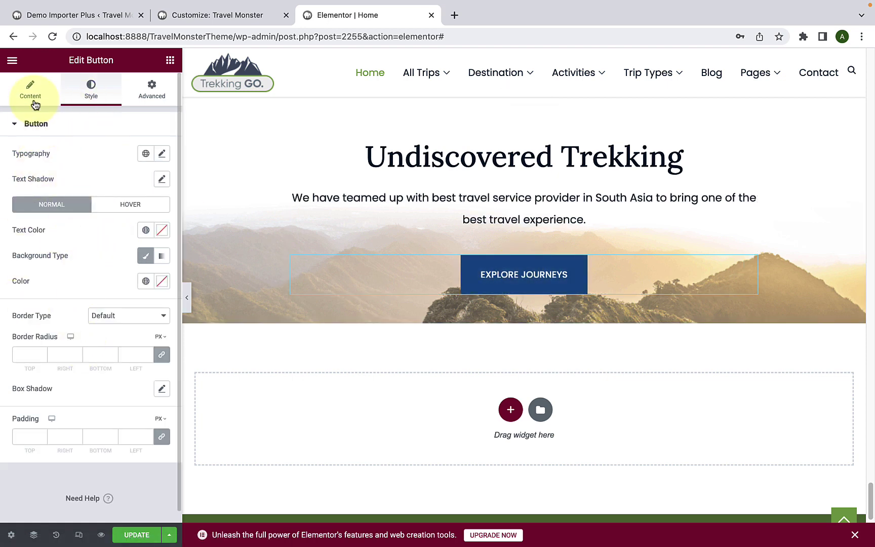
left_click(31, 92)
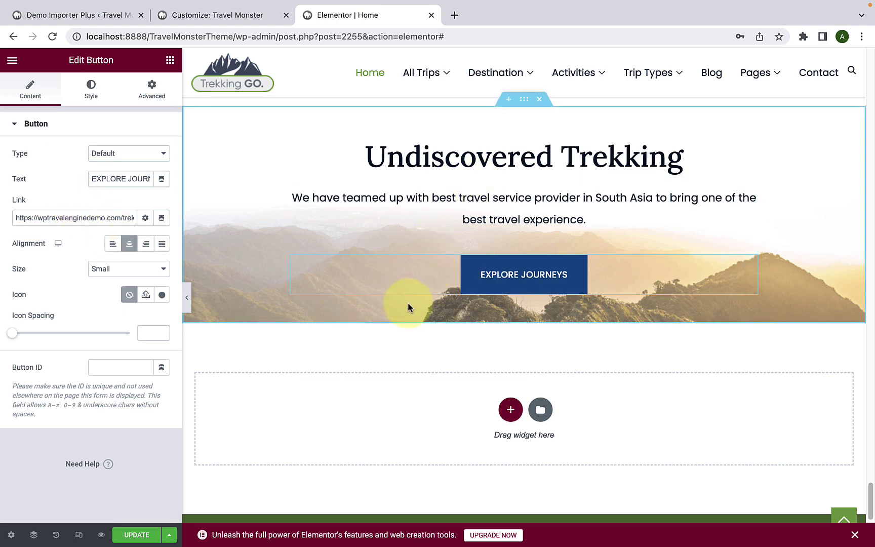
Browse the available widgets in the Elementor library down to the Mega Elements addons.
left_click(169, 62)
scroll(114, 253, "down", 3)
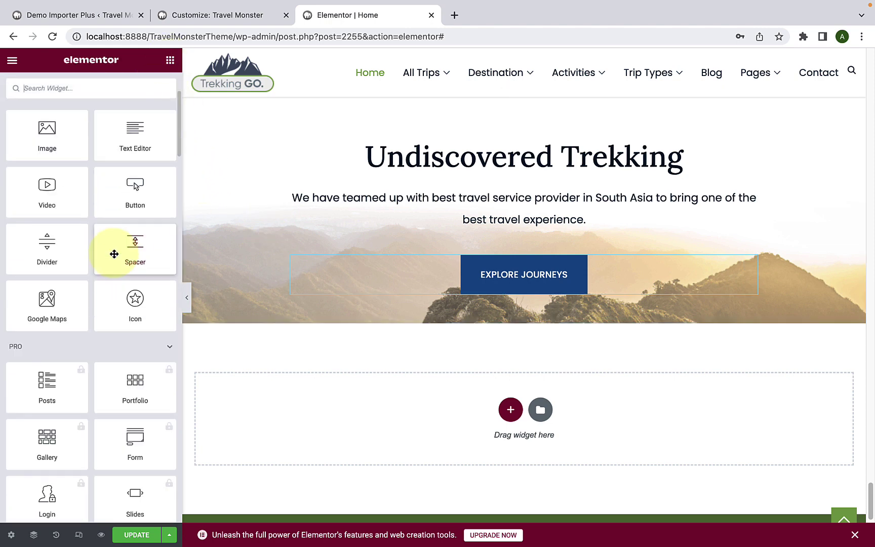
scroll(114, 254, "down", 3)
scroll(113, 254, "up", 6)
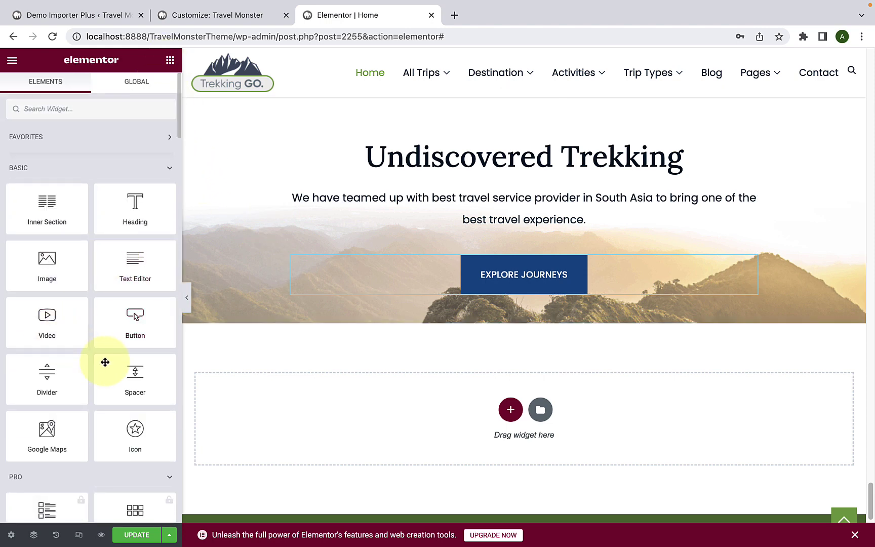
scroll(105, 362, "down", 15)
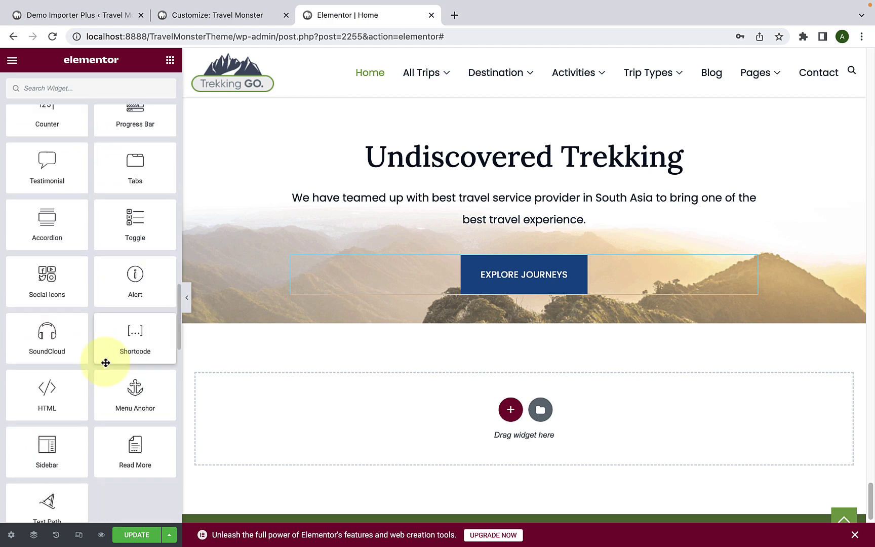
scroll(106, 363, "down", 10)
left_click_drag(108, 357, 321, 382)
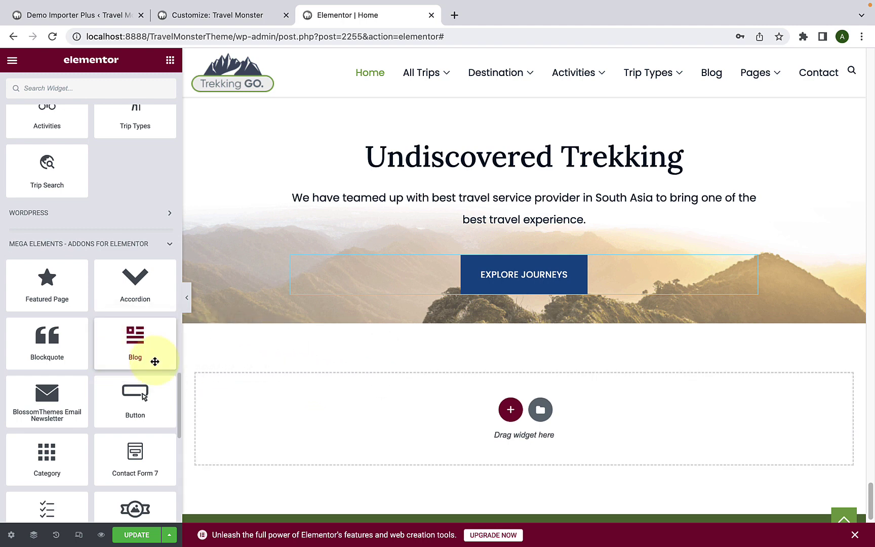
Review the home page sections from Undiscovered Trekking back up to the hero banner.
scroll(693, 345, "up", 5)
scroll(693, 347, "up", 15)
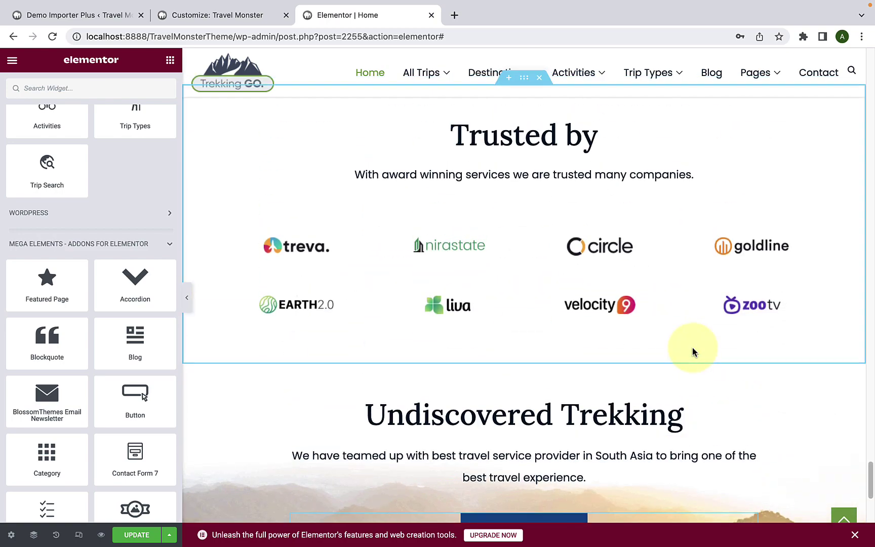
scroll(693, 348, "up", 15)
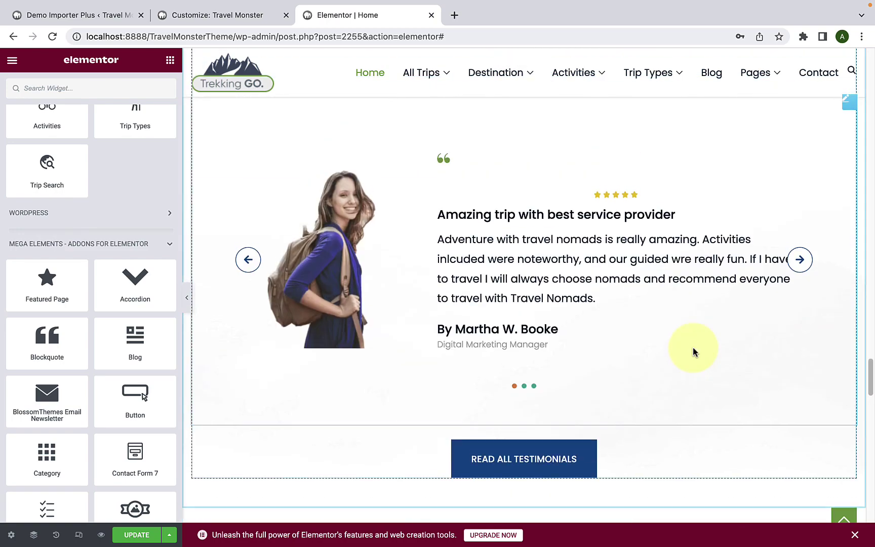
scroll(692, 351, "up", 15)
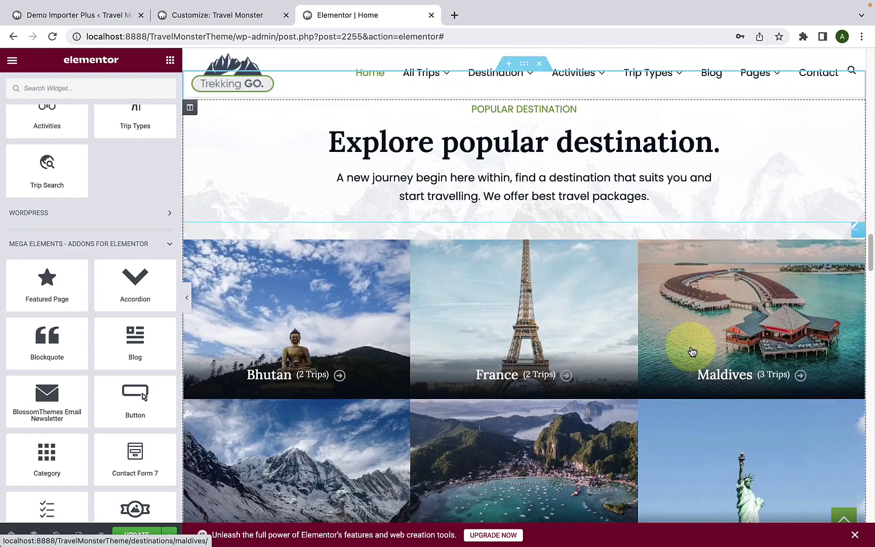
scroll(690, 346, "up", 10)
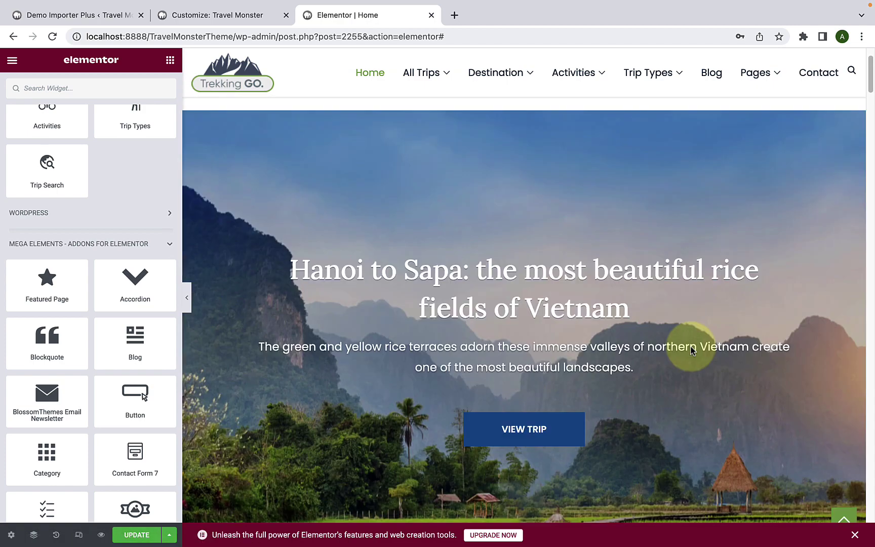